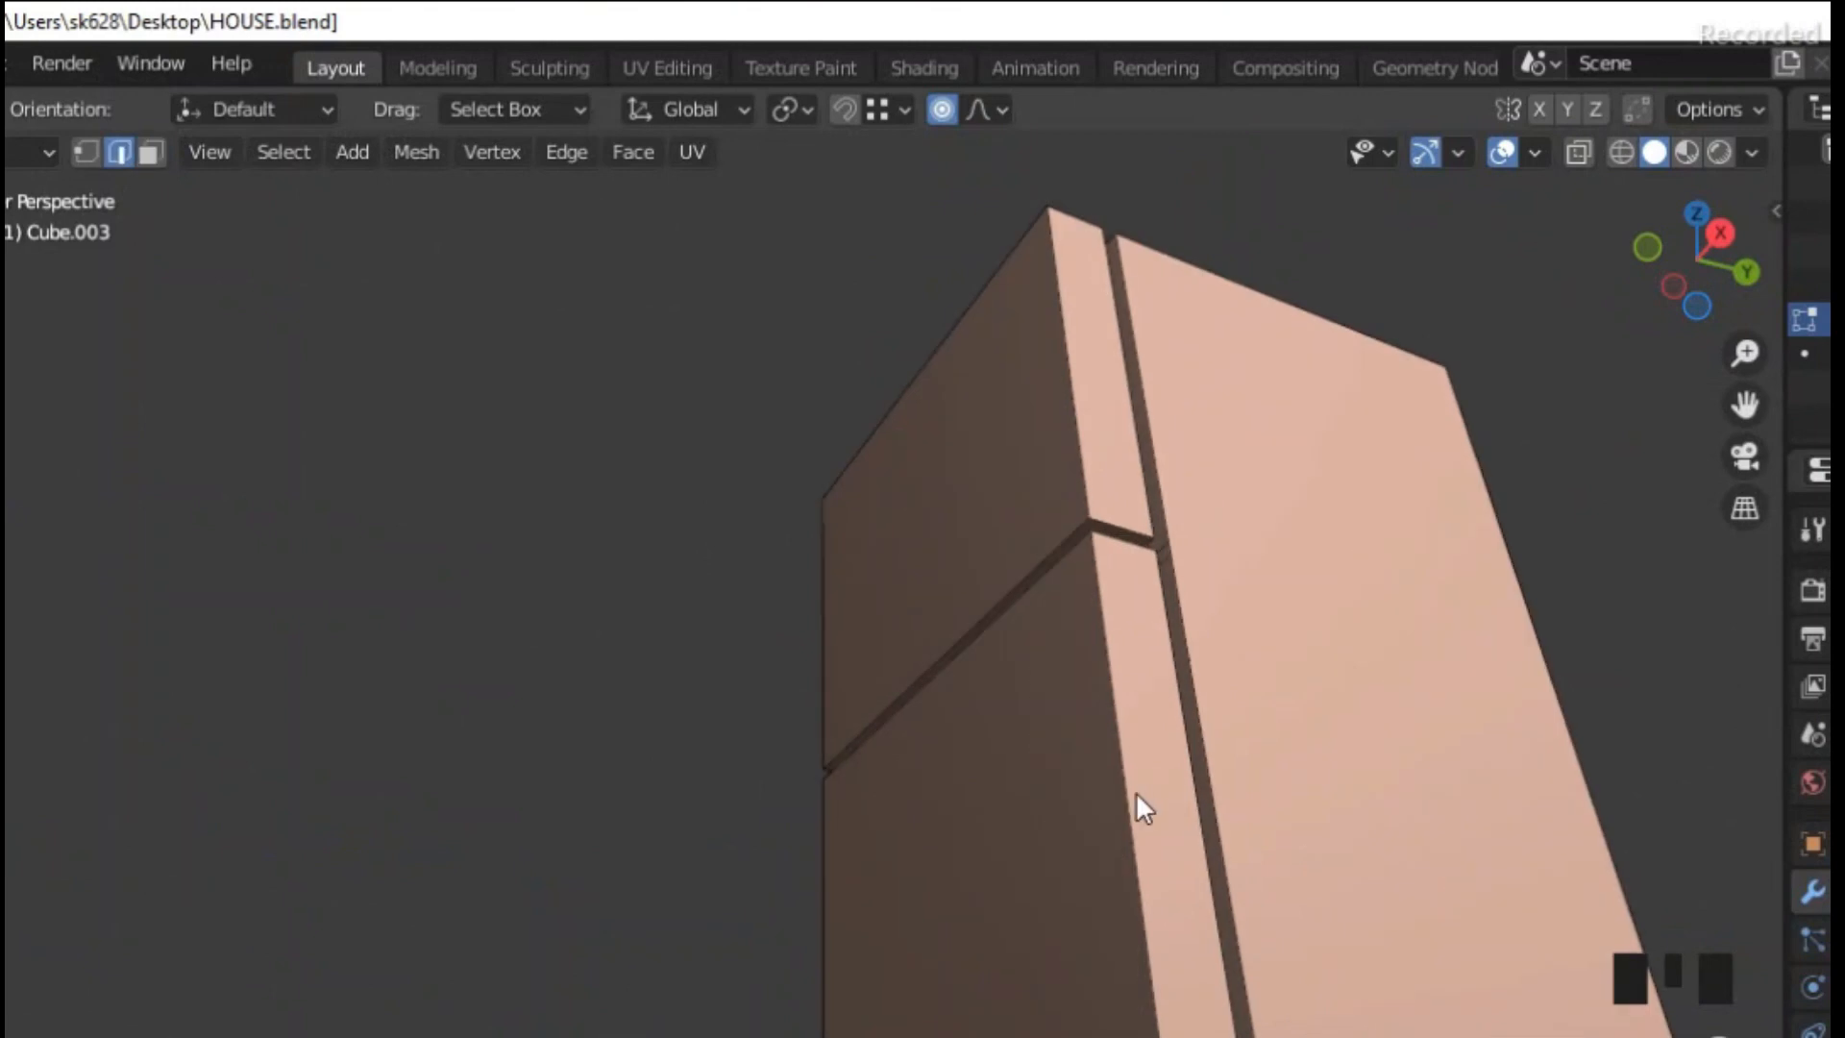
# Step: Bevel the selected corner edges of the fridge's doors and body
pyautogui.moveTo(1047, 897); pyautogui.dragTo(1451, 1017, button='middle')
pyautogui.scroll(3, 1441, 1000)
pyautogui.keyDown('shift'); pyautogui.click(1028, 684); pyautogui.keyUp('shift')
pyautogui.keyDown('shift'); pyautogui.moveTo(1123, 684); pyautogui.dragTo(855, 451, button='middle'); pyautogui.keyUp('shift')
pyautogui.keyDown('shift'); pyautogui.click(759, 913); pyautogui.keyUp('shift')
pyautogui.keyDown('shift'); pyautogui.click(1019, 519); pyautogui.keyUp('shift')
pyautogui.moveTo(1384, 836); pyautogui.dragTo(1427, 655, button='middle')
pyautogui.scroll(-3, 1147, 660)
pyautogui.scroll(4, 1428, 655)
pyautogui.hotkey('ctrl', 'b')
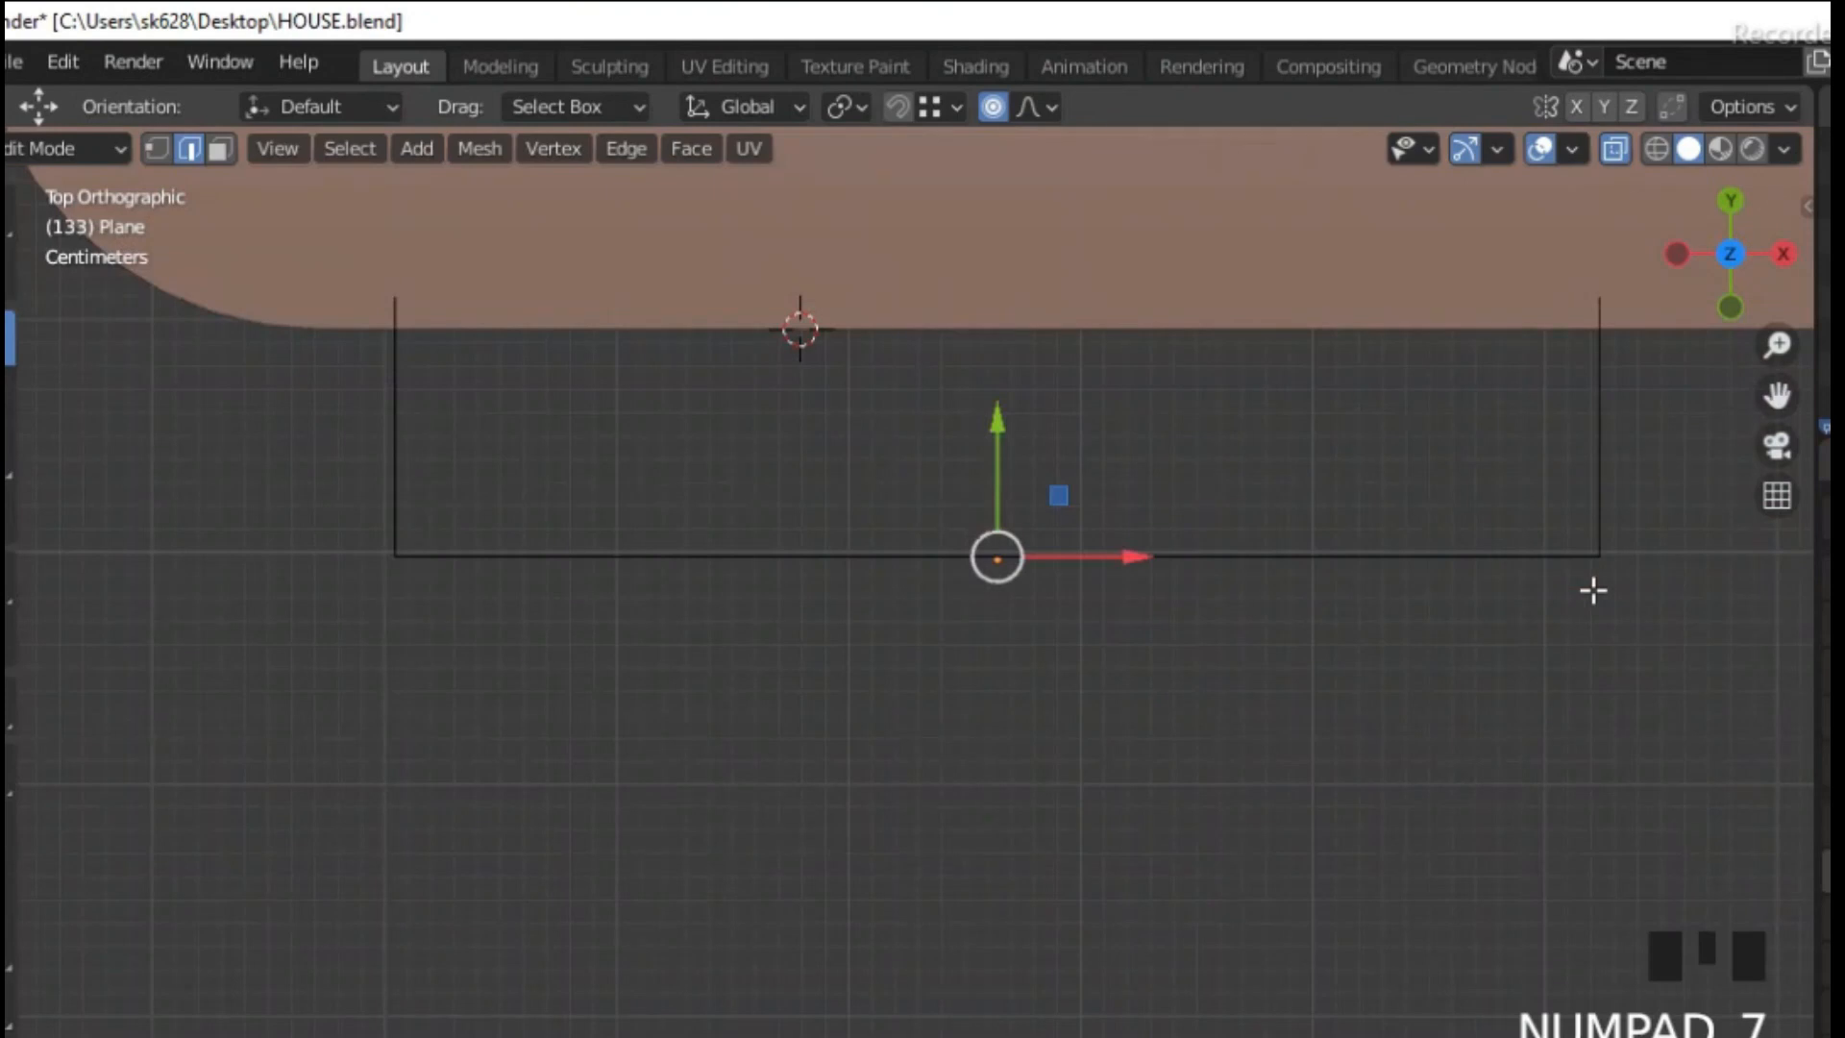
# Step: Bevel the door handle's corners and duplicate the handle along the Z axis for the other door
pyautogui.hotkey('ctrl', 'b')
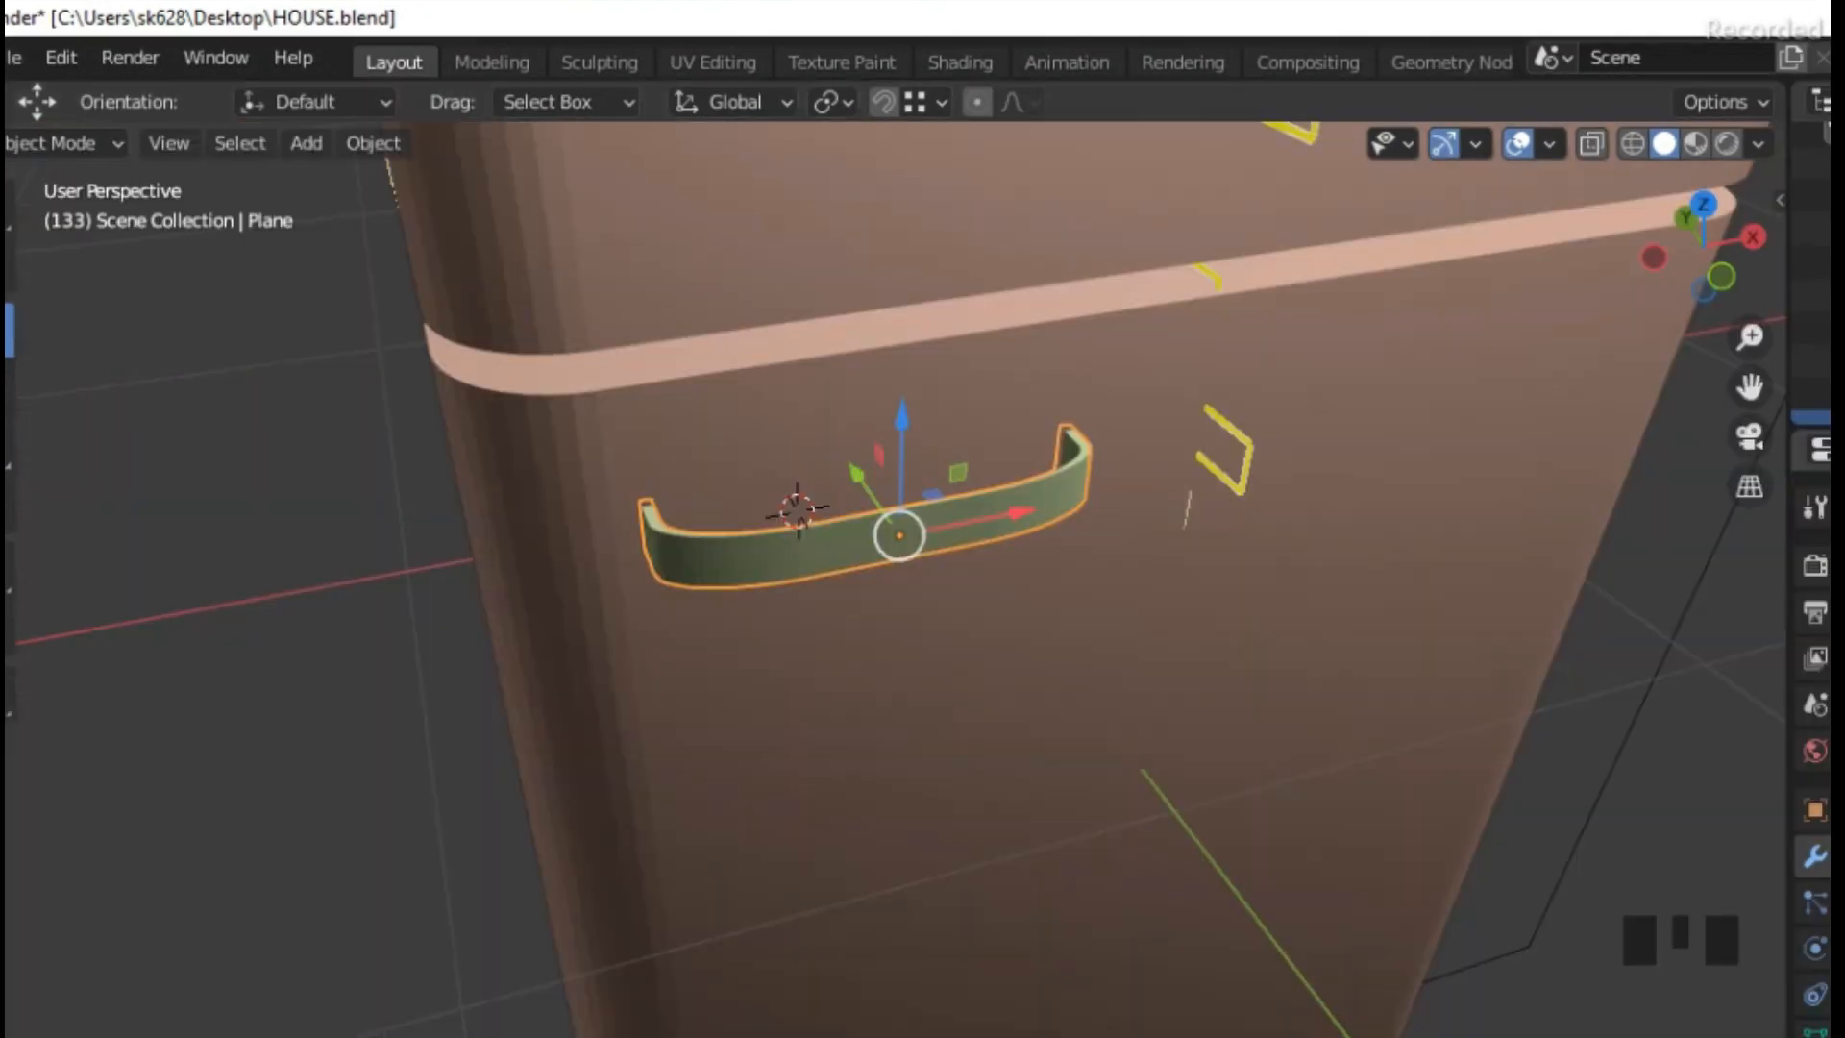
pyautogui.press('KP_1')
pyautogui.scroll(5, 1043, 661)
pyautogui.hotkey('shift', 'd')
pyautogui.press('z')
pyautogui.click(886, 769)
pyautogui.moveTo(890, 759); pyautogui.dragTo(981, 669, button='middle')
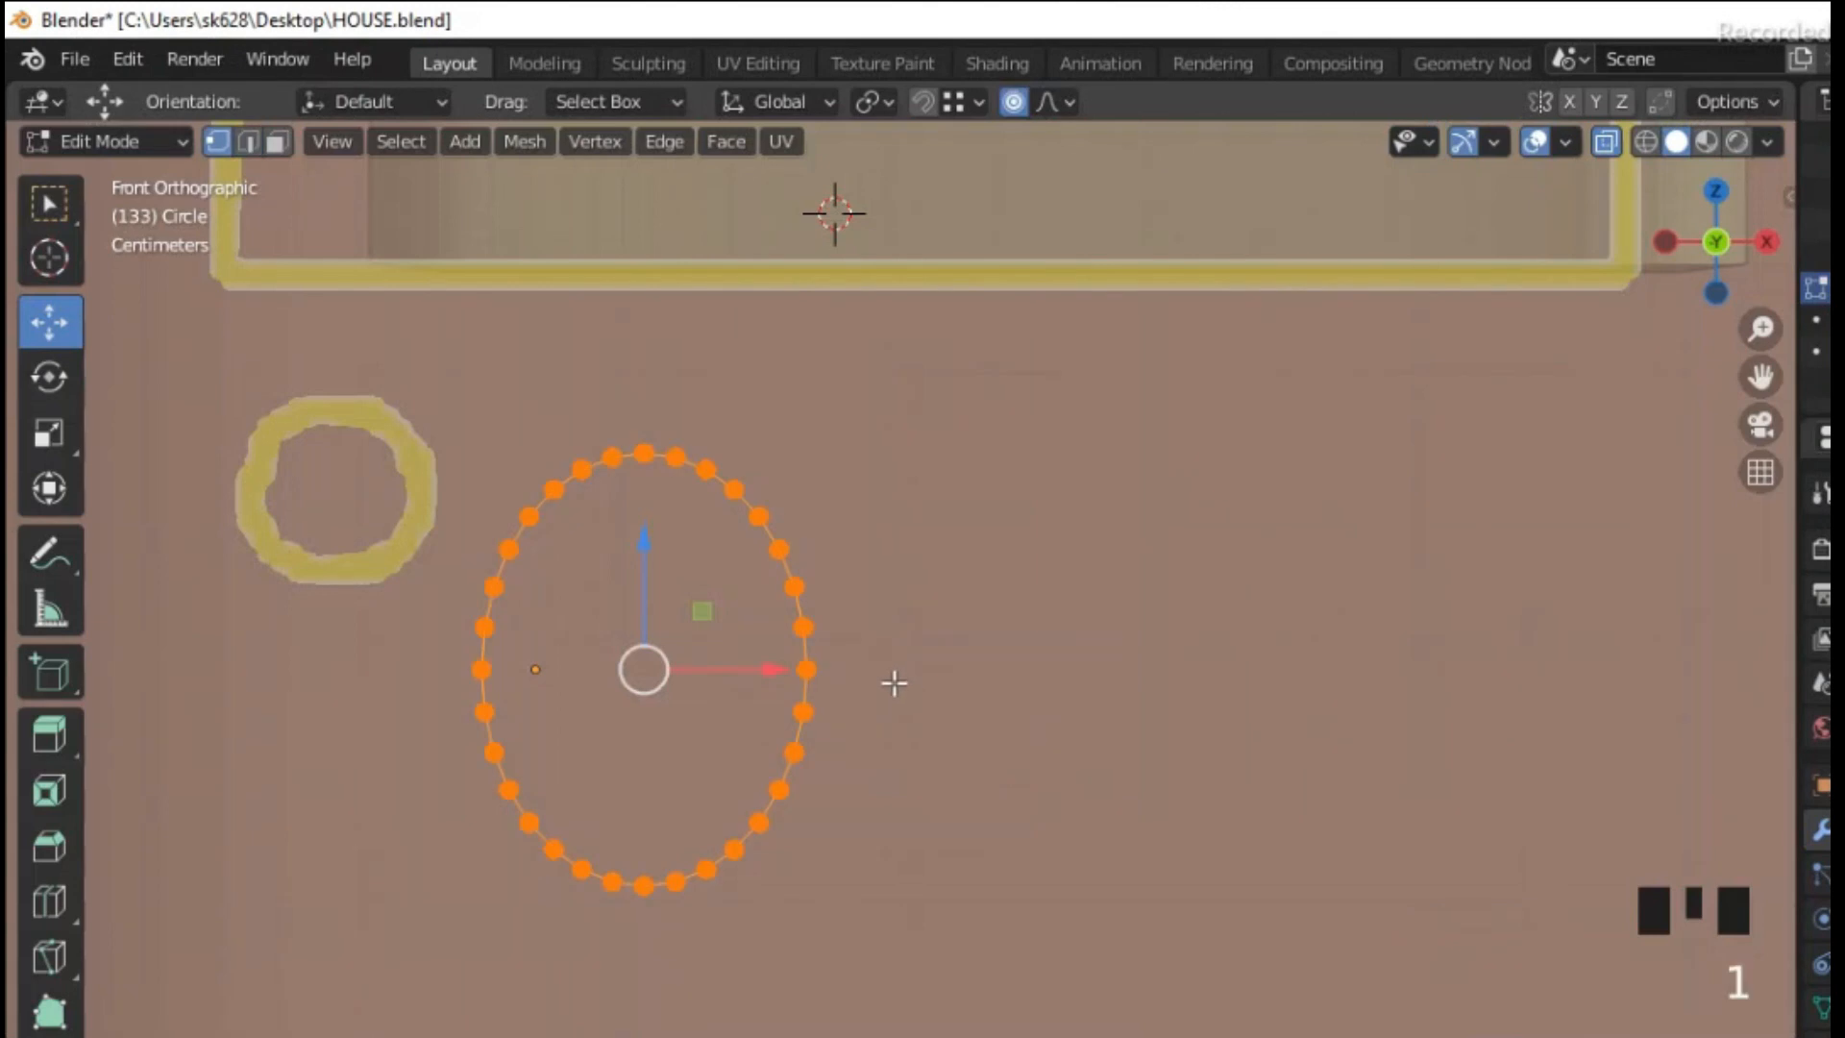
pyautogui.press('i')
pyautogui.click(840, 667)
pyautogui.hotkey('ctrl', 'z')
# Step: Fill the lock circle below the door handle with a face and inset it
pyautogui.press('i')
pyautogui.click(1036, 798)
pyautogui.press('l')
pyautogui.press('f')
pyautogui.press('i')
pyautogui.click(1125, 721)
pyautogui.press('Delete')
pyautogui.click(664, 671)
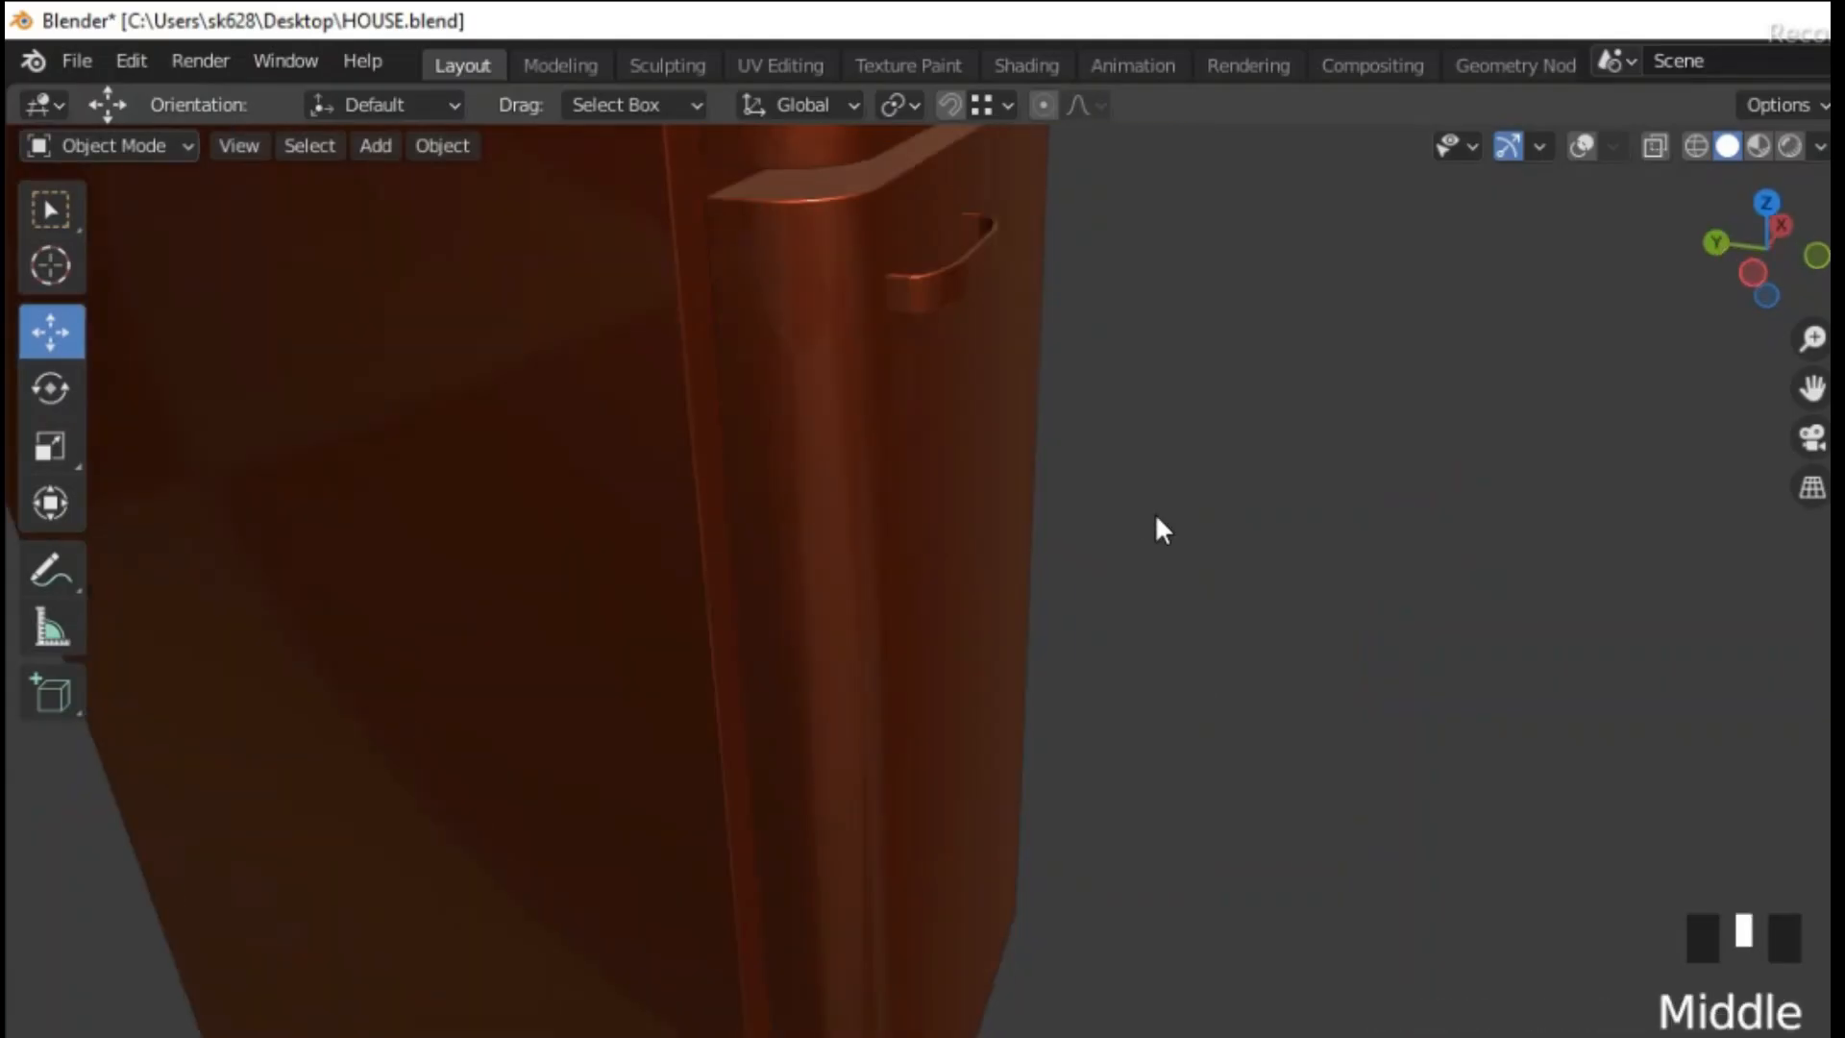
pyautogui.moveTo(1157, 527); pyautogui.dragTo(1368, 692, button='middle')
pyautogui.scroll(-5, 1295, 738)
pyautogui.moveTo(972, 740); pyautogui.dragTo(1048, 661, button='middle')
pyautogui.scroll(-2, 1163, 646)
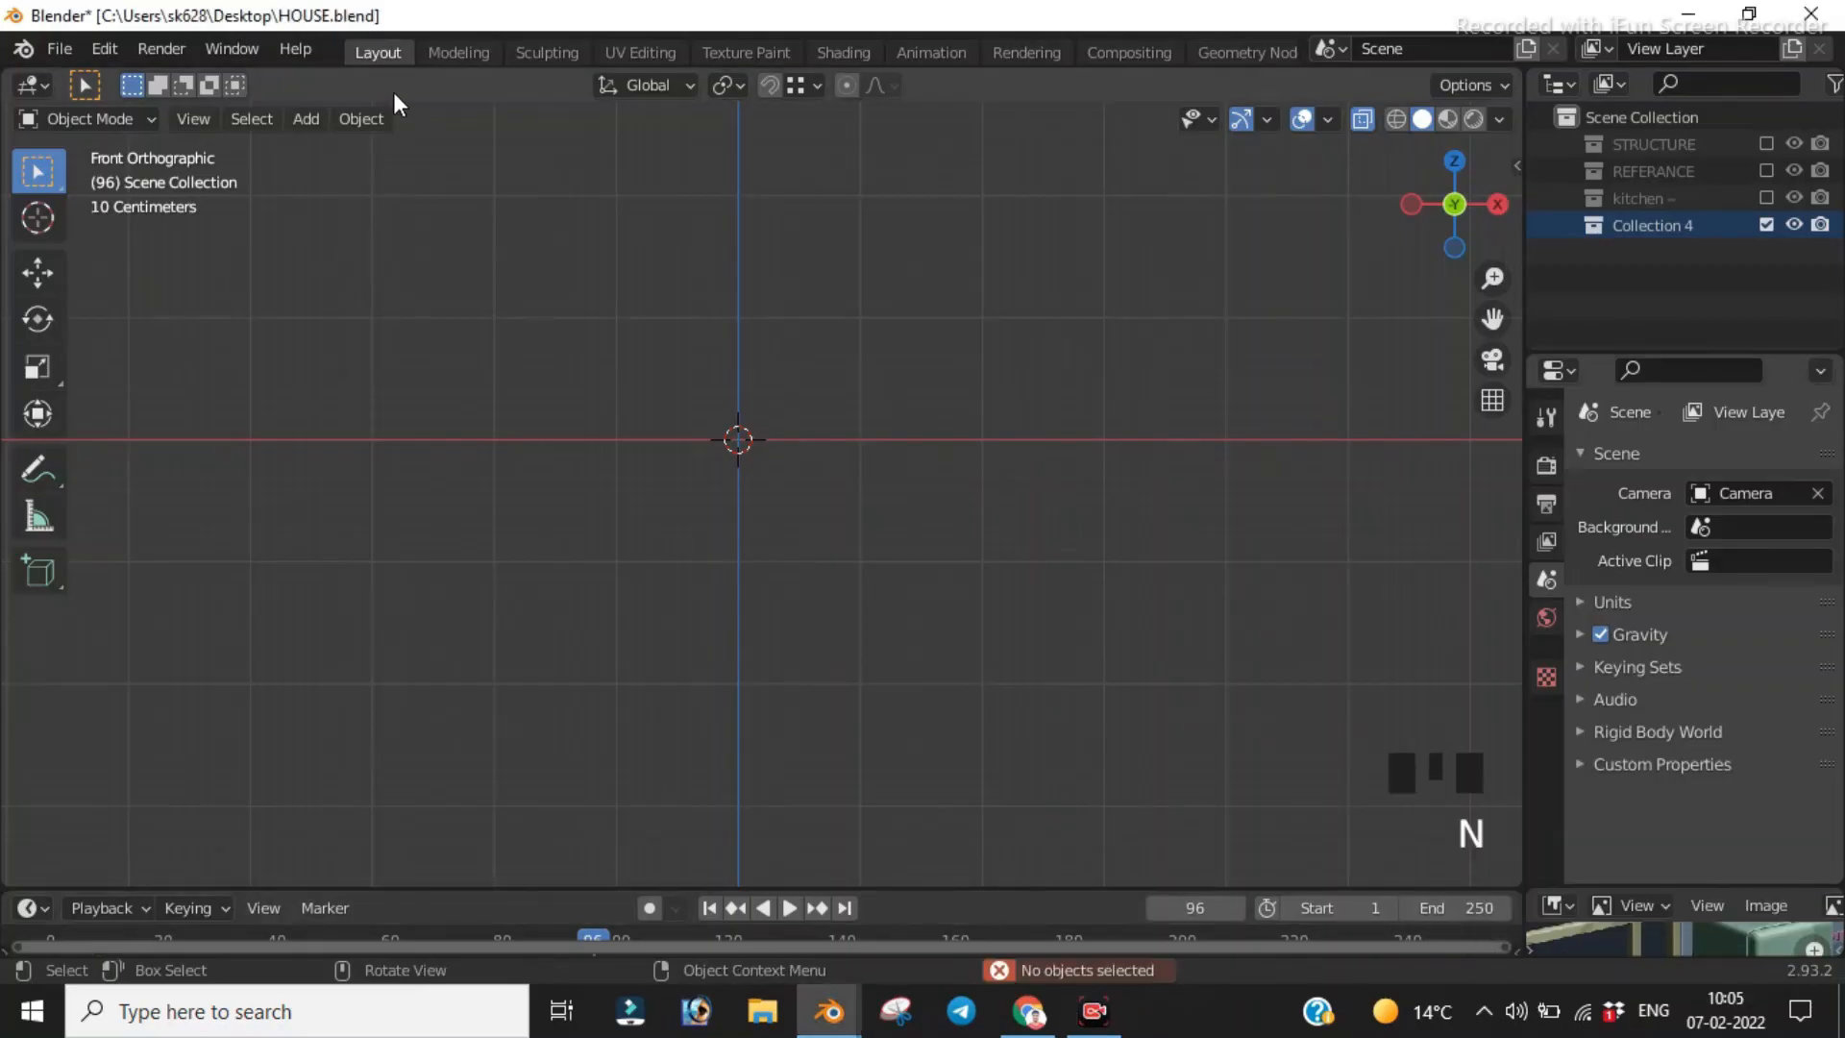
# Step: Load Fridge_Front.png from the Fridge folder of the downloaded reference images as a reference image in front view
pyautogui.click(306, 119)
pyautogui.moveTo(394, 452)
pyautogui.click(564, 448)
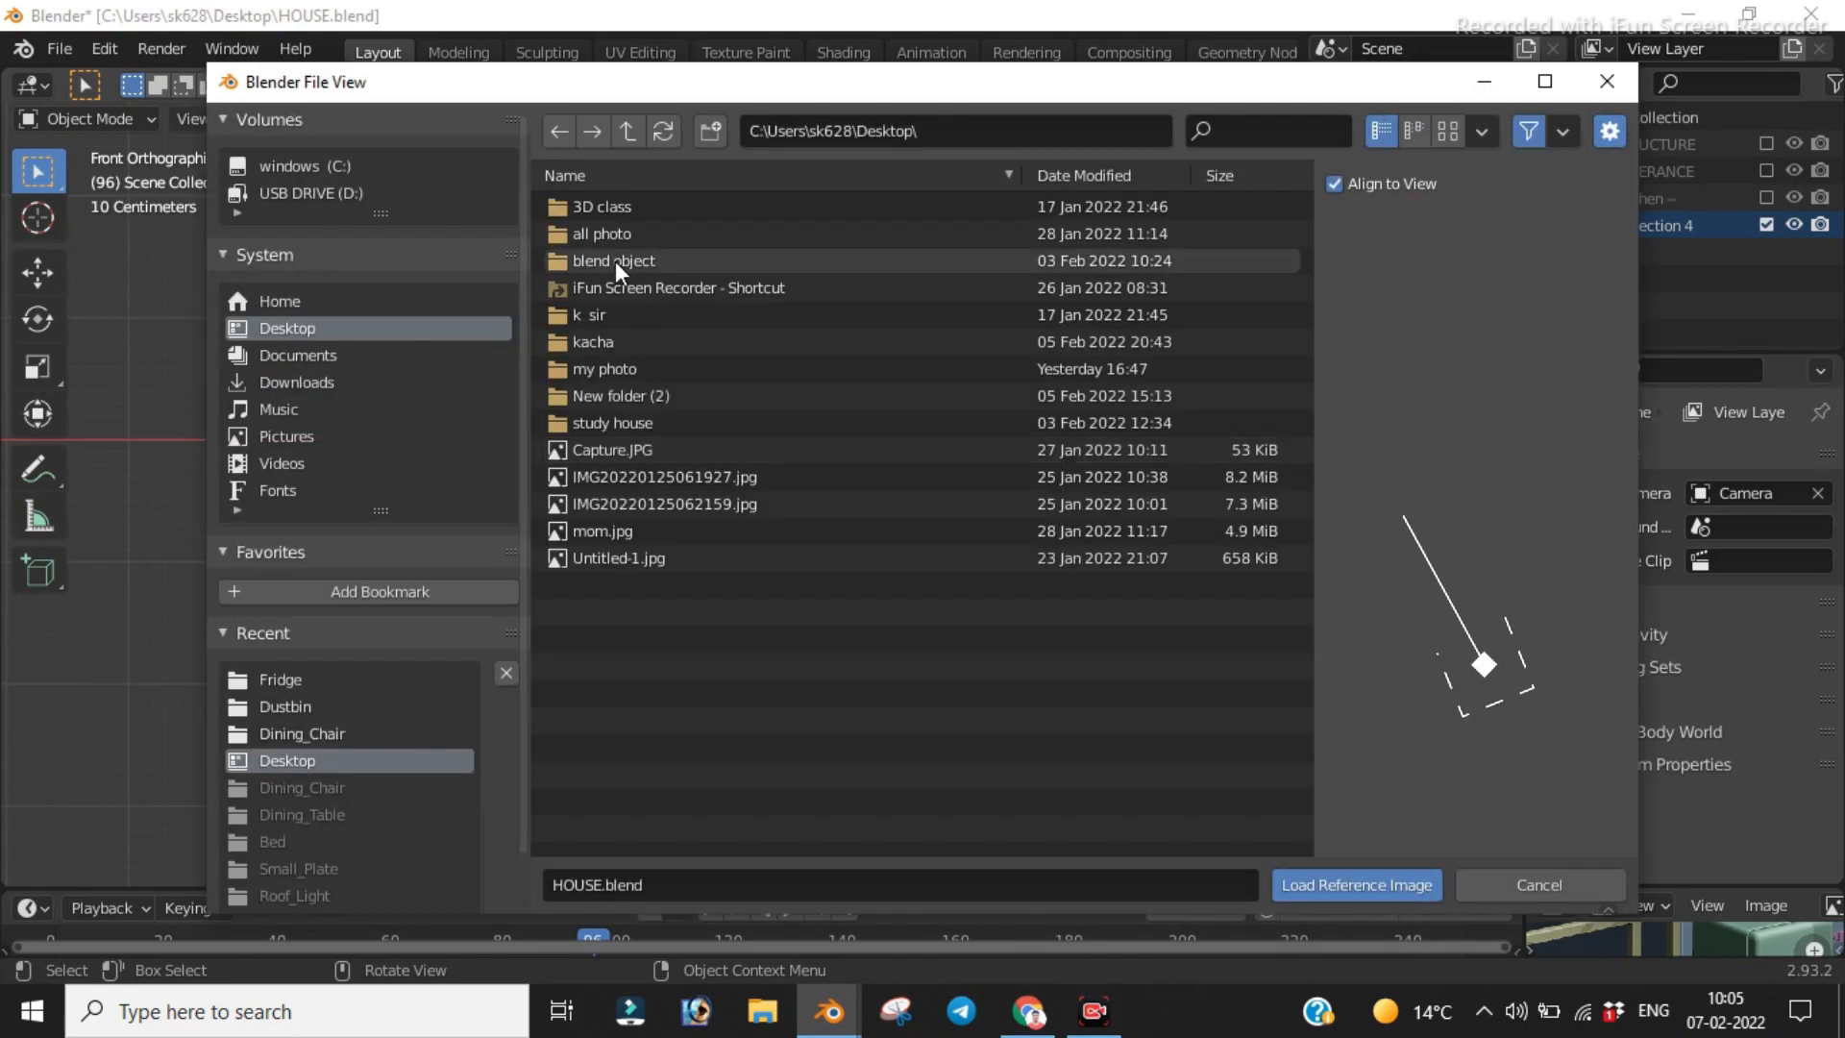
pyautogui.click(317, 383)
pyautogui.doubleClick(707, 314)
pyautogui.click(681, 615)
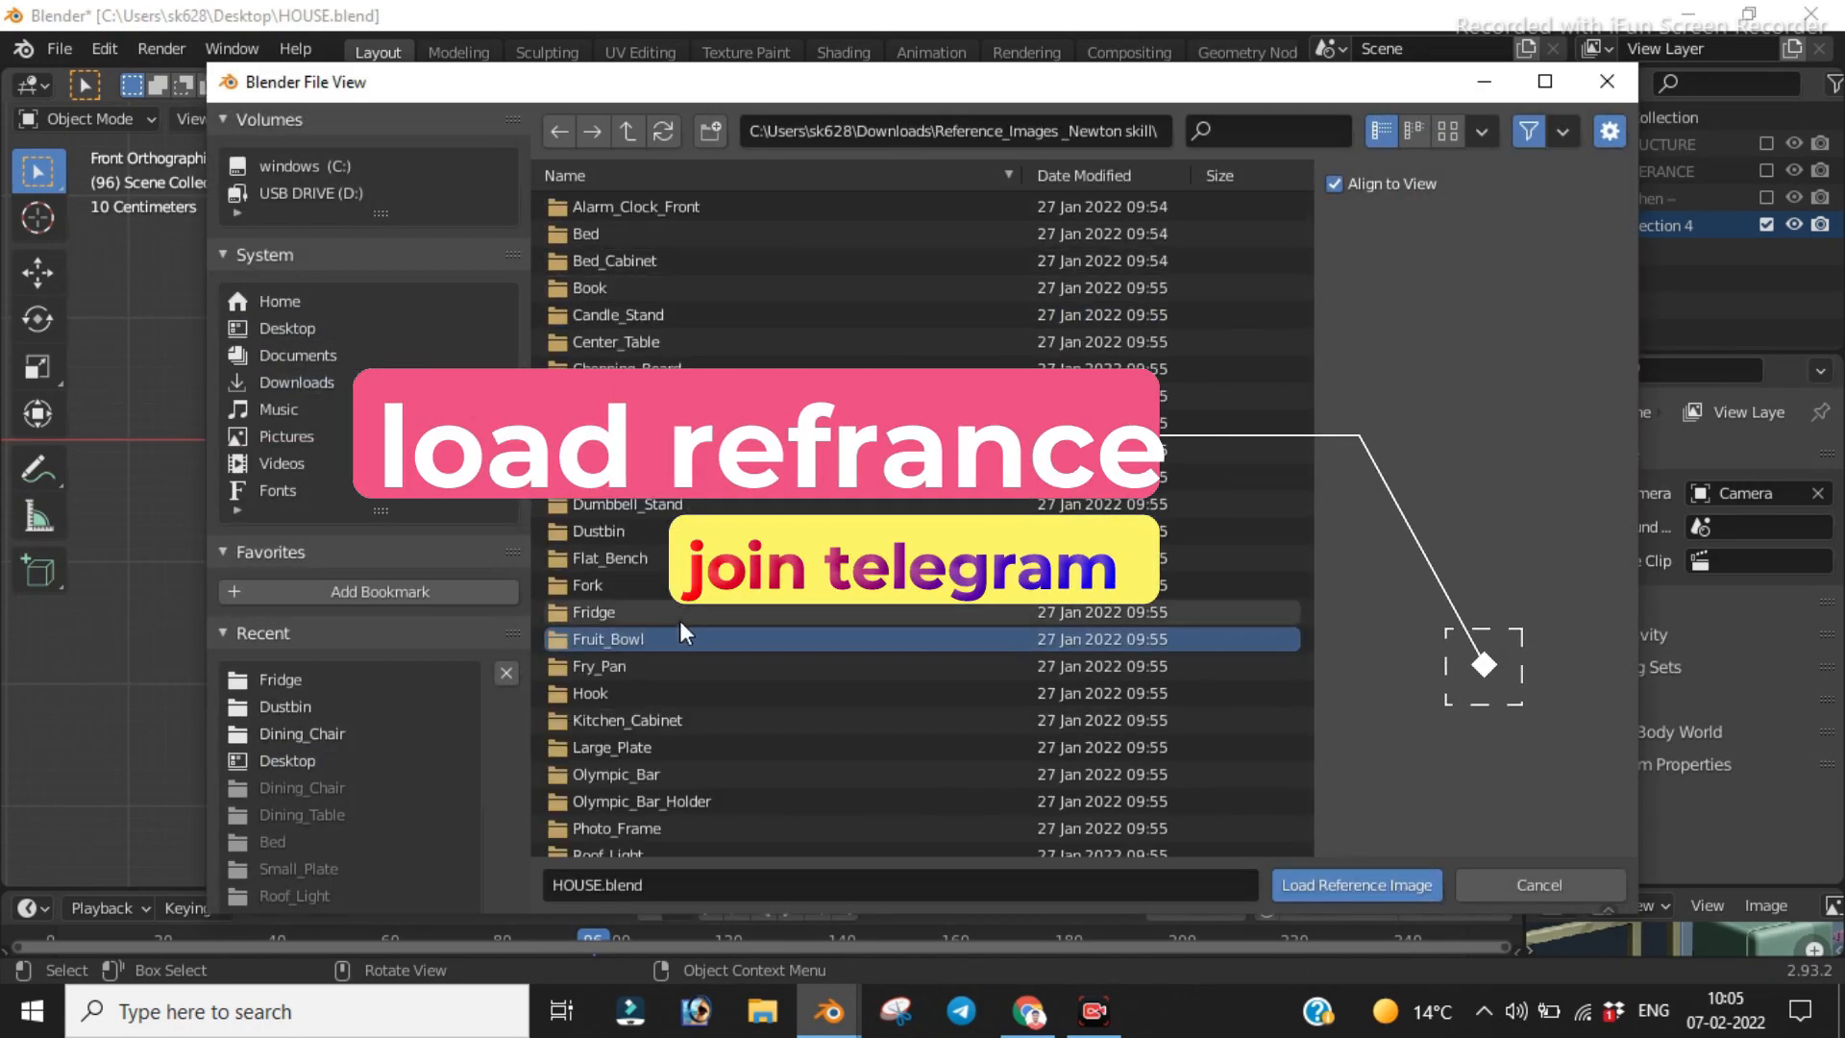
pyautogui.click(1357, 885)
pyautogui.doubleClick(762, 205)
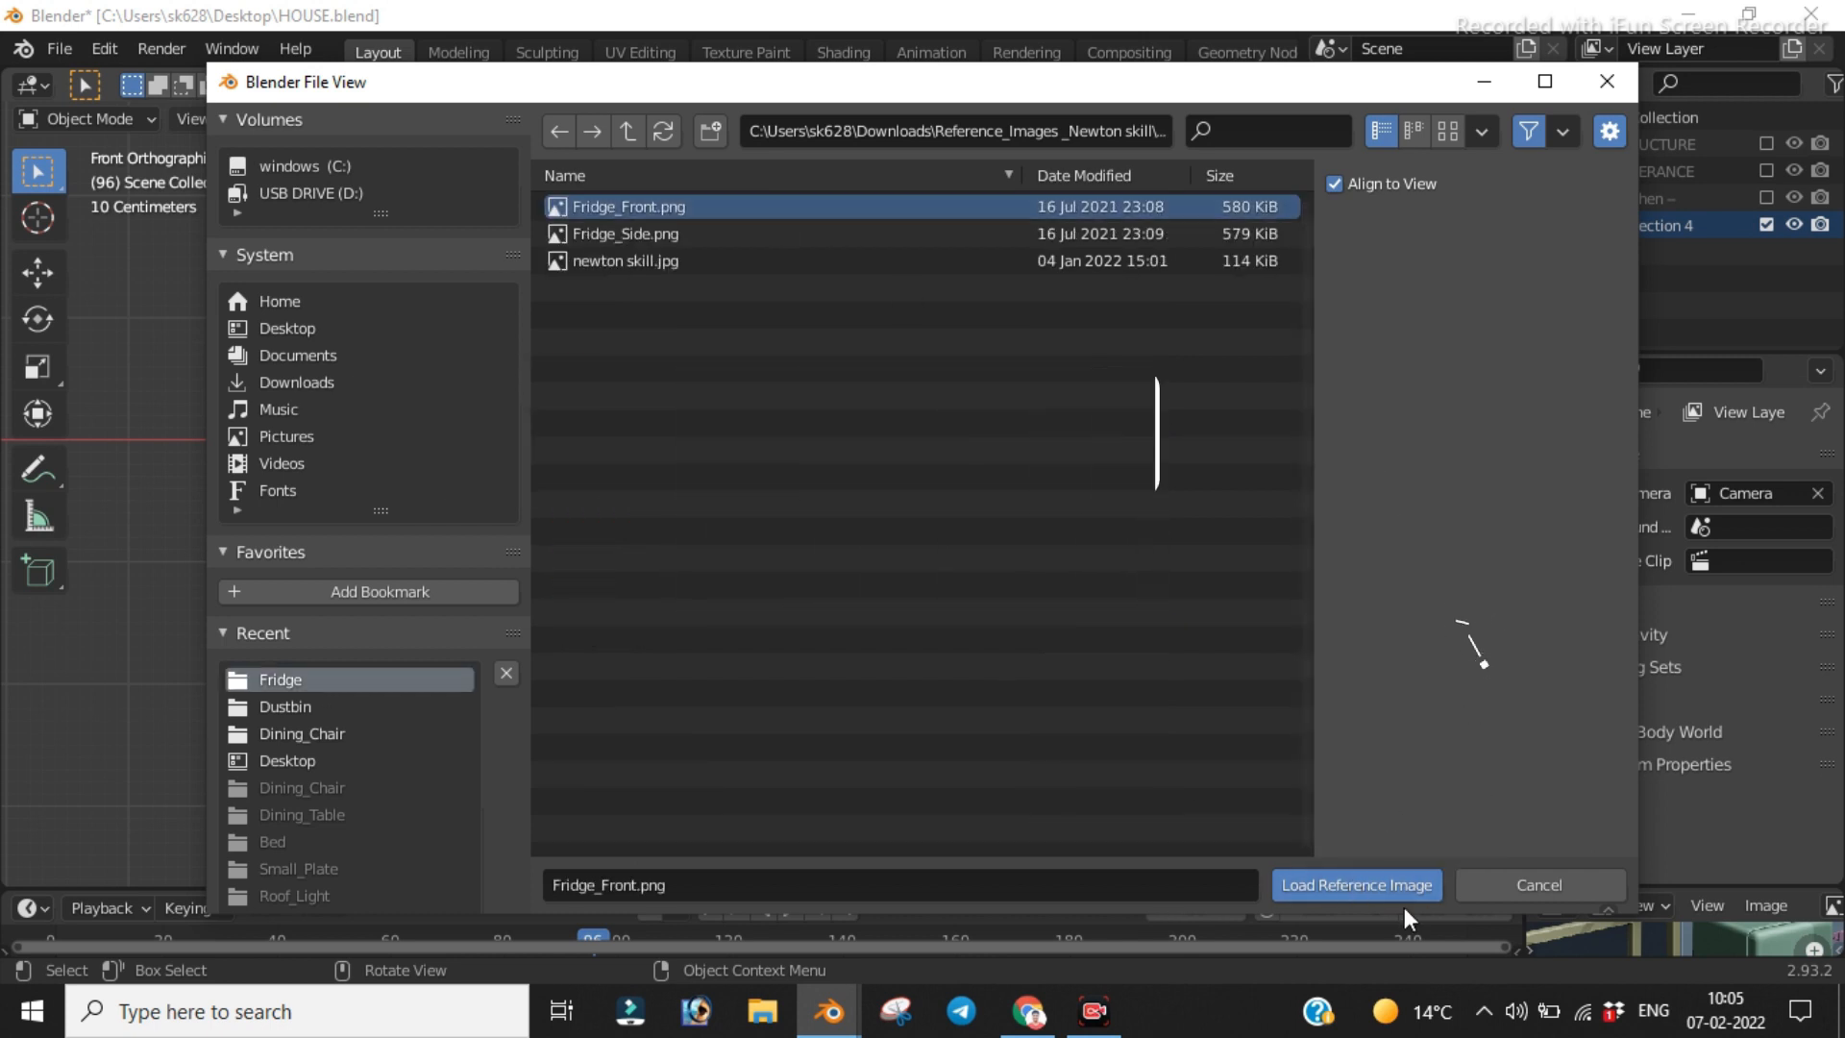
# Step: Load Fridge_Side.png as a second reference image aligned to the right side view
pyautogui.press('KP_3')
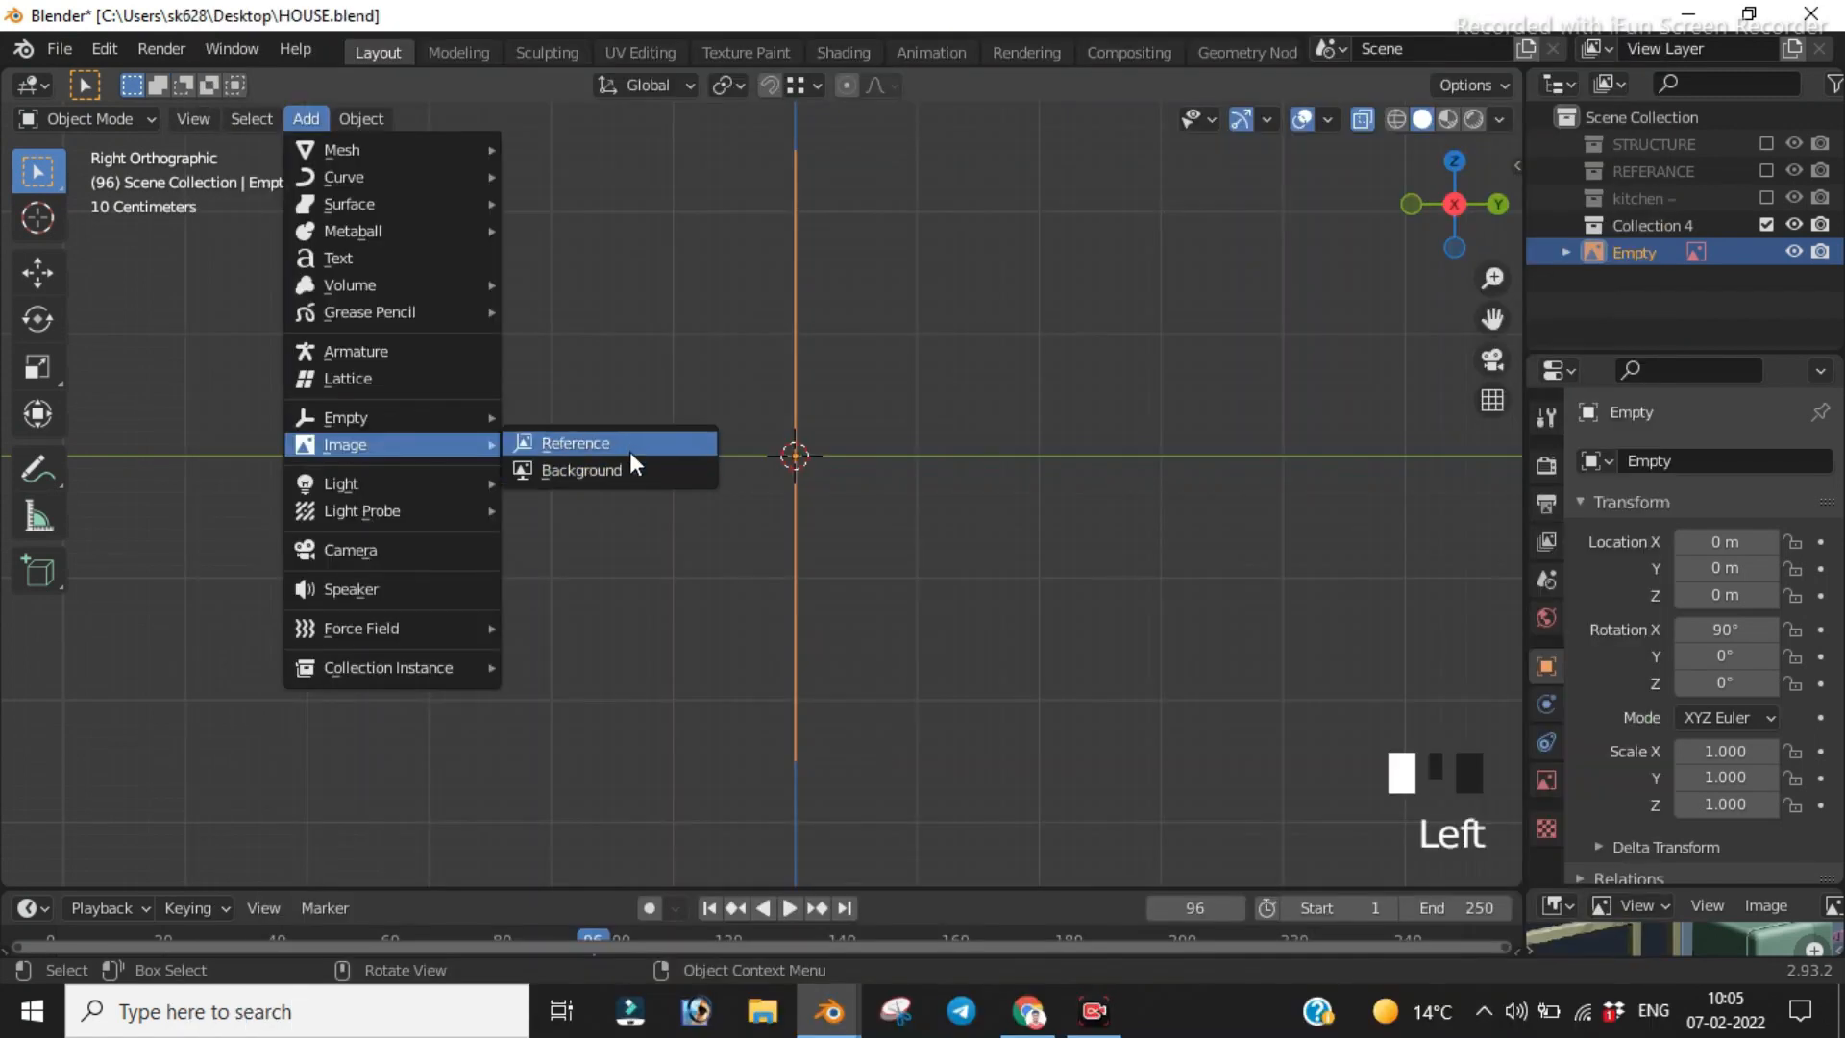
pyautogui.click(629, 451)
pyautogui.click(625, 233)
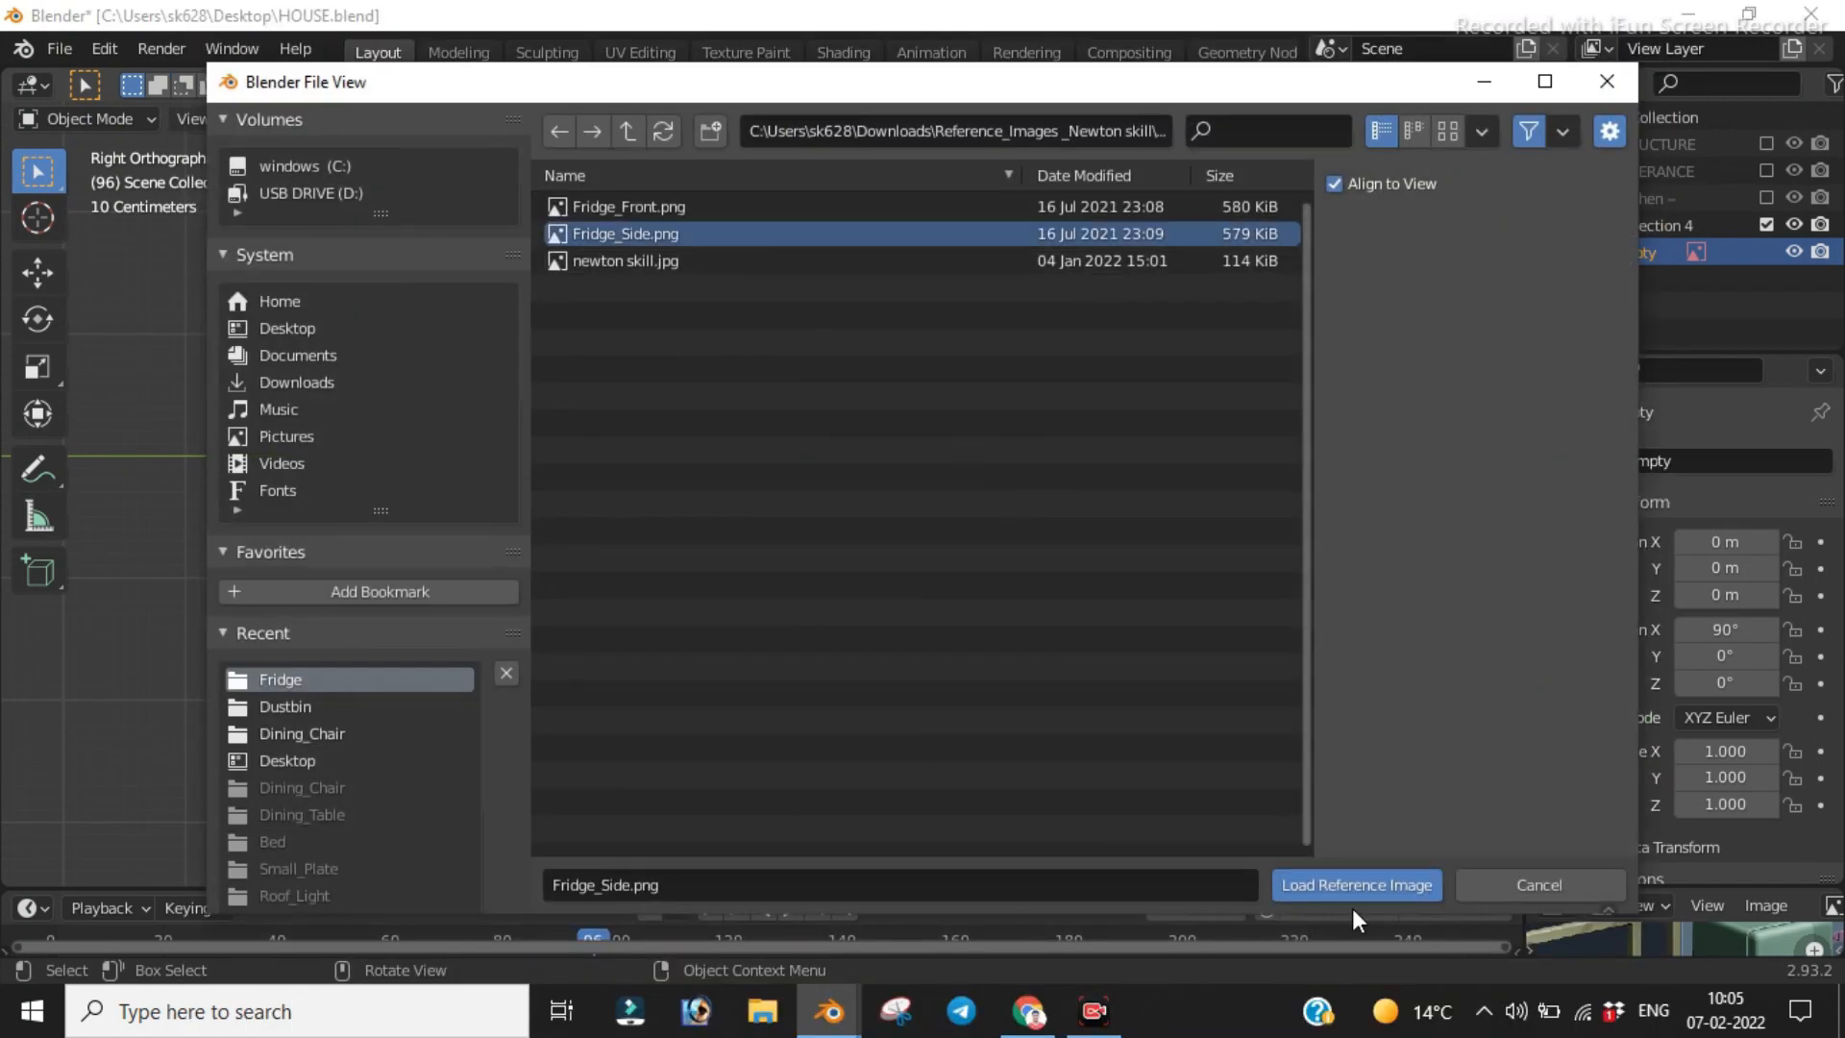
pyautogui.click(1356, 884)
# Step: Add a cube at the origin in front view, with the reference outline showing through it
pyautogui.press('KP_1')
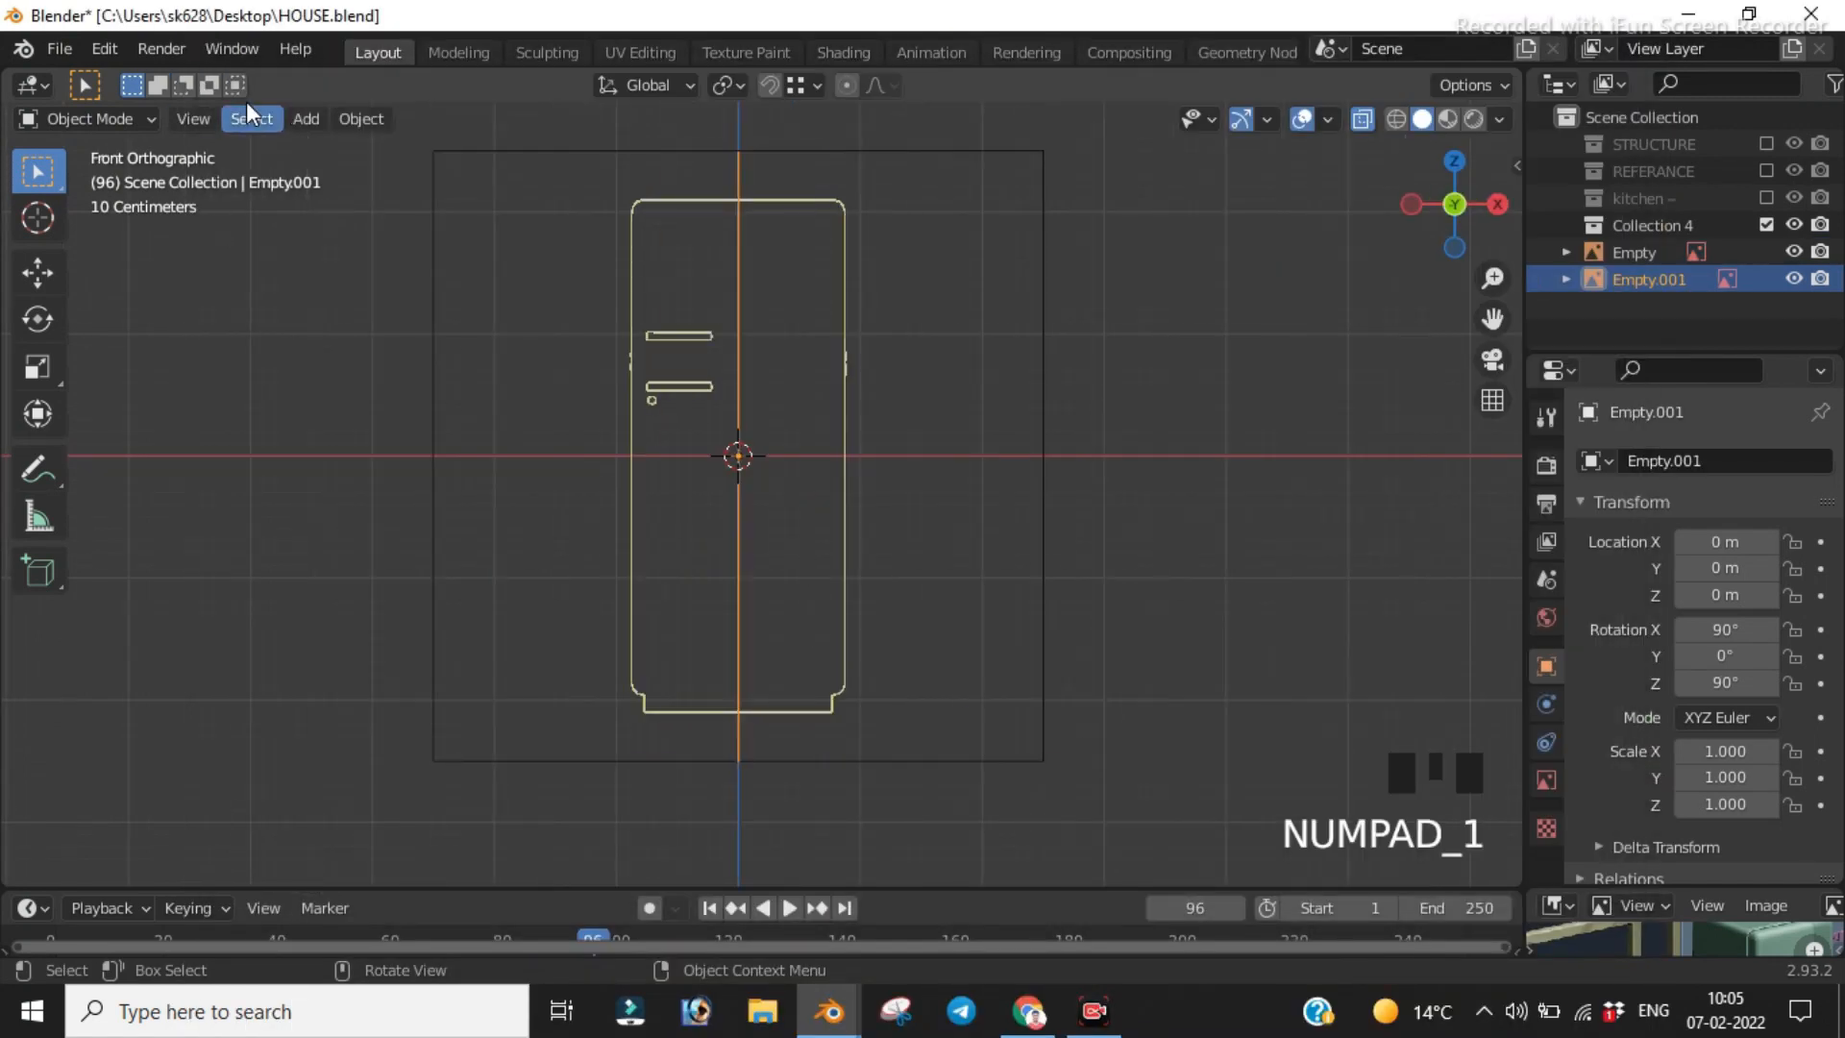
pyautogui.click(305, 119)
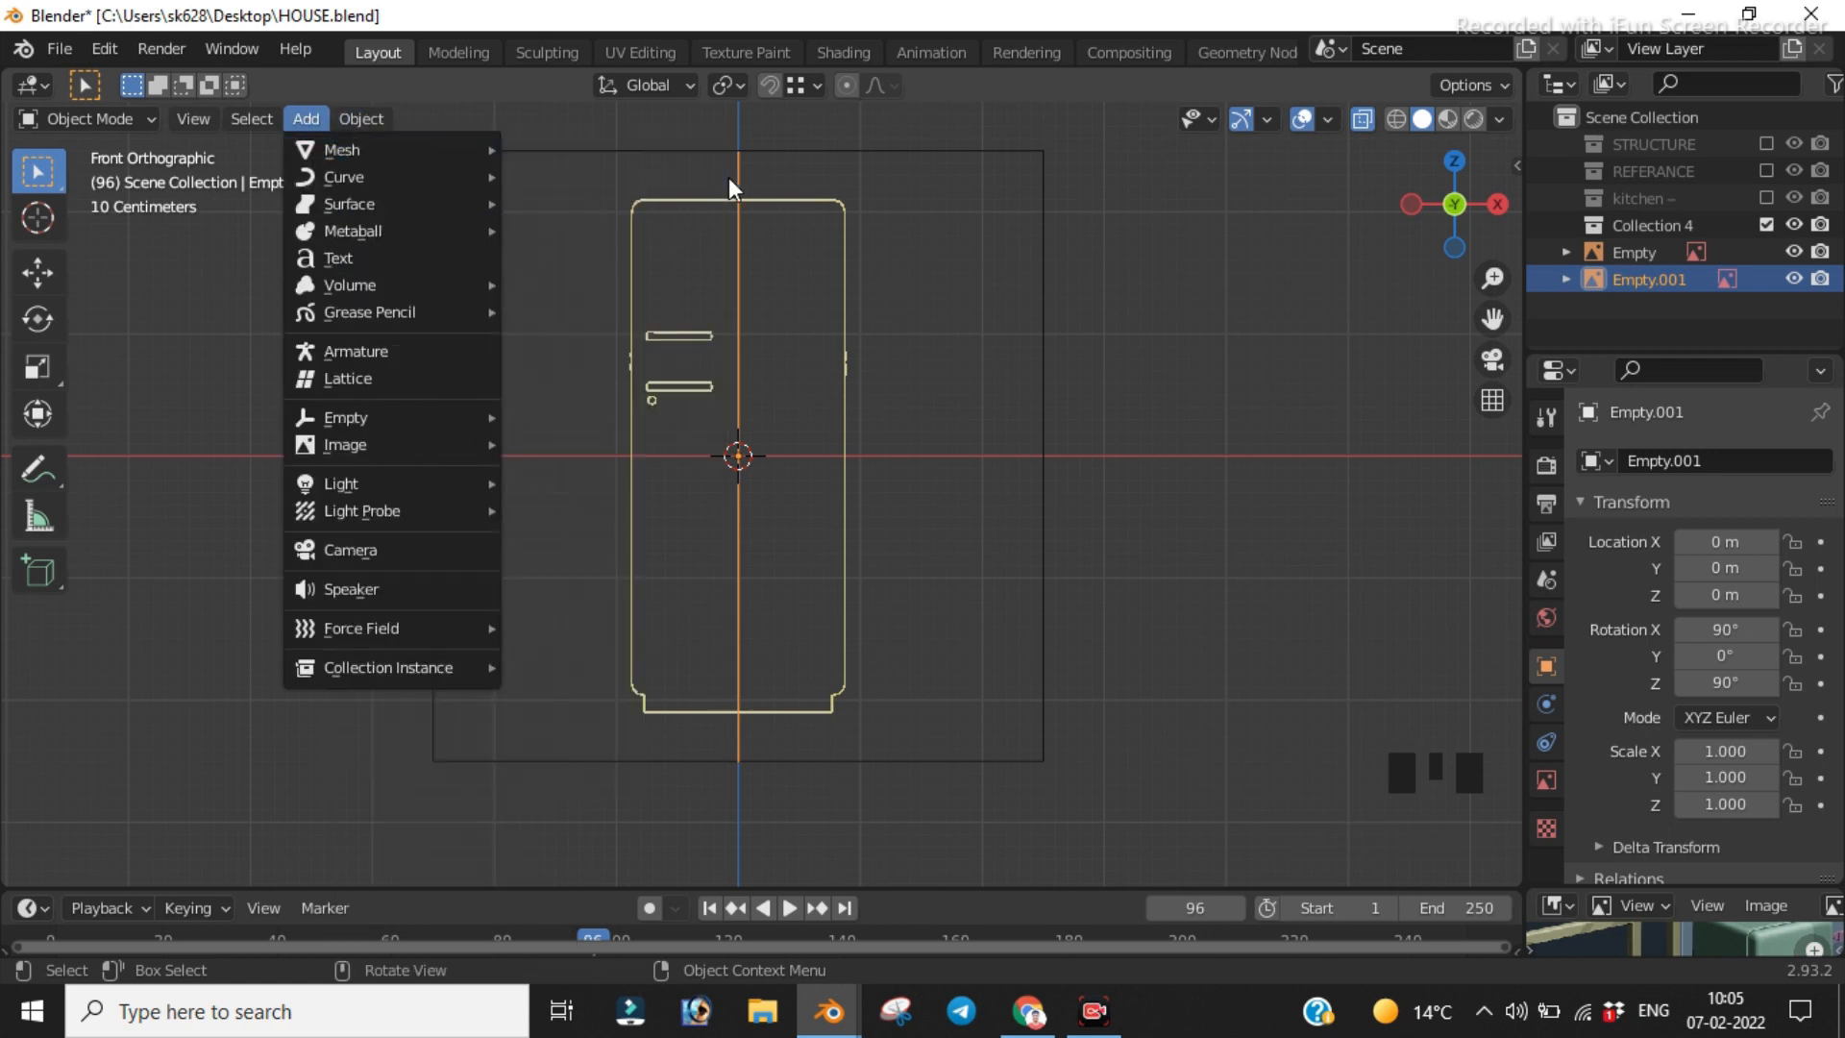
pyautogui.moveTo(435, 150)
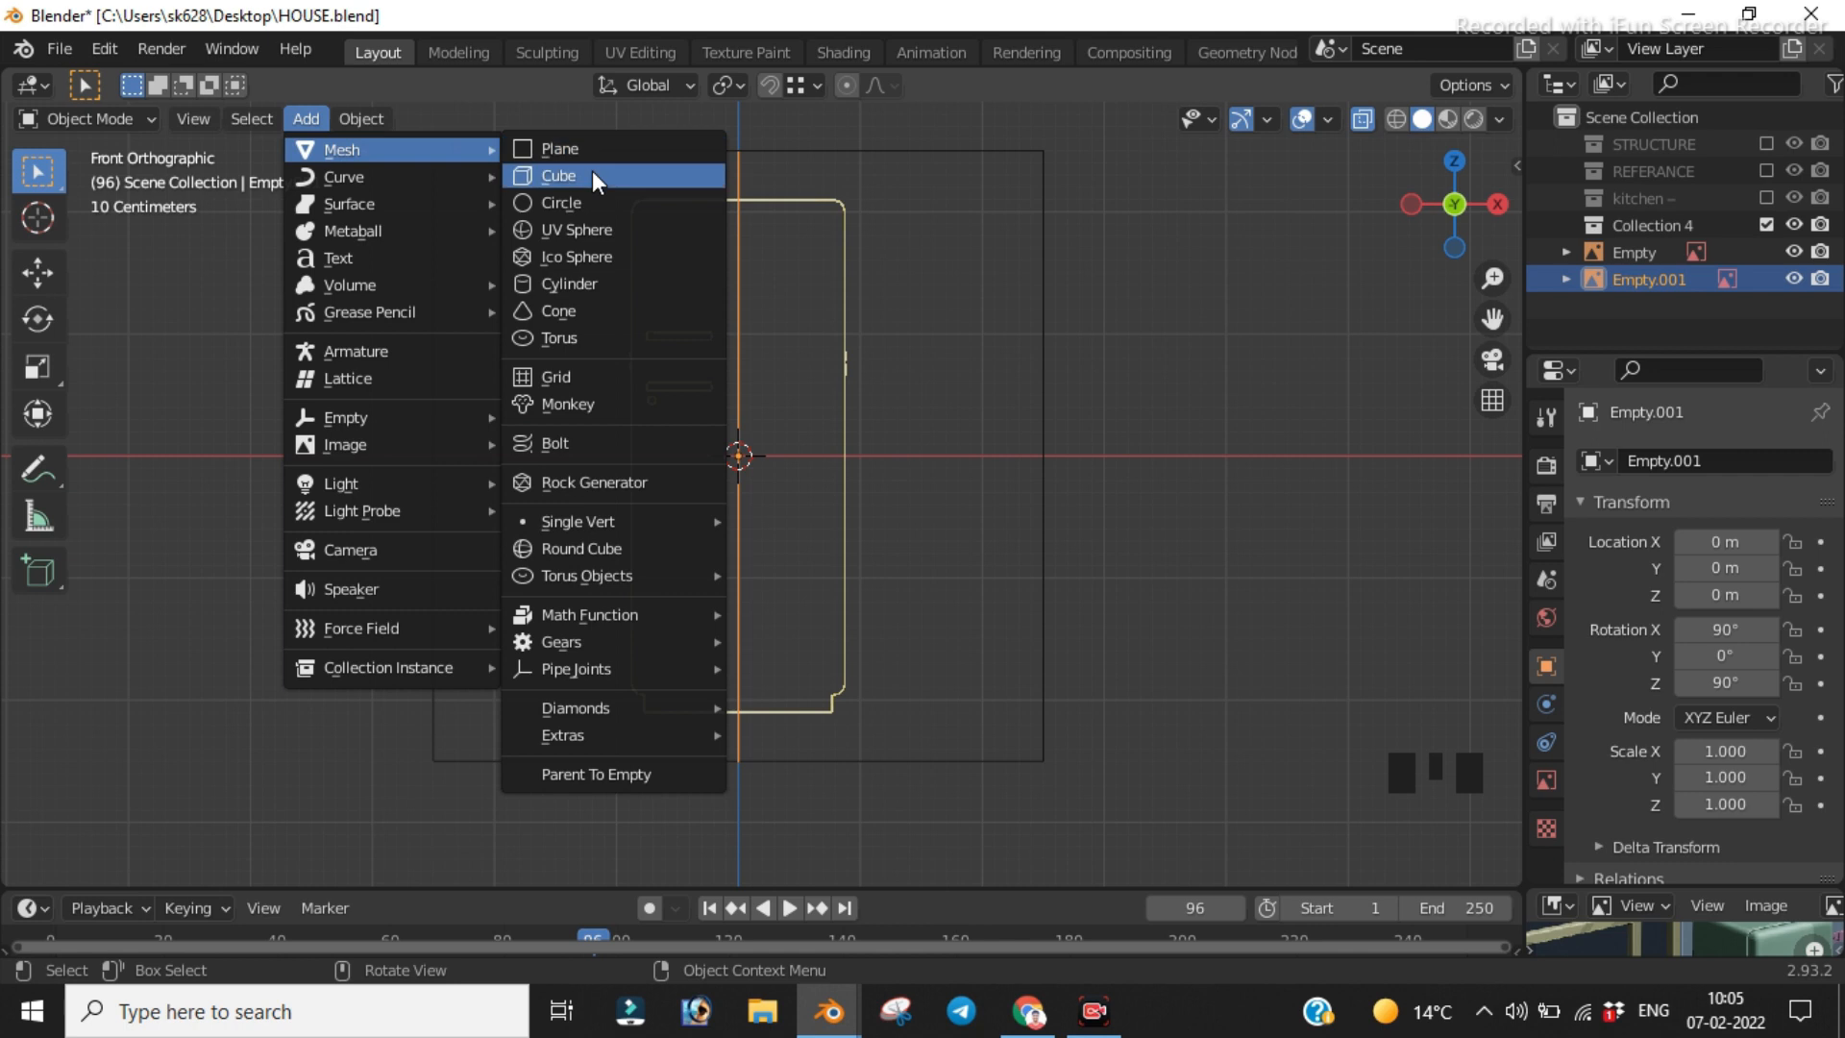
pyautogui.click(592, 173)
pyautogui.scroll(5, 1052, 596)
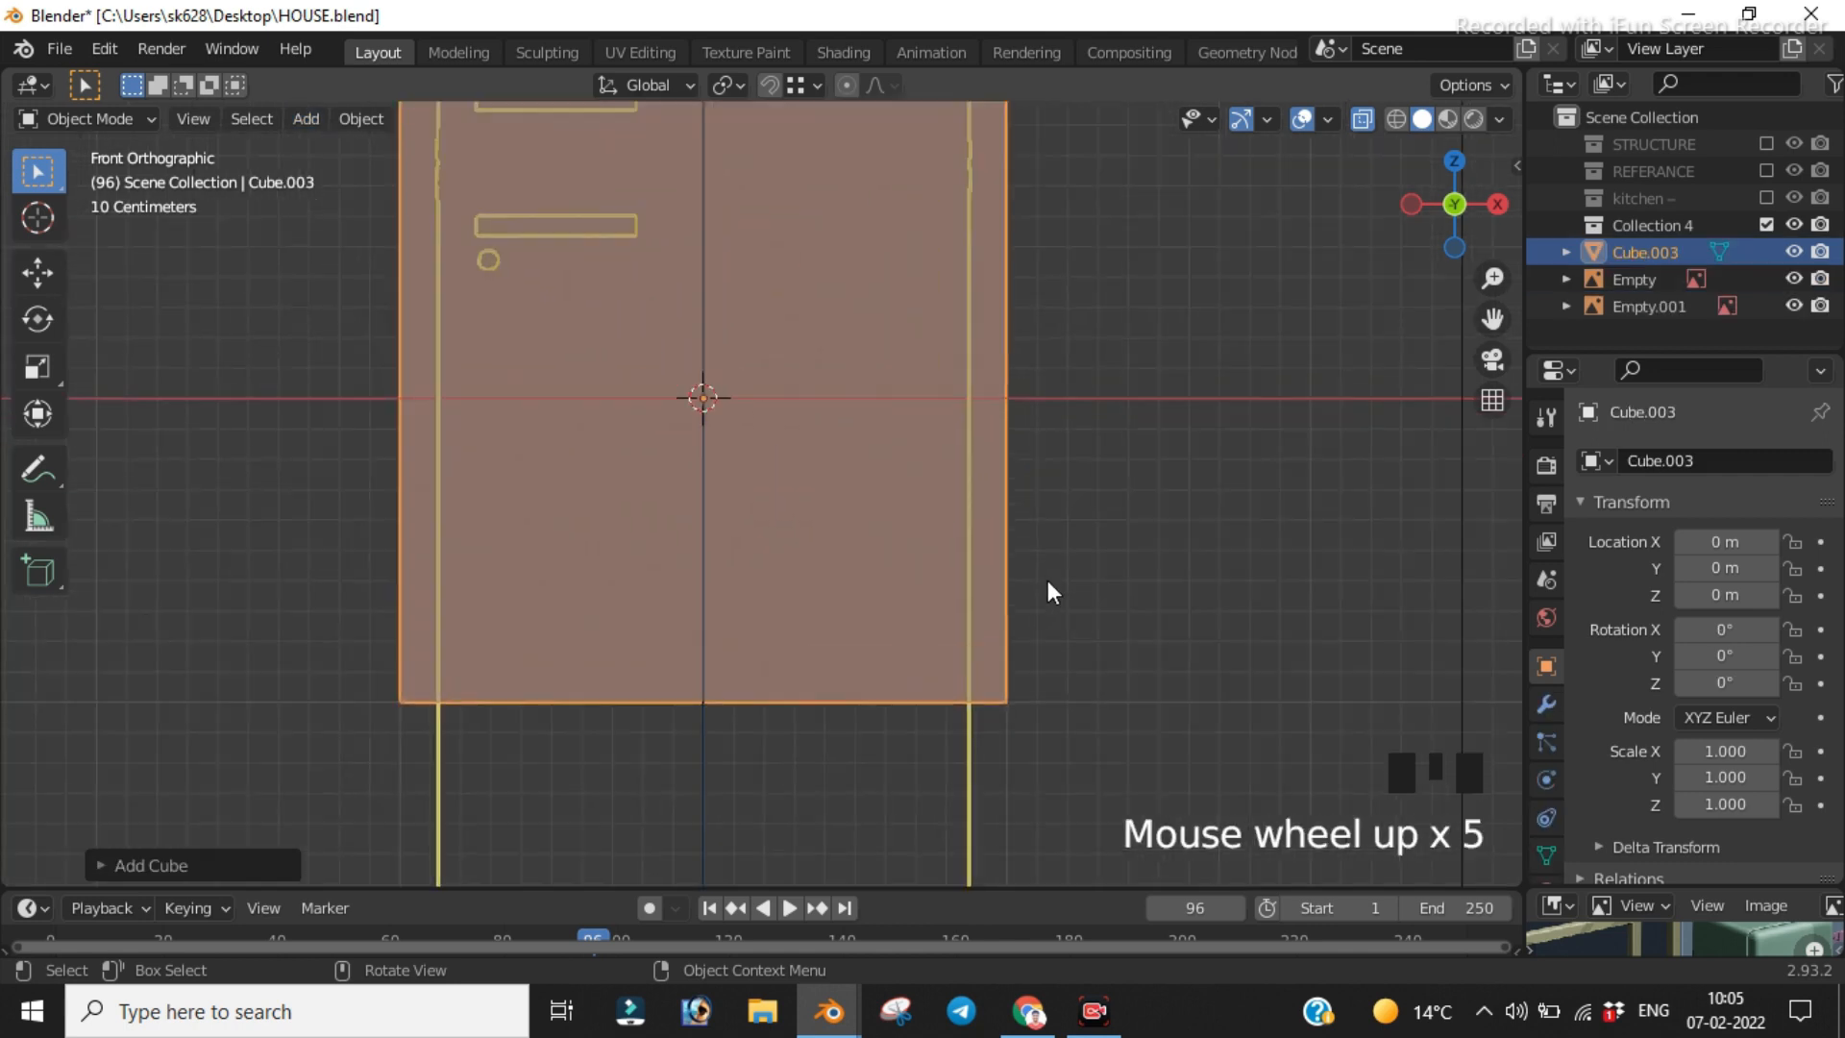
pyautogui.hotkey('alt', 'z')
pyautogui.hotkey('alt', 'z')
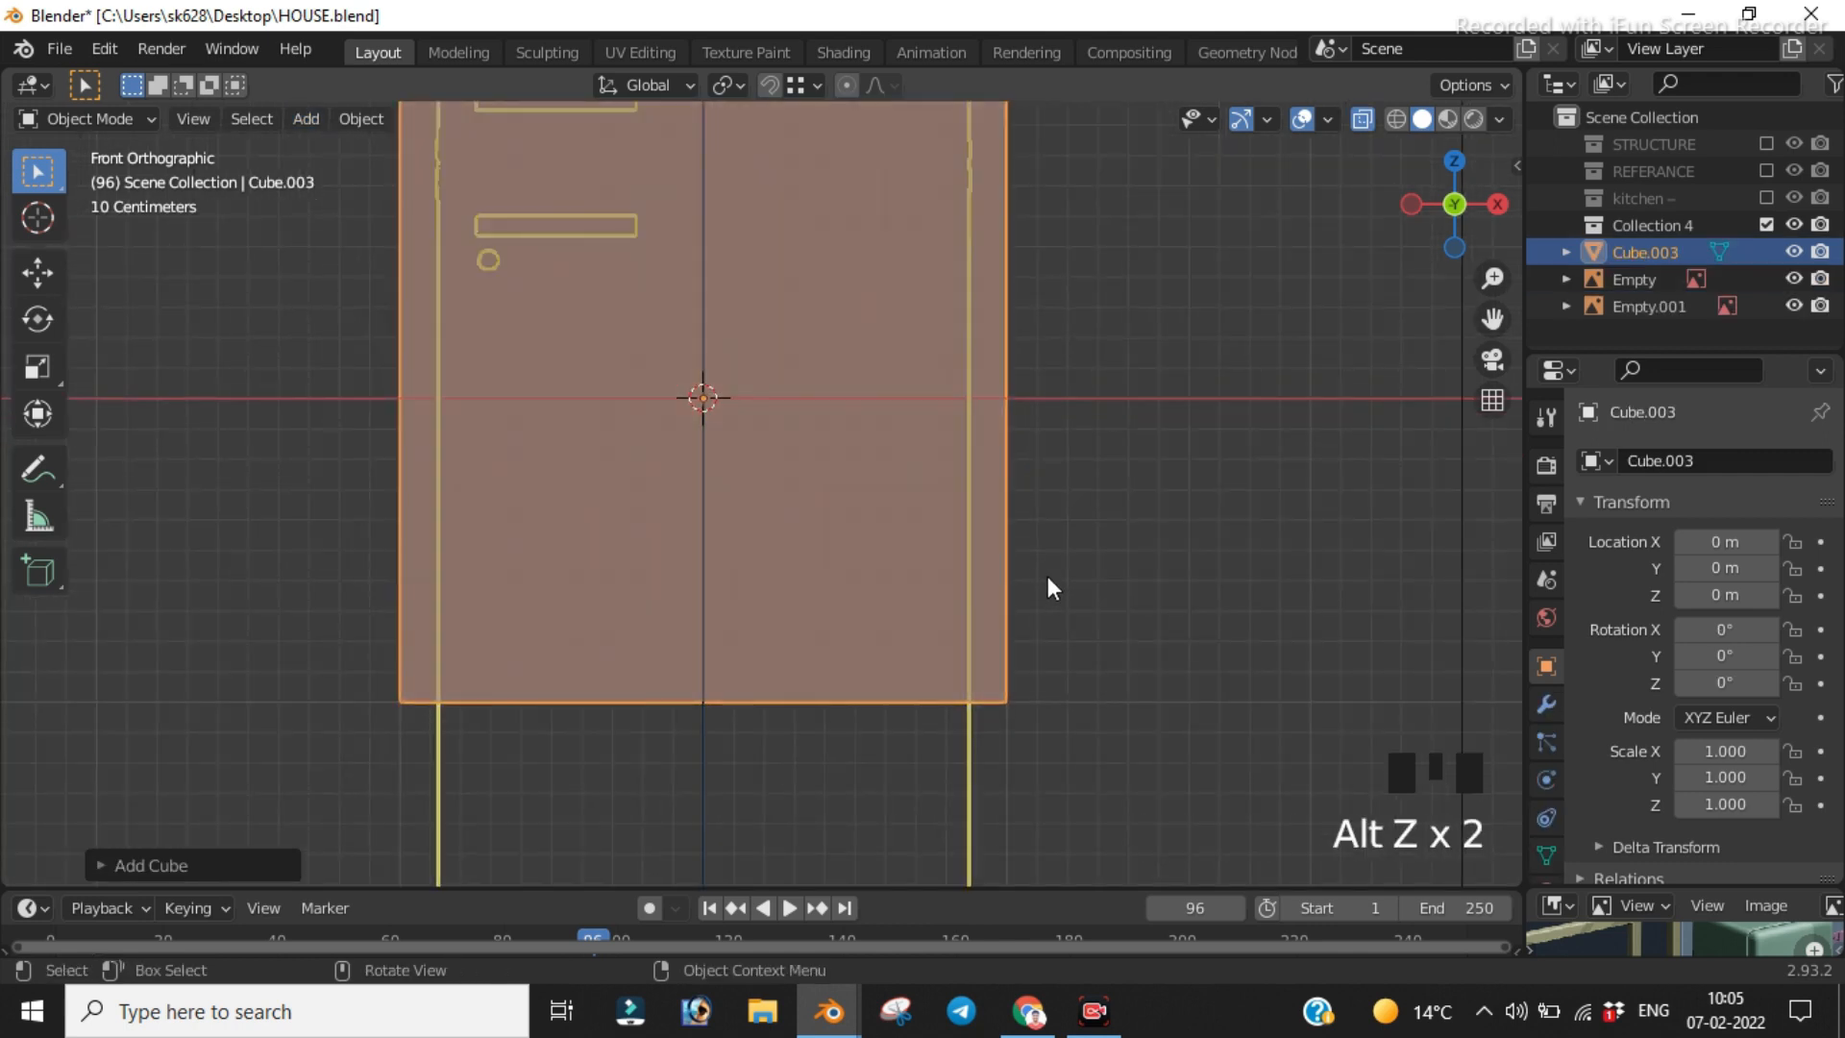
# Step: Scale the cube's mesh along X to about 0.88 to match the fridge width in the front reference
pyautogui.press('Tab')
pyautogui.press('s')
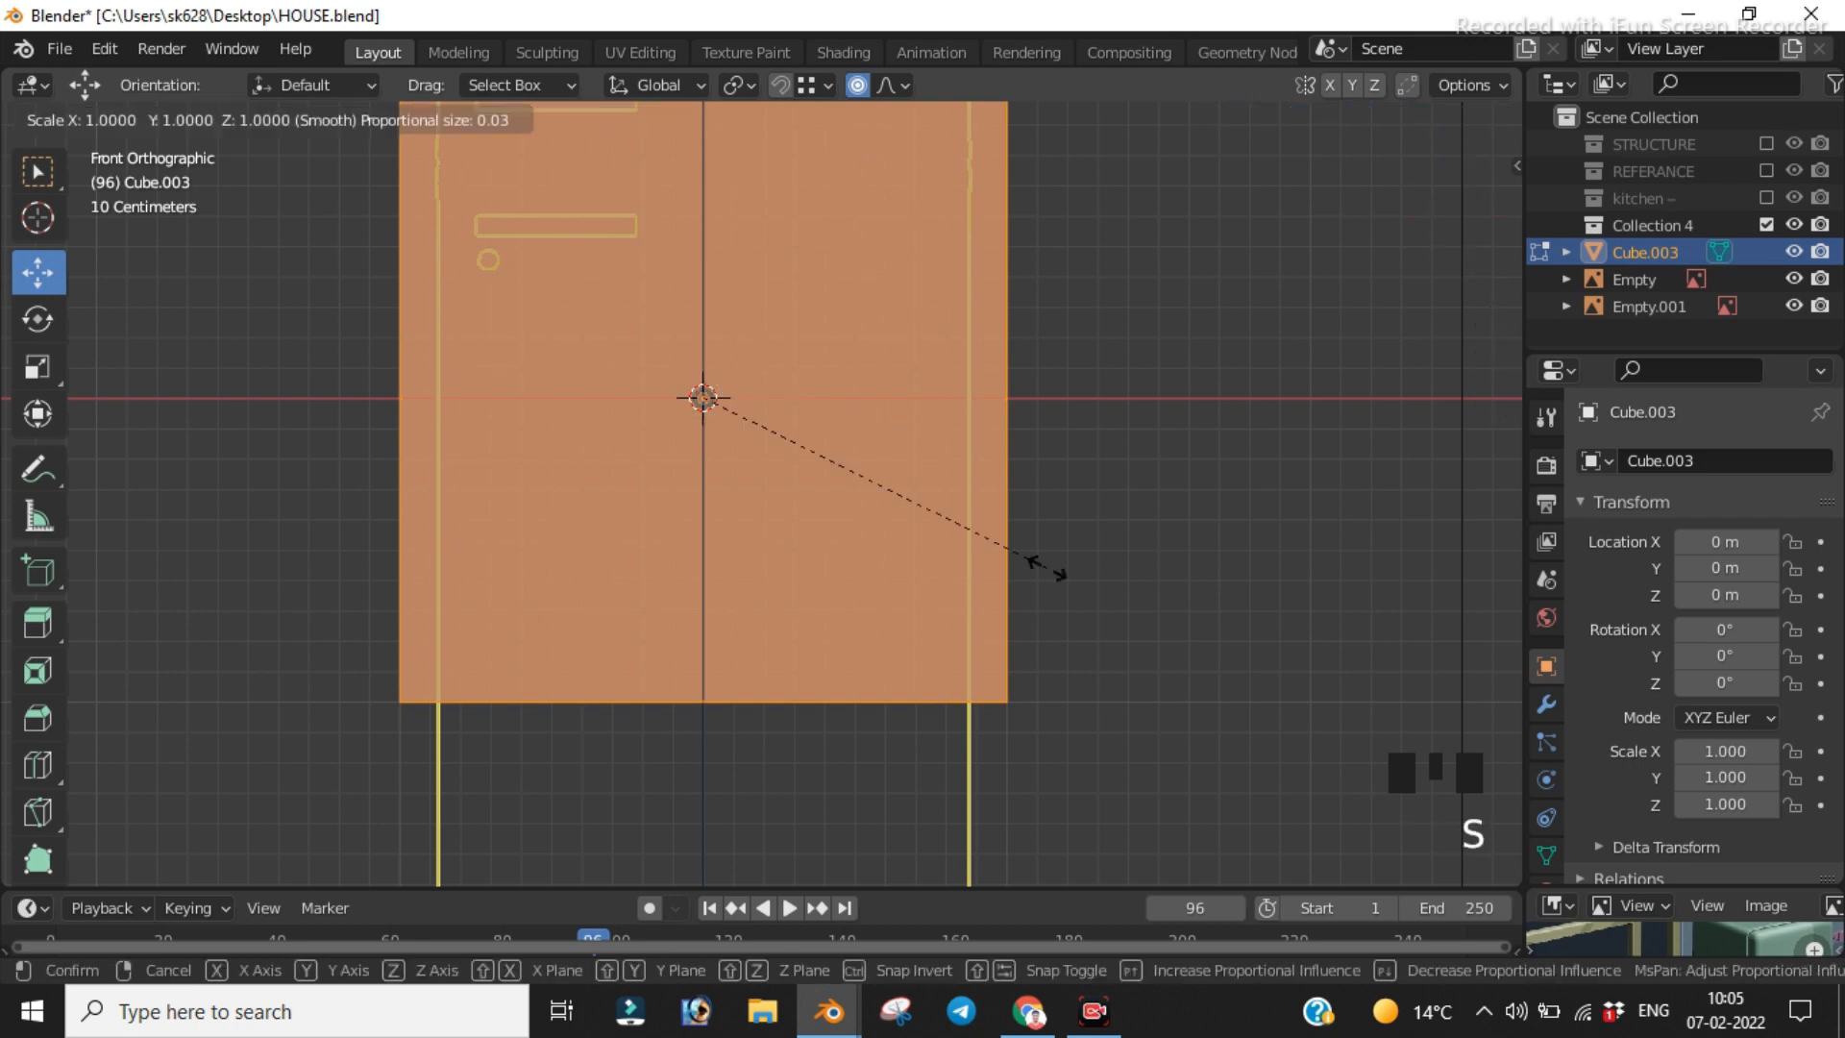
pyautogui.press('x')
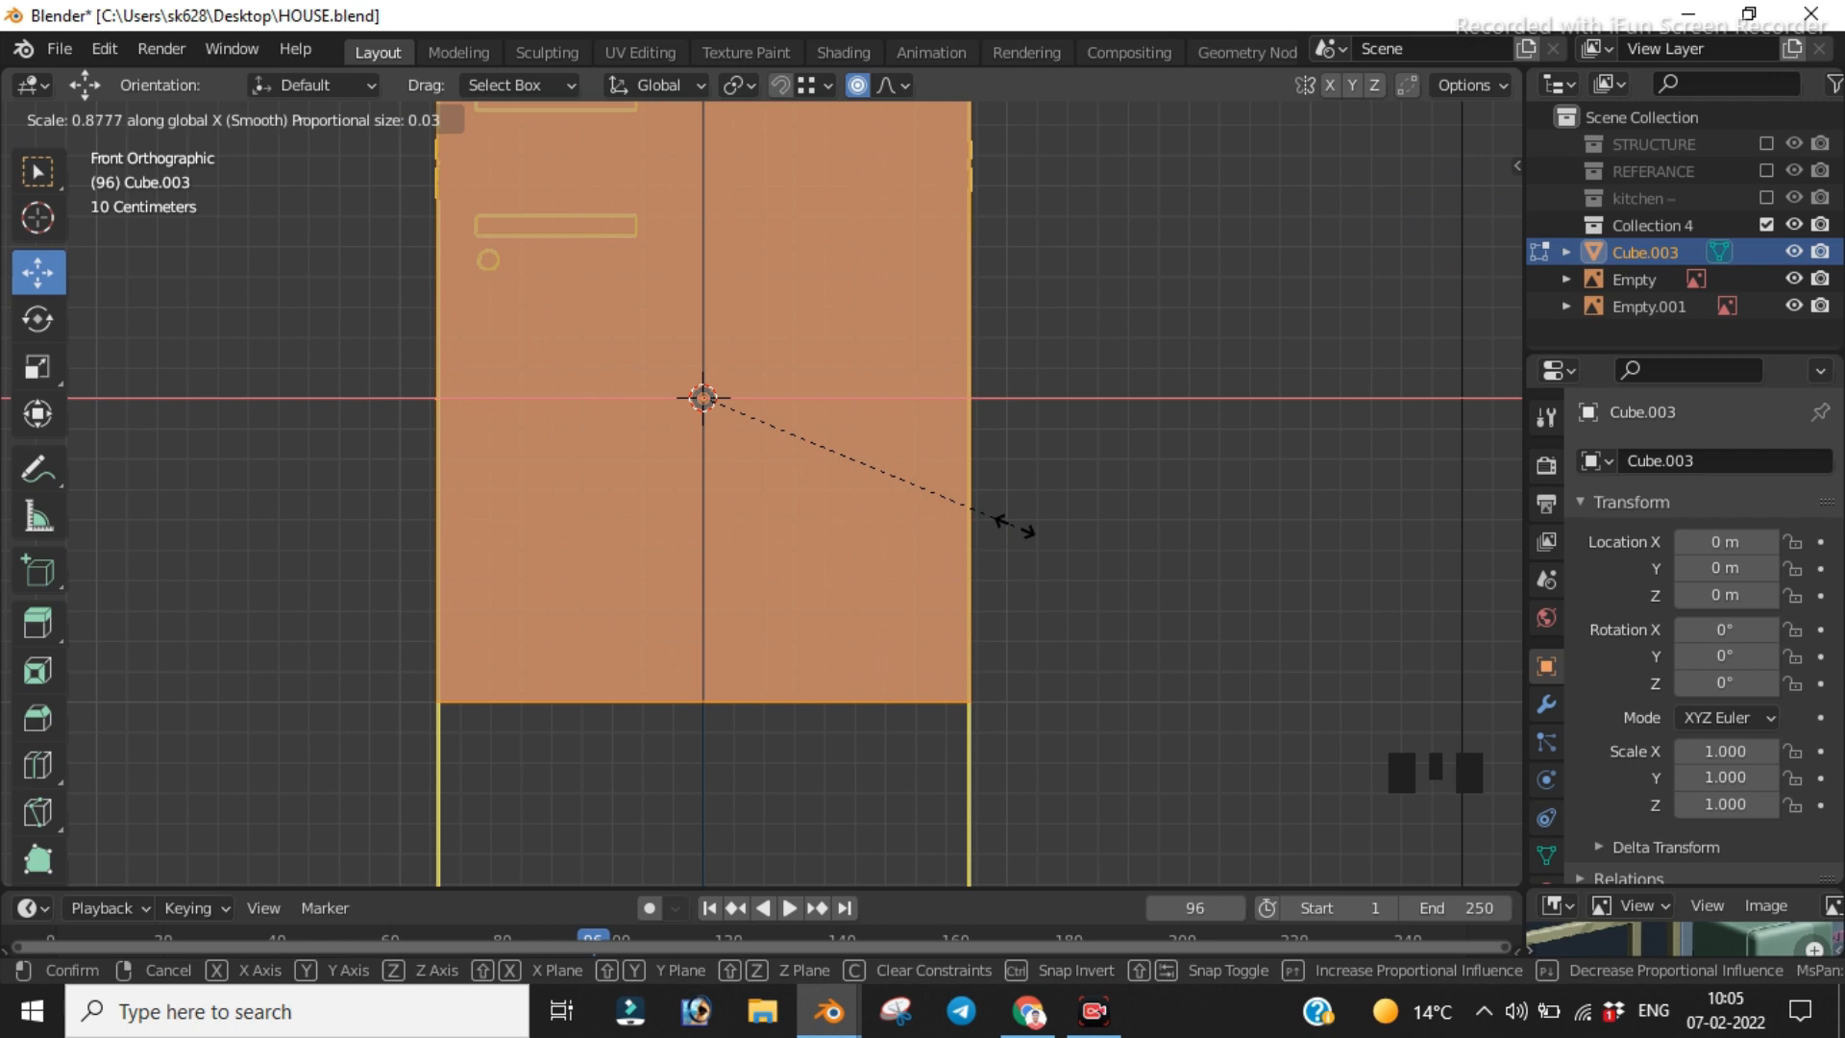
pyautogui.click(1016, 527)
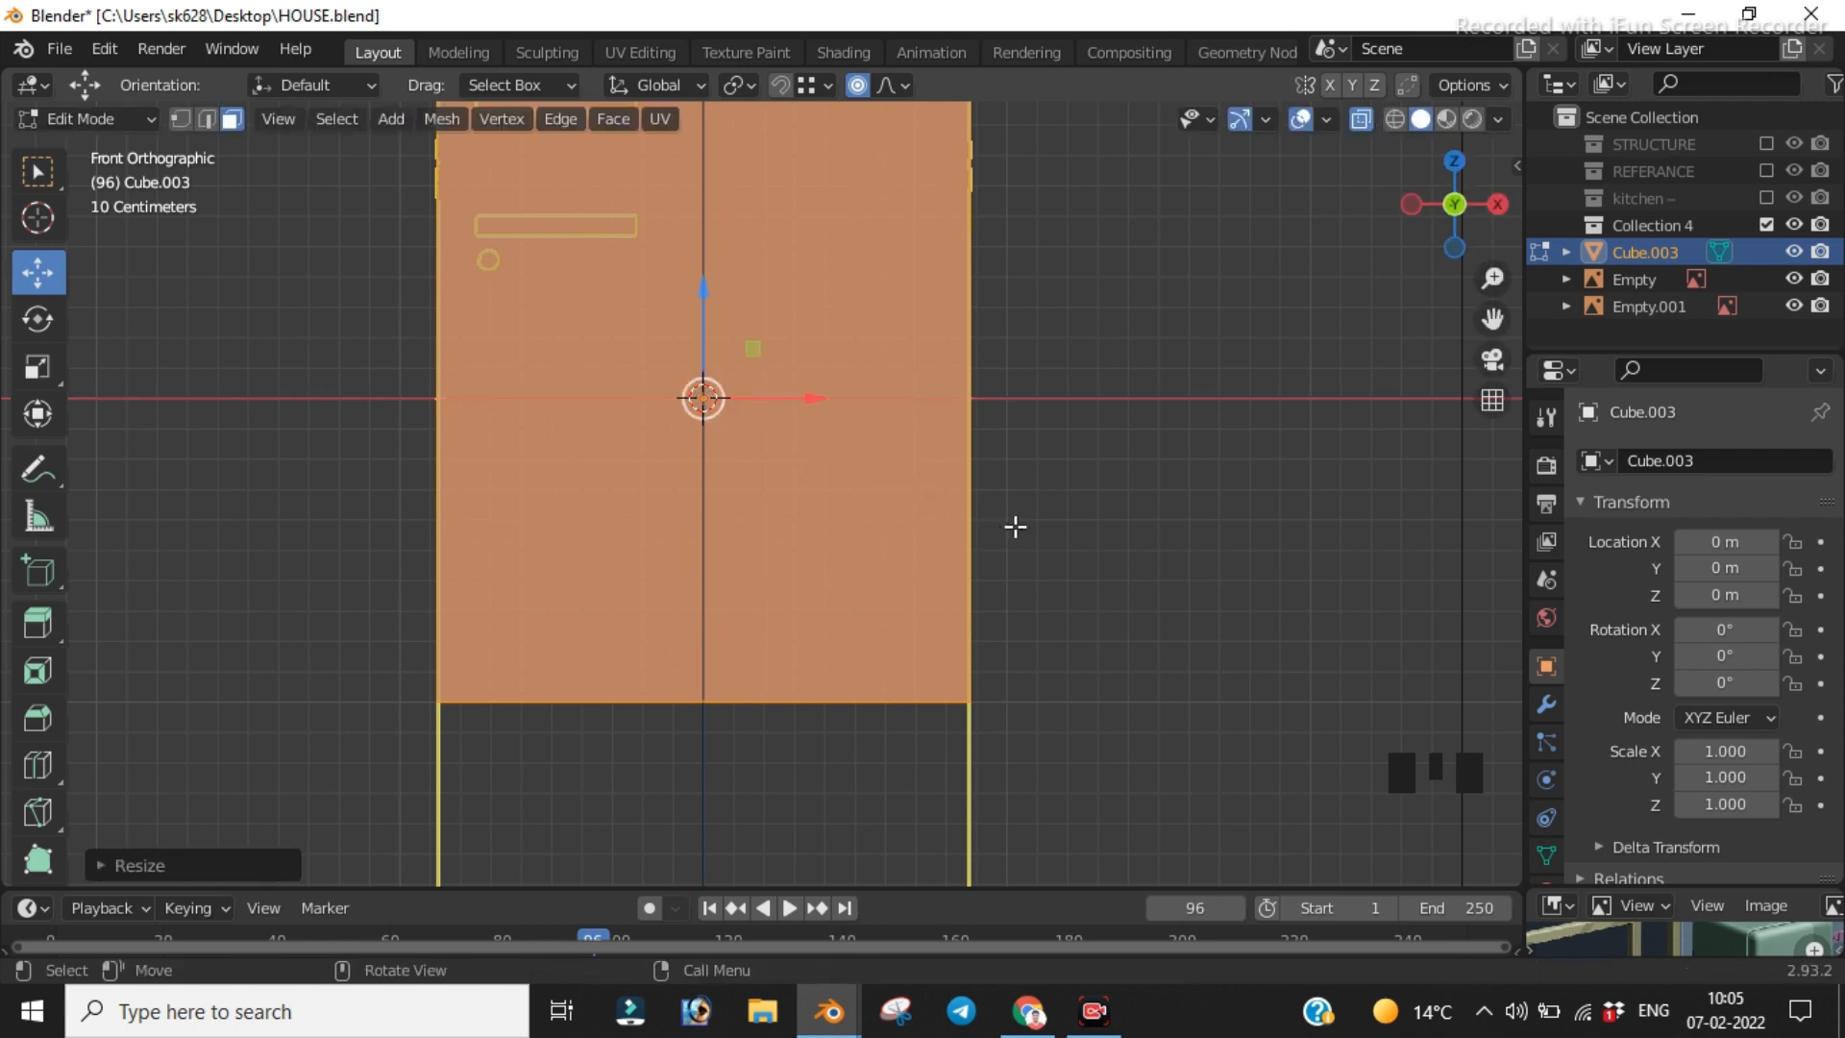
# Step: Scale the cube's mesh along Y to match the fridge depth in the side reference
pyautogui.scroll(-1, 911, 500)
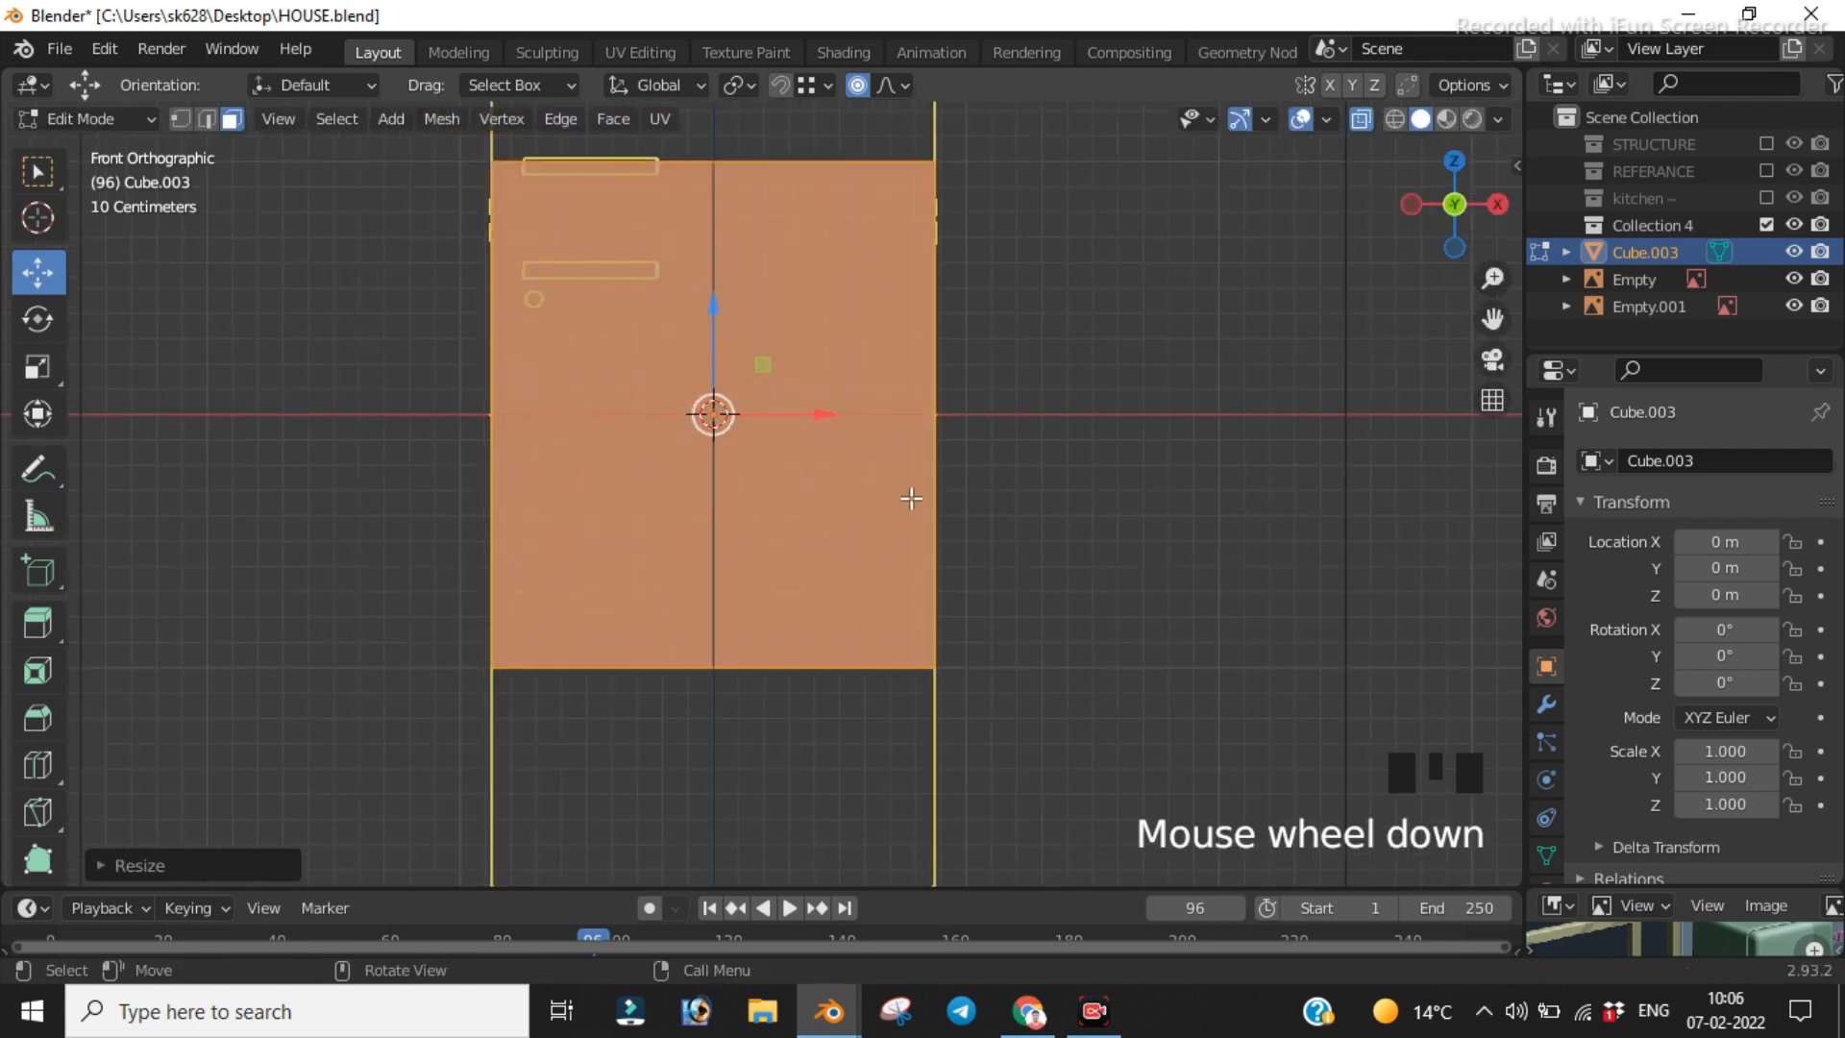
pyautogui.press('KP_3')
pyautogui.press('s')
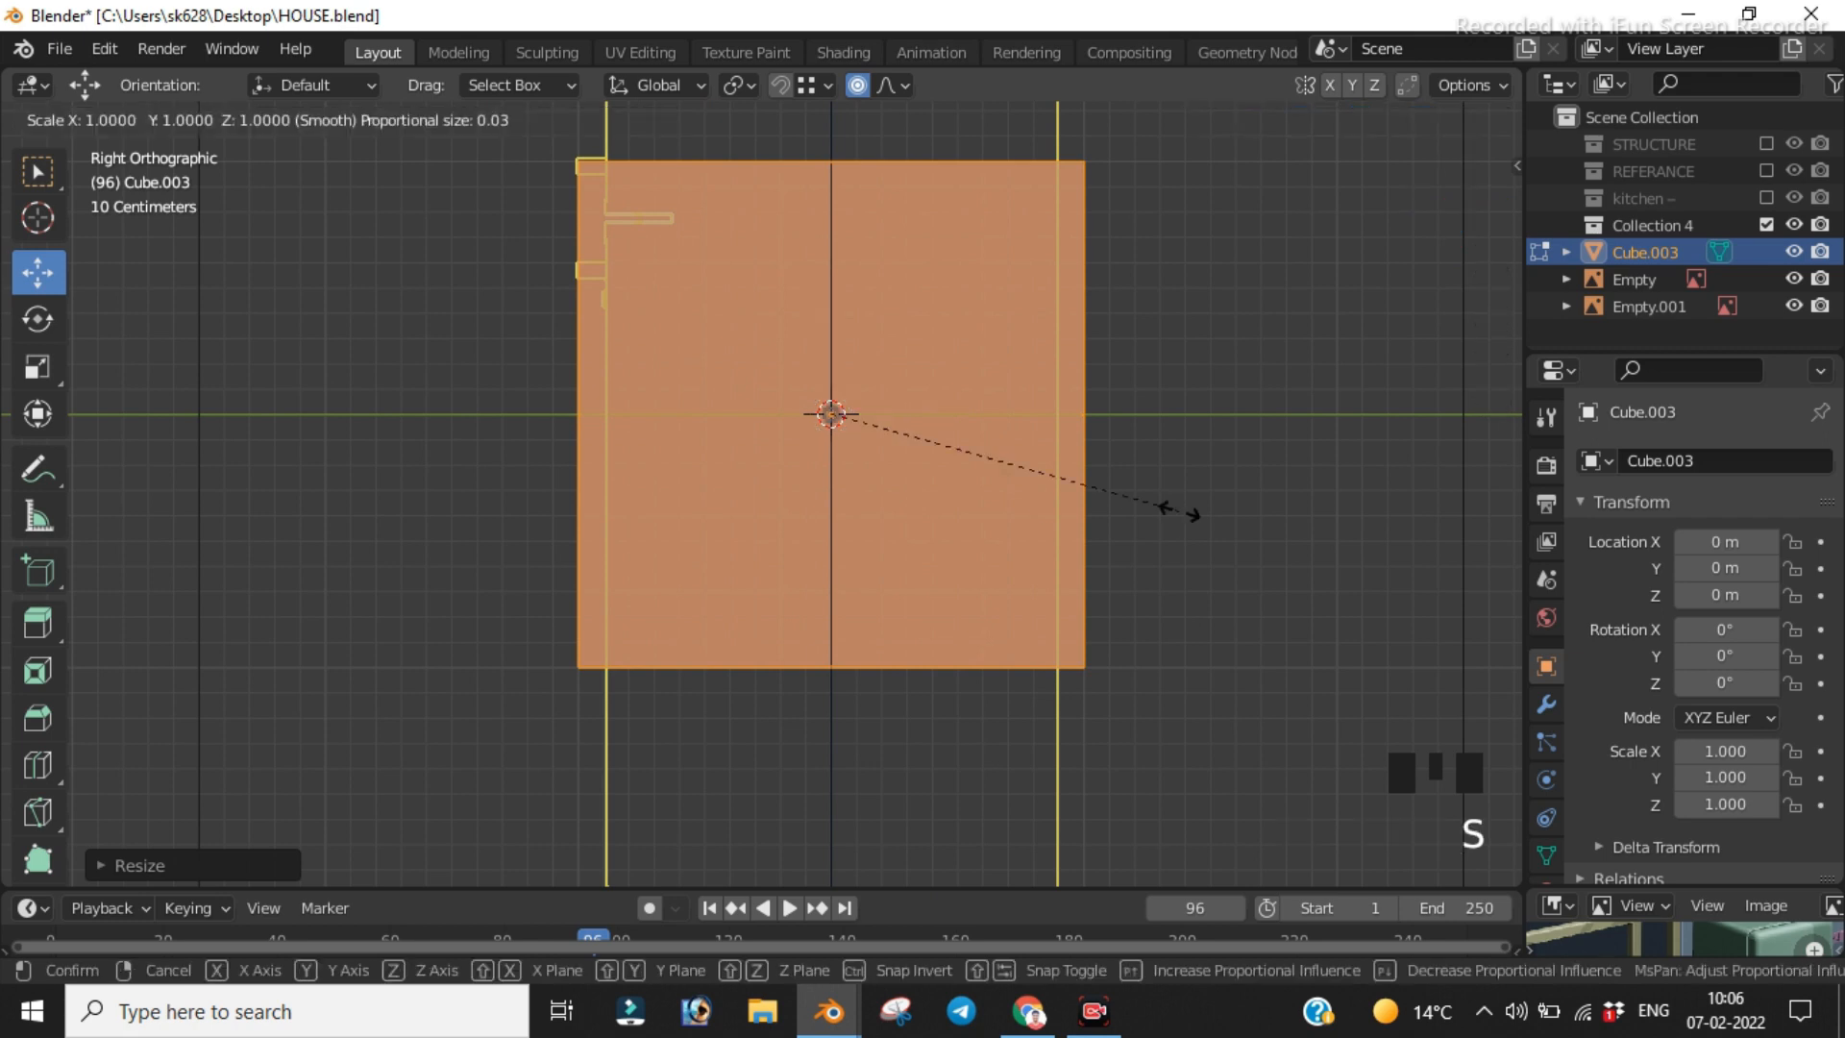
pyautogui.press('y')
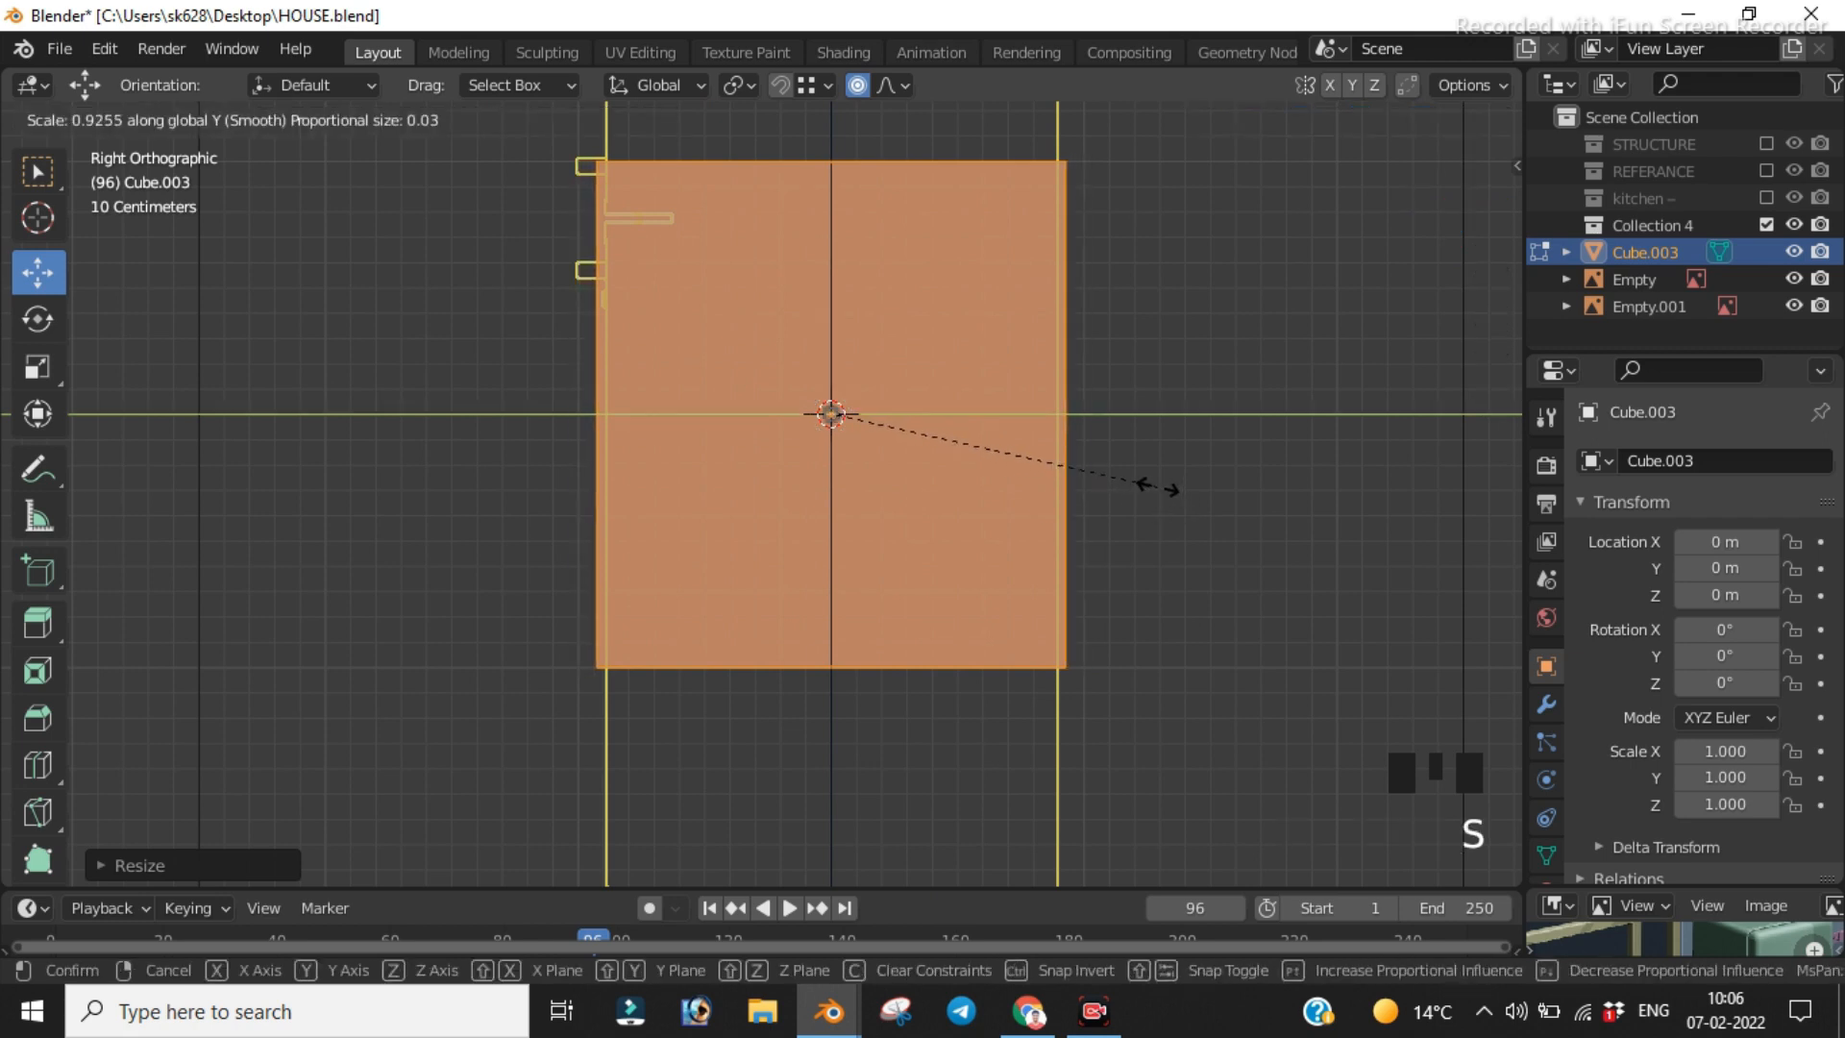
pyautogui.click(1131, 460)
pyautogui.keyDown('shift'); pyautogui.moveTo(1131, 459); pyautogui.dragTo(1054, 544, button='middle'); pyautogui.keyUp('shift')
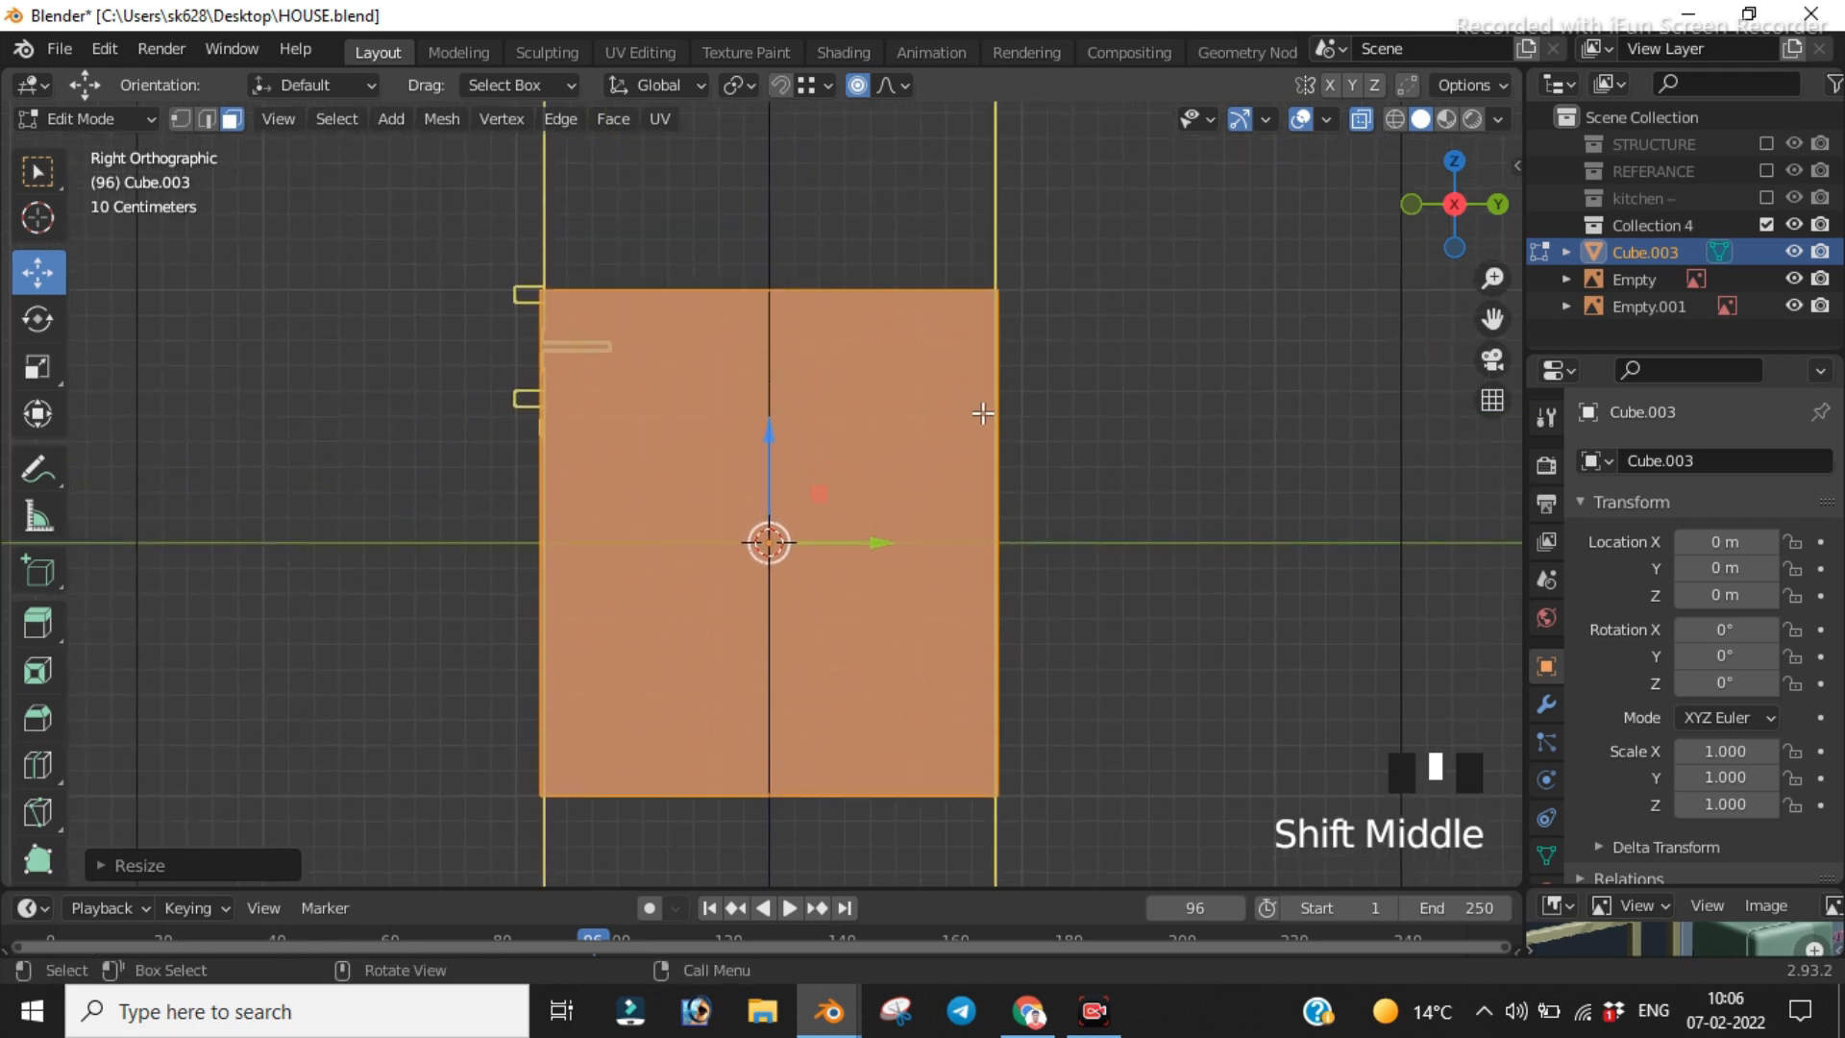
# Step: Move the cube's top face up along Z to the top edge of the fridge outline
pyautogui.moveTo(977, 383); pyautogui.dragTo(816, 276, button='middle')
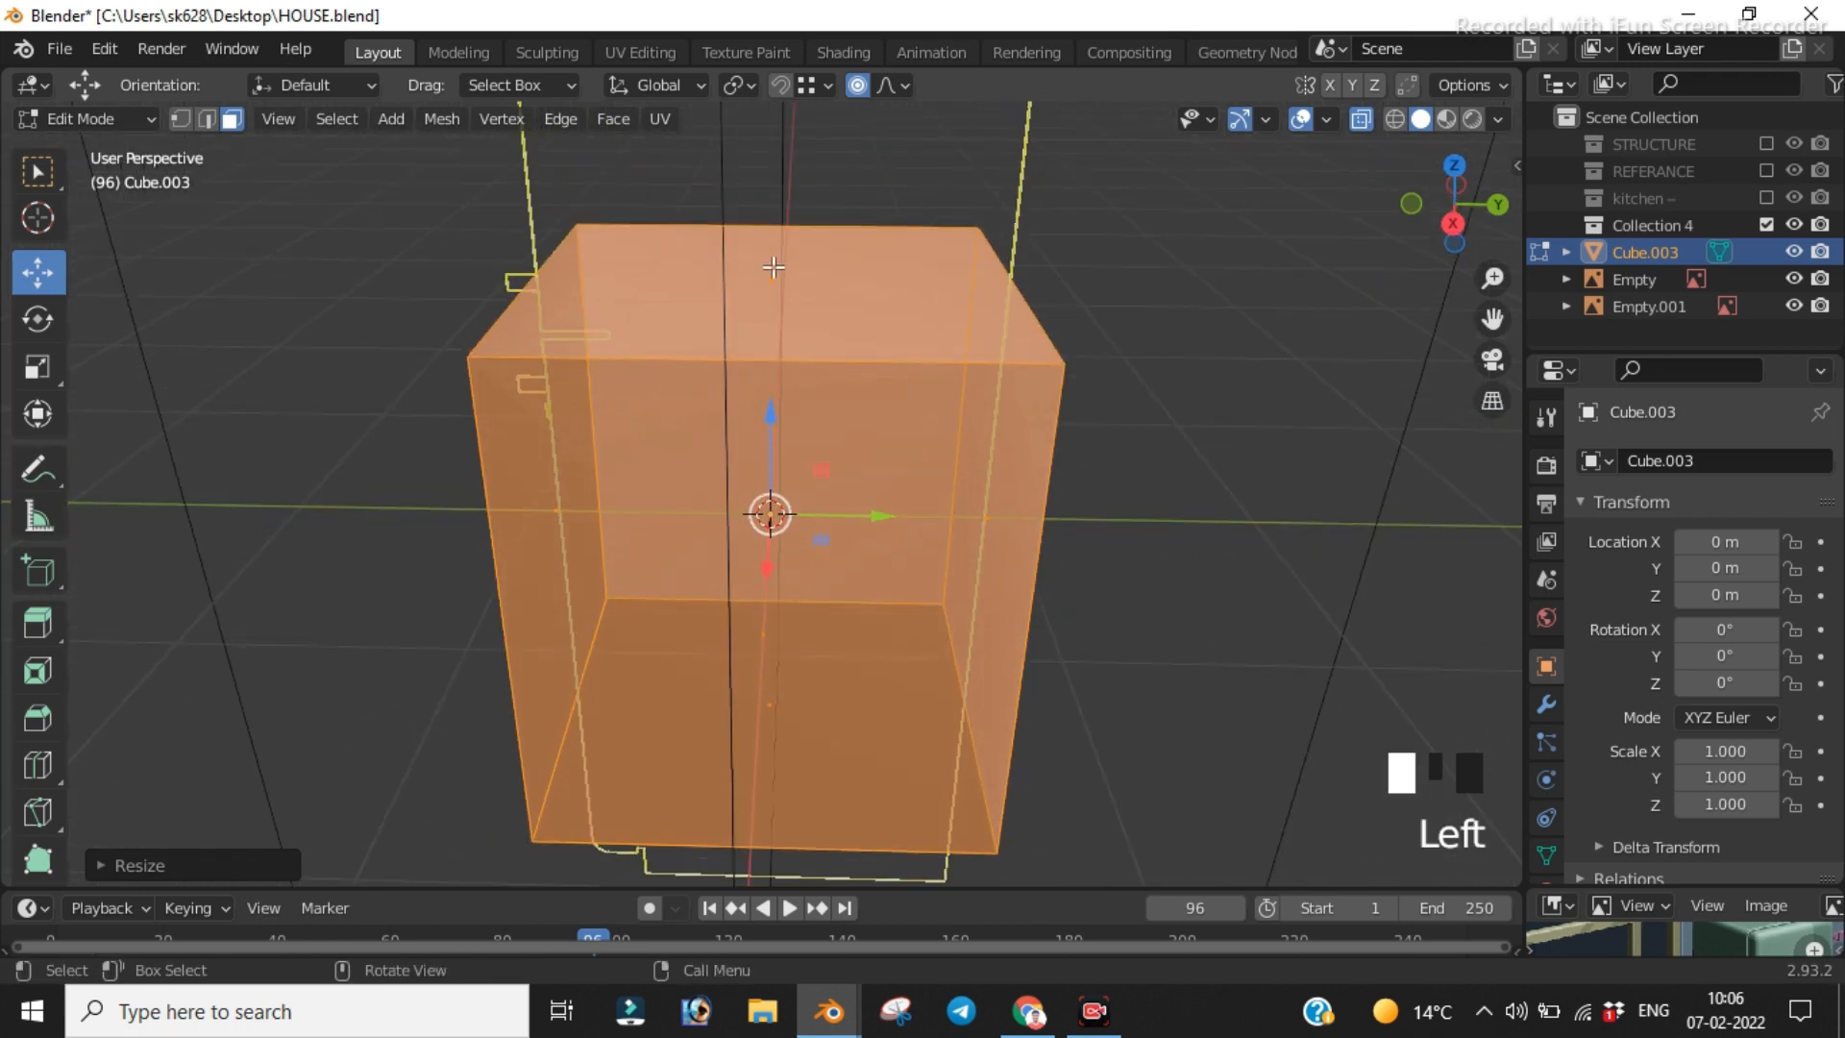
pyautogui.click(773, 267)
pyautogui.press('KP_1')
pyautogui.scroll(-2, 808, 291)
pyautogui.scroll(6, 811, 259)
pyautogui.keyDown('shift'); pyautogui.moveTo(968, 318); pyautogui.dragTo(1029, 577, button='middle'); pyautogui.keyUp('shift')
pyautogui.scroll(-1, 1016, 573)
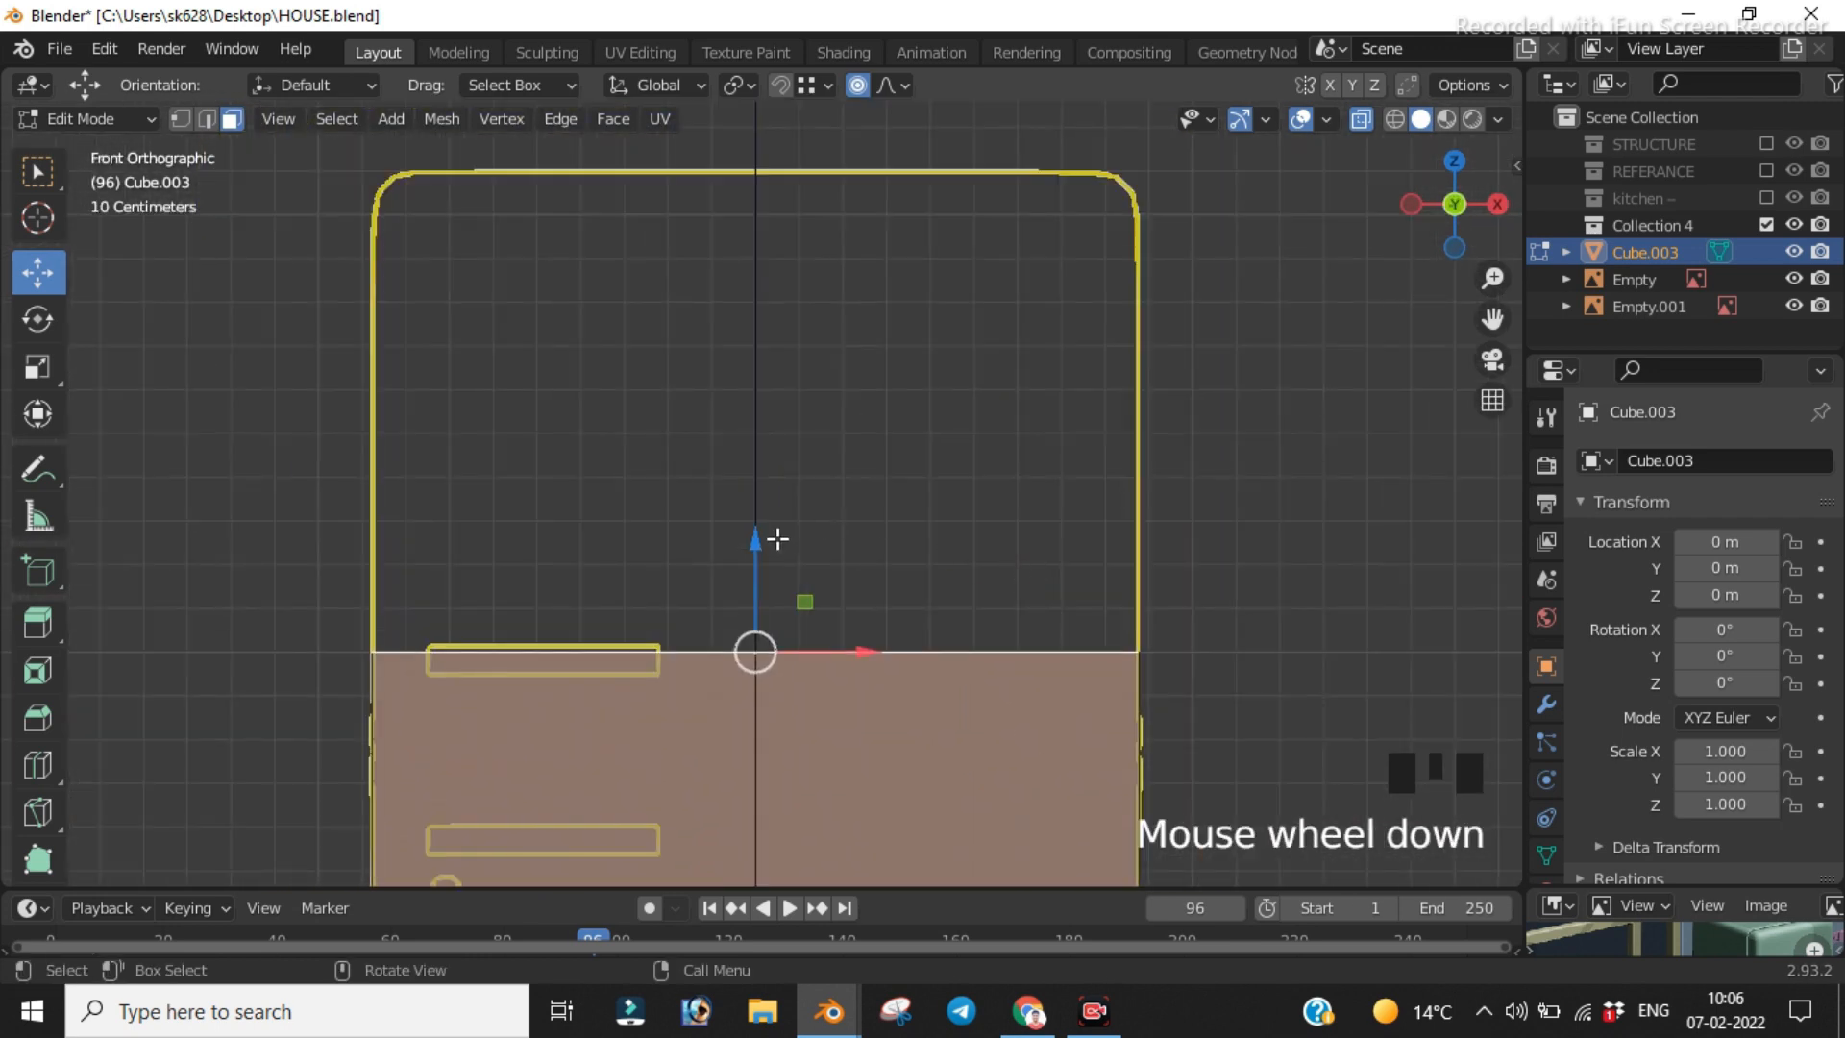
pyautogui.moveTo(758, 542); pyautogui.dragTo(711, 825)
pyautogui.scroll(-6, 937, 692)
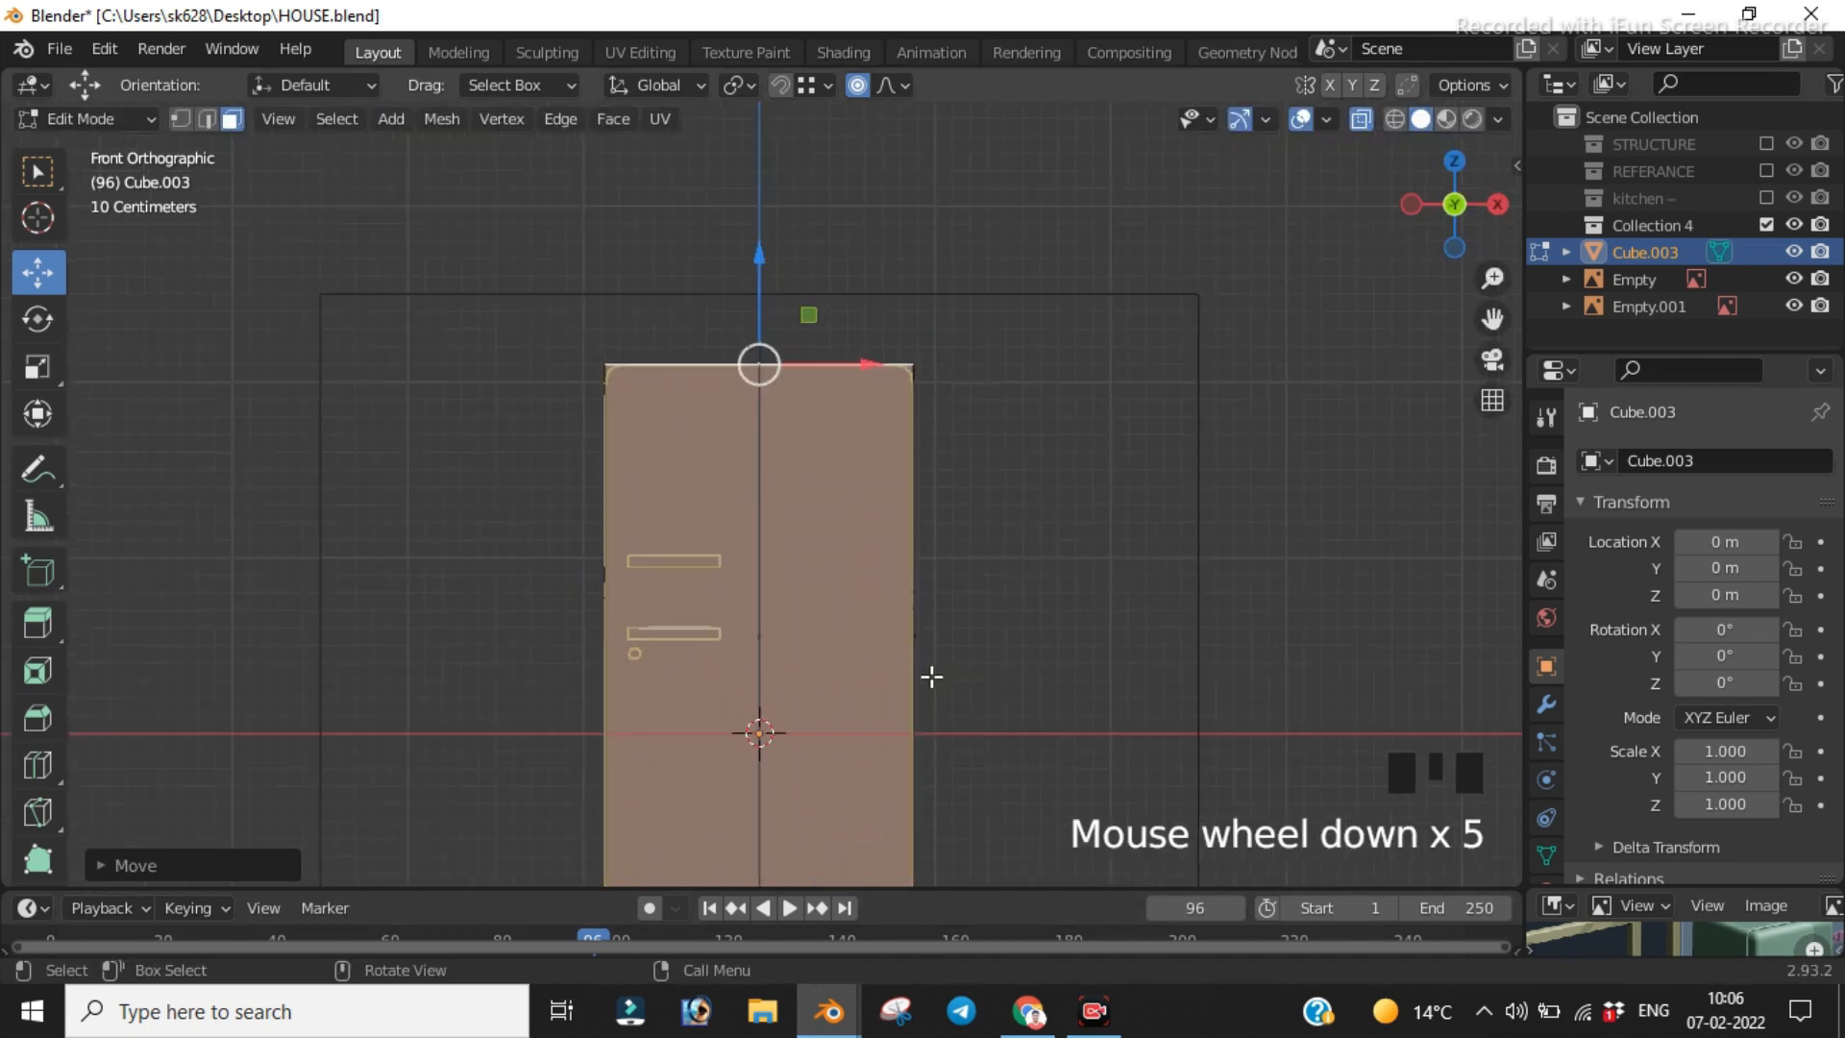
# Step: Move the cube's bottom face down along Z to the lower edge of the fridge body, just above the recessed base
pyautogui.click(943, 842)
pyautogui.moveTo(834, 777); pyautogui.dragTo(913, 696, button='middle')
pyautogui.click(759, 625)
pyautogui.scroll(-2, 934, 702)
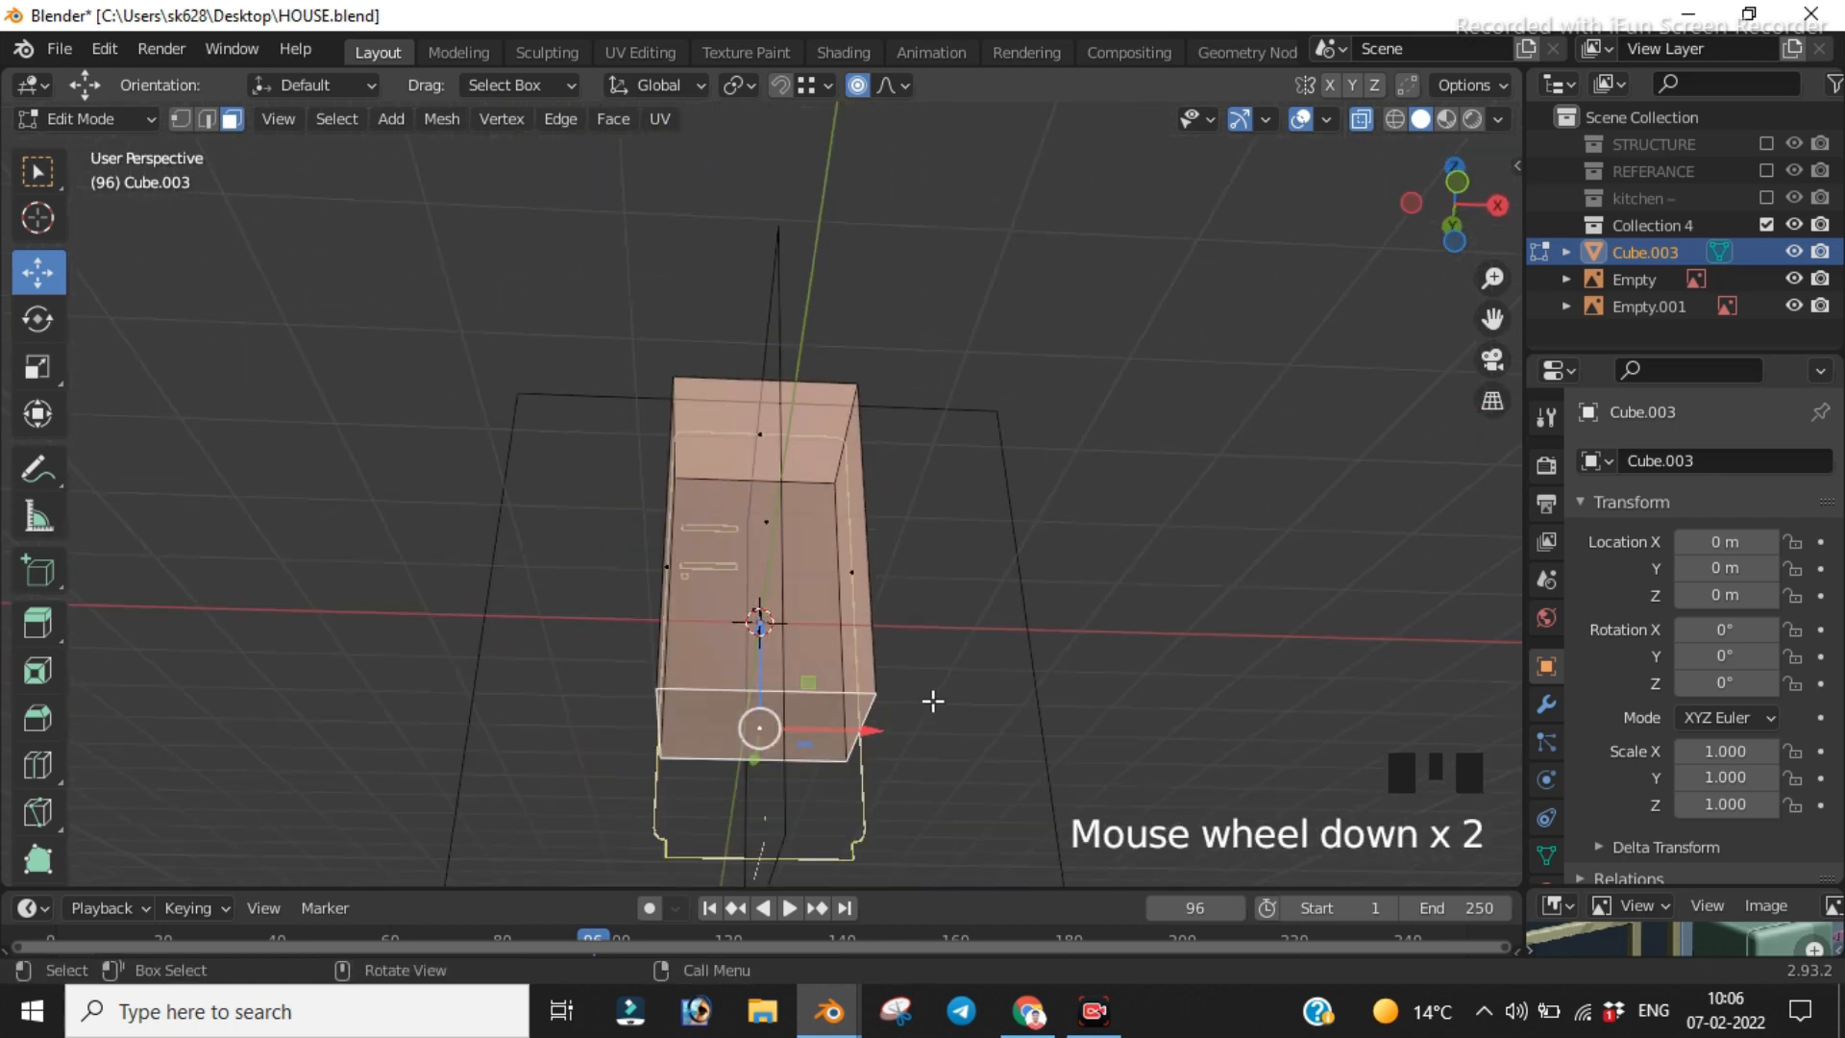
pyautogui.scroll(-2, 932, 653)
pyautogui.keyDown('shift'); pyautogui.moveTo(931, 609); pyautogui.dragTo(902, 305, button='middle'); pyautogui.keyUp('shift')
pyautogui.press('KP_3')
pyautogui.scroll(8, 895, 693)
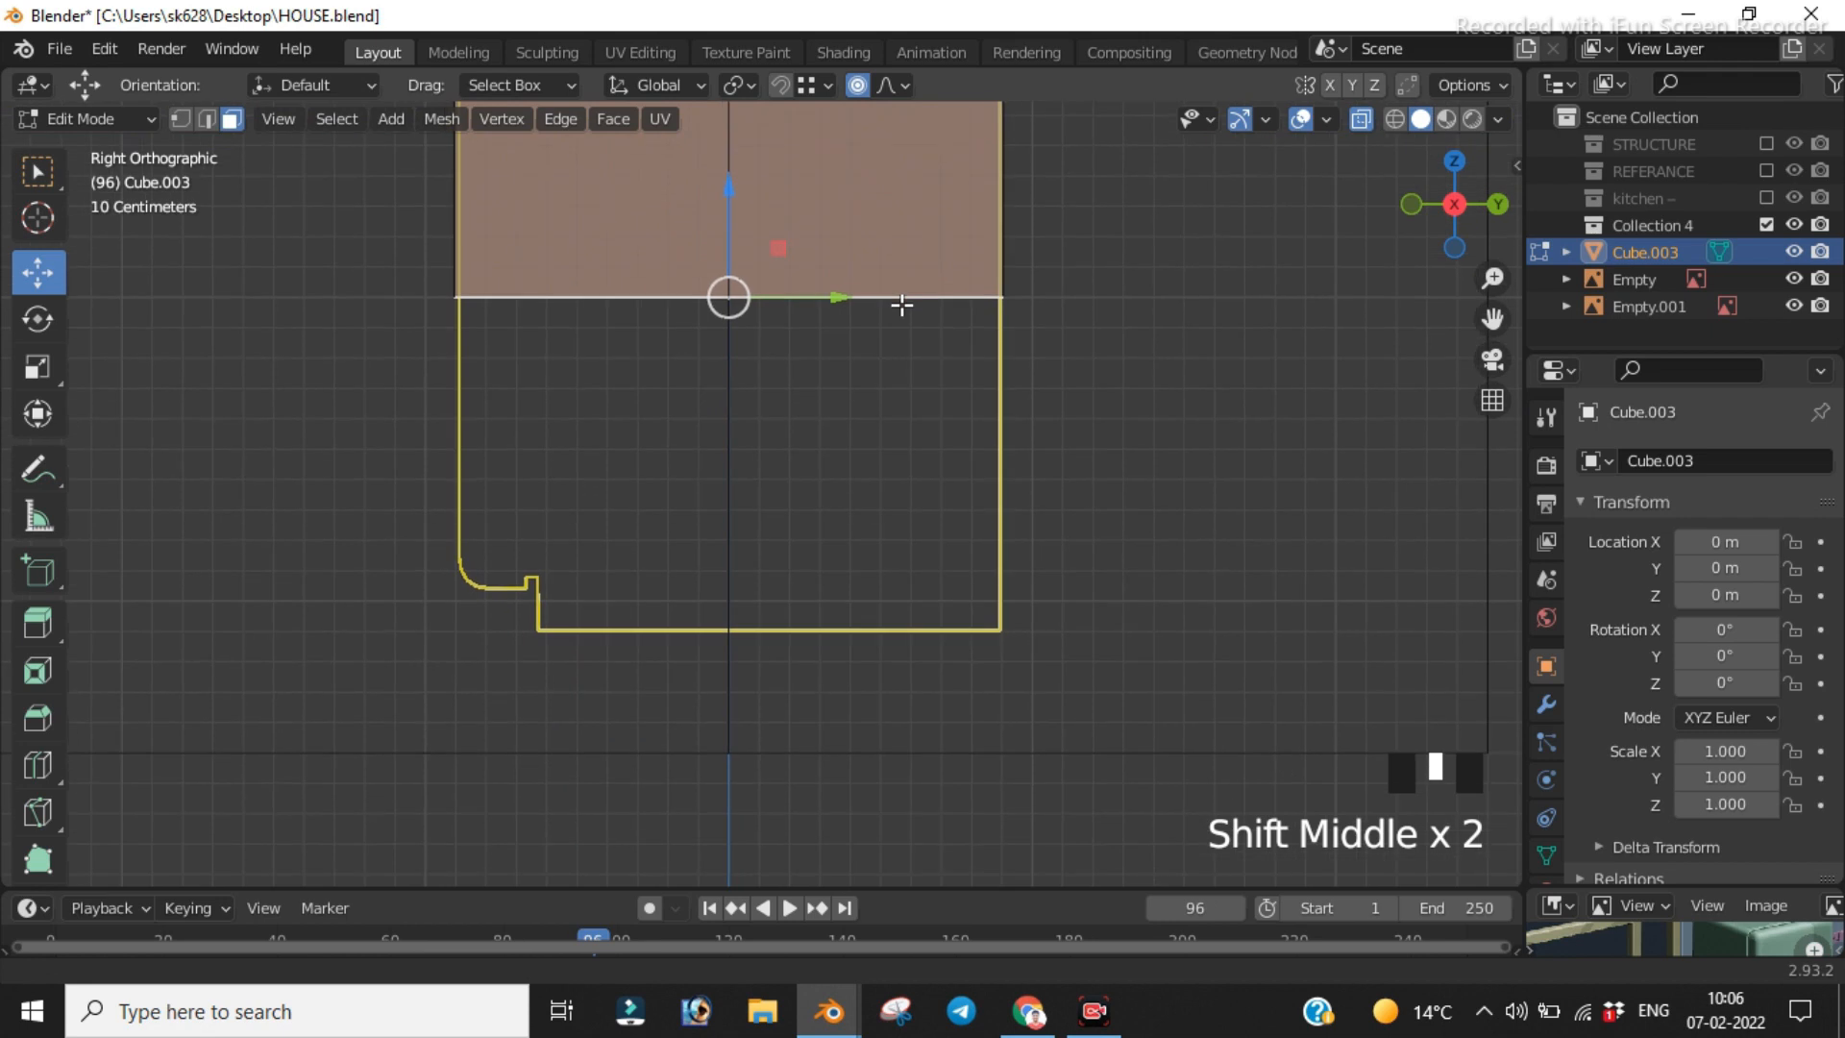
pyautogui.moveTo(726, 173); pyautogui.dragTo(856, 473)
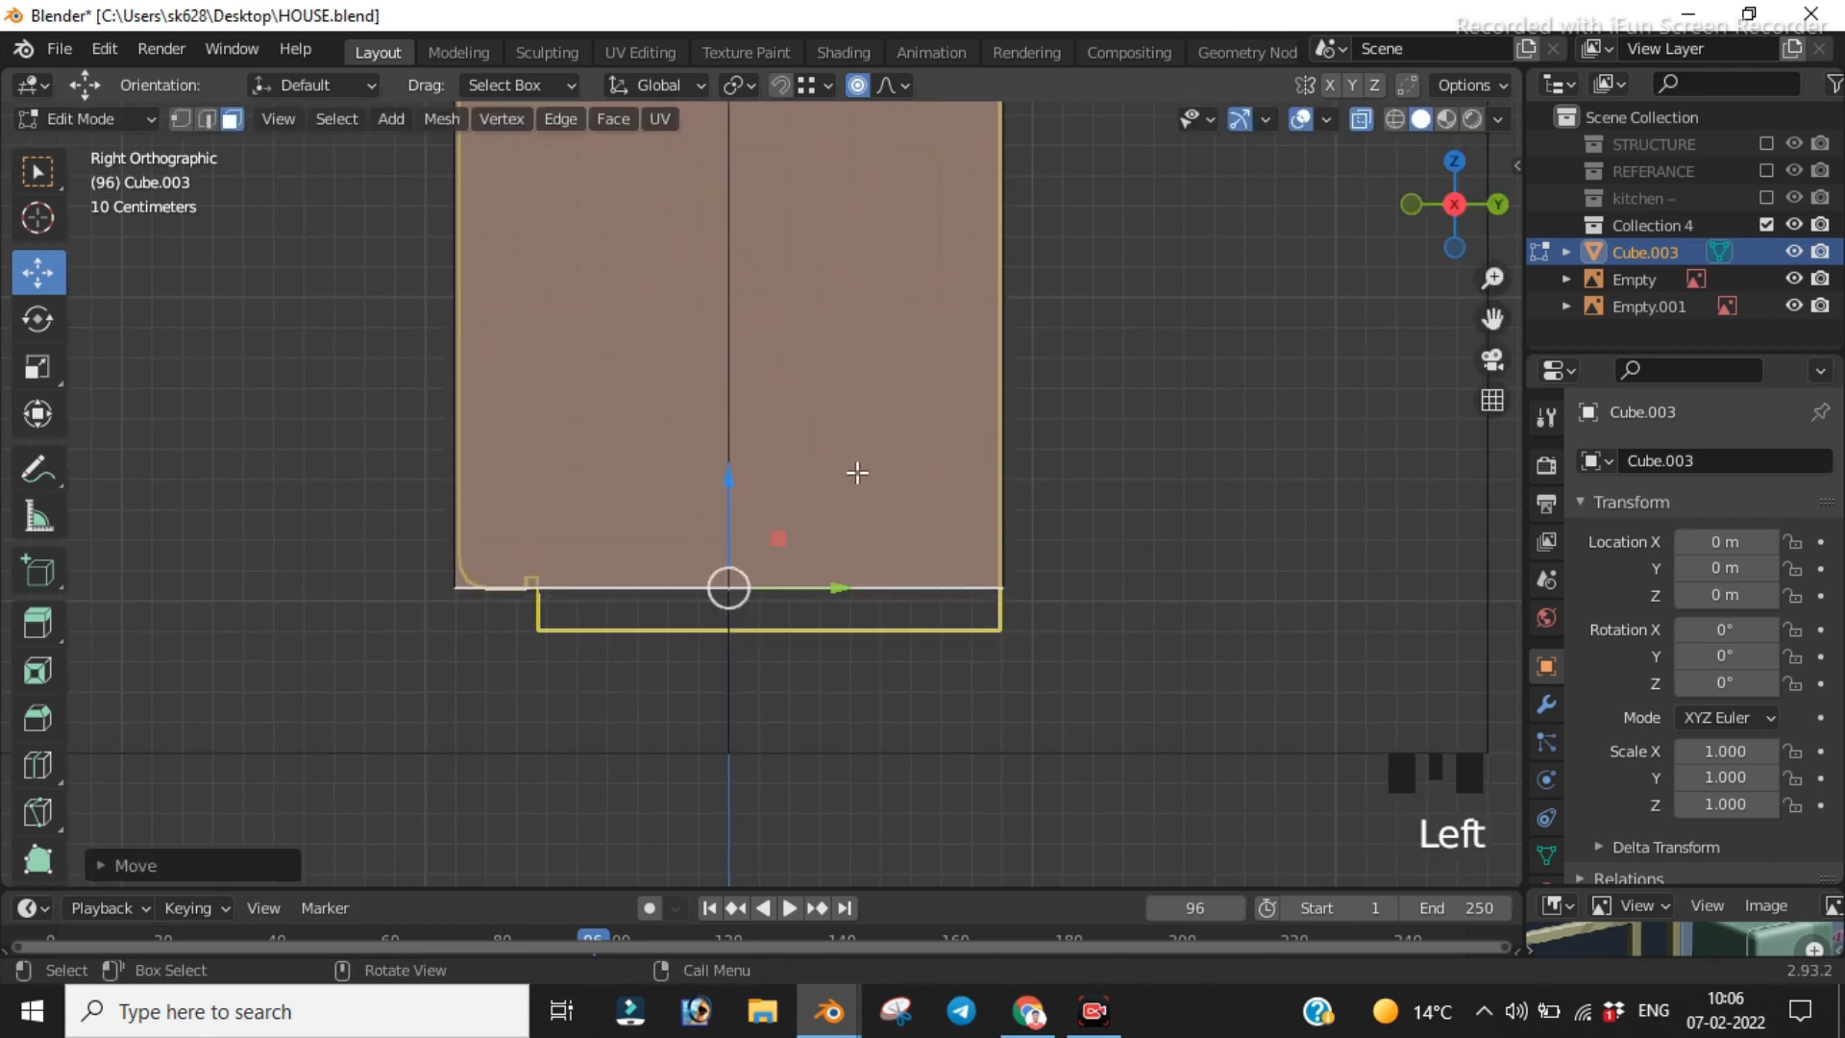
pyautogui.scroll(-2, 951, 488)
pyautogui.click(919, 660)
# Step: Place the 3D cursor inside the horizontal slot between the two doors in the side reference
pyautogui.moveTo(918, 659); pyautogui.dragTo(1191, 729, button='middle')
pyautogui.press('KP_1')
pyautogui.scroll(-5, 1063, 580)
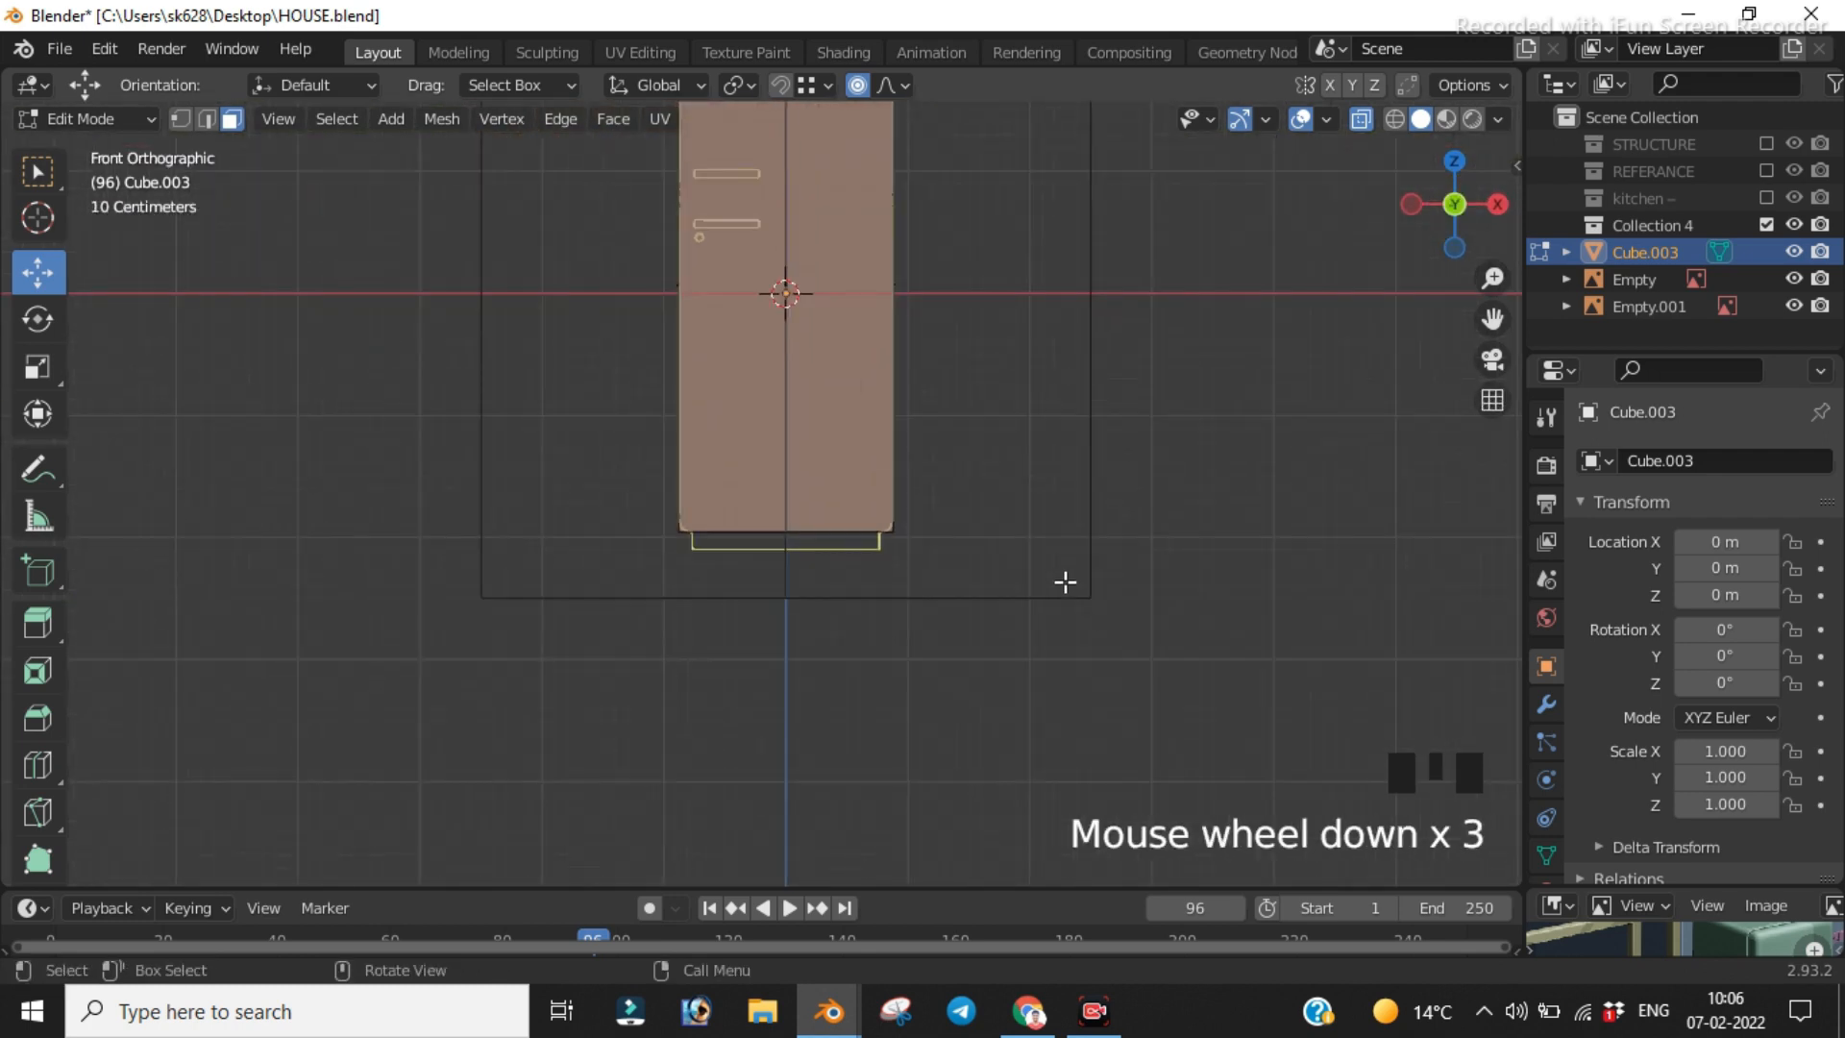
pyautogui.scroll(5, 797, 323)
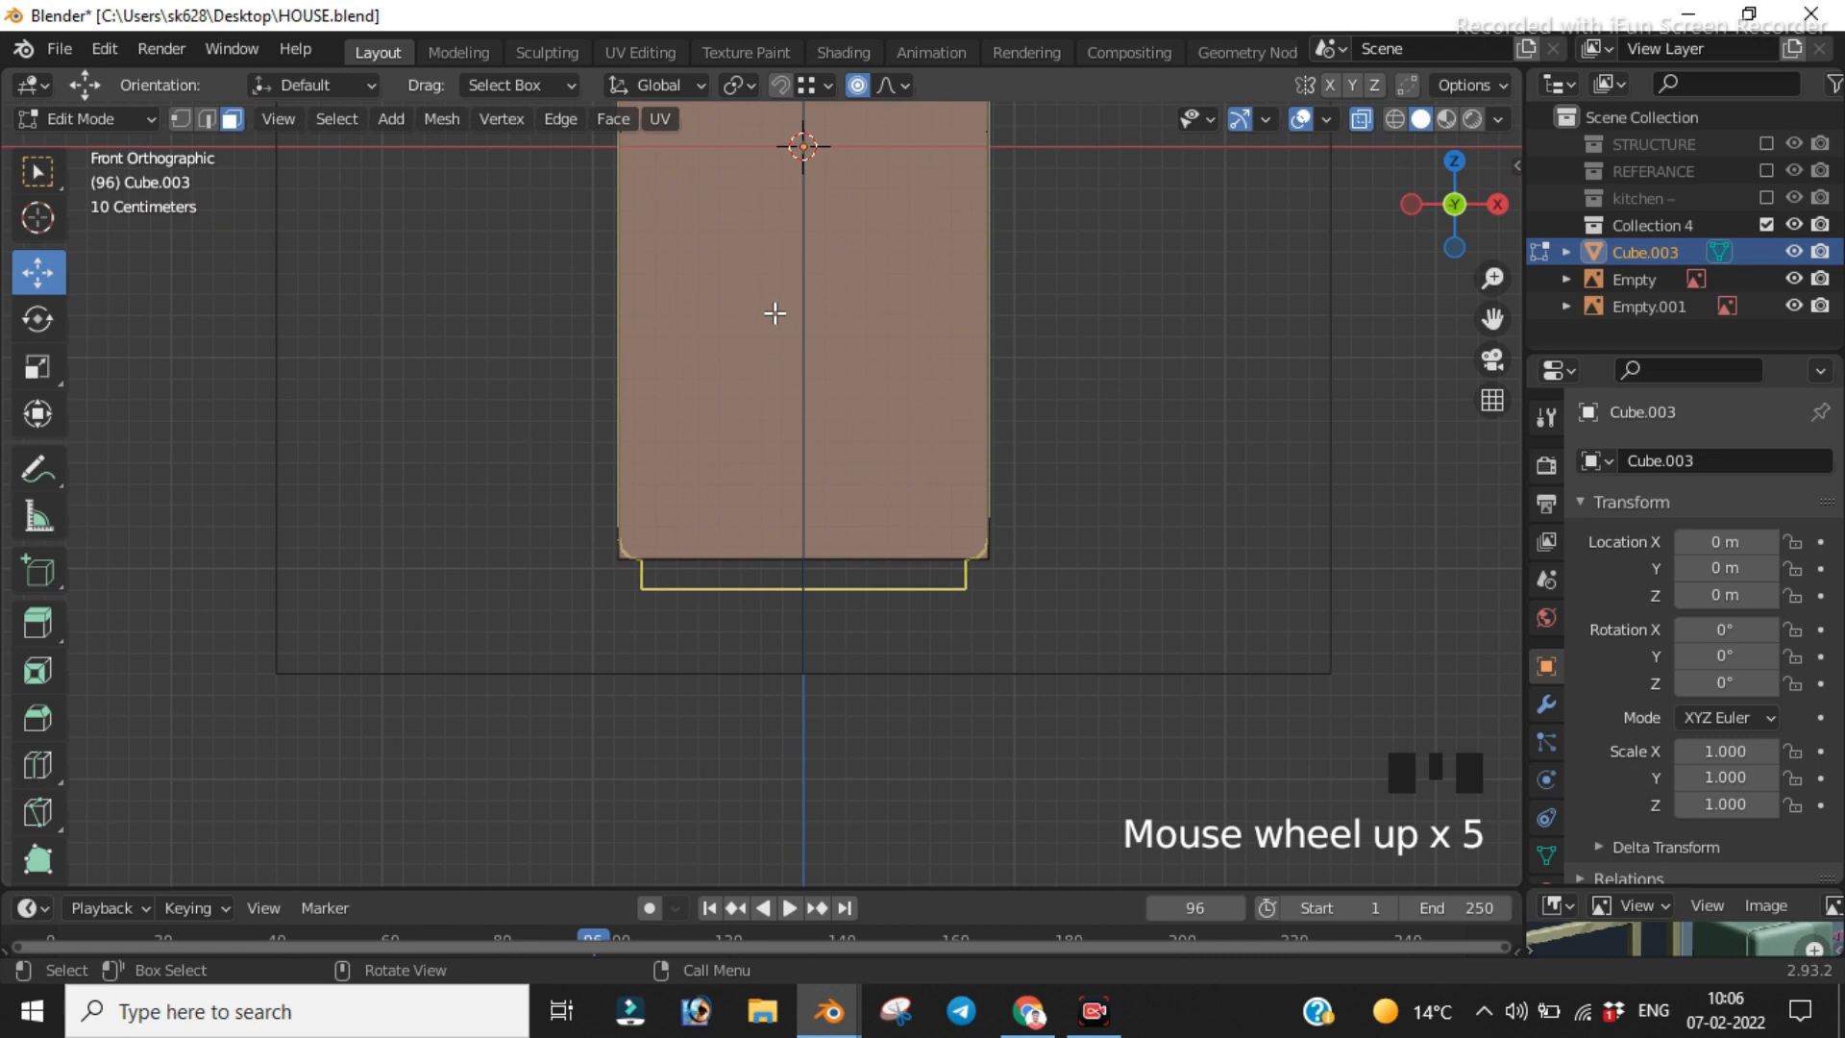
pyautogui.press('KP_3')
pyautogui.keyDown('shift'); pyautogui.moveTo(775, 313); pyautogui.dragTo(1038, 823, button='middle'); pyautogui.keyUp('shift')
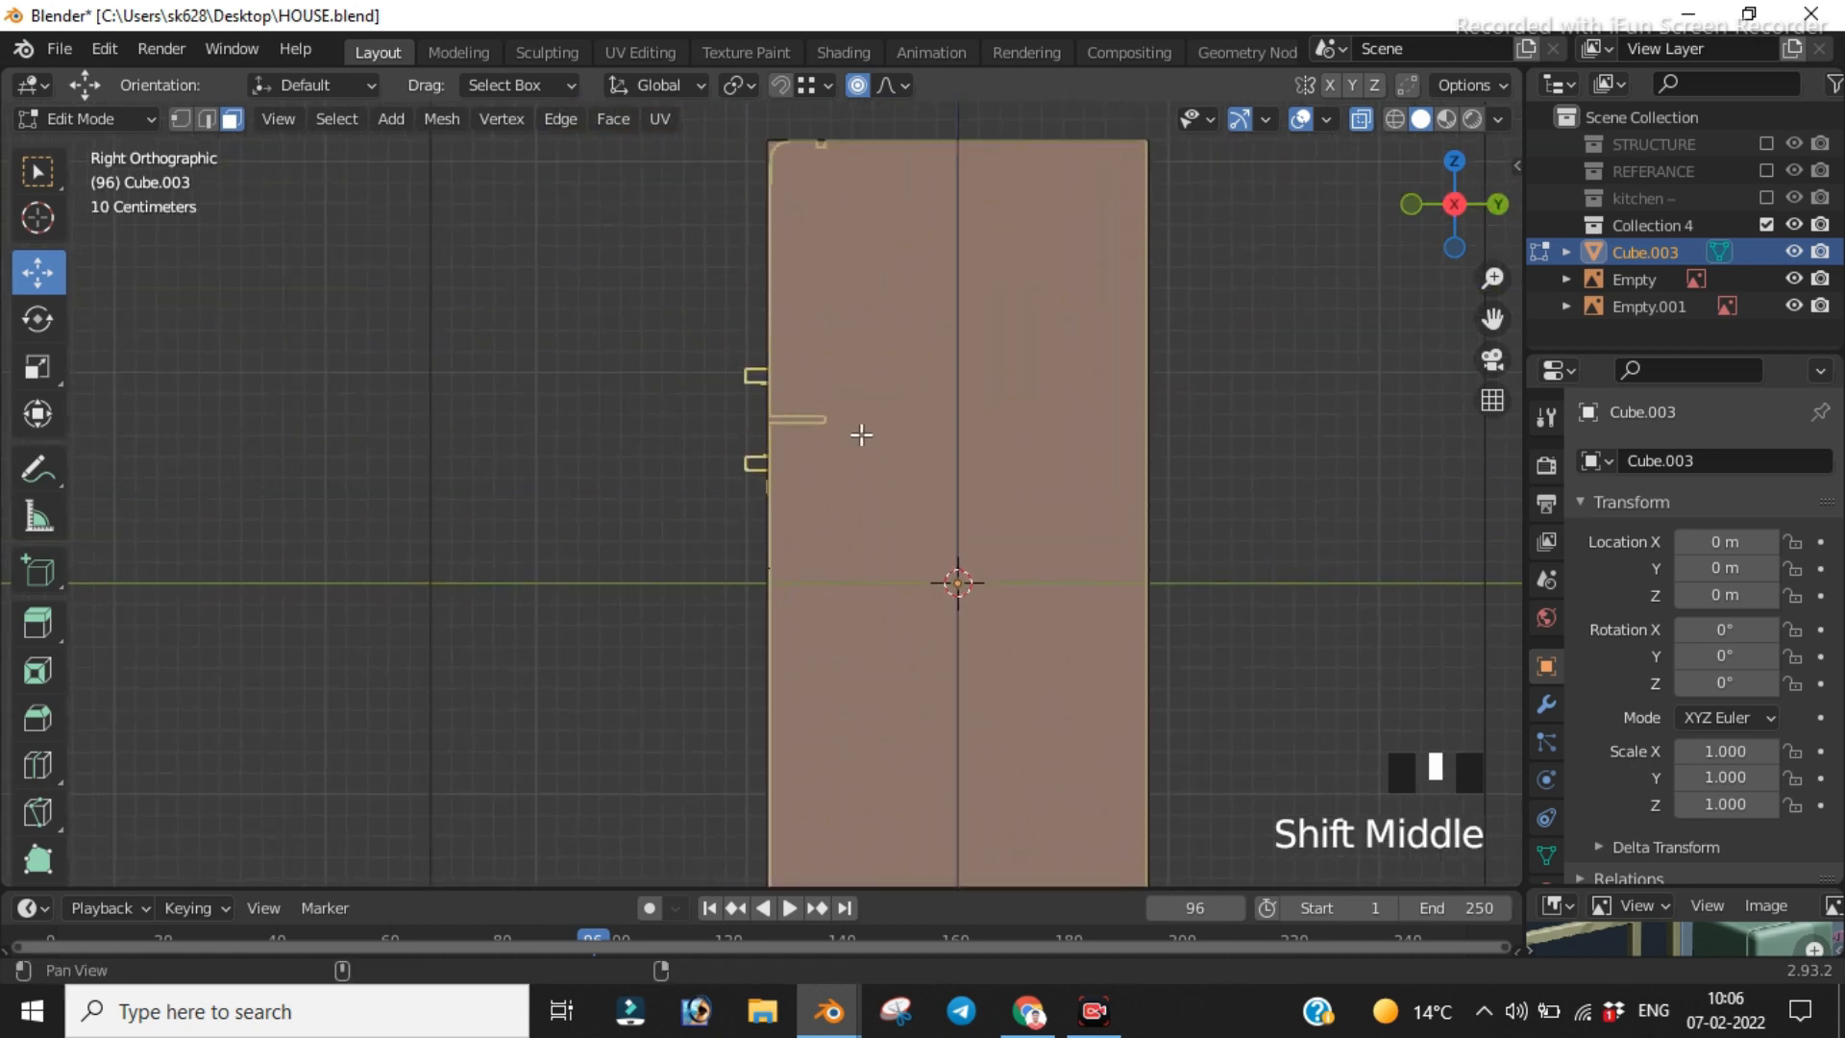
pyautogui.scroll(7, 881, 350)
pyautogui.keyDown('shift'); pyautogui.moveTo(881, 349); pyautogui.dragTo(852, 707, button='middle'); pyautogui.keyUp('shift')
pyautogui.scroll(5, 848, 597)
pyautogui.keyDown('shift'); pyautogui.moveTo(931, 647); pyautogui.dragTo(712, 391, button='middle'); pyautogui.keyUp('shift')
pyautogui.keyDown('shift'); pyautogui.rightClick(713, 378); pyautogui.keyUp('shift')
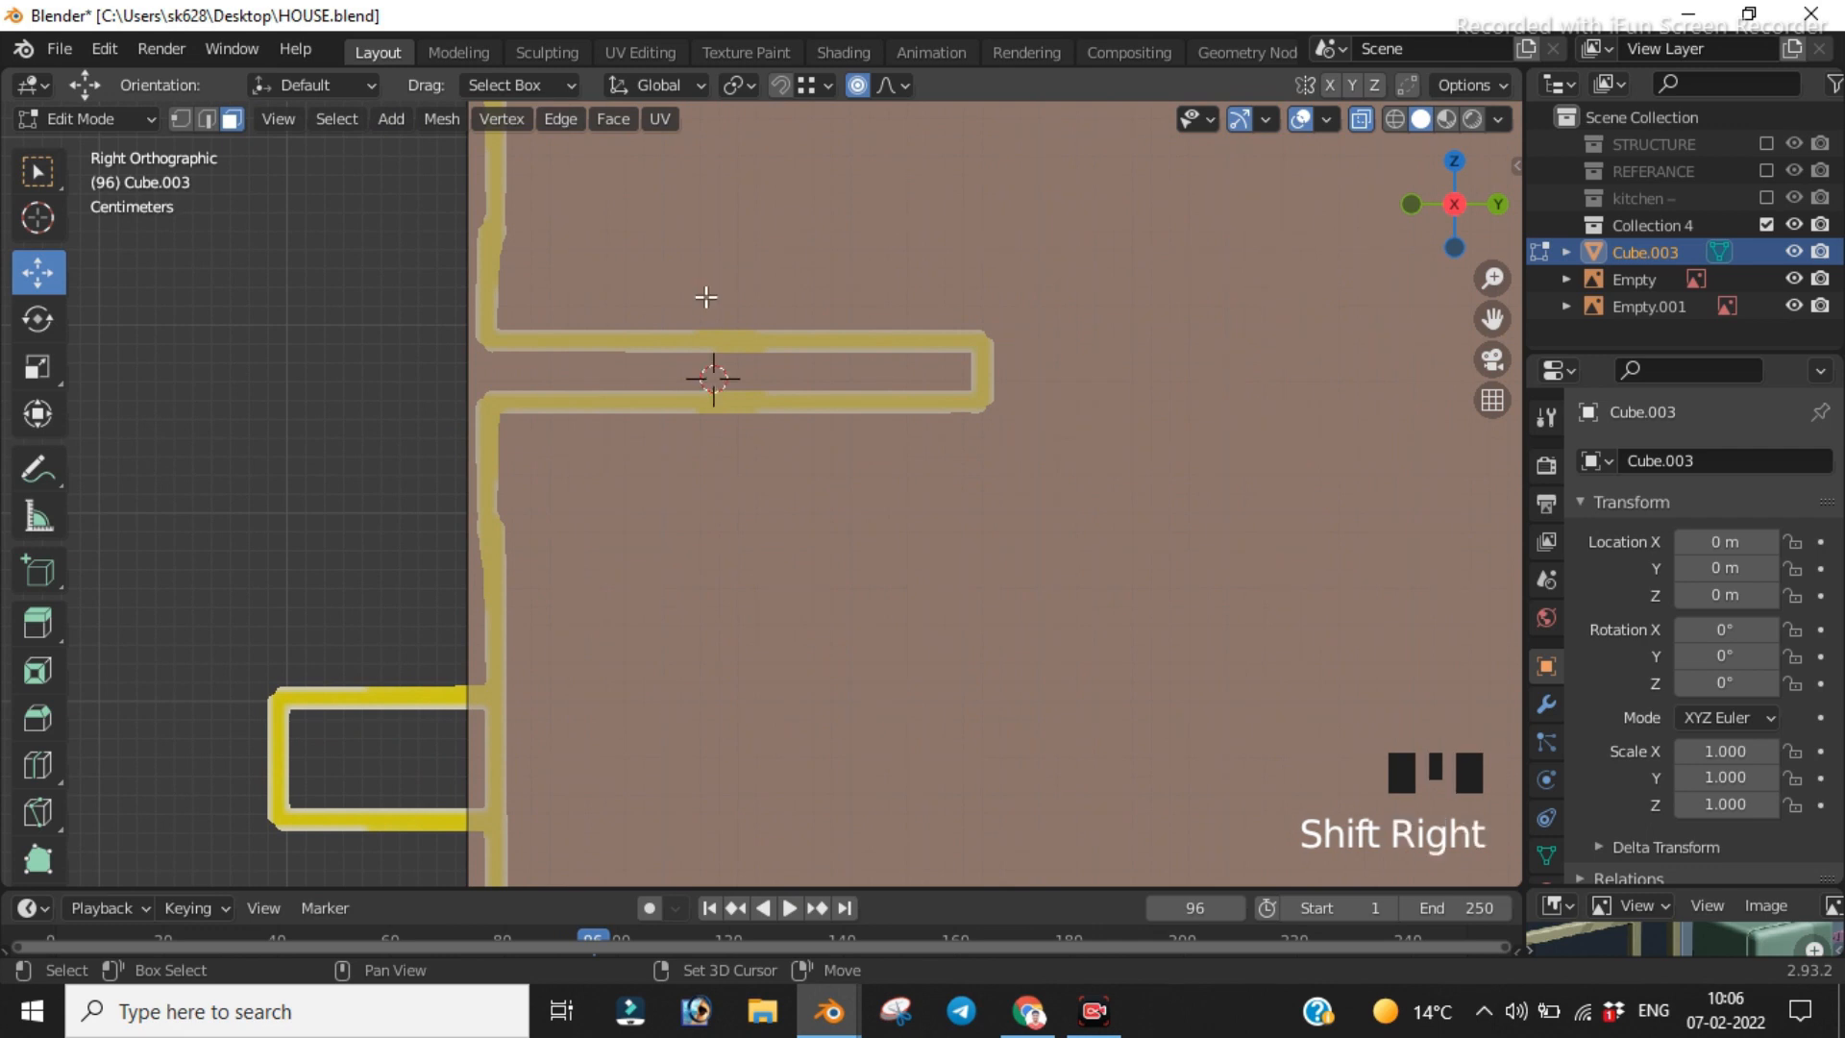
# Step: Add a second cube as a separate object at the 3D cursor in the door slot
pyautogui.press('Tab')
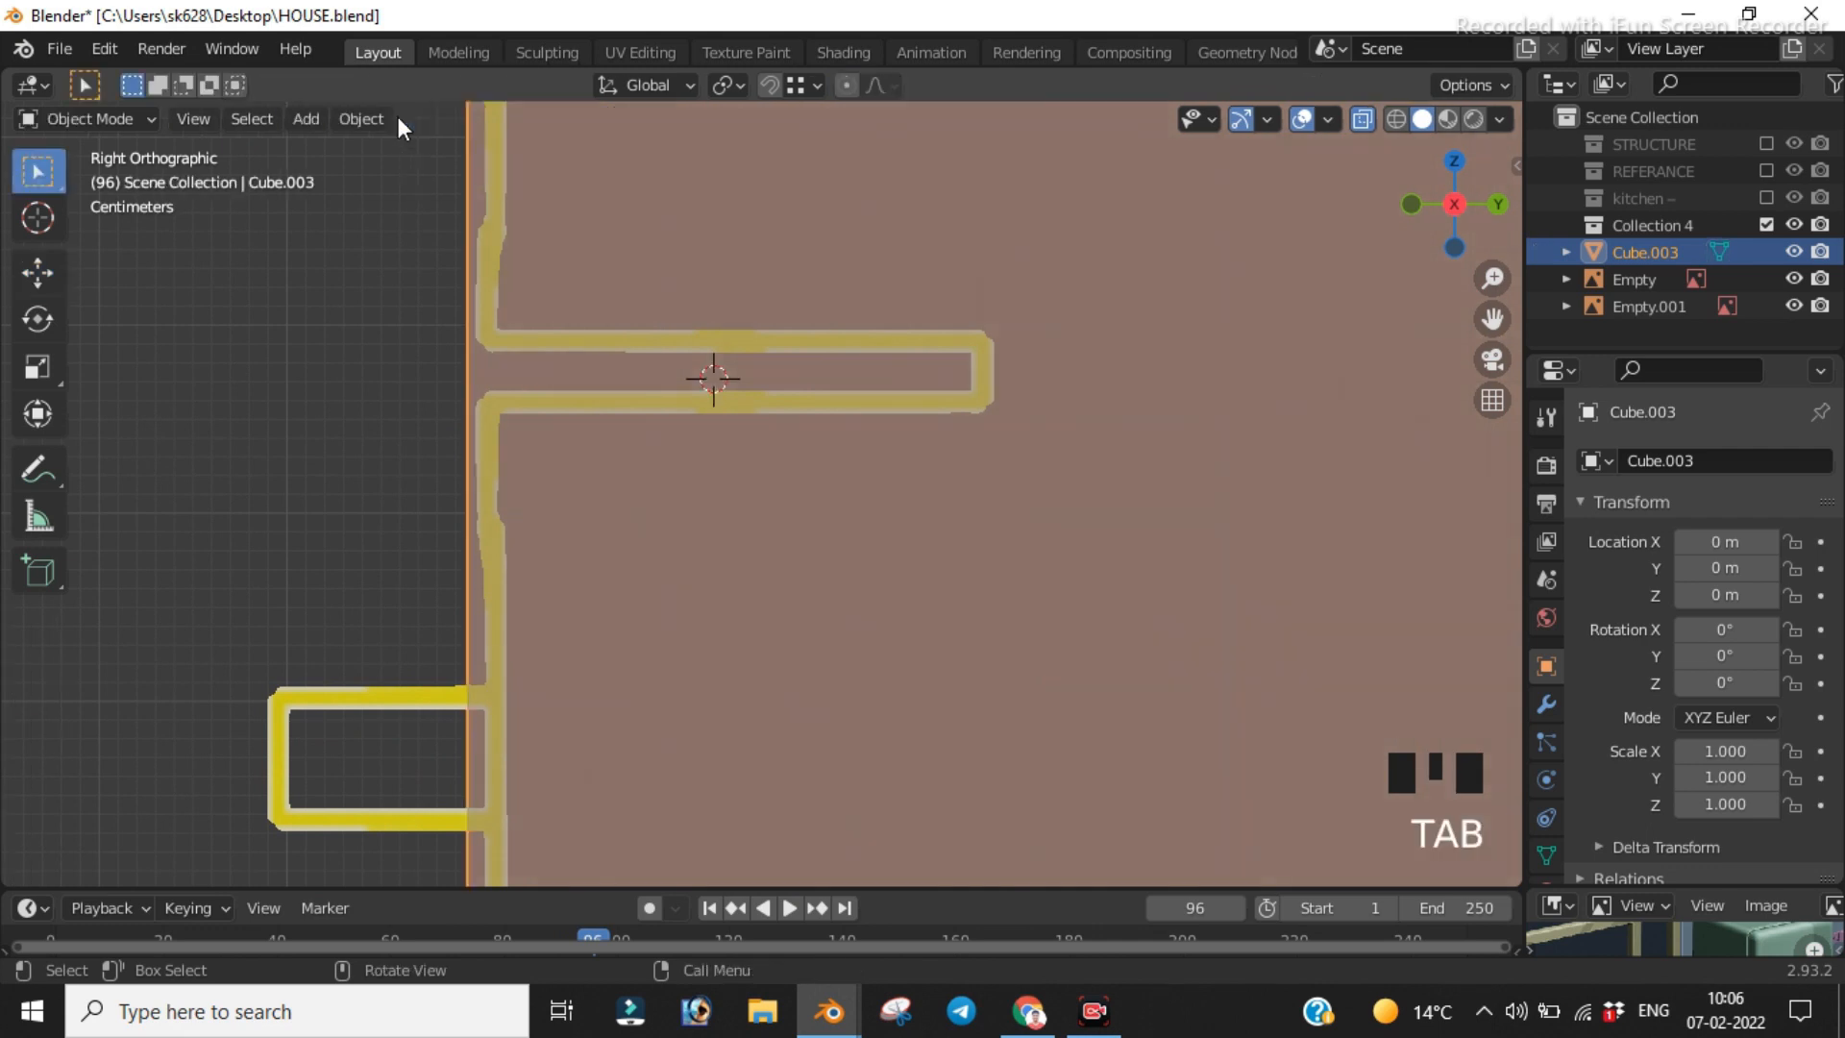
pyautogui.click(313, 112)
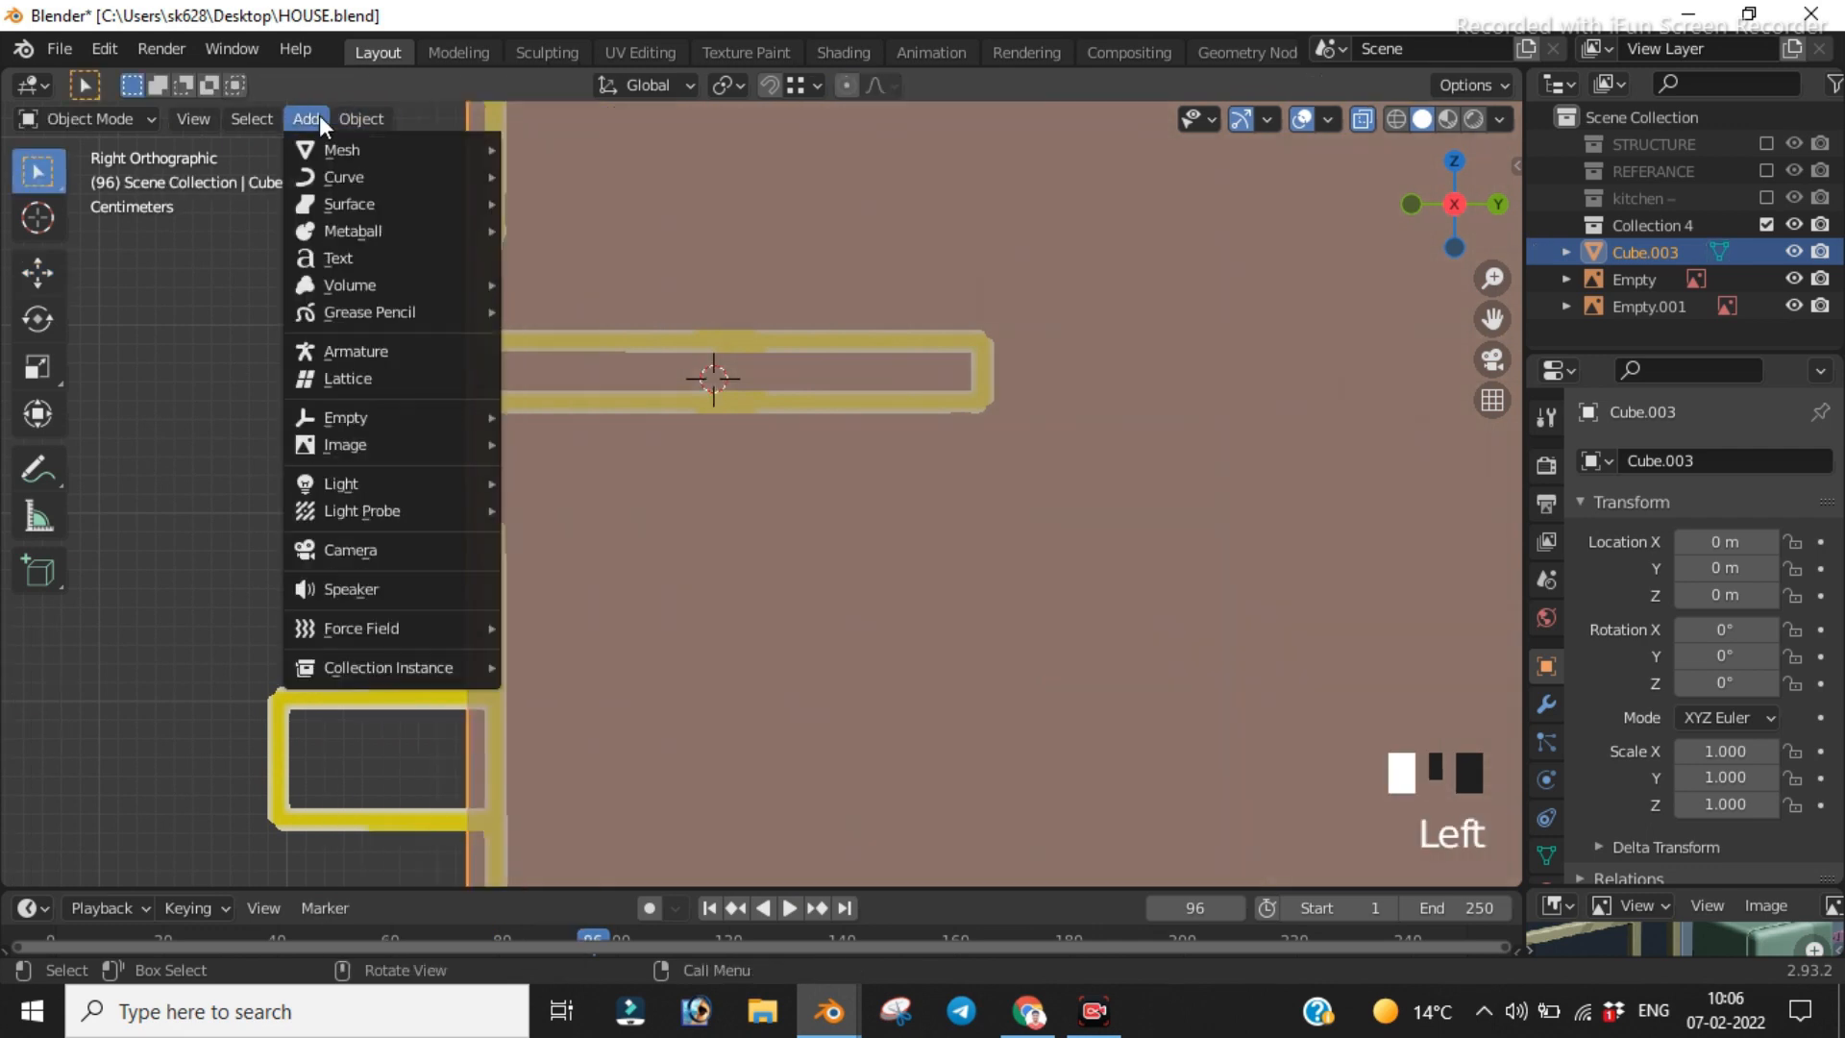
pyautogui.moveTo(333, 146)
pyautogui.click(588, 175)
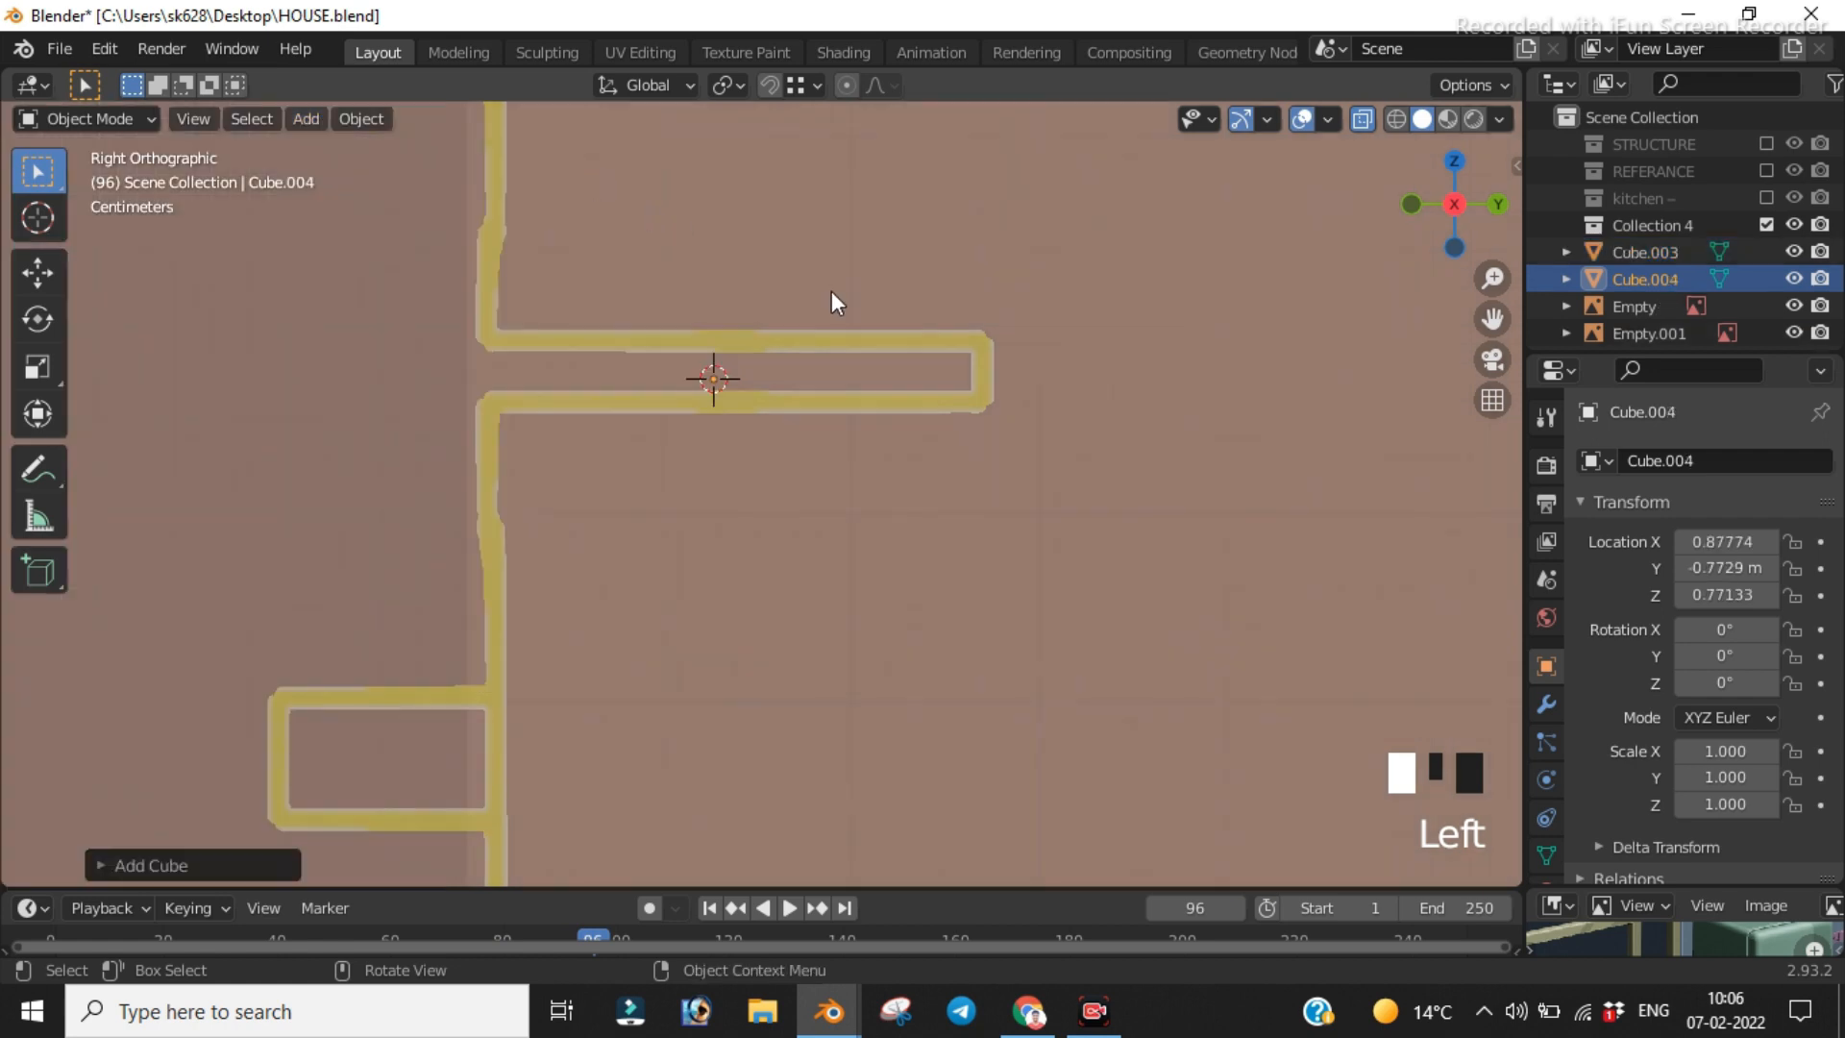
# Step: Scale the new cube in the door slot down by a factor of 0.1
pyautogui.write('s.1')
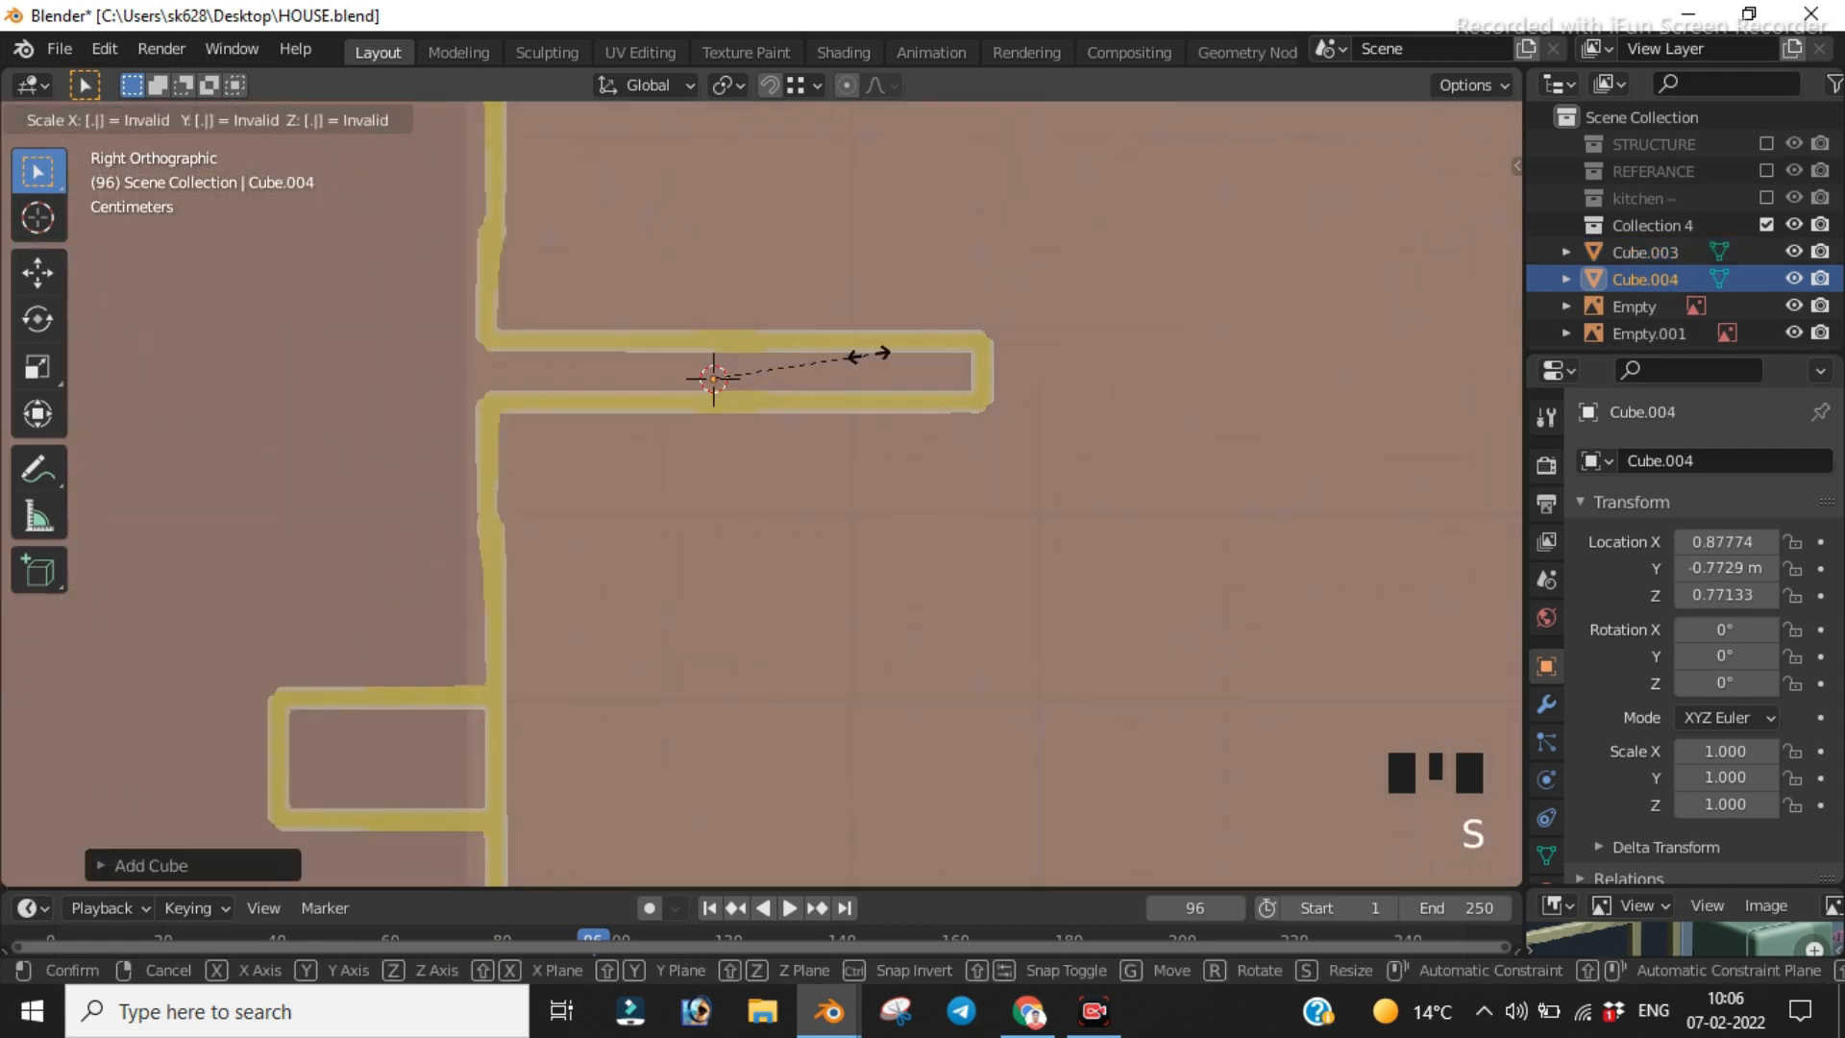
pyautogui.click(872, 353)
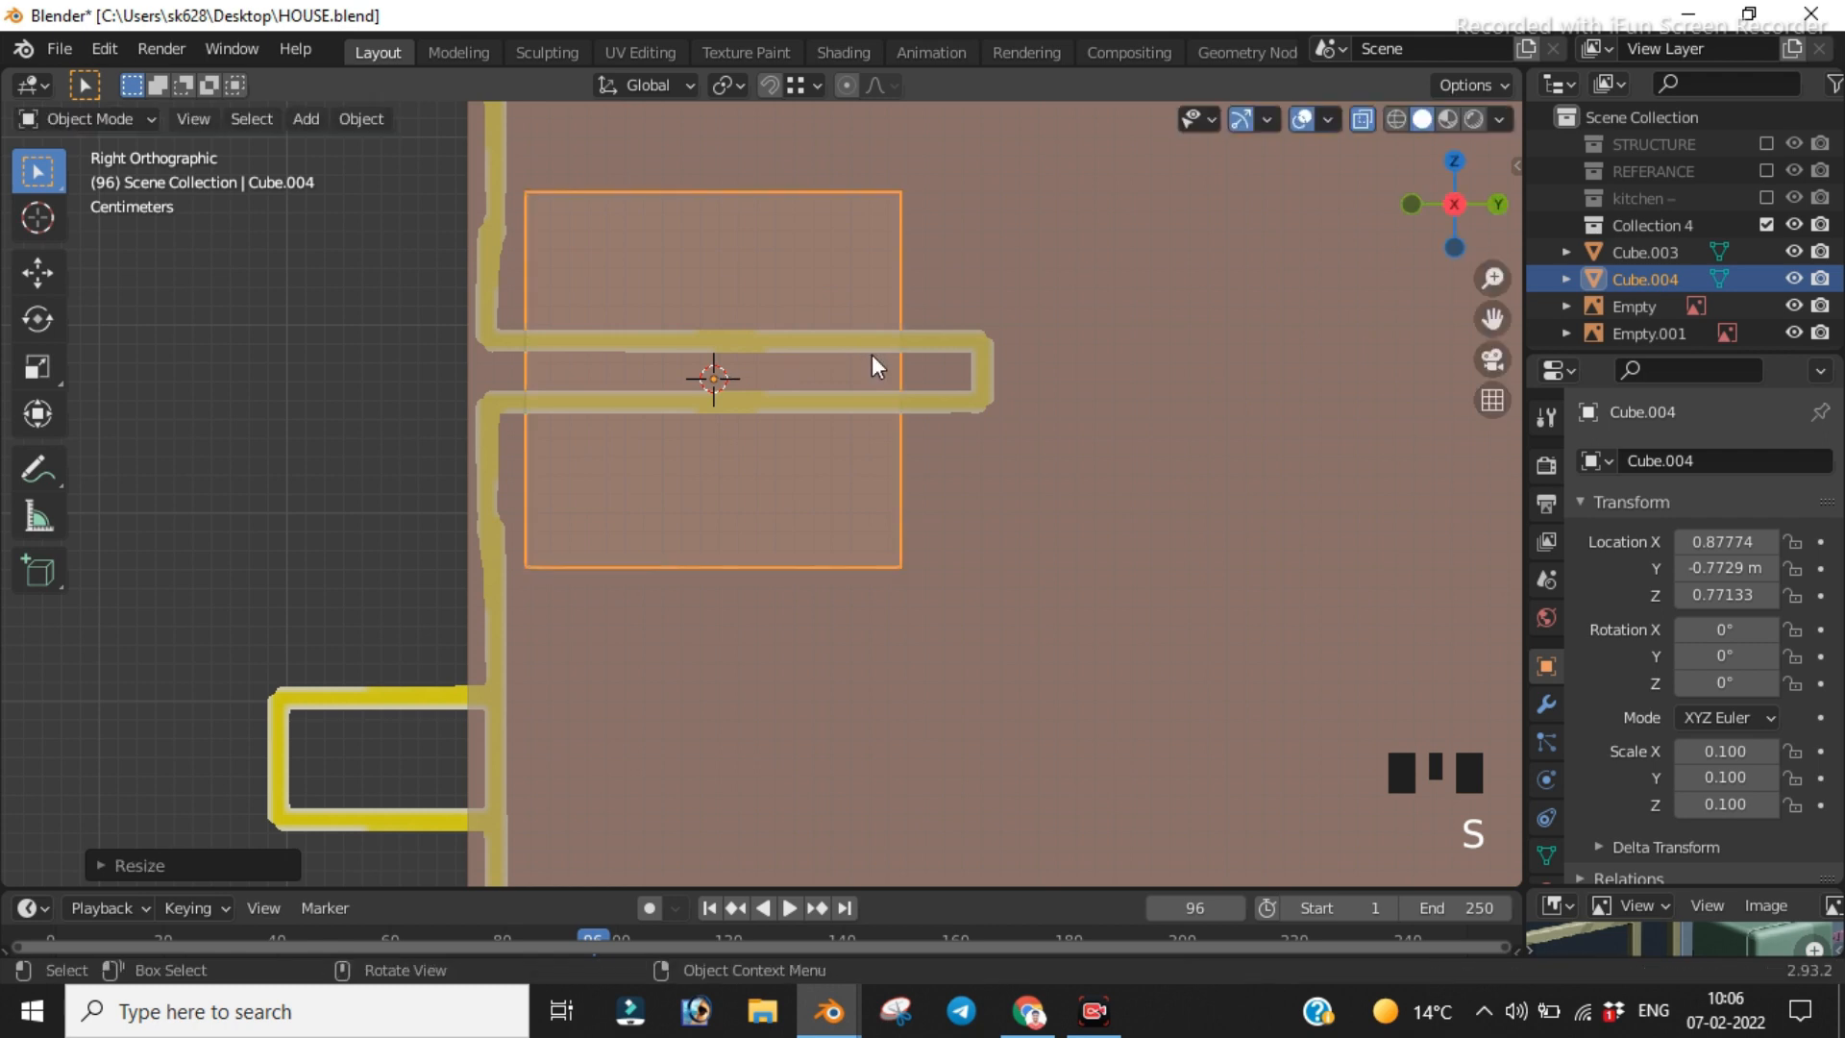
pyautogui.press('s')
pyautogui.press('x')
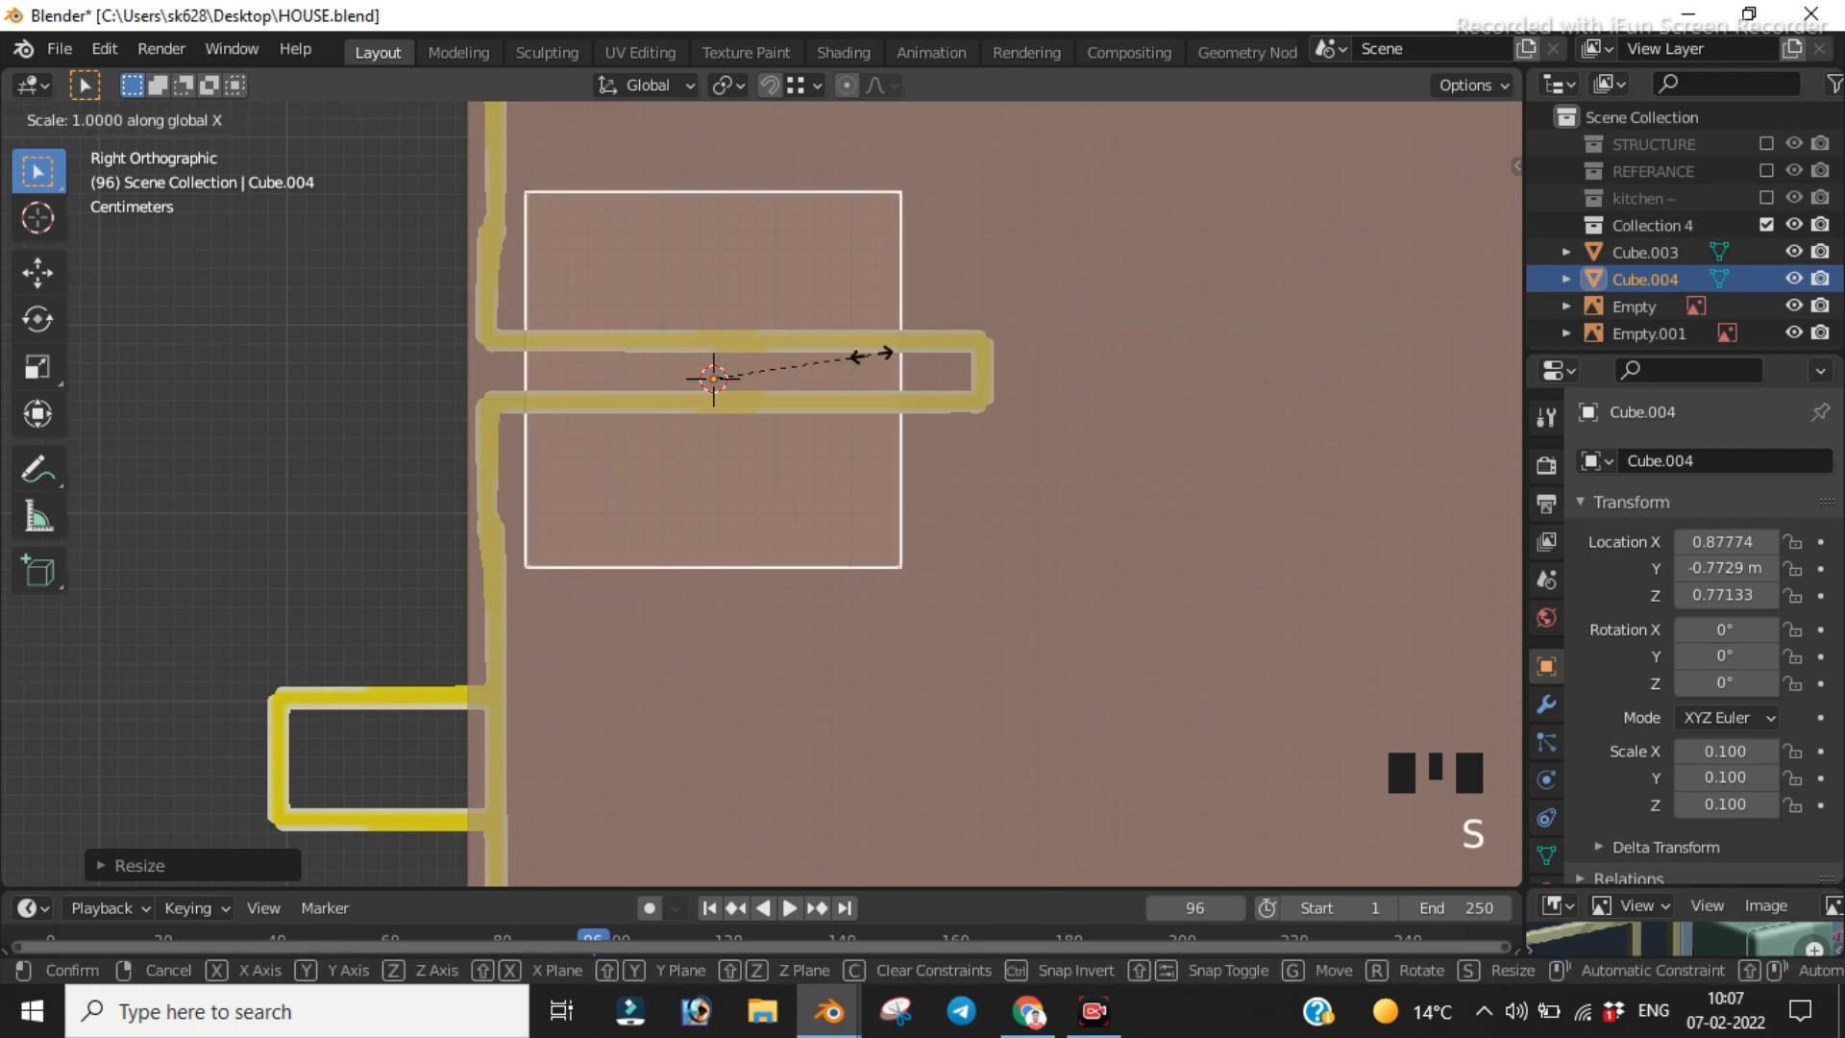
pyautogui.click(920, 380)
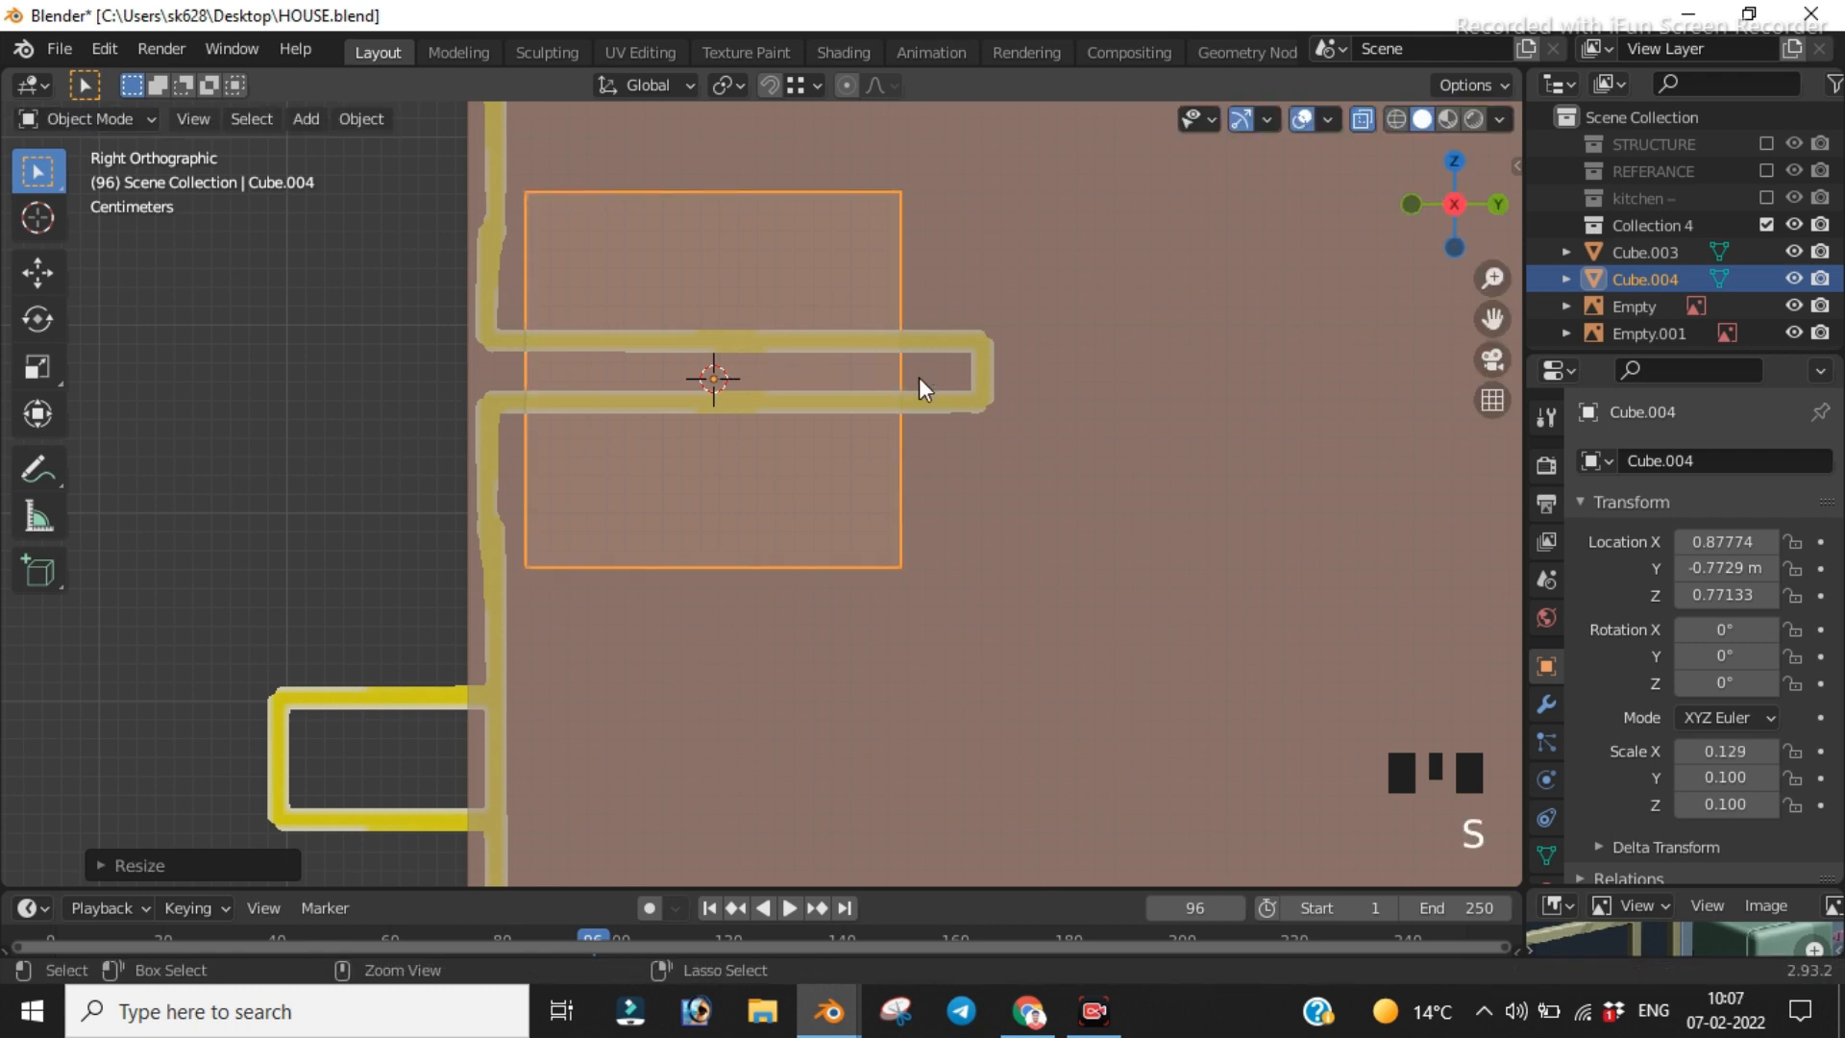
pyautogui.hotkey('ctrl', 'z')
# Step: Scale the small cube to about 0.146 along Y to reach the slot's inner end, and flatten it to about 0.024 along Z
pyautogui.press('s')
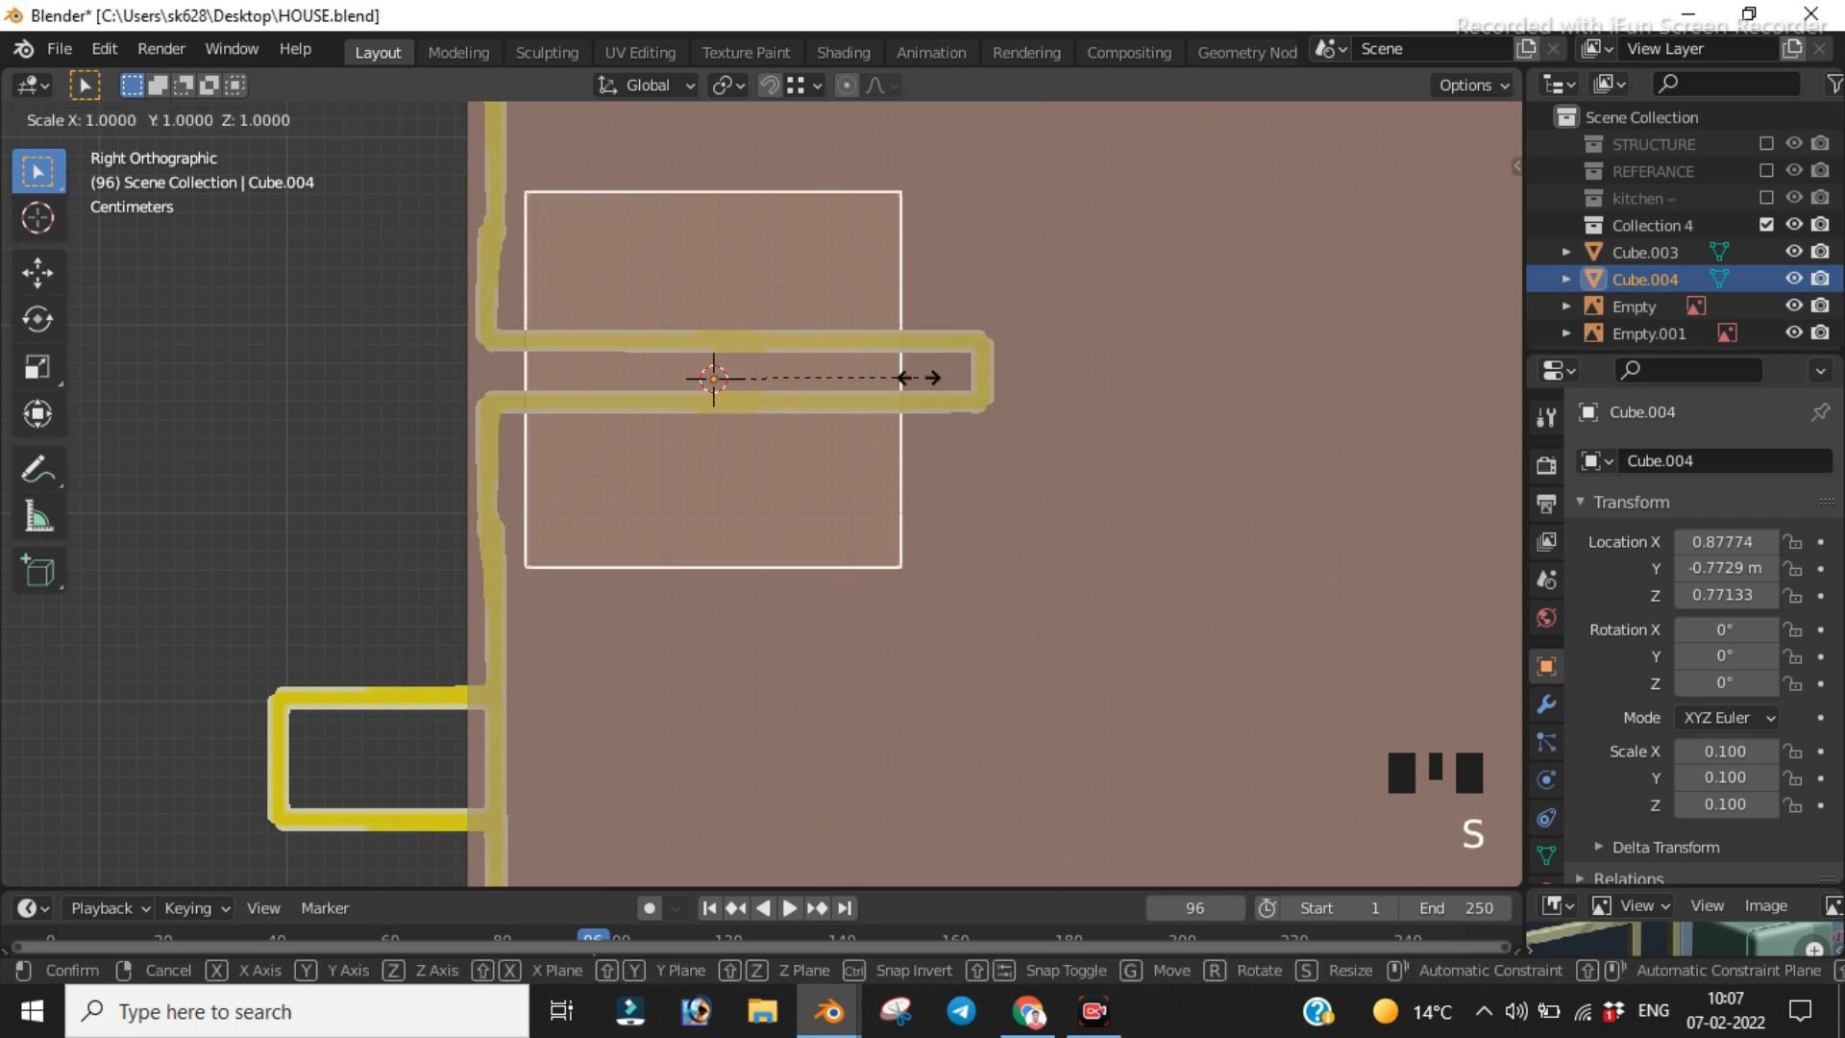
pyautogui.press('y')
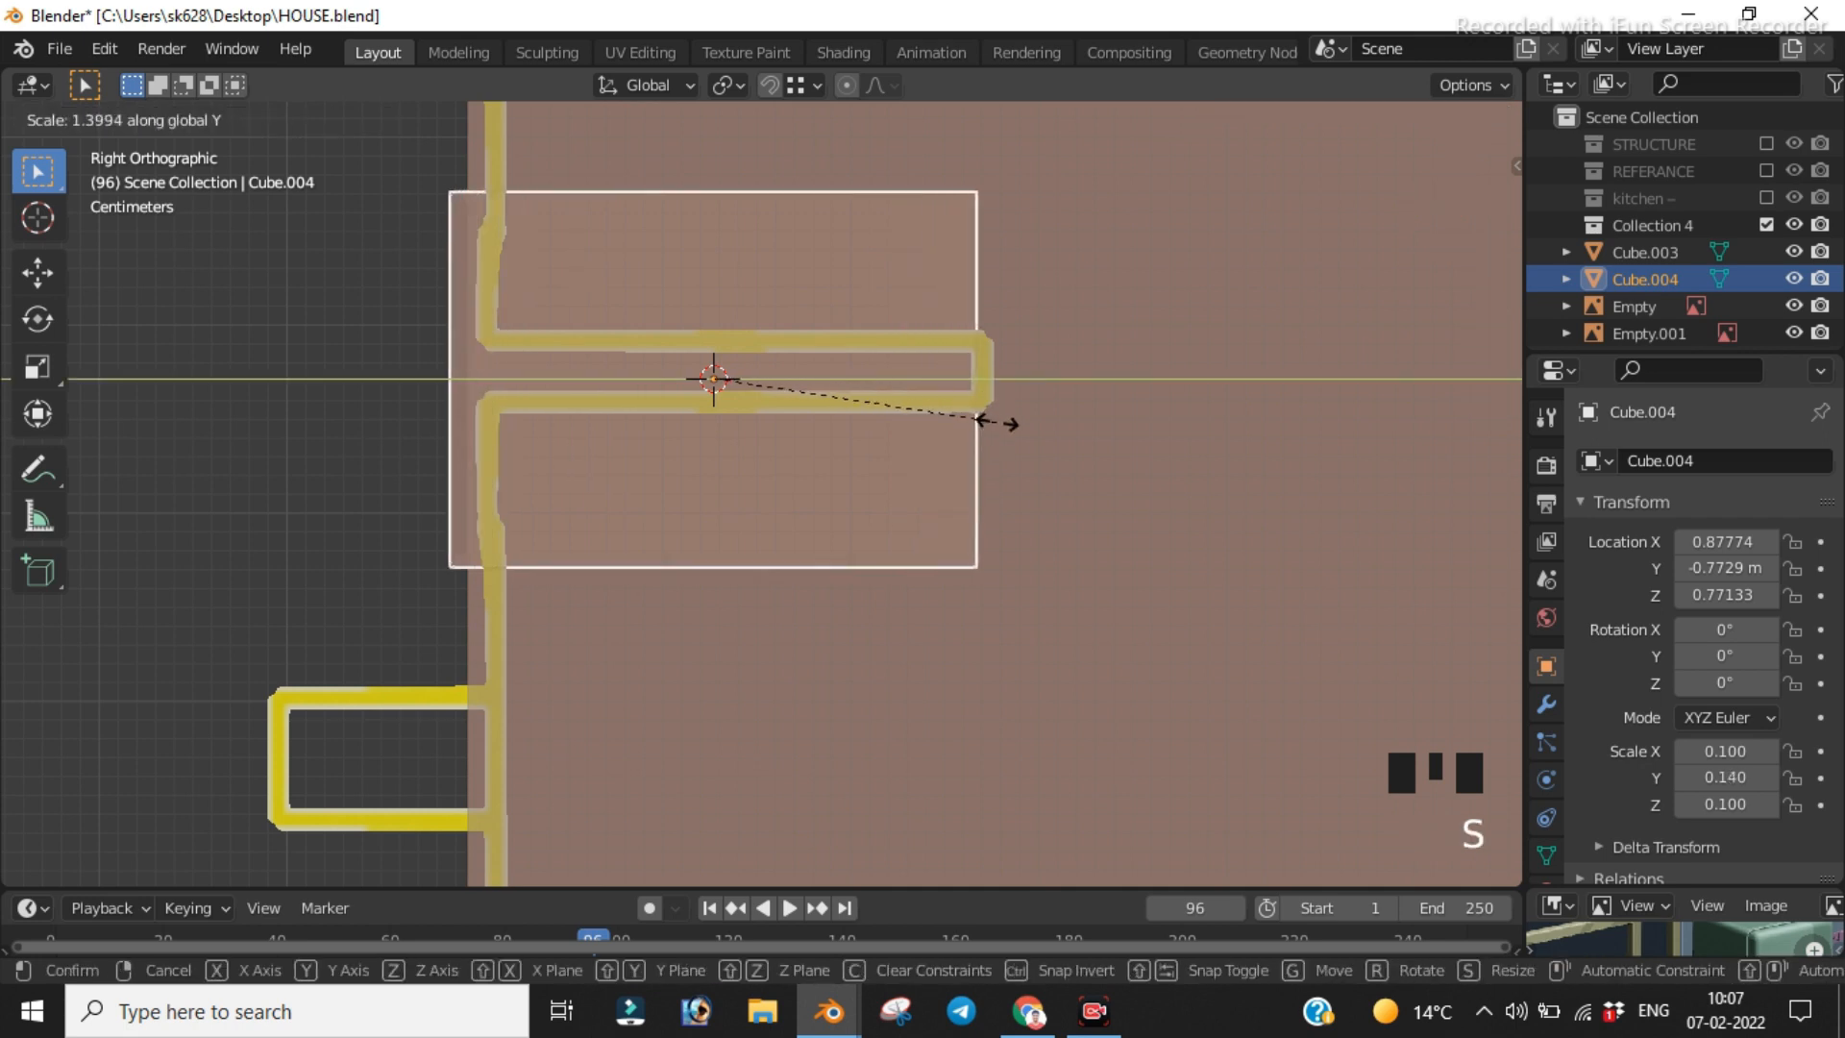
pyautogui.click(1009, 430)
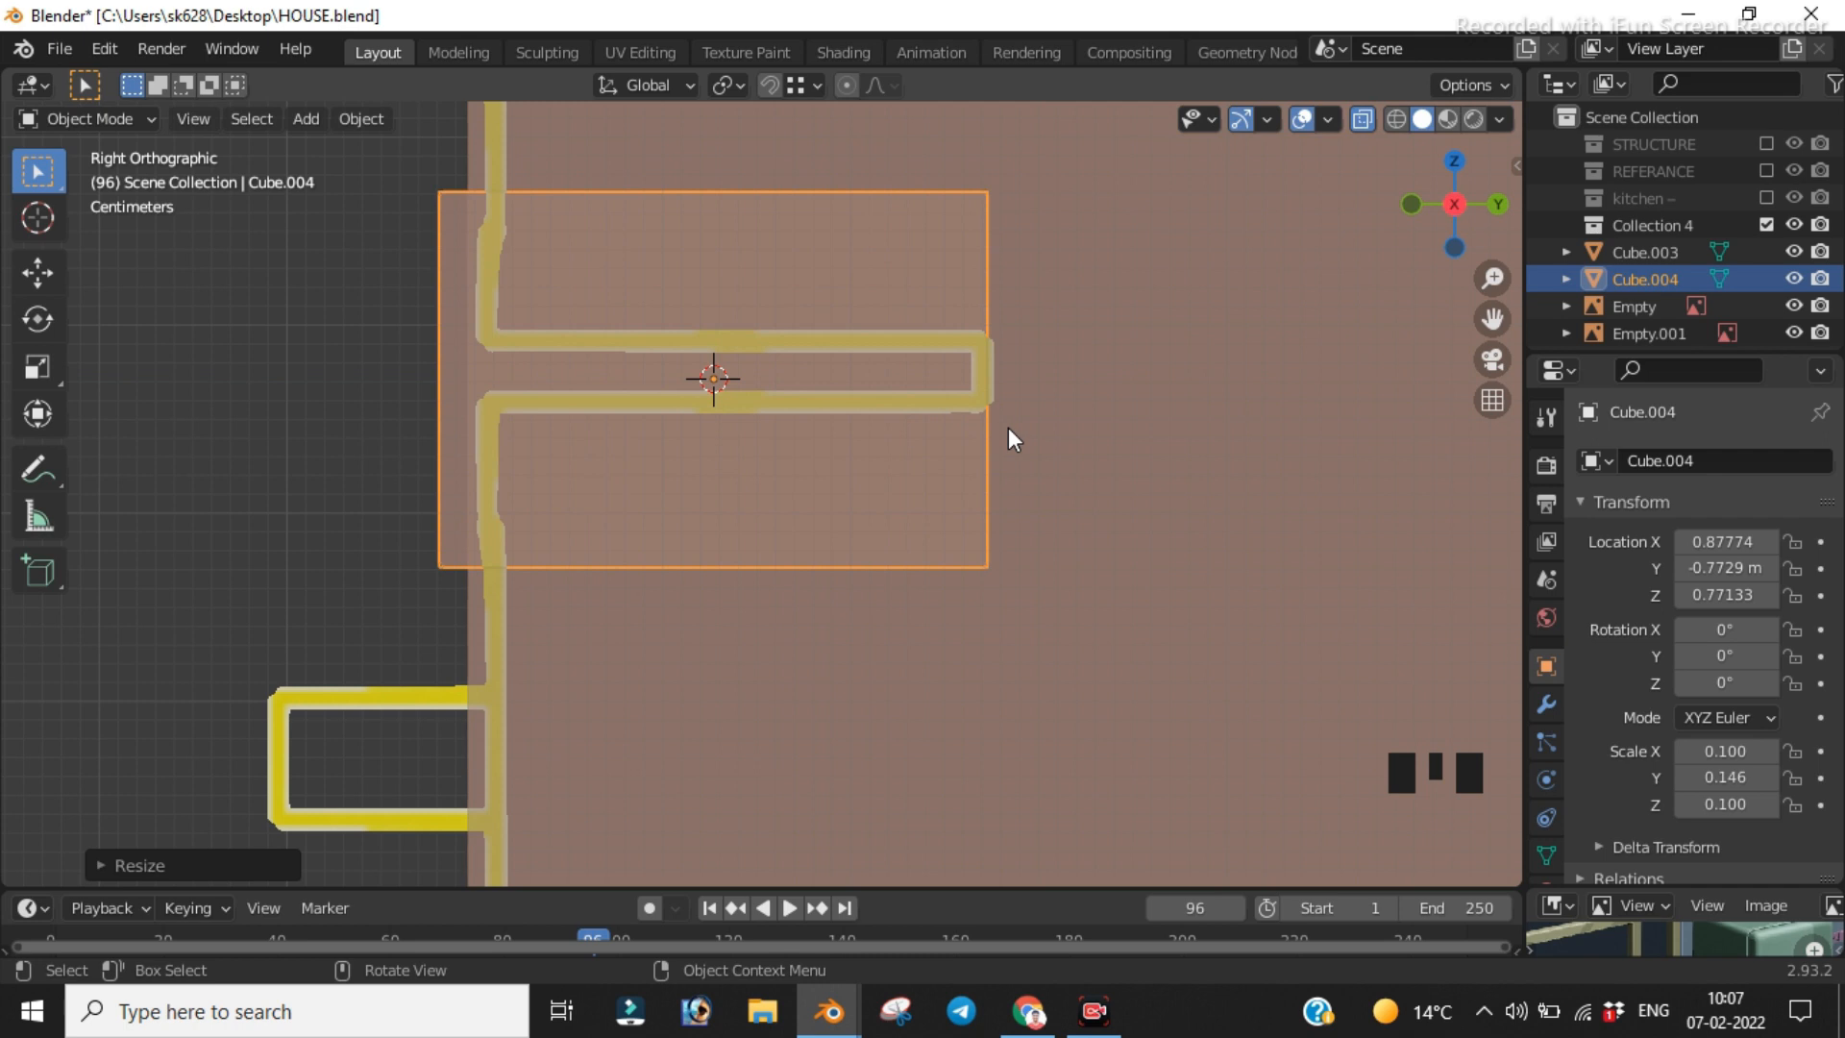
pyautogui.press('s')
pyautogui.press('z')
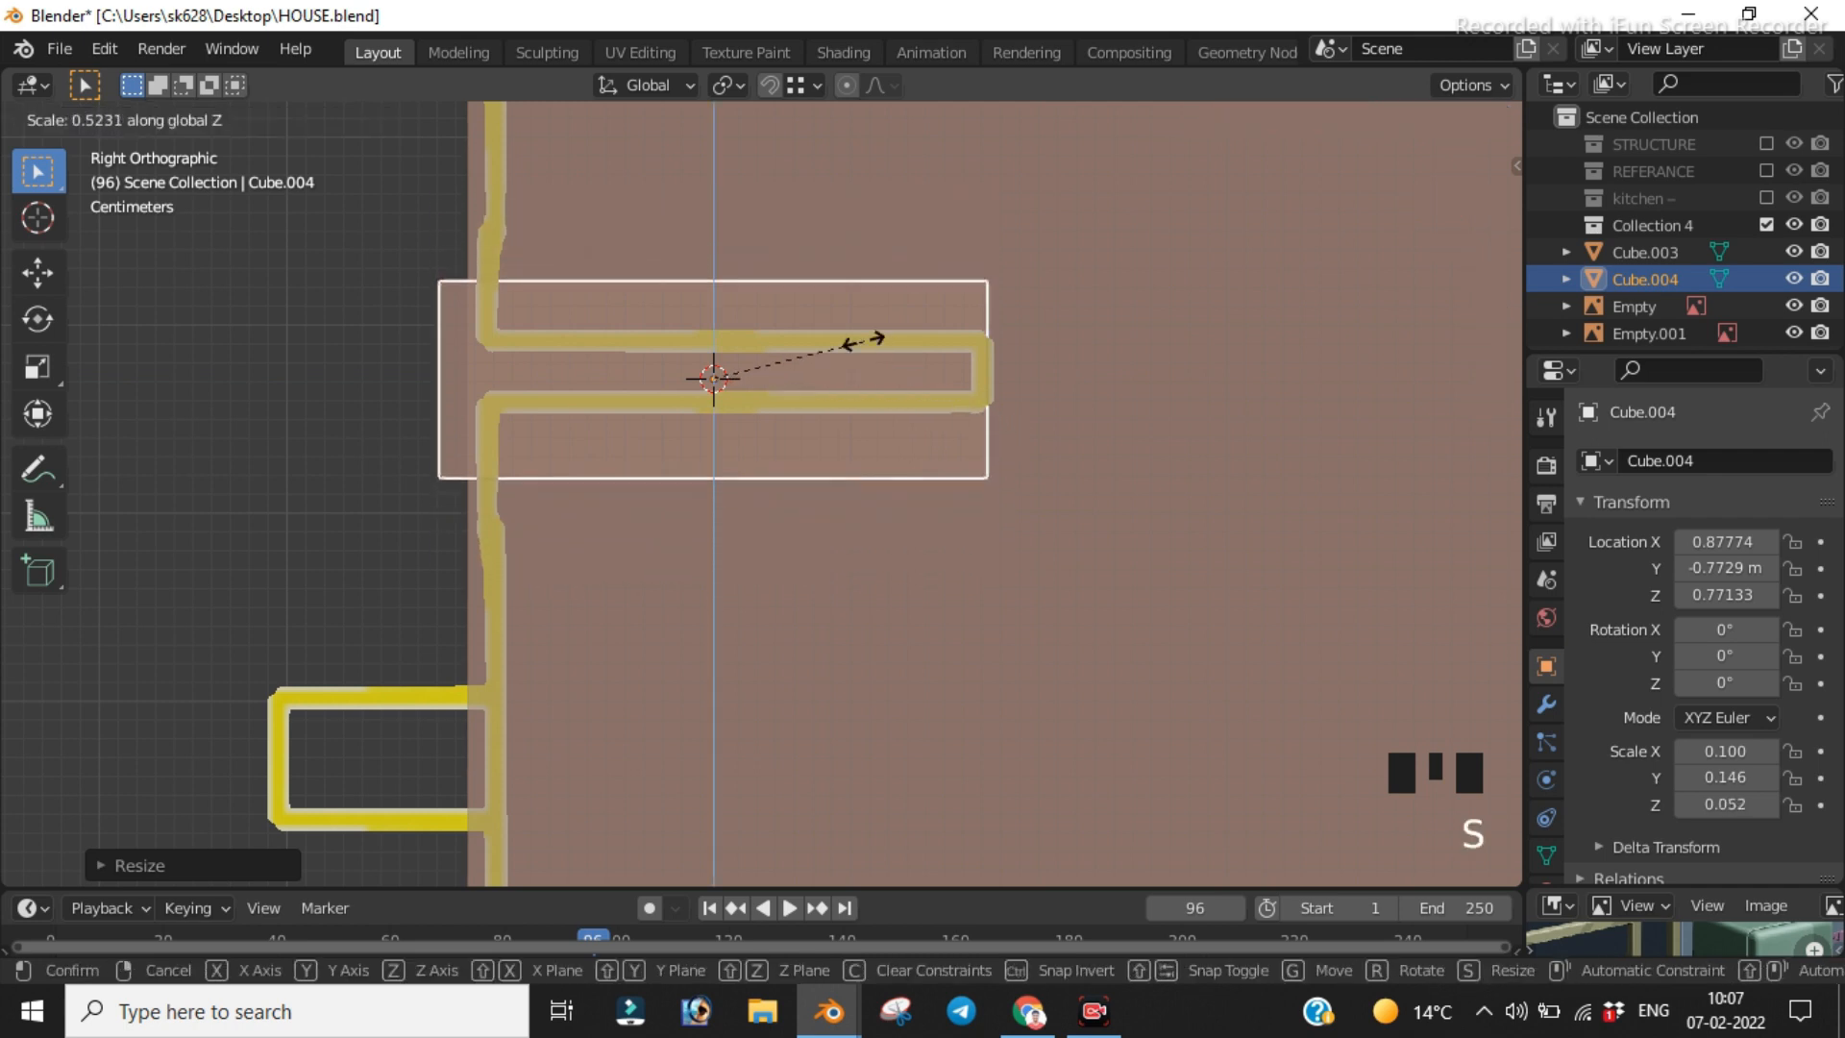
pyautogui.click(786, 391)
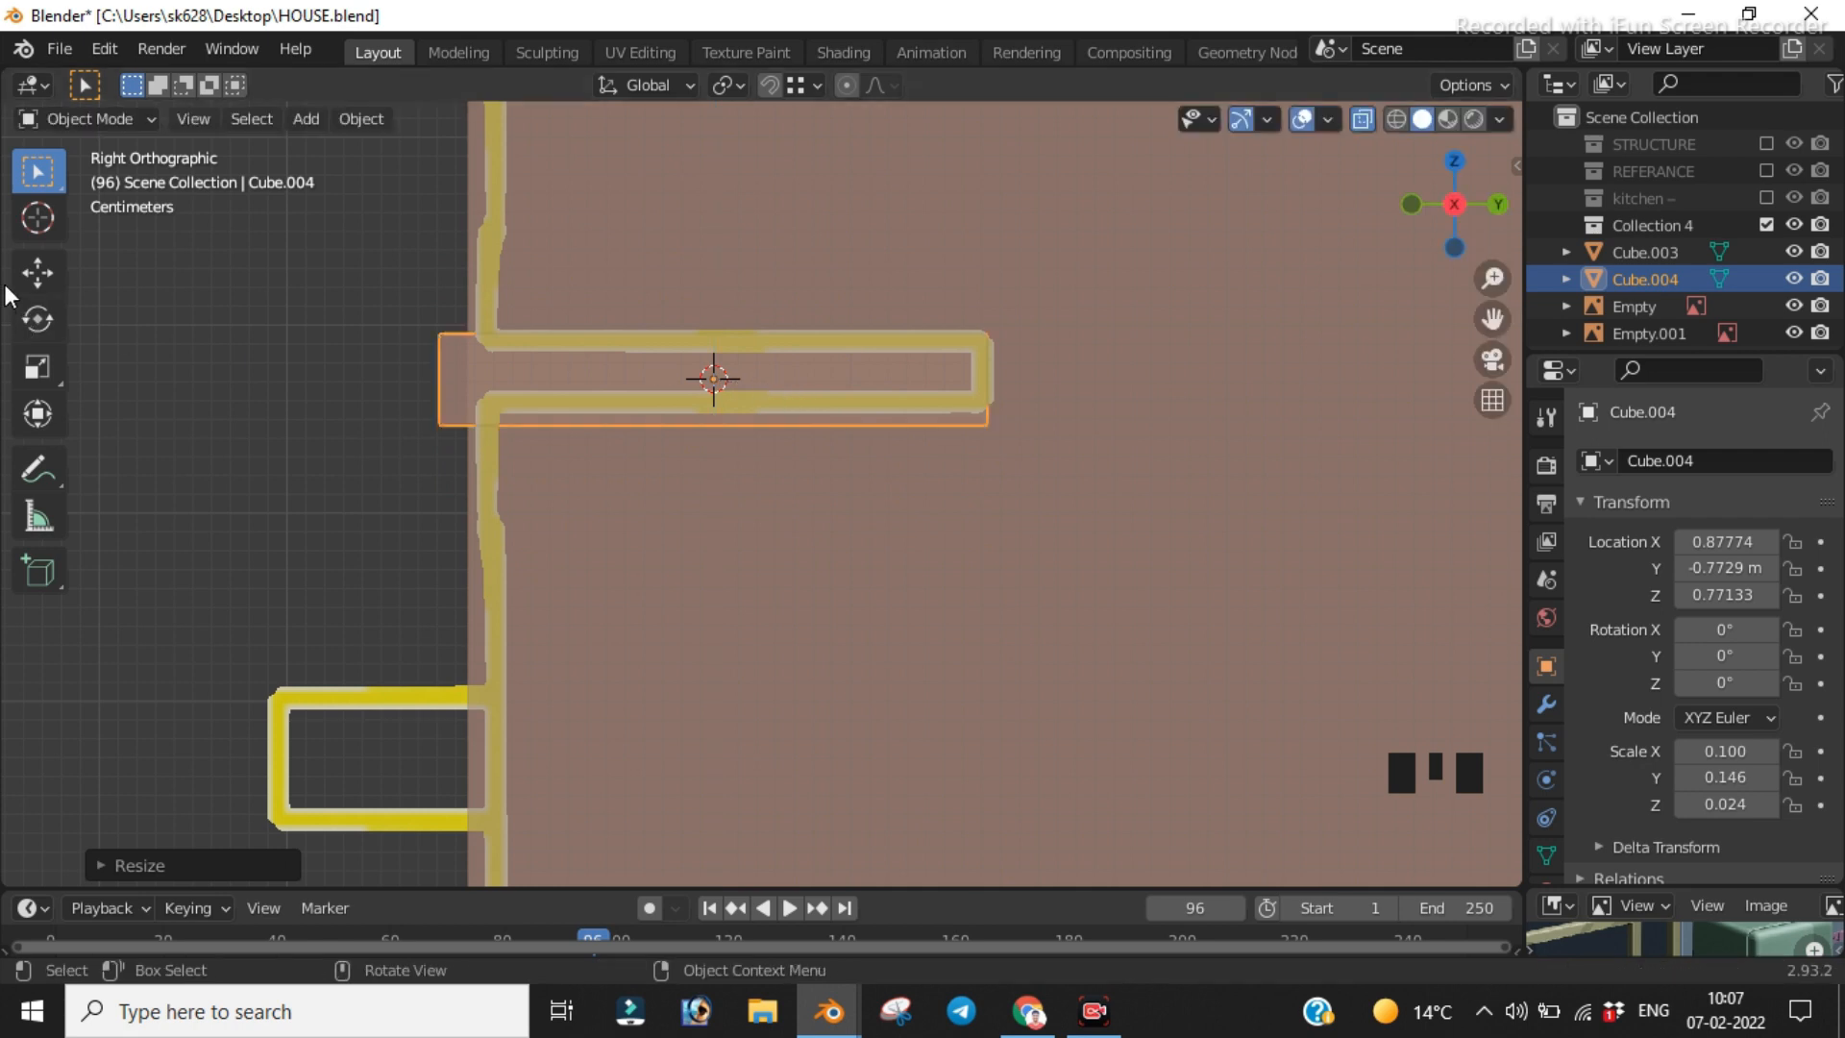
# Step: Raise the flattened block slightly along Z and scale its height to about 0.021 so it fits the slot outline
pyautogui.click(35, 275)
pyautogui.moveTo(715, 272); pyautogui.dragTo(716, 260)
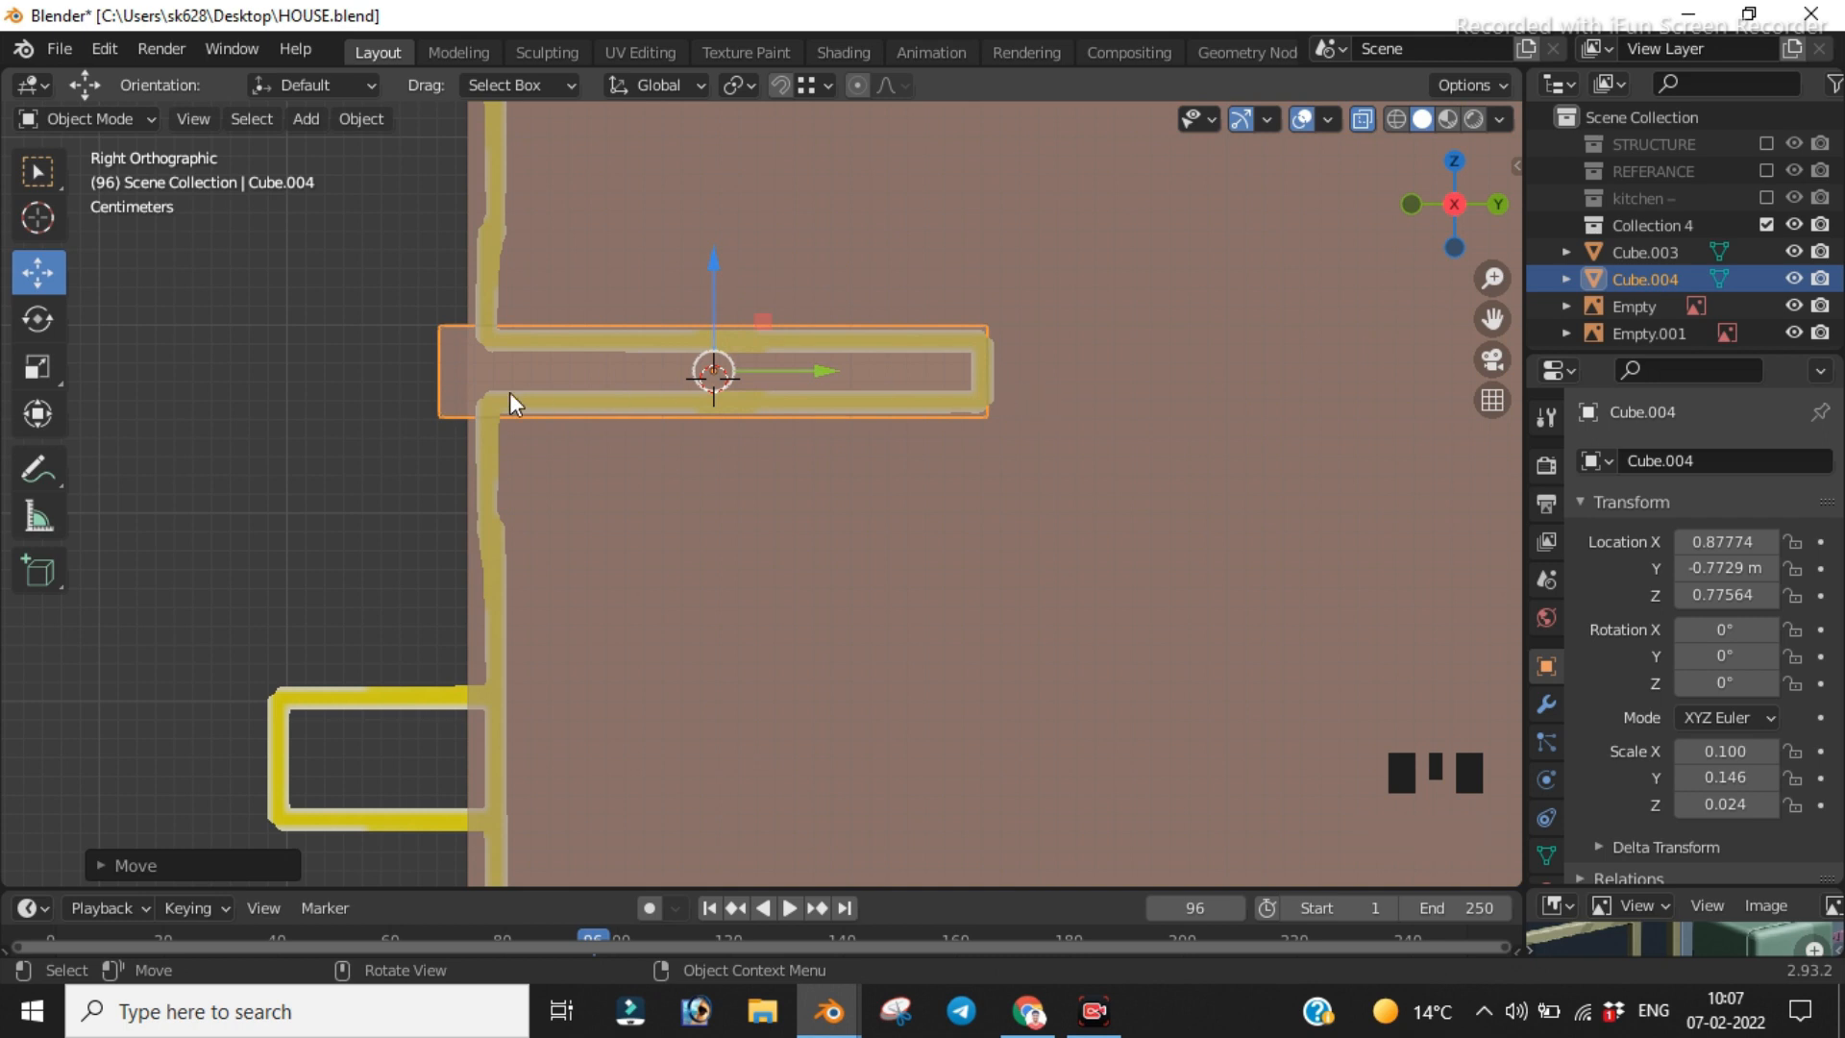
pyautogui.press('s')
pyautogui.press('z')
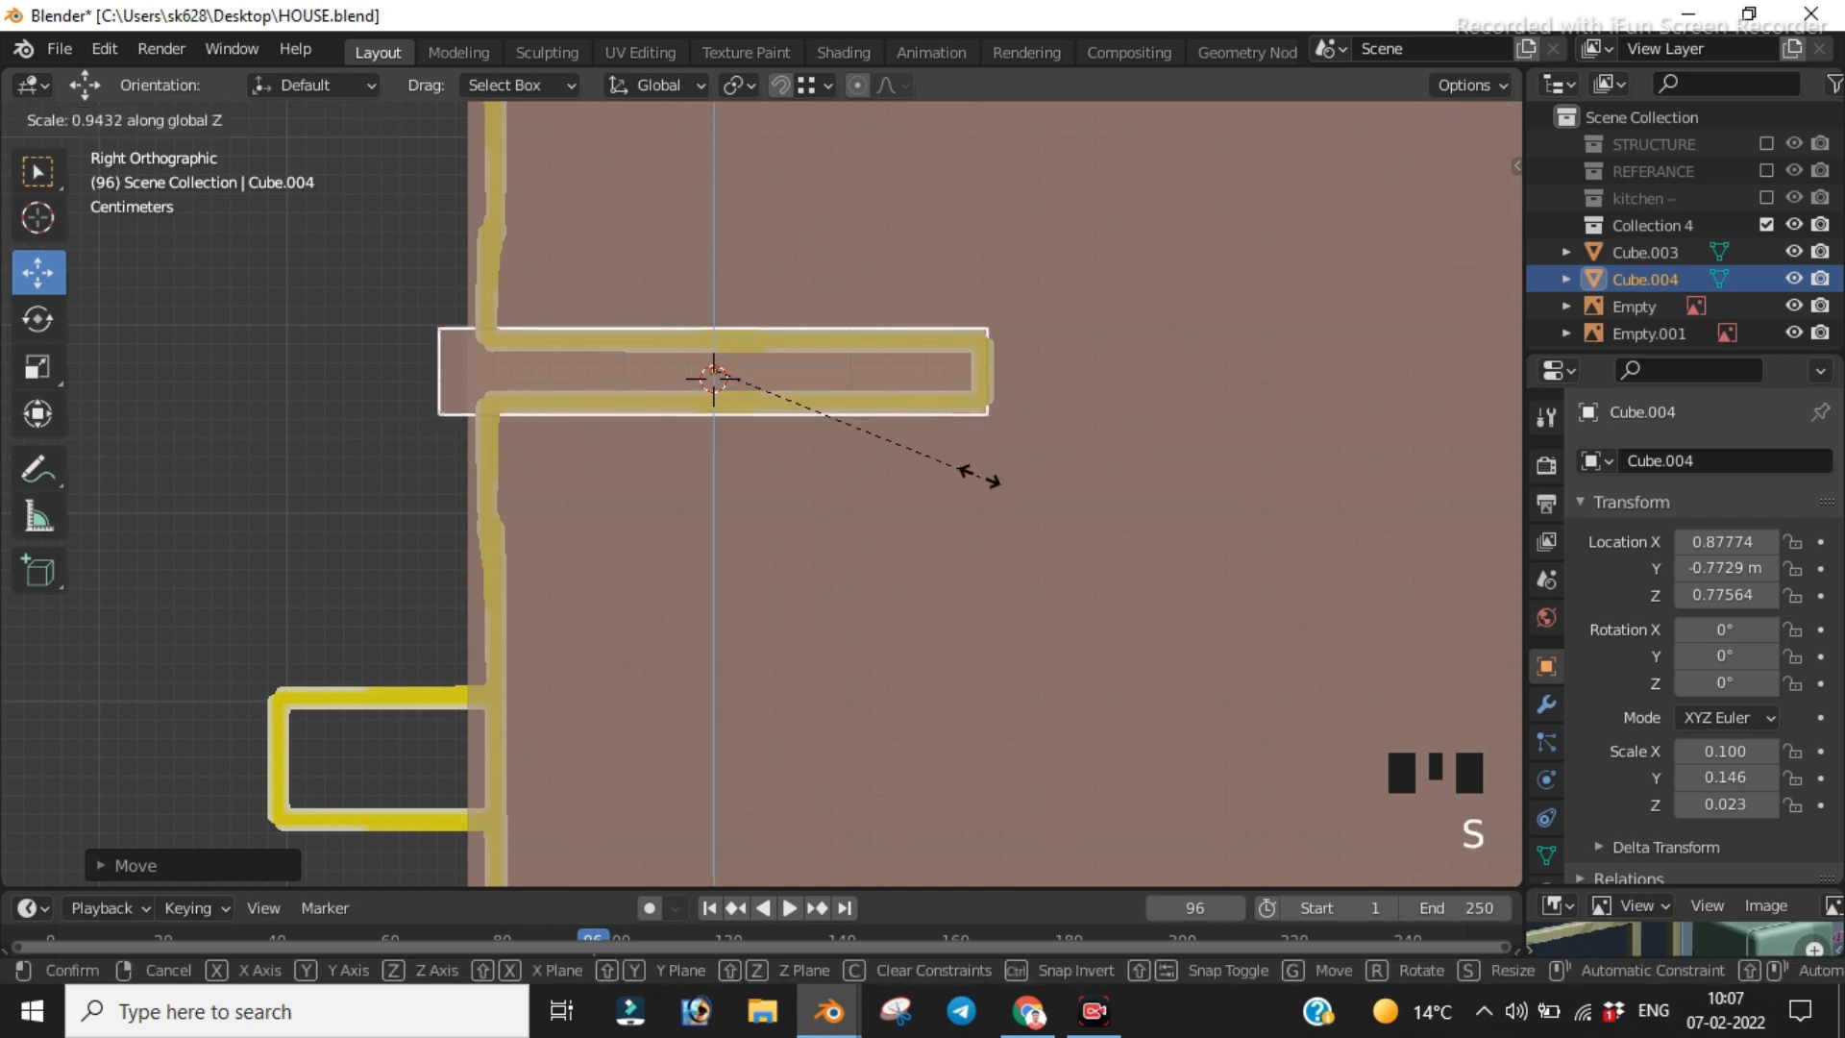
pyautogui.click(963, 480)
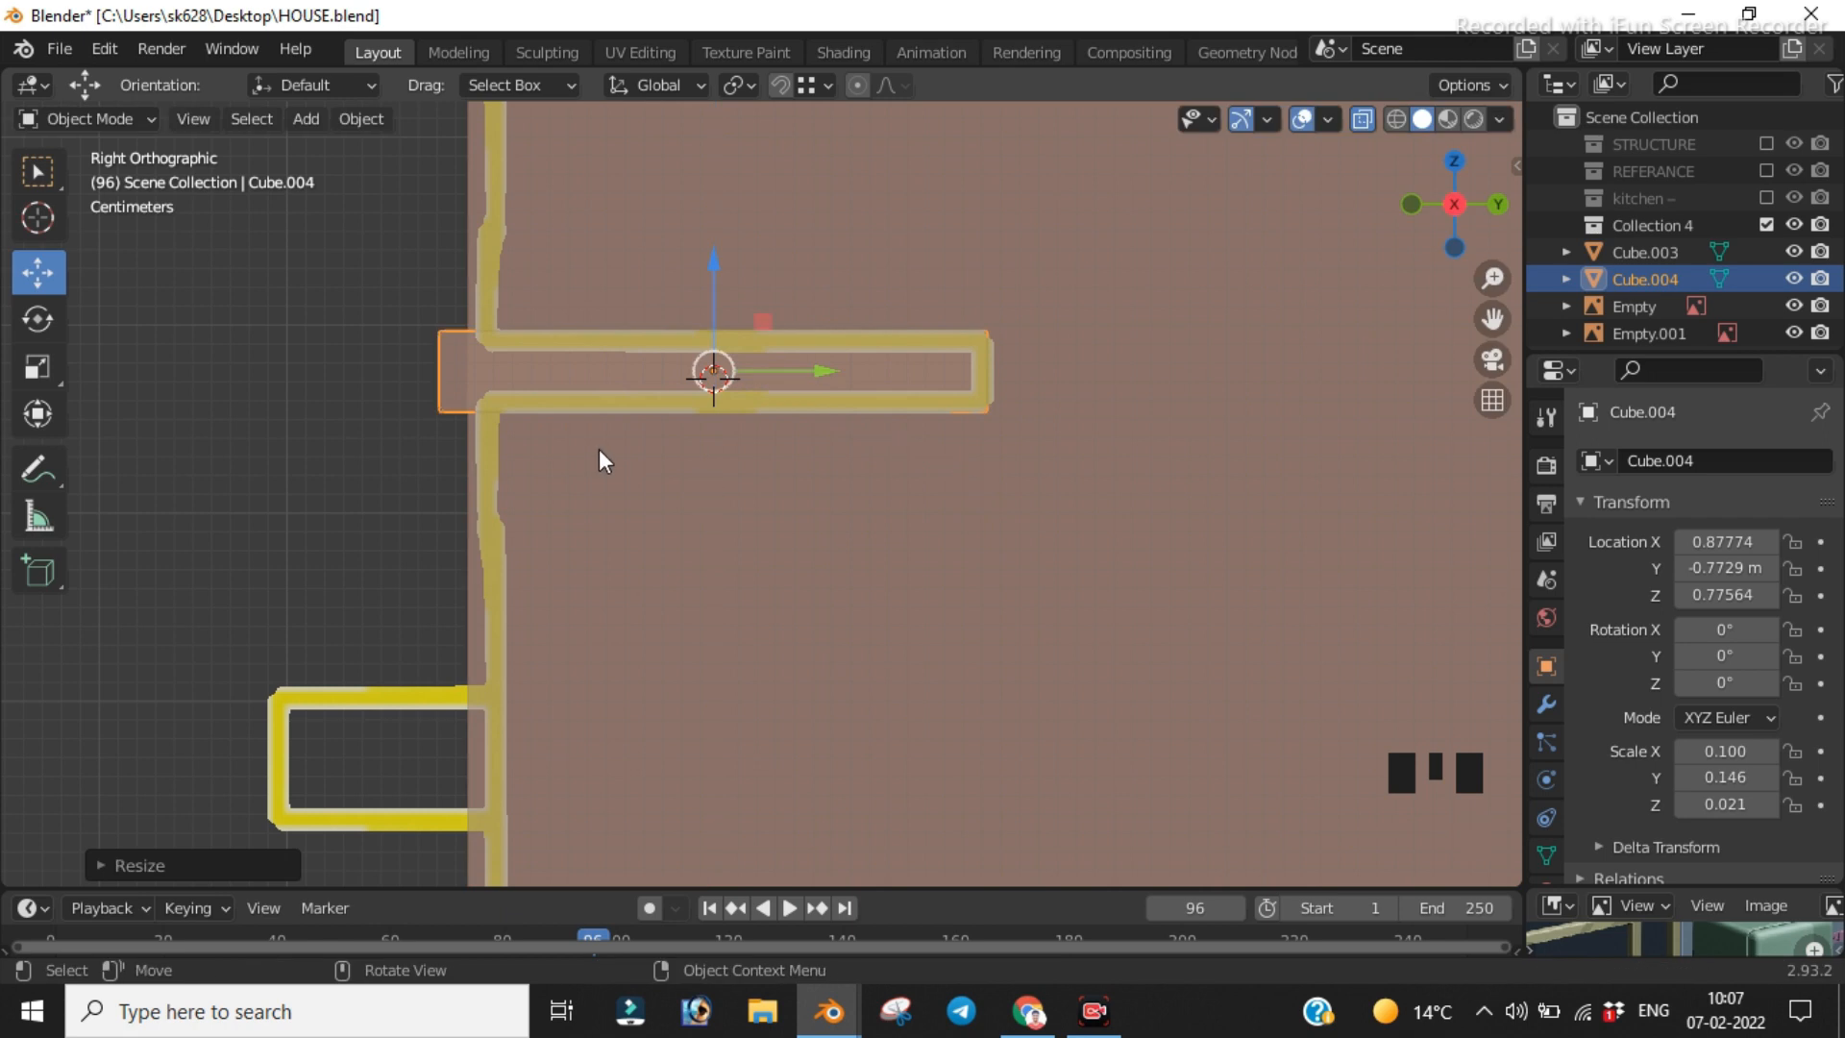
# Step: Scale the slot block by 10 along X and move it along X to span the fridge's width, overhanging both sides
pyautogui.press('KP_1')
pyautogui.scroll(-7, 598, 460)
pyautogui.scroll(-2, 1270, 523)
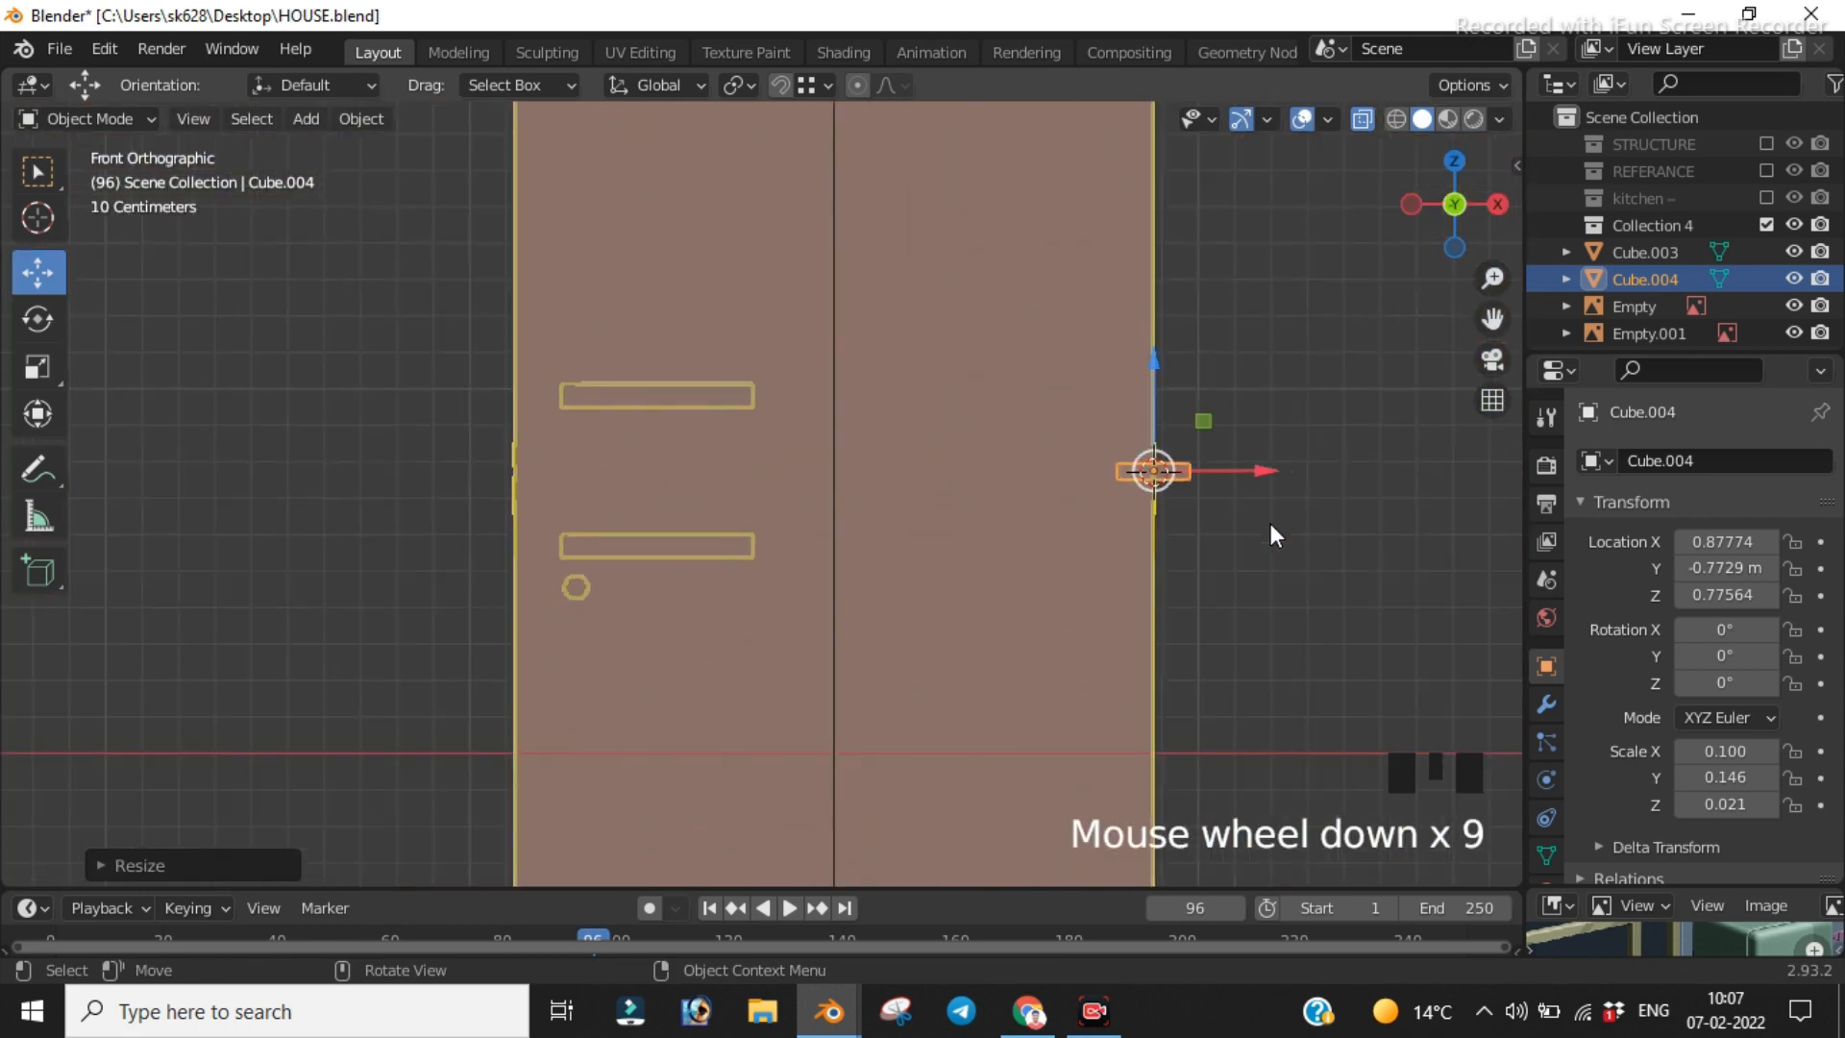
pyautogui.scroll(2, 1271, 524)
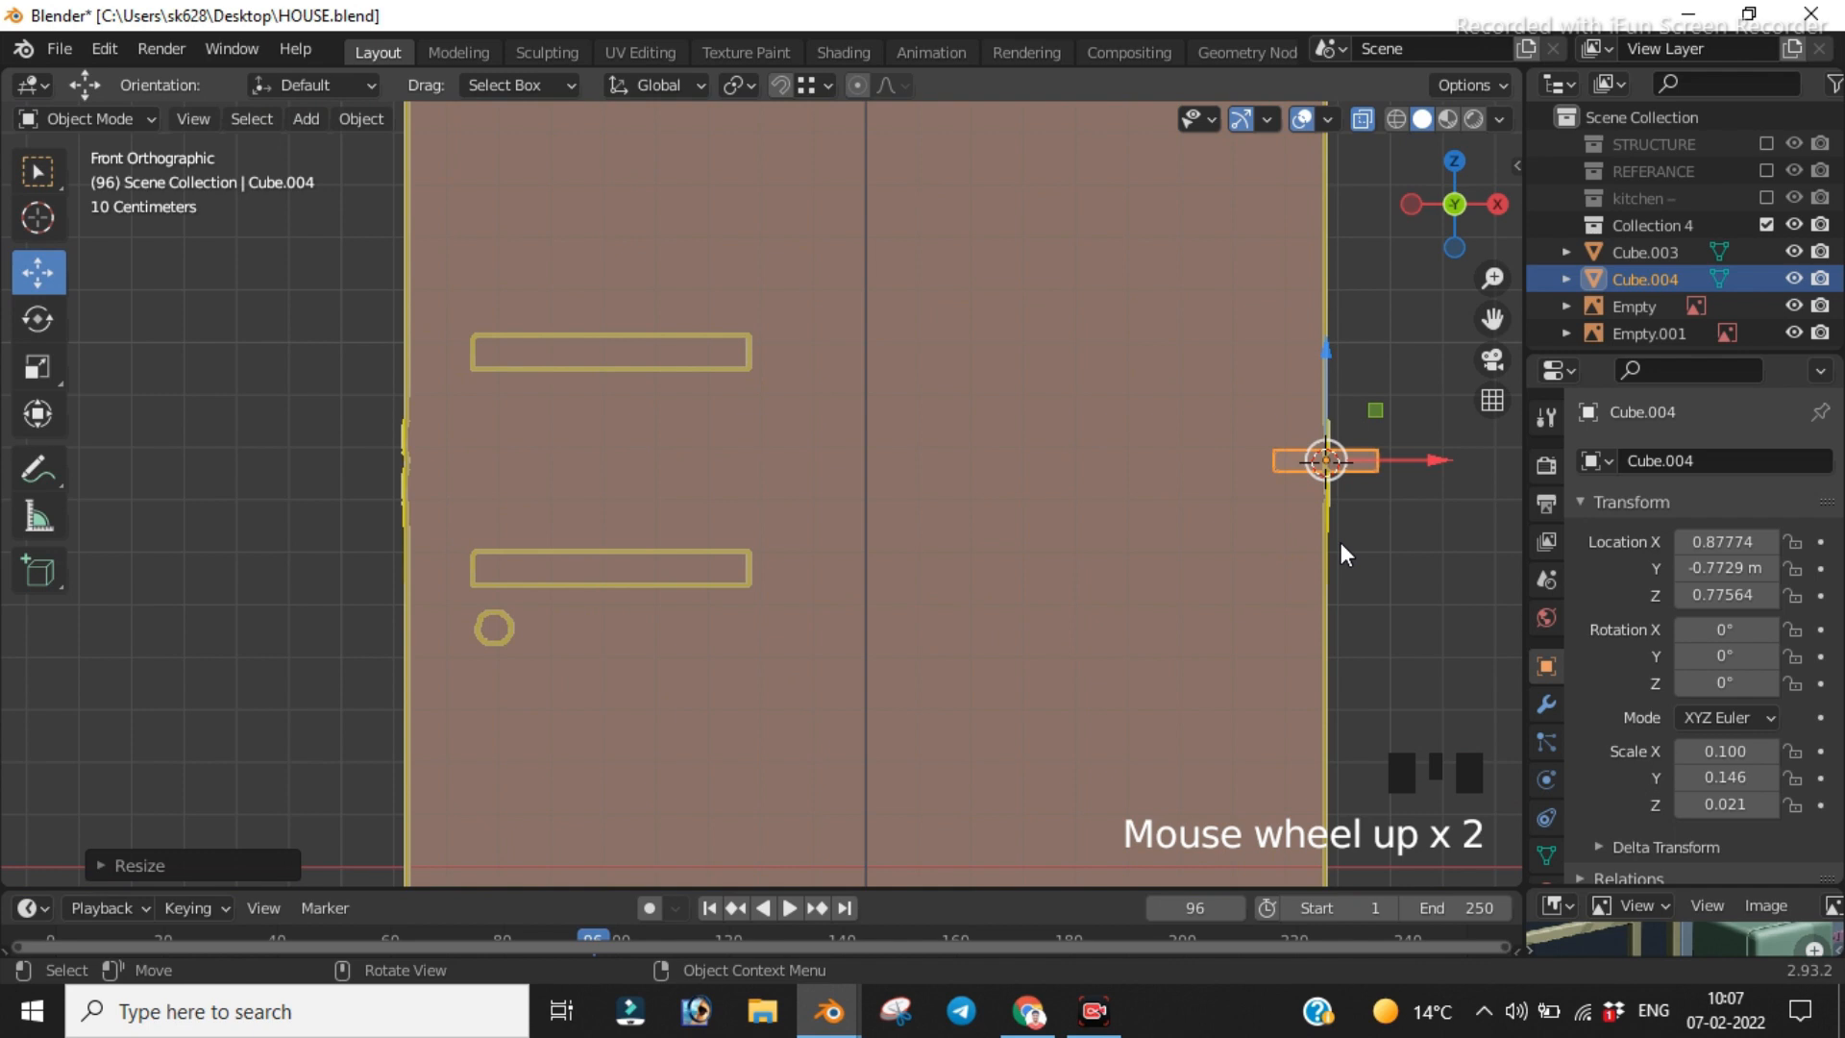
pyautogui.press('r')
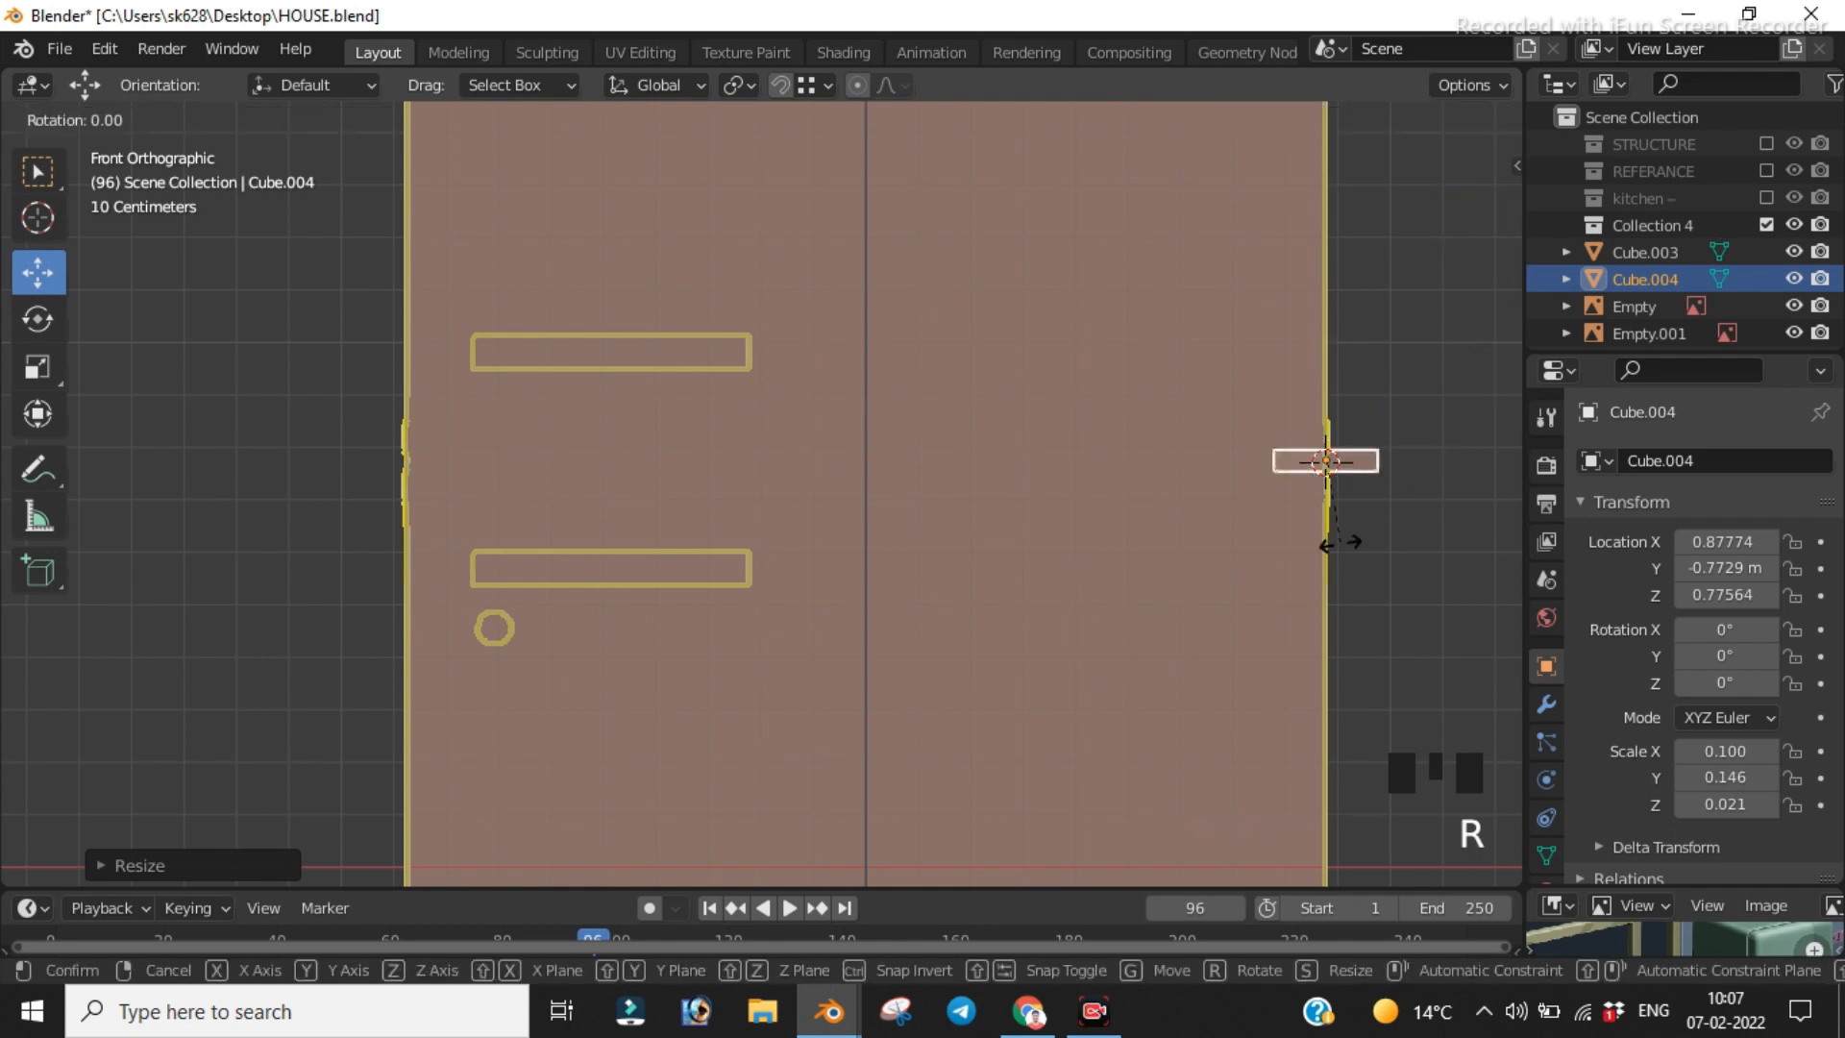
pyautogui.click(1341, 542)
pyautogui.press('s')
pyautogui.write('x')
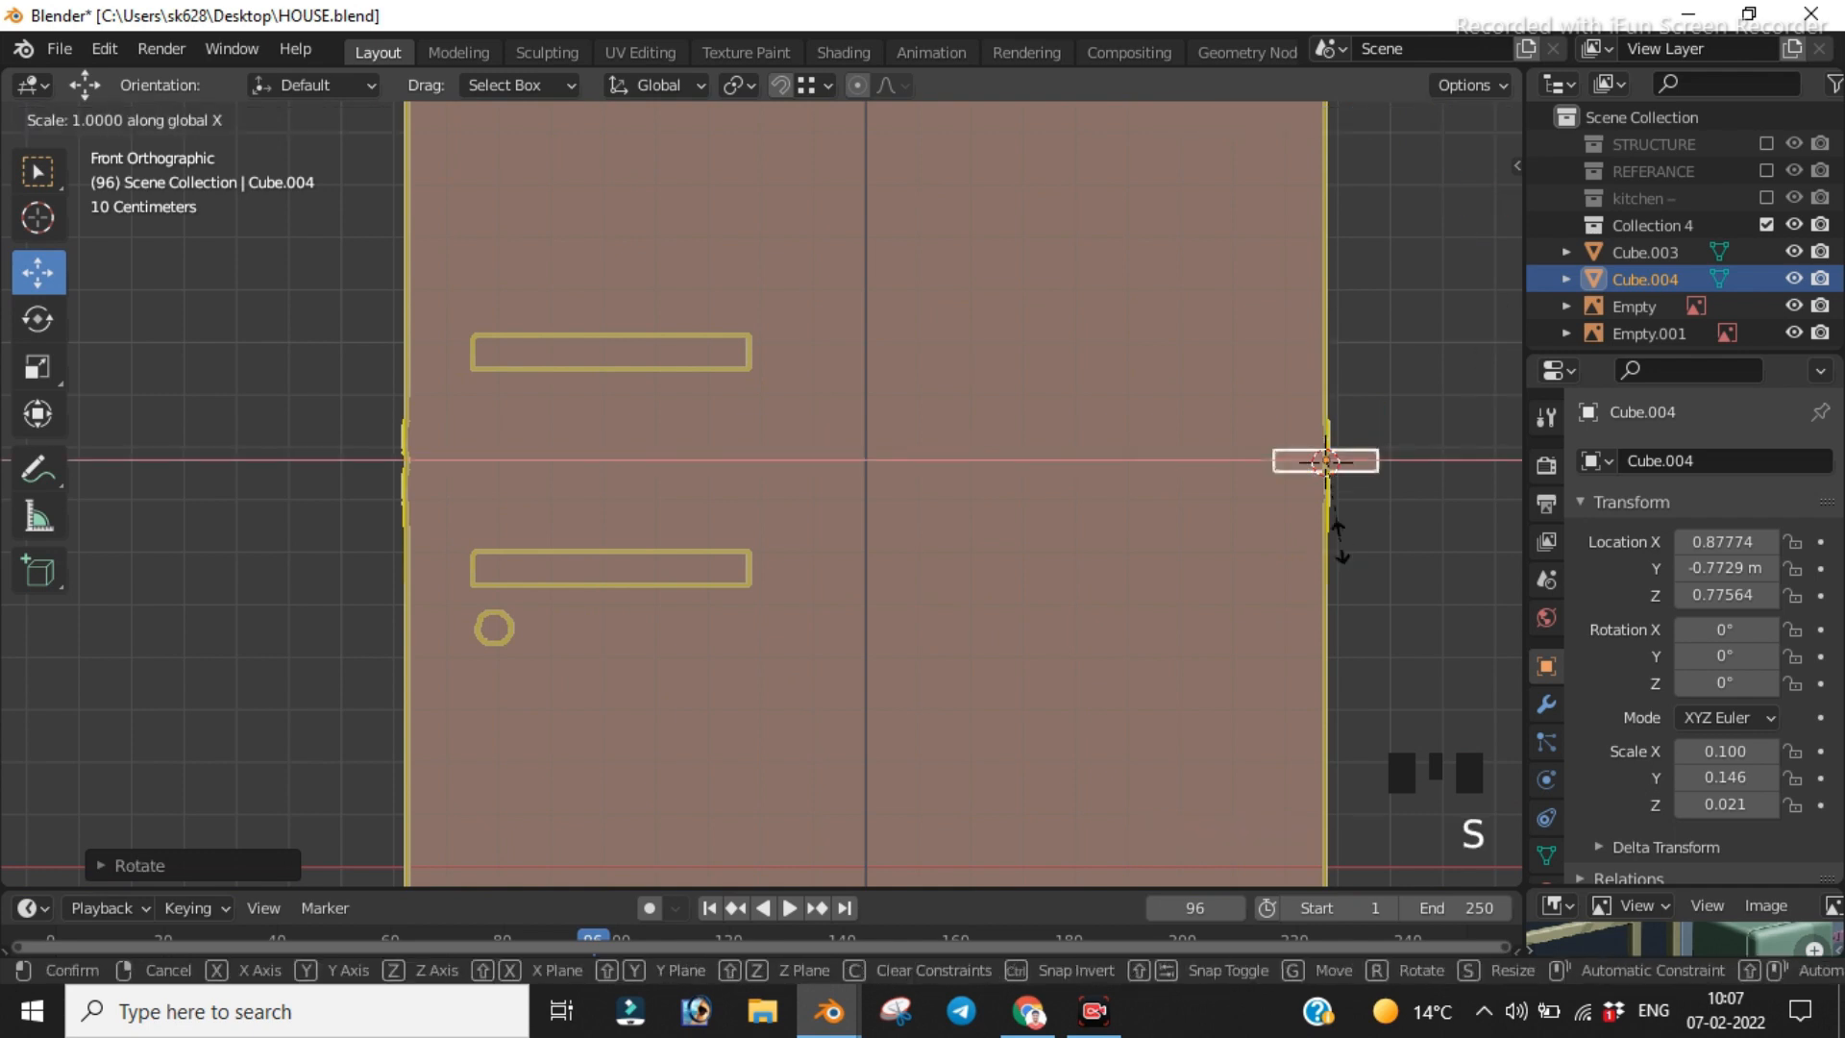
pyautogui.write('10')
pyautogui.press('Return')
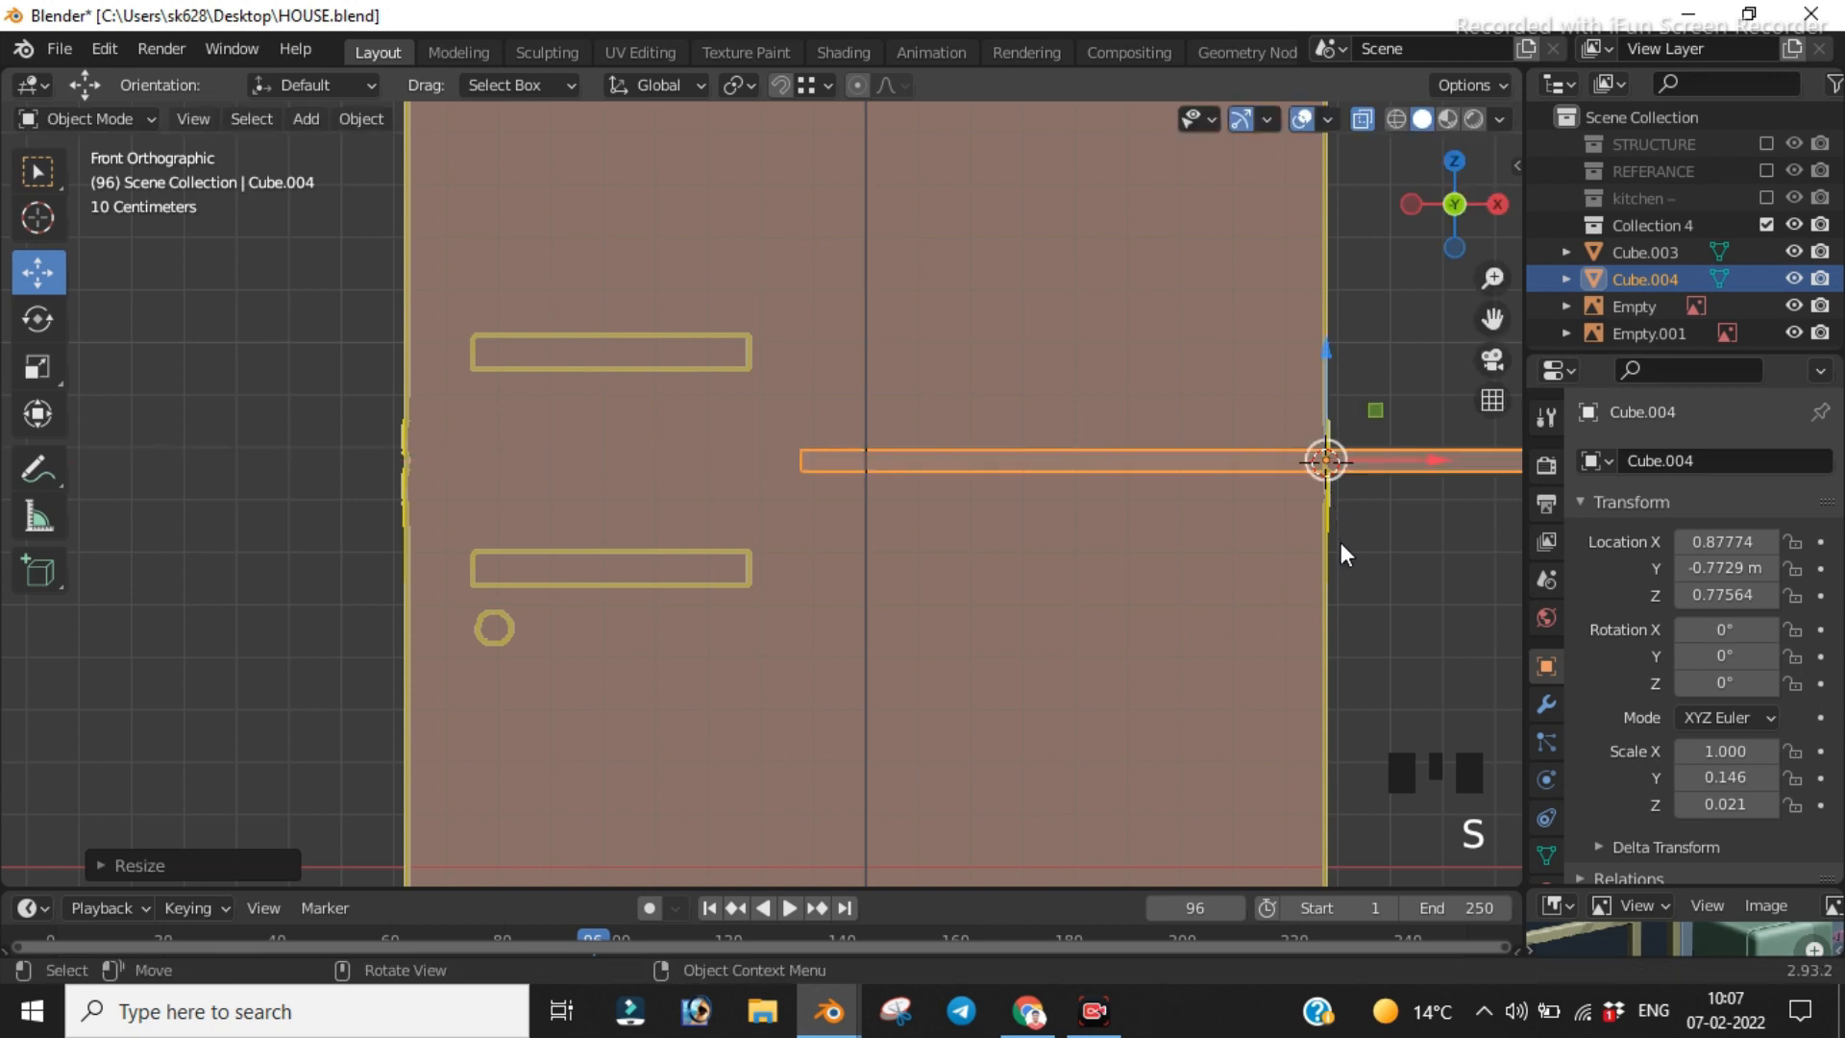
pyautogui.moveTo(1432, 456); pyautogui.dragTo(958, 449)
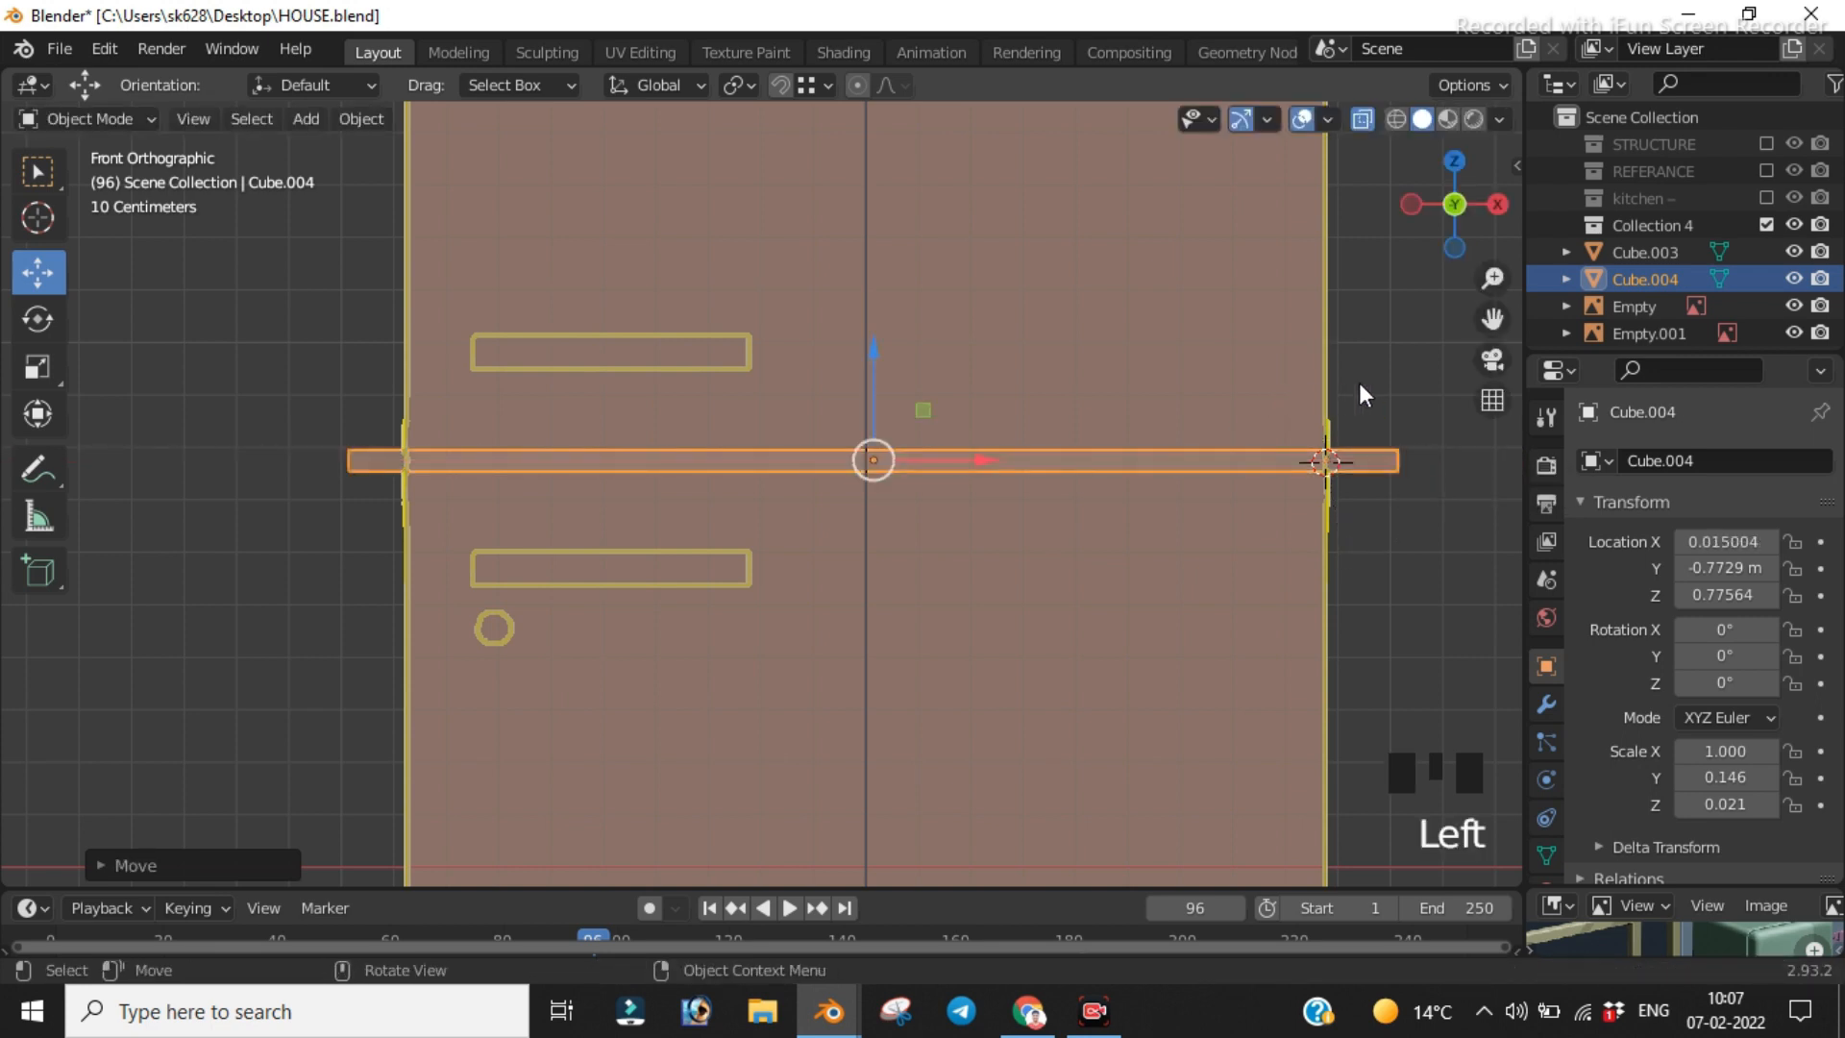
# Step: Add a vertical loop cut to the slot block and slide it towards the slot's inner end in the side view
pyautogui.press('KP_3')
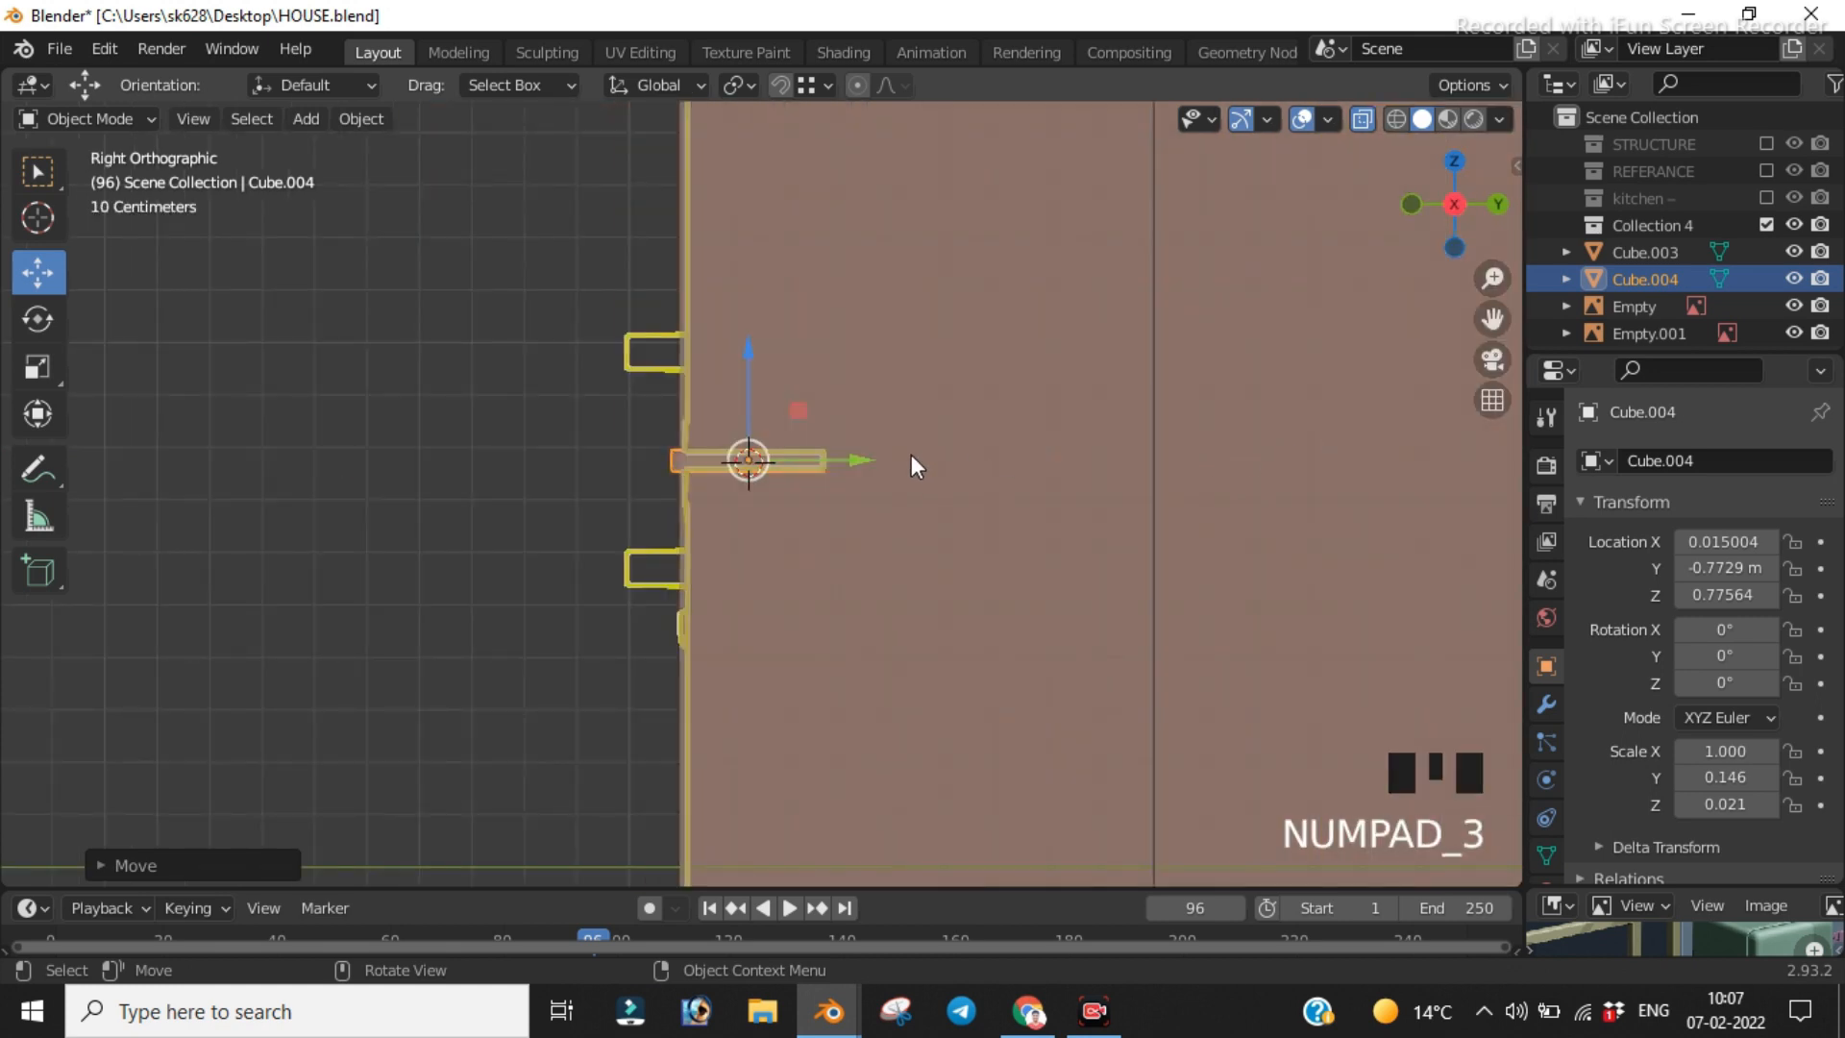
pyautogui.scroll(6, 908, 442)
pyautogui.scroll(2, 903, 442)
pyautogui.press('Tab')
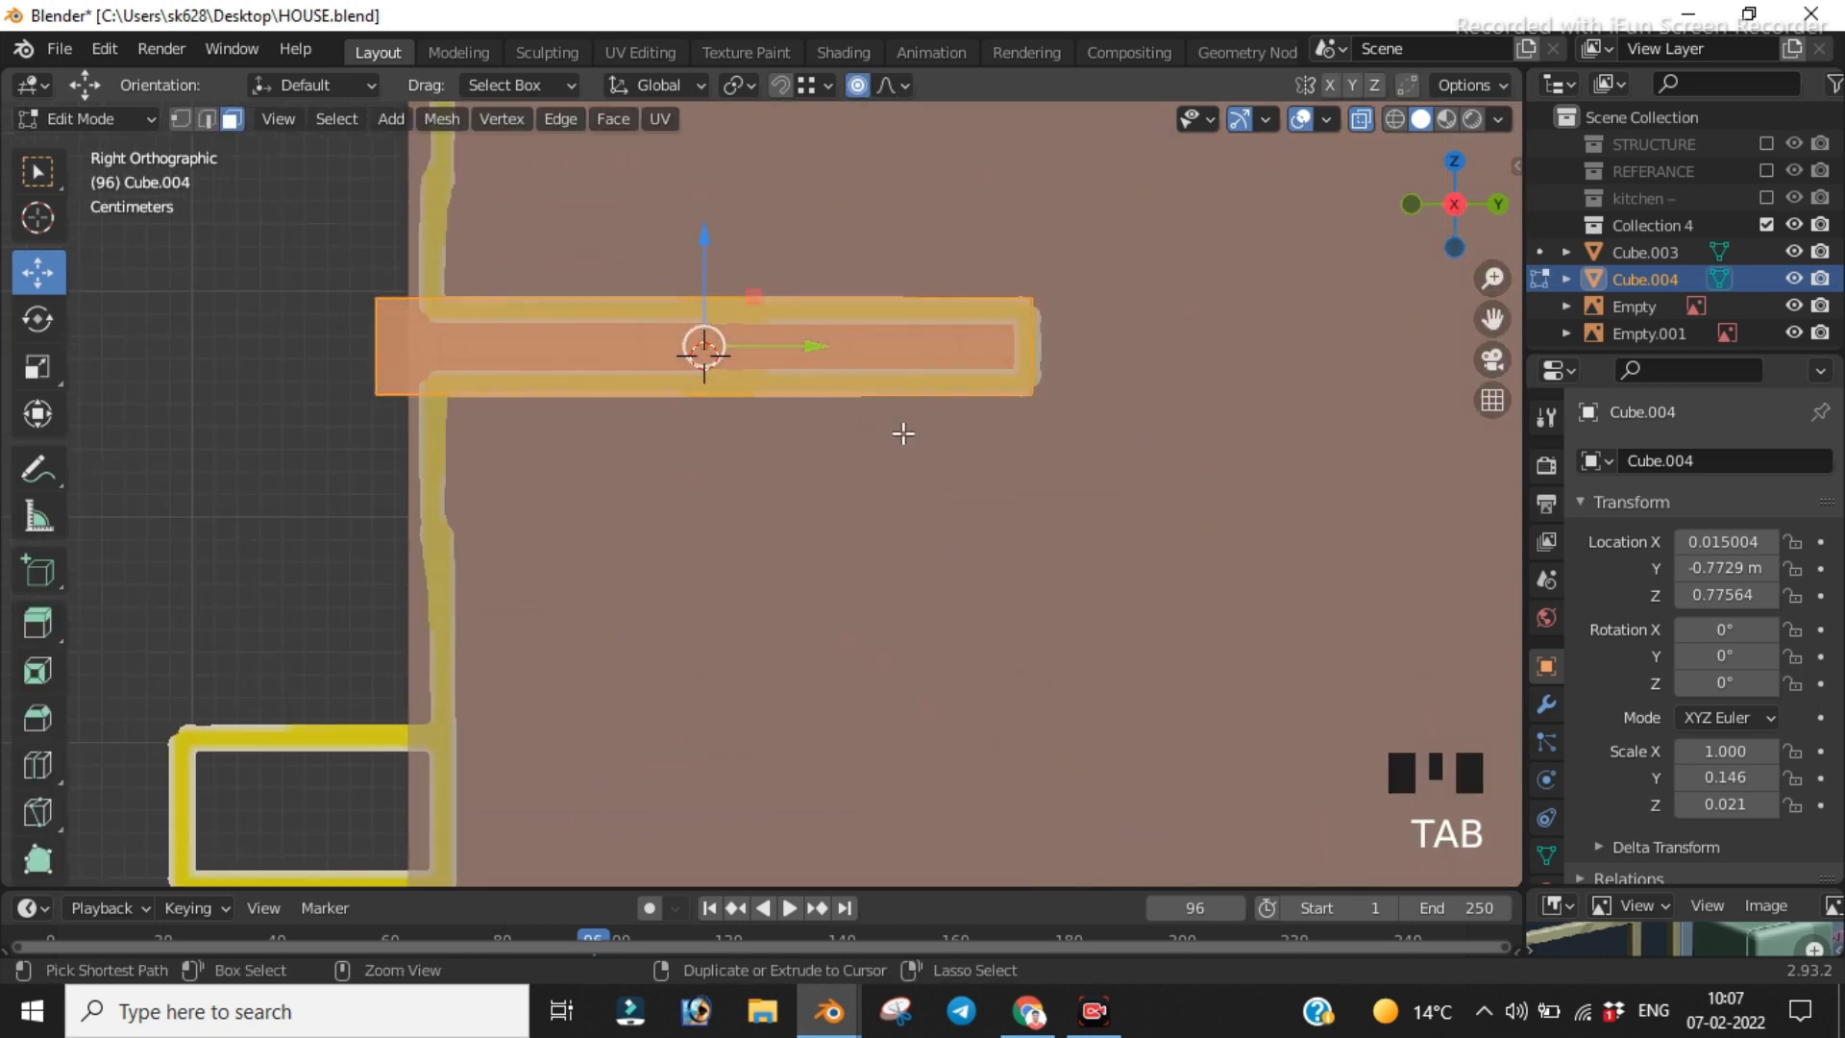
pyautogui.hotkey('ctrl', 'r')
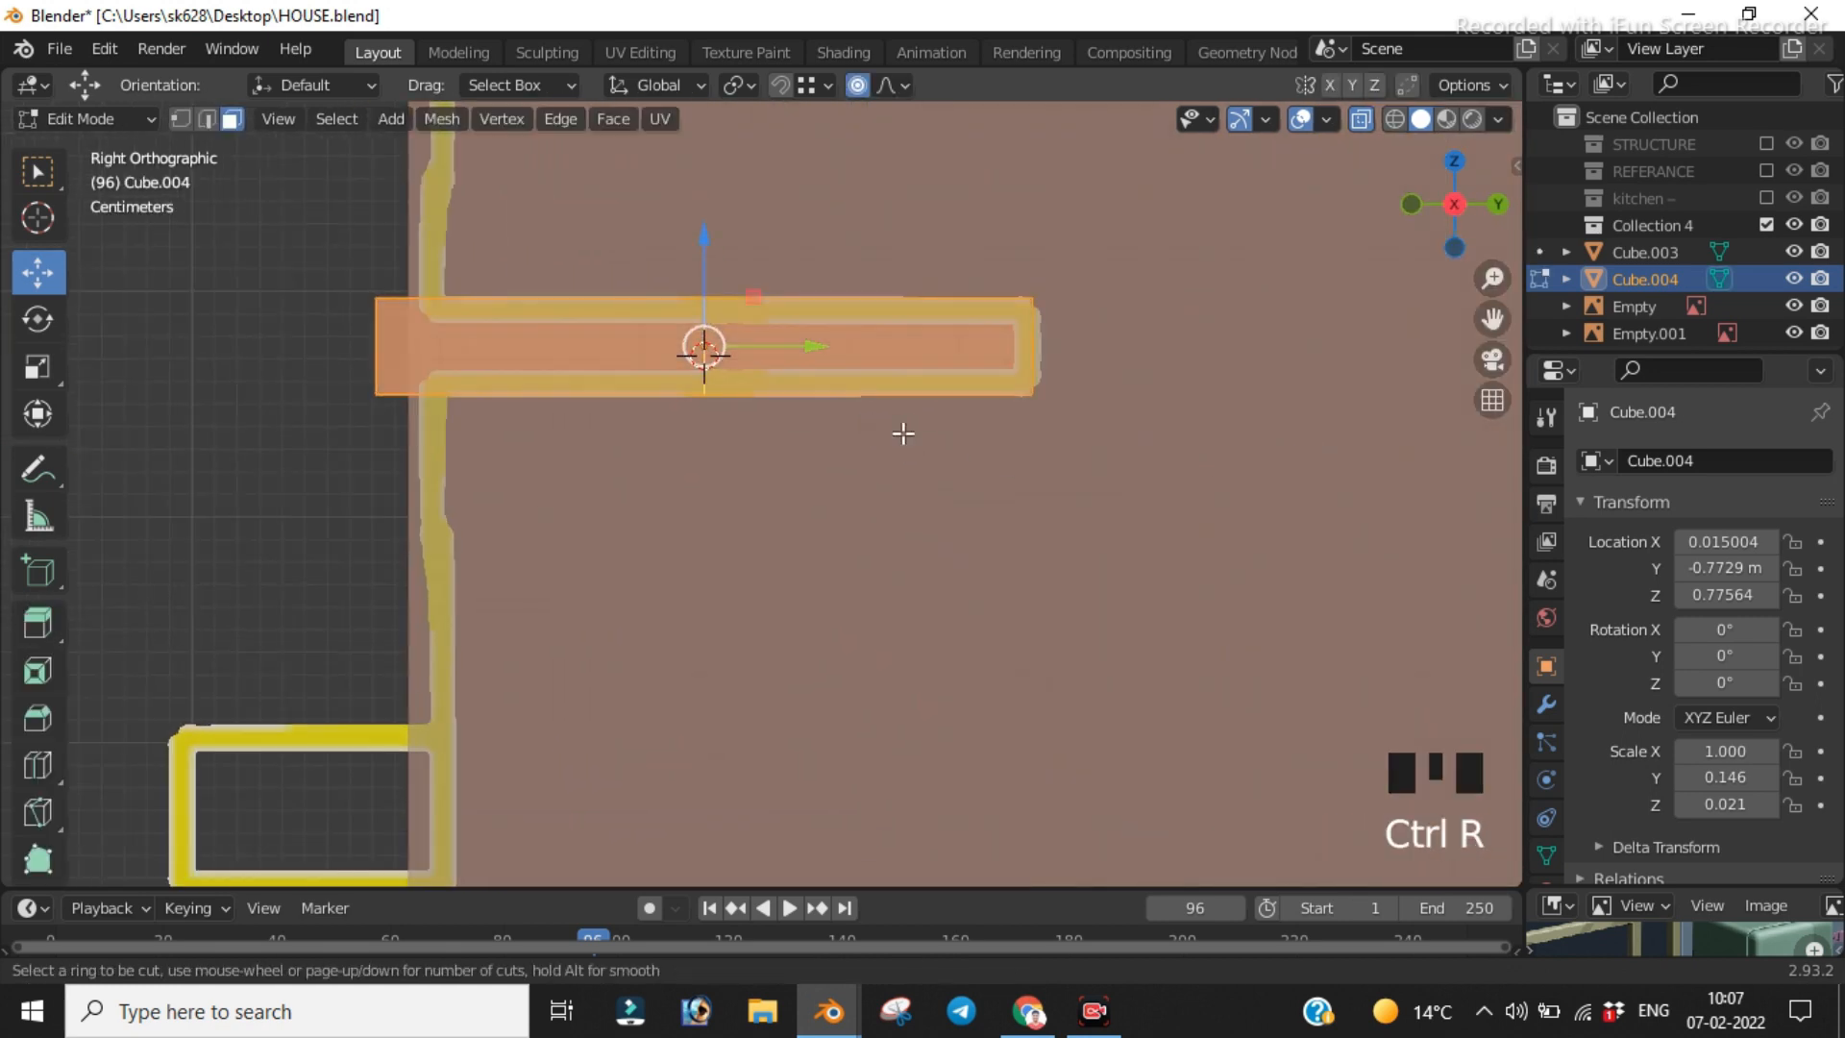
pyautogui.click(707, 378)
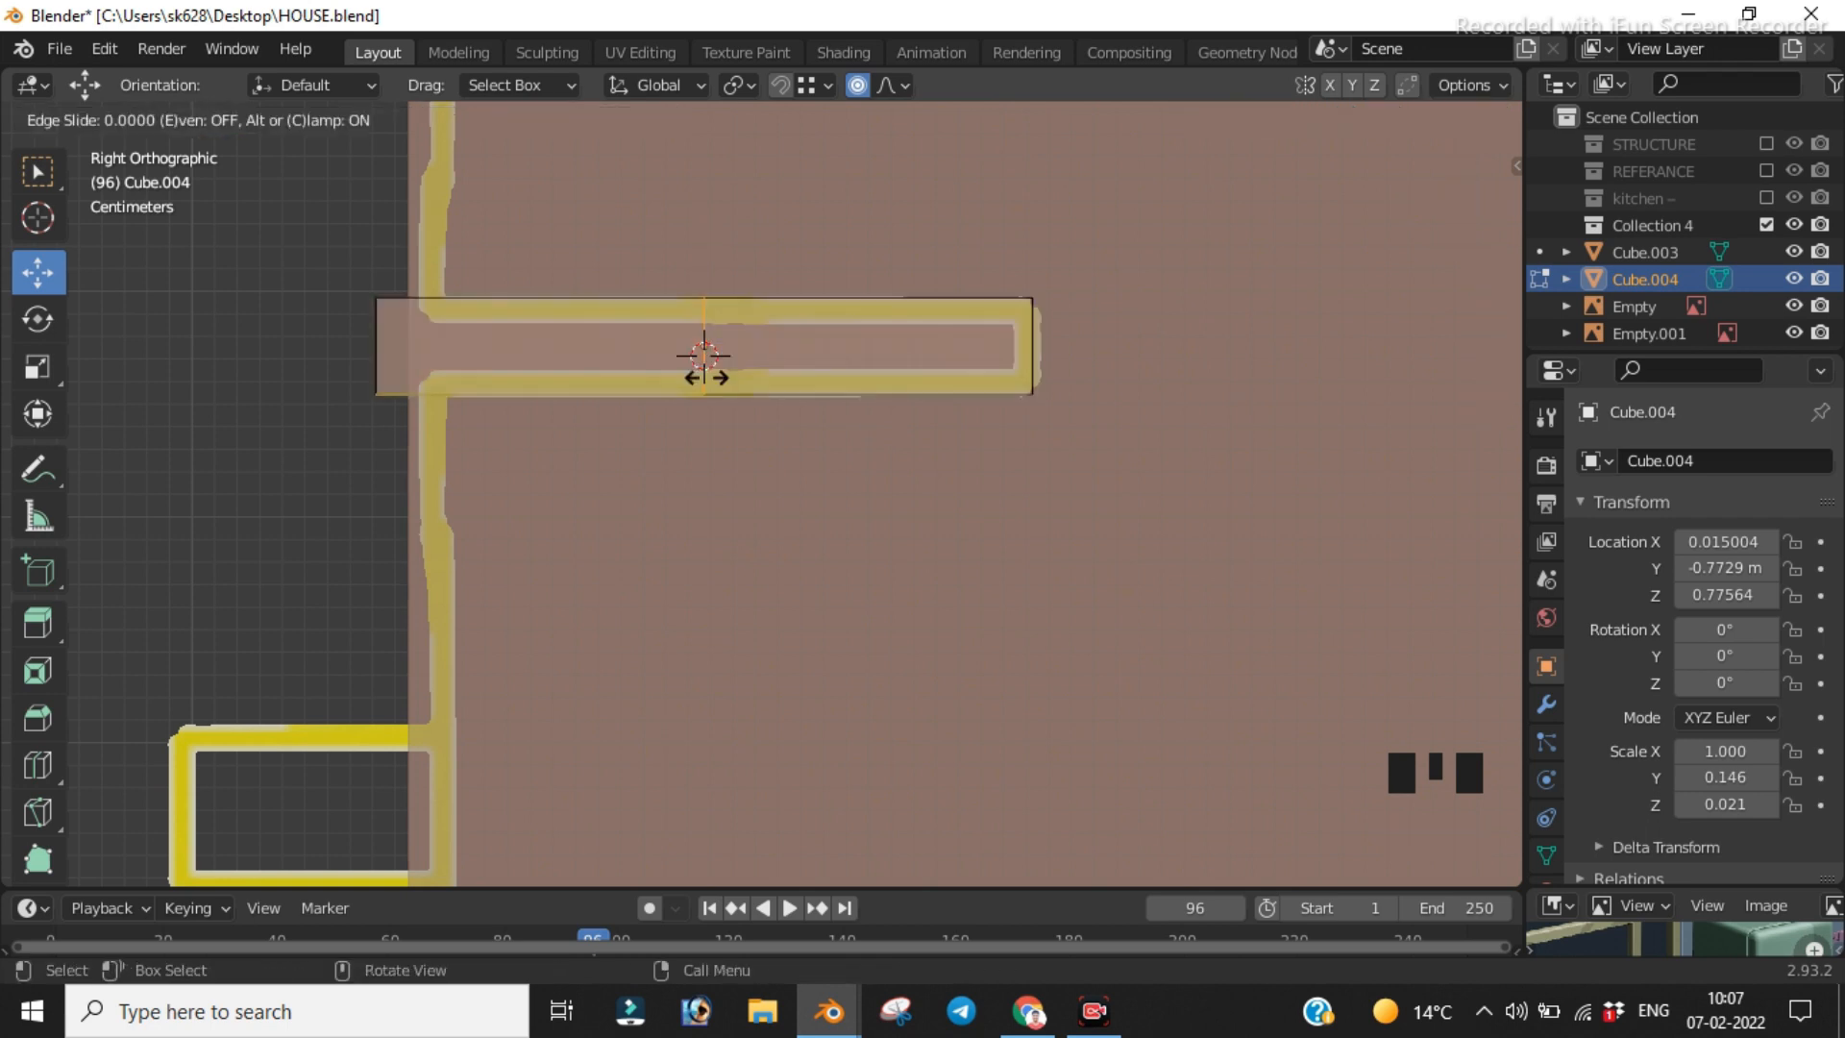
pyautogui.click(918, 400)
pyautogui.scroll(-1, 957, 366)
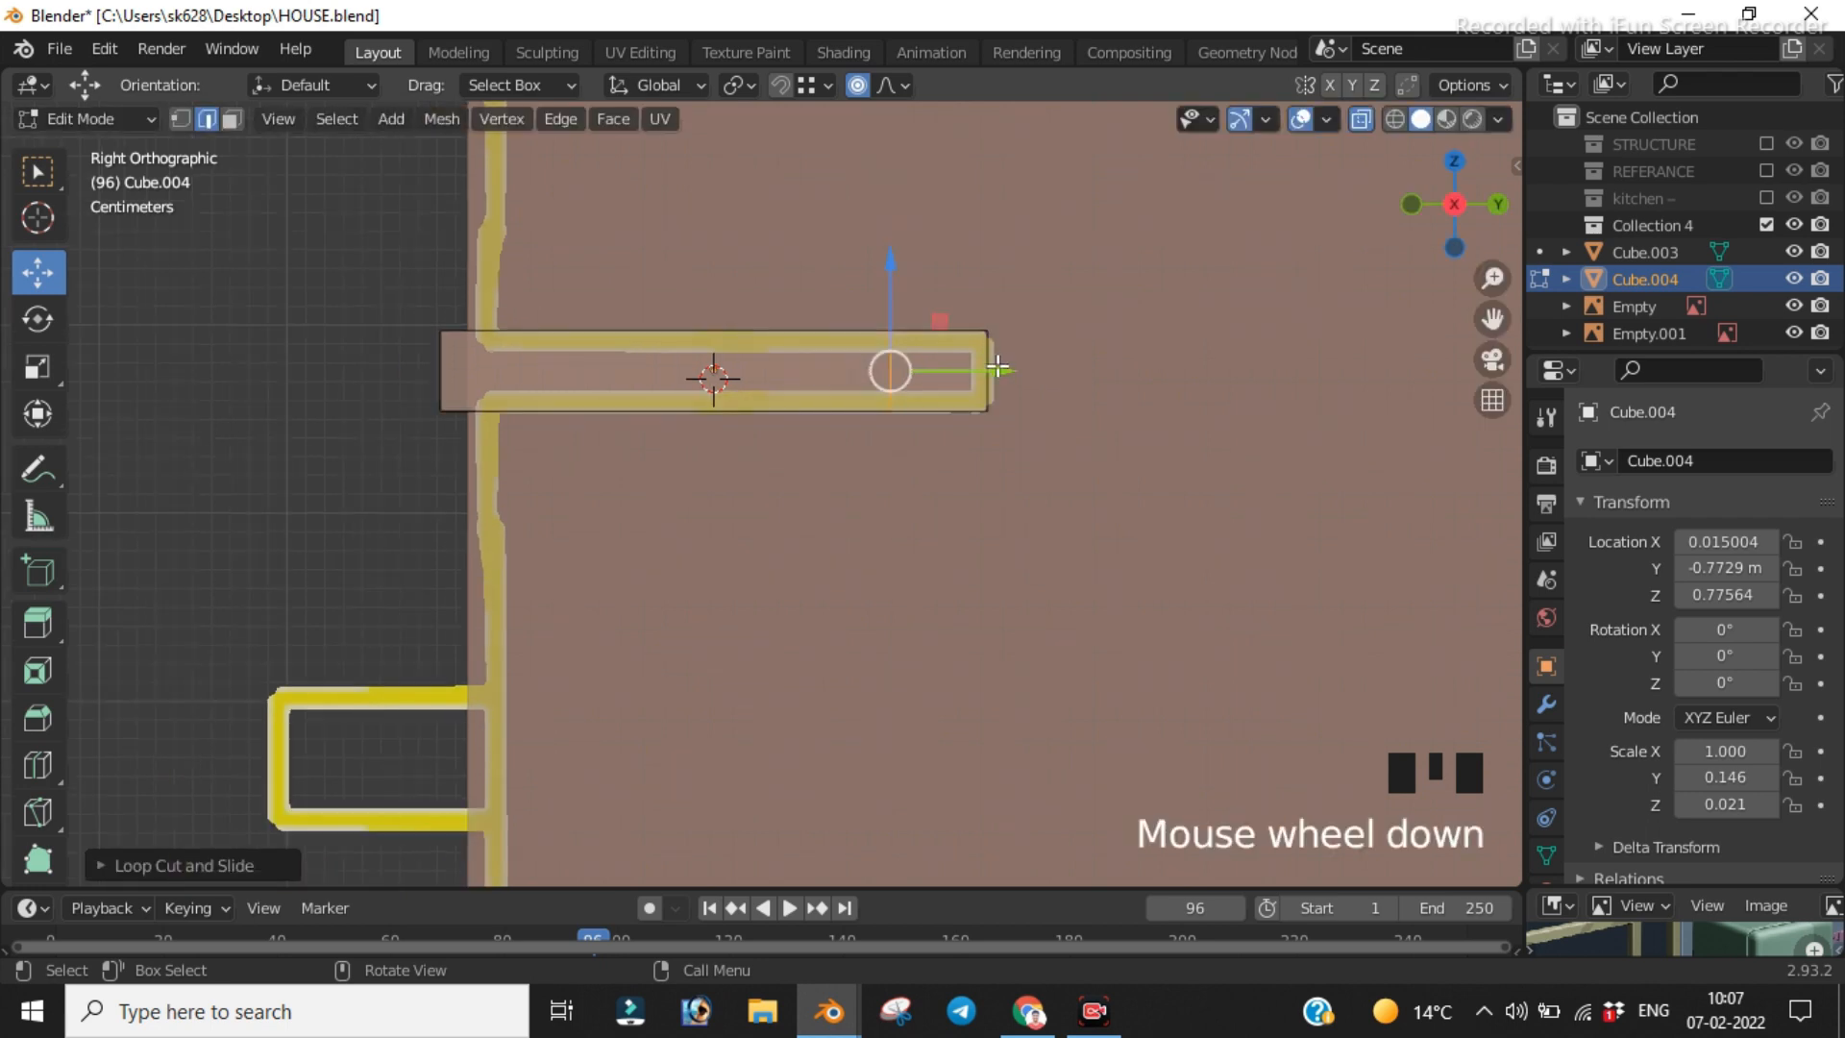
# Step: Extrude the outer faces around the slot block's inner end segment along their normals, past the fridge's edges
pyautogui.press('3')
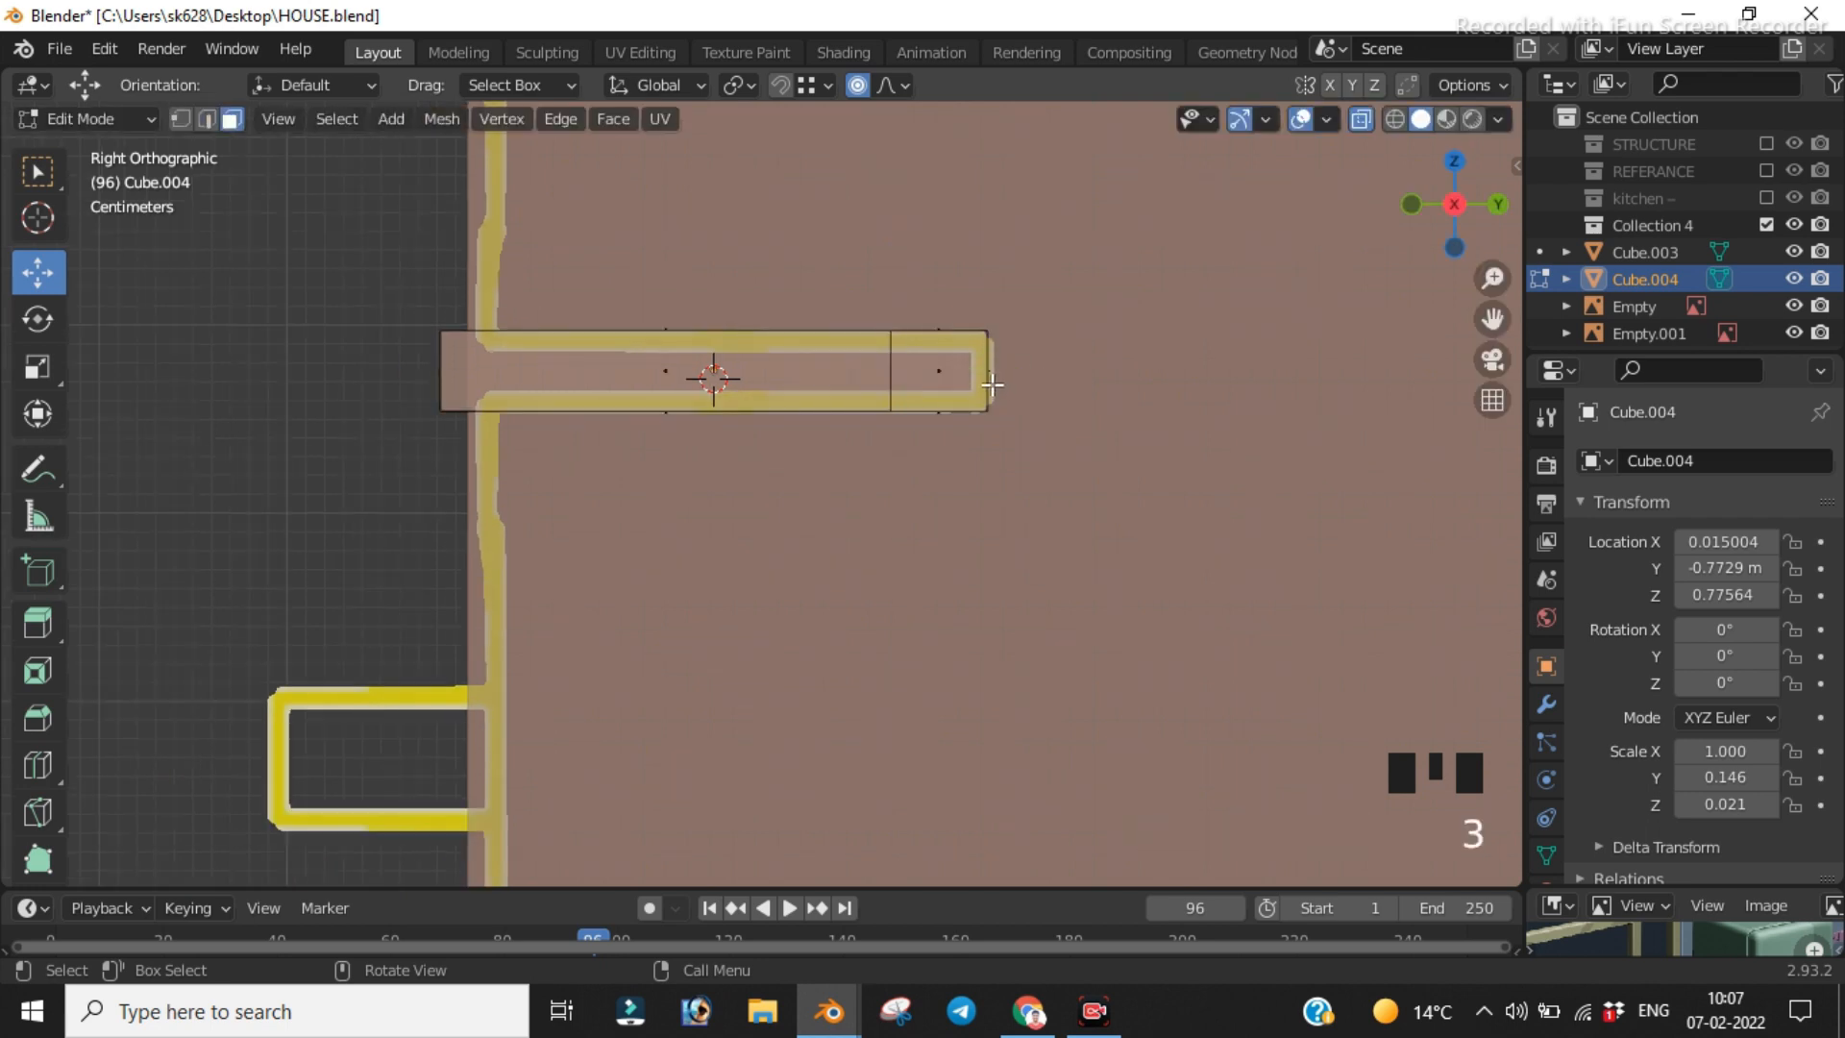
pyautogui.hotkey('alt', 'z')
pyautogui.scroll(-4, 989, 378)
pyautogui.moveTo(989, 379); pyautogui.dragTo(926, 441, button='middle')
pyautogui.scroll(-6, 980, 399)
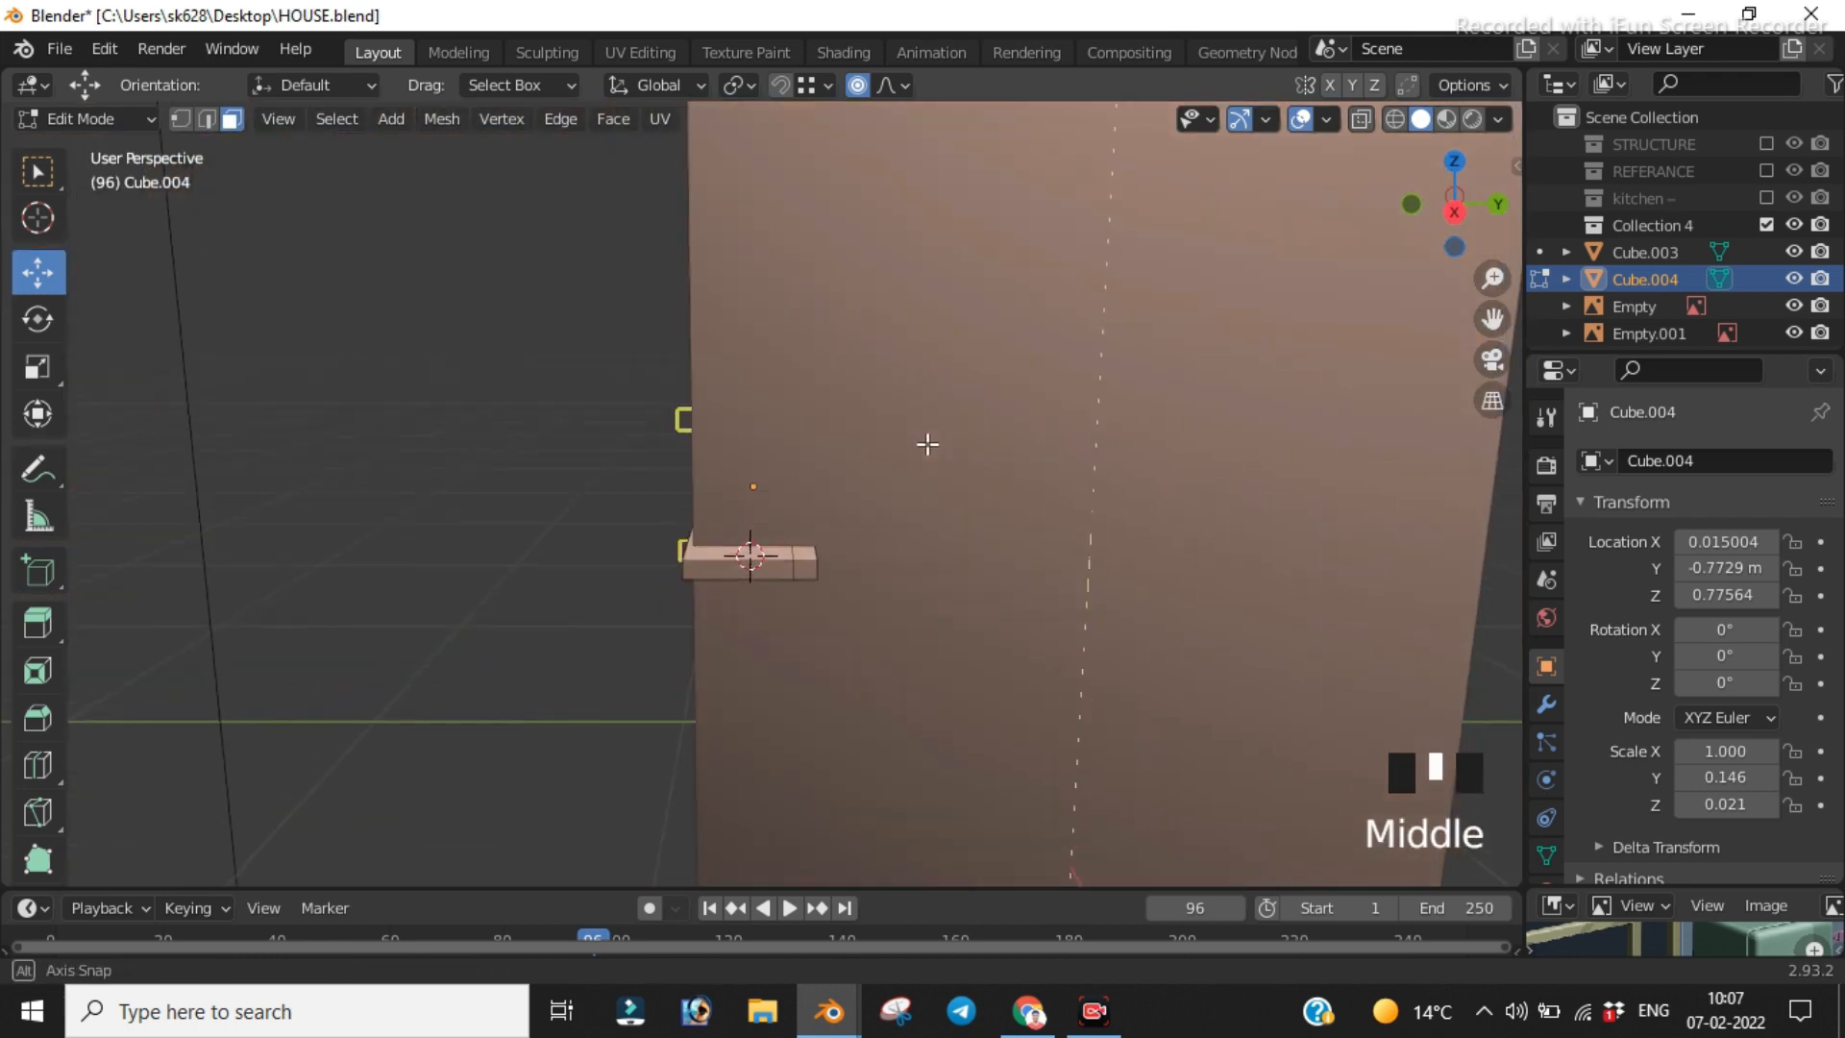
pyautogui.scroll(6, 926, 441)
pyautogui.scroll(-2, 926, 444)
pyautogui.keyDown('shift'); pyautogui.moveTo(1048, 629); pyautogui.dragTo(902, 362, button='middle'); pyautogui.keyUp('shift')
pyautogui.keyDown('shift'); pyautogui.click(934, 473); pyautogui.keyUp('shift')
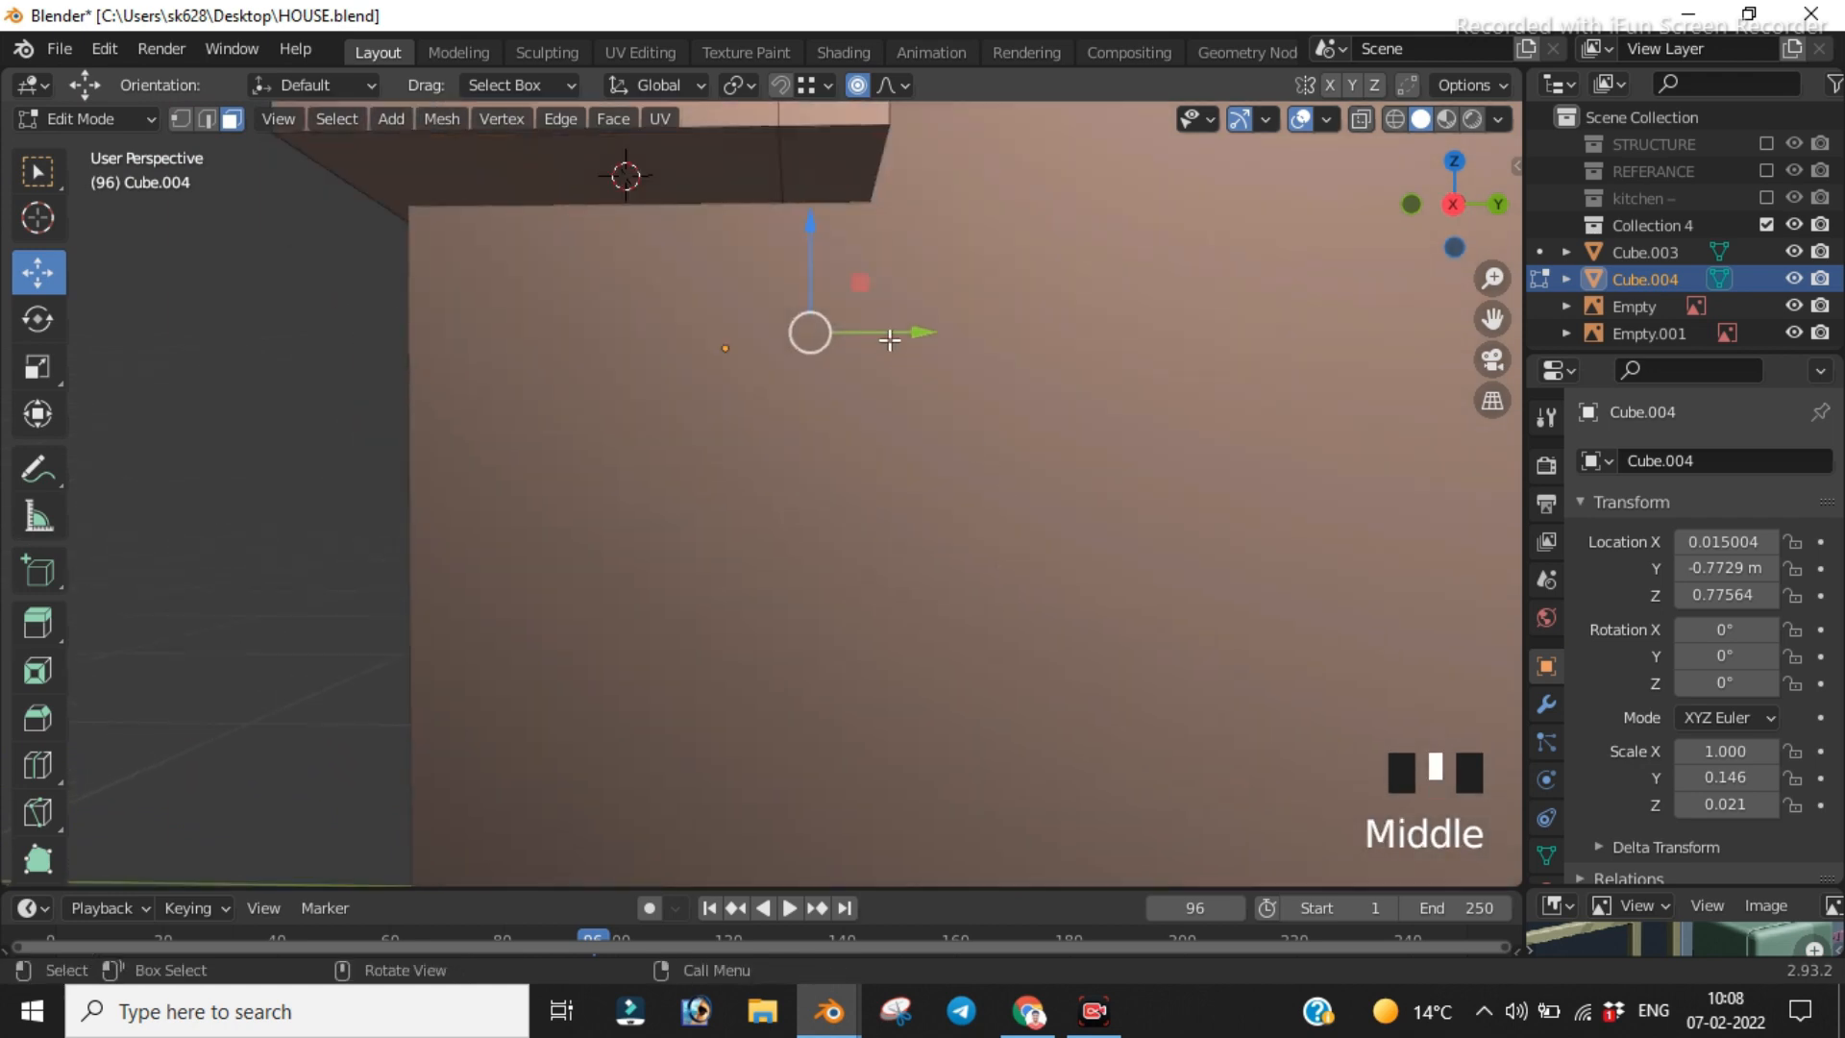
pyautogui.keyDown('shift'); pyautogui.click(856, 177); pyautogui.keyUp('shift')
pyautogui.scroll(-2, 903, 317)
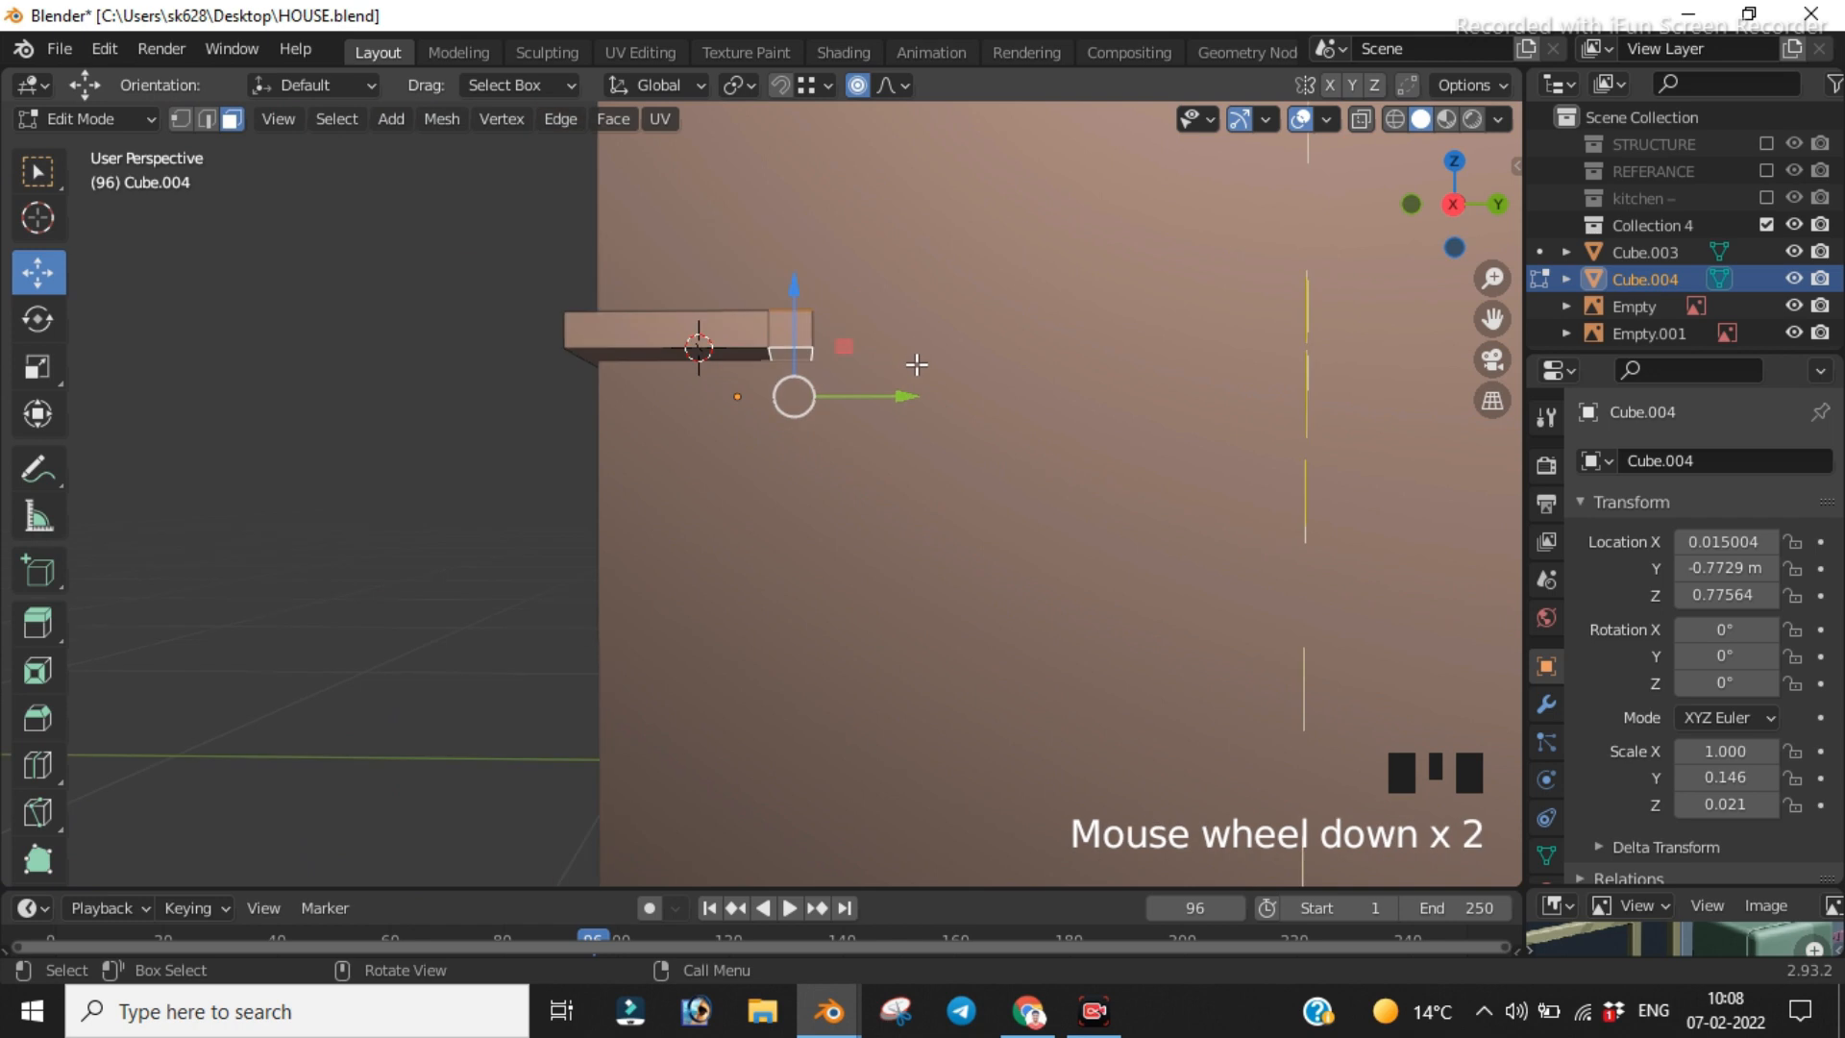
pyautogui.scroll(-1, 1016, 421)
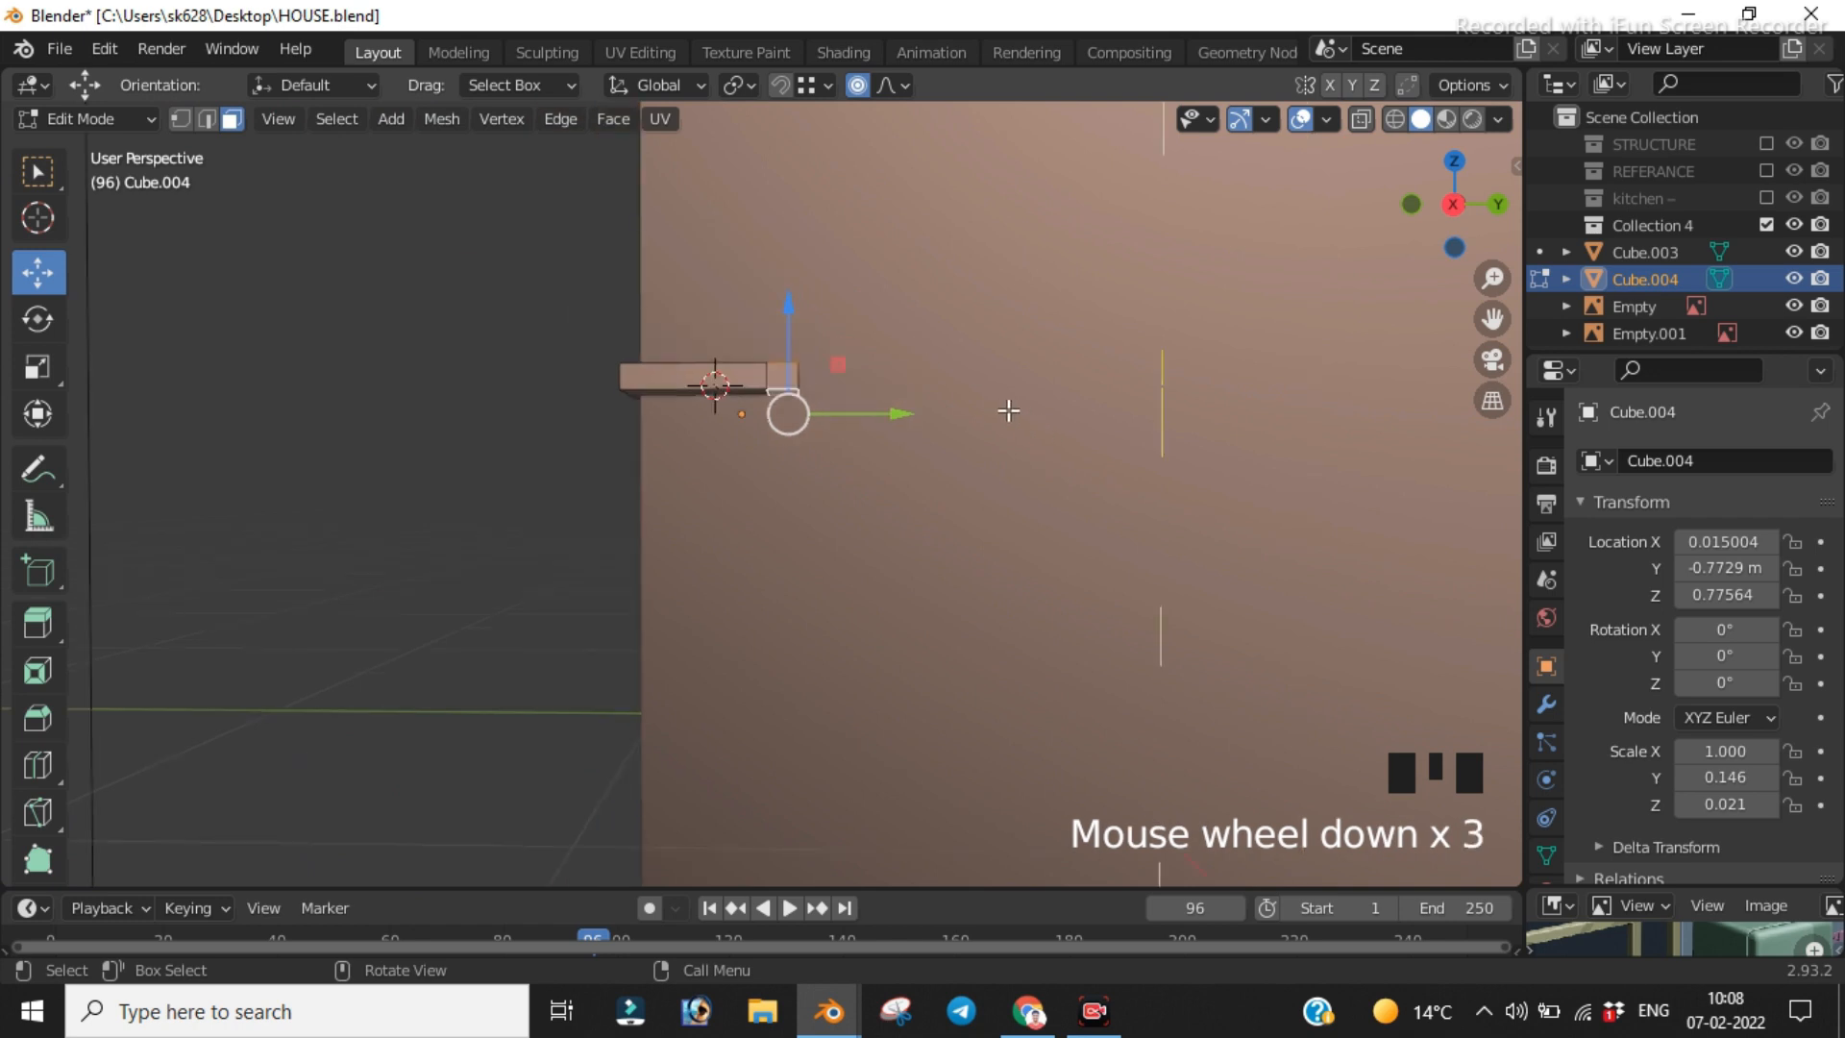
pyautogui.scroll(1, 1008, 410)
pyautogui.scroll(-3, 1008, 410)
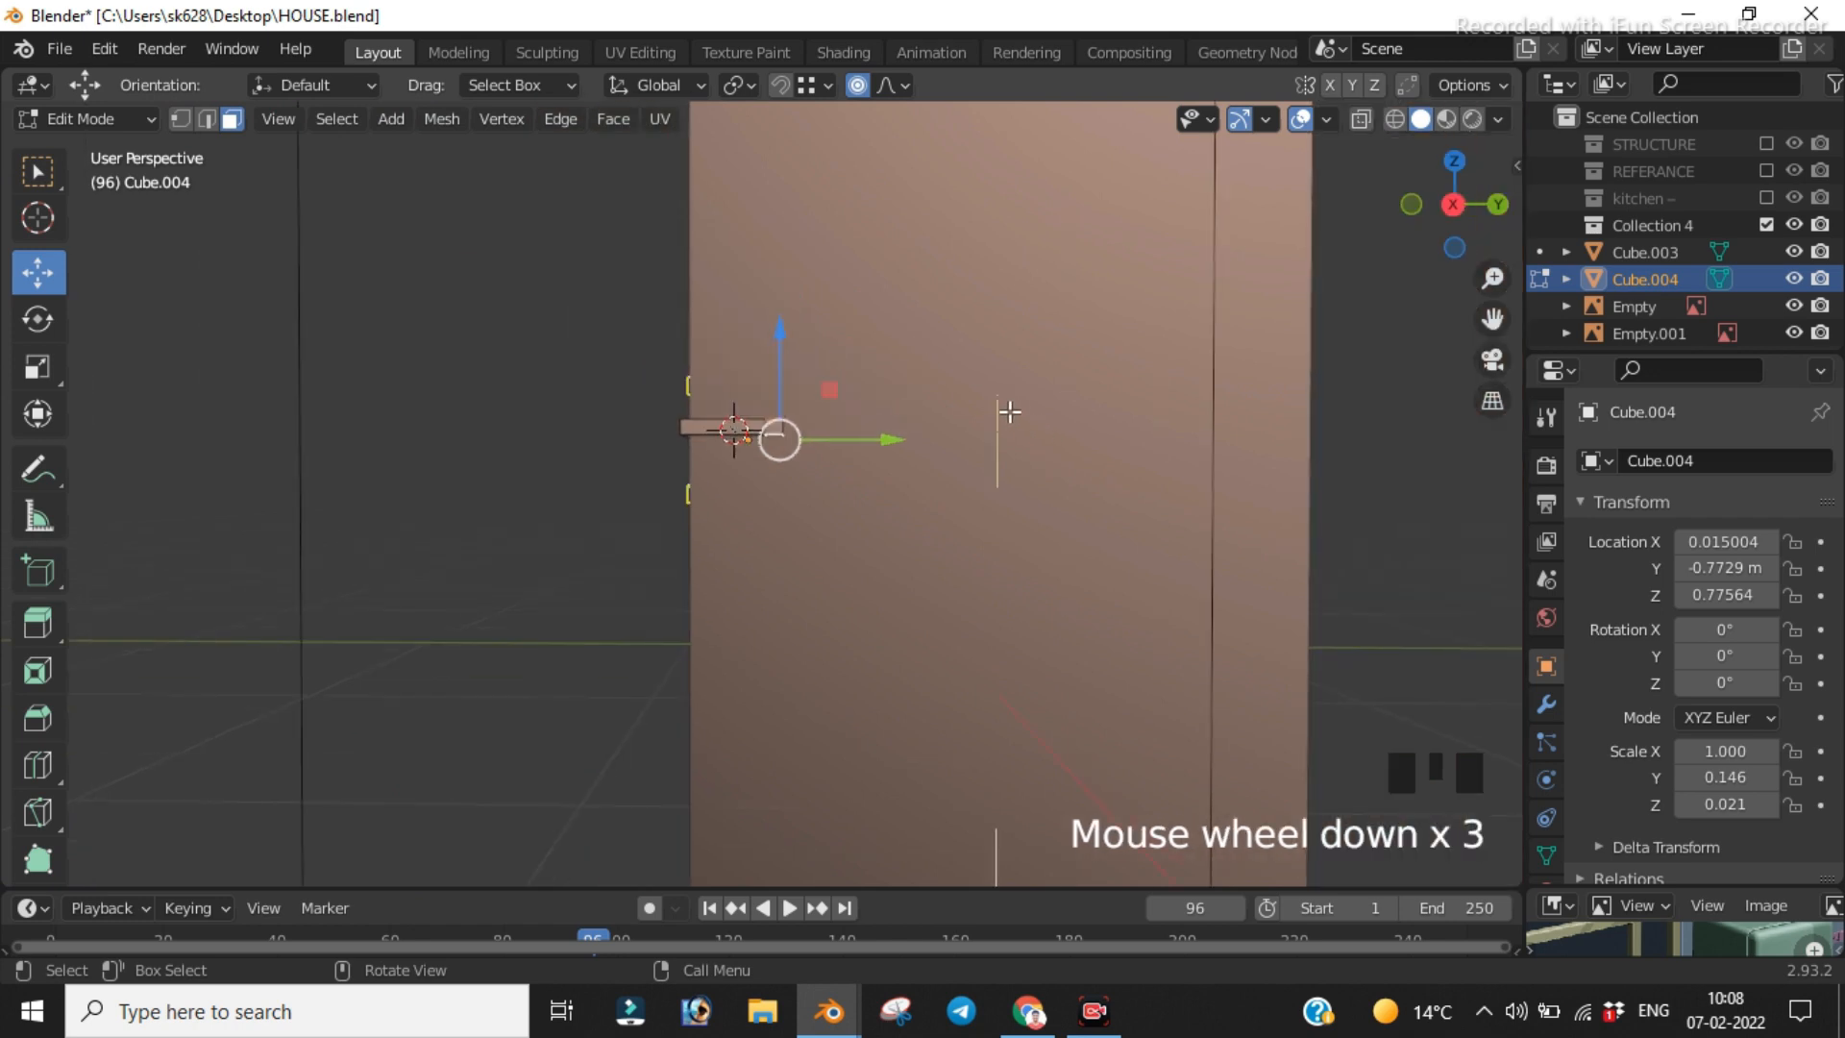
pyautogui.press('KP_1')
pyautogui.press('KP_3')
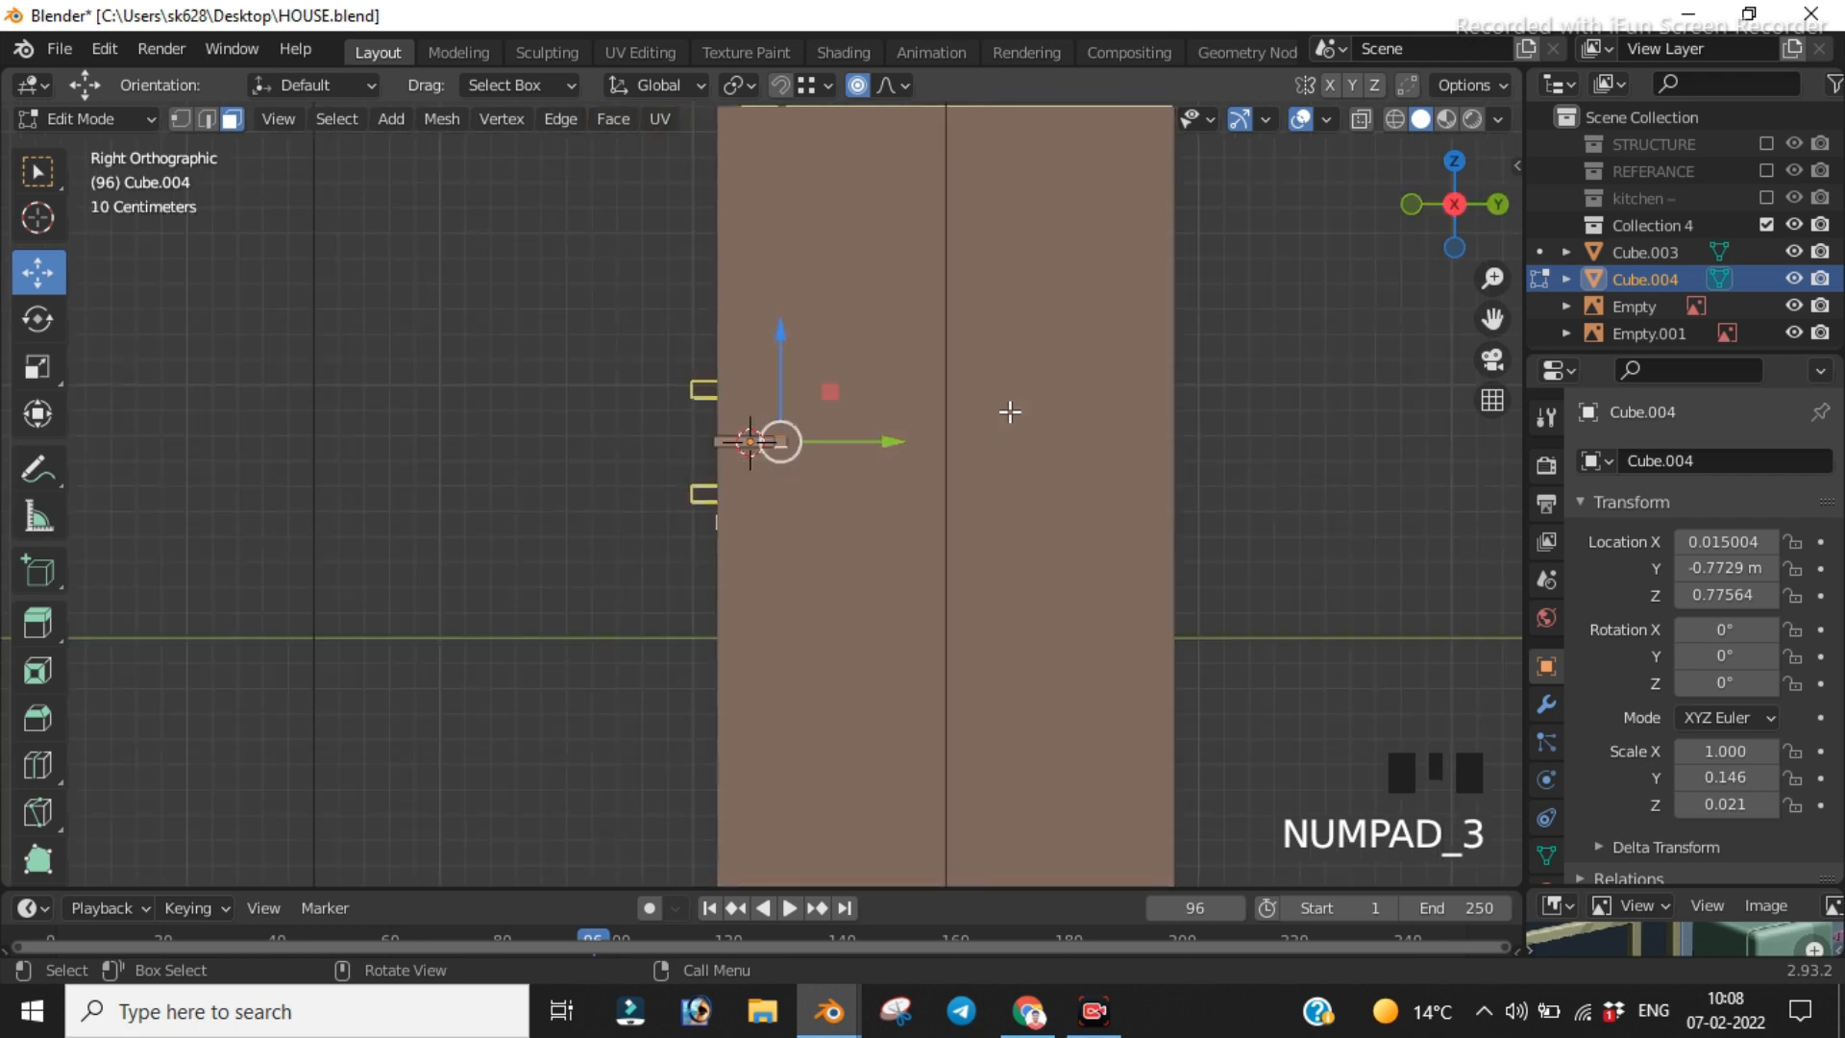
pyautogui.scroll(-4, 1013, 404)
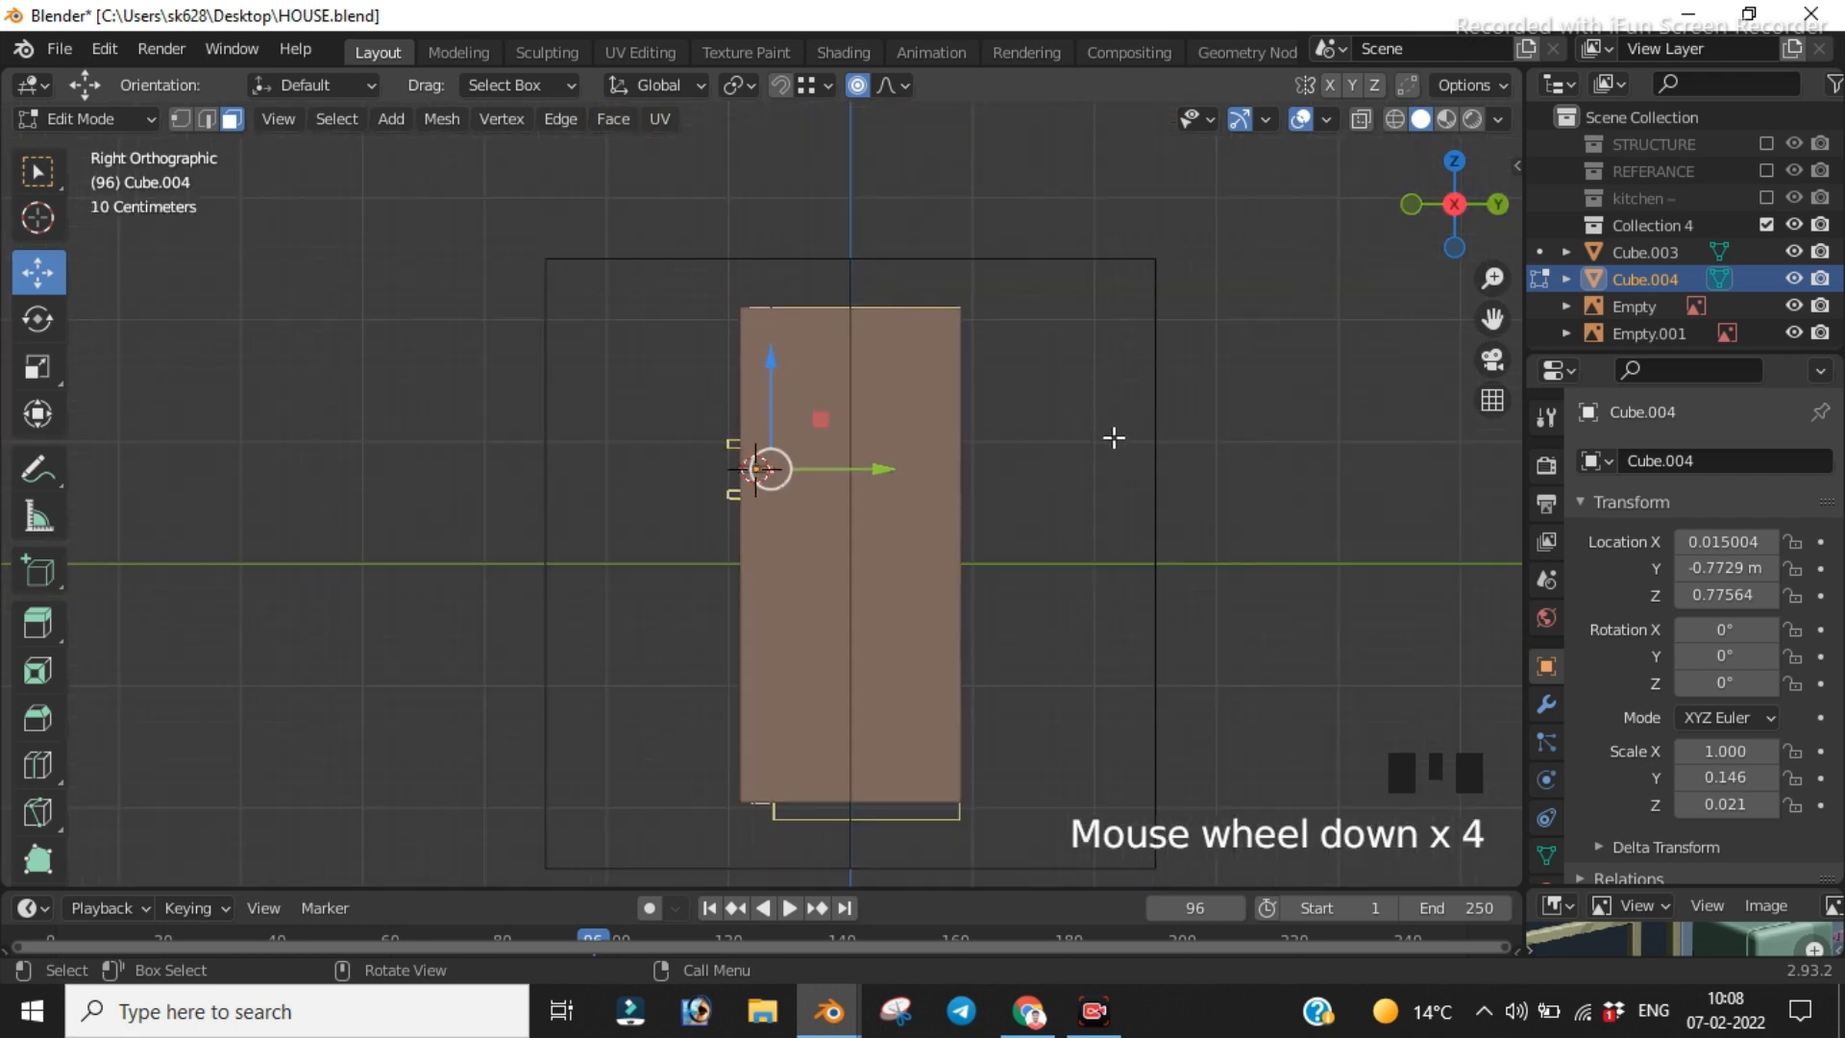
pyautogui.scroll(6, 1009, 498)
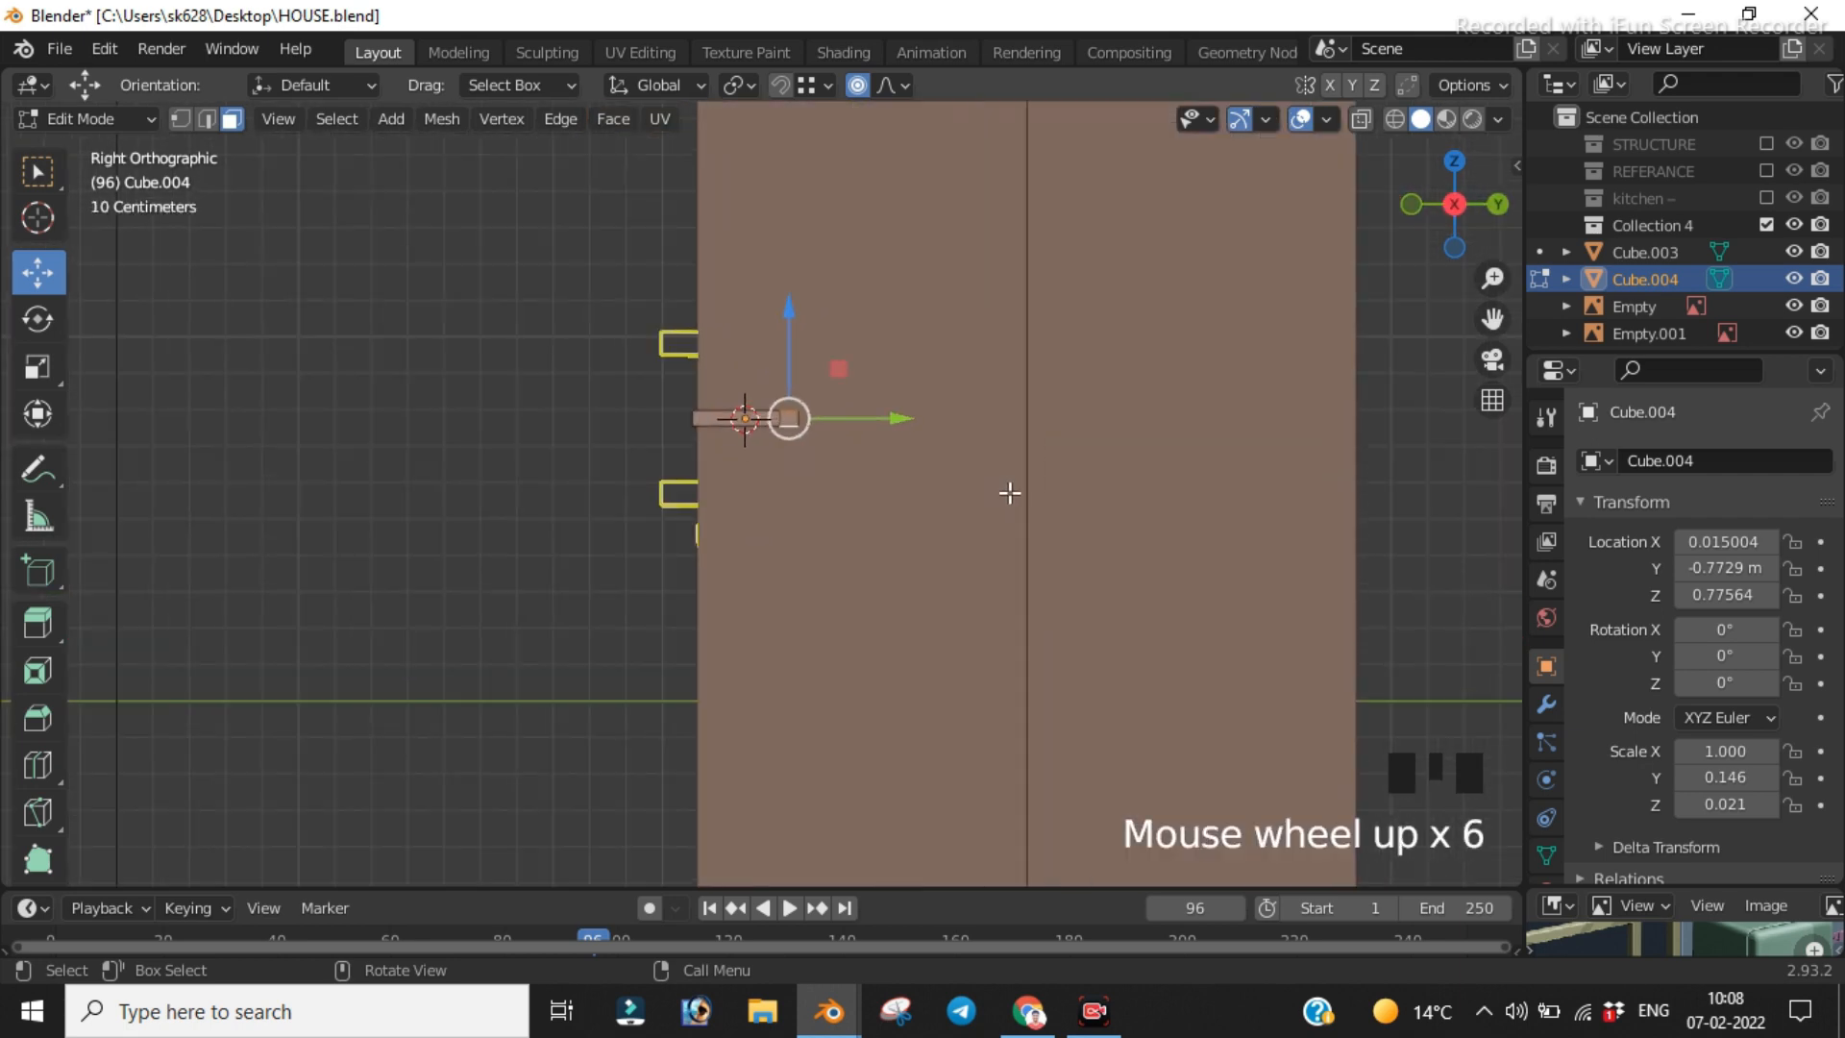
pyautogui.hotkey('alt', 'e')
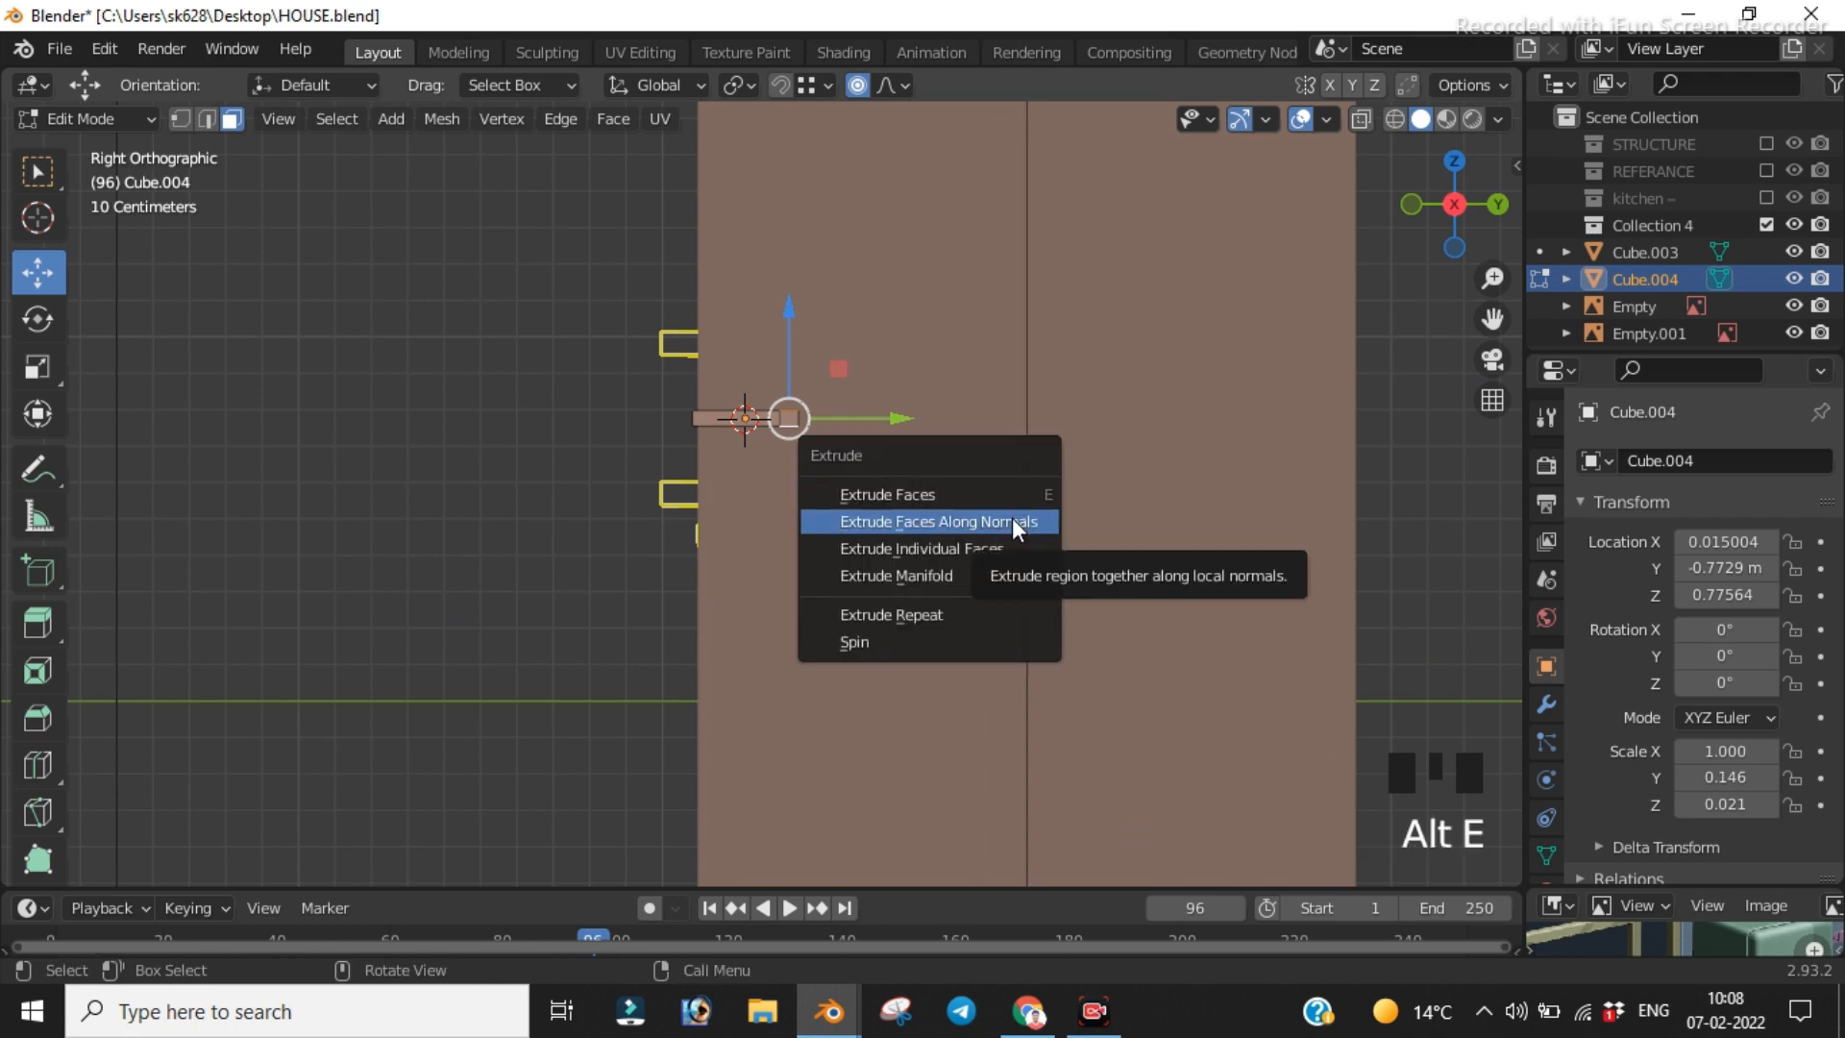
pyautogui.click(1012, 521)
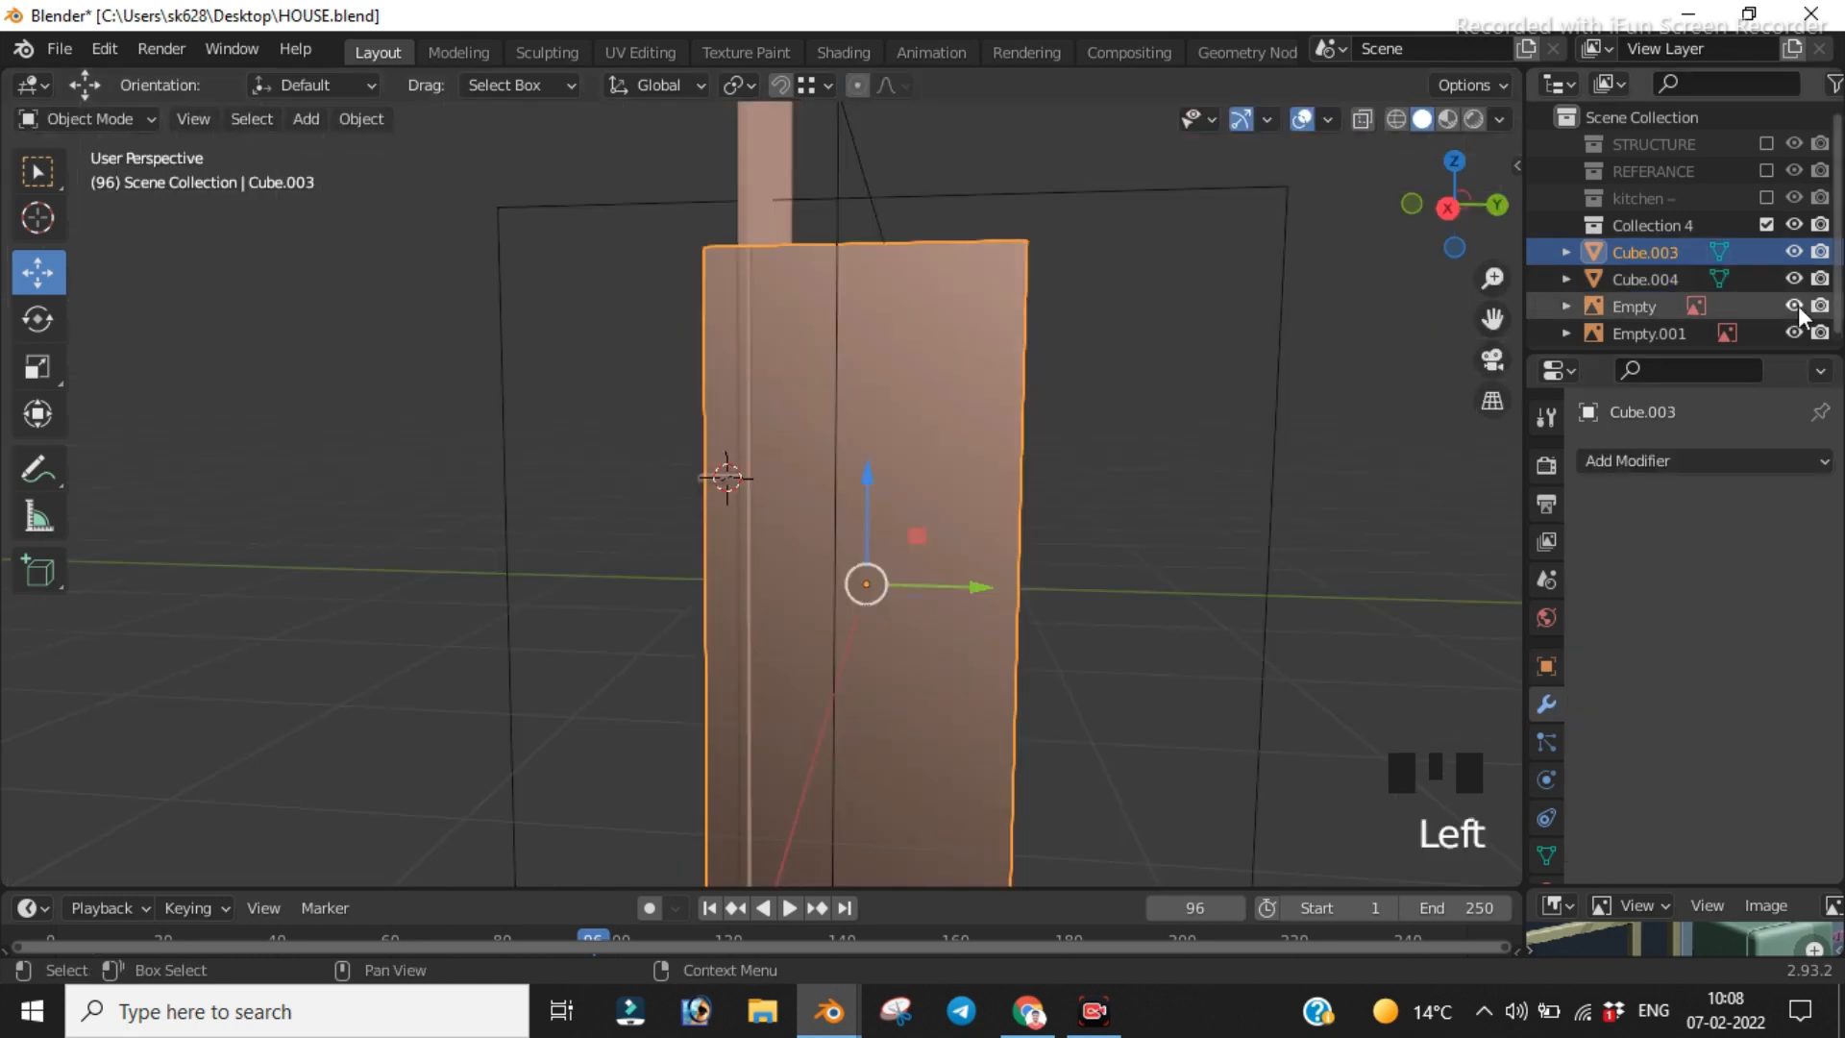
# Step: Hide both reference images, Empty and Empty.001, in the viewport
pyautogui.click(1794, 305)
pyautogui.click(1792, 333)
pyautogui.scroll(-3, 1034, 492)
pyautogui.scroll(2, 1057, 493)
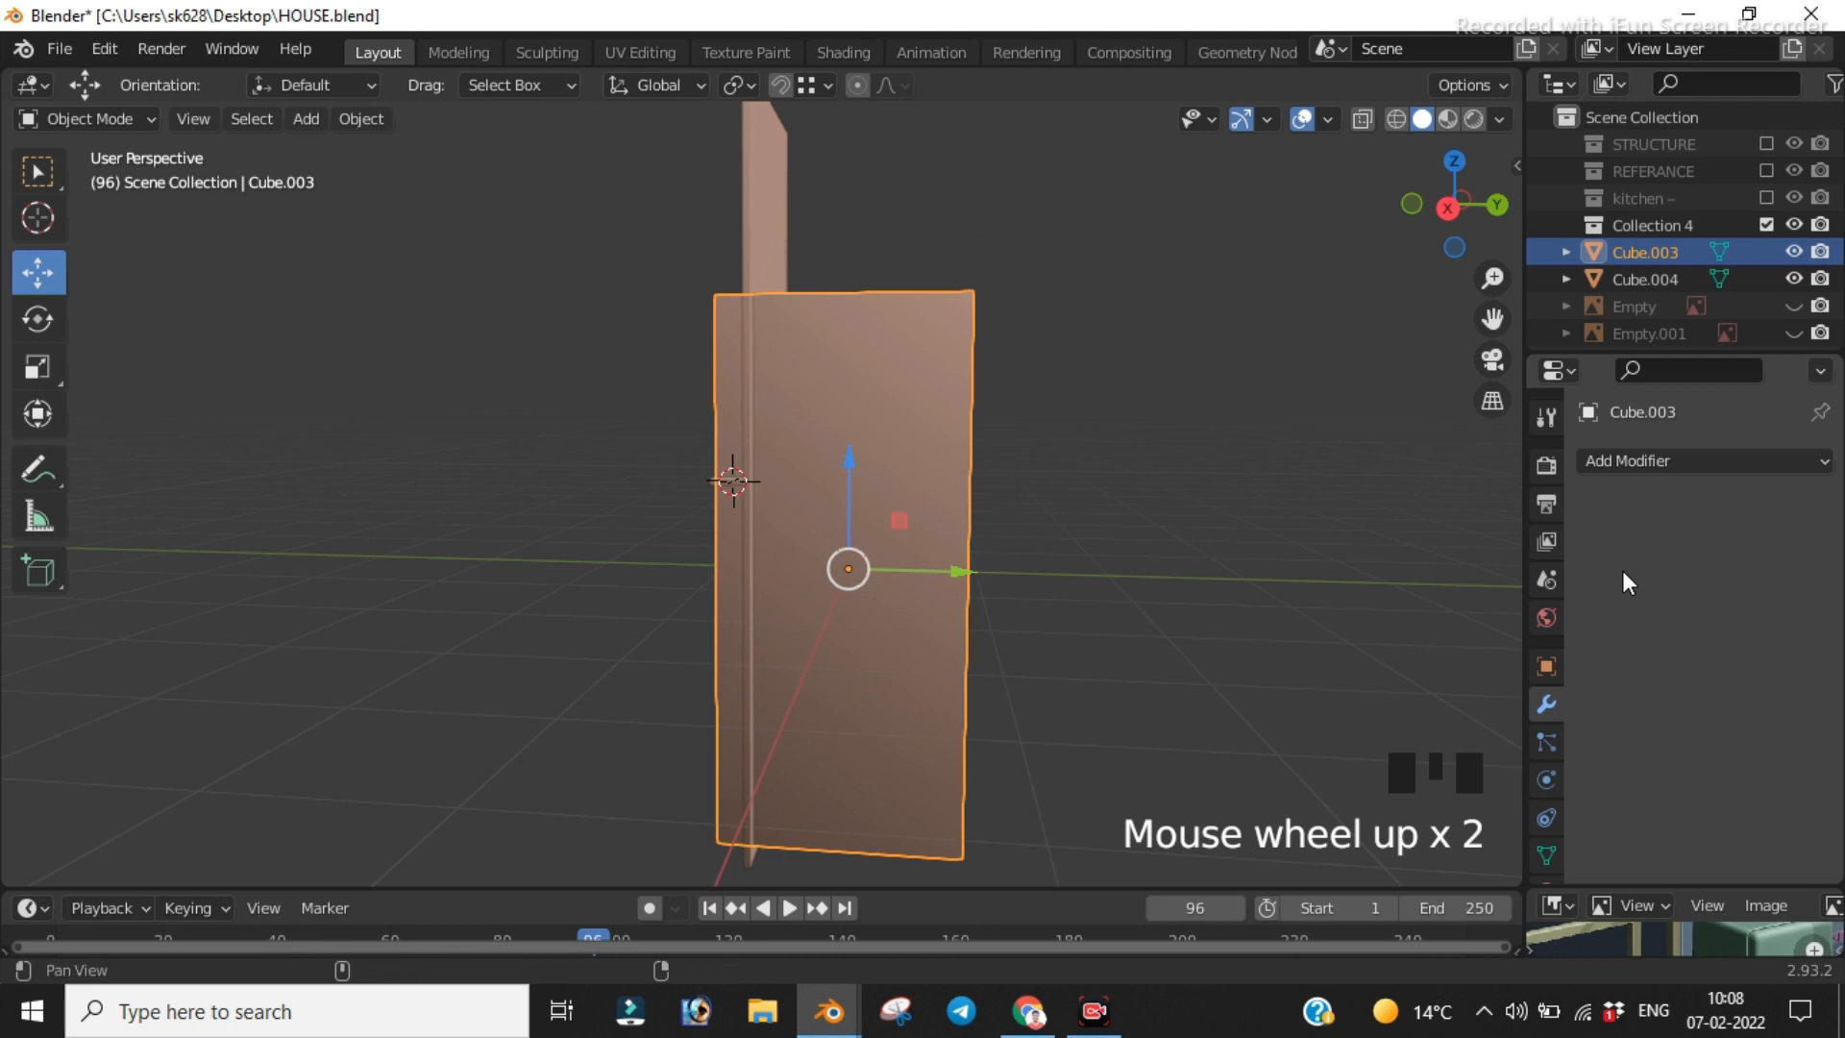
# Step: Add a Boolean modifier set to Difference on the fridge body, using the T-shaped cutter as its object
pyautogui.hotkey('alt', 'z')
pyautogui.moveTo(1266, 604); pyautogui.dragTo(1631, 577, button='middle')
pyautogui.click(1688, 465)
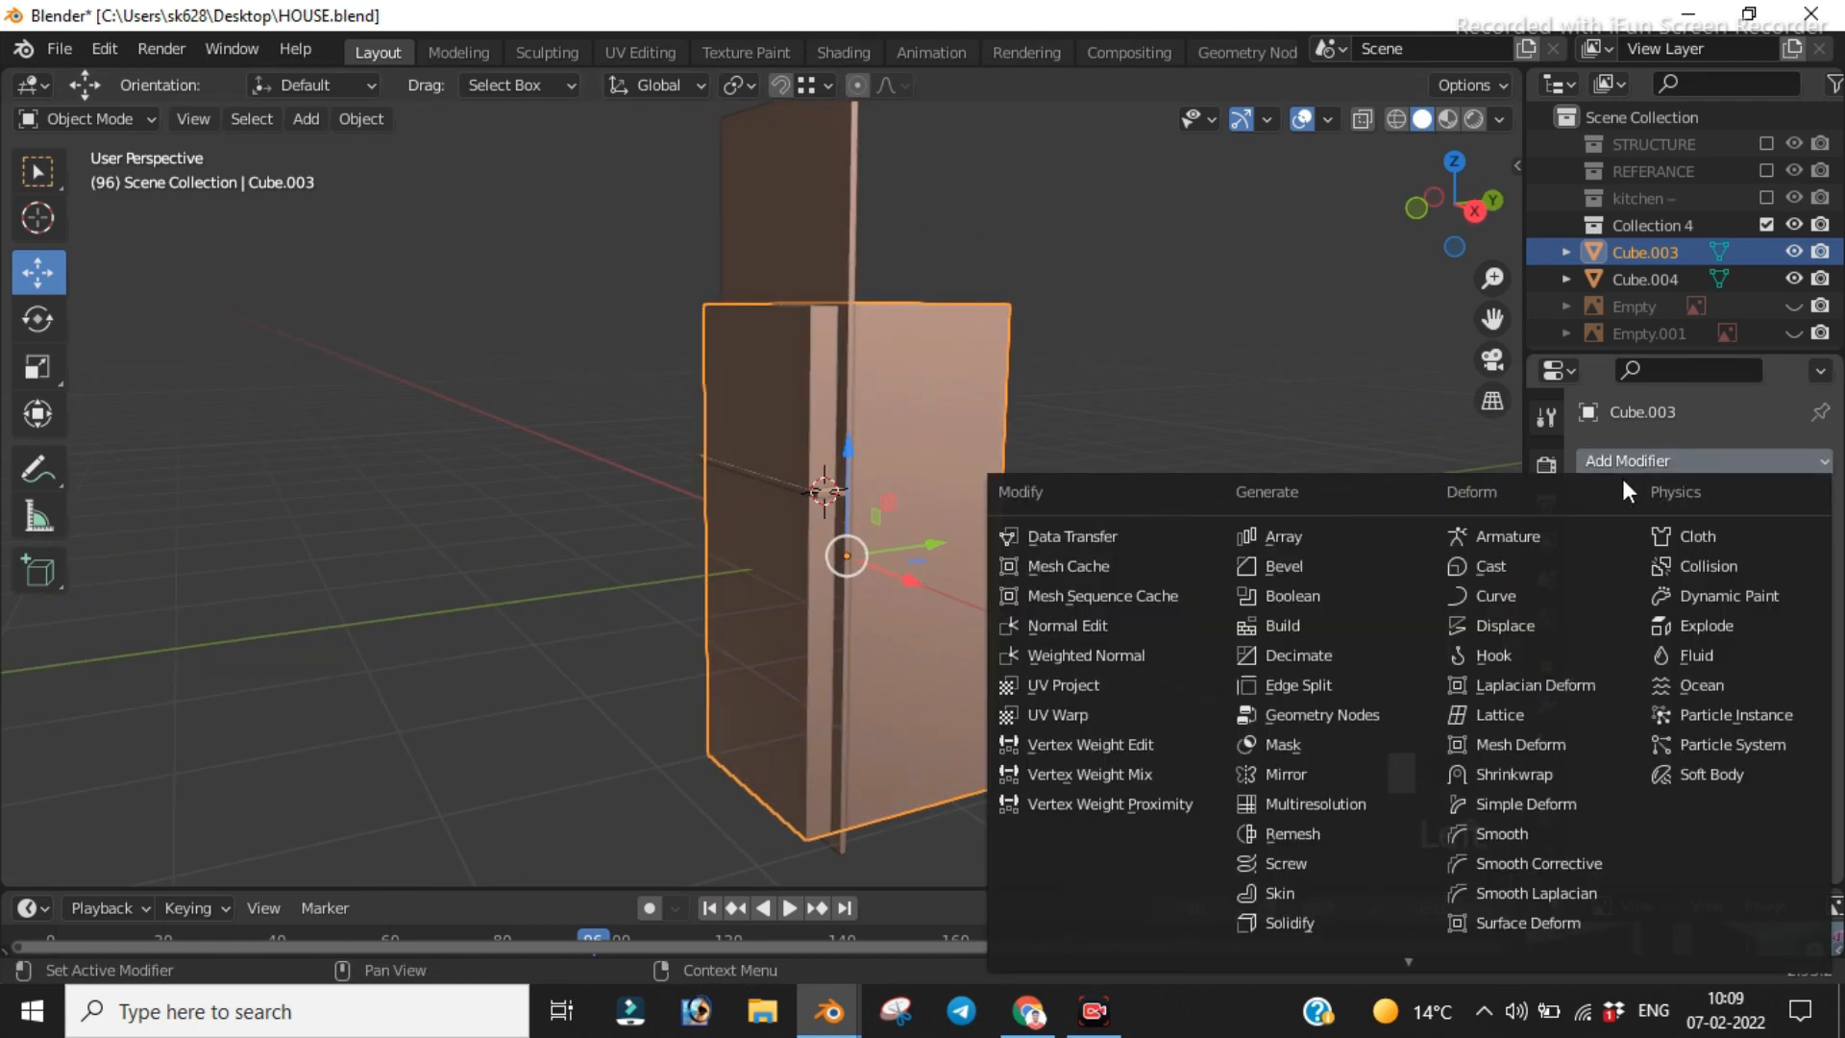
pyautogui.click(1307, 596)
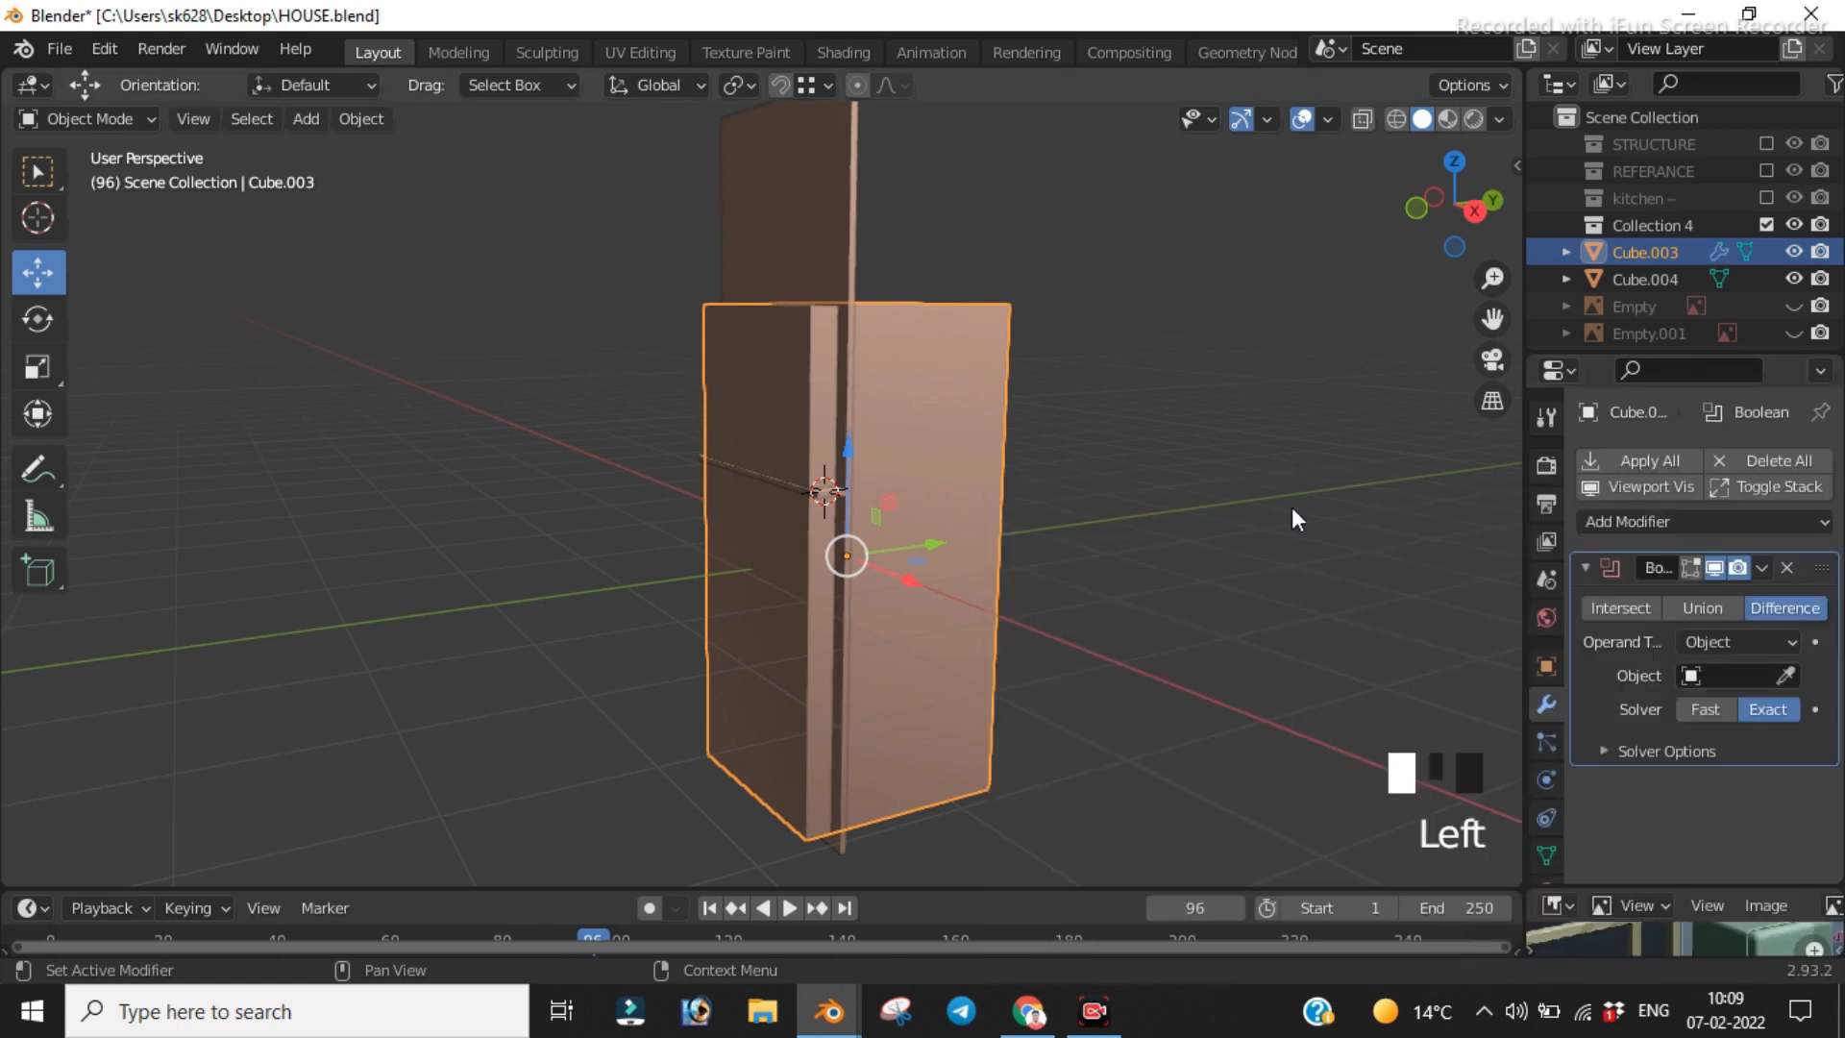
pyautogui.click(1785, 675)
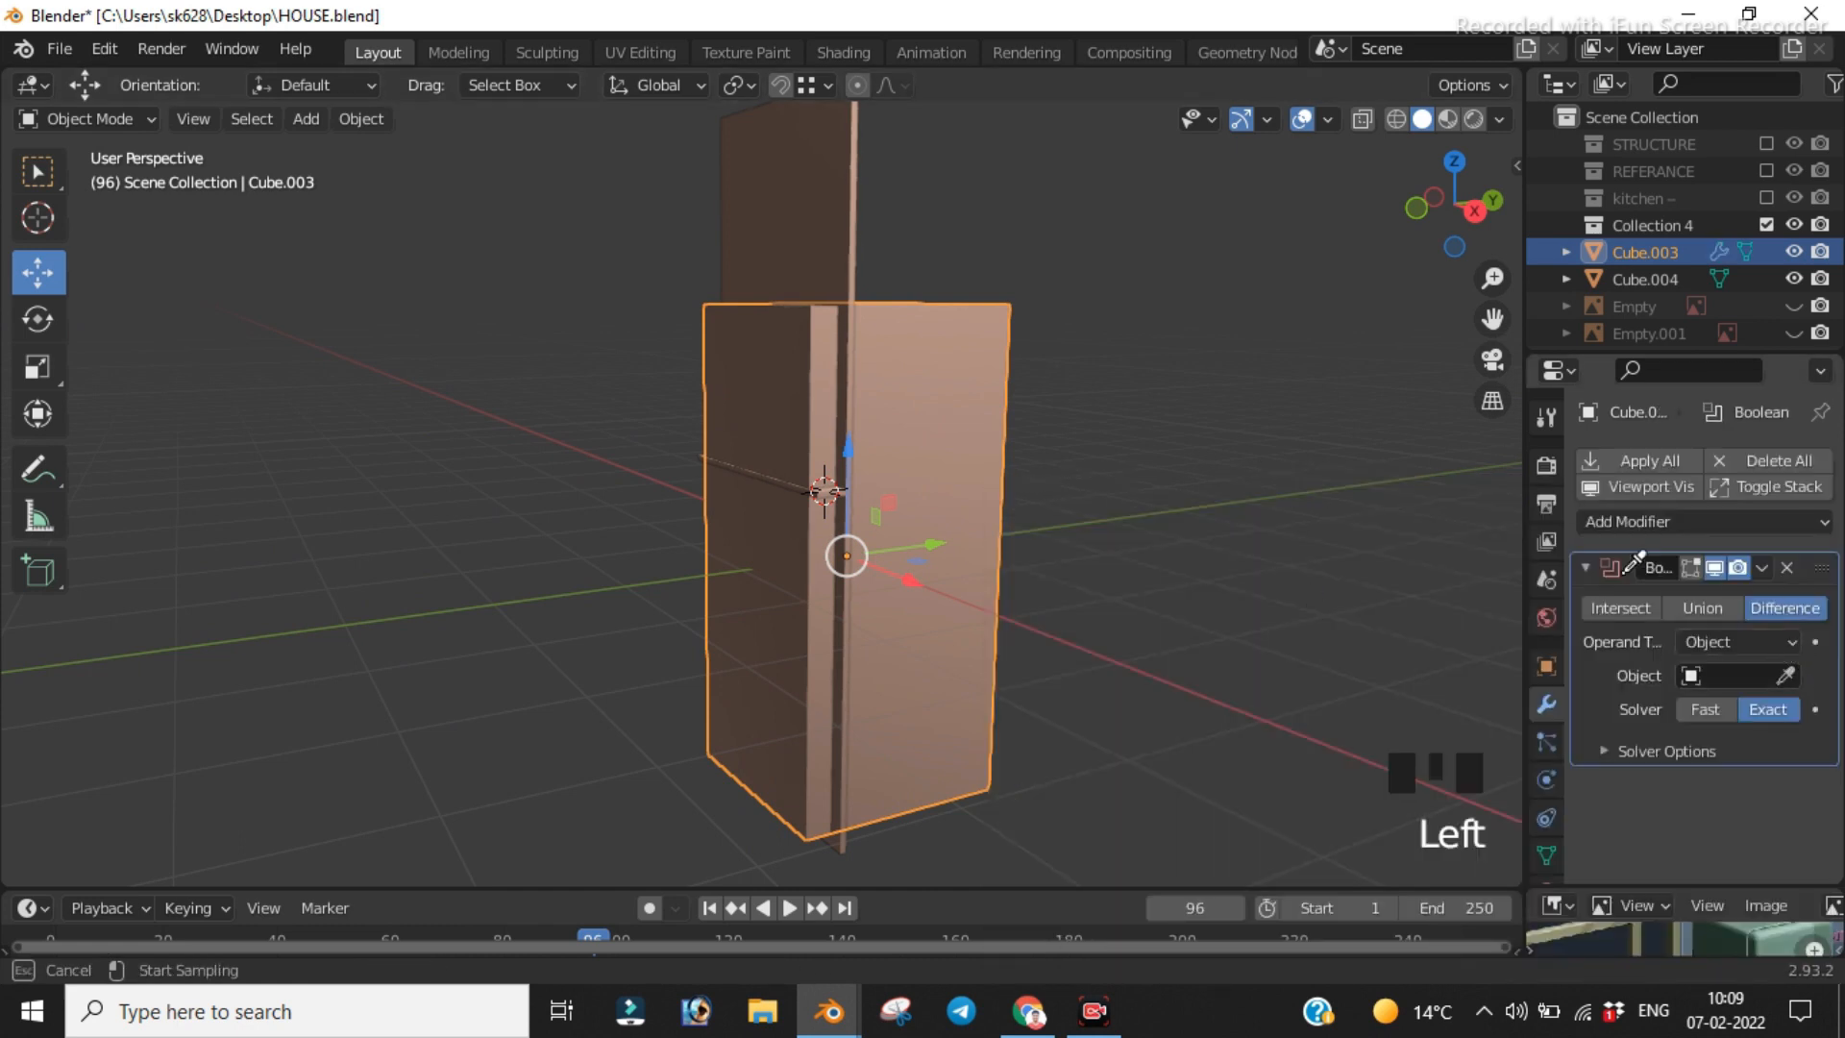
pyautogui.click(846, 188)
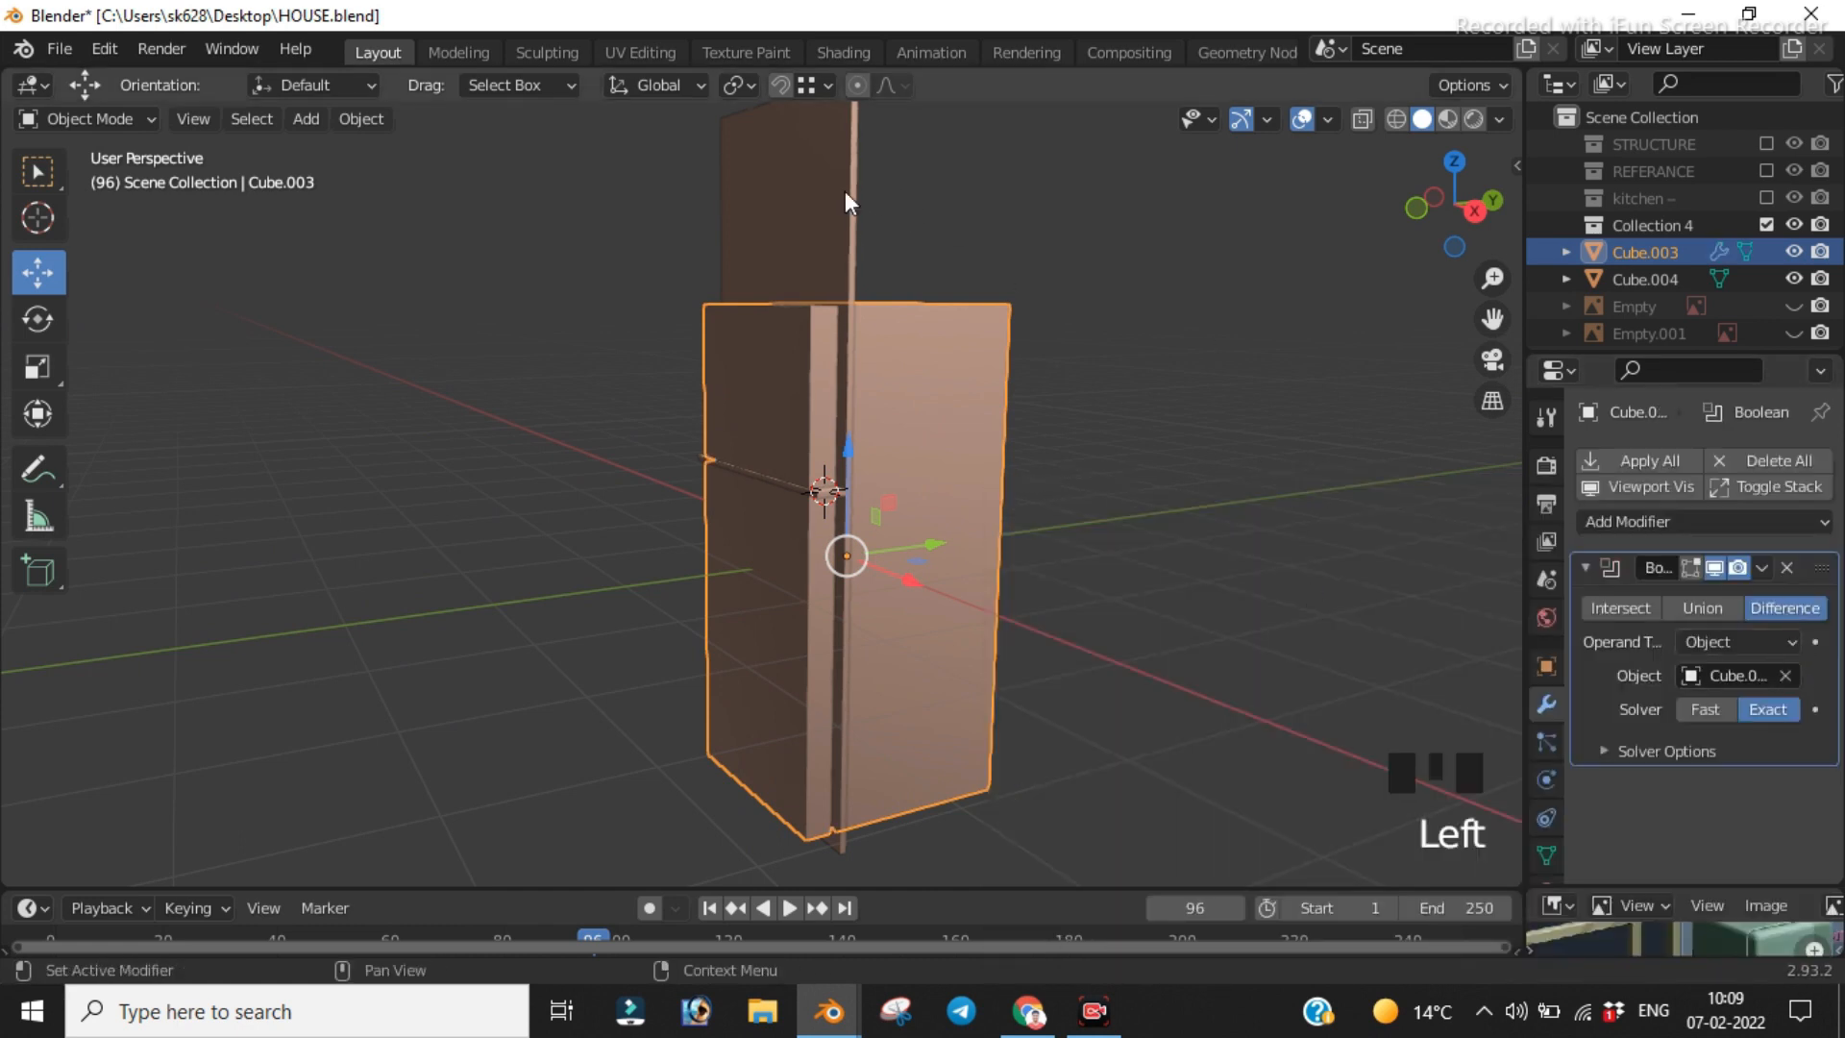
# Step: Apply the fridge body's Boolean modifier and hide the T-shaped cutter in the viewport
pyautogui.click(1624, 469)
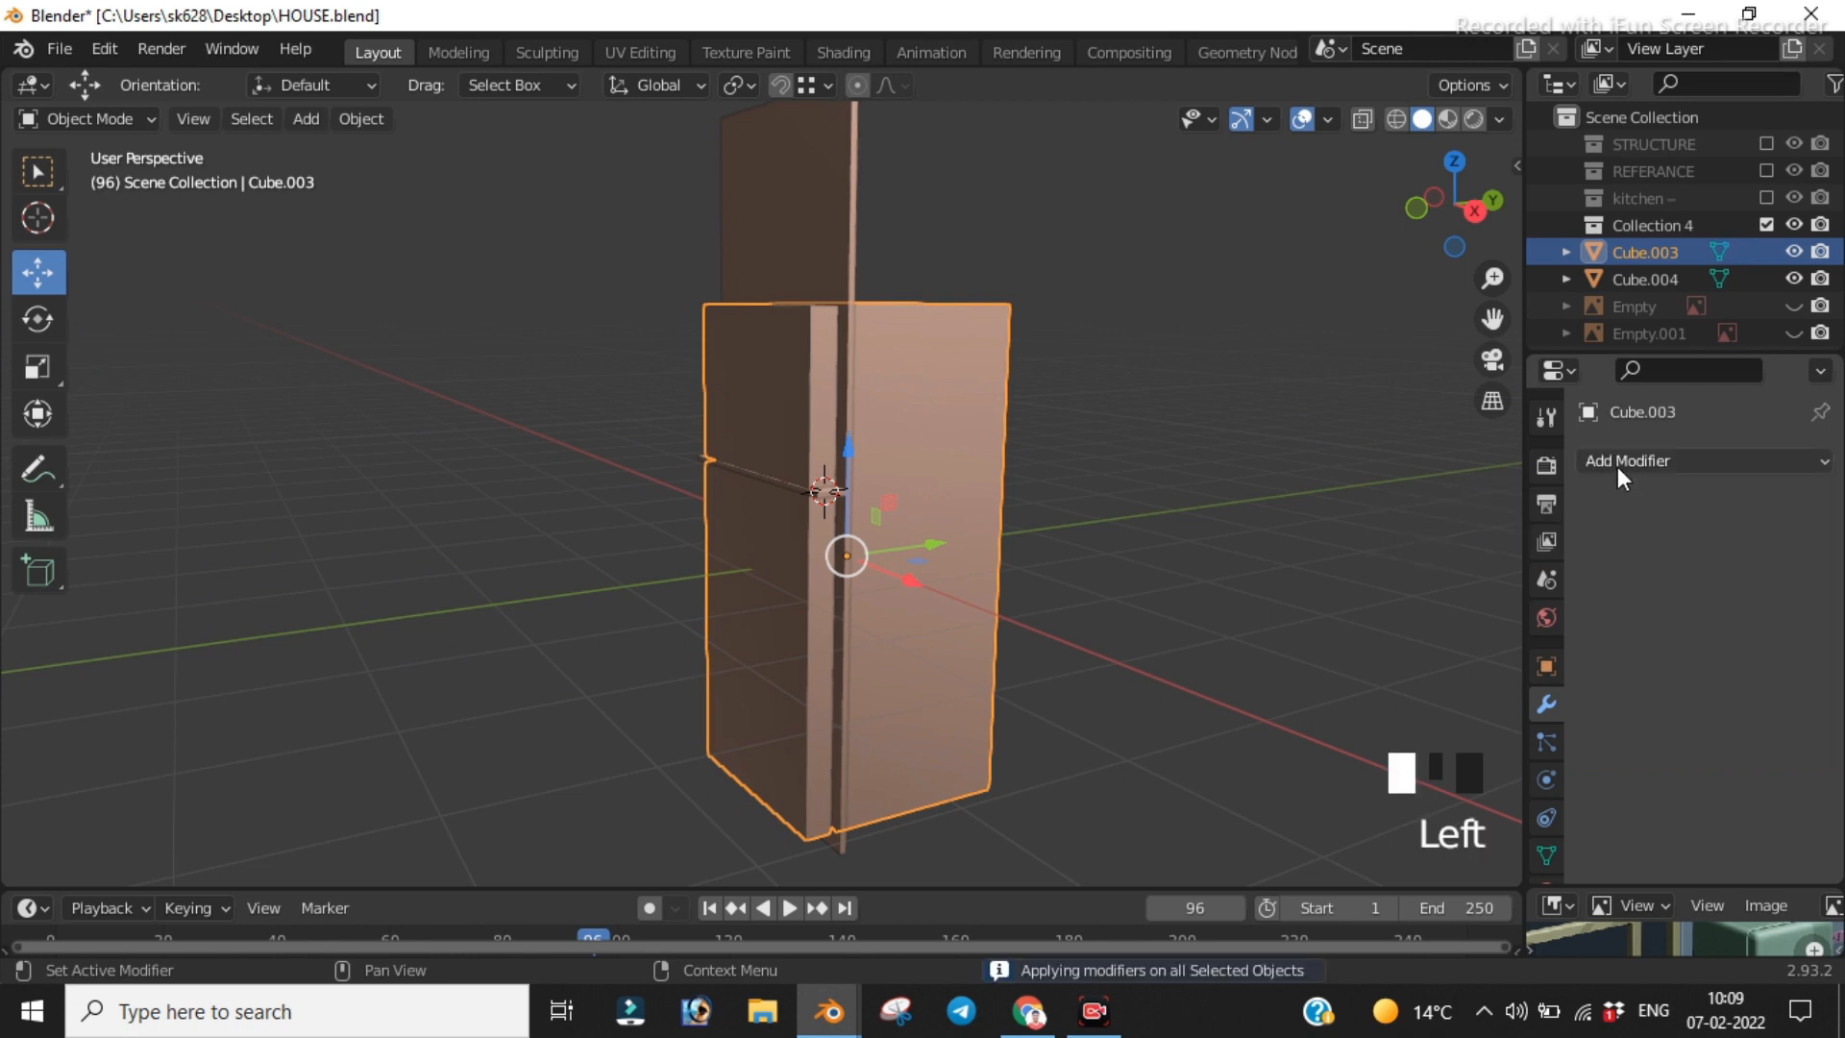
pyautogui.click(817, 201)
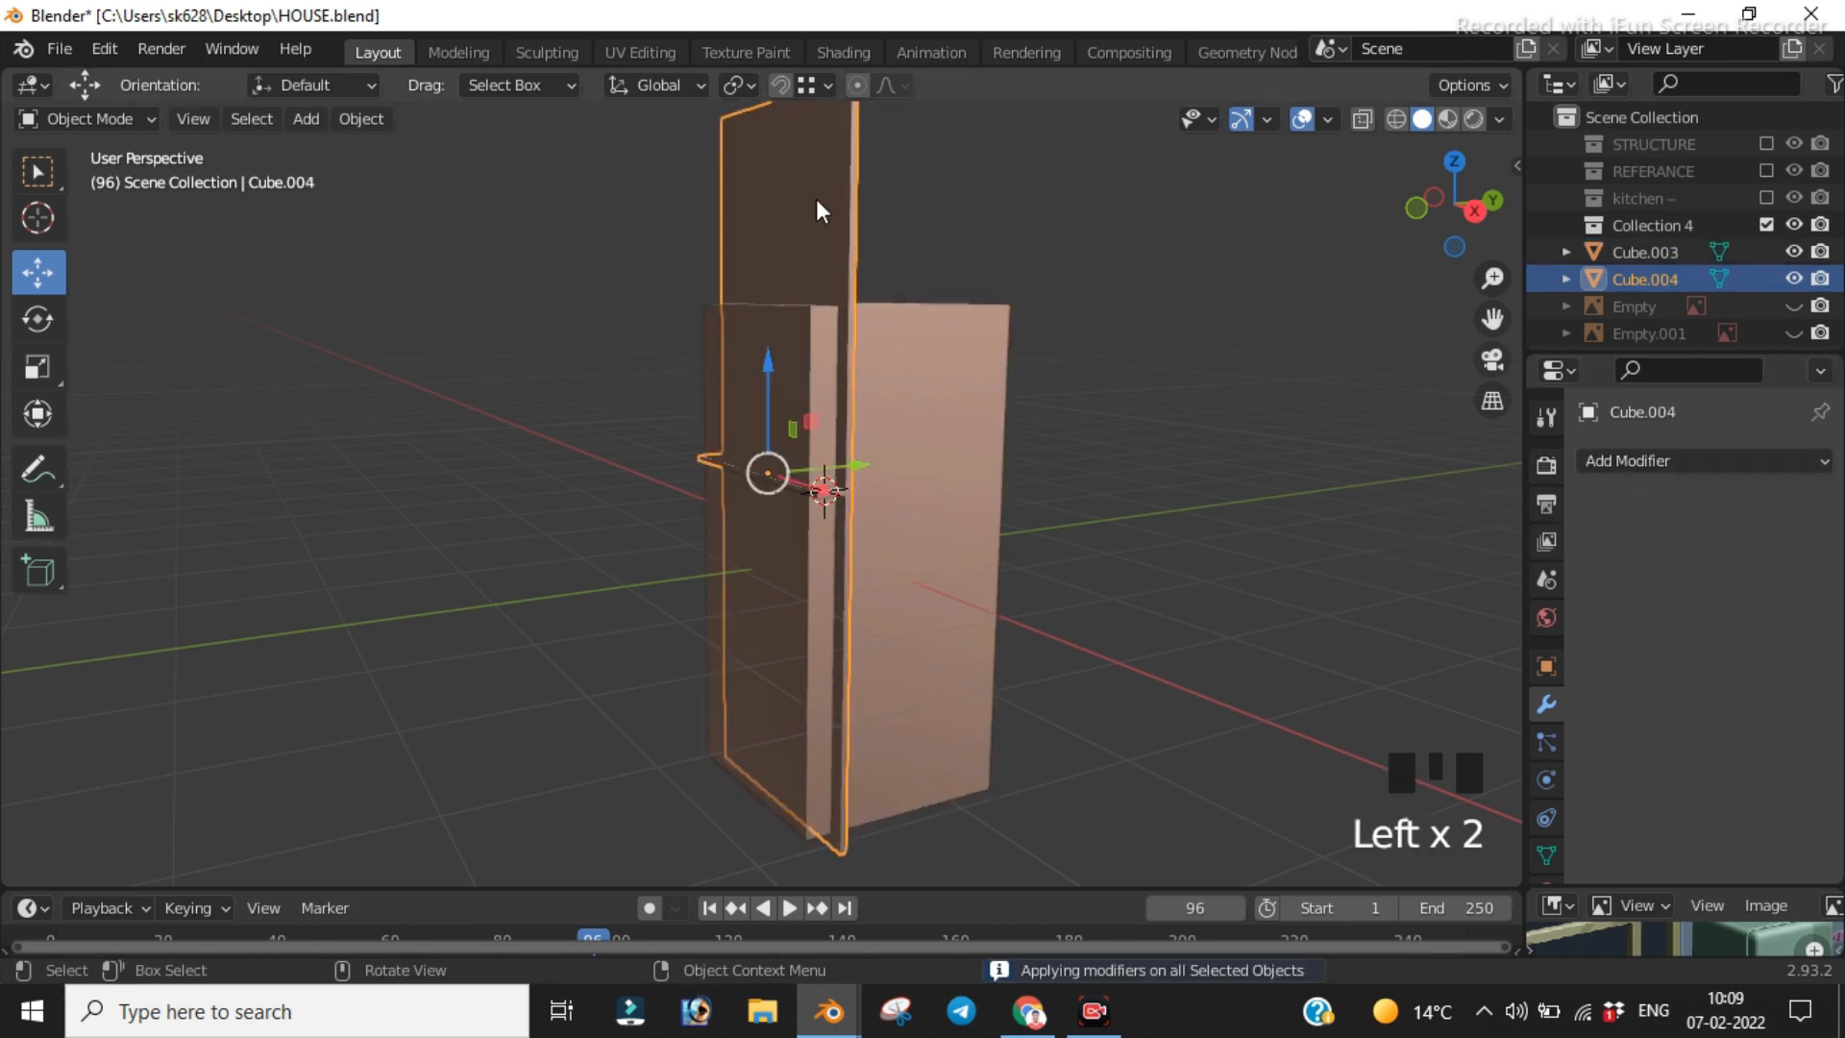
pyautogui.press('h')
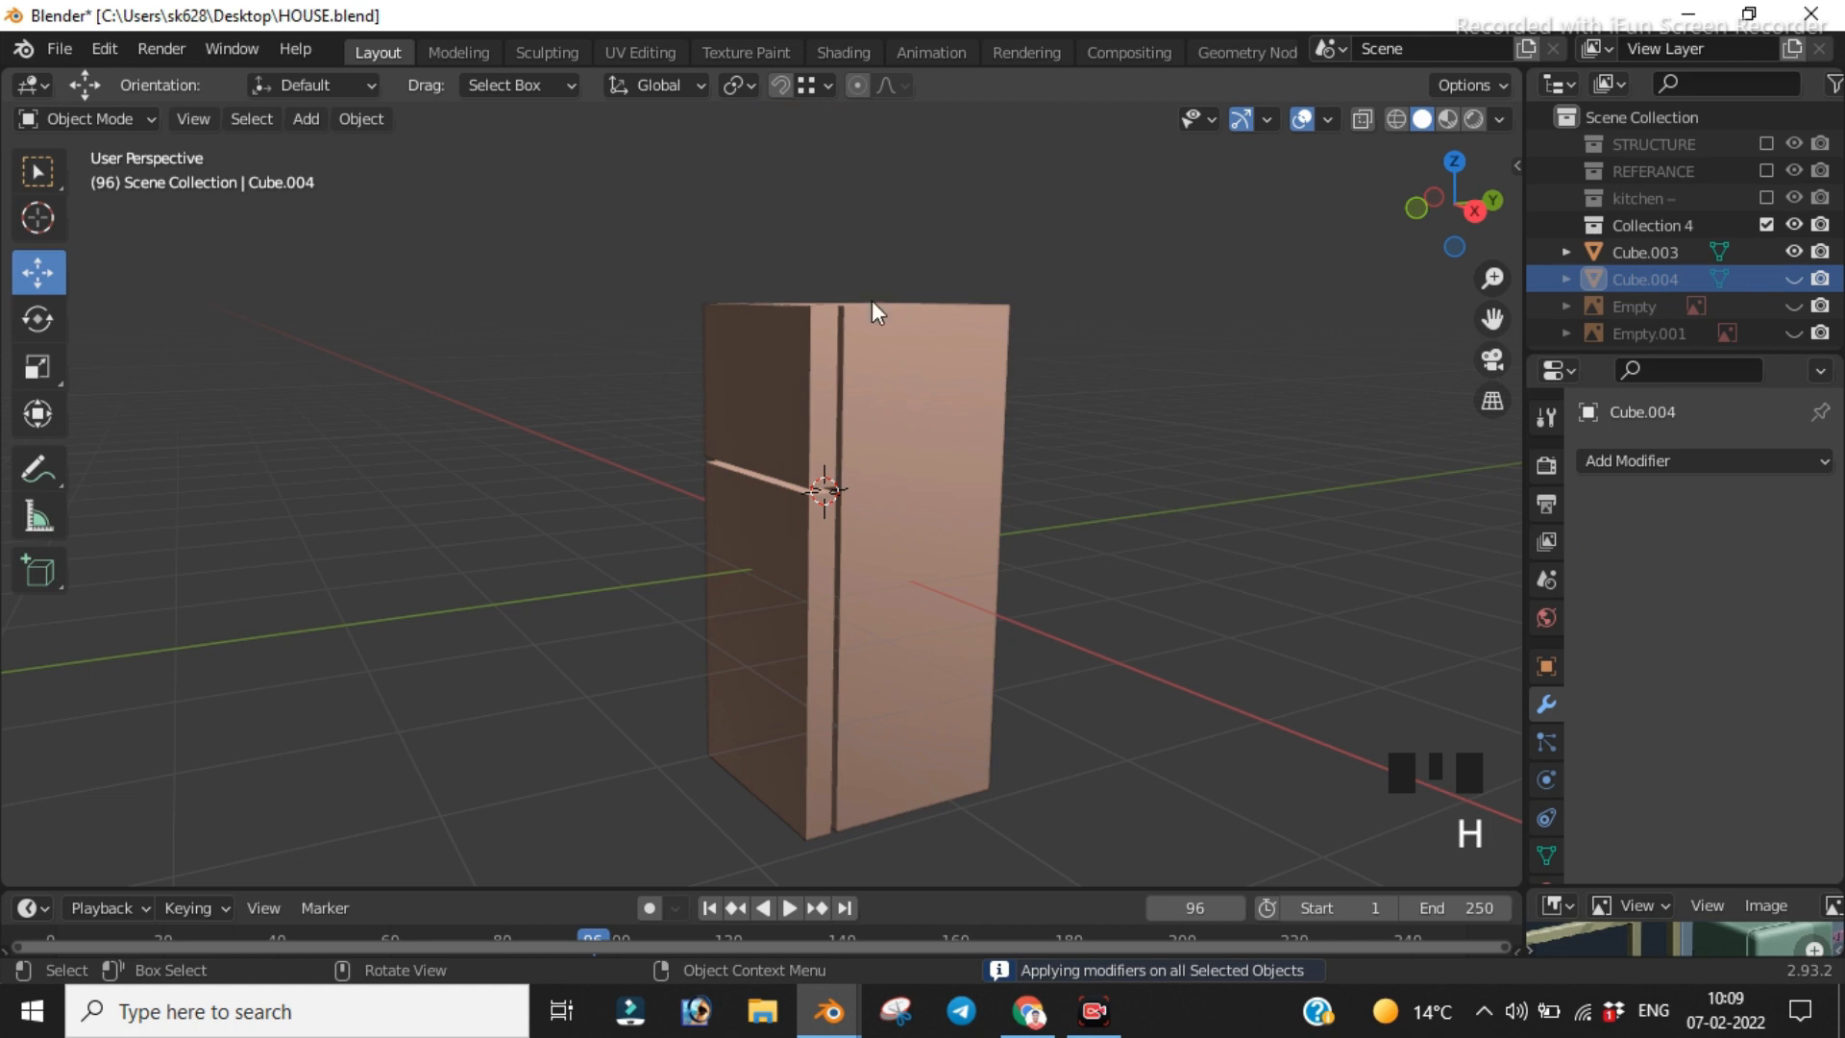
# Step: Select the cut fridge body and open its mesh for editing in the front view
pyautogui.press('Tab')
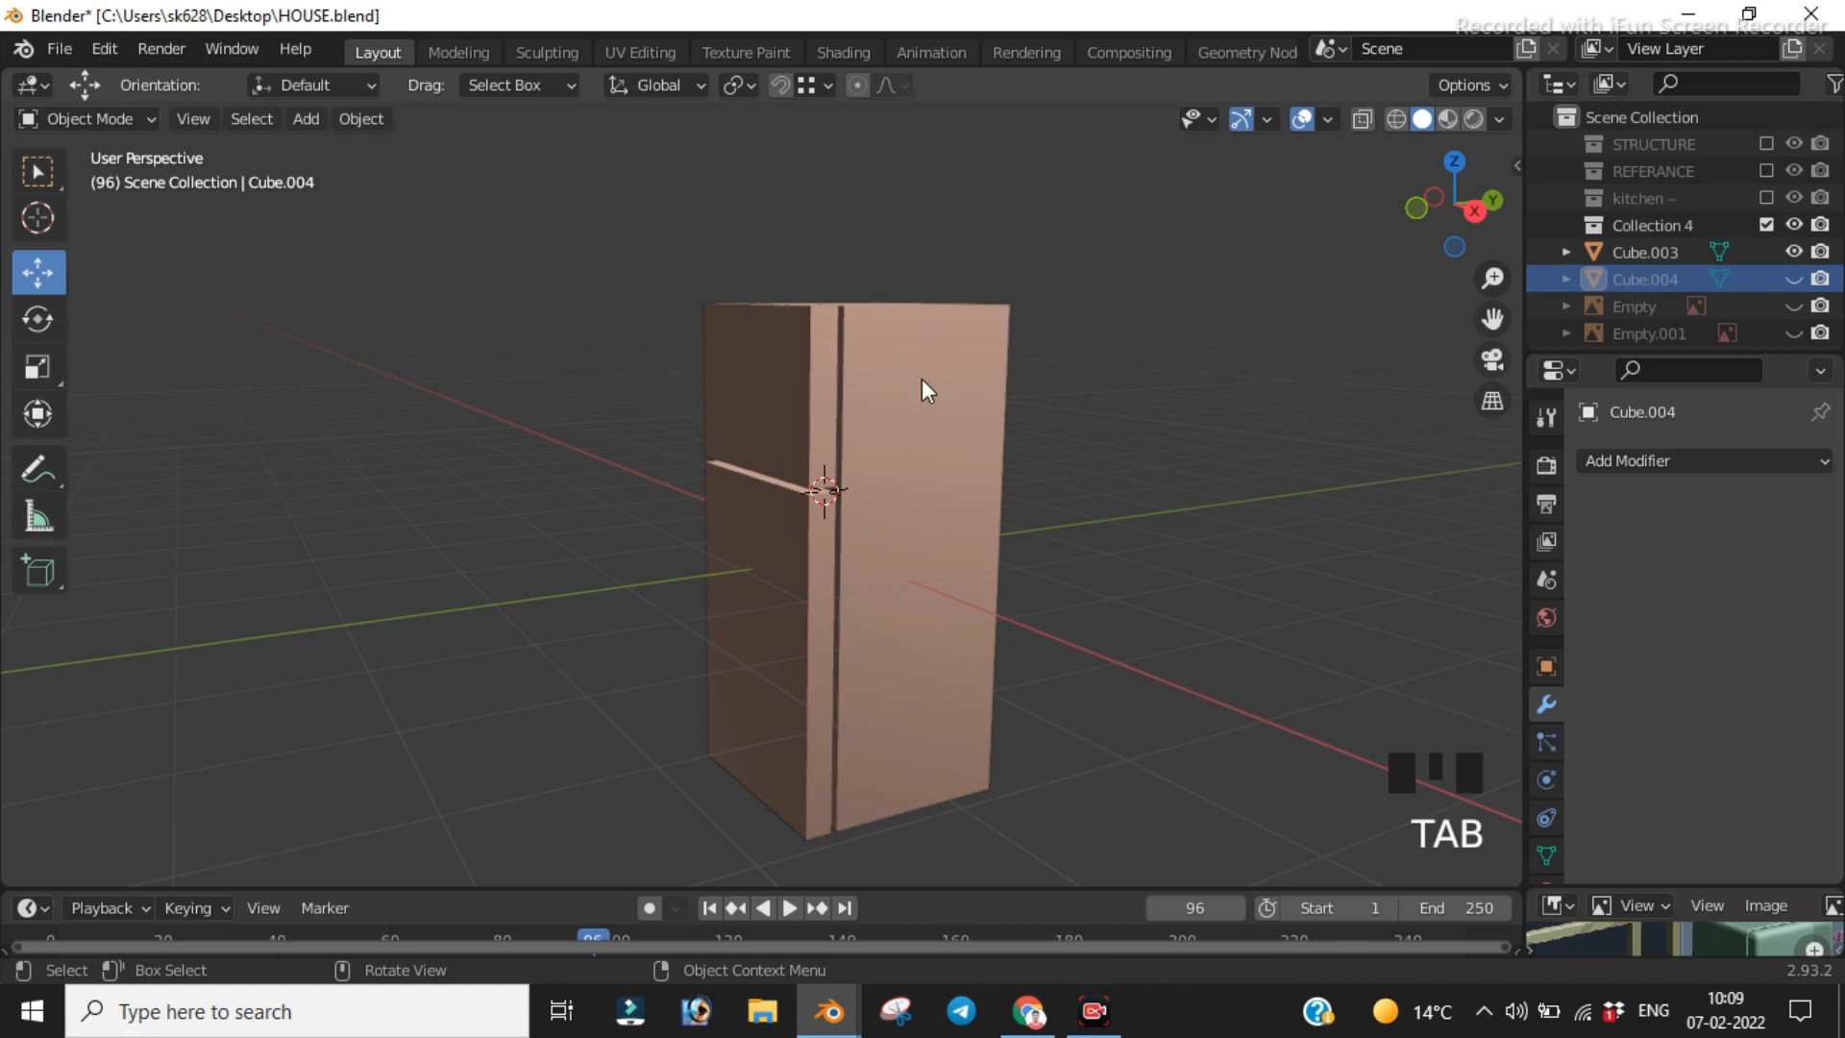
pyautogui.scroll(4, 939, 400)
pyautogui.moveTo(865, 337)
pyautogui.mouseDown(button='middle')
pyautogui.moveTo(931, 329)
pyautogui.moveTo(907, 492)
pyautogui.moveTo(787, 503)
pyautogui.moveTo(750, 412)
pyautogui.moveTo(888, 358)
pyautogui.mouseUp(button='middle')
pyautogui.moveTo(659, 280); pyautogui.dragTo(1132, 597)
pyautogui.scroll(-6, 1125, 588)
pyautogui.press('Tab')
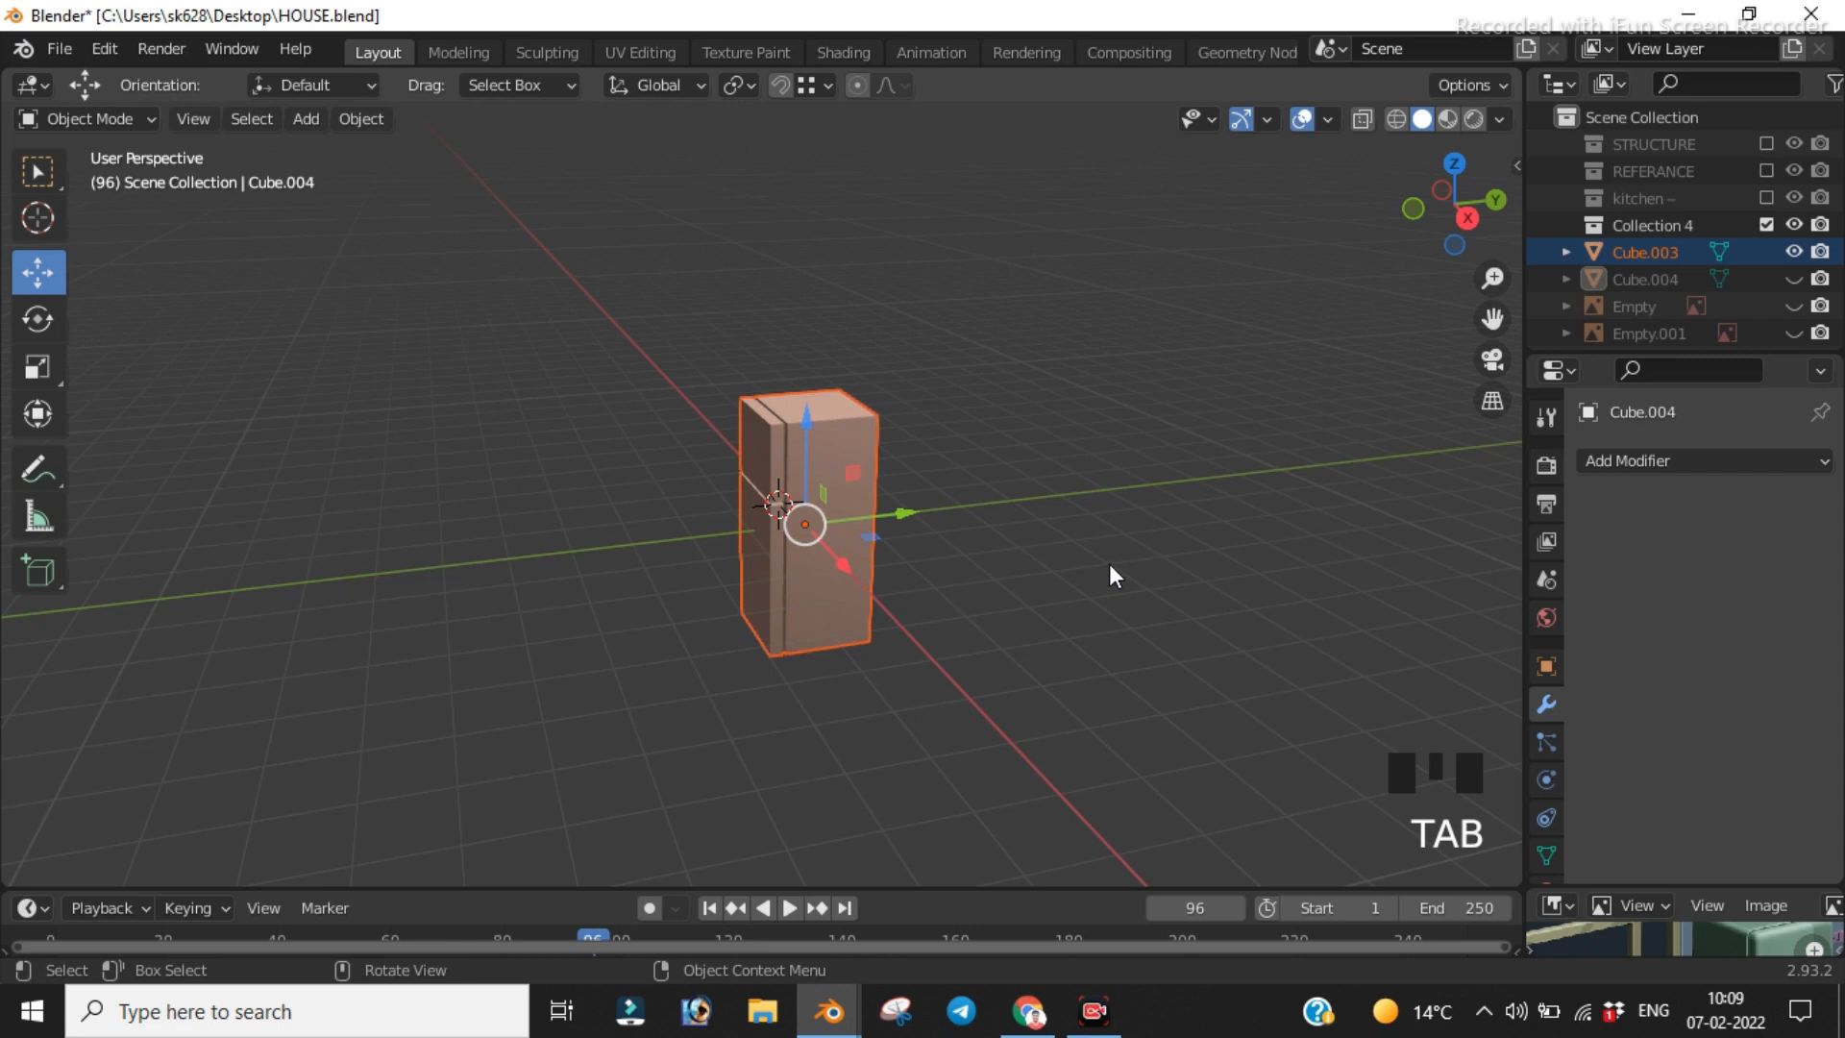
pyautogui.press('Tab')
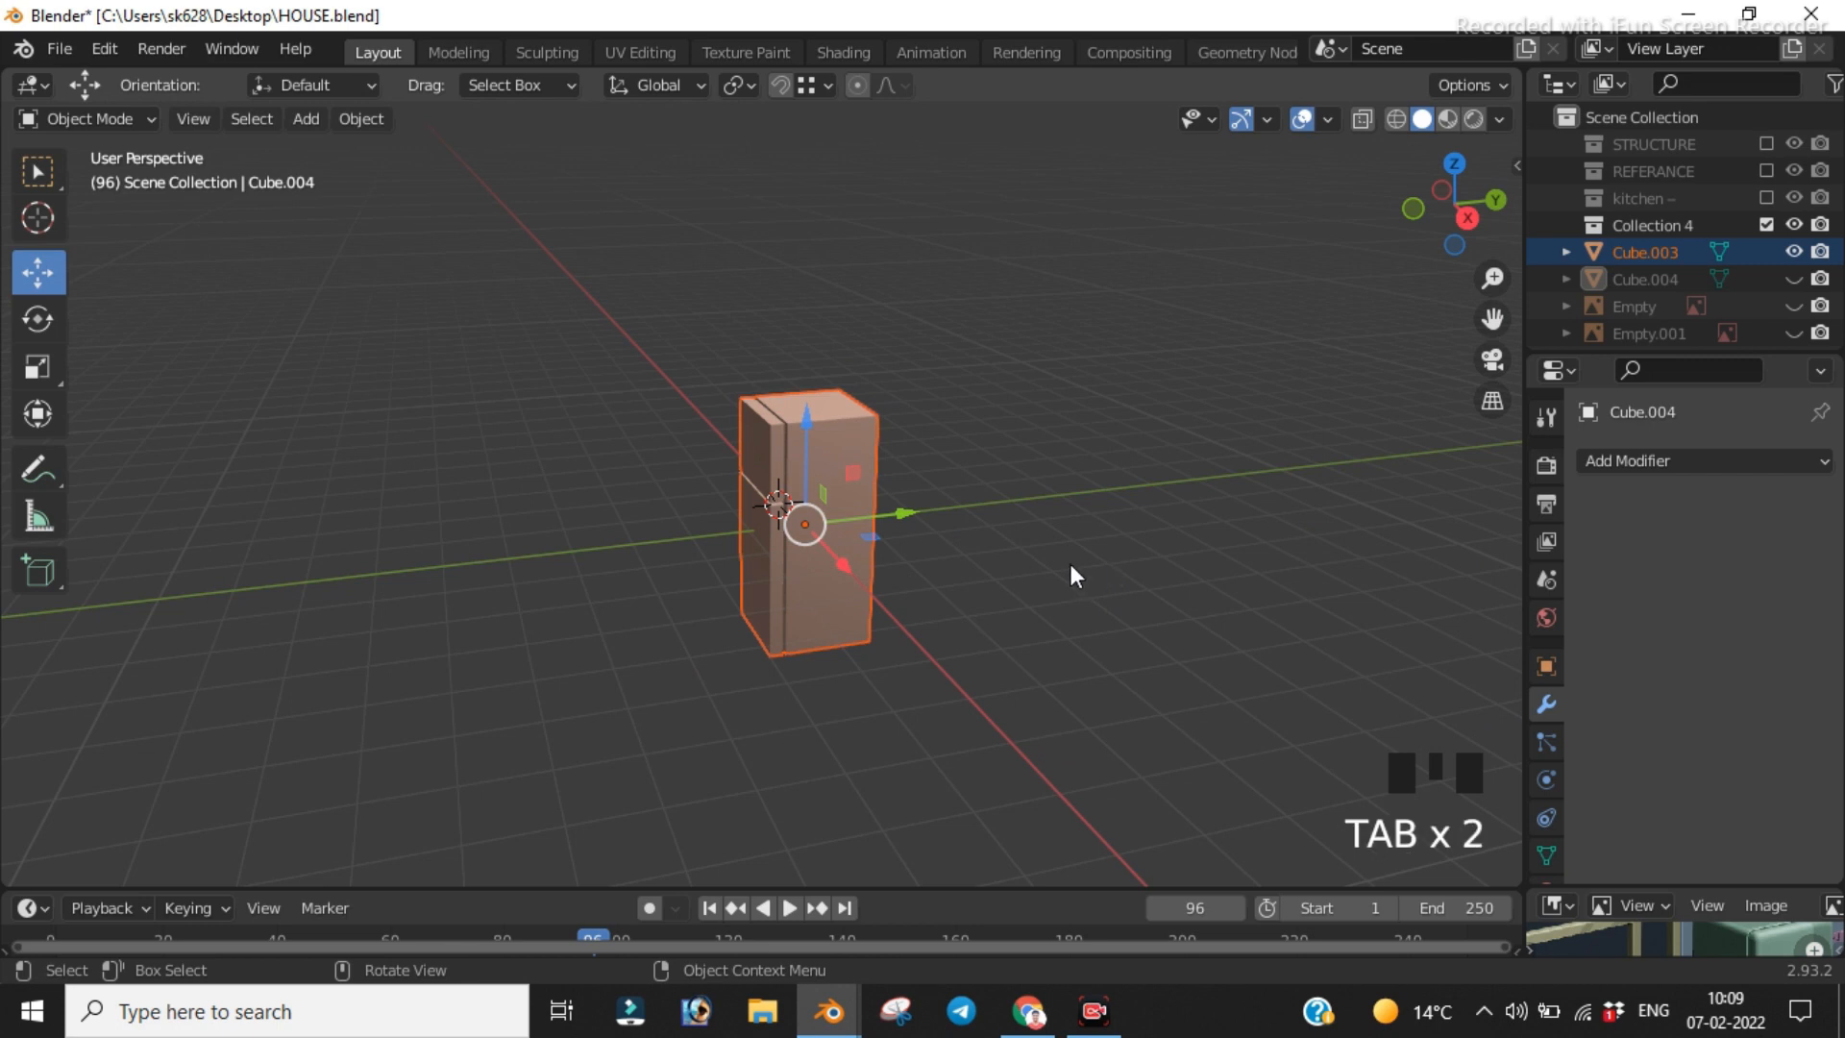
pyautogui.press('KP_1')
pyautogui.scroll(6, 1071, 562)
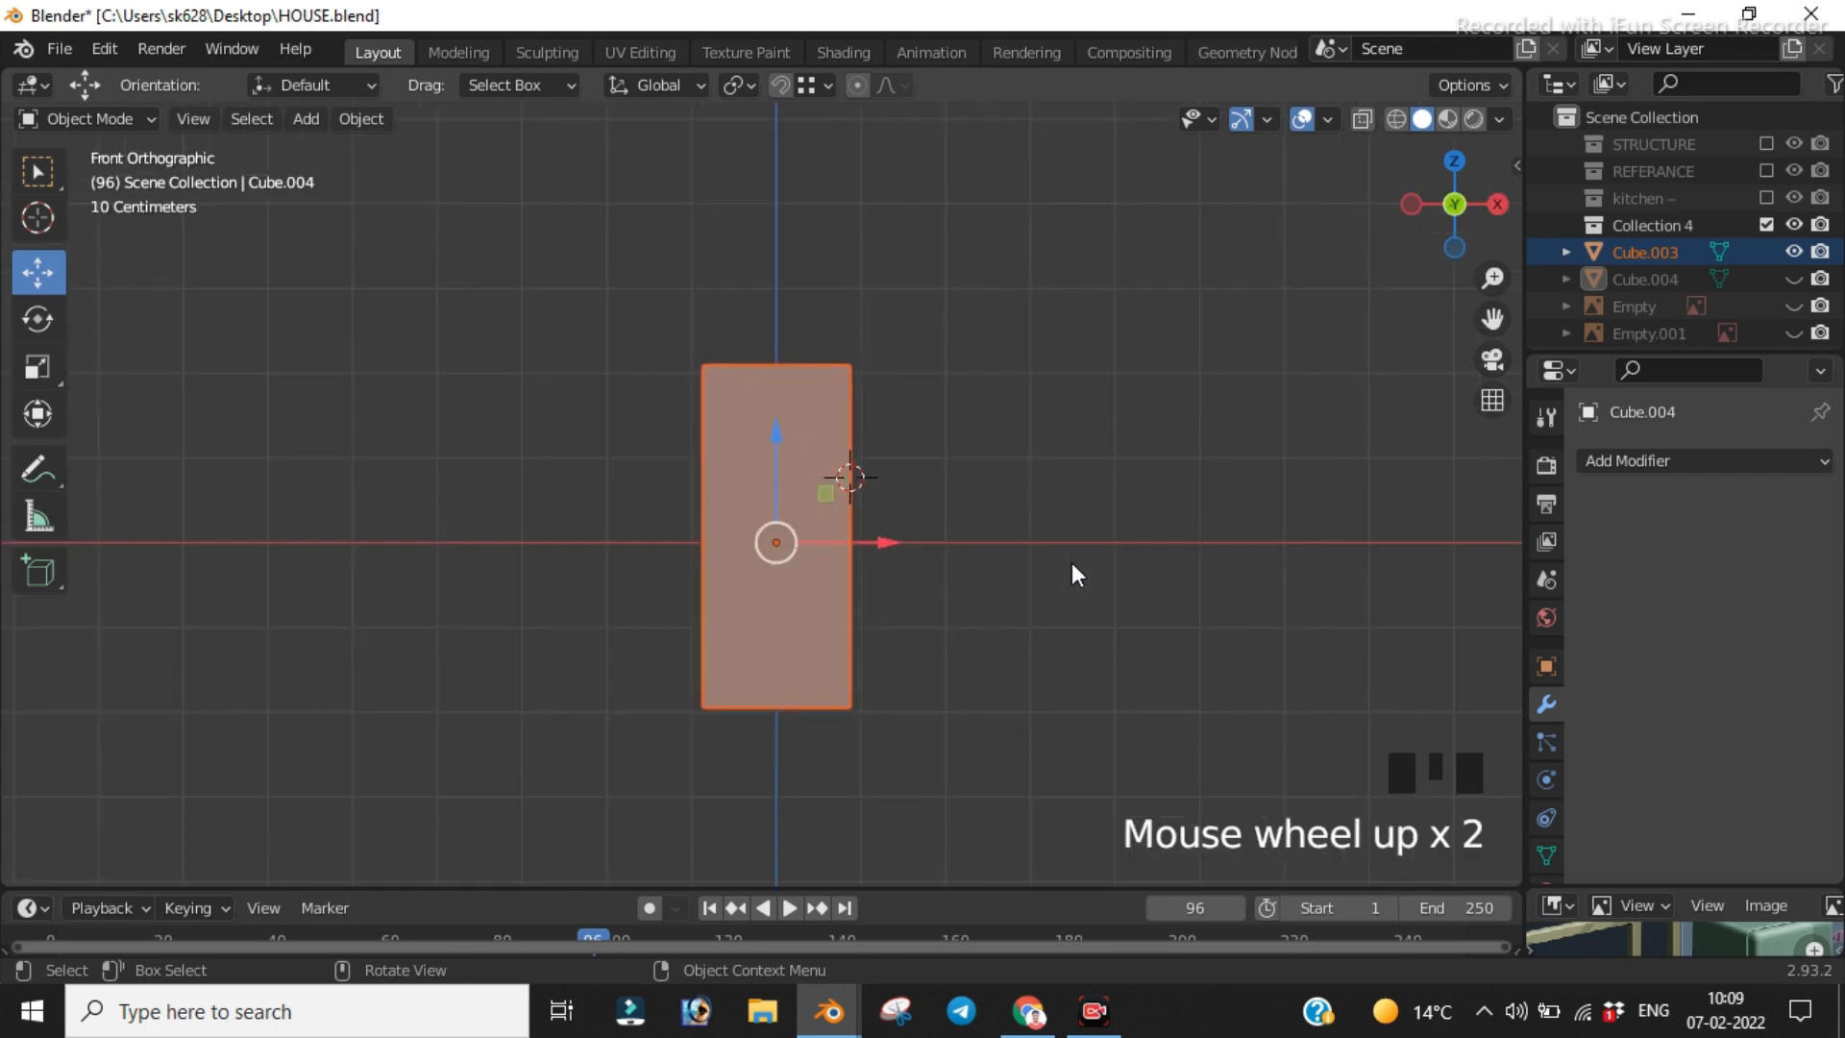
pyautogui.press('Tab')
pyautogui.click(849, 452)
pyautogui.press('Tab')
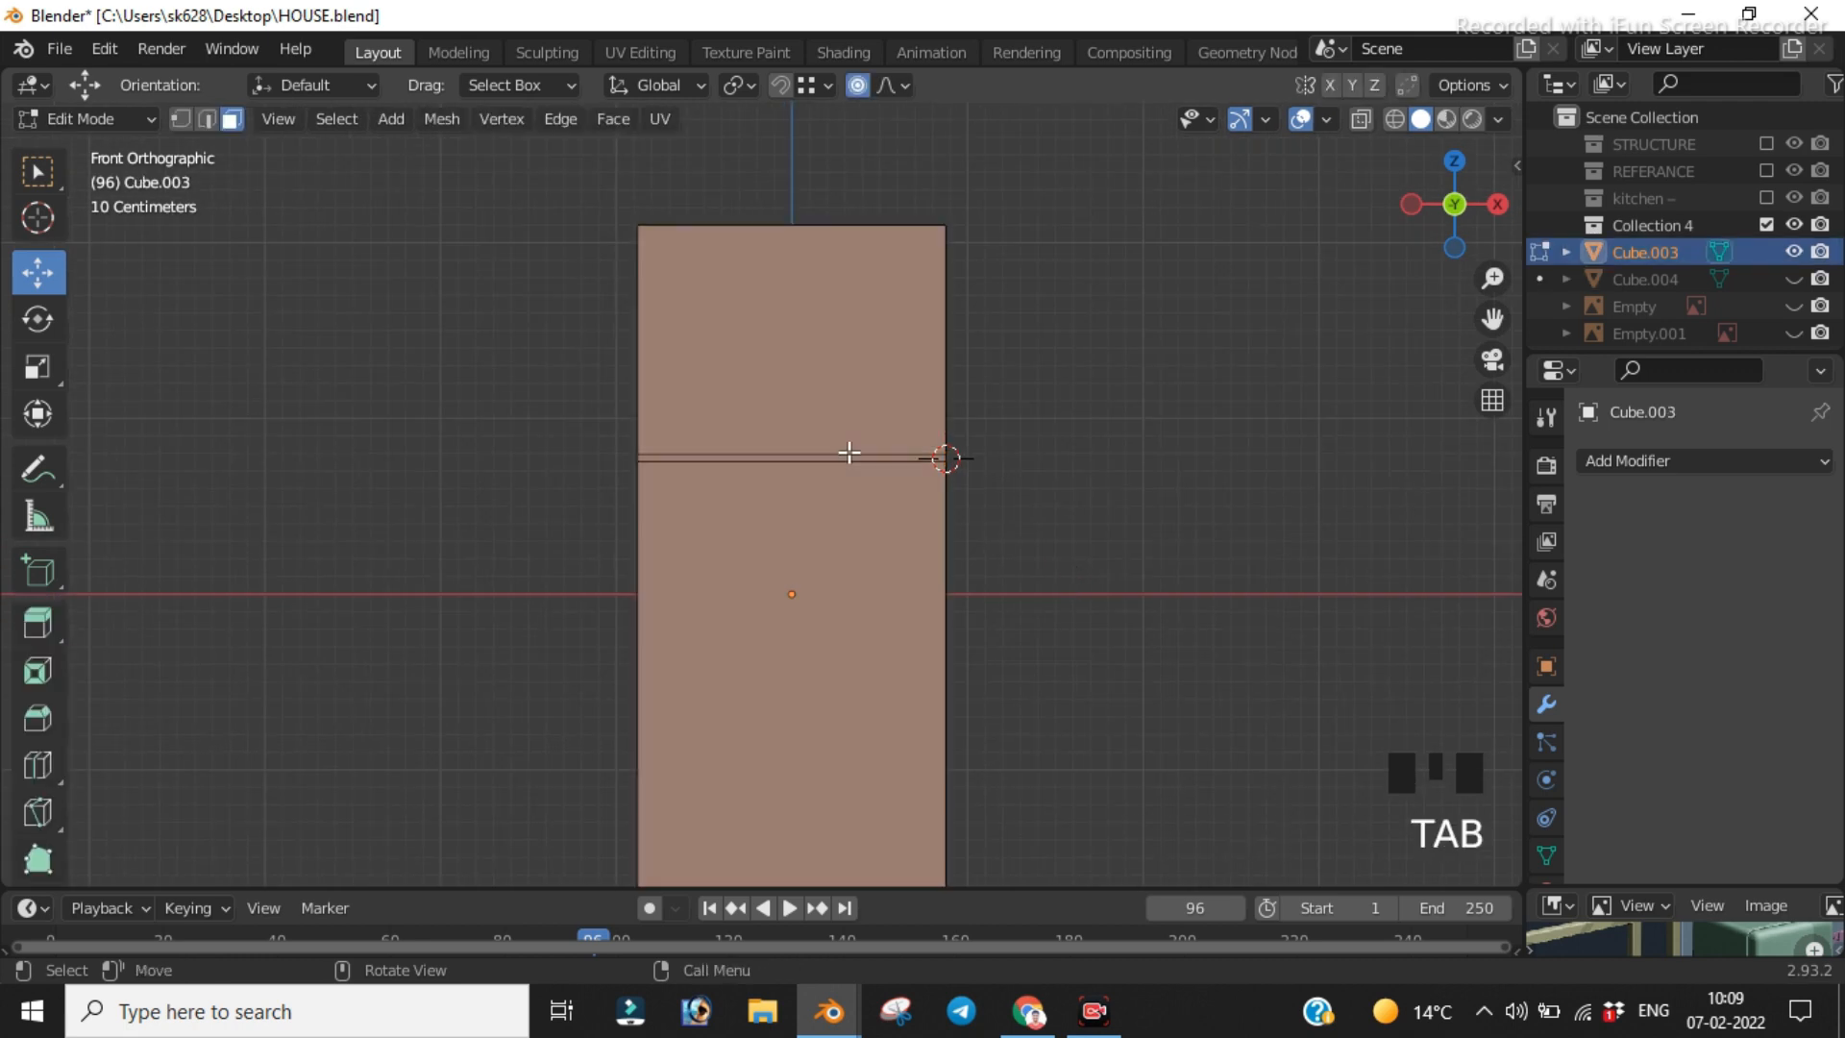
# Step: Select the whole fridge mesh through X-ray in the front view and raise it along Z until its base nearly meets the X axis line
pyautogui.scroll(-2, 971, 482)
pyautogui.moveTo(972, 482); pyautogui.dragTo(687, 516, button='middle')
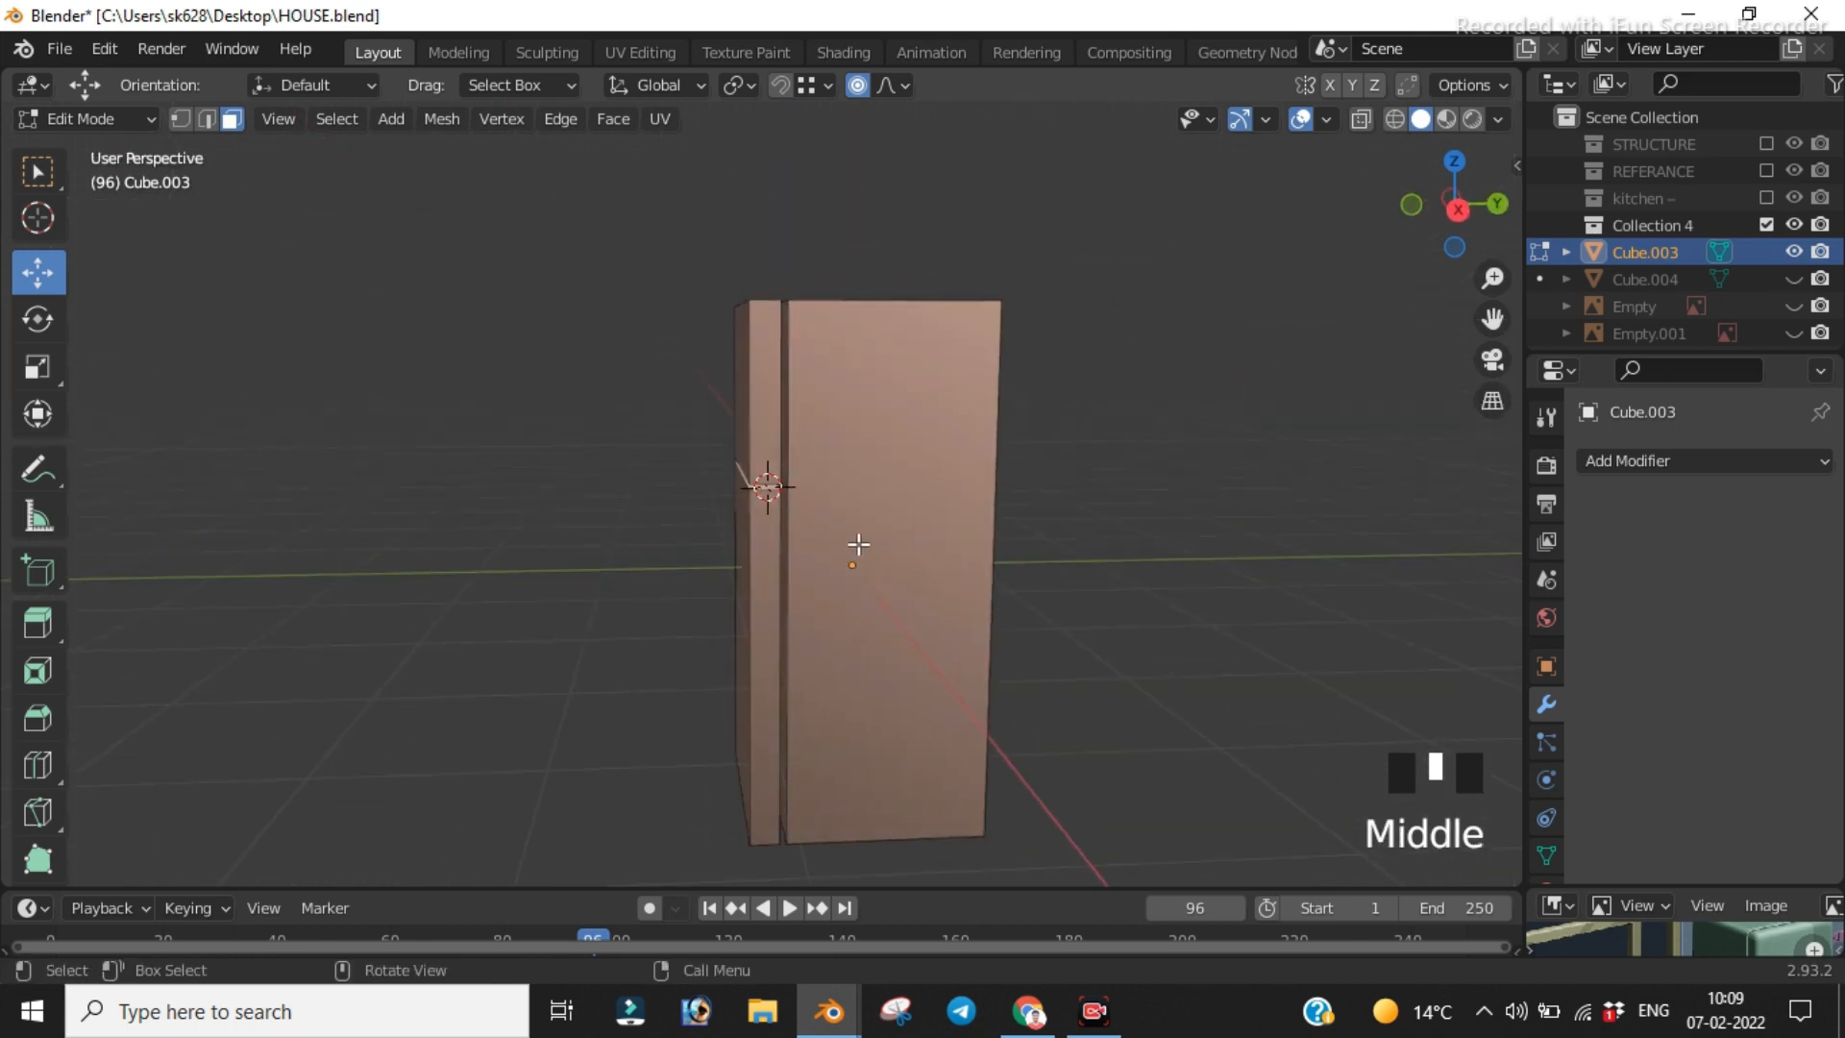
pyautogui.scroll(-4, 665, 393)
pyautogui.moveTo(650, 354); pyautogui.dragTo(1035, 749)
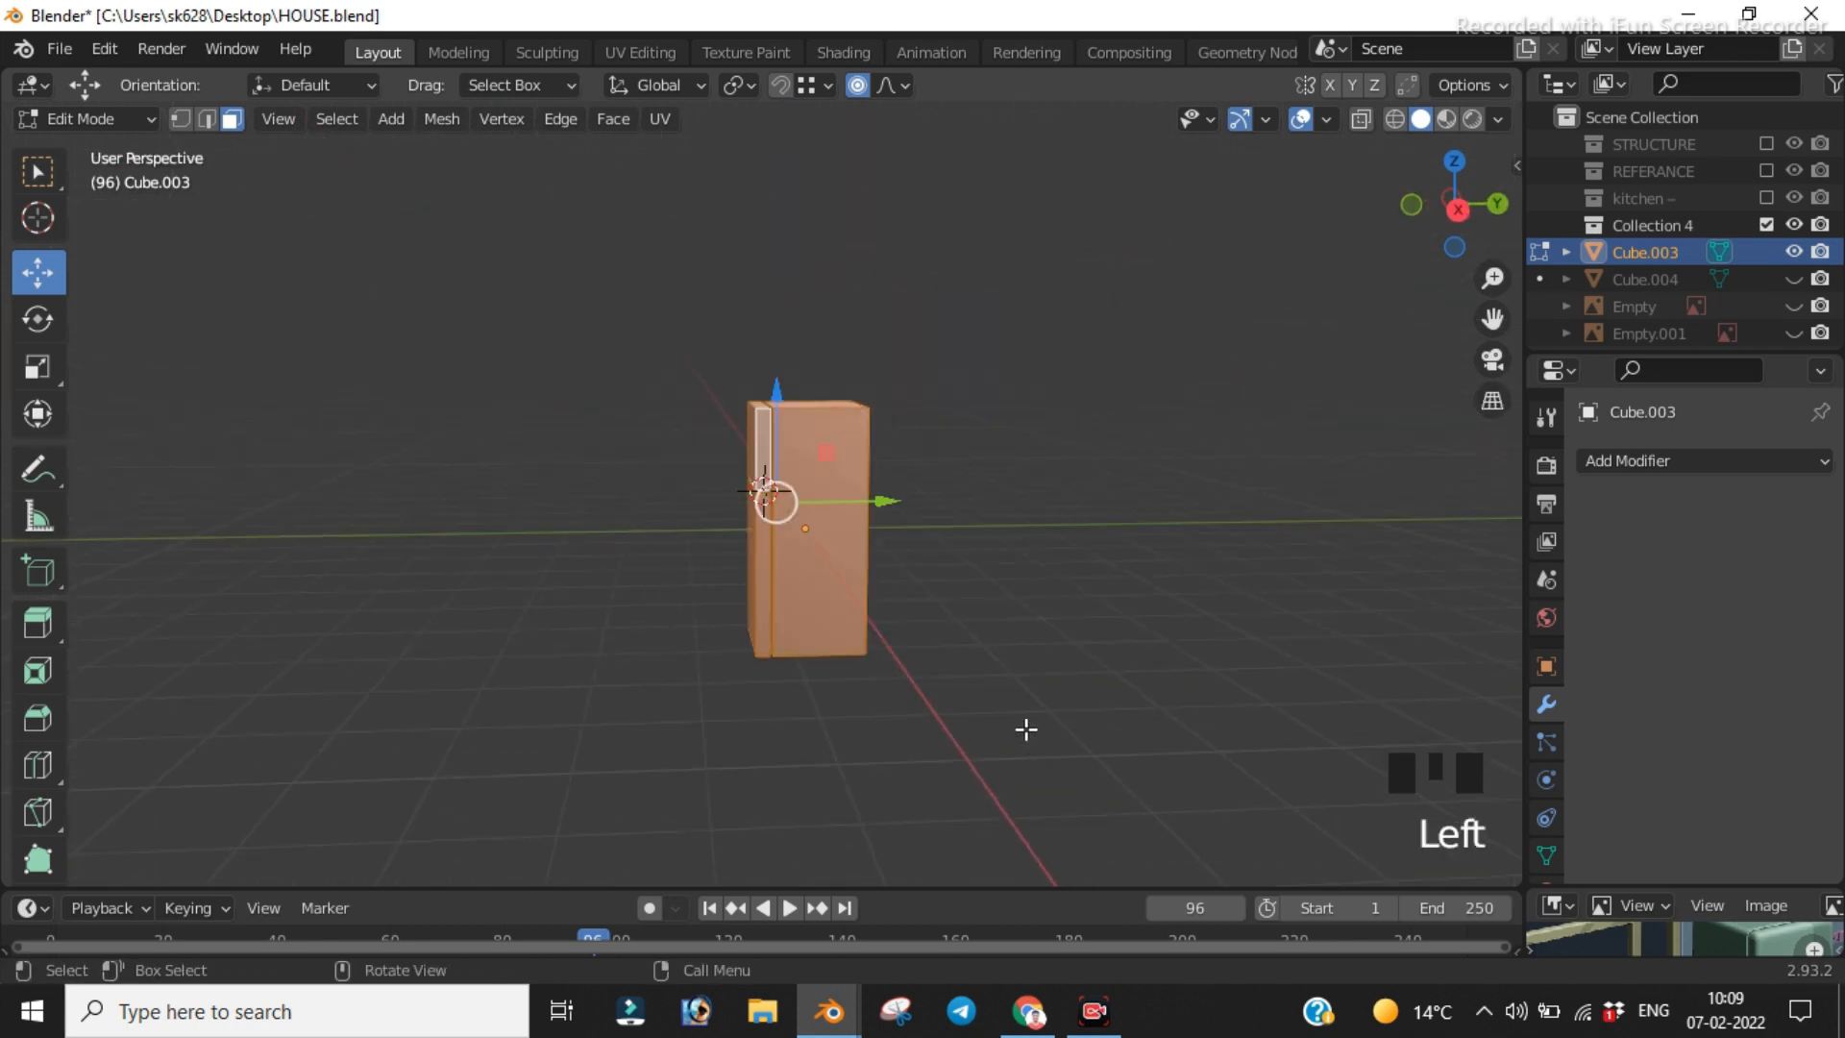
pyautogui.press('KP_1')
pyautogui.scroll(5, 826, 441)
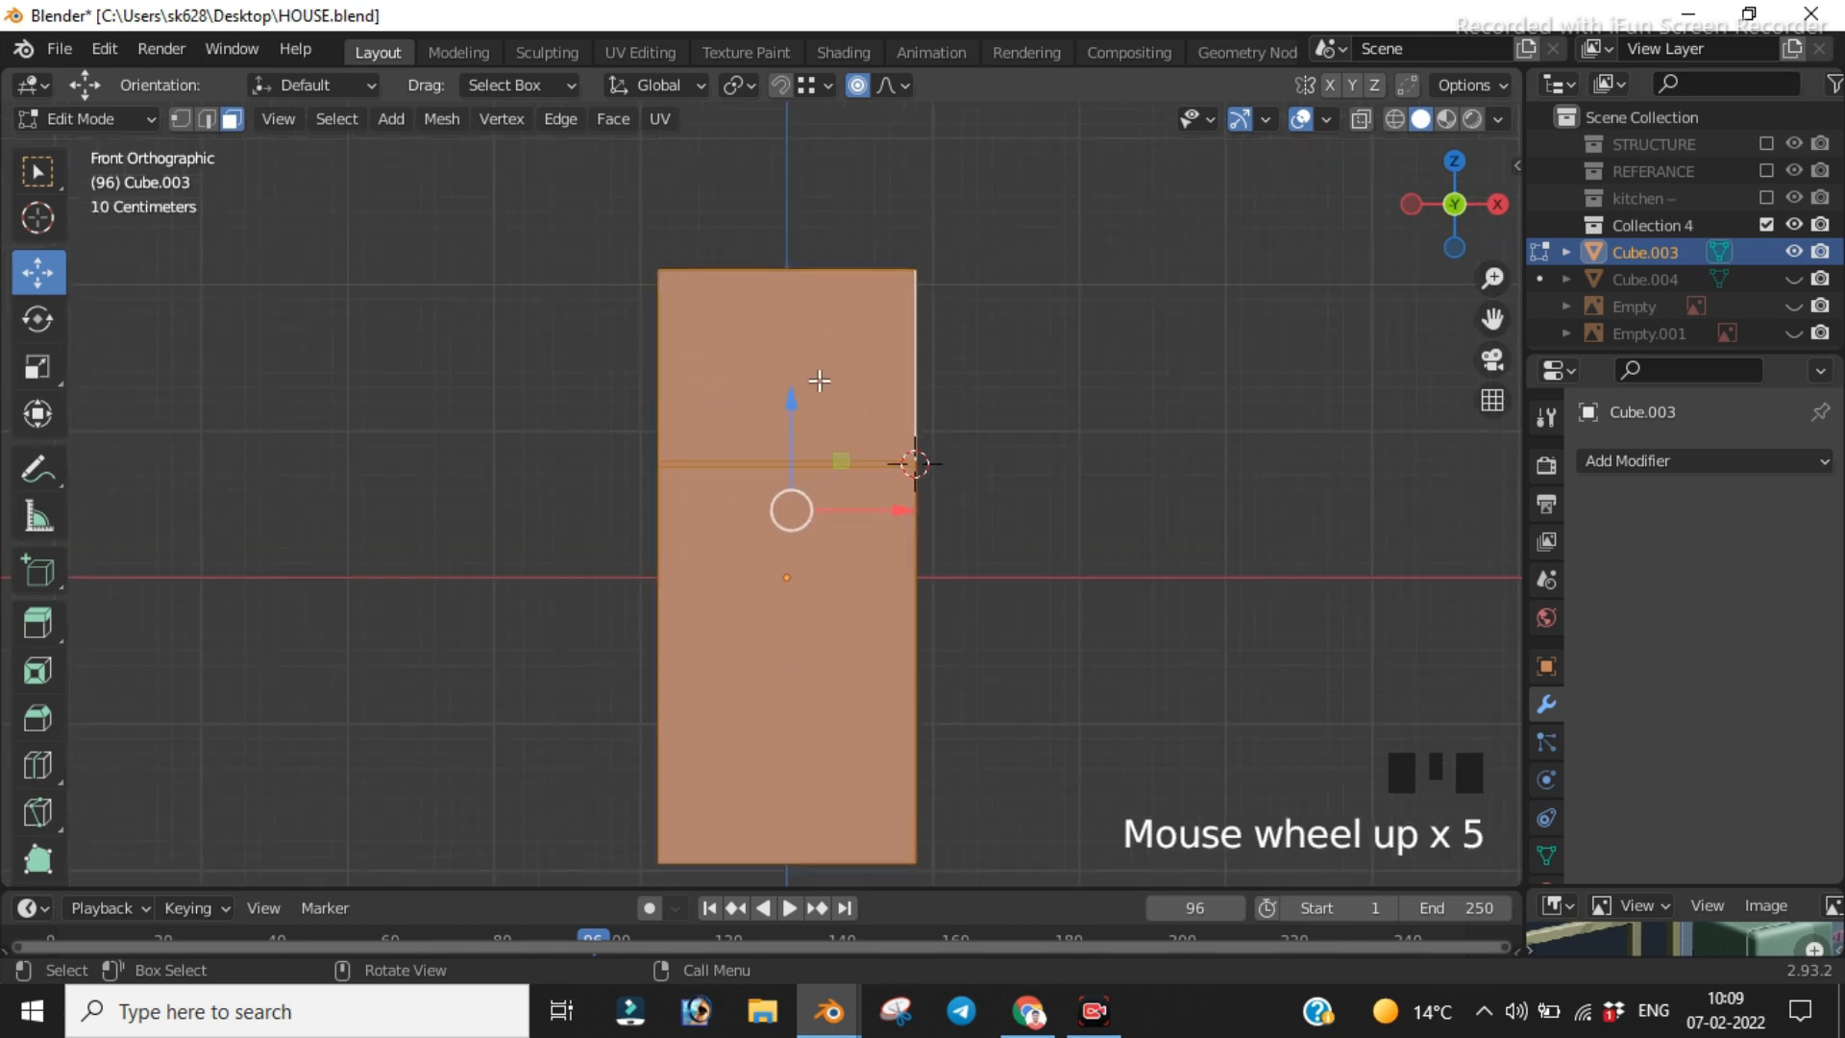
pyautogui.click(525, 516)
pyautogui.scroll(-2, 544, 276)
pyautogui.moveTo(544, 278); pyautogui.dragTo(1148, 803)
pyautogui.hotkey('alt', 'z')
pyautogui.moveTo(580, 304); pyautogui.dragTo(1078, 757)
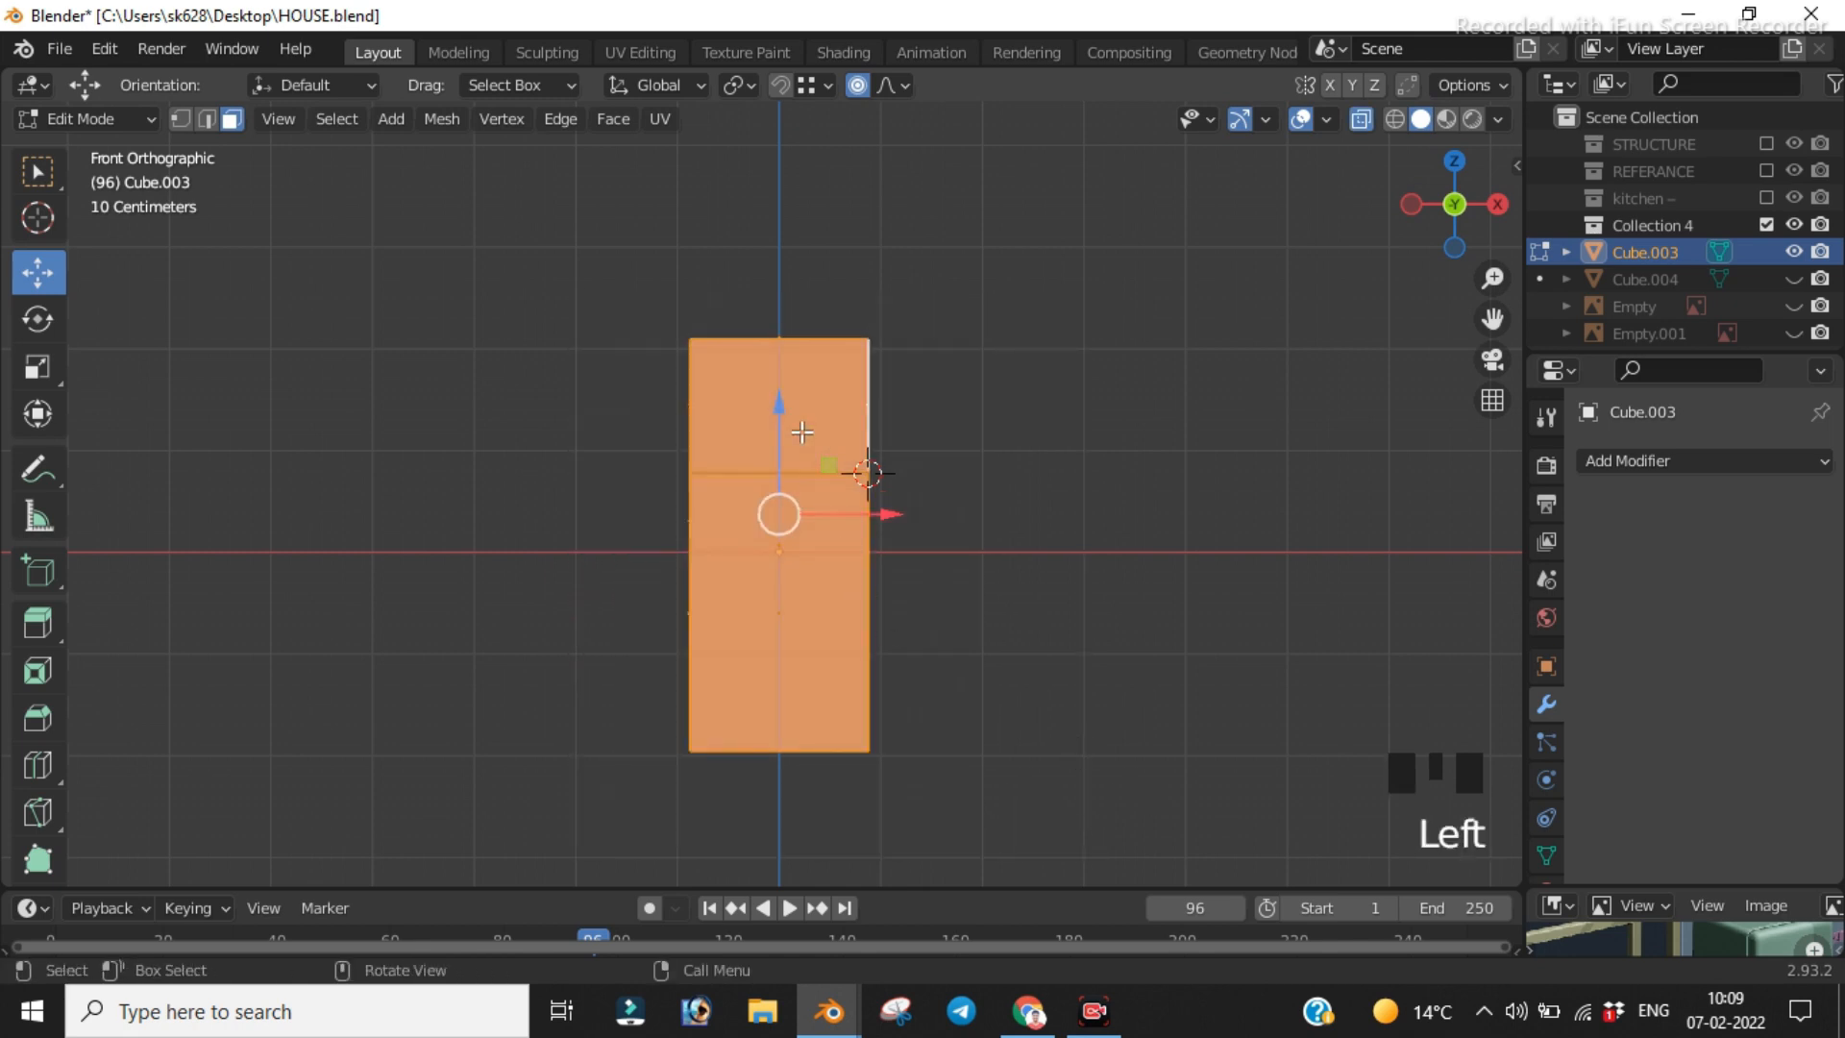
pyautogui.moveTo(779, 408); pyautogui.dragTo(764, 188)
pyautogui.click(995, 413)
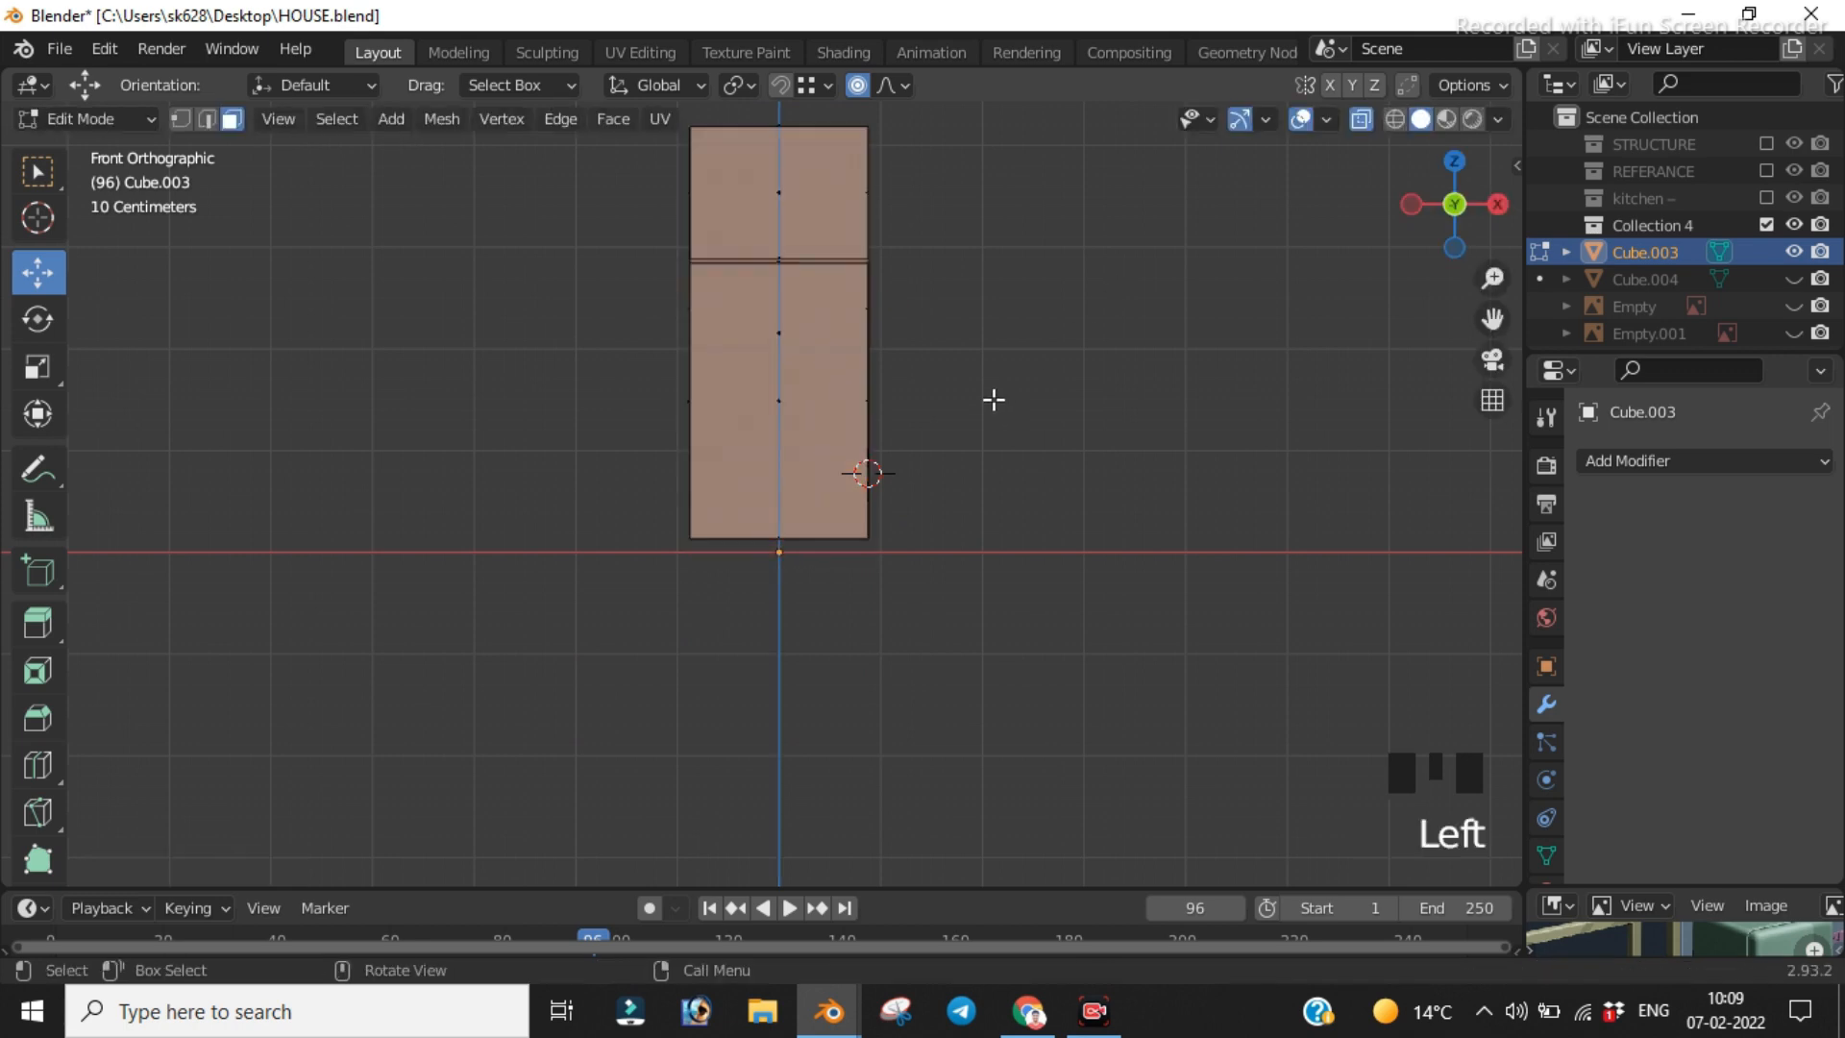
# Step: Select the back faces of both the upper and lower doors inside the vertical gap, with X-ray turned off
pyautogui.scroll(-2, 994, 399)
pyautogui.moveTo(959, 371); pyautogui.dragTo(766, 395, button='middle')
pyautogui.scroll(5, 811, 420)
pyautogui.scroll(-2, 877, 411)
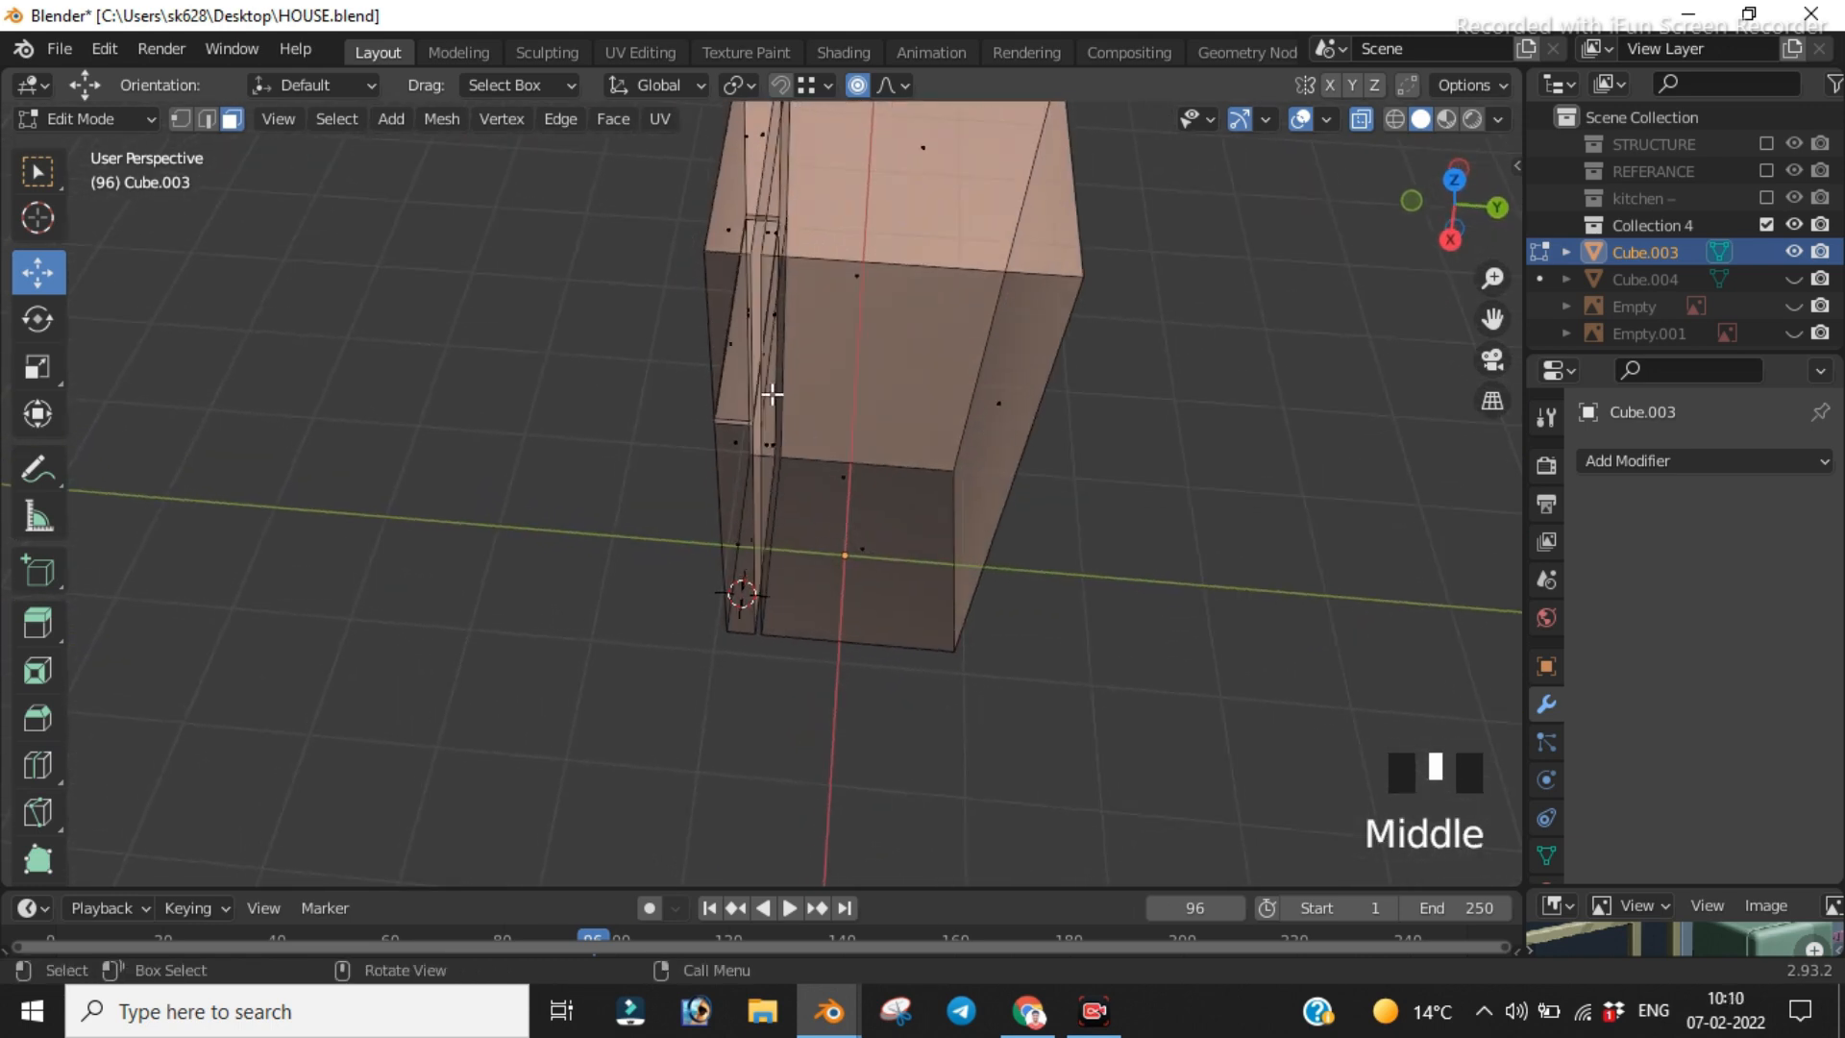
pyautogui.scroll(3, 762, 346)
pyautogui.keyDown('shift'); pyautogui.moveTo(792, 319); pyautogui.dragTo(898, 465, button='middle'); pyautogui.keyUp('shift')
pyautogui.scroll(1, 853, 494)
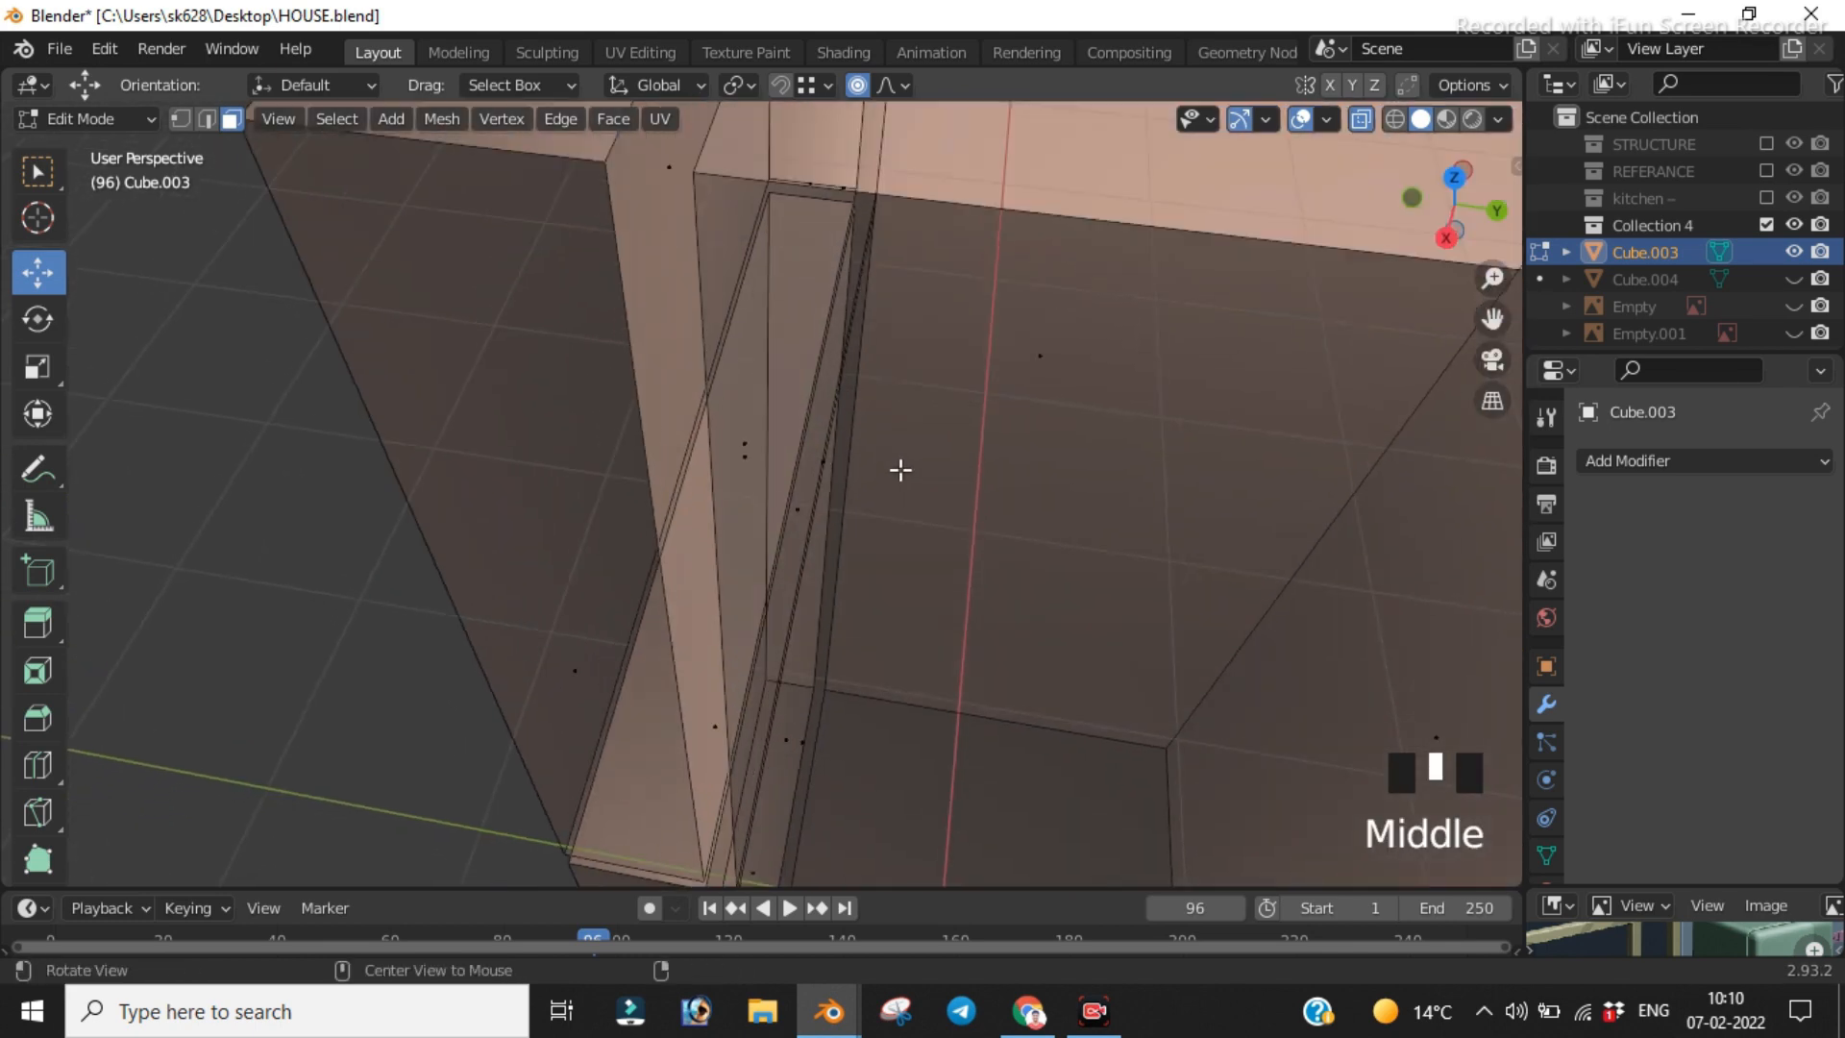
pyautogui.hotkey('alt', 'z')
pyautogui.click(645, 308)
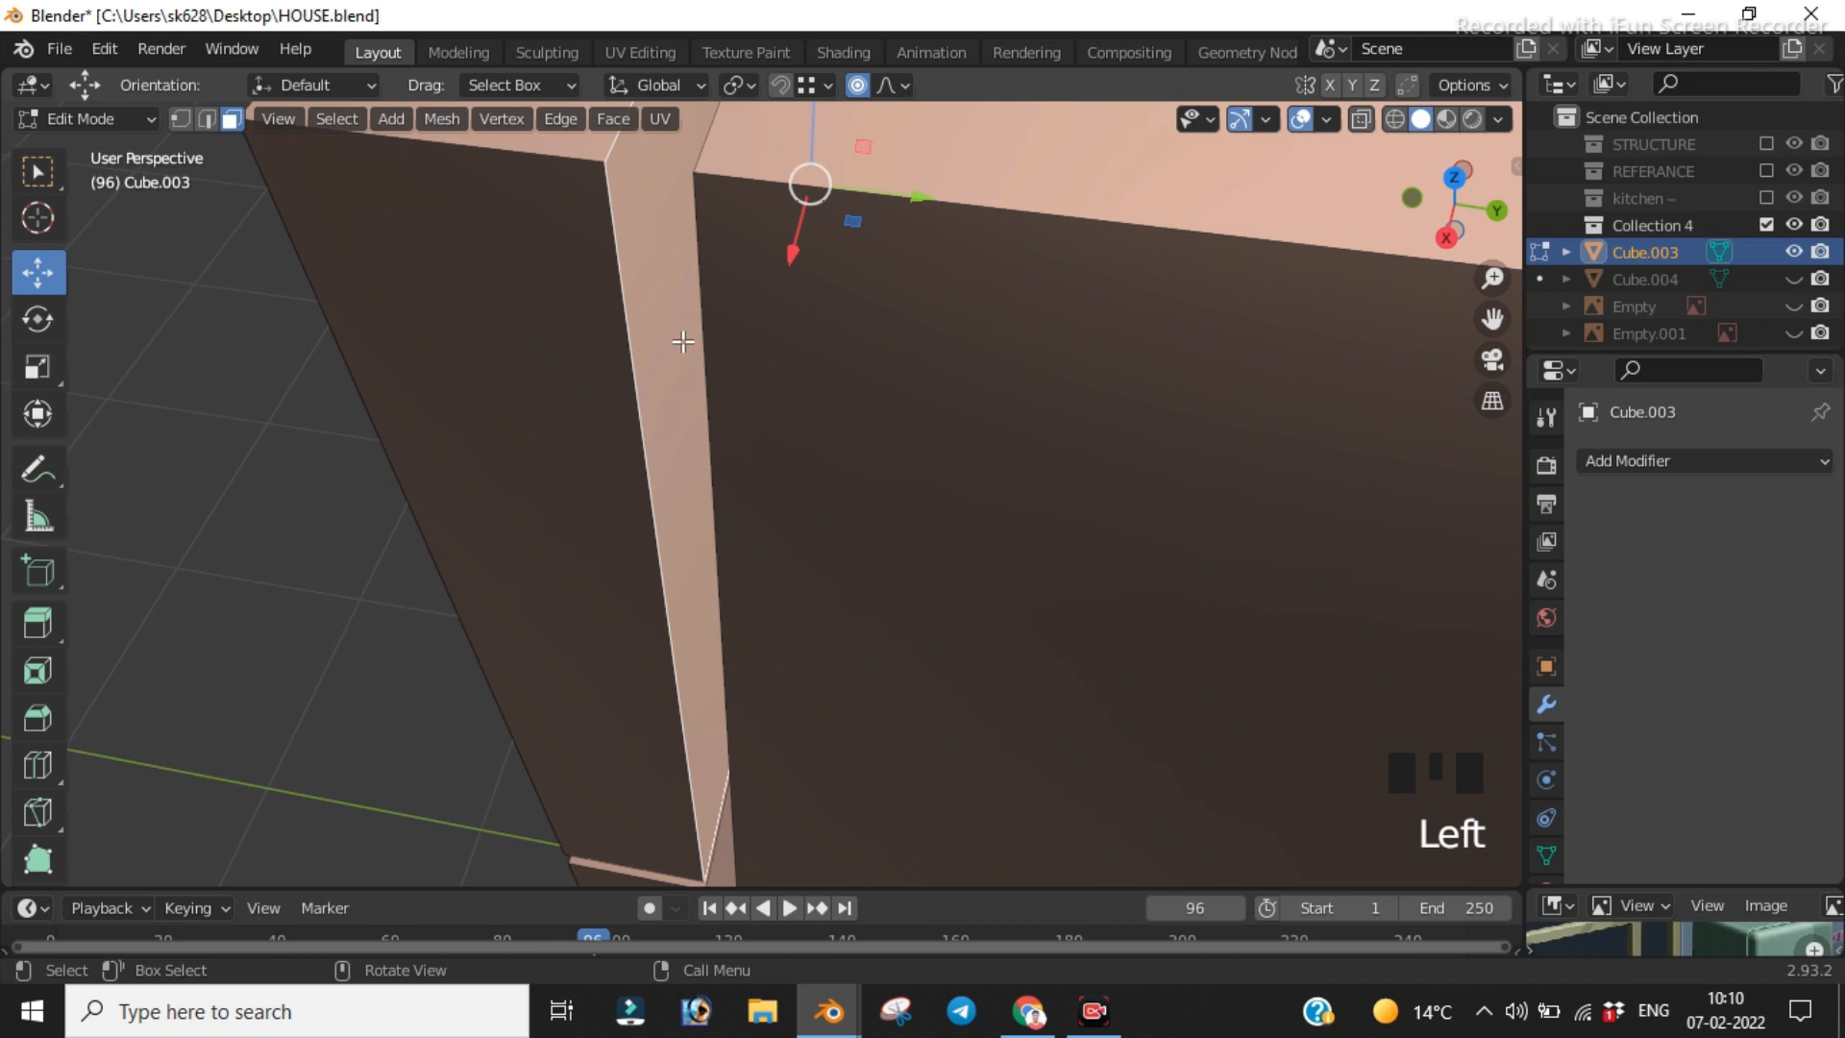
pyautogui.scroll(-1, 756, 445)
pyautogui.moveTo(852, 679); pyautogui.dragTo(817, 624, button='middle')
pyautogui.keyDown('shift'); pyautogui.click(756, 589); pyautogui.keyUp('shift')
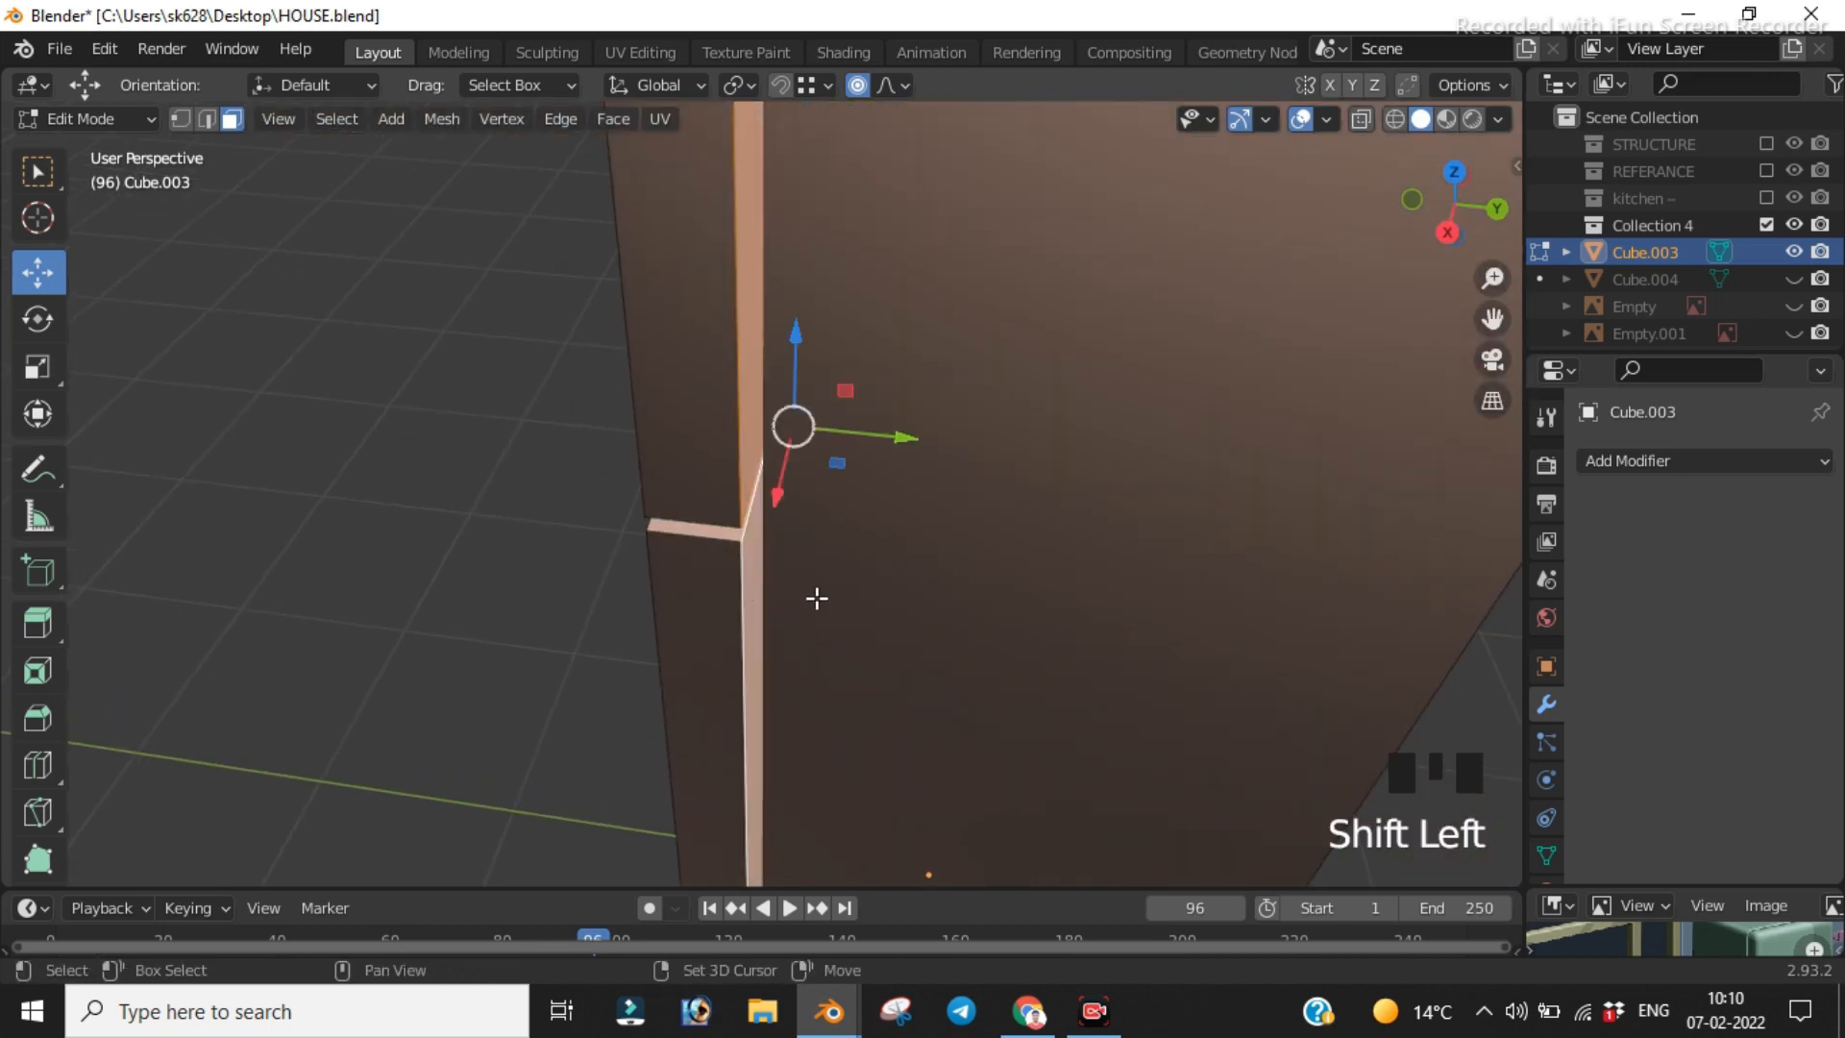
pyautogui.keyDown('shift'); pyautogui.scroll(-1, 812, 576); pyautogui.keyUp('shift')
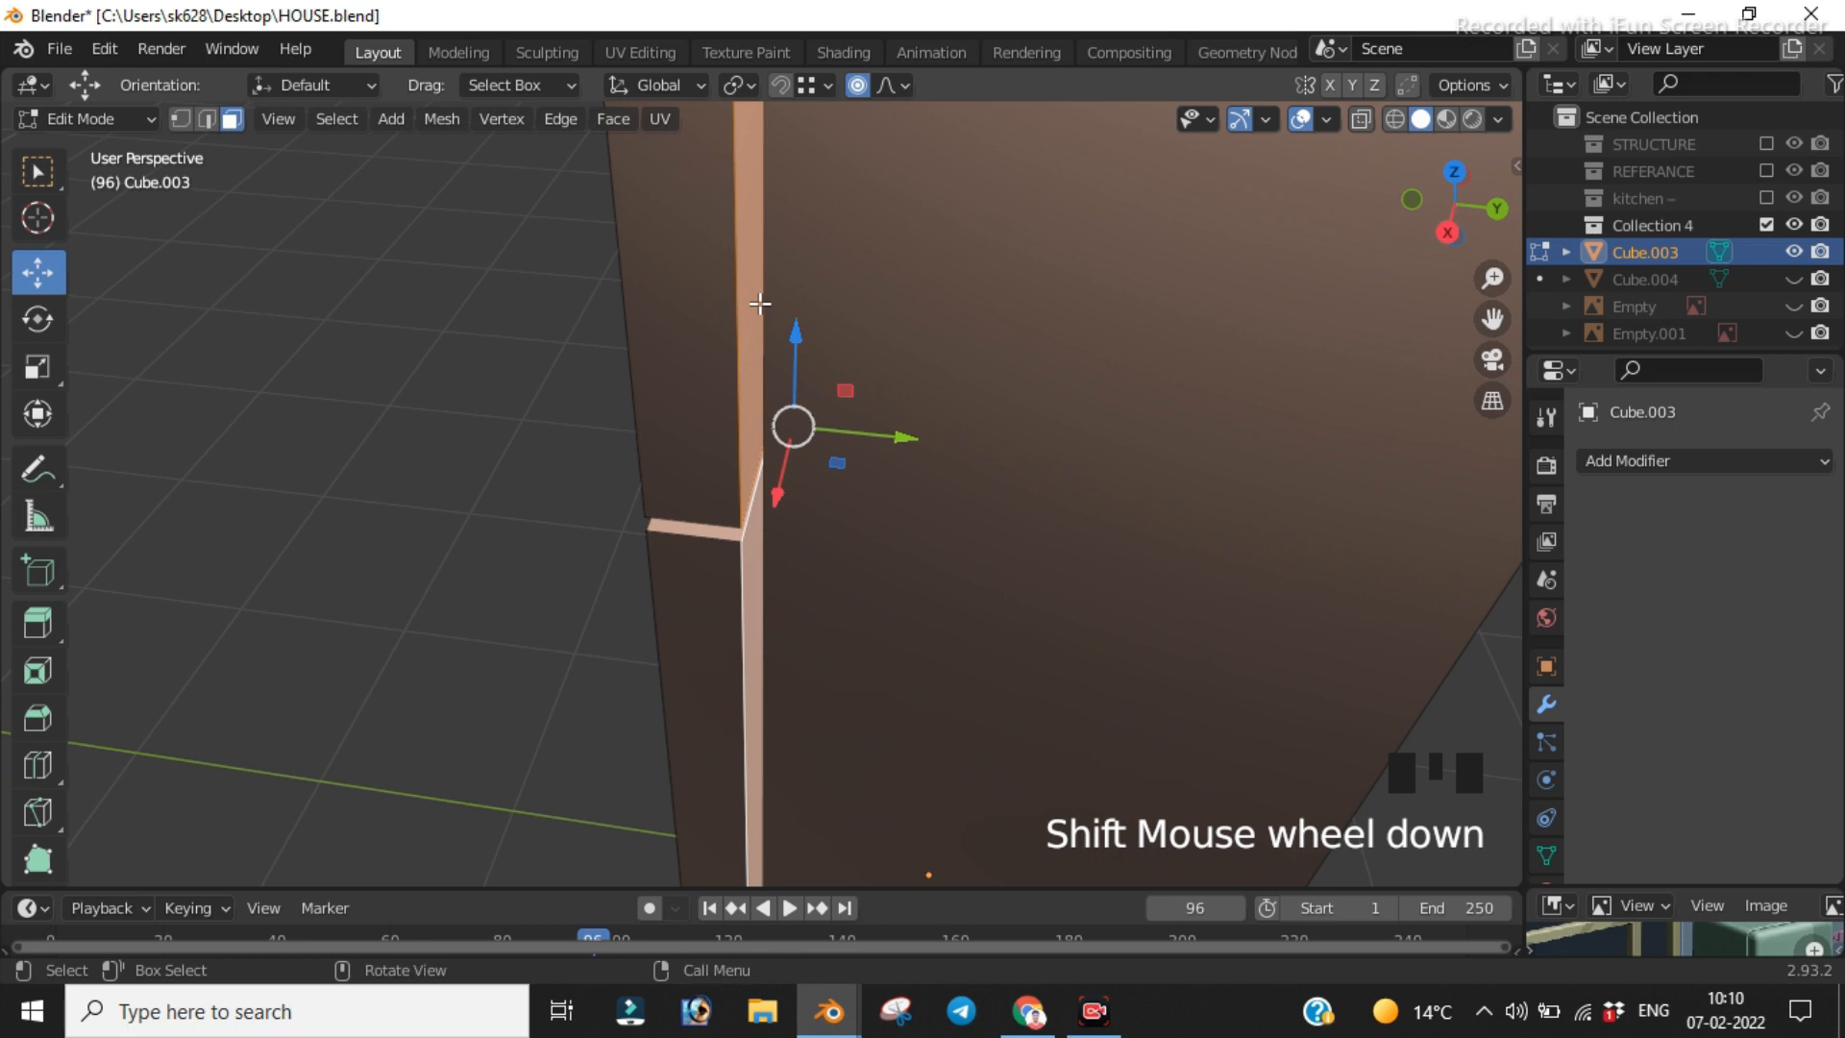
pyautogui.click(445, 432)
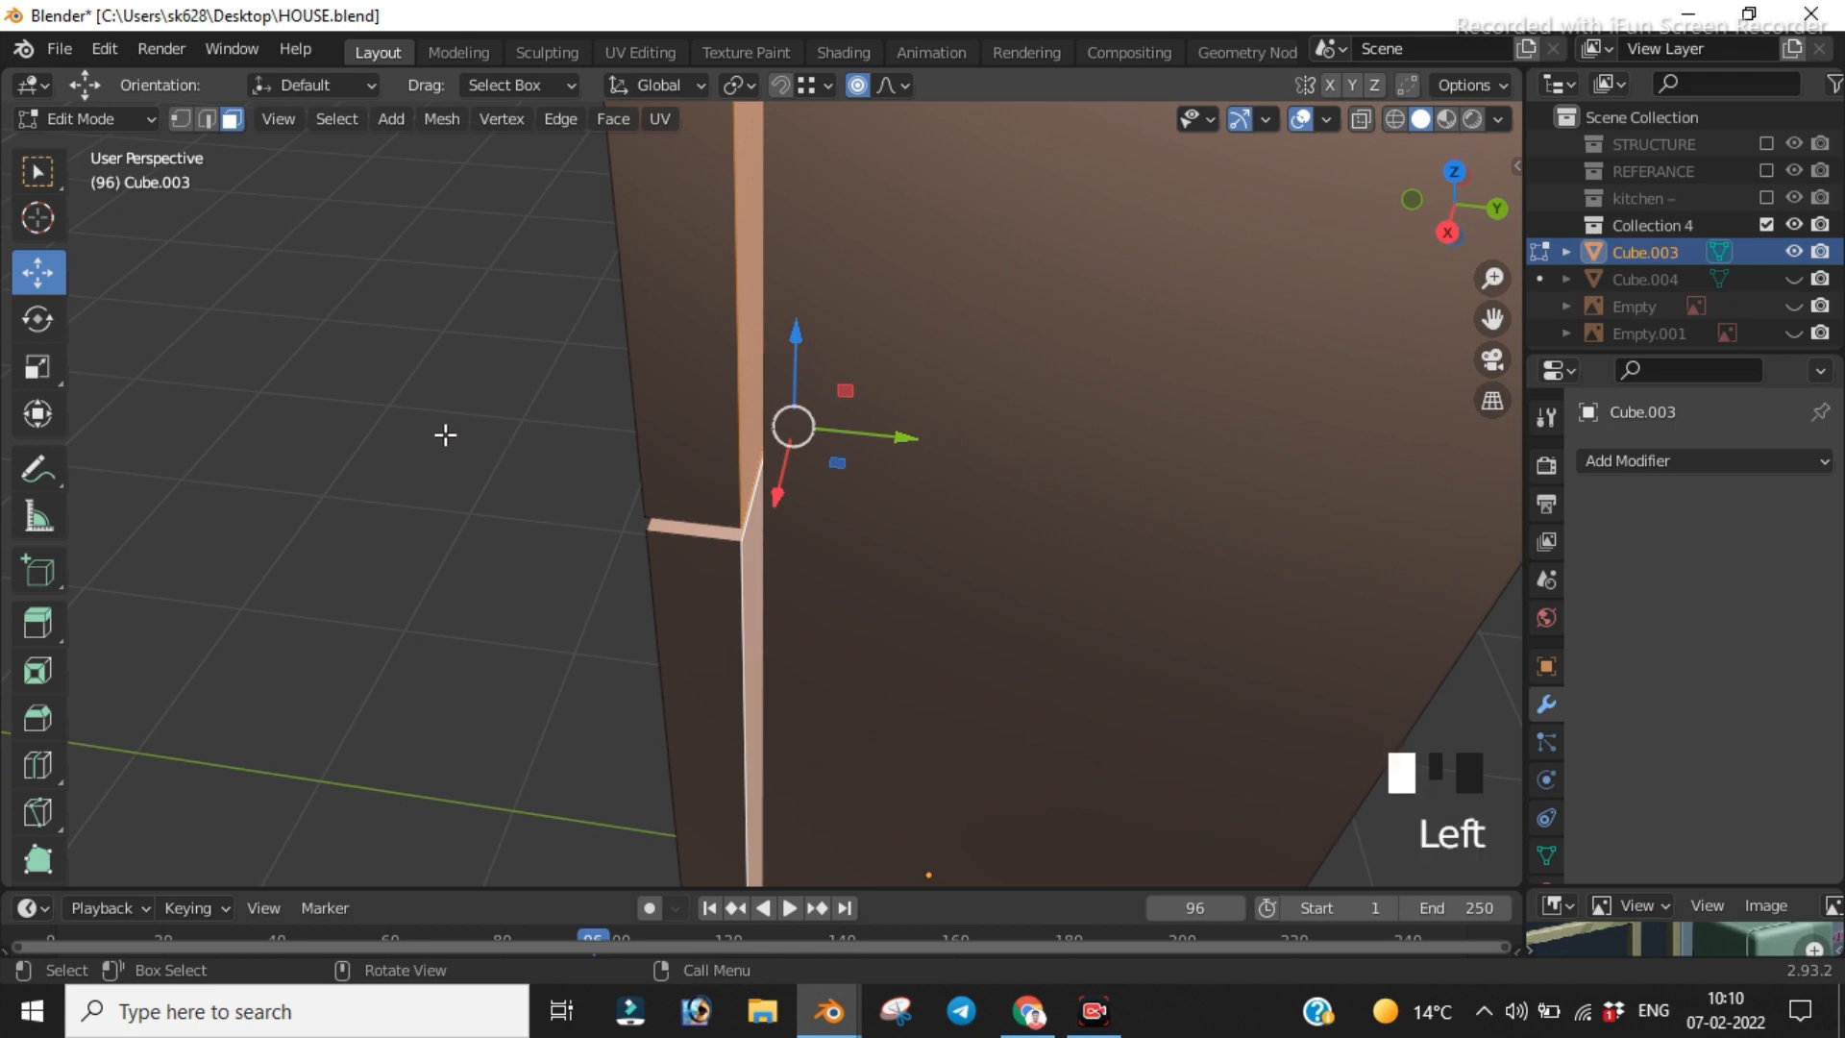
pyautogui.click(746, 358)
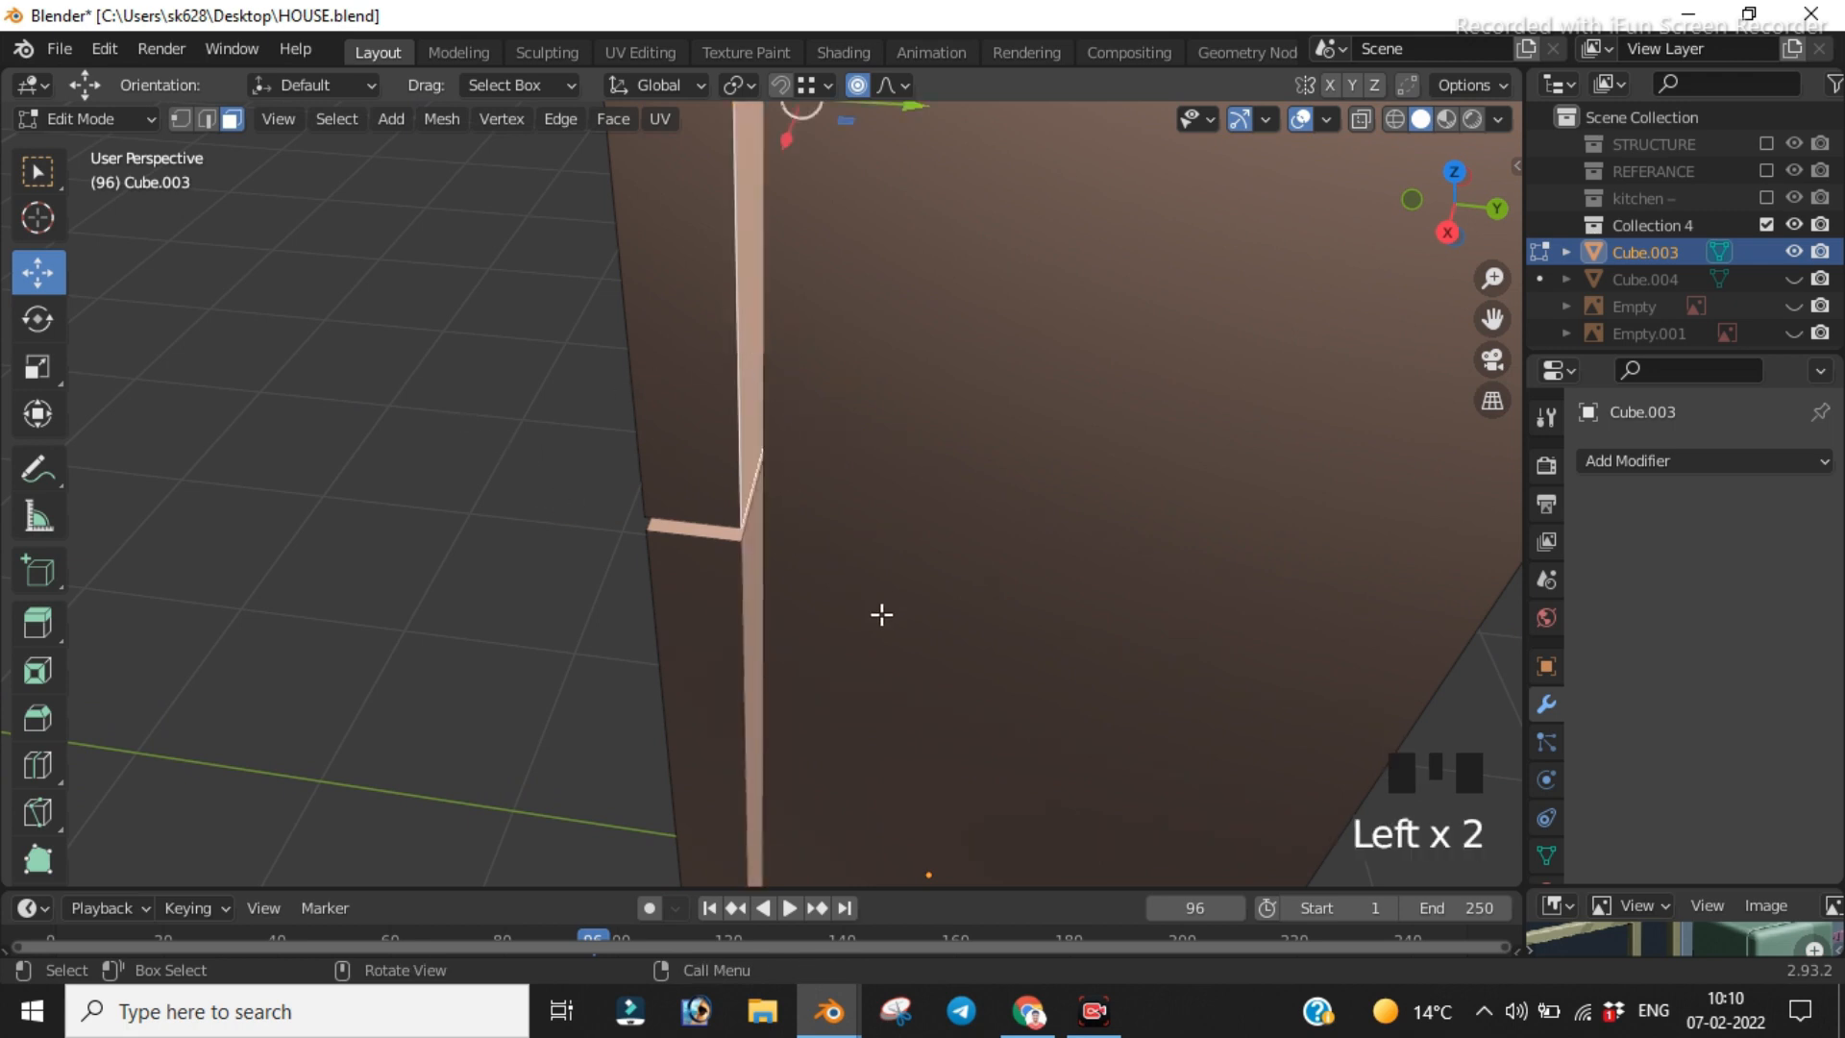
pyautogui.scroll(-2, 882, 614)
pyautogui.scroll(1, 965, 640)
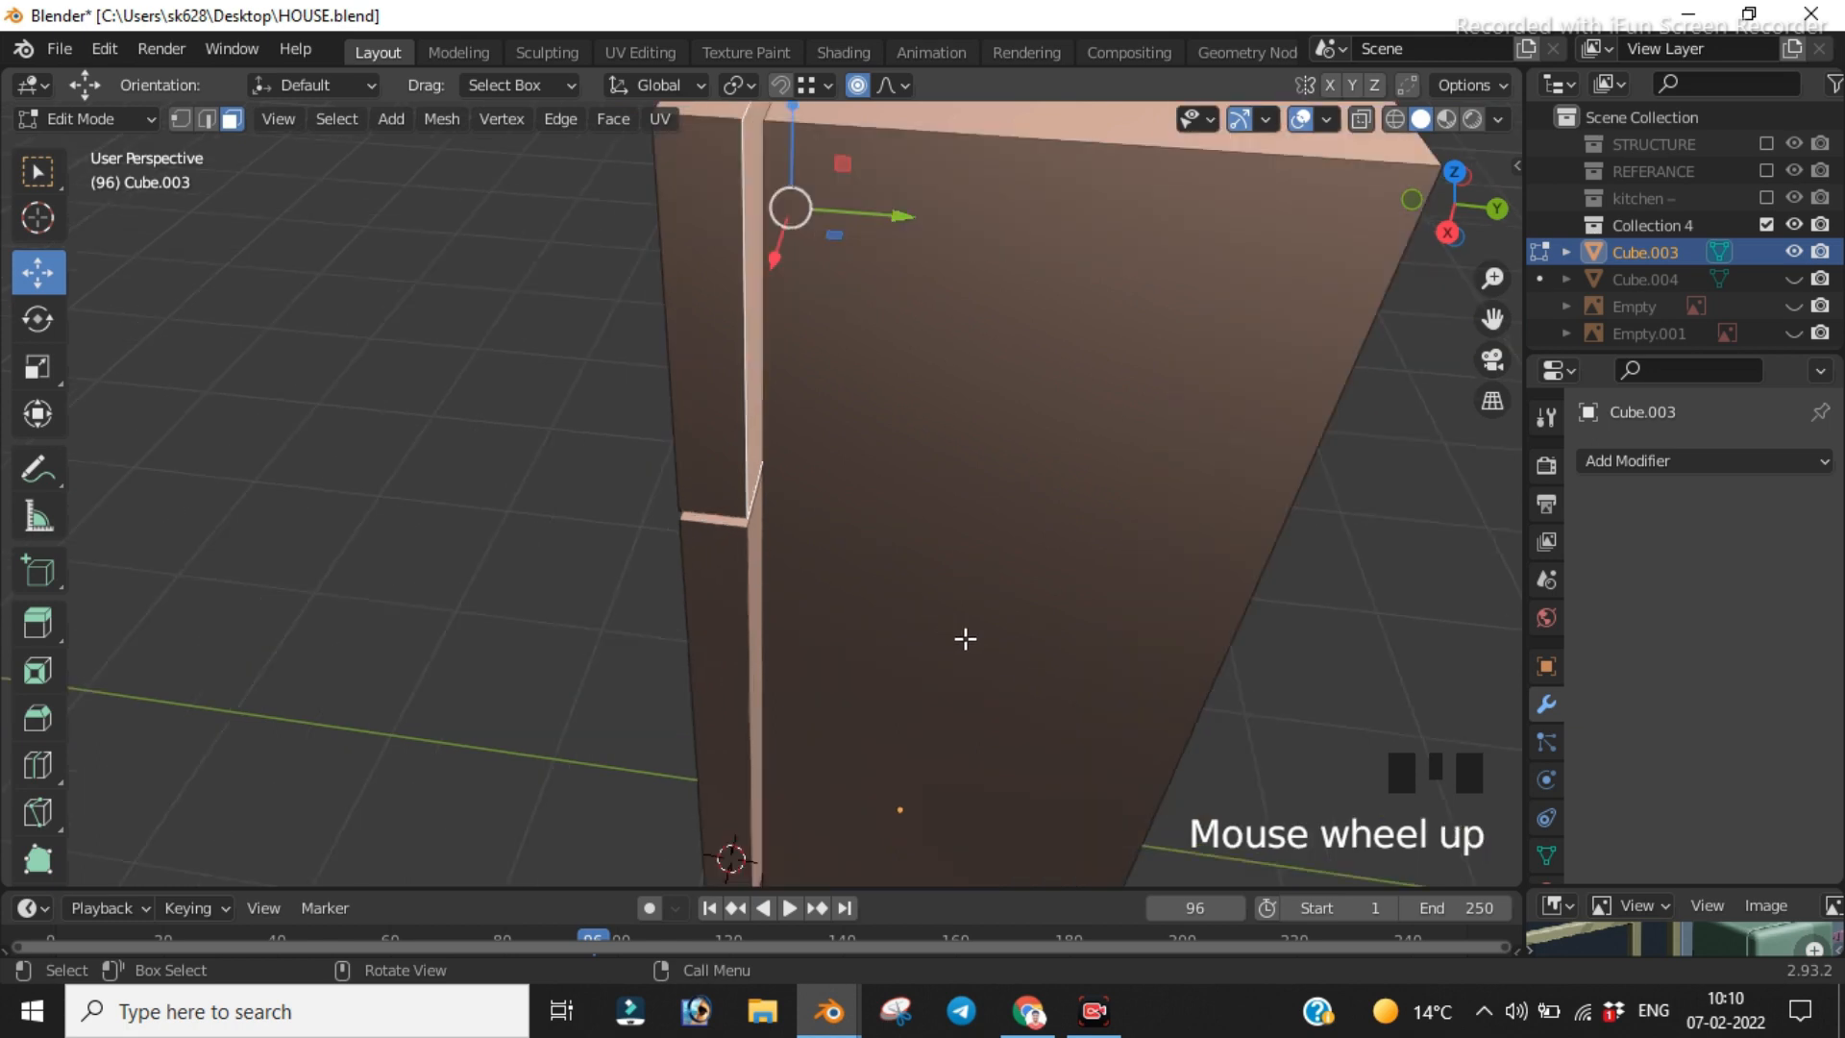
pyautogui.keyDown('shift'); pyautogui.click(760, 546); pyautogui.keyUp('shift')
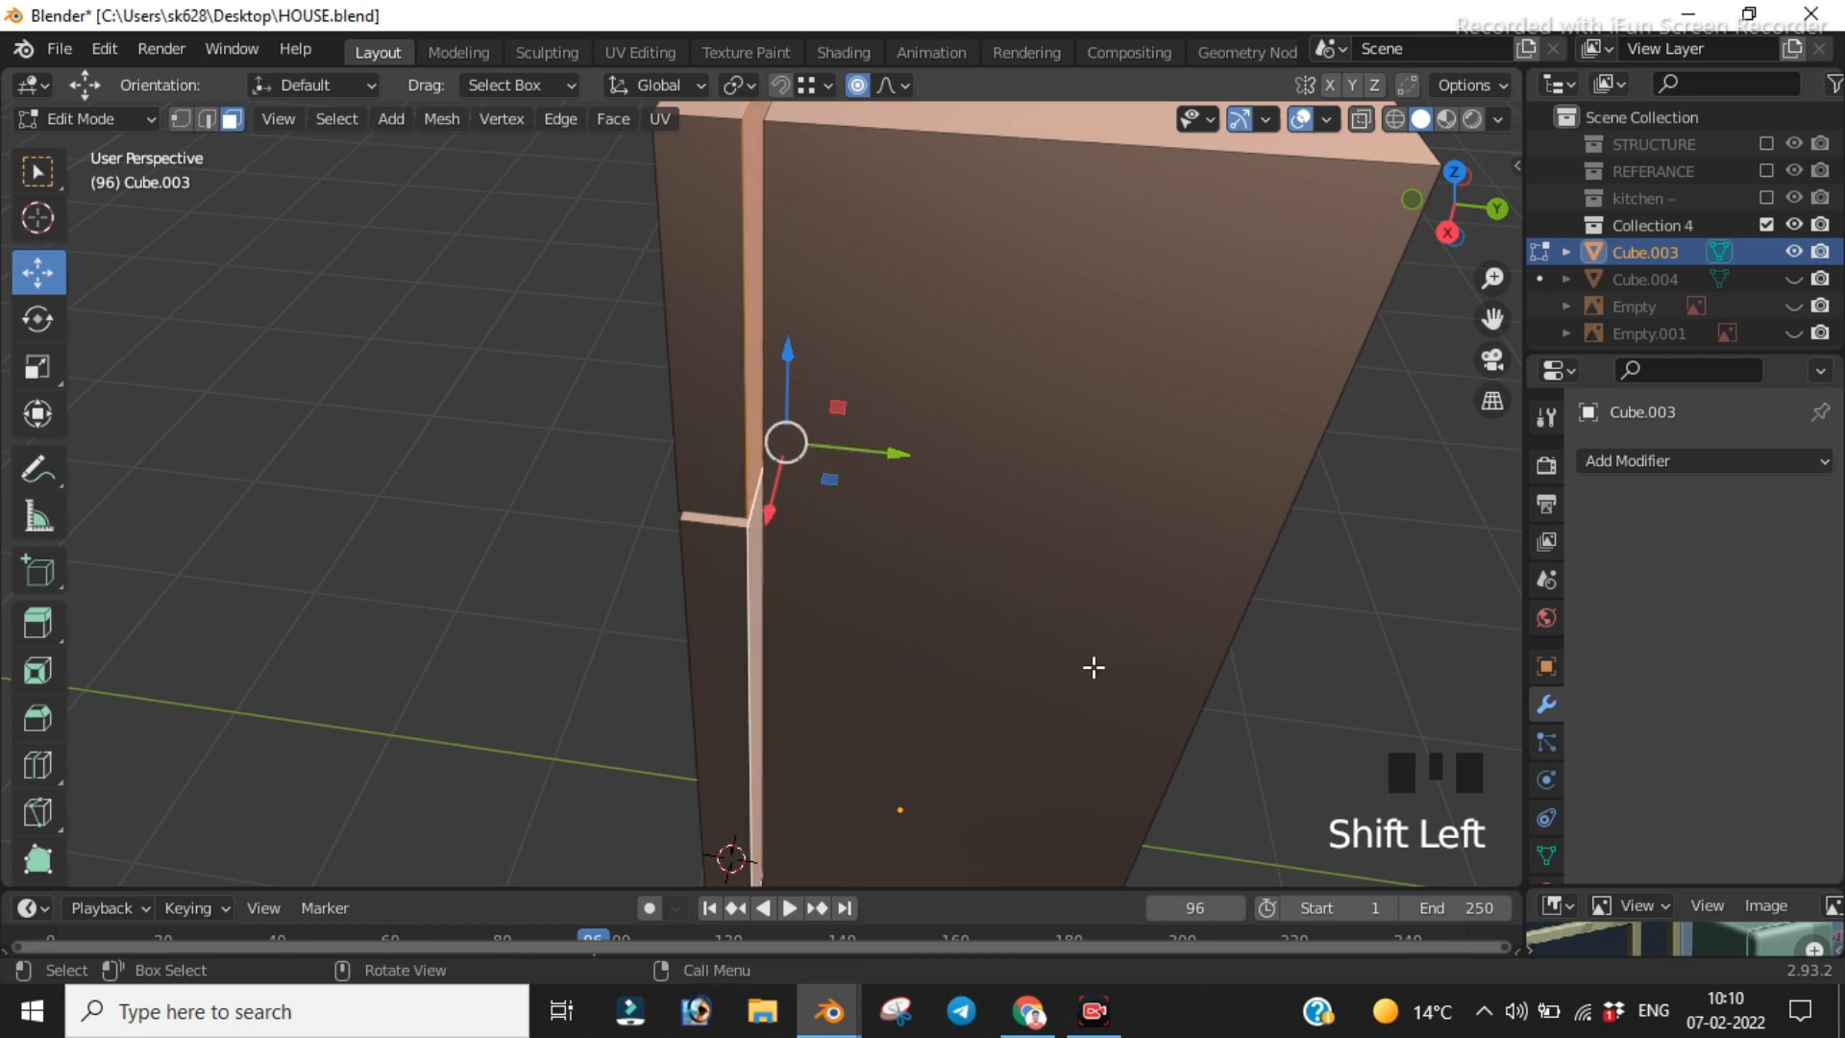
# Step: Inset the two doors' back faces together by about 0.14 m
pyautogui.press('i')
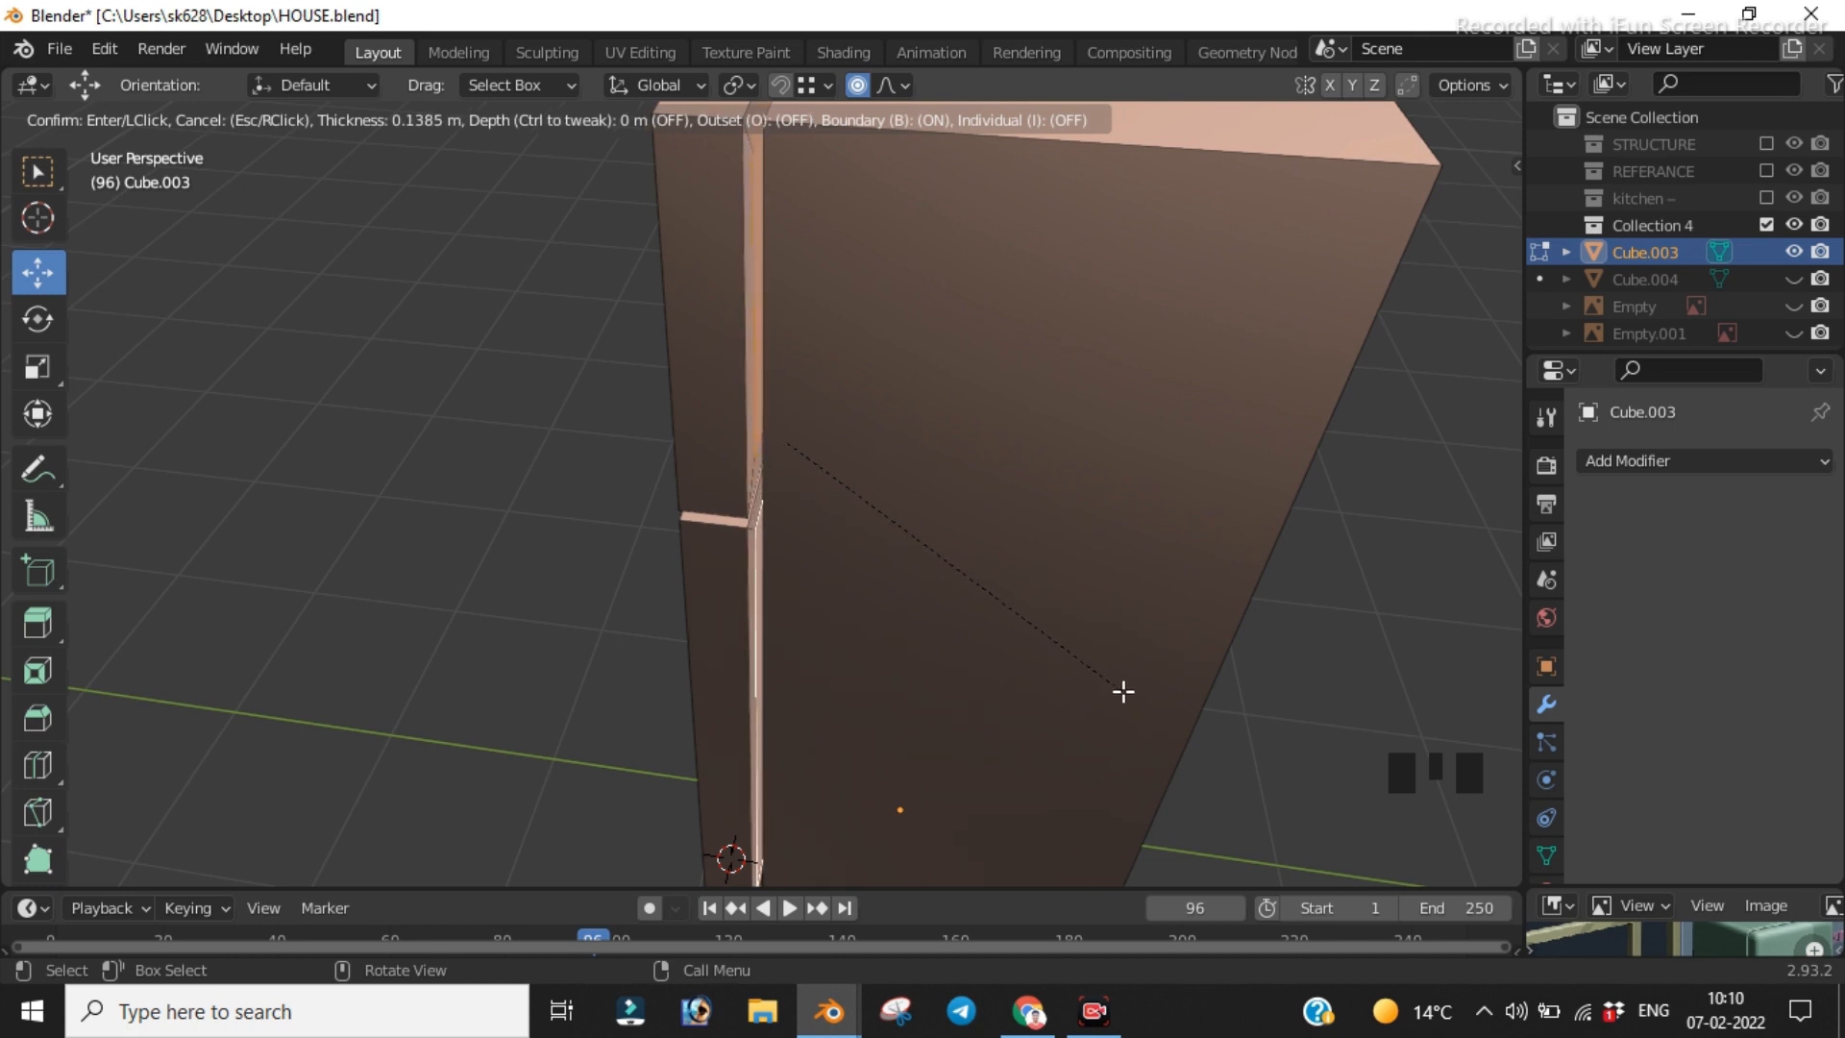
pyautogui.click(1121, 689)
pyautogui.scroll(1, 871, 489)
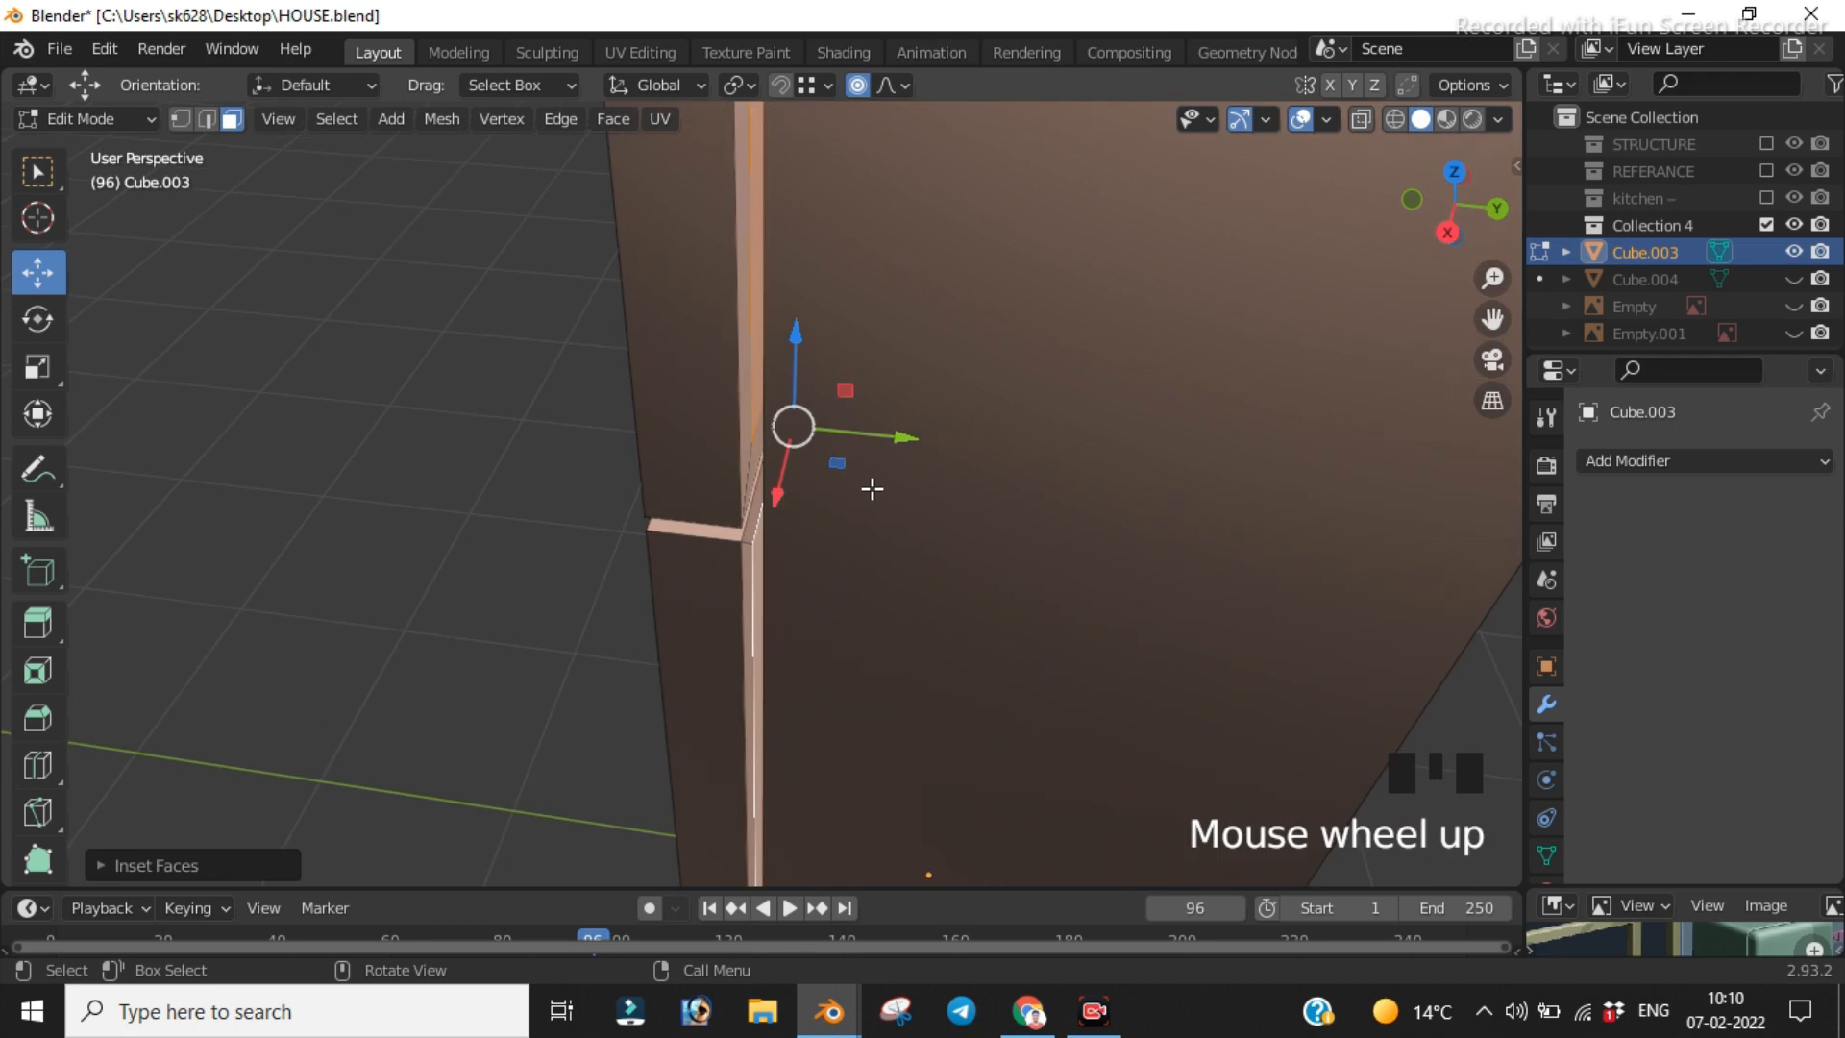
pyautogui.keyDown('shift'); pyautogui.moveTo(880, 489); pyautogui.dragTo(935, 556, button='middle'); pyautogui.keyUp('shift')
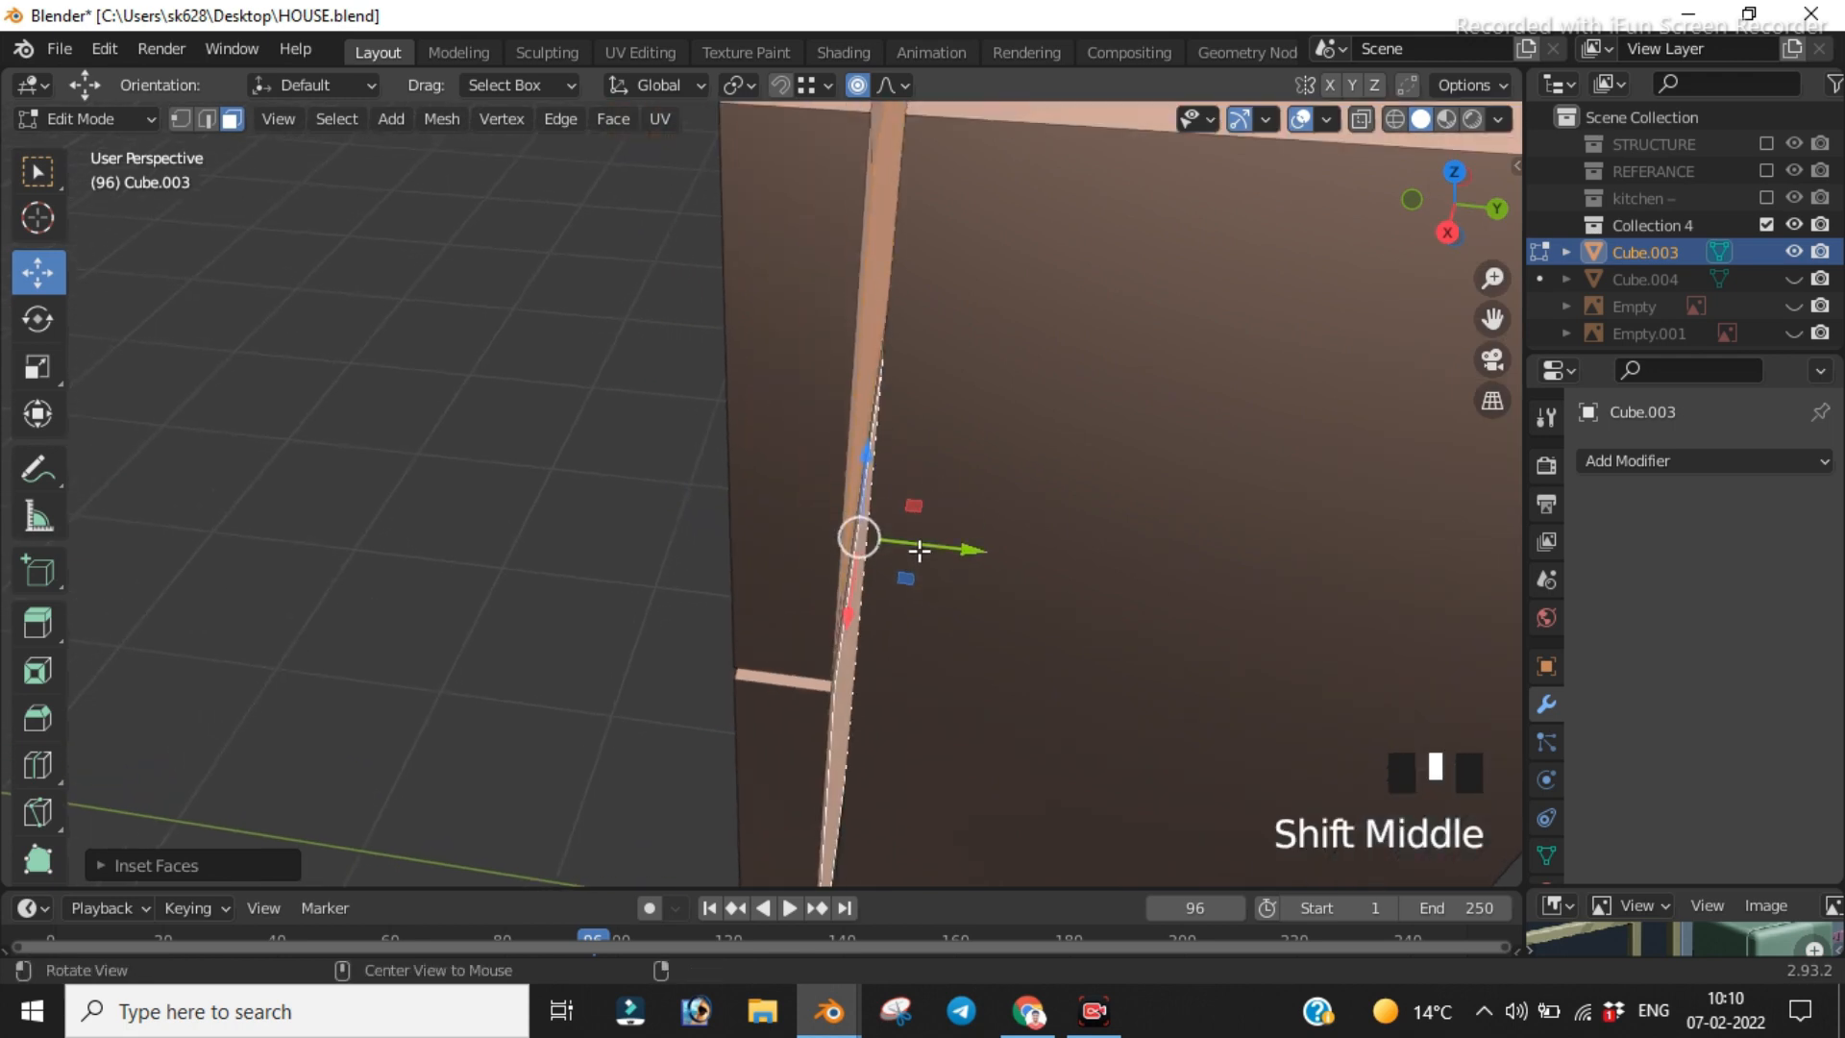
pyautogui.hotkey('alt', 'z')
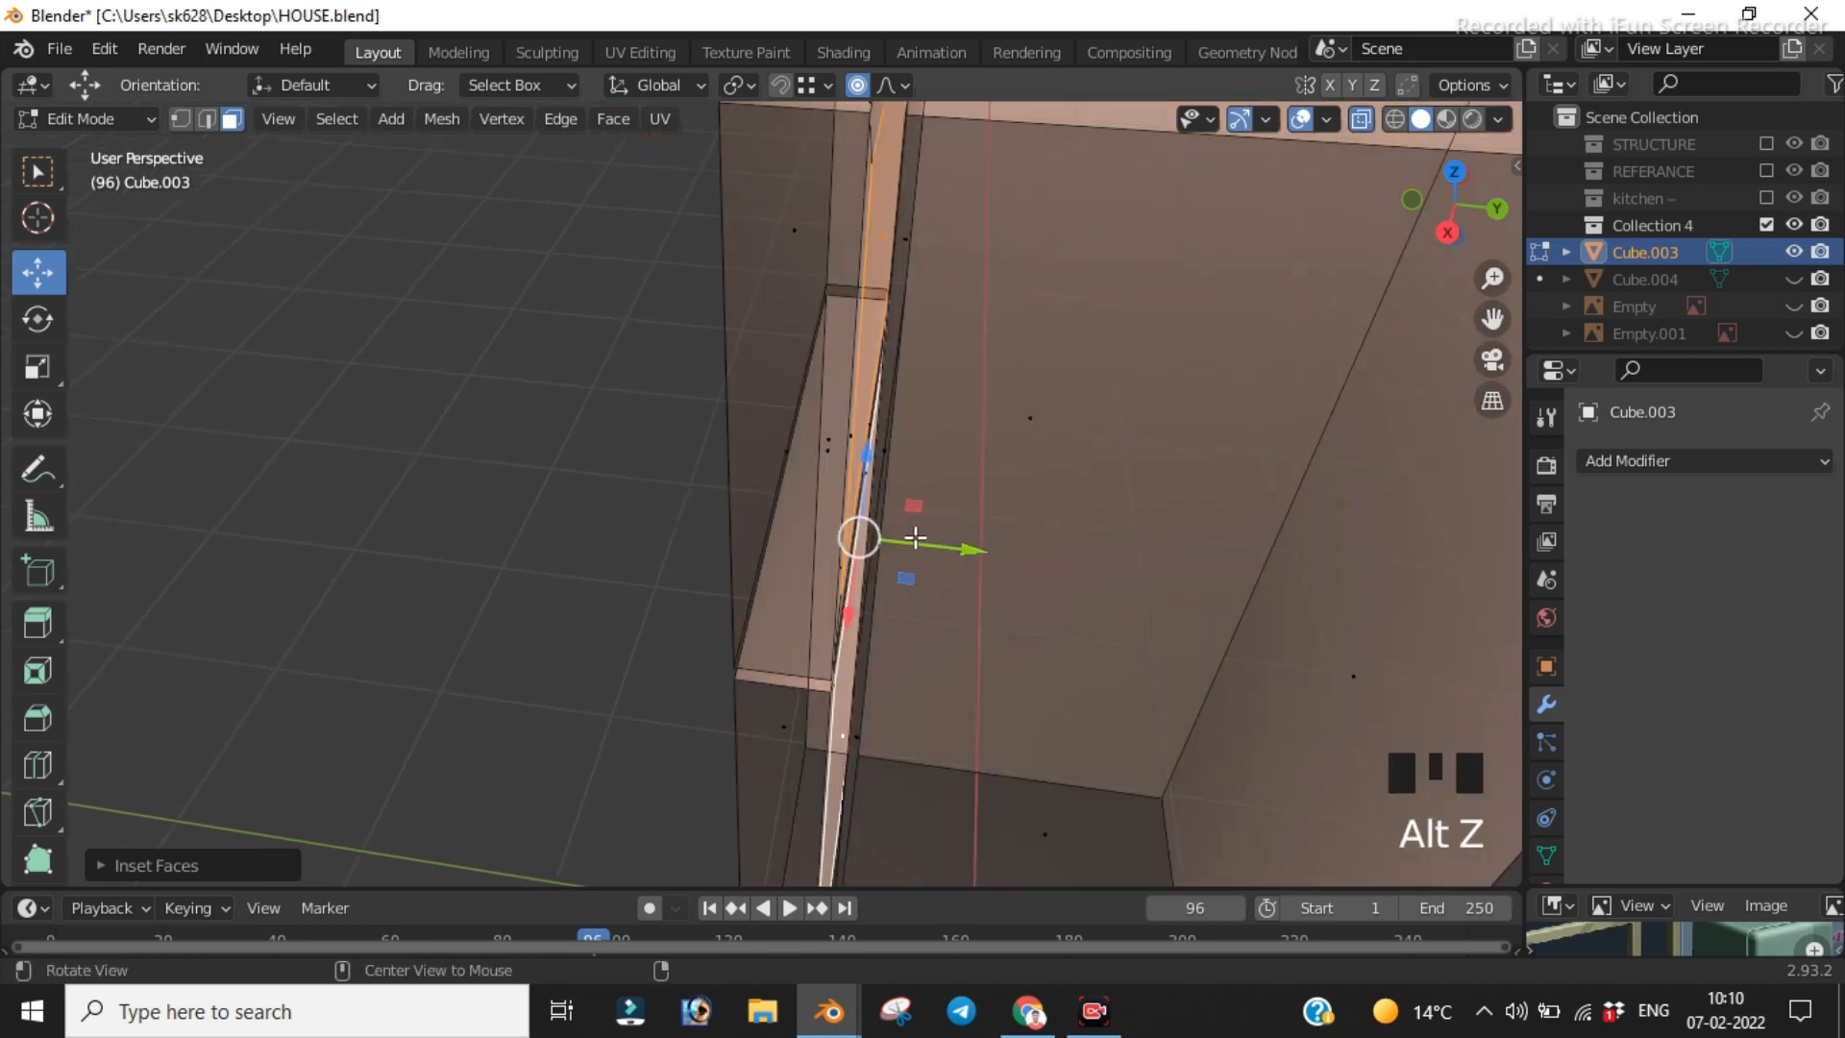
pyautogui.hotkey('alt', 'z')
pyautogui.scroll(-1, 911, 523)
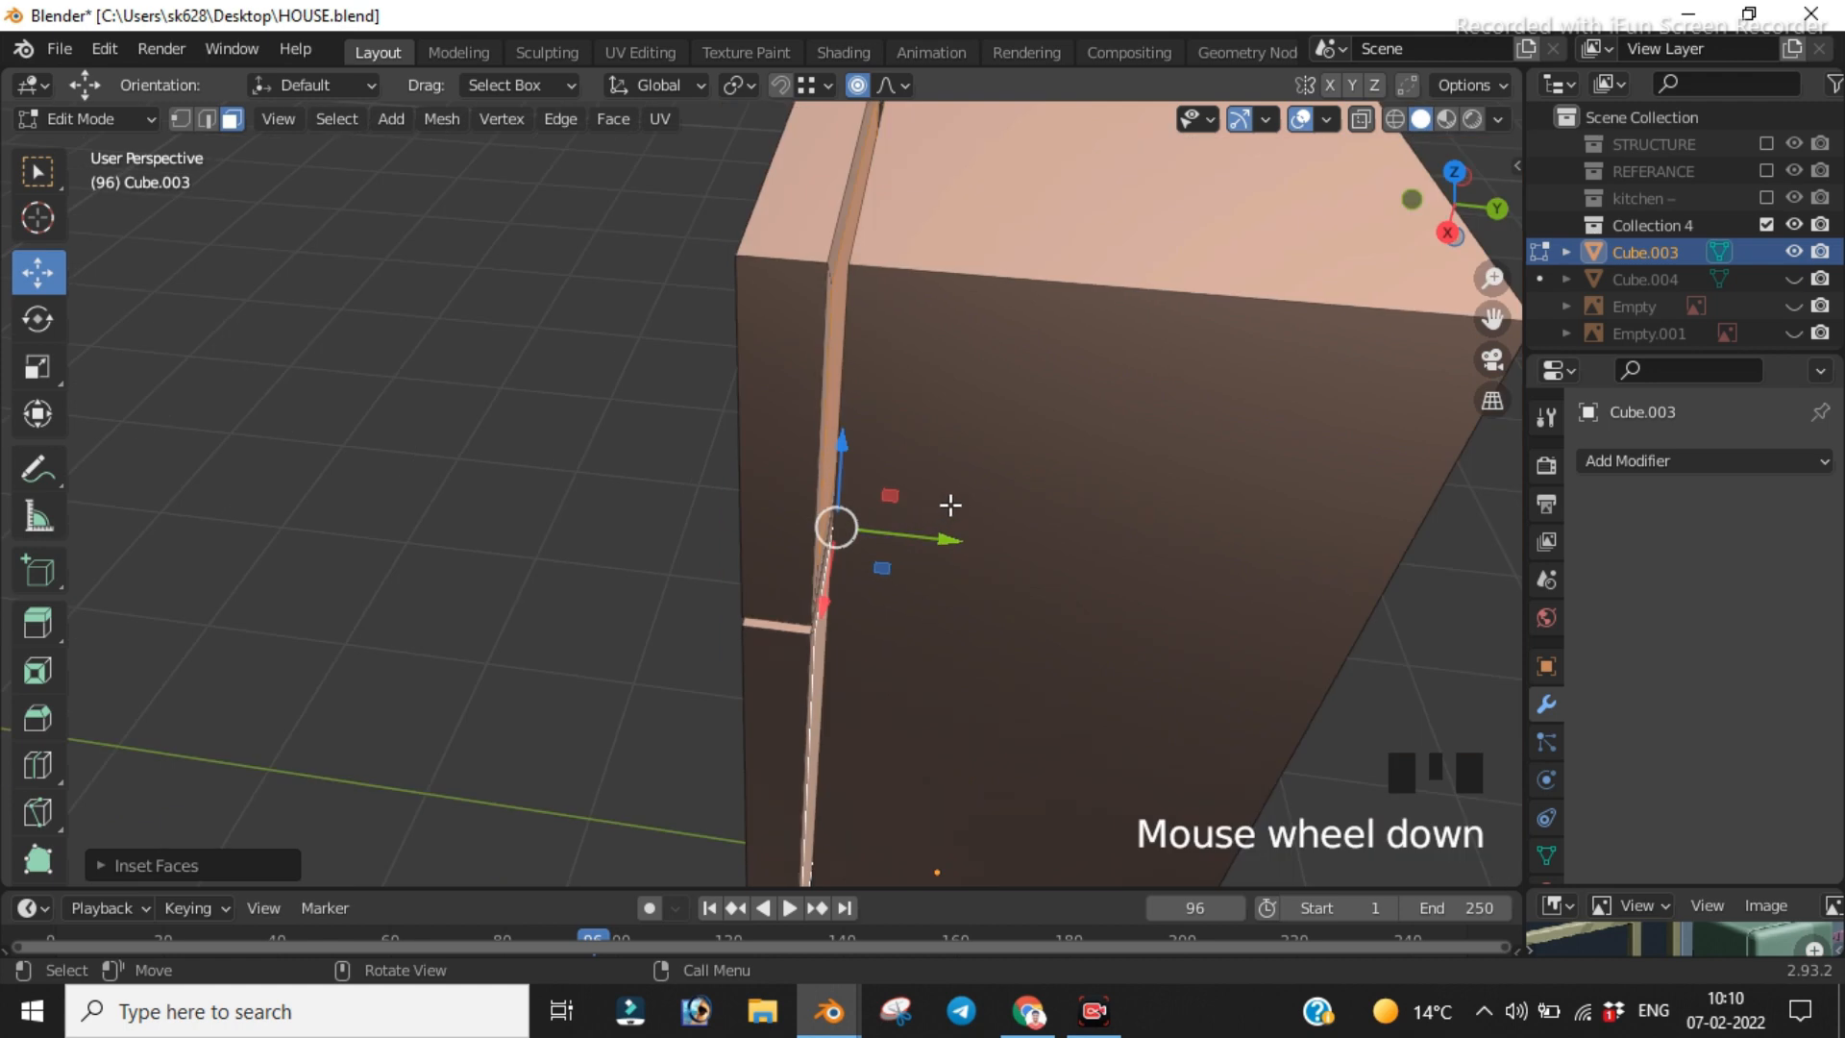
# Step: Extrude the inset door back faces along their normals by about 1.08 m, across the gap into the fridge body
pyautogui.moveTo(946, 545)
pyautogui.mouseDown()
pyautogui.moveTo(970, 548)
pyautogui.moveTo(942, 538)
pyautogui.mouseUp()
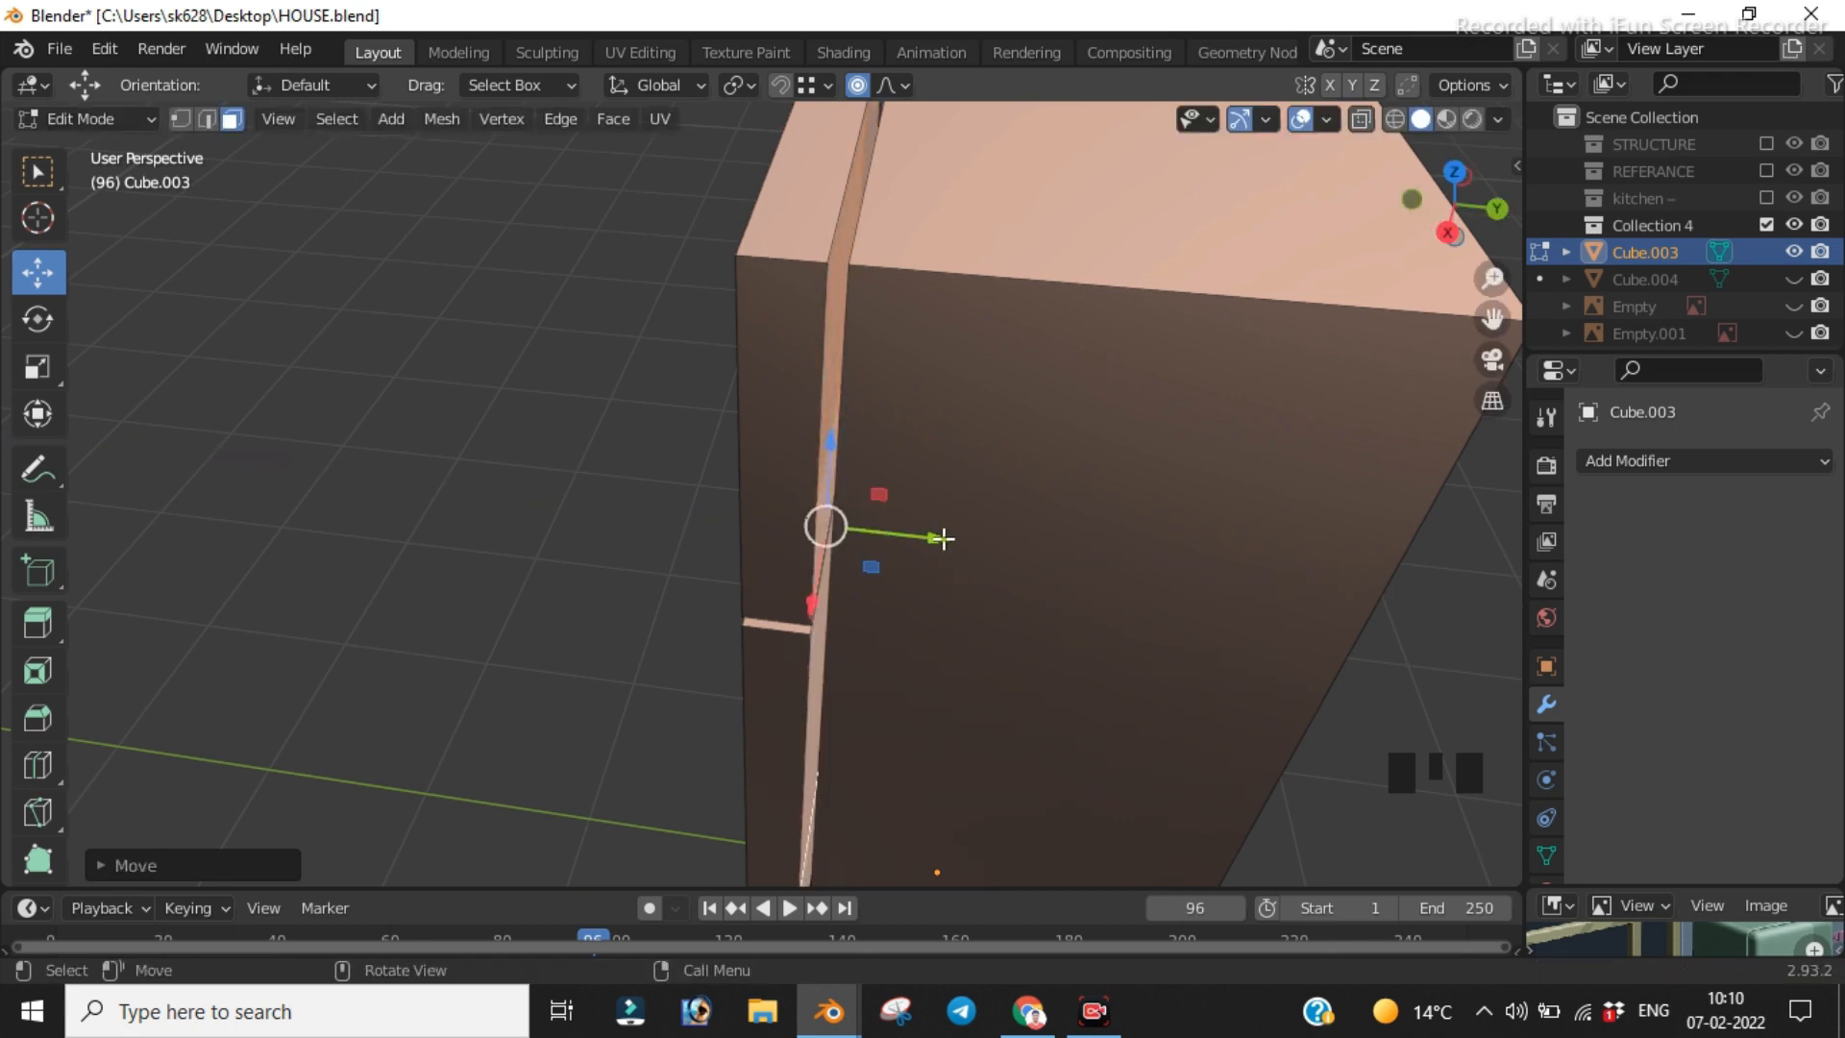
pyautogui.hotkey('ctrl', 'z')
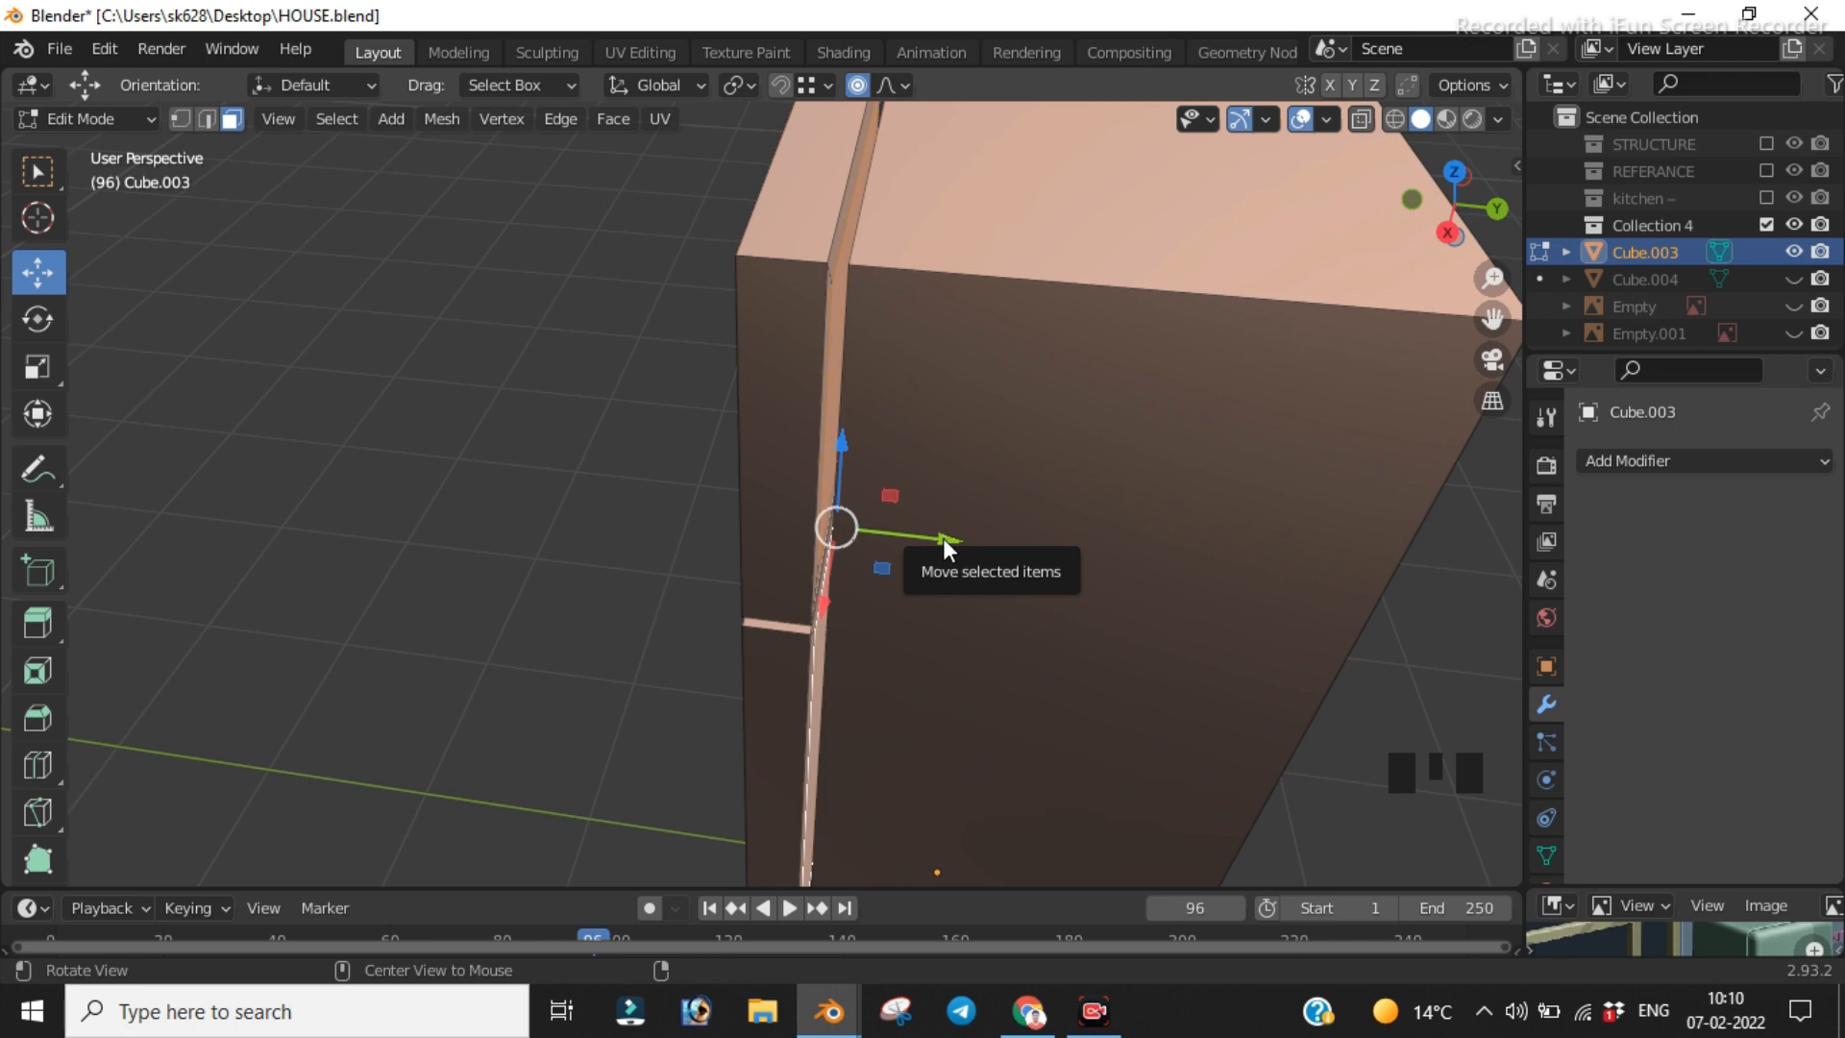
pyautogui.hotkey('alt', 'e')
pyautogui.click(943, 538)
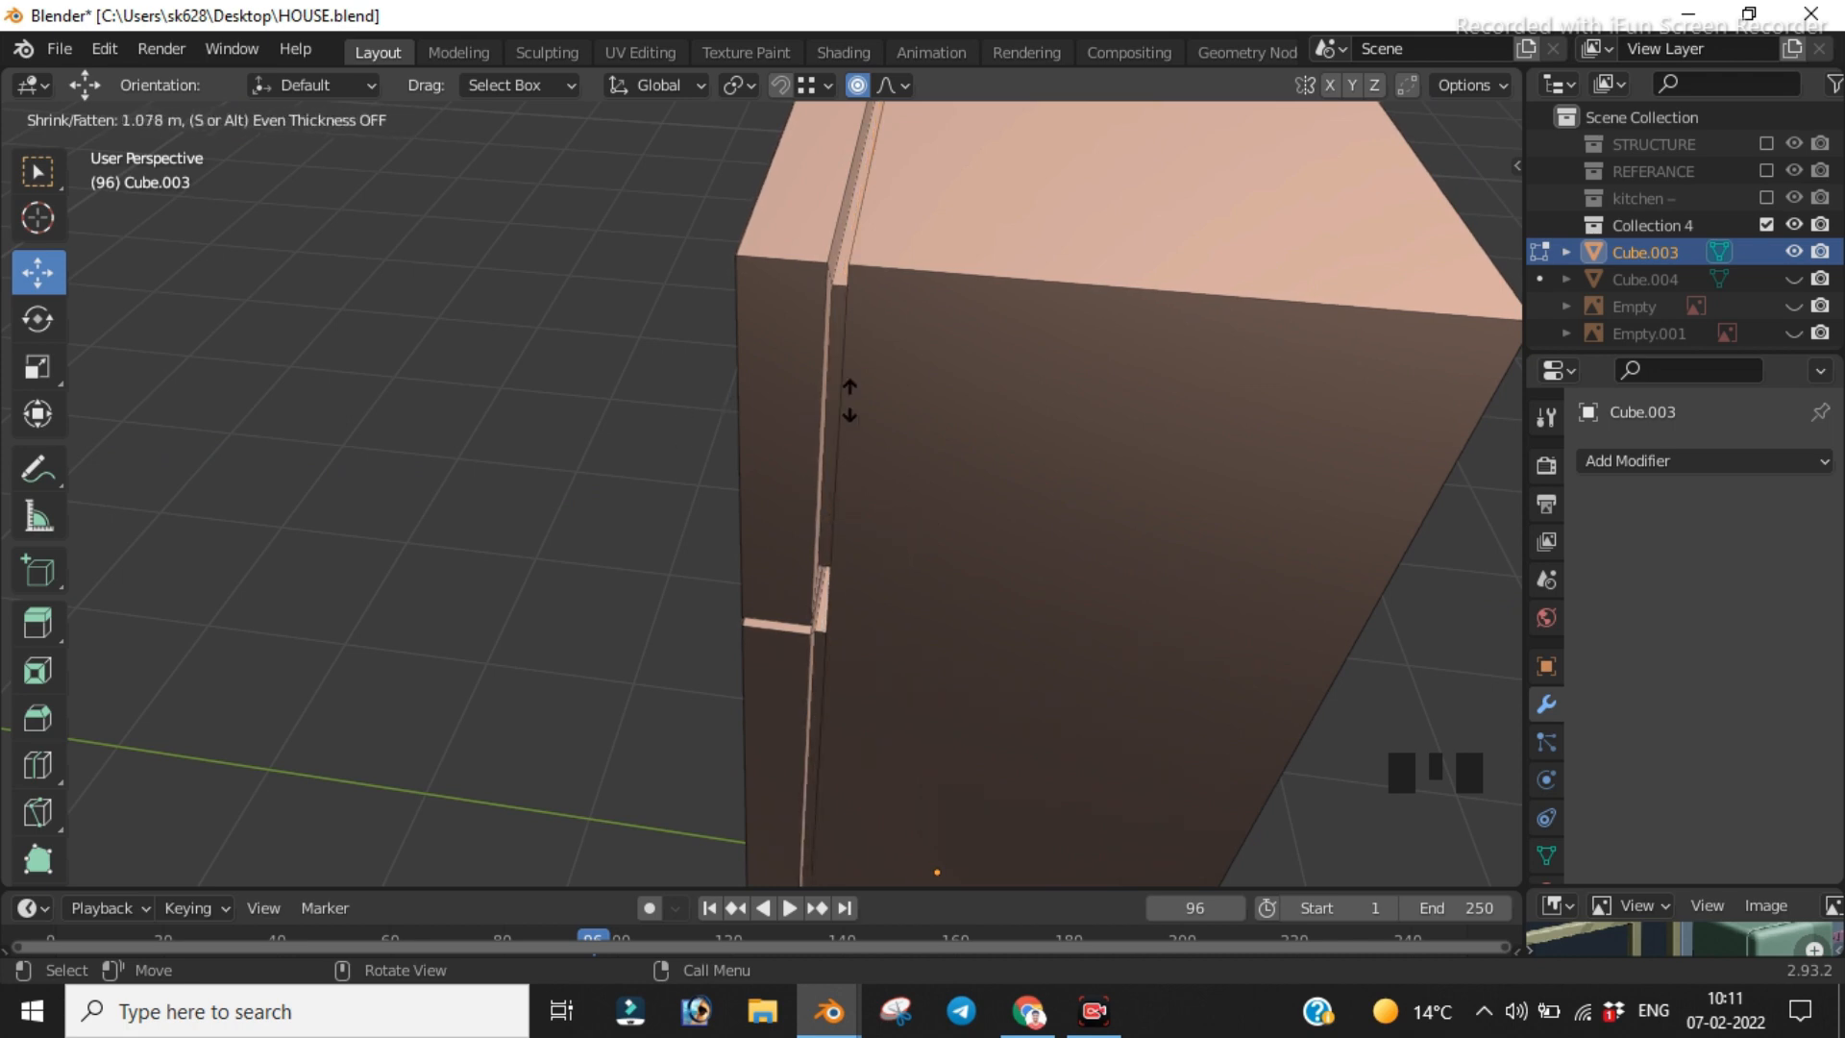
pyautogui.click(1020, 420)
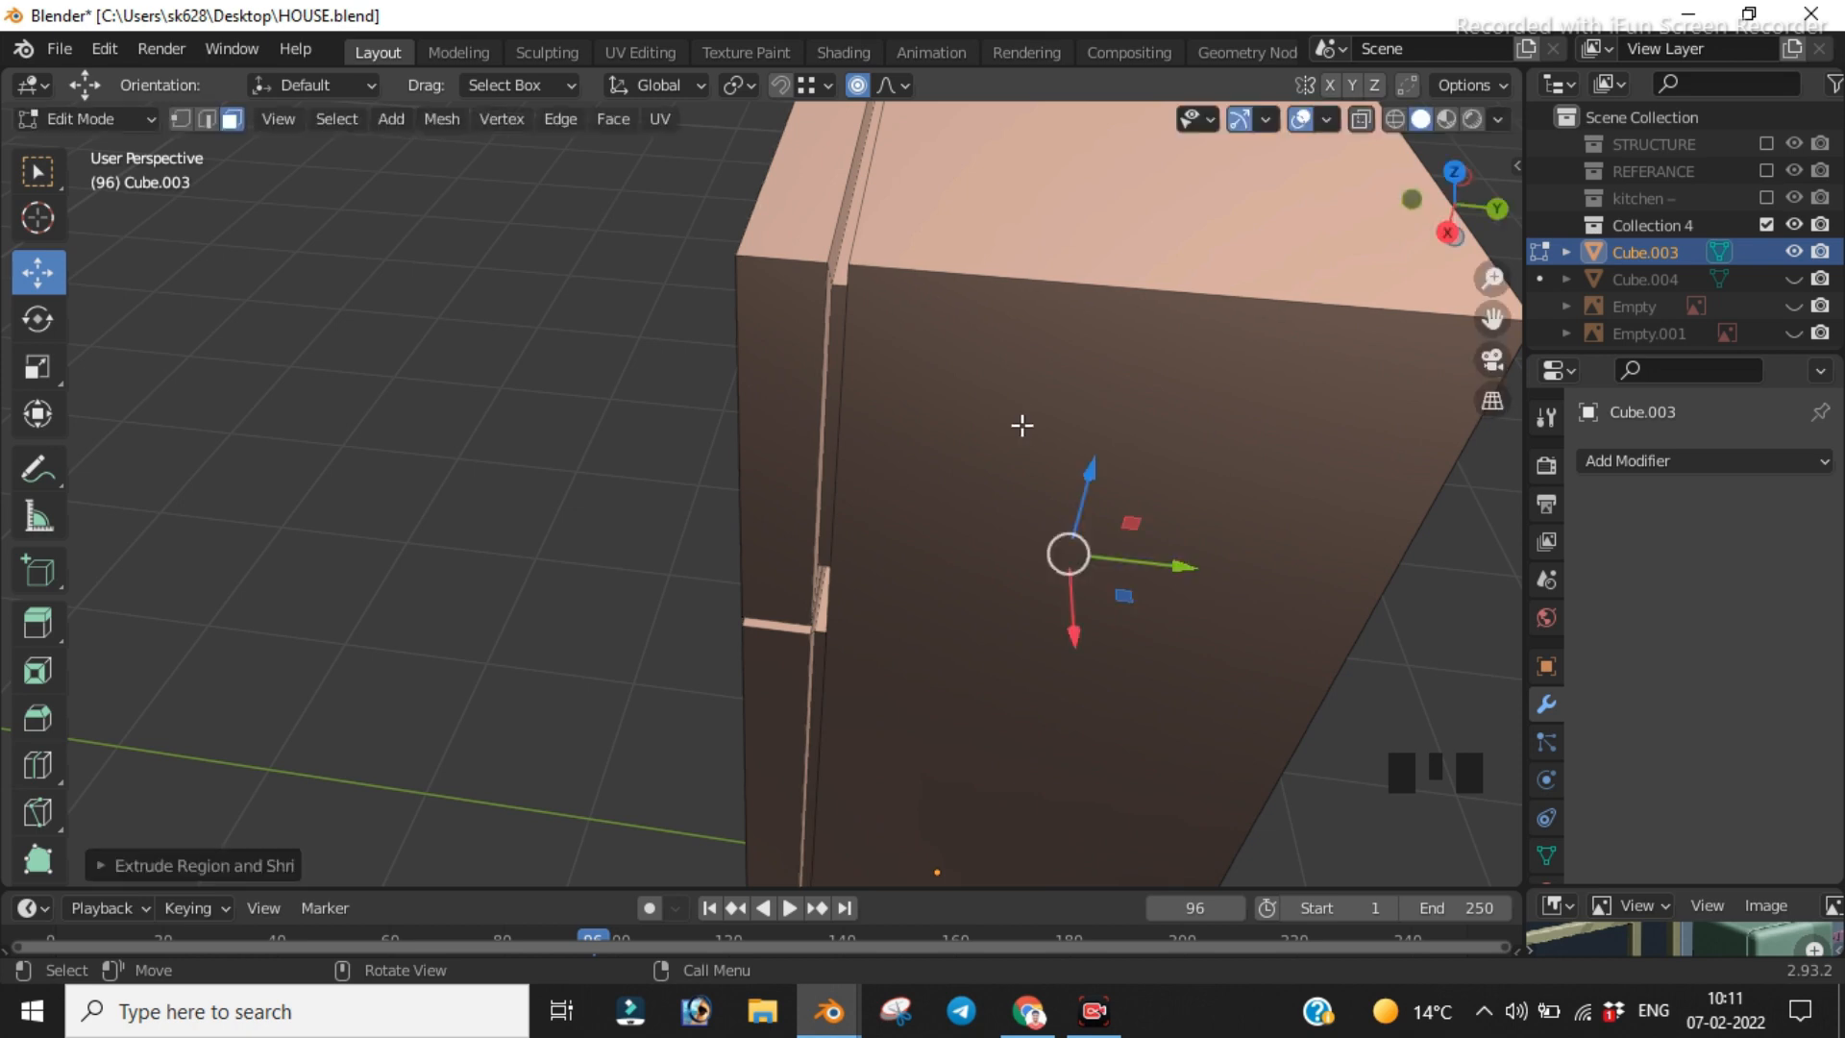
# Step: Undo the last door extrusion and re-extrude the inset door back faces along their normals, just across the gap to the fridge body
pyautogui.hotkey('ctrl', 'z')
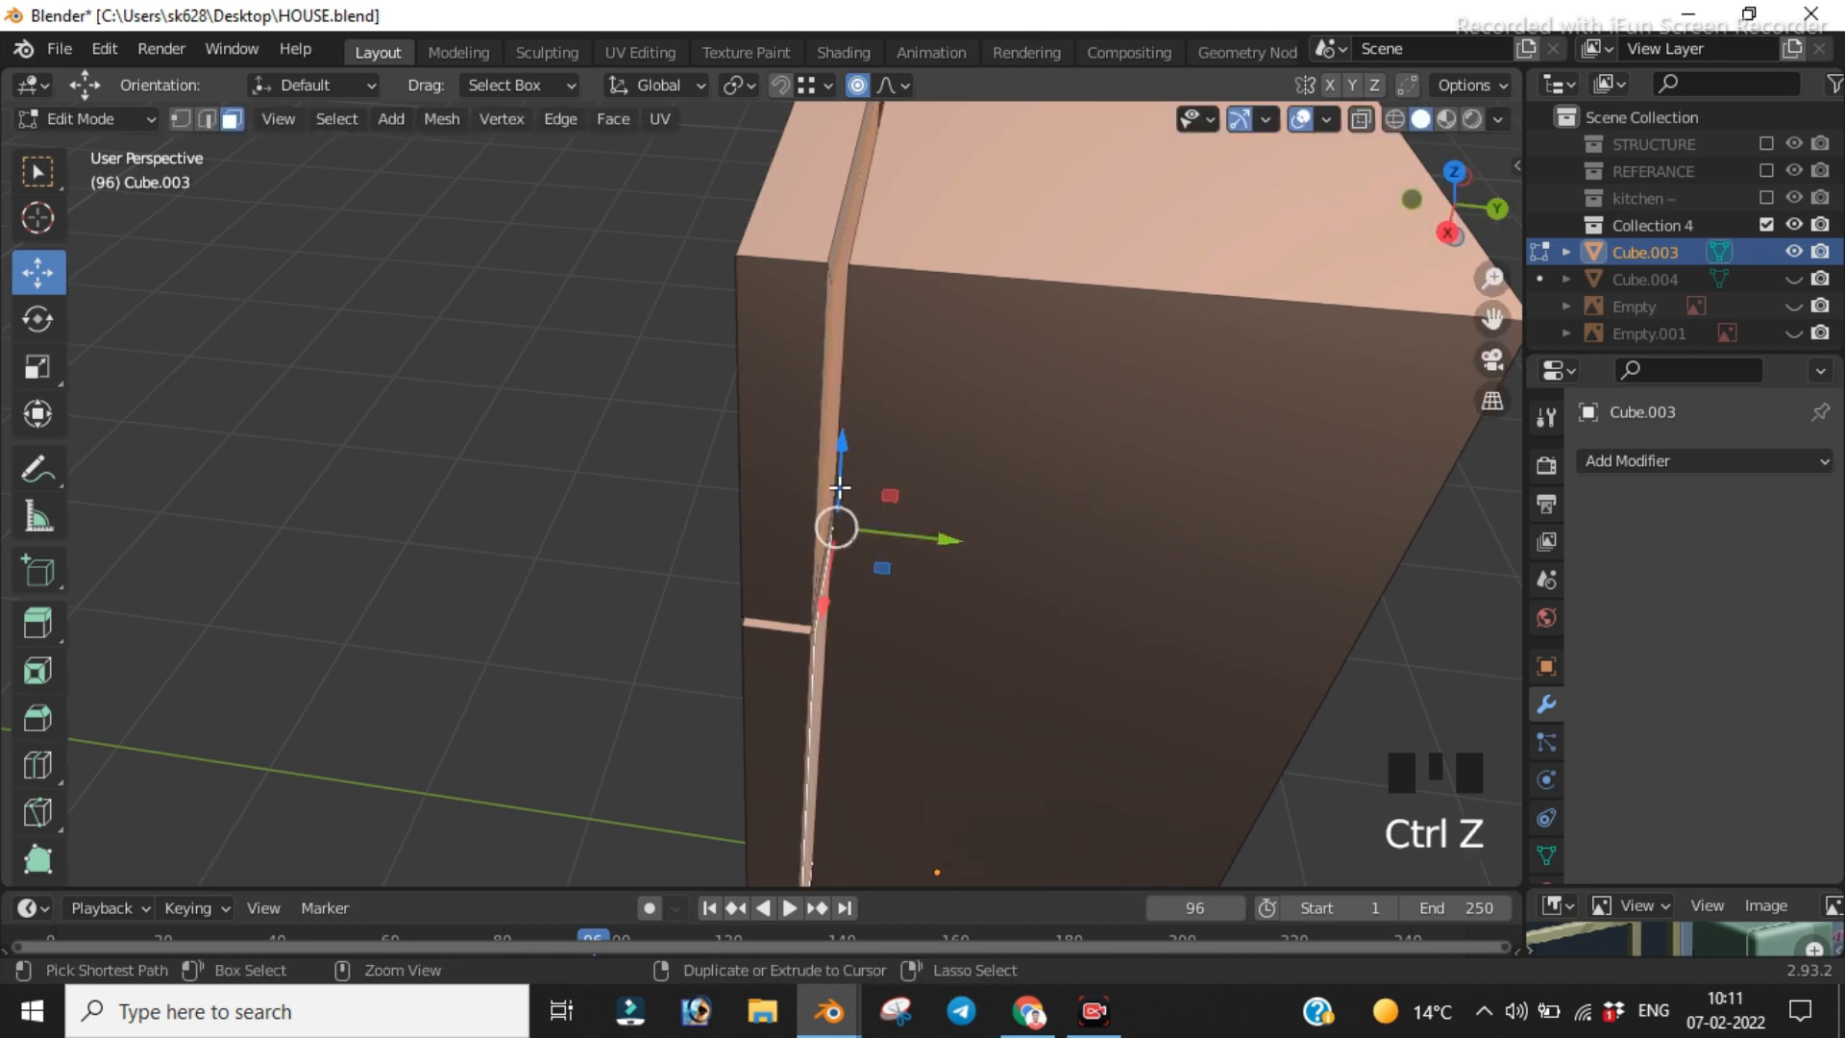
pyautogui.press('KP_1')
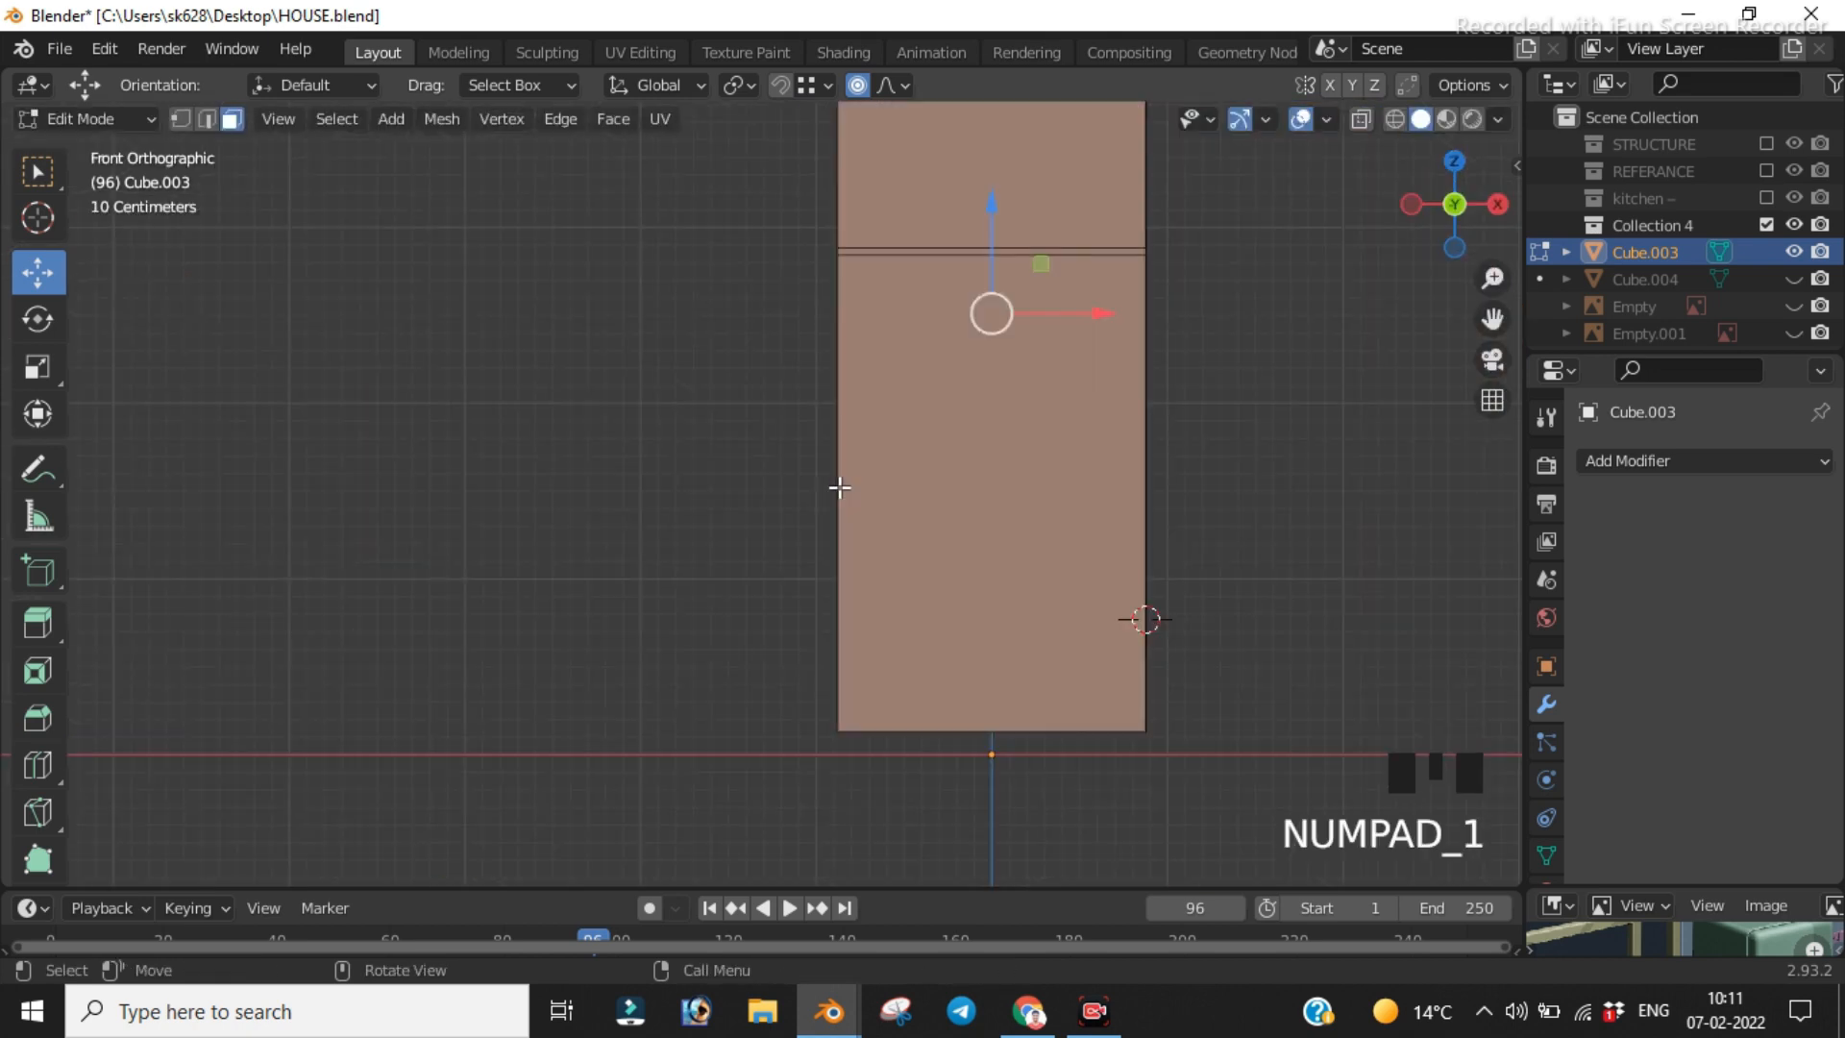
pyautogui.press('KP_3')
pyautogui.scroll(4, 1015, 431)
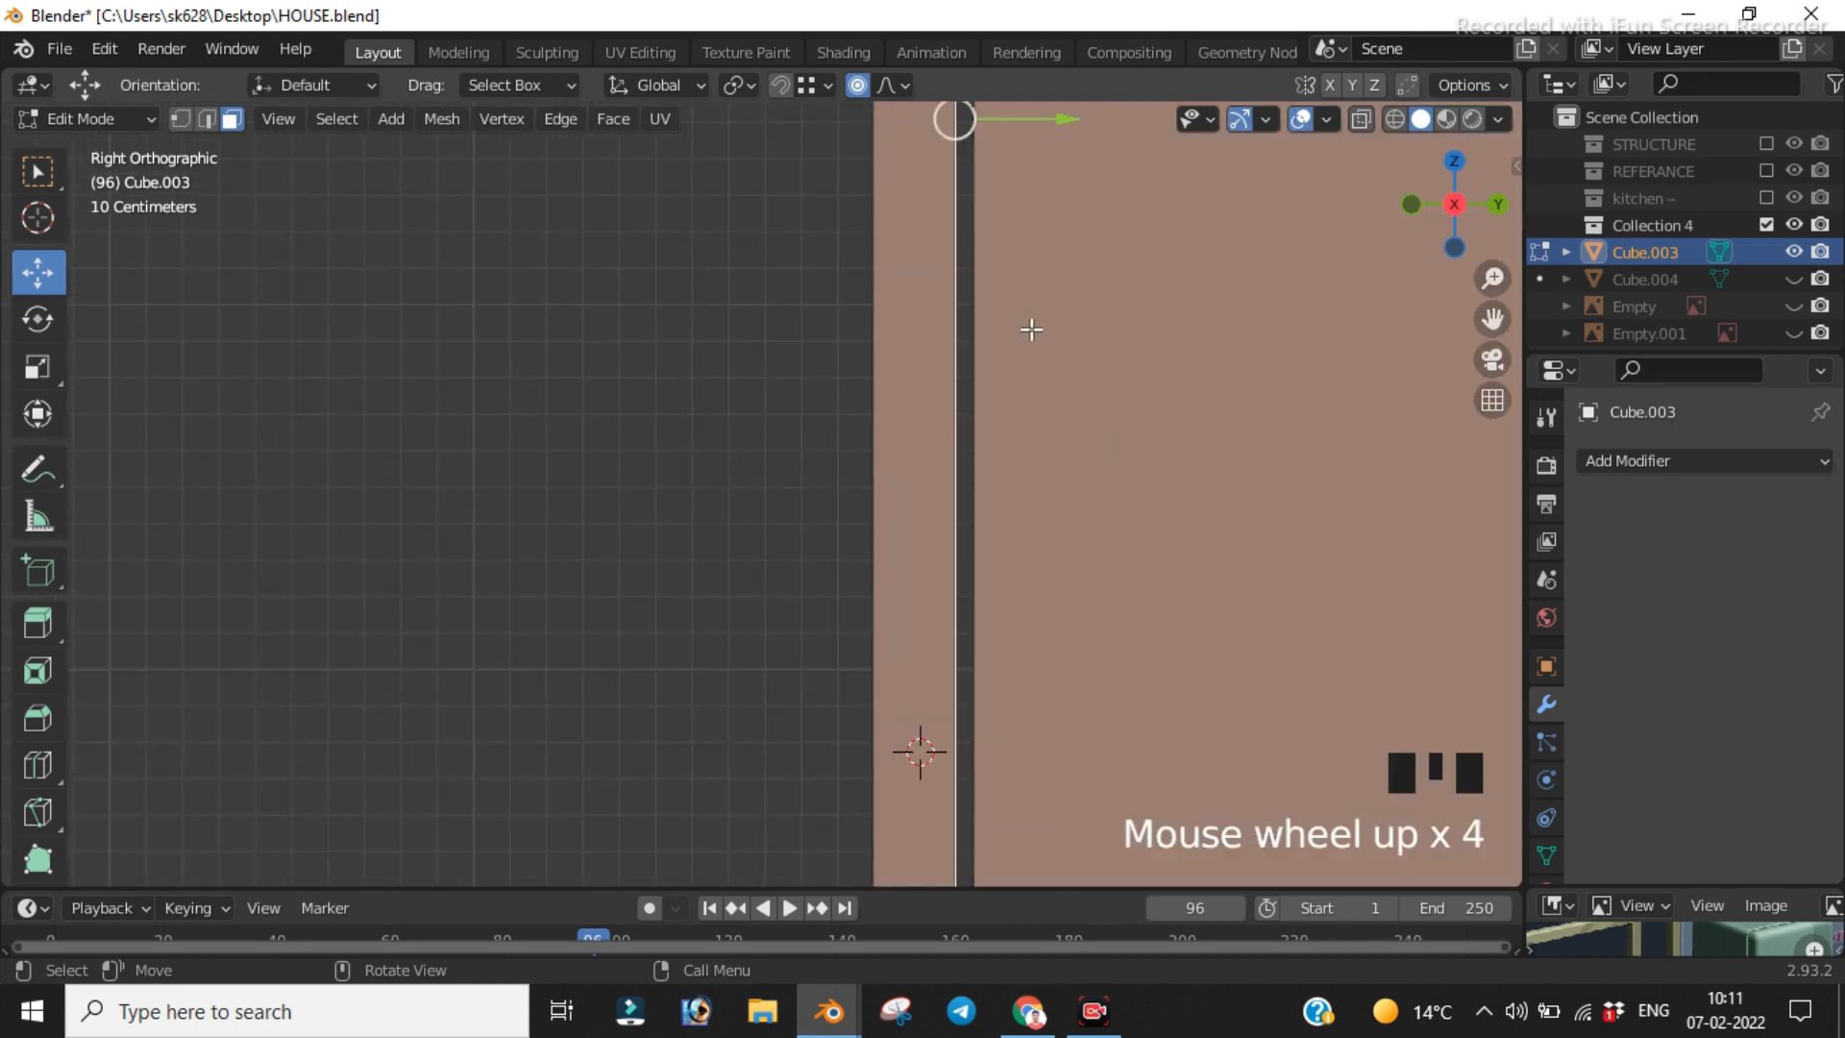
pyautogui.scroll(-1, 1034, 261)
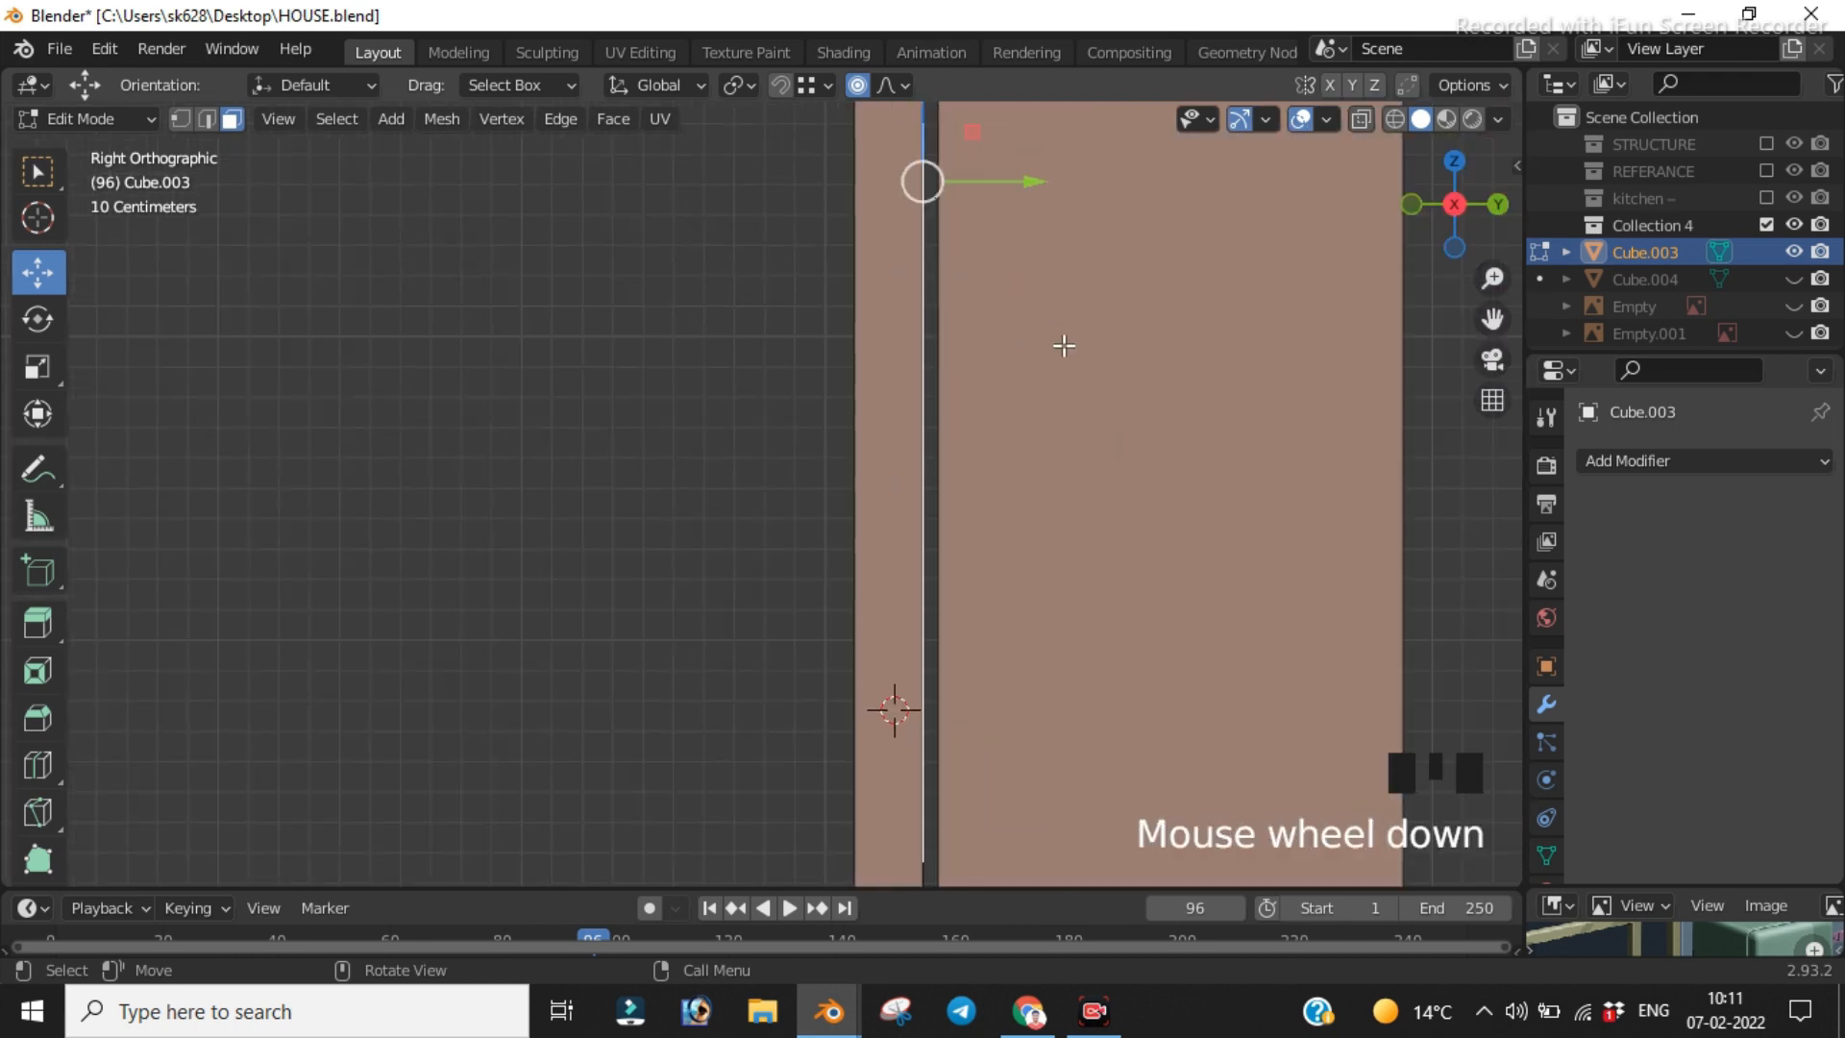
pyautogui.hotkey('alt', 'e')
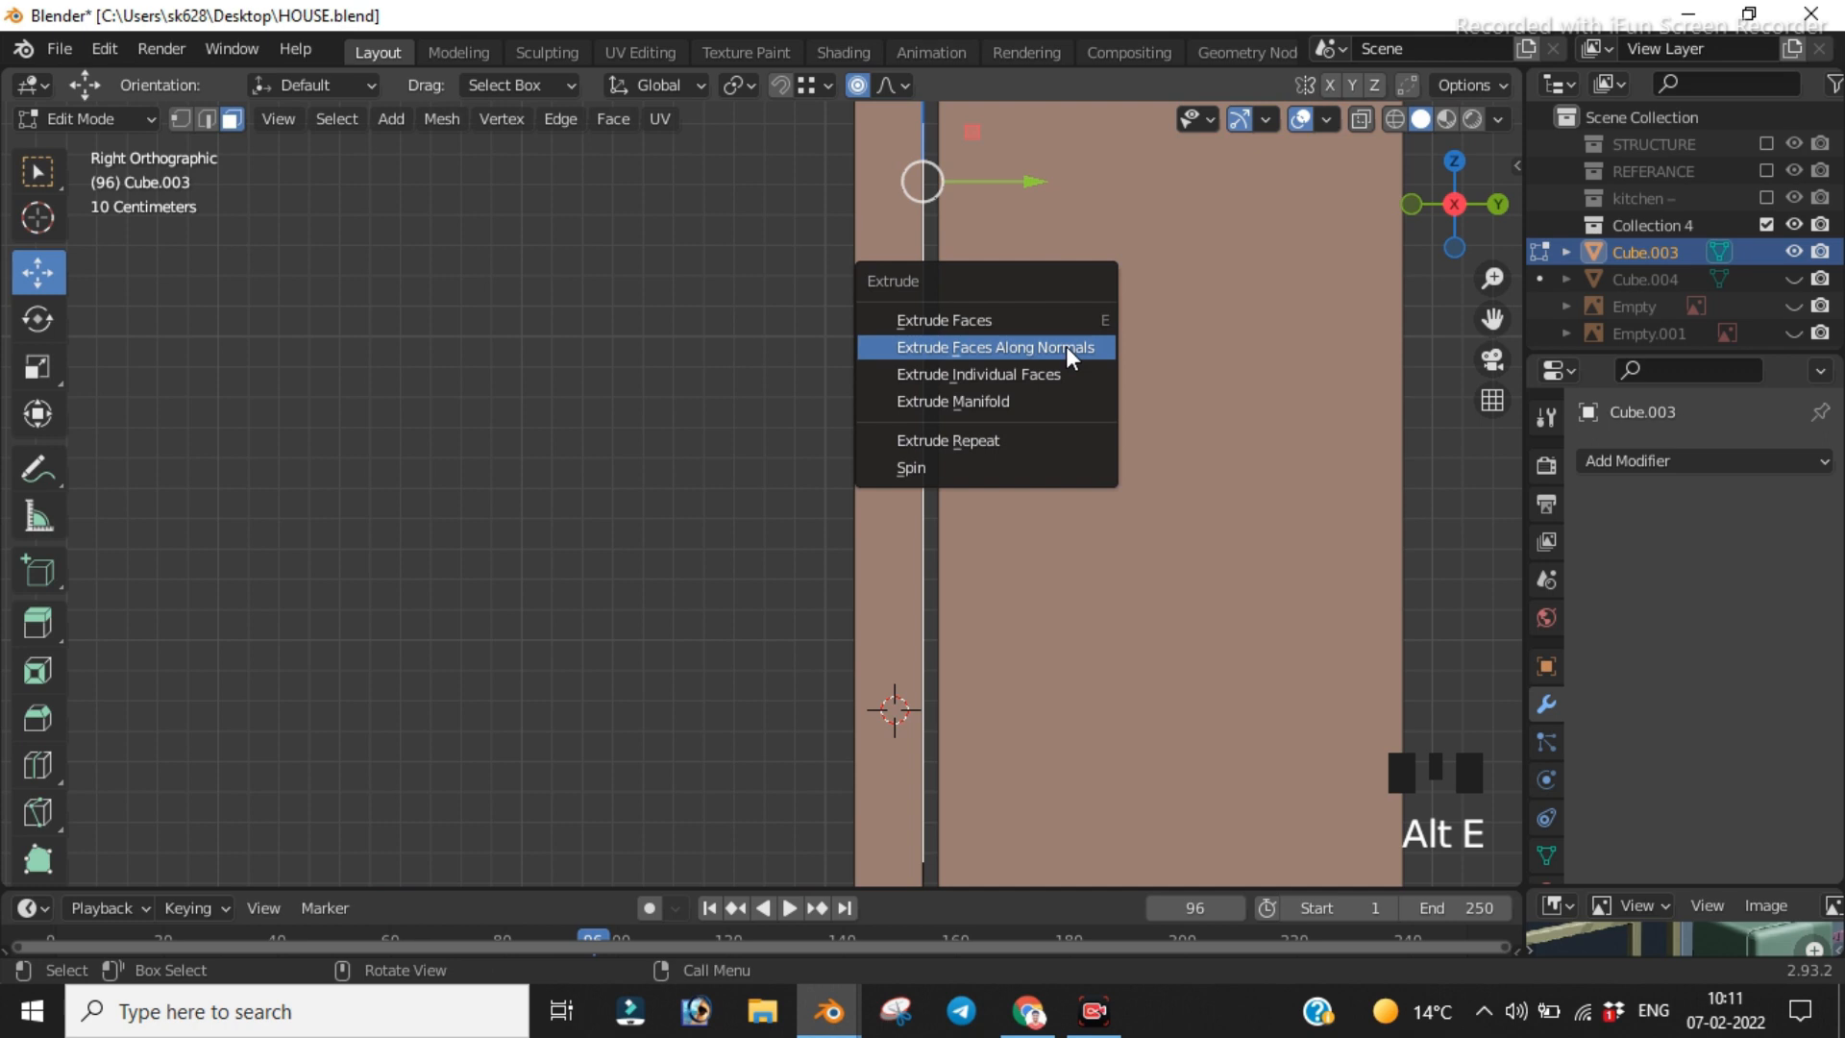
pyautogui.click(1065, 346)
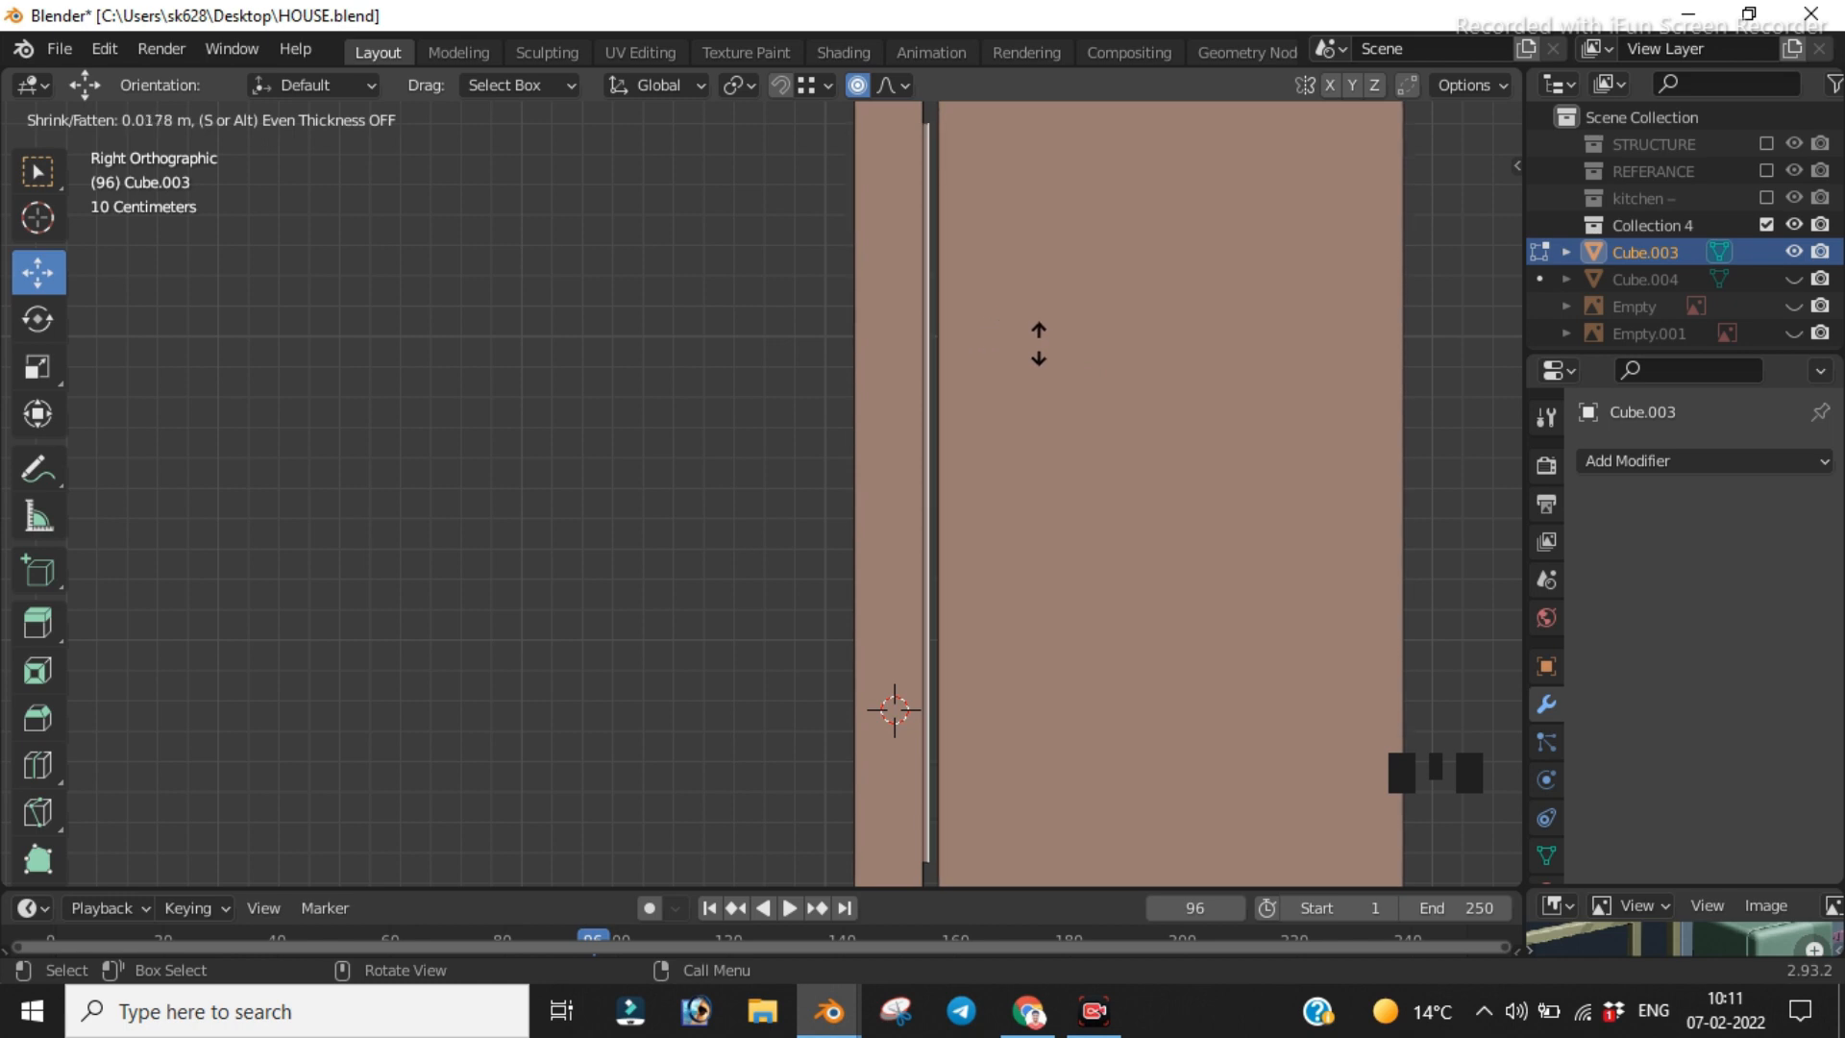
pyautogui.click(1001, 335)
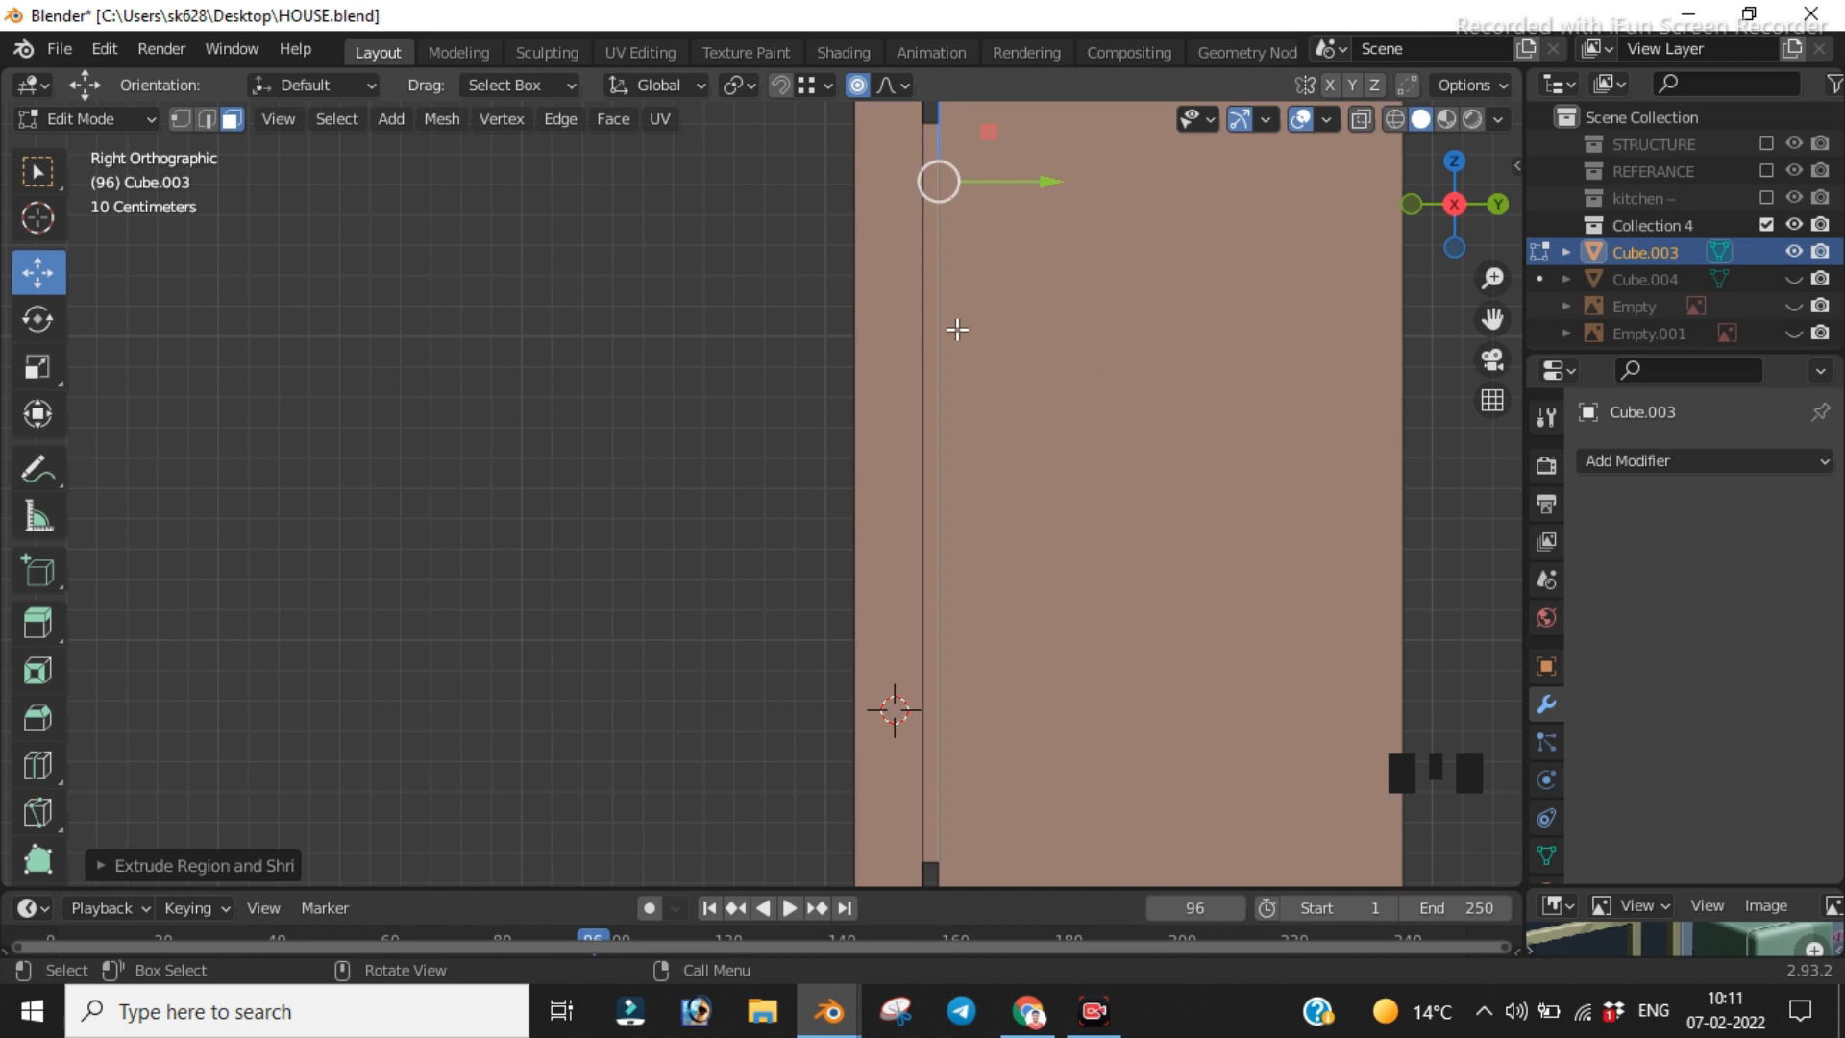
# Step: Examine the junction between the extruded door backs and the fridge body around the horizontal gap, from the side and in perspective
pyautogui.scroll(-2, 972, 368)
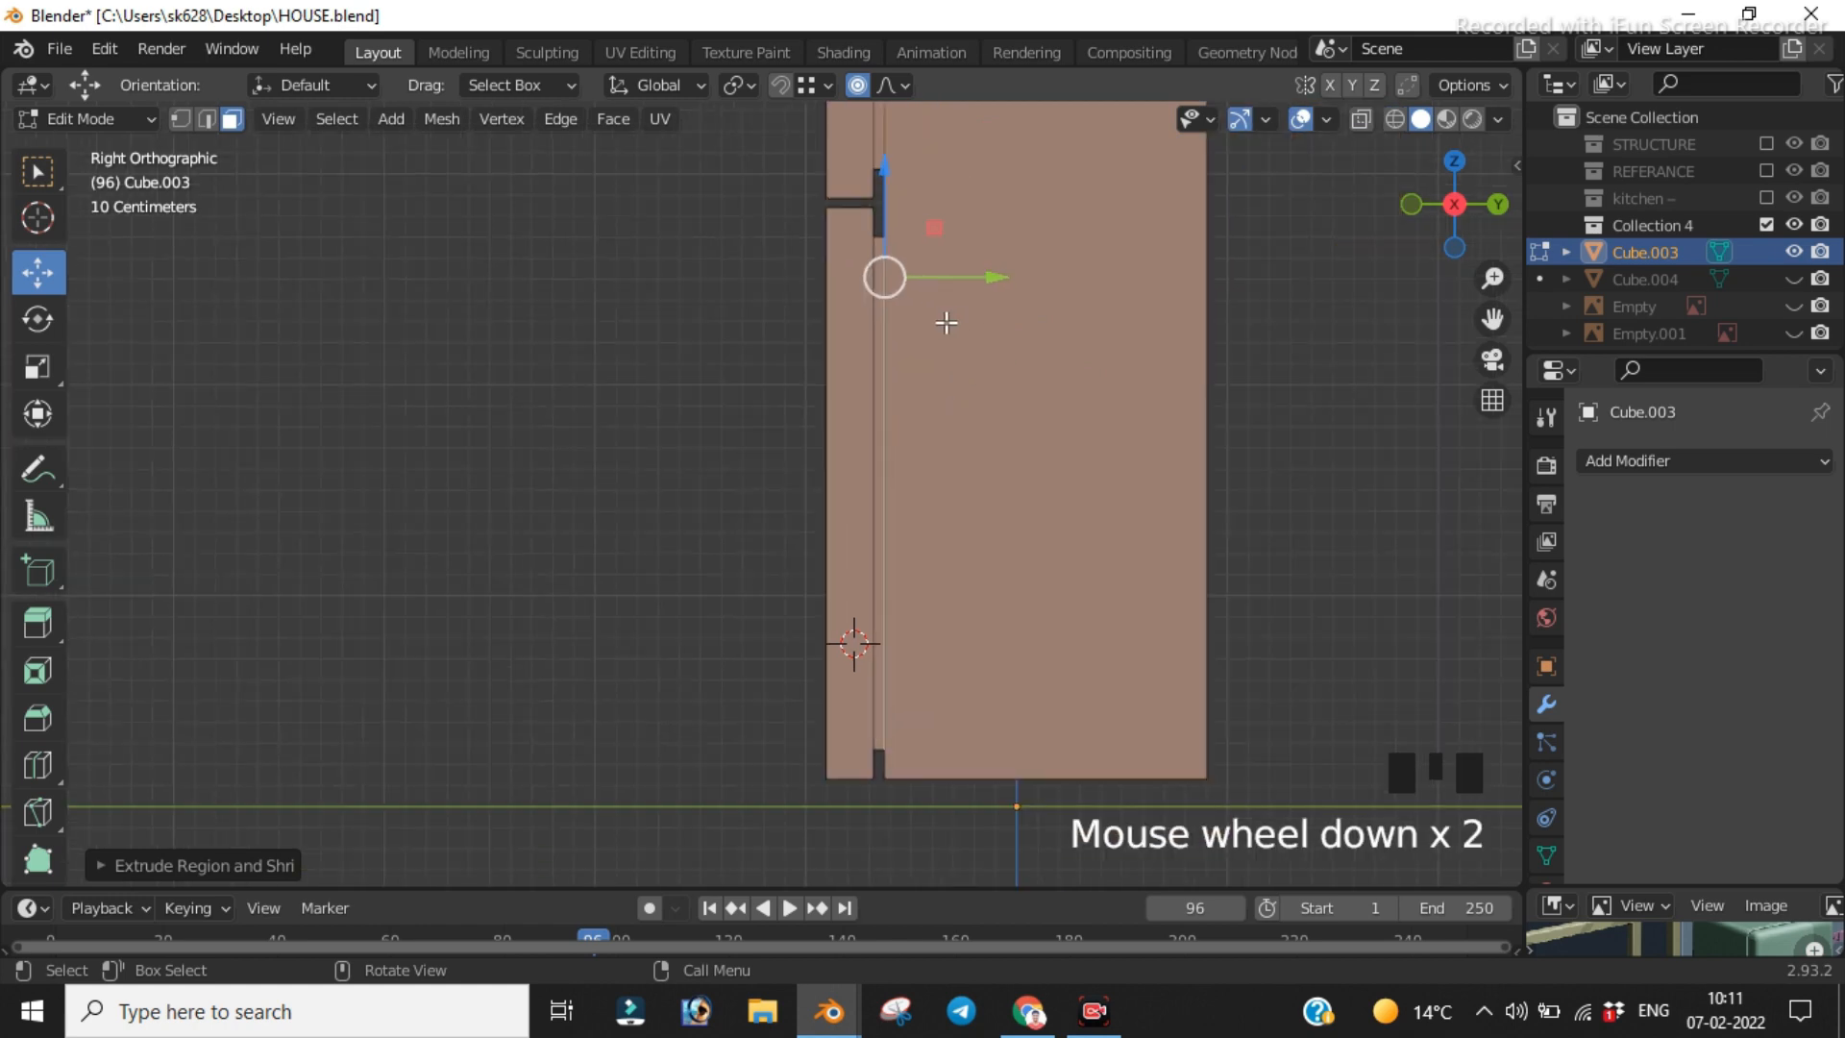
pyautogui.scroll(4, 958, 366)
pyautogui.keyDown('shift'); pyautogui.moveTo(1009, 432); pyautogui.dragTo(993, 575, button='middle'); pyautogui.keyUp('shift')
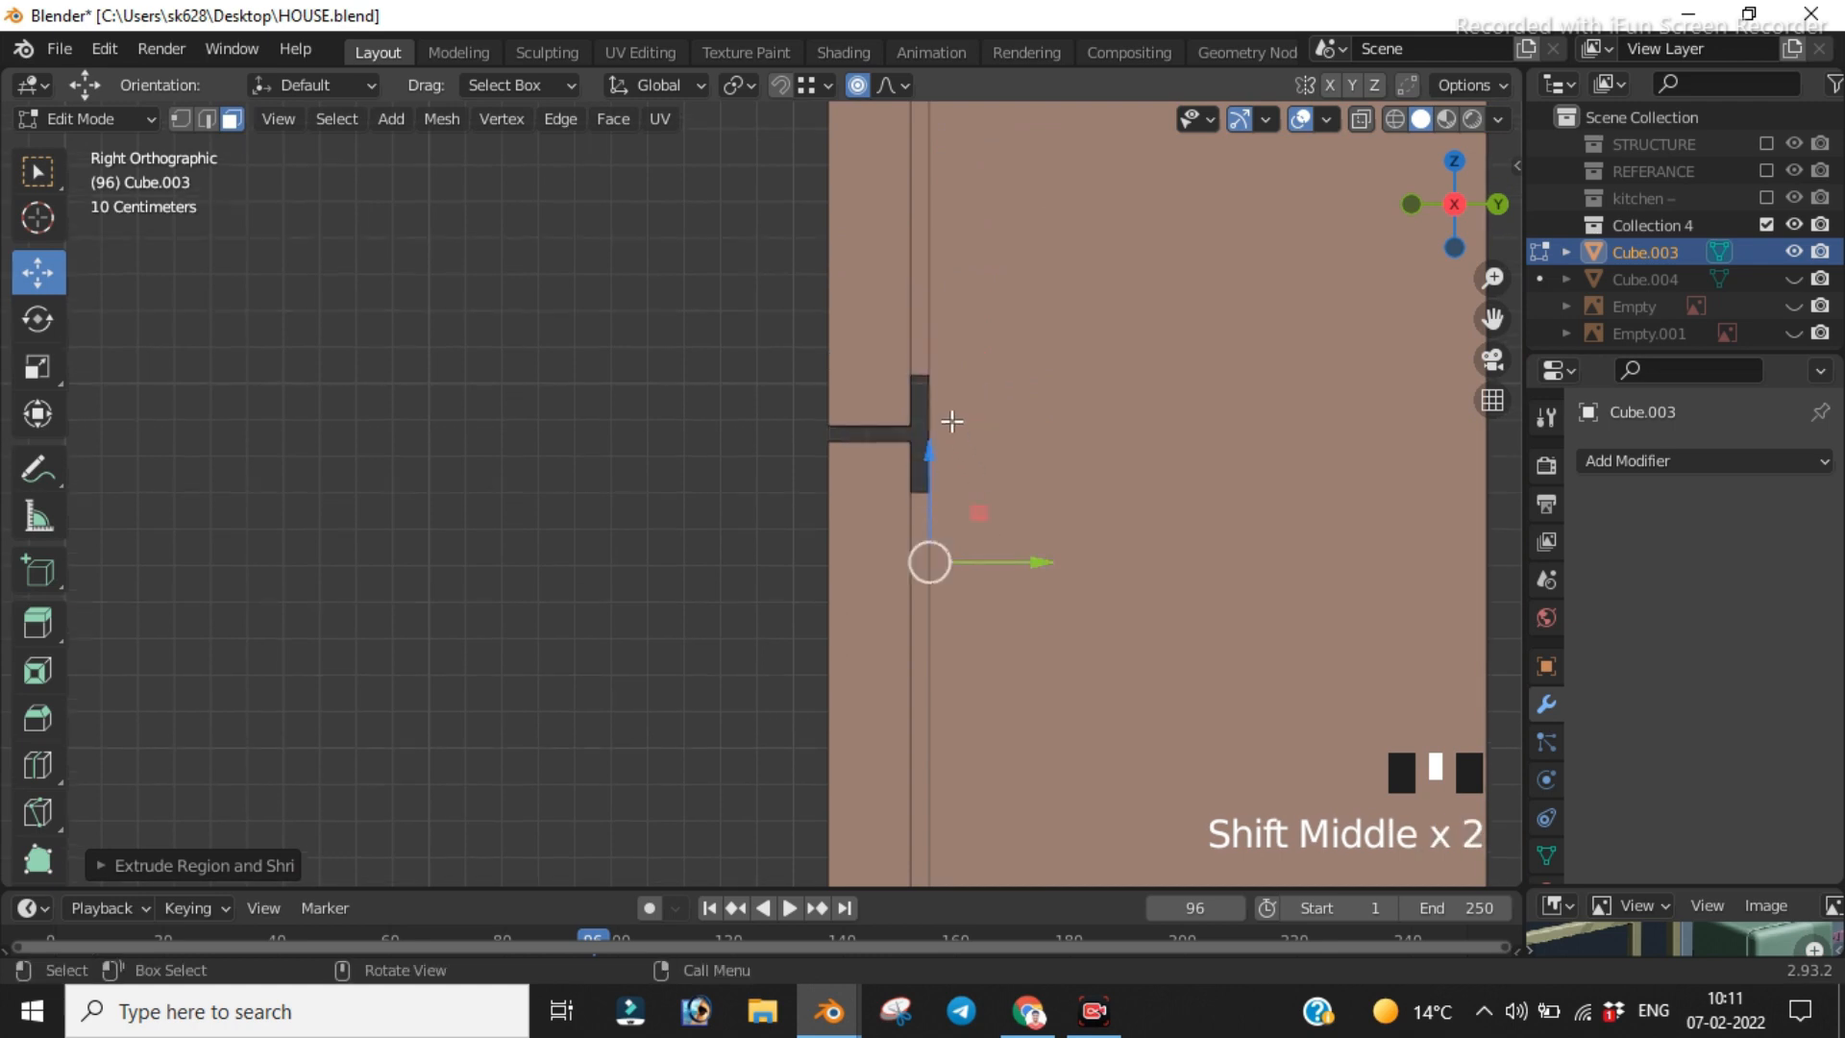
pyautogui.scroll(3, 999, 394)
pyautogui.moveTo(1071, 337); pyautogui.dragTo(1068, 414, button='middle')
pyautogui.scroll(-1, 1057, 352)
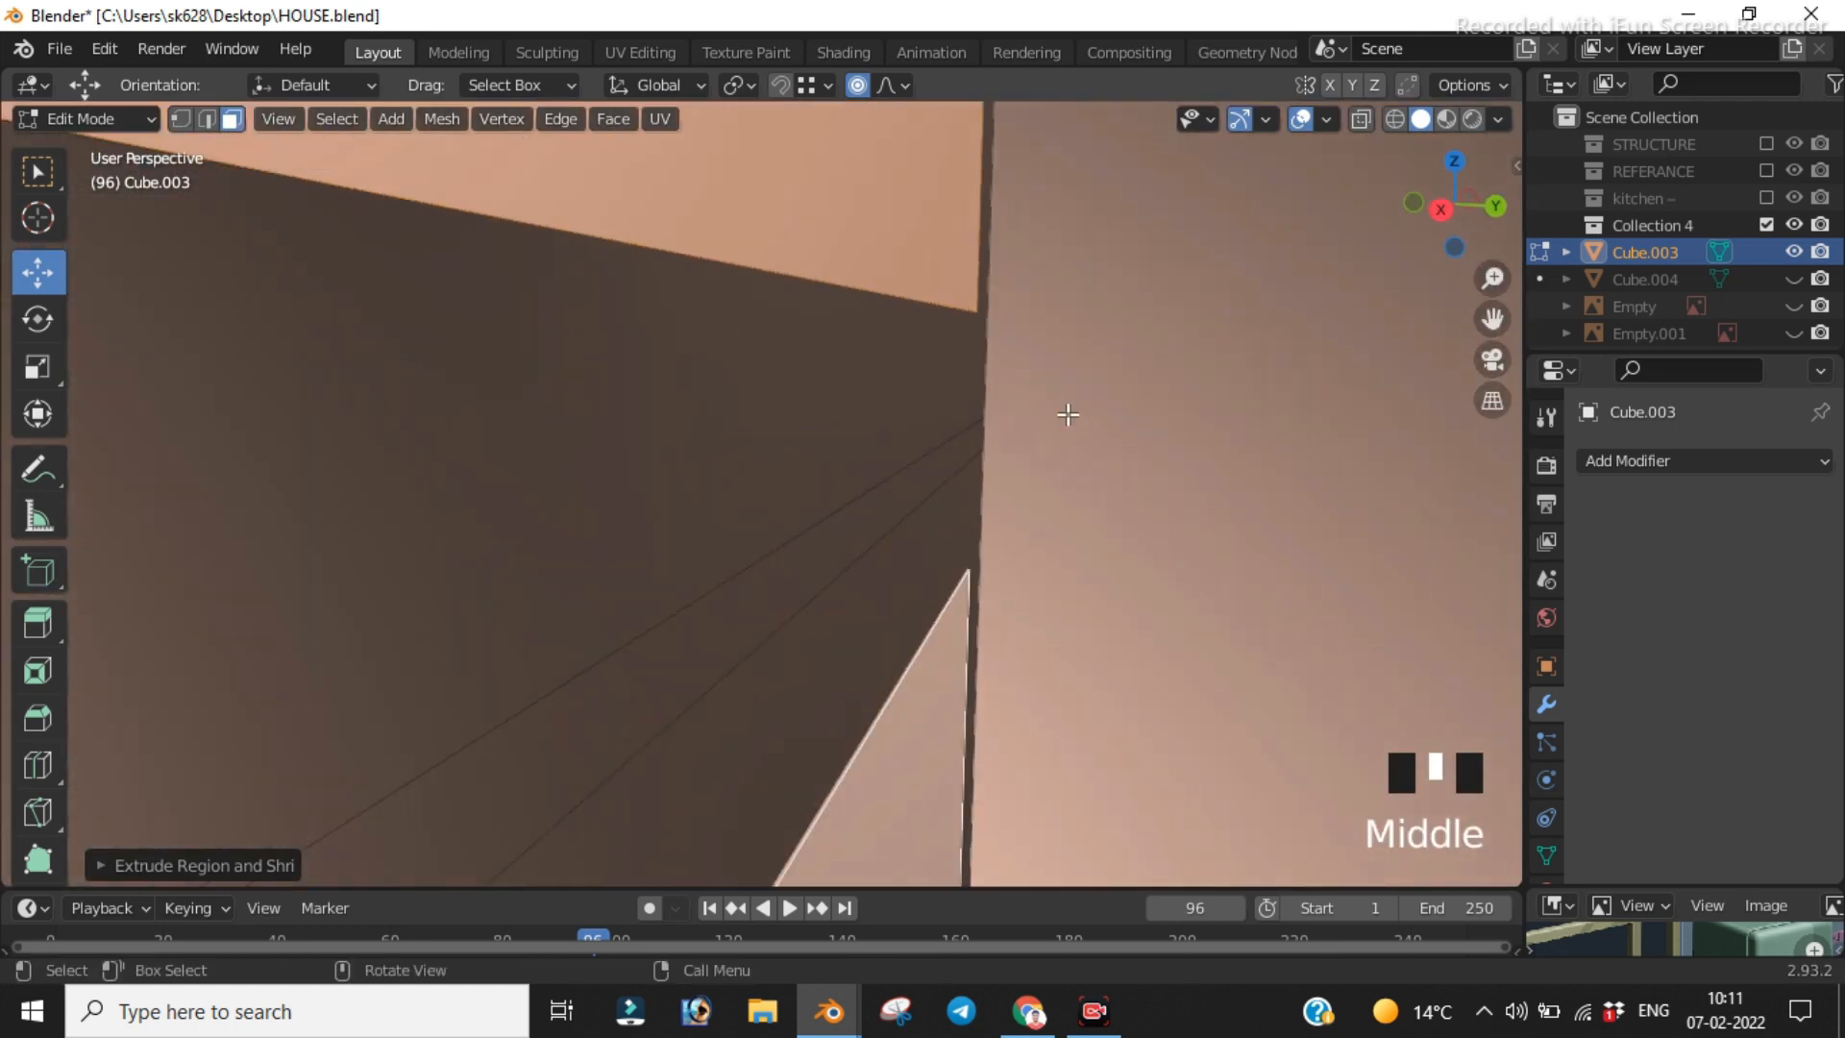
pyautogui.scroll(-3, 1073, 417)
pyautogui.moveTo(828, 521); pyautogui.dragTo(914, 323, button='middle')
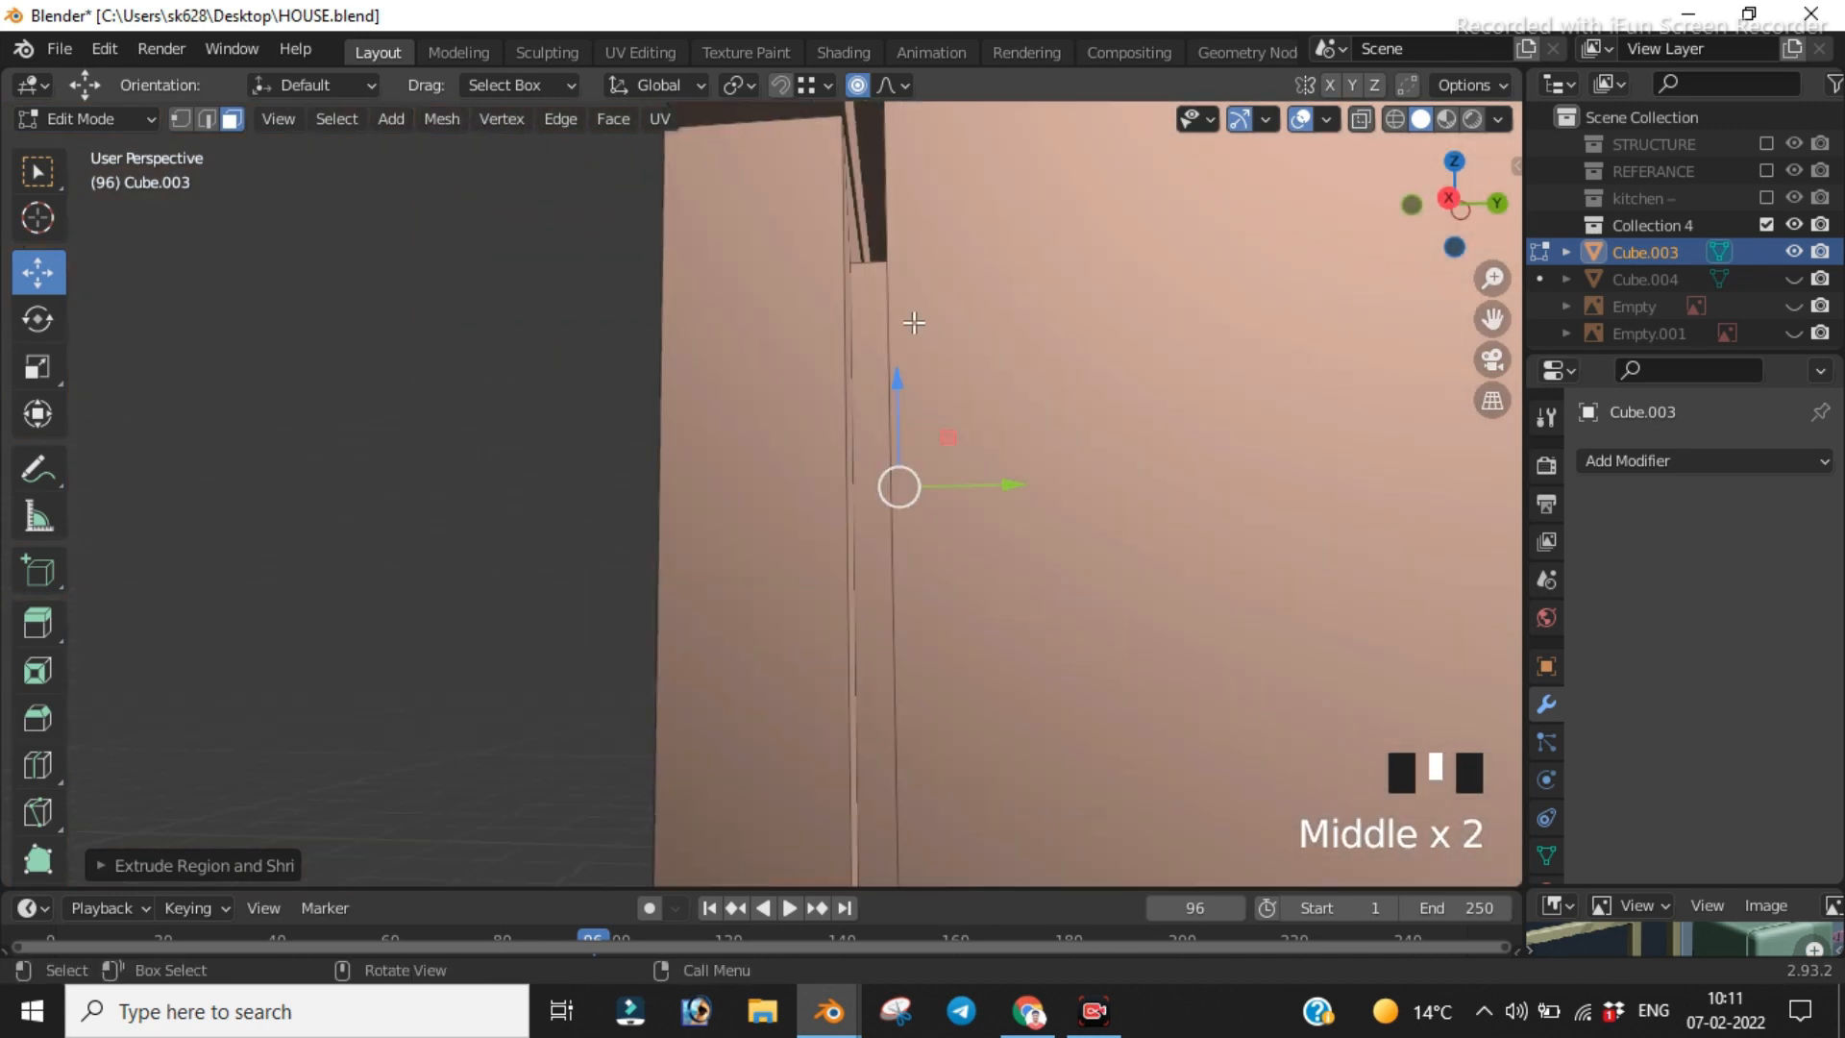
pyautogui.keyDown('shift'); pyautogui.click(869, 150); pyautogui.keyUp('shift')
pyautogui.scroll(-2, 882, 307)
pyautogui.moveTo(937, 374); pyautogui.dragTo(937, 415, button='middle')
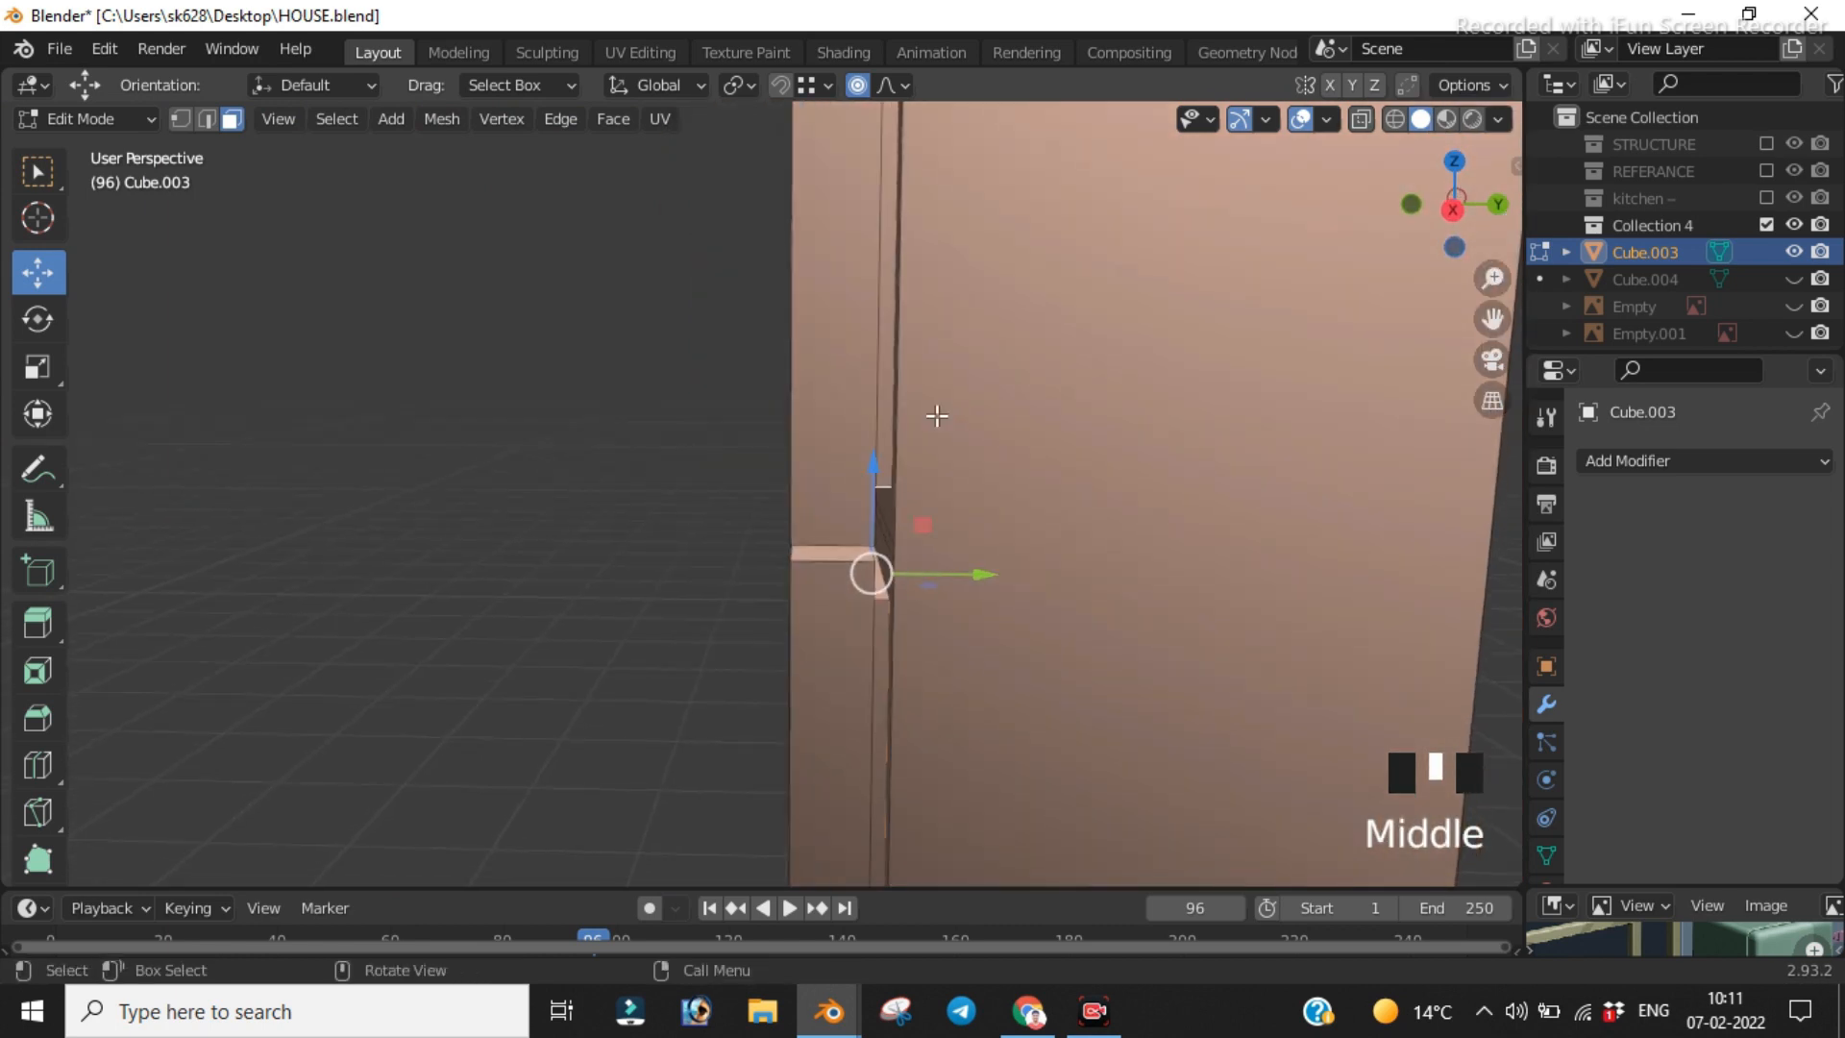
pyautogui.press('KP_3')
pyautogui.scroll(2, 939, 412)
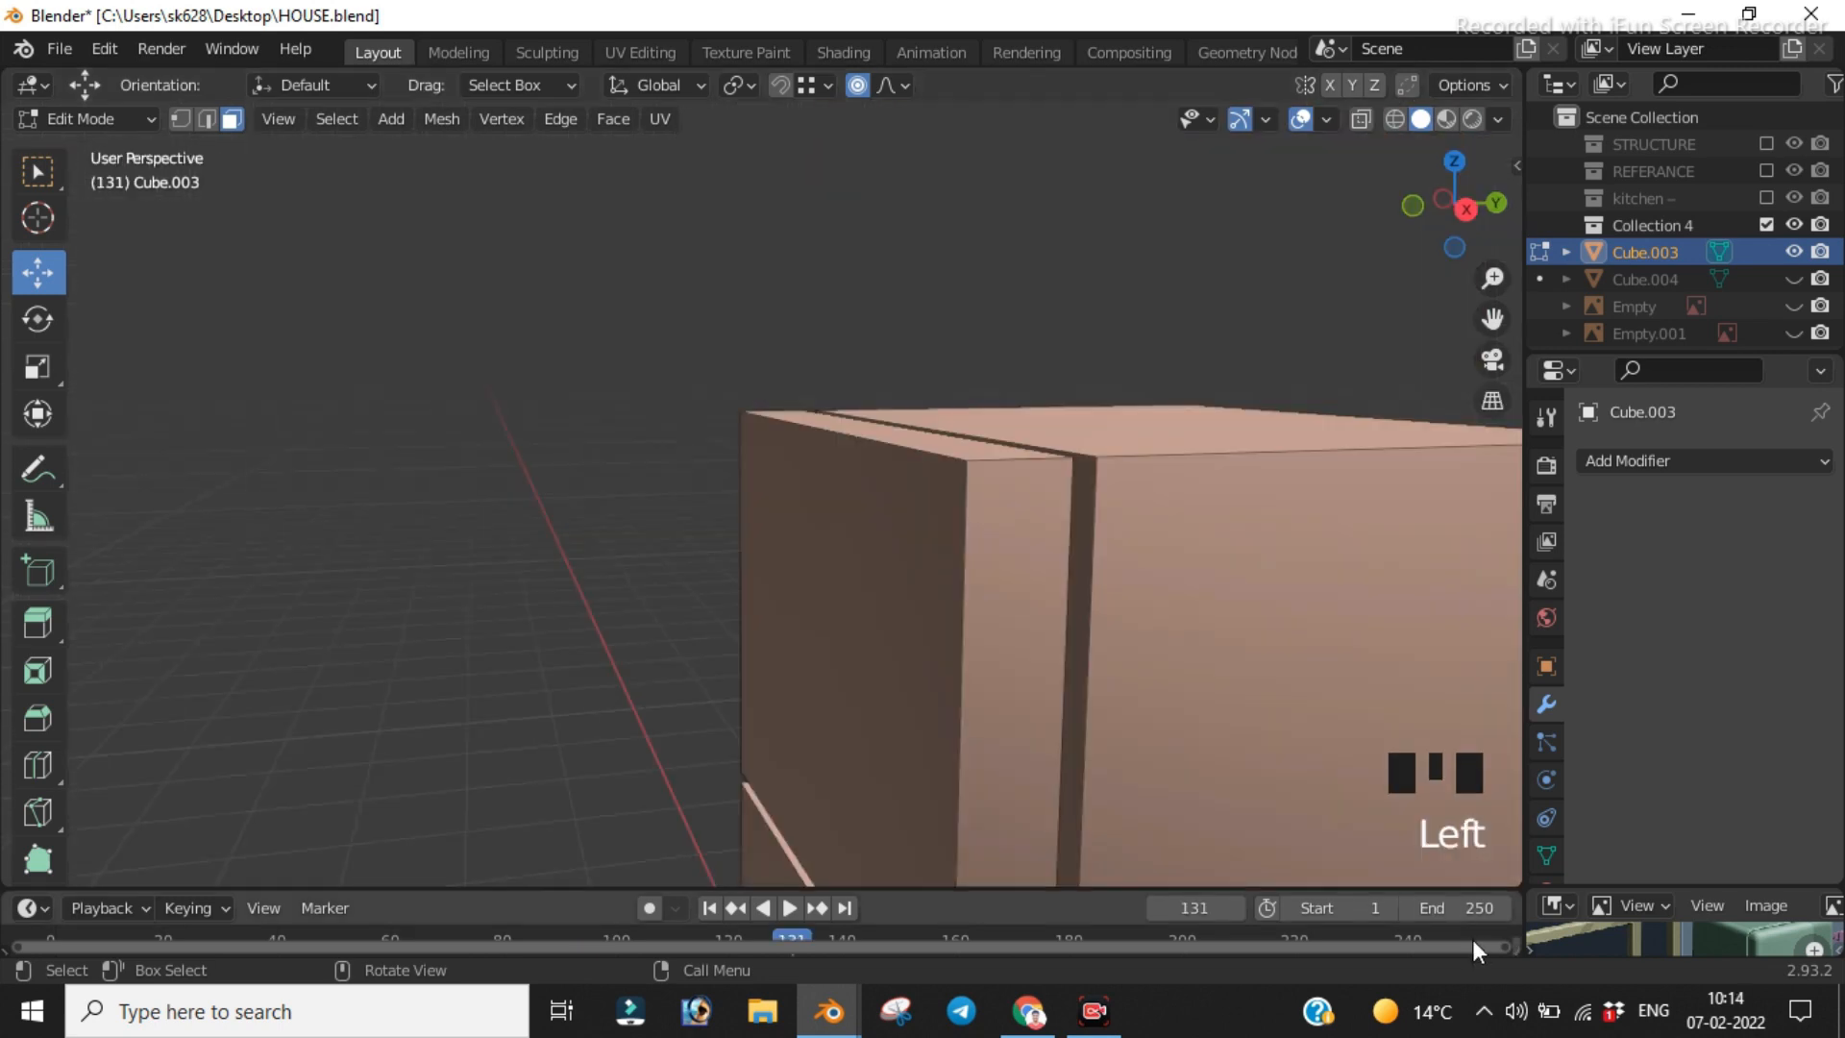
# Step: Select the outer vertical front edges on both sides of the two doors and the top front edge of the upper door
pyautogui.scroll(-2, 1076, 741)
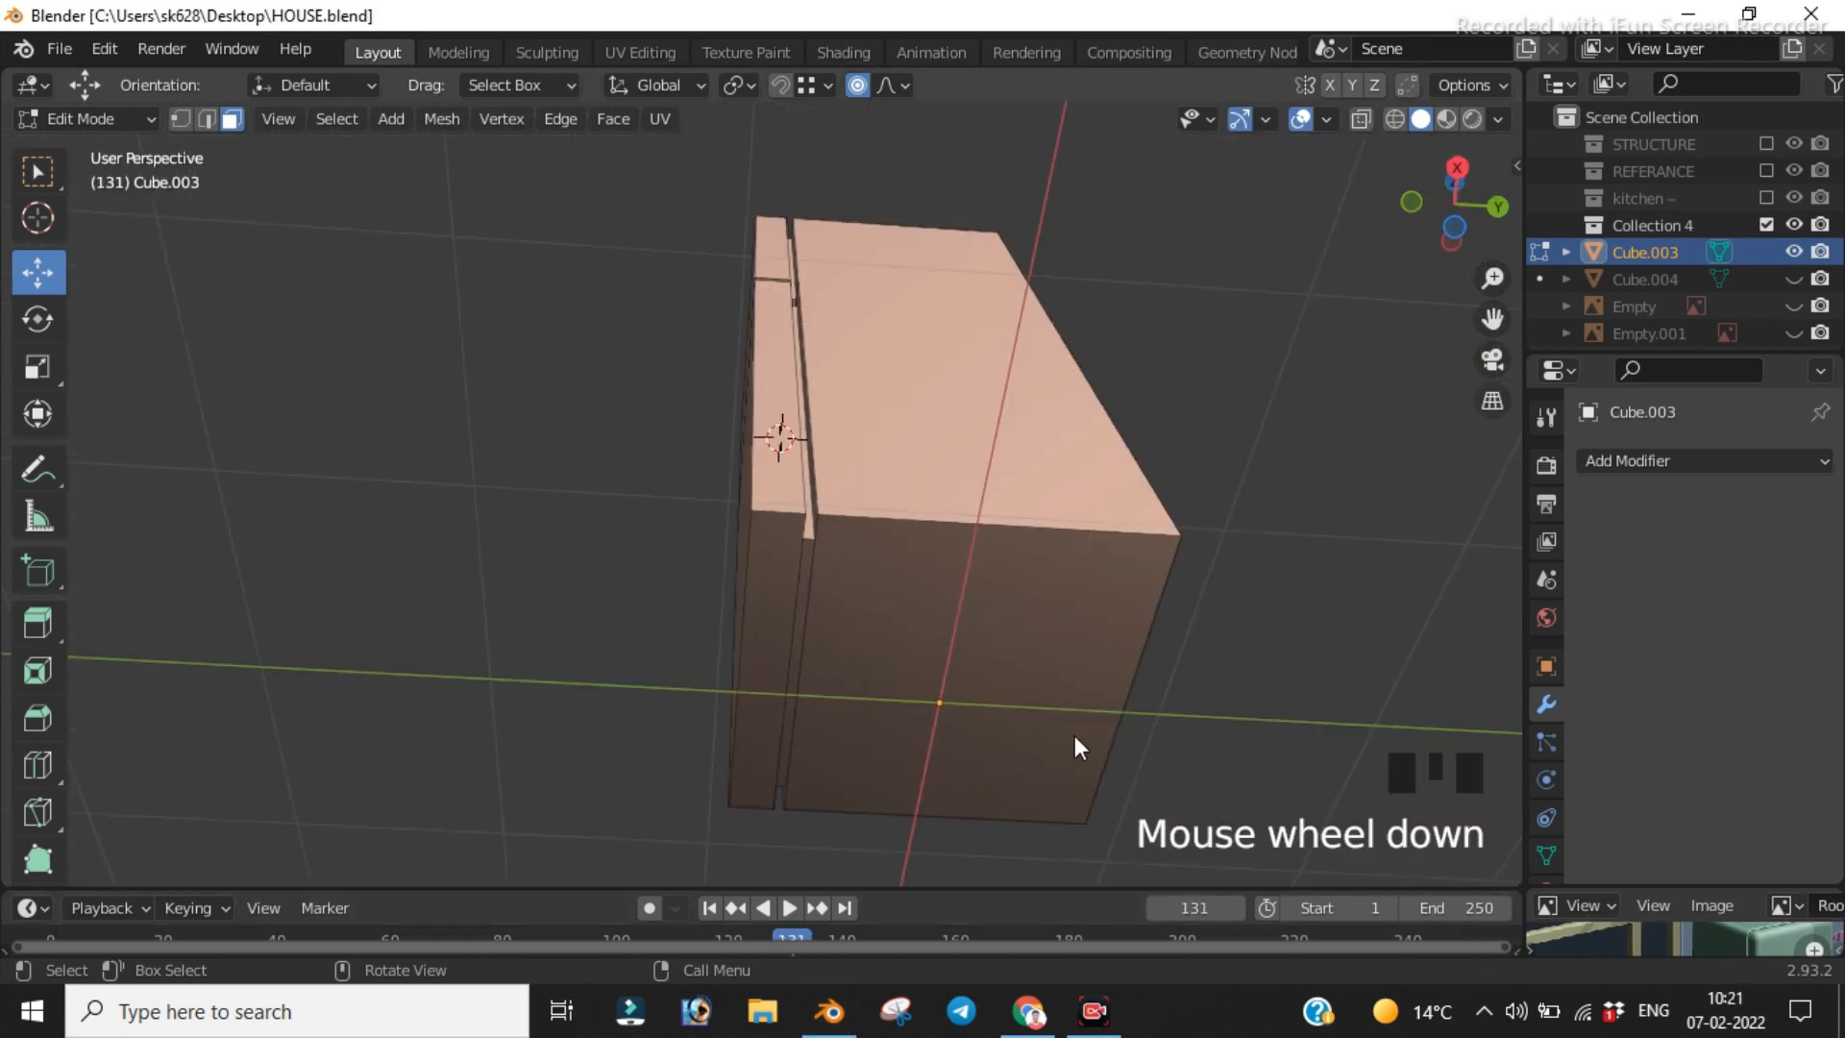
pyautogui.moveTo(1075, 735); pyautogui.dragTo(1138, 802, button='middle')
pyautogui.scroll(2, 1086, 728)
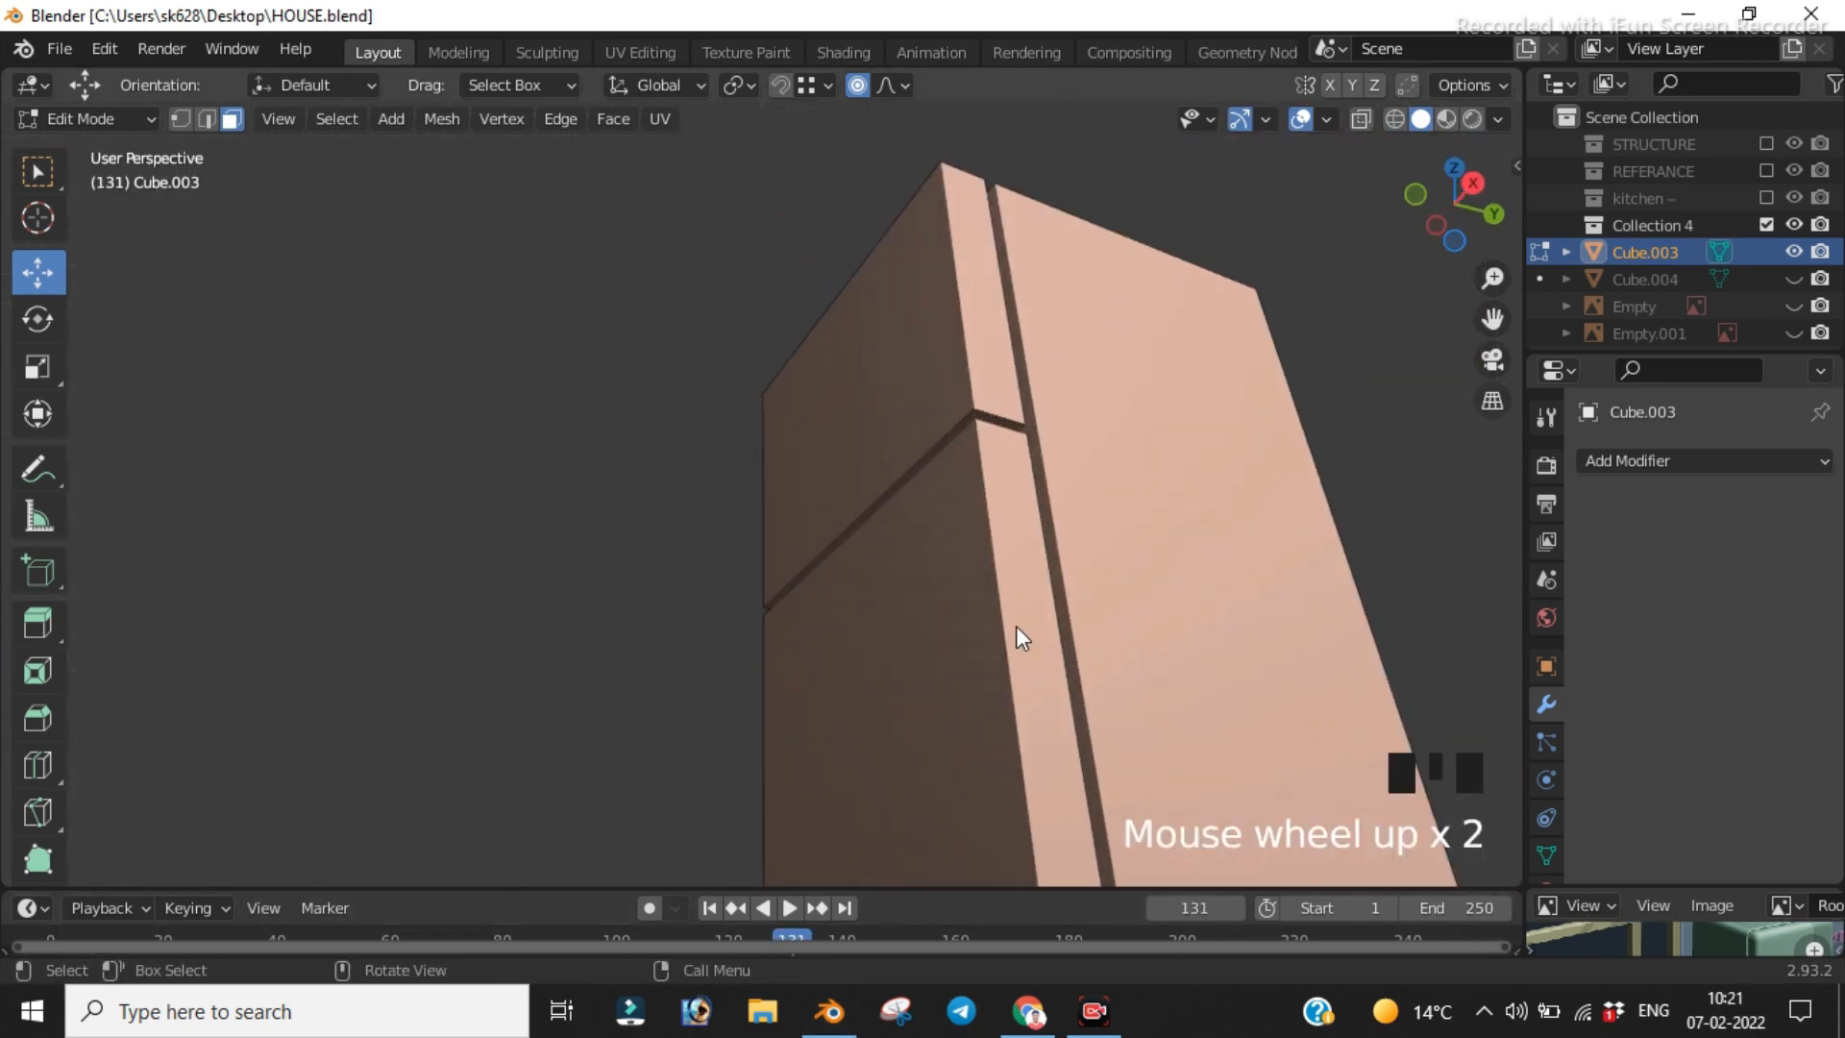
pyautogui.press('2')
pyautogui.click(1011, 688)
pyautogui.keyDown('shift'); pyautogui.click(946, 710); pyautogui.keyUp('shift')
pyautogui.moveTo(959, 731); pyautogui.dragTo(1256, 811, button='middle')
pyautogui.scroll(4, 939, 564)
pyautogui.keyDown('shift'); pyautogui.click(940, 563); pyautogui.keyUp('shift')
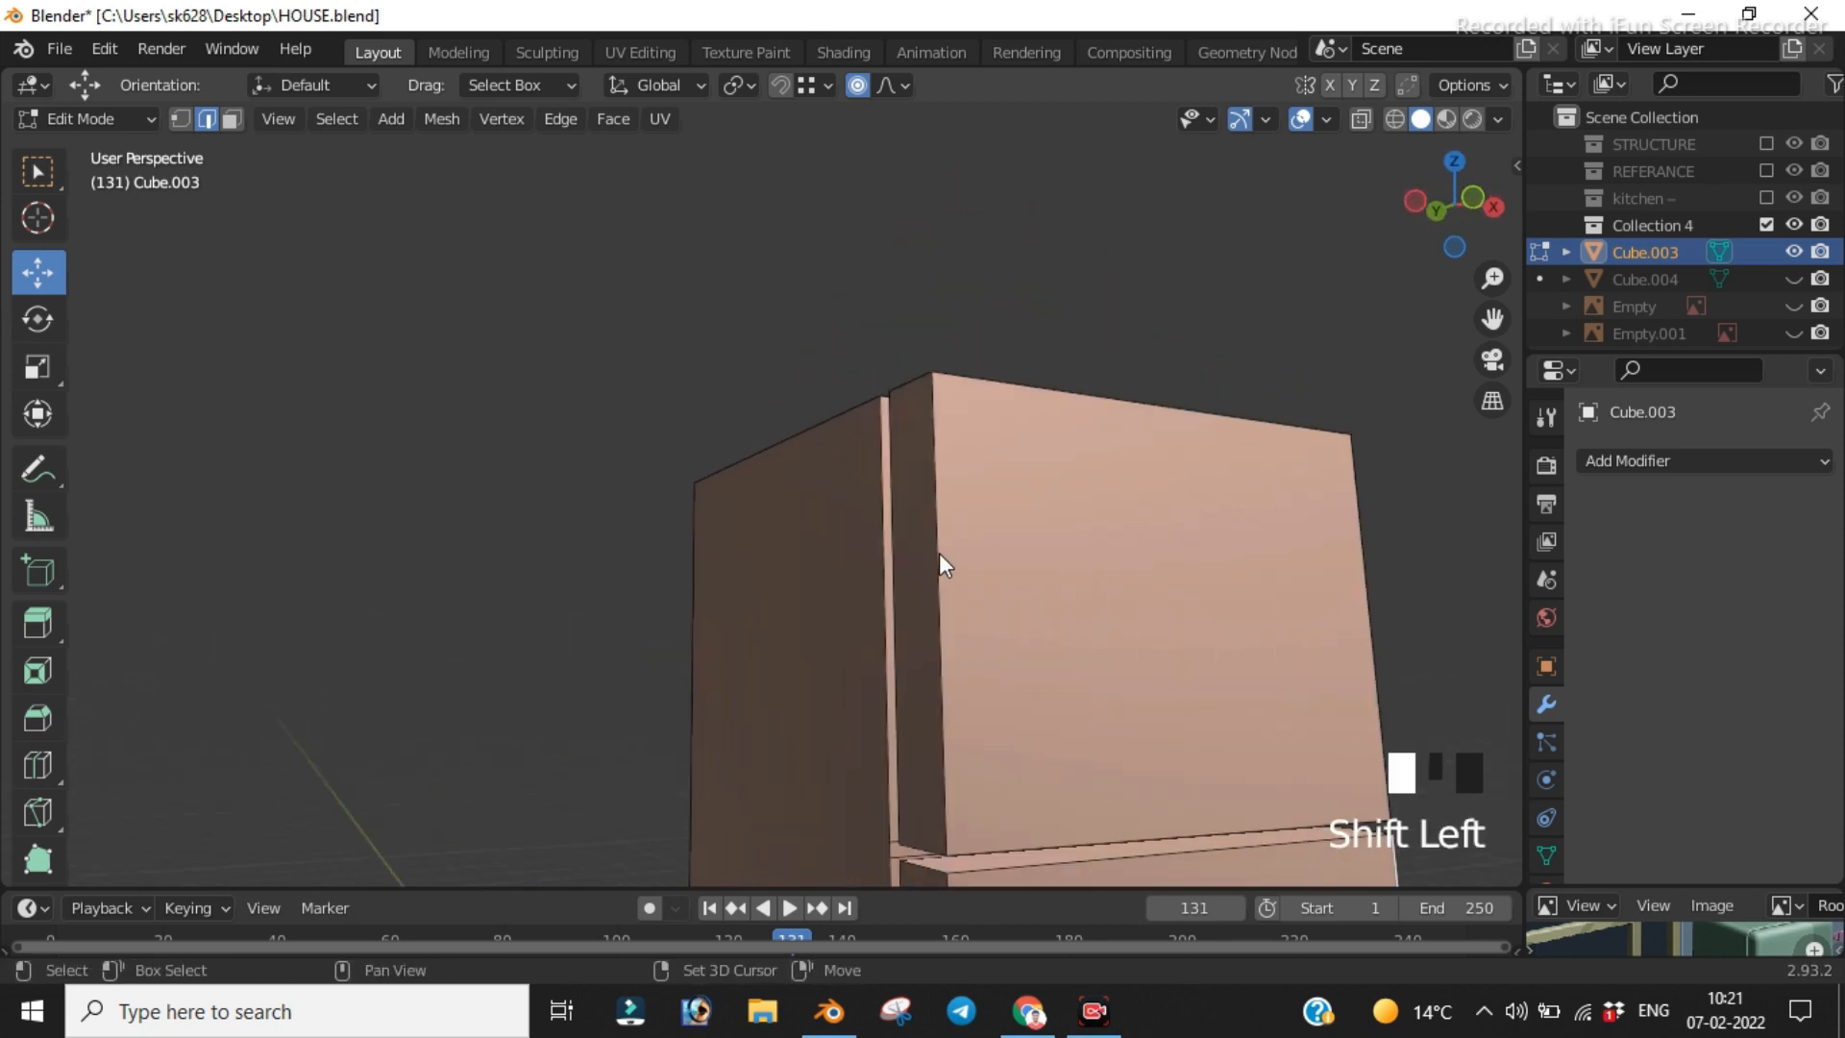
pyautogui.scroll(-1, 1001, 542)
pyautogui.keyDown('shift'); pyautogui.moveTo(1001, 542); pyautogui.dragTo(982, 459, button='middle'); pyautogui.keyUp('shift')
pyautogui.keyDown('shift'); pyautogui.click(851, 702); pyautogui.keyUp('shift')
pyautogui.keyDown('shift'); pyautogui.click(1029, 384); pyautogui.keyUp('shift')
pyautogui.scroll(-2, 1002, 438)
pyautogui.keyDown('shift'); pyautogui.click(982, 459); pyautogui.keyUp('shift')
pyautogui.scroll(-2, 1019, 519)
pyautogui.moveTo(1018, 519); pyautogui.dragTo(1351, 485, button='middle')
# Step: Bevel the selected door edges by about 0.15 m with 10 segments and clear the selection
pyautogui.hotkey('ctrl', 'b')
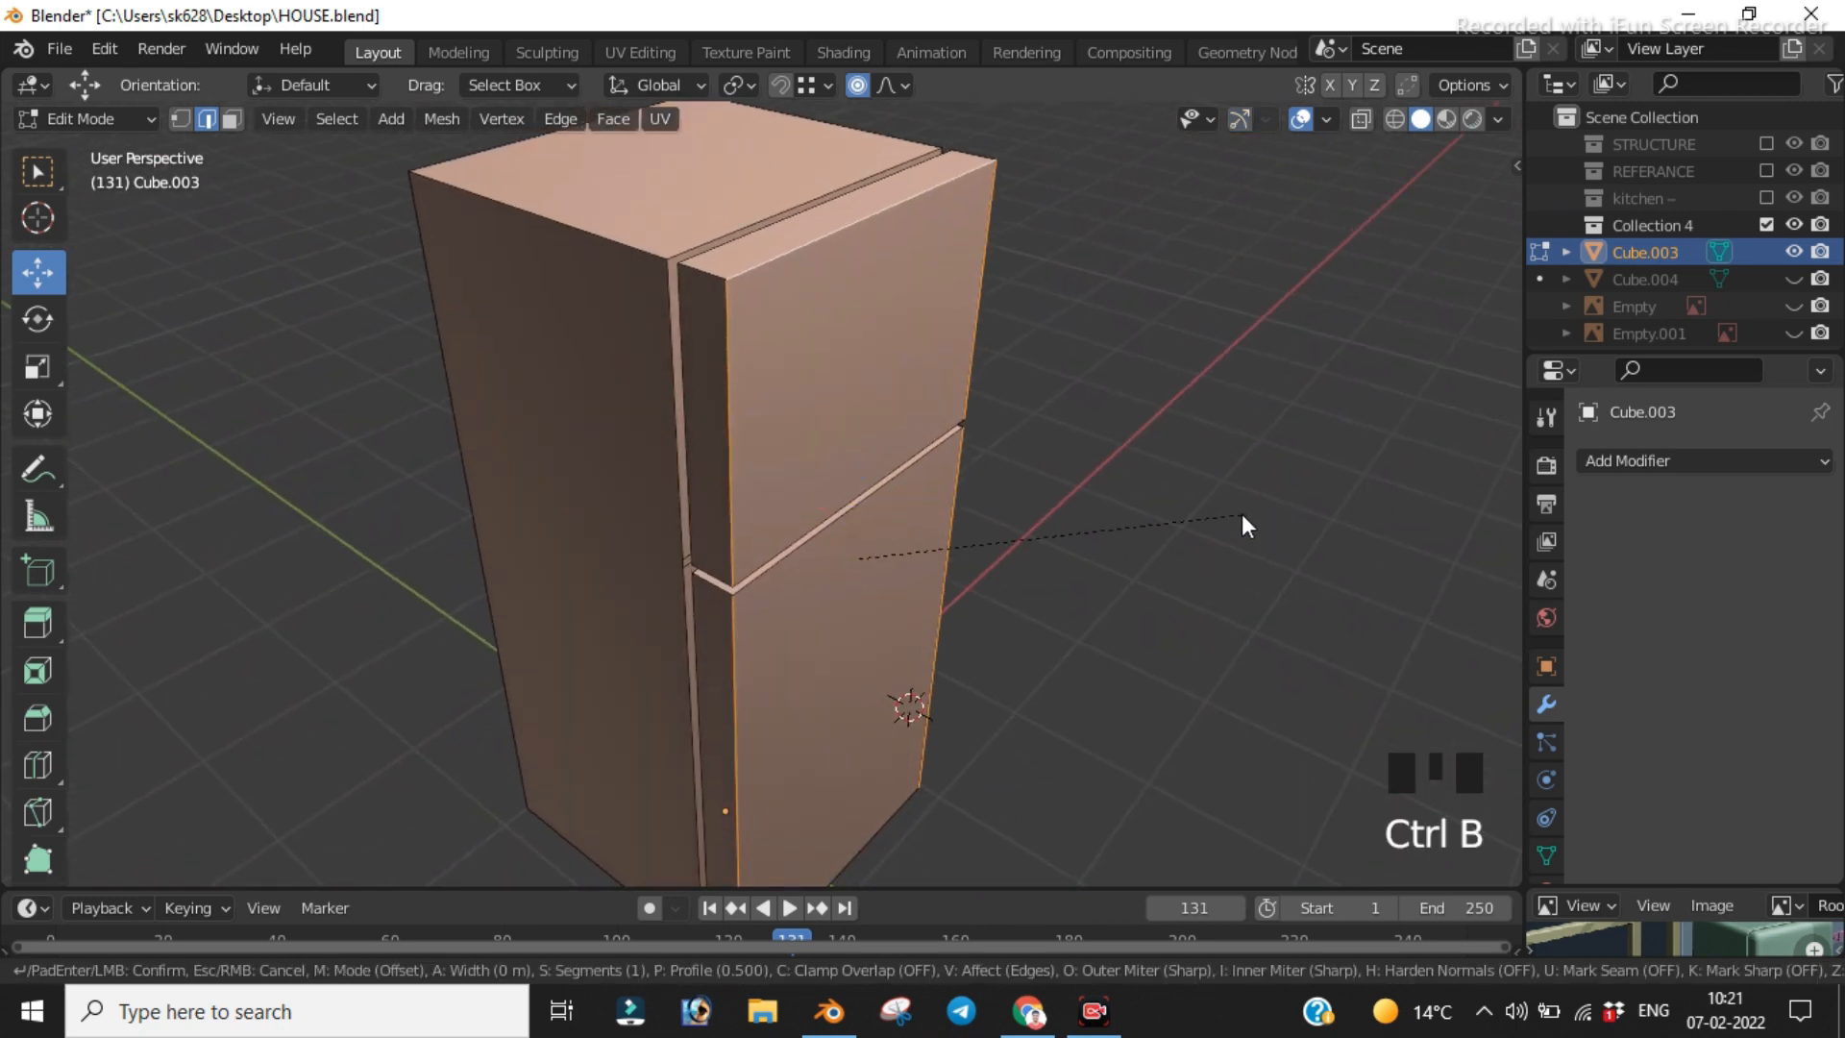
pyautogui.scroll(6, 1268, 520)
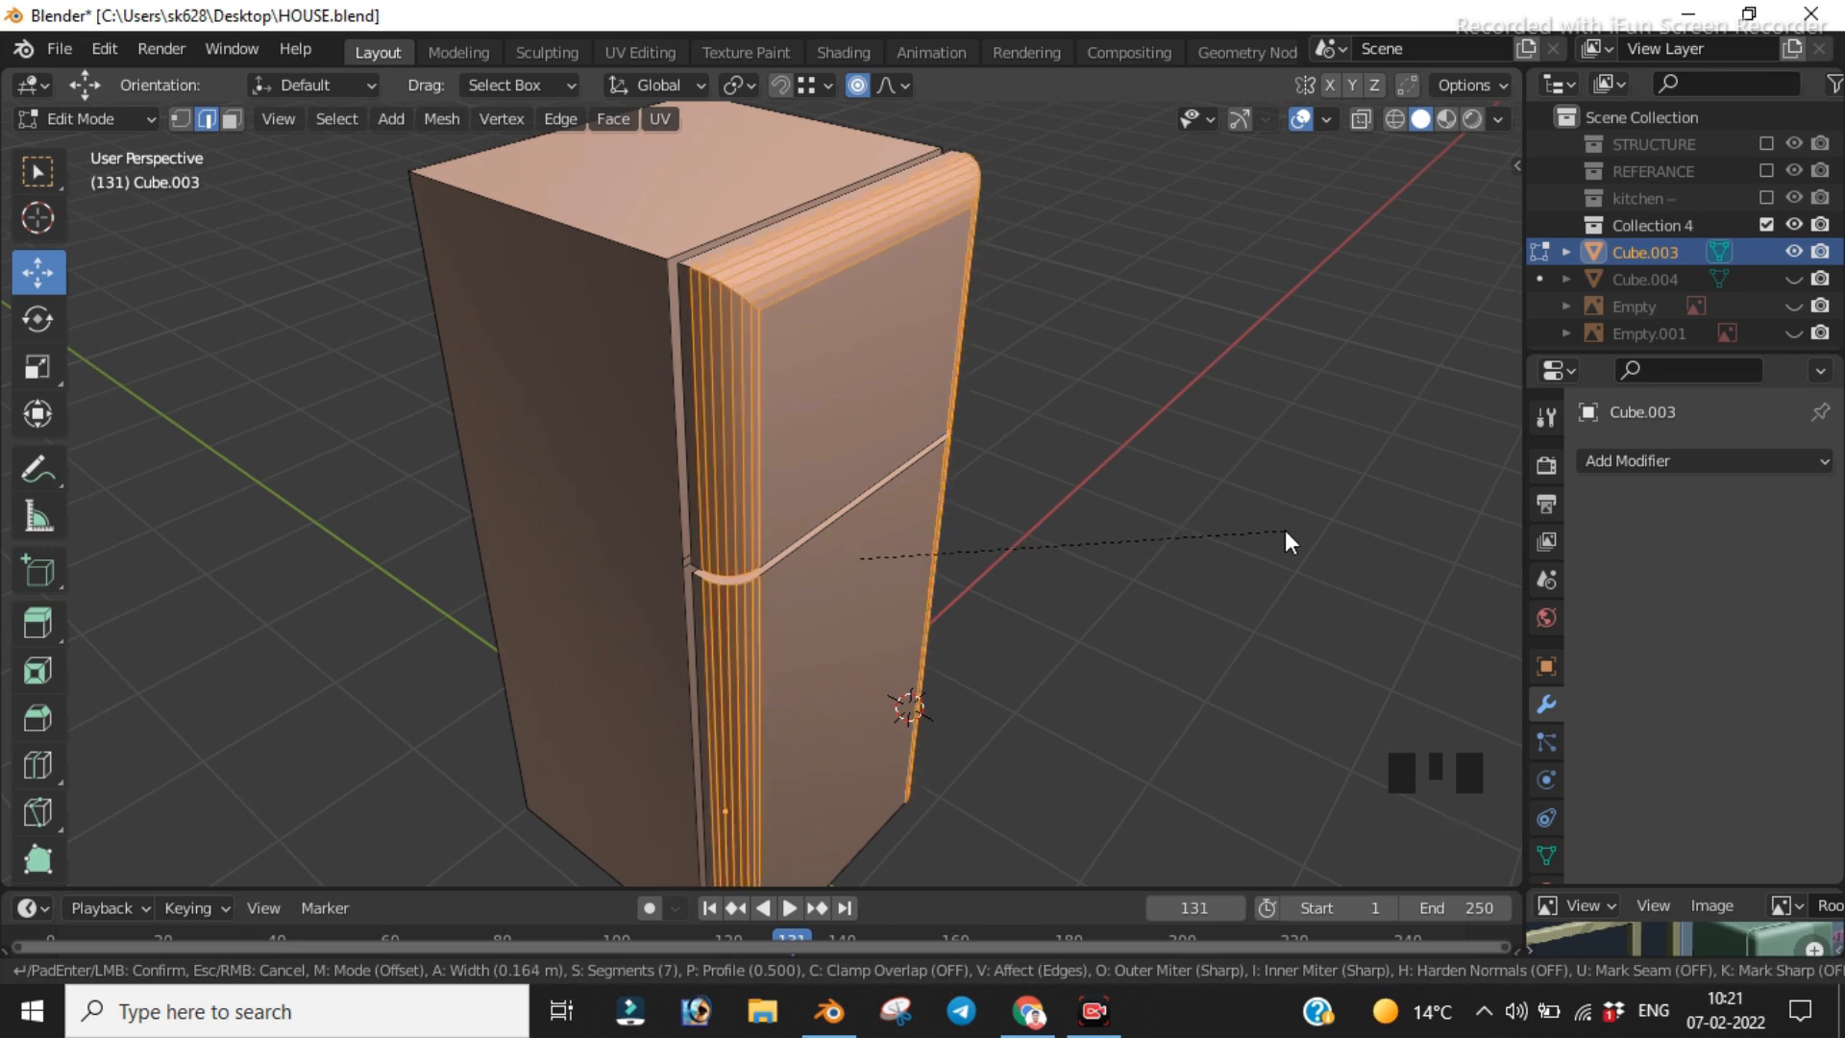
pyautogui.scroll(1, 1284, 529)
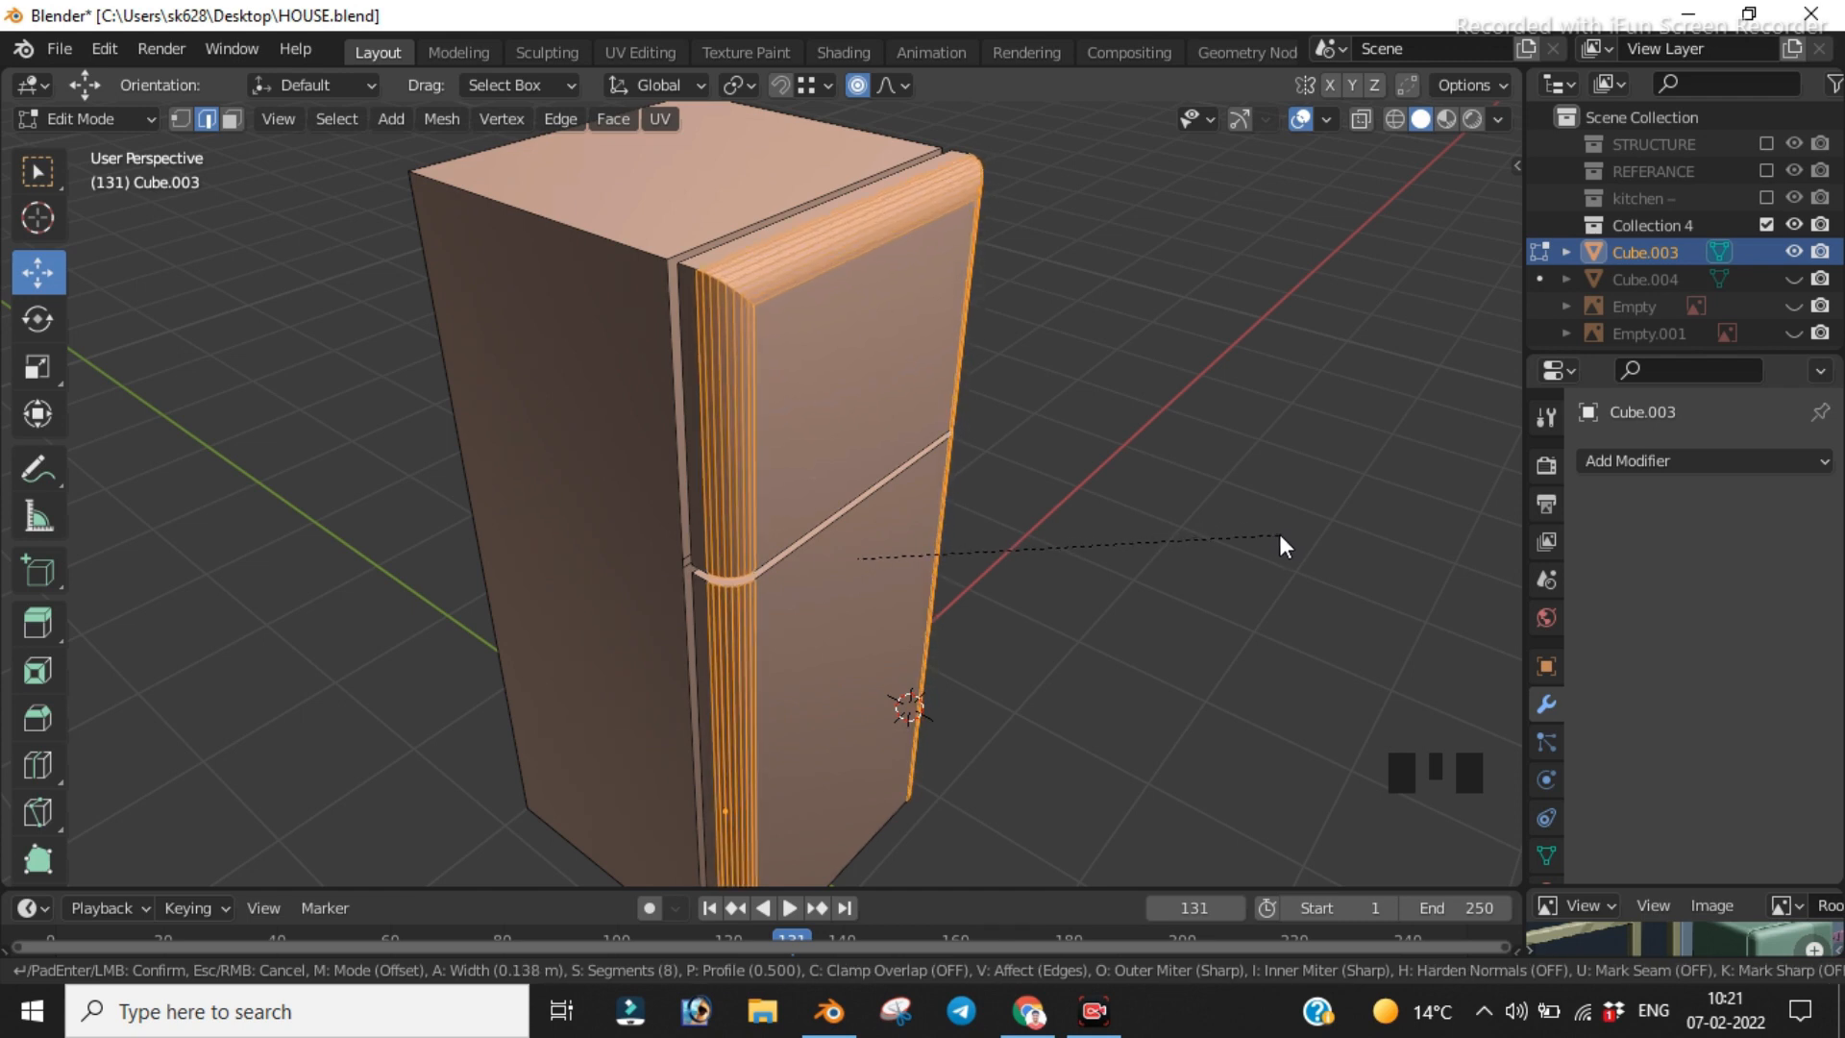
pyautogui.scroll(2, 1282, 547)
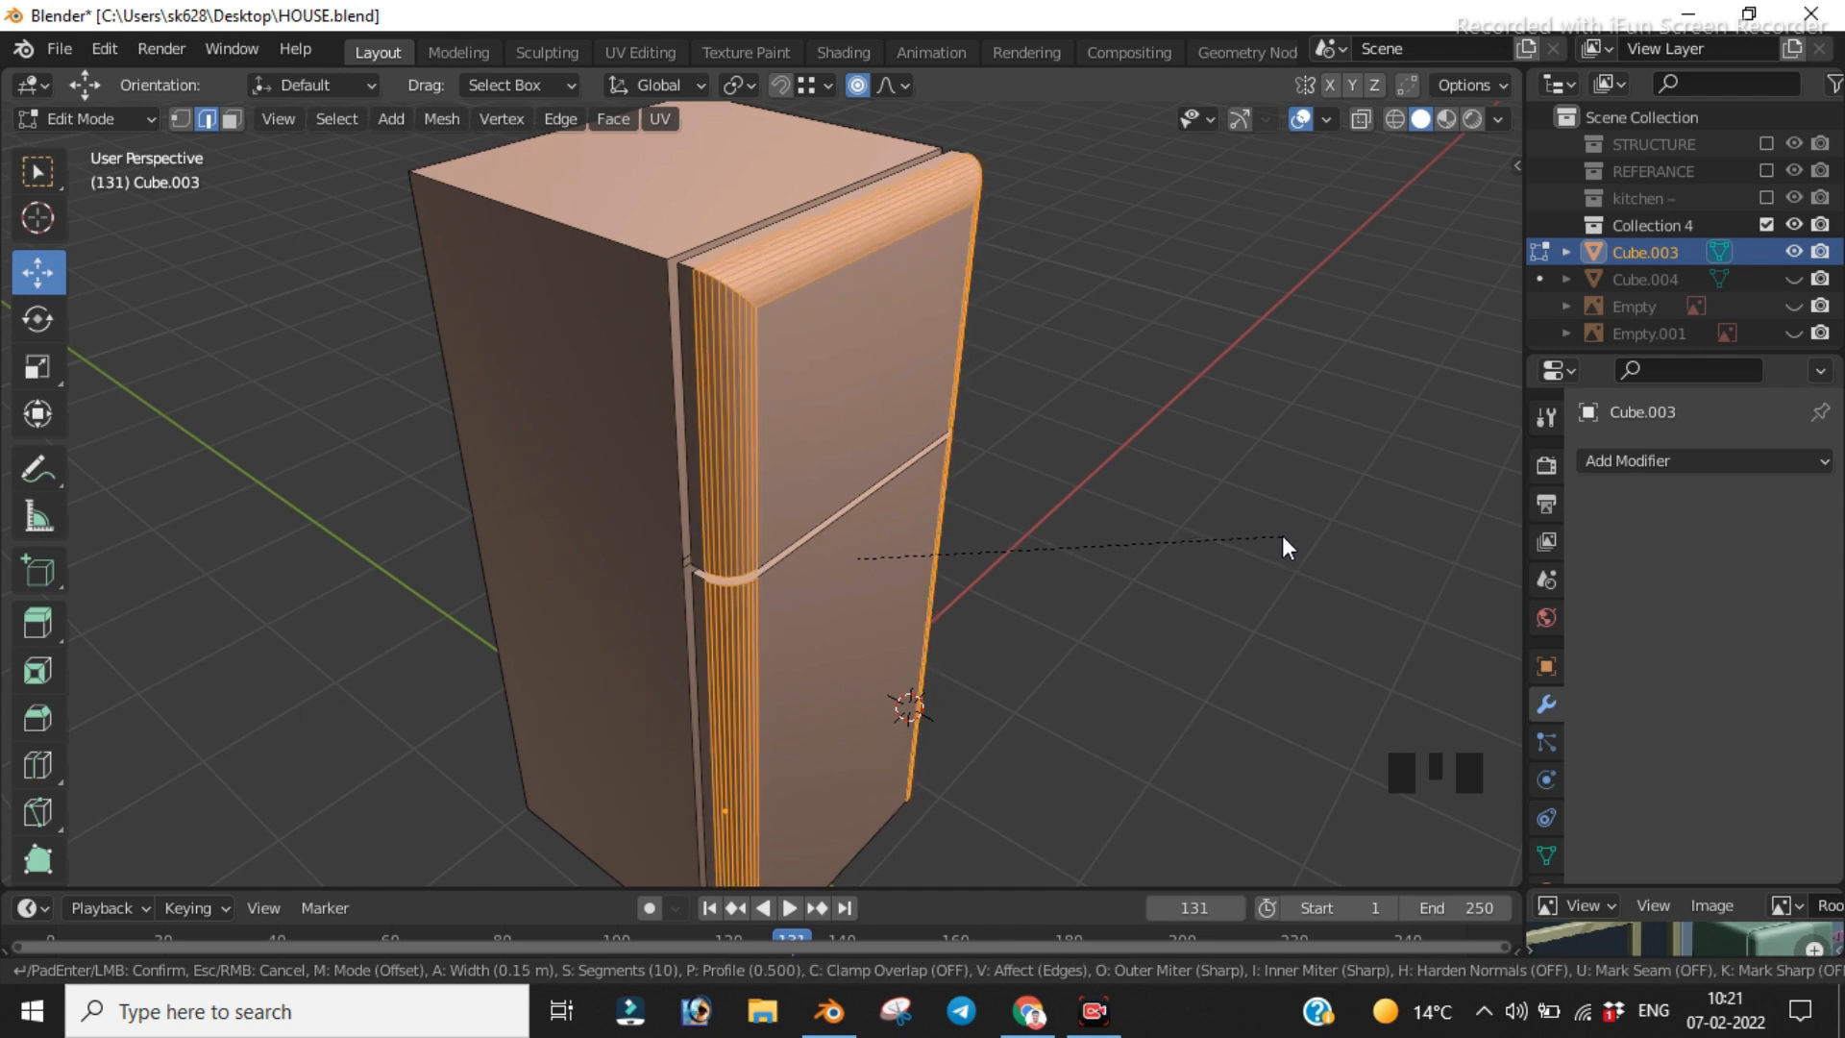
pyautogui.click(1284, 541)
pyautogui.click(1226, 477)
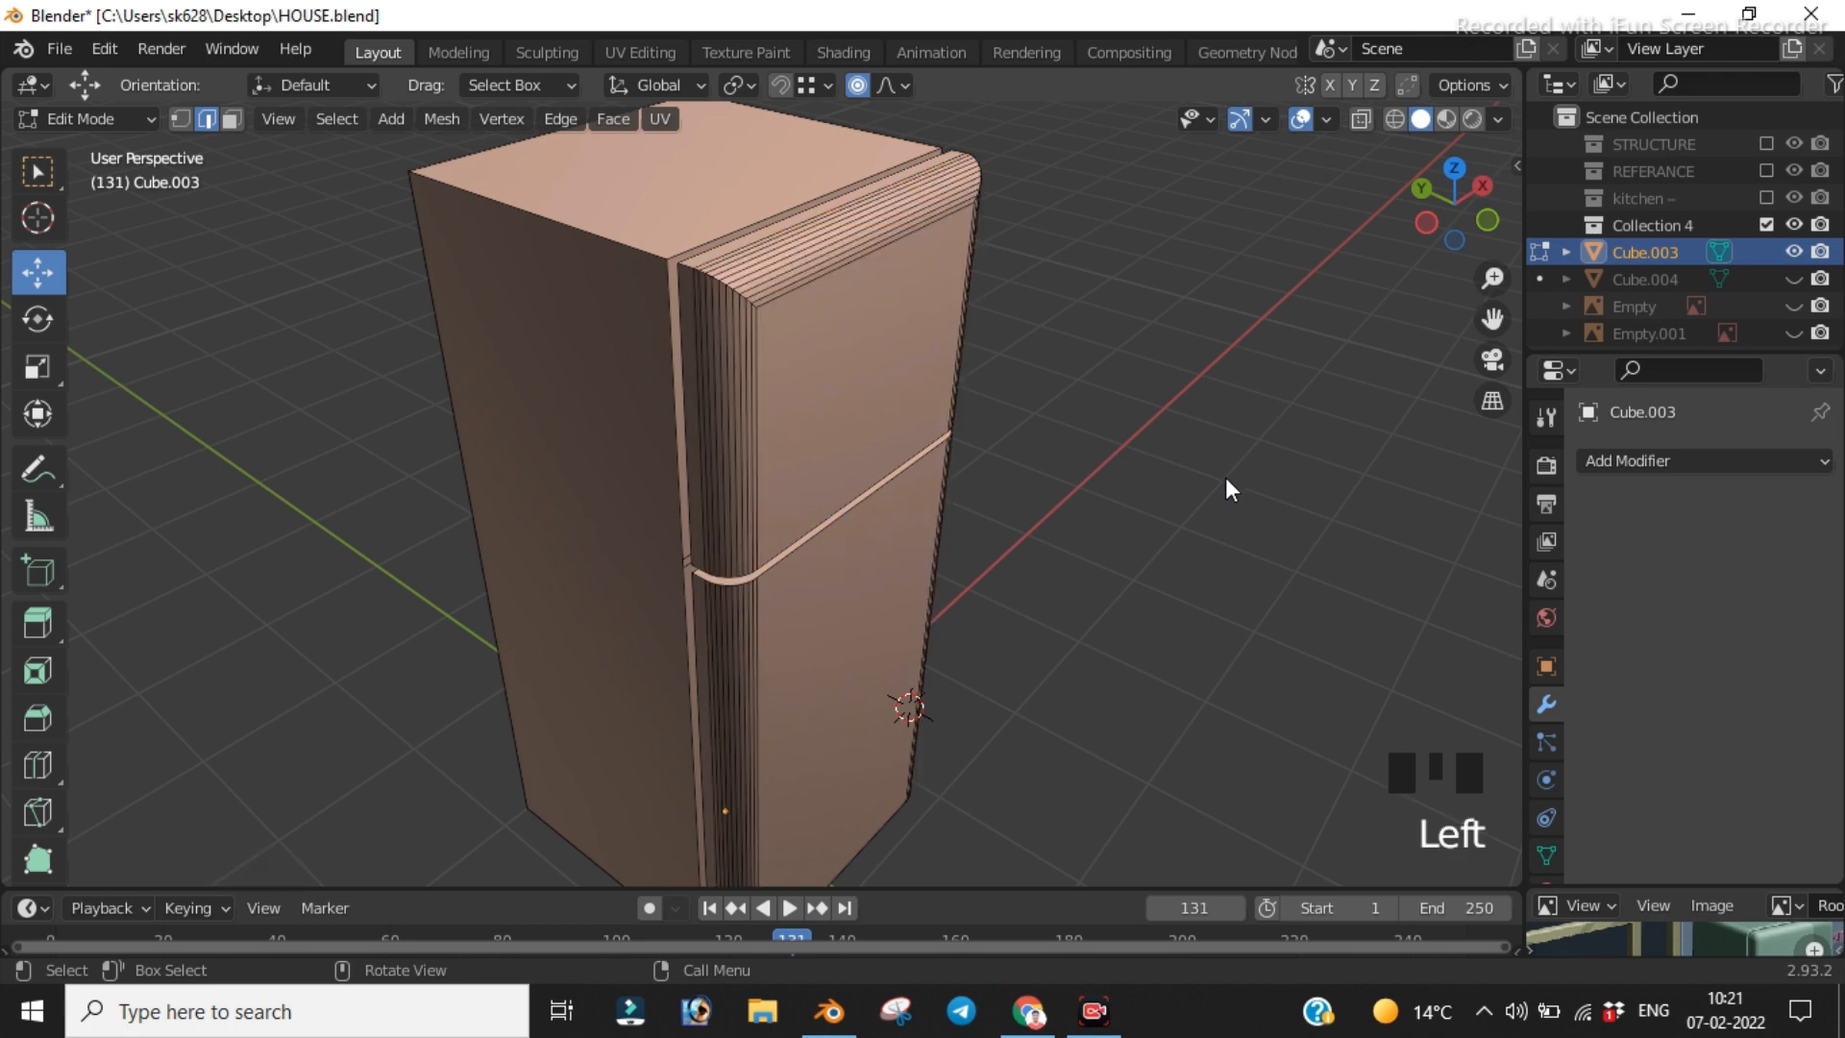
# Step: Turn on X-ray and unhide the reference images Empty and Empty.001, keeping Cube.004 hidden
pyautogui.moveTo(1184, 453); pyautogui.dragTo(1048, 415, button='middle')
pyautogui.scroll(-2, 1047, 415)
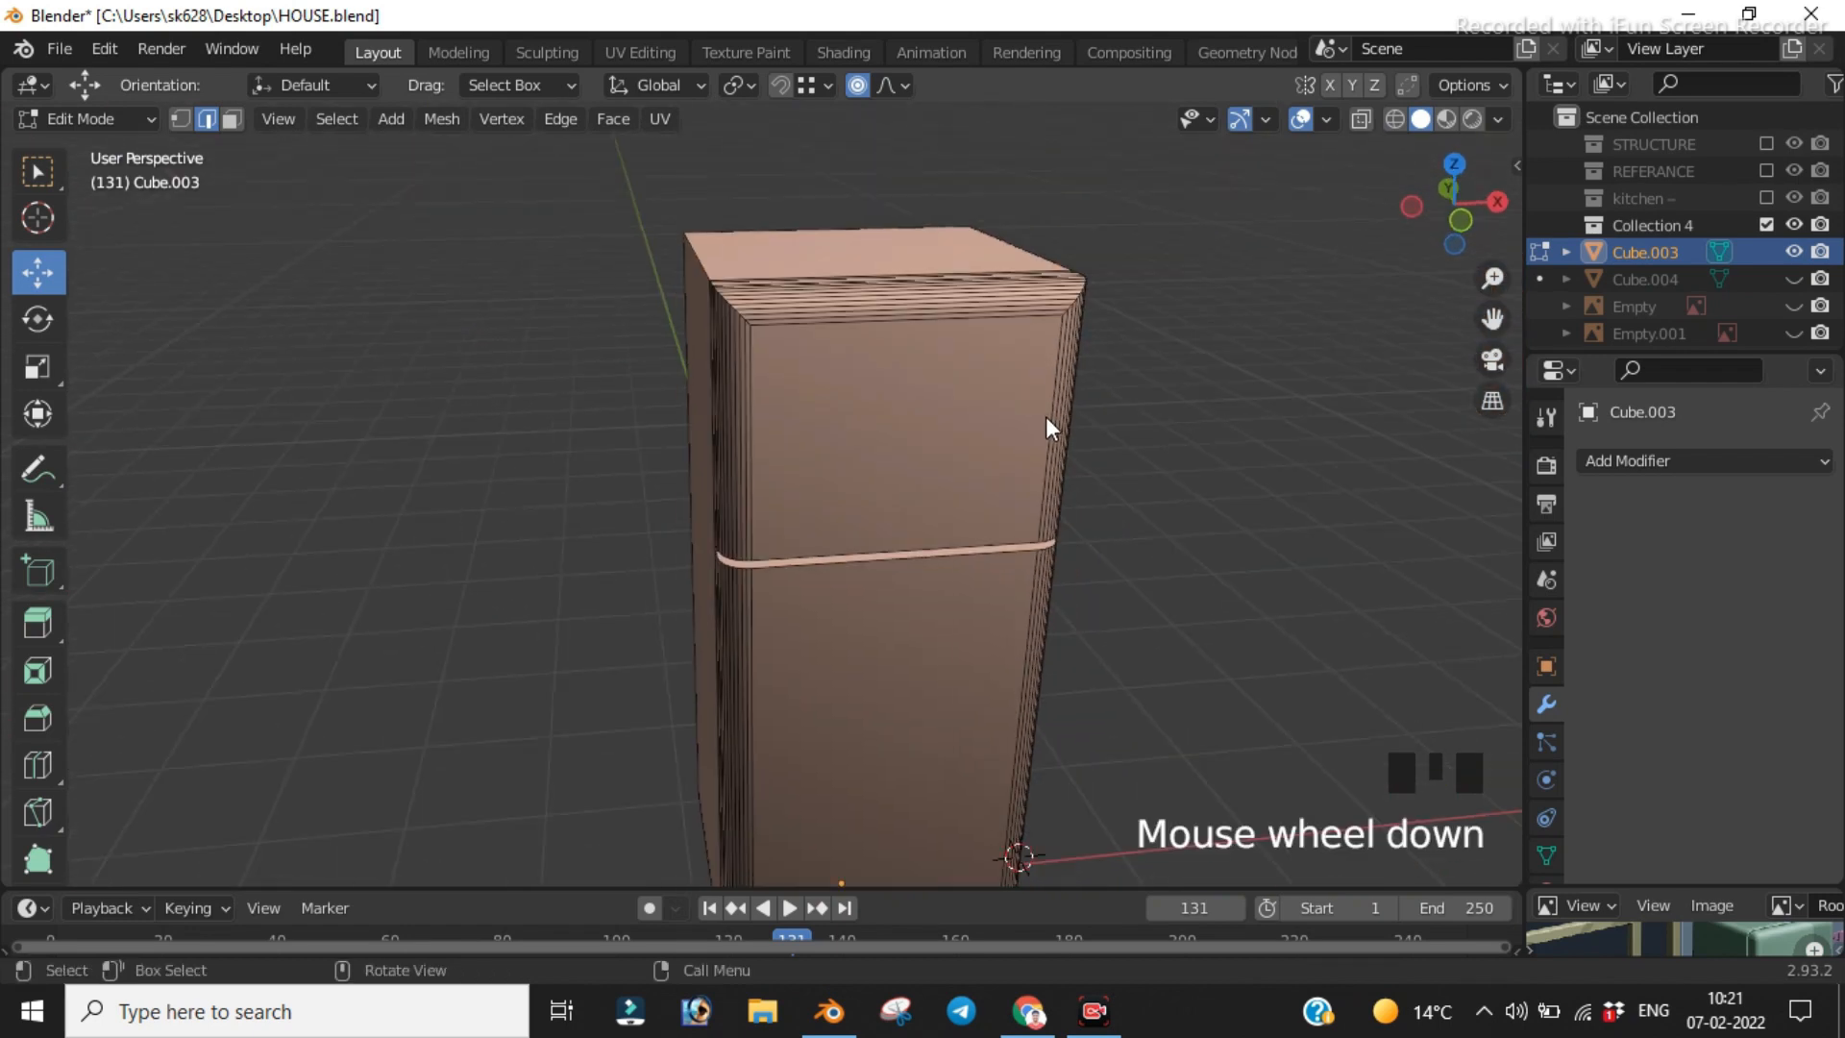
pyautogui.scroll(-2, 1011, 475)
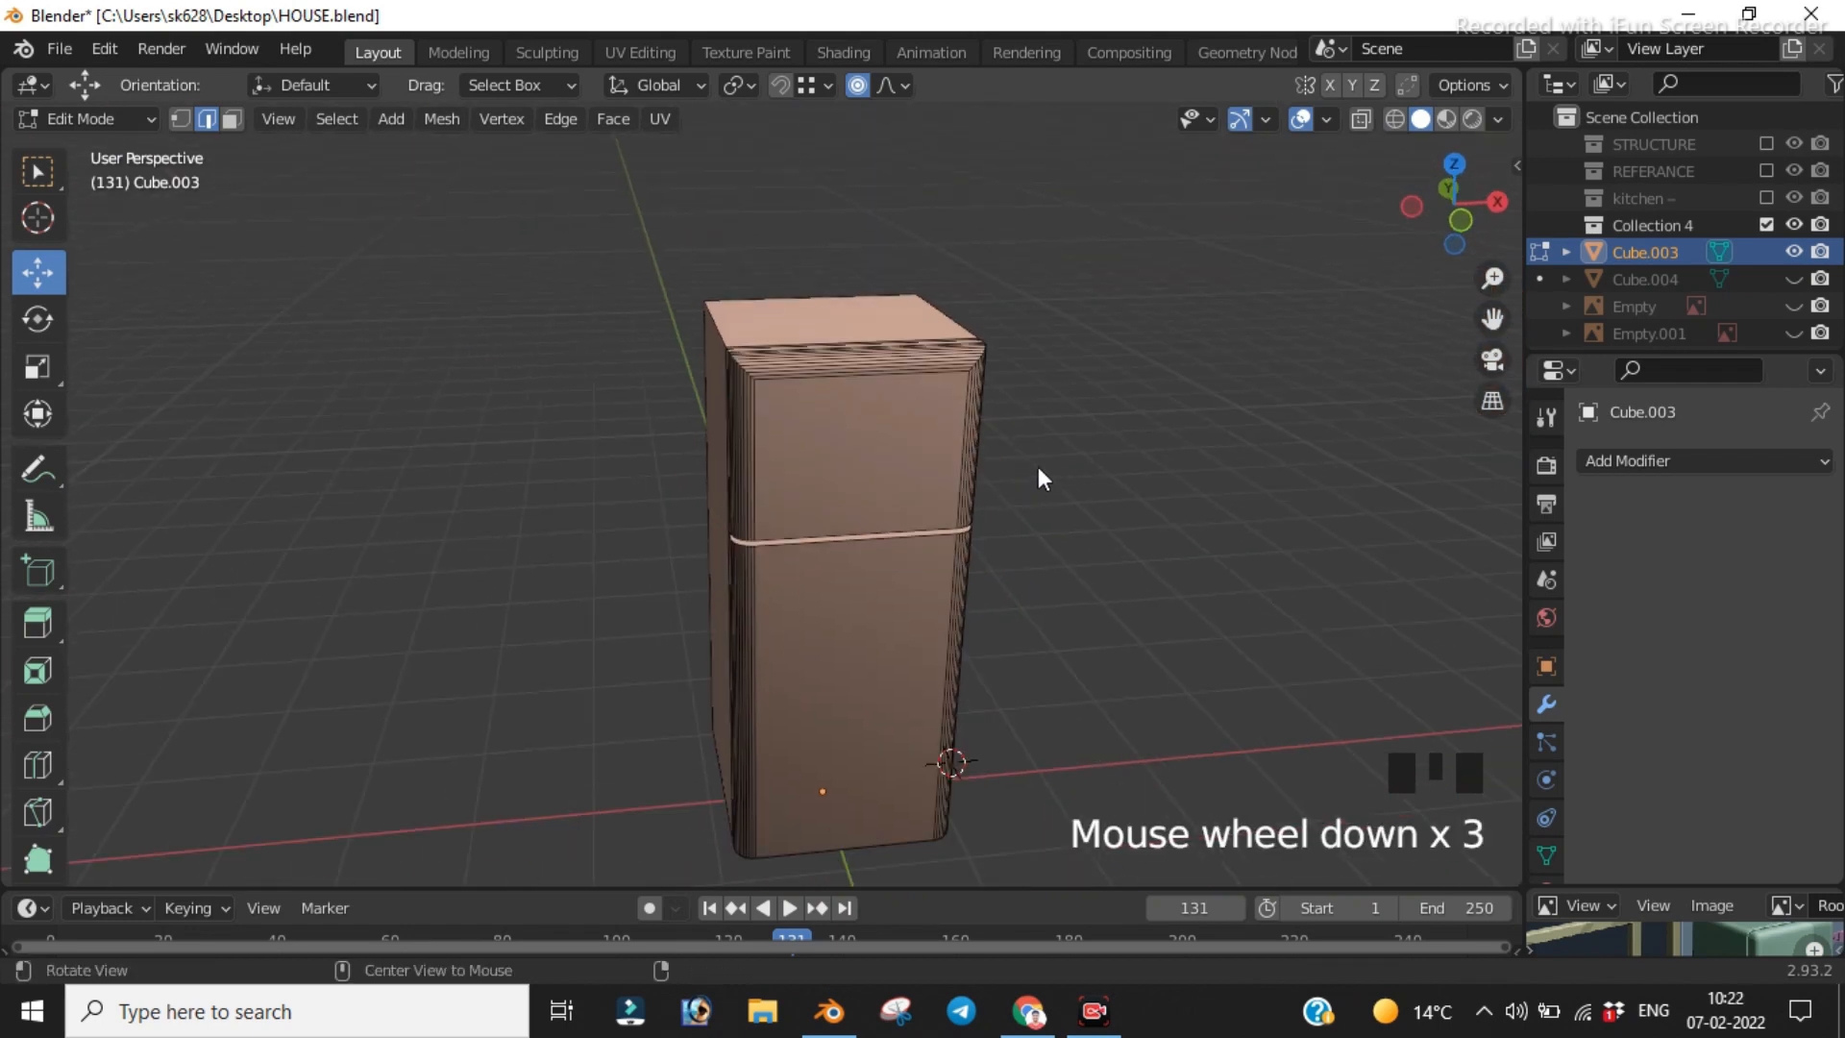
pyautogui.keyDown('shift'); pyautogui.moveTo(1038, 471); pyautogui.dragTo(998, 409, button='middle'); pyautogui.keyUp('shift')
pyautogui.press('KP_1')
pyautogui.moveTo(1104, 544)
pyautogui.keyDown('shift'); pyautogui.mouseDown(button='middle')
pyautogui.moveTo(1063, 375)
pyautogui.moveTo(1095, 461)
pyautogui.moveTo(1034, 554)
pyautogui.moveTo(1084, 546)
pyautogui.mouseUp(button='middle'); pyautogui.keyUp('shift')
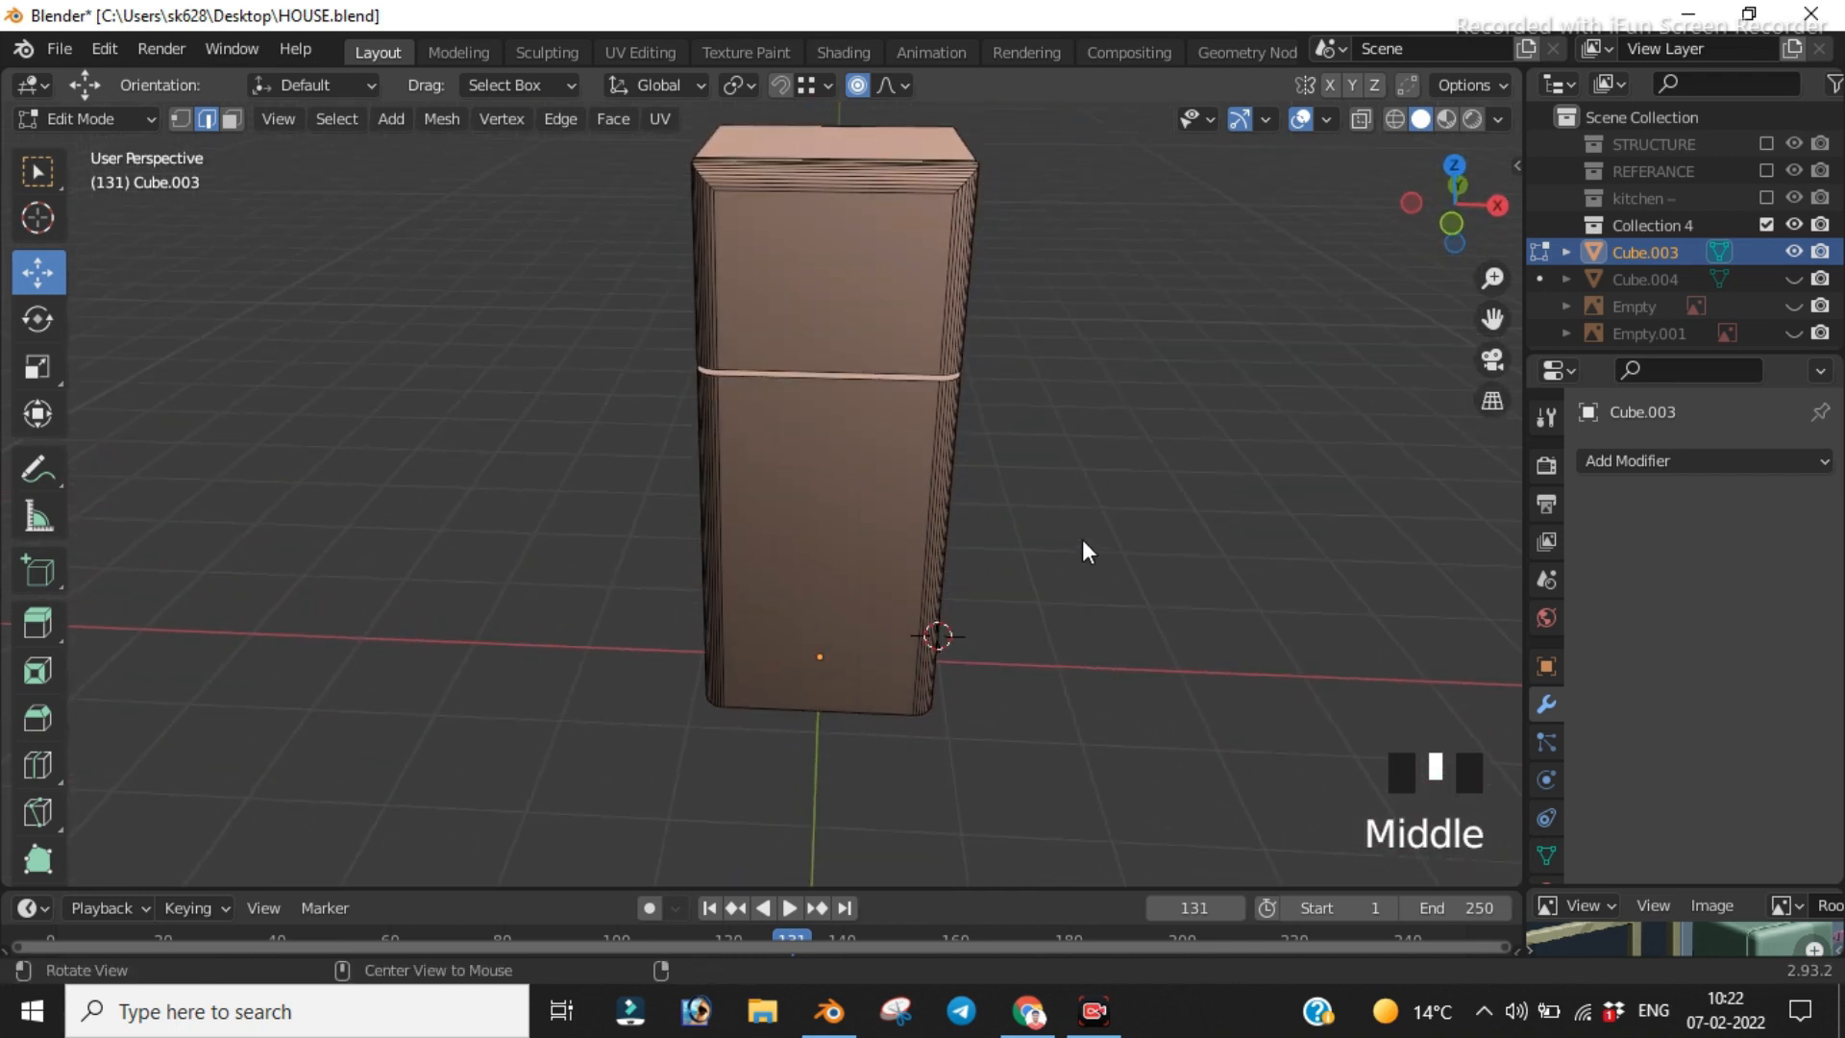
pyautogui.hotkey('alt', 'z')
pyautogui.click(1794, 279)
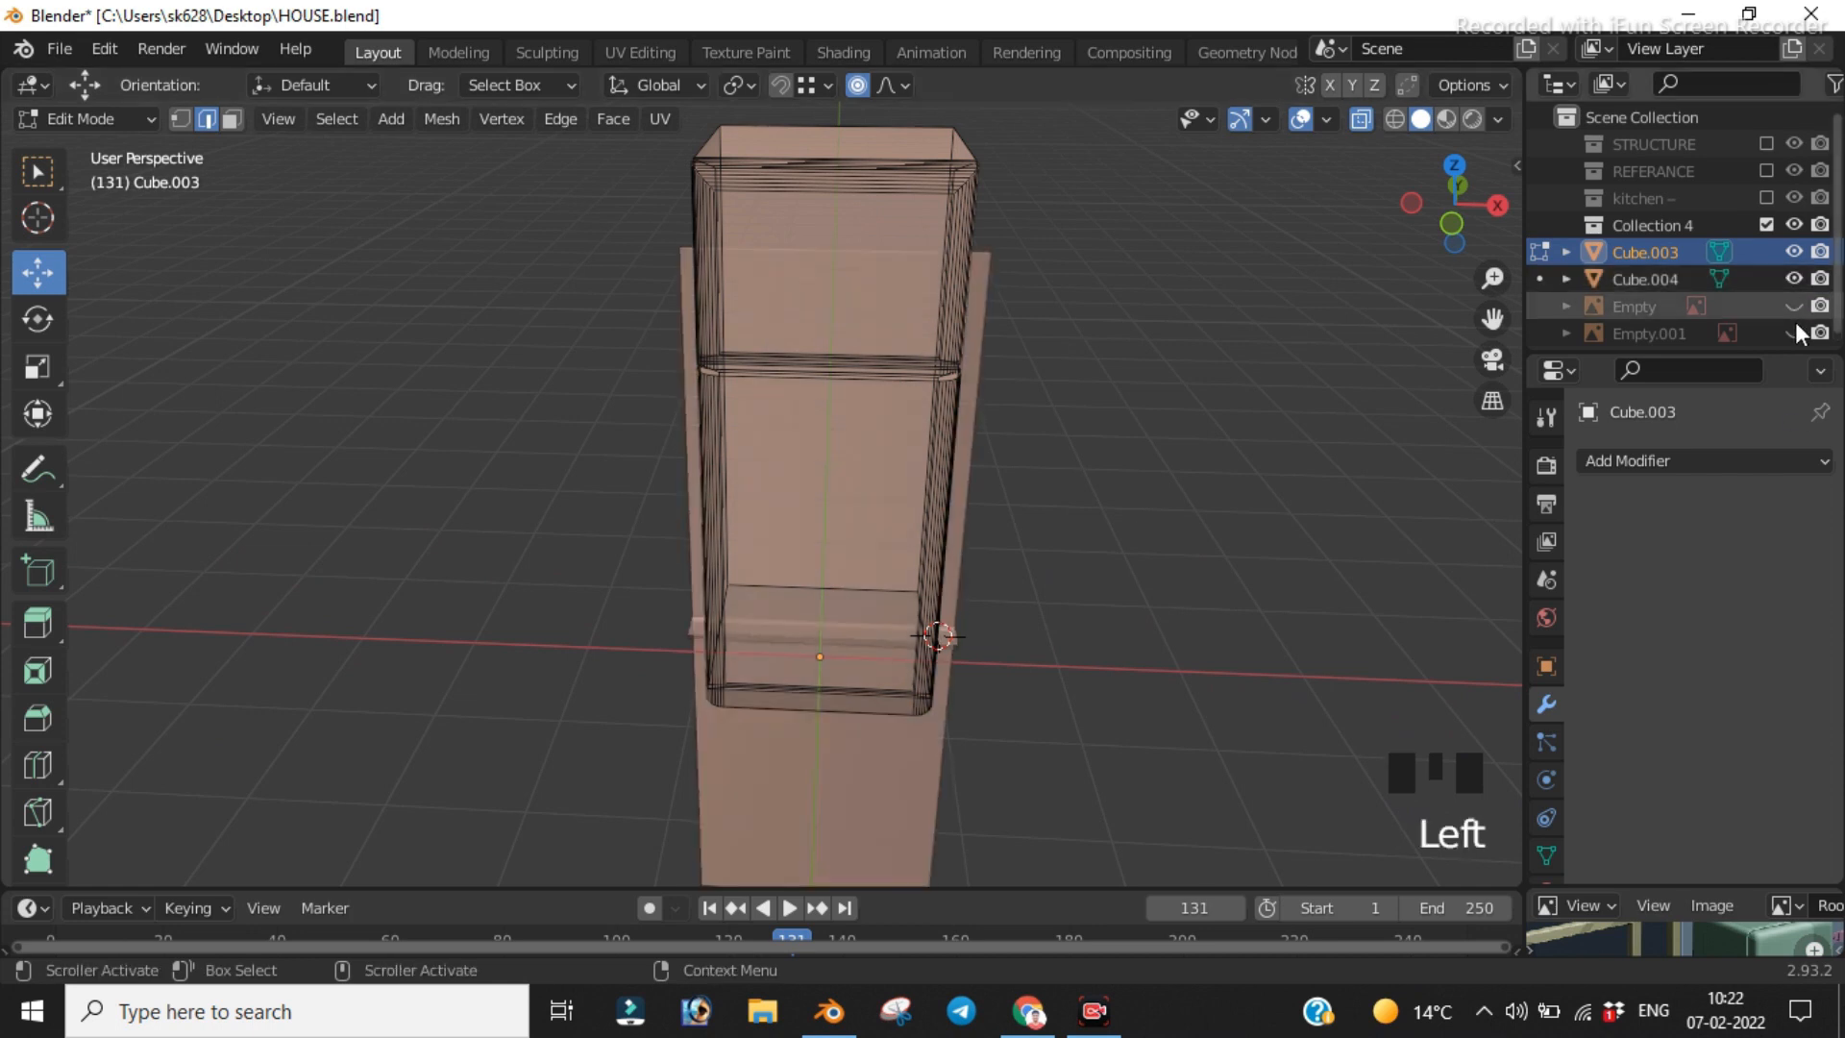
pyautogui.click(1796, 279)
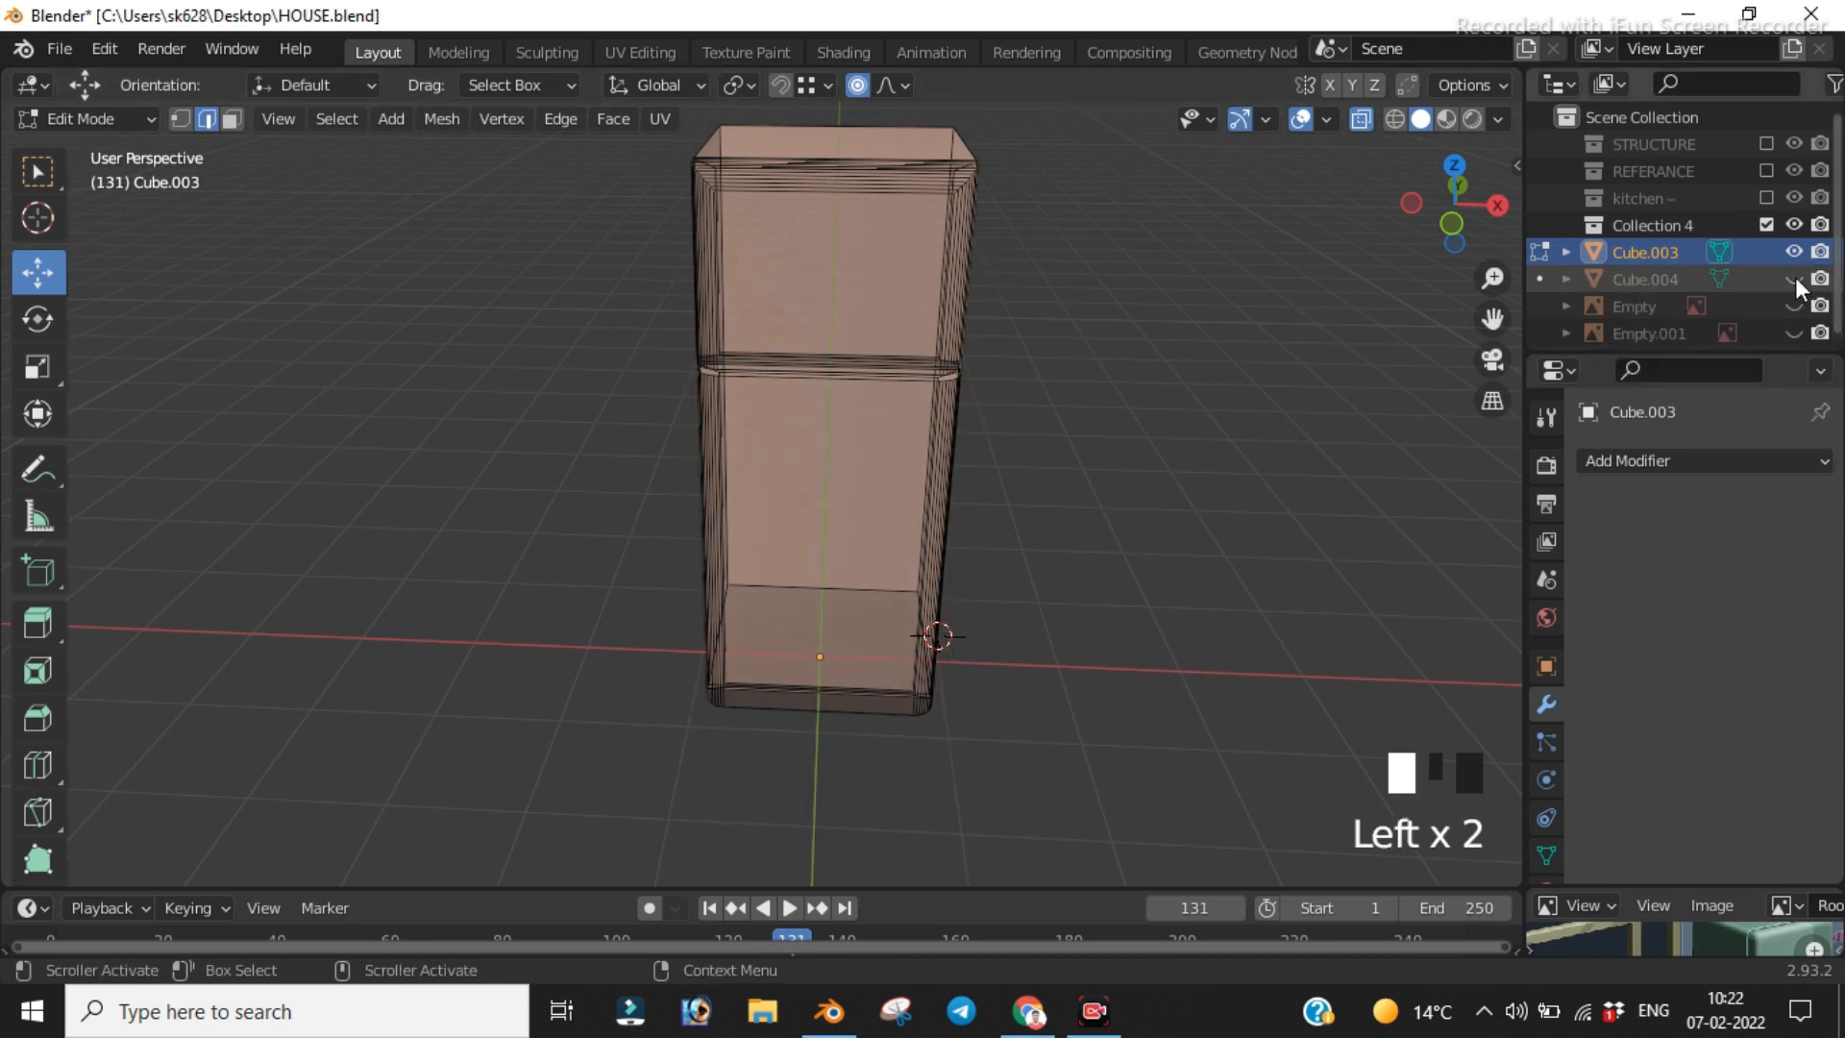
pyautogui.click(1793, 307)
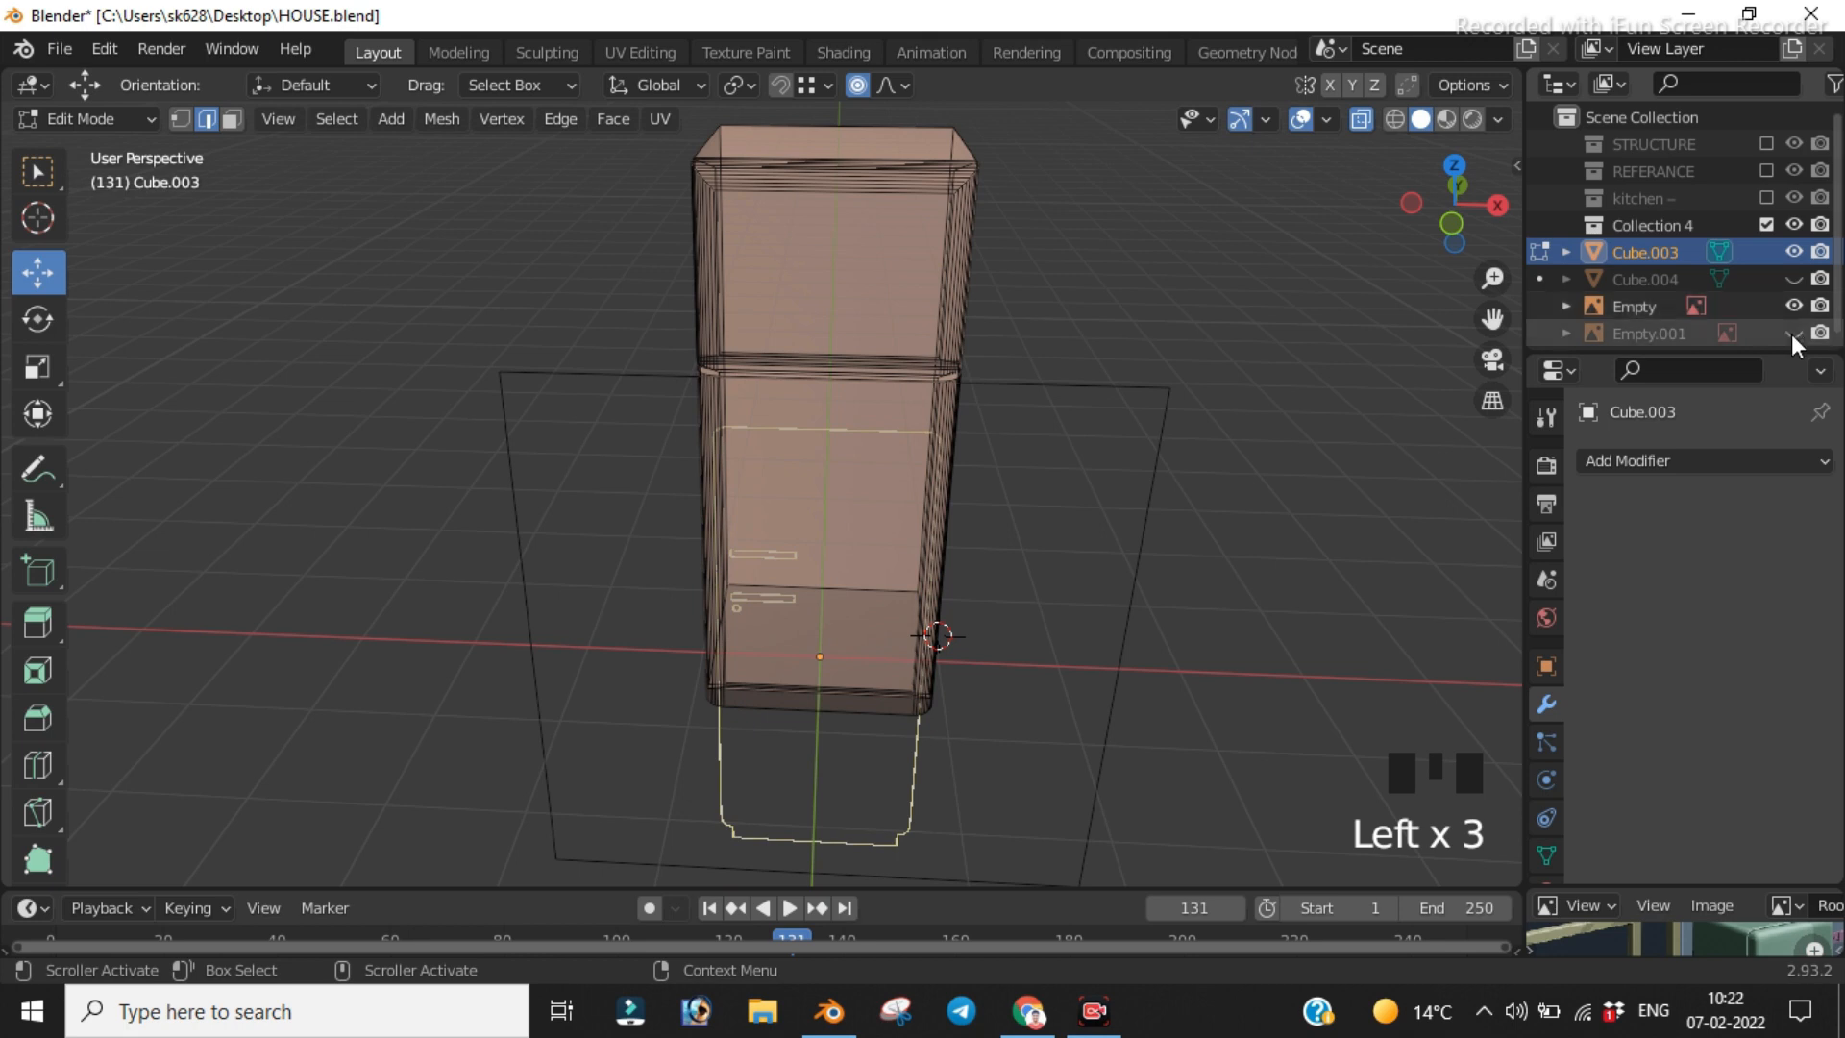
pyautogui.click(1796, 333)
pyautogui.scroll(-3, 1691, 337)
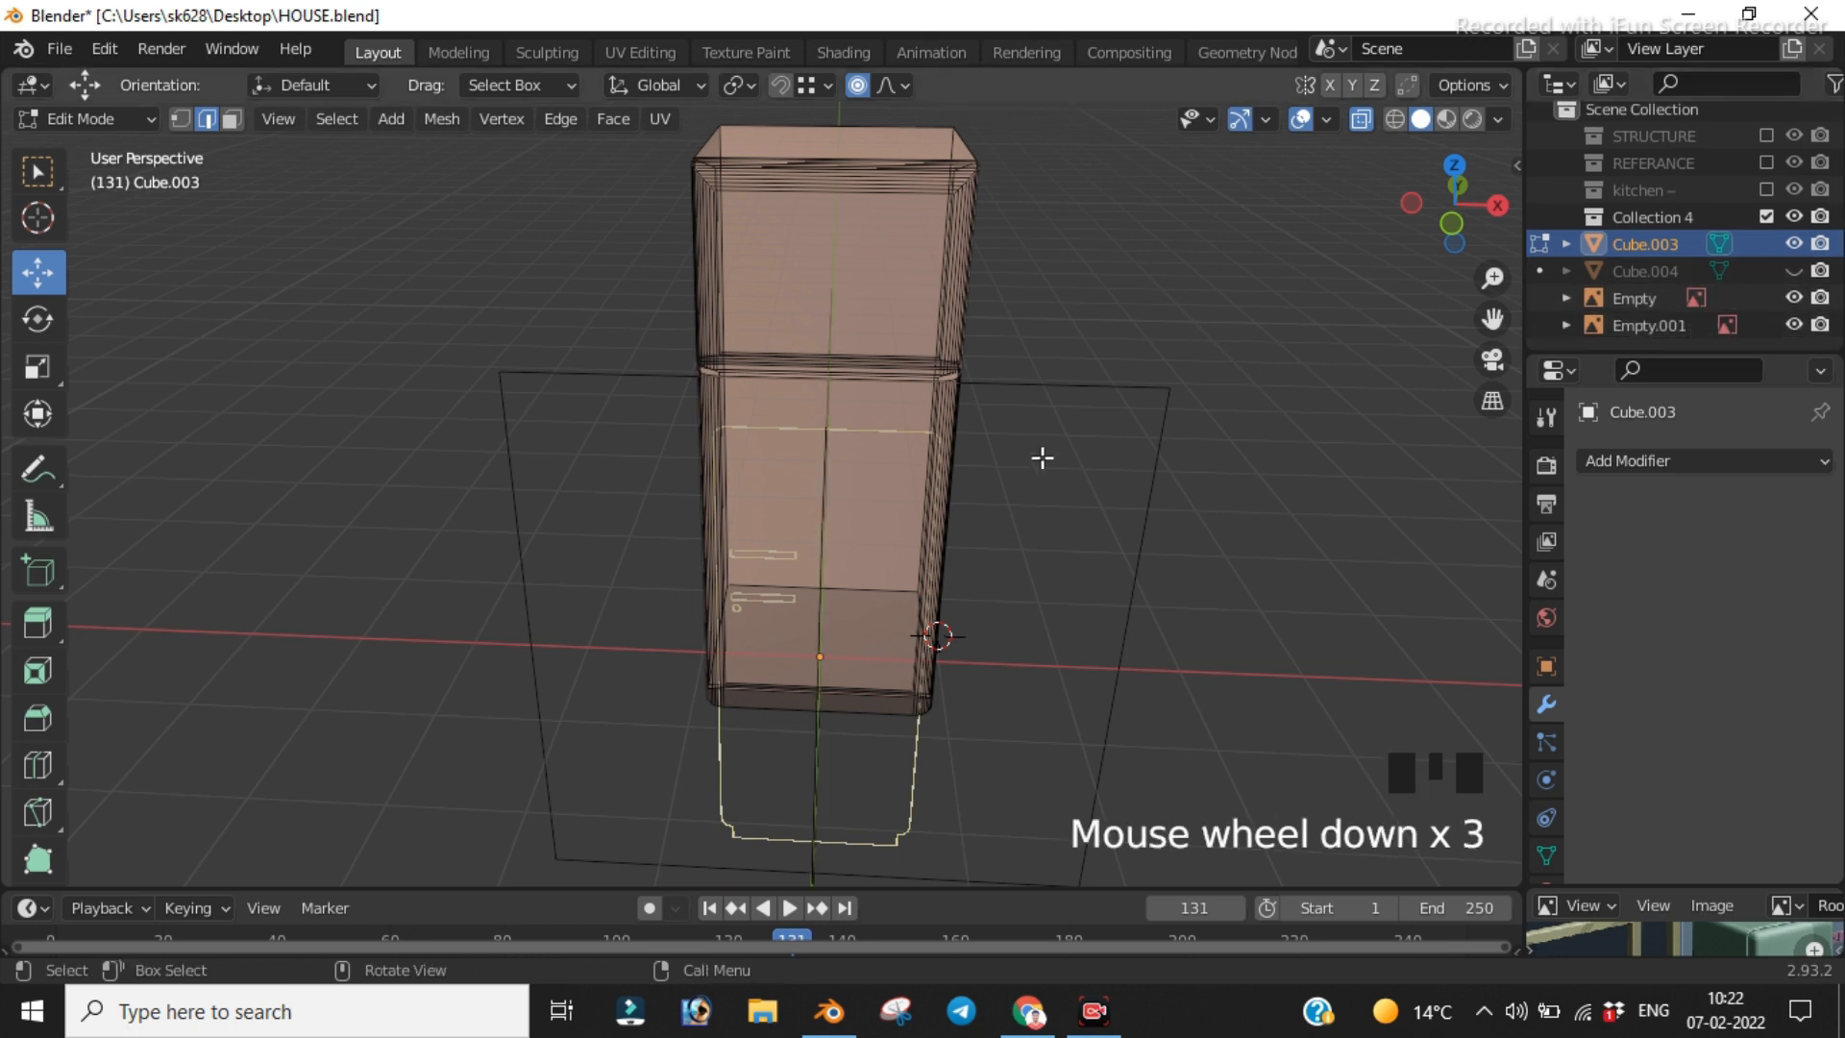
# Step: Select the whole fridge mesh through X-ray in the front view and lower it along Z to align with the reference drawing's outline
pyautogui.press('KP_1')
pyautogui.scroll(-5, 1029, 445)
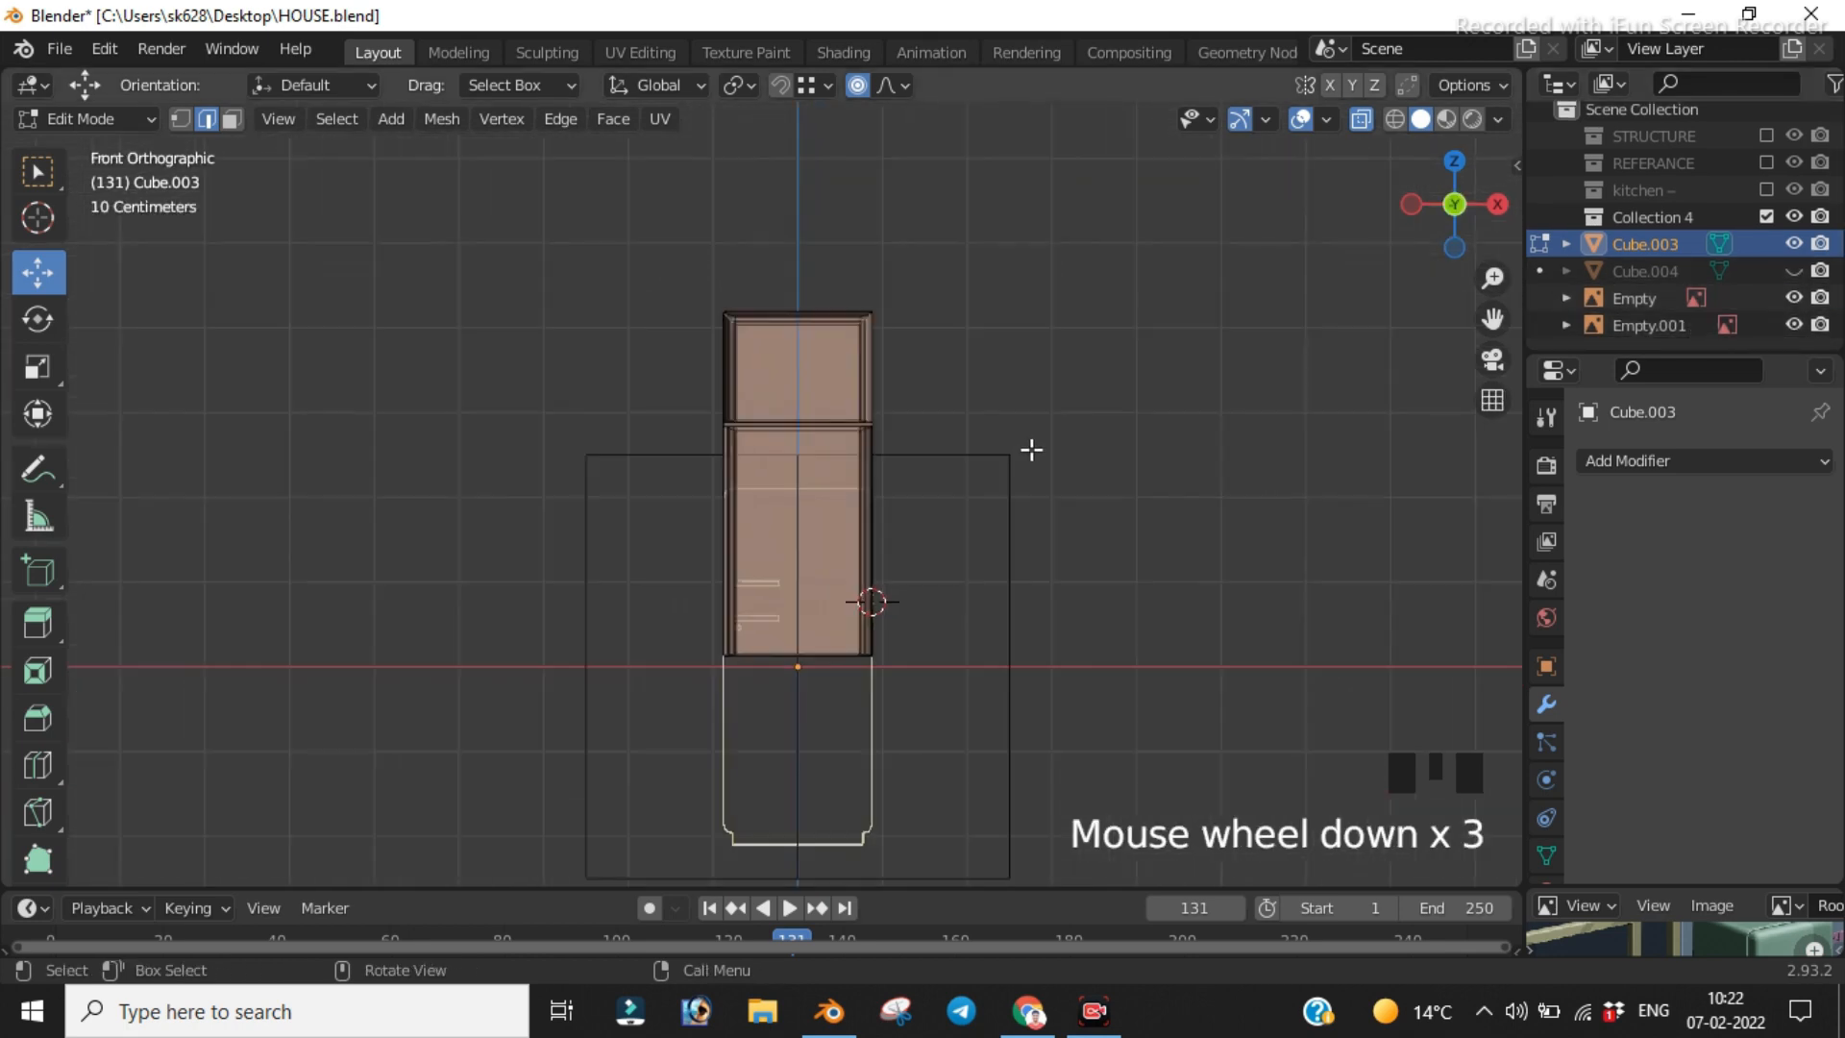
pyautogui.scroll(2, 1037, 455)
pyautogui.scroll(-1, 1037, 454)
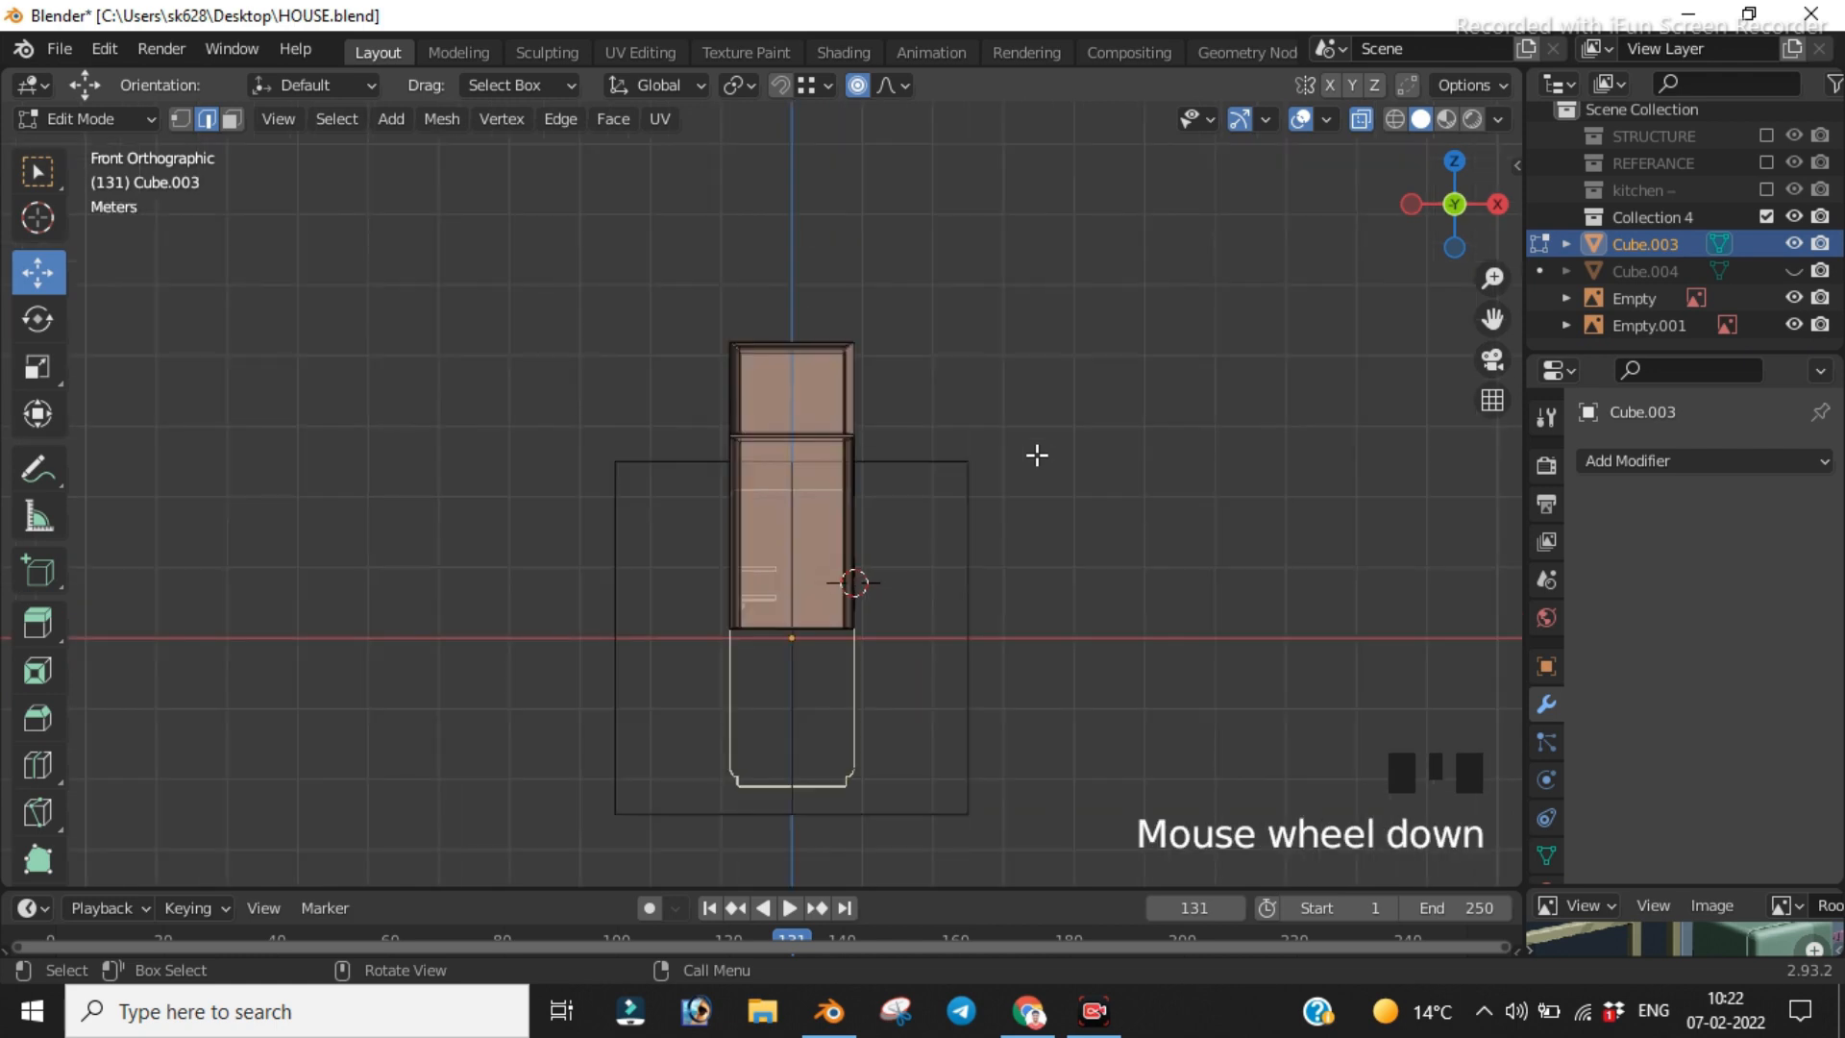
pyautogui.moveTo(649, 257); pyautogui.dragTo(961, 653)
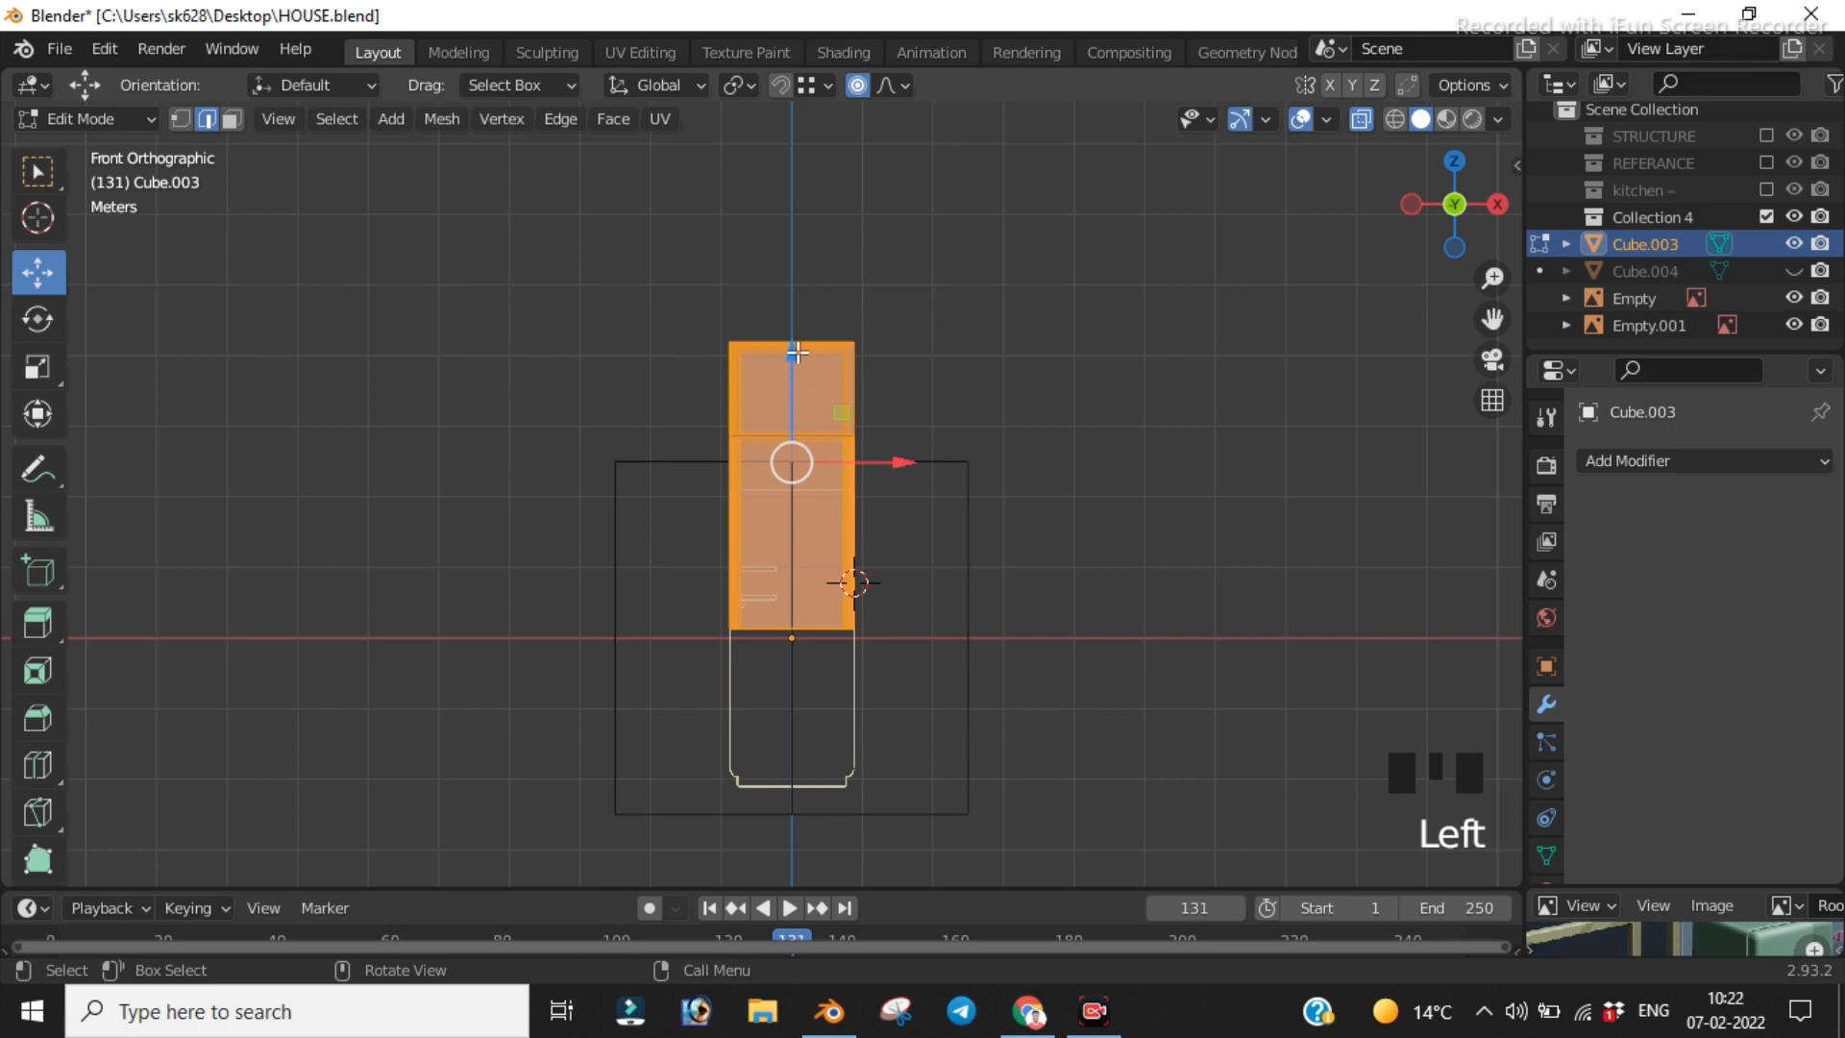
pyautogui.hotkey('alt', 'z')
pyautogui.click(737, 272)
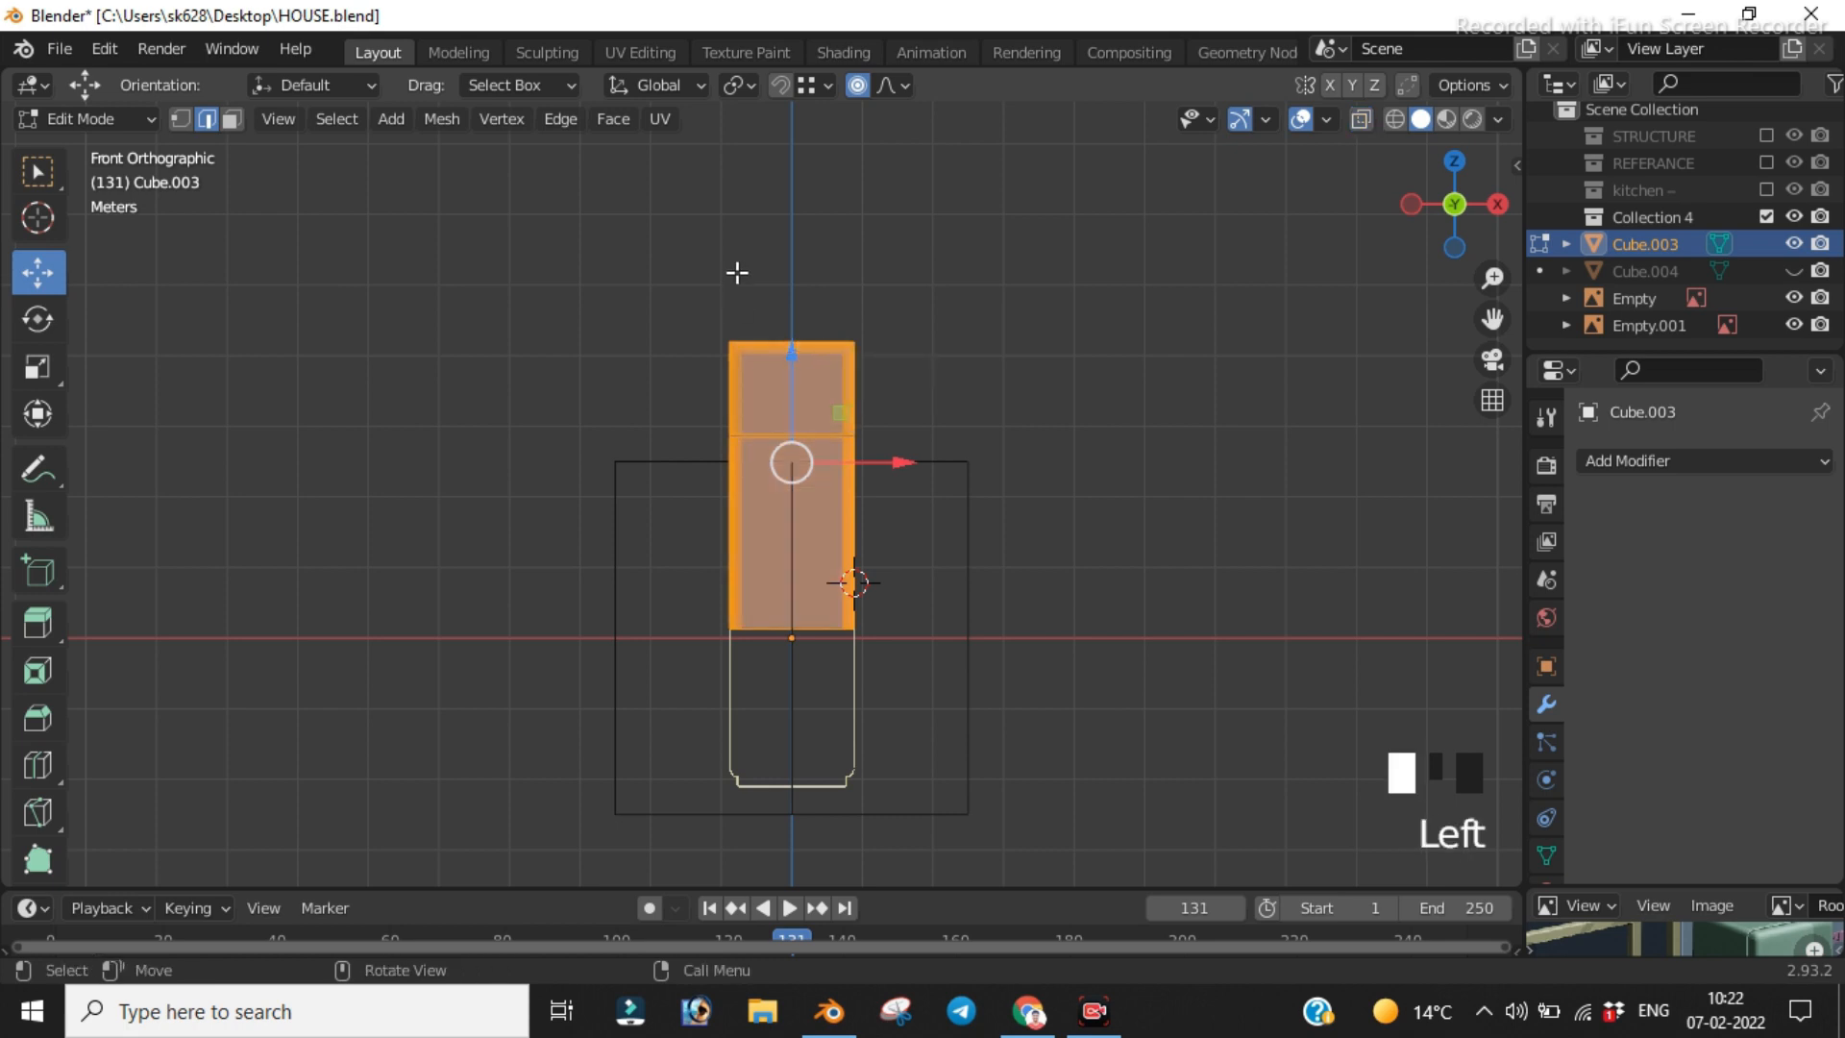
pyautogui.hotkey('alt', 'z')
pyautogui.moveTo(644, 285); pyautogui.dragTo(981, 691)
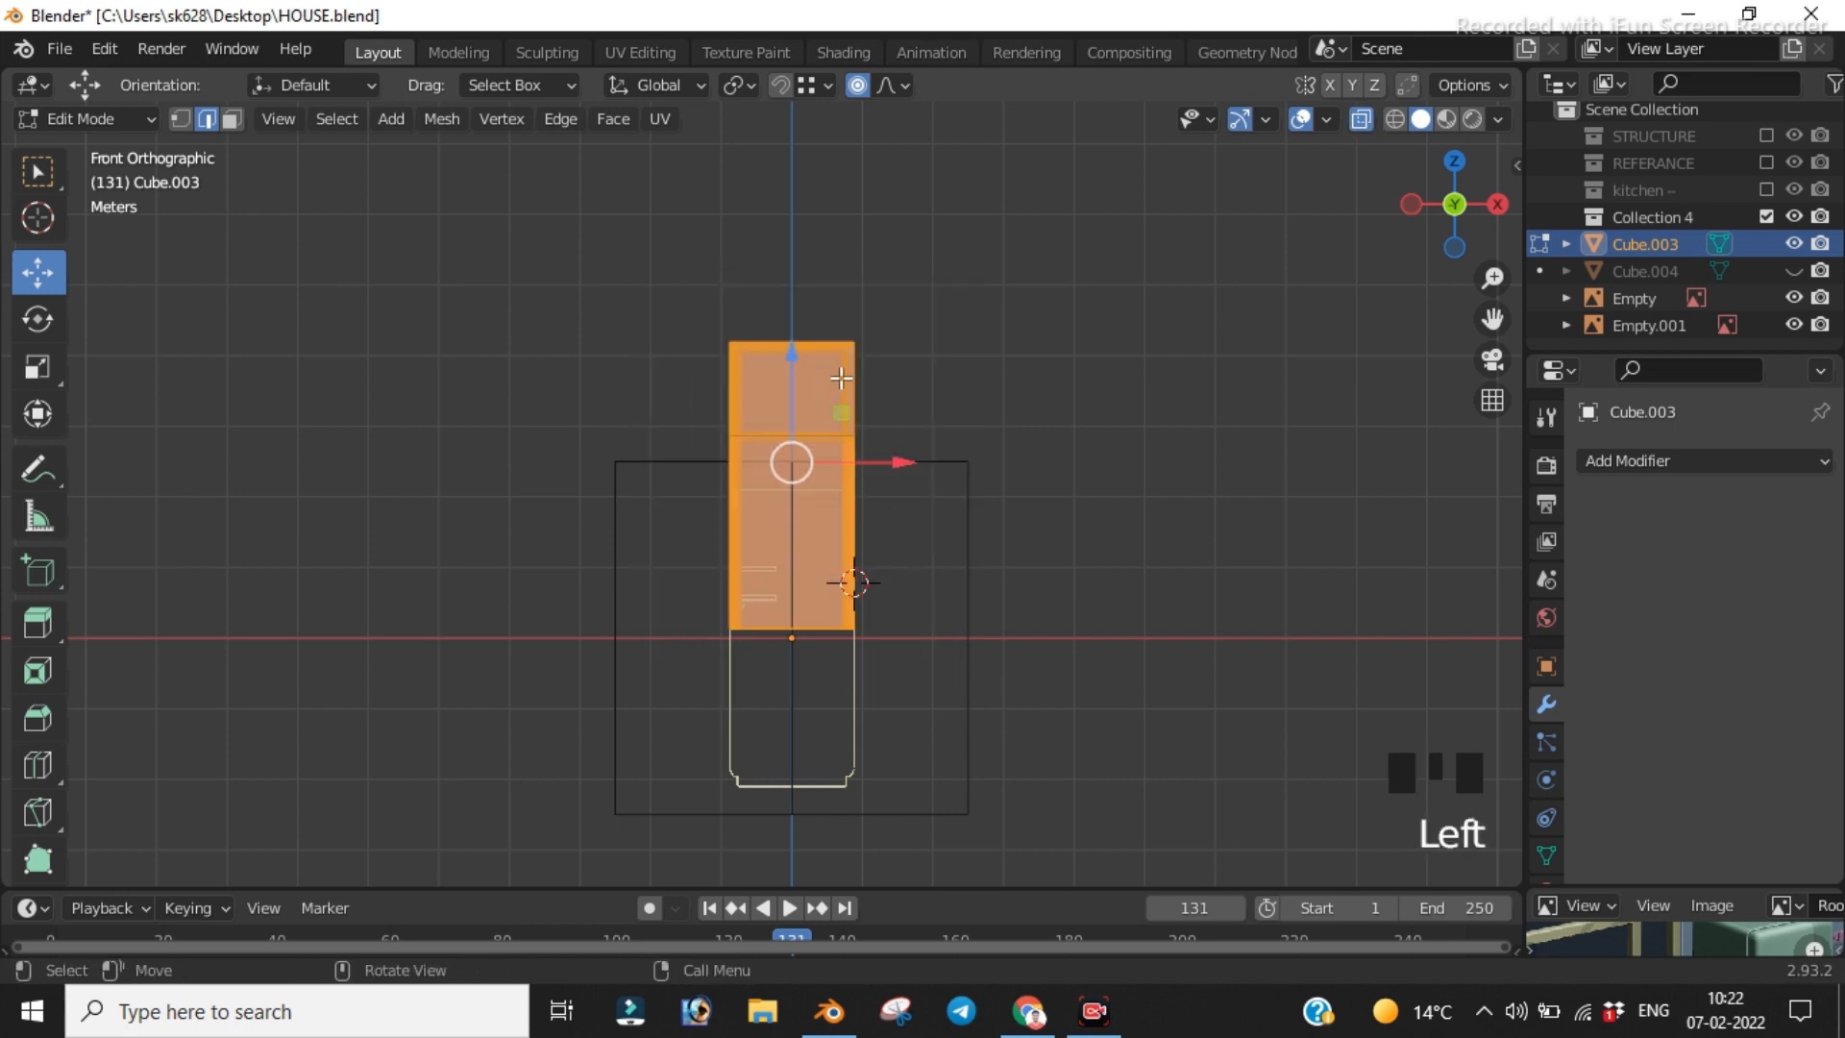
pyautogui.scroll(4, 810, 357)
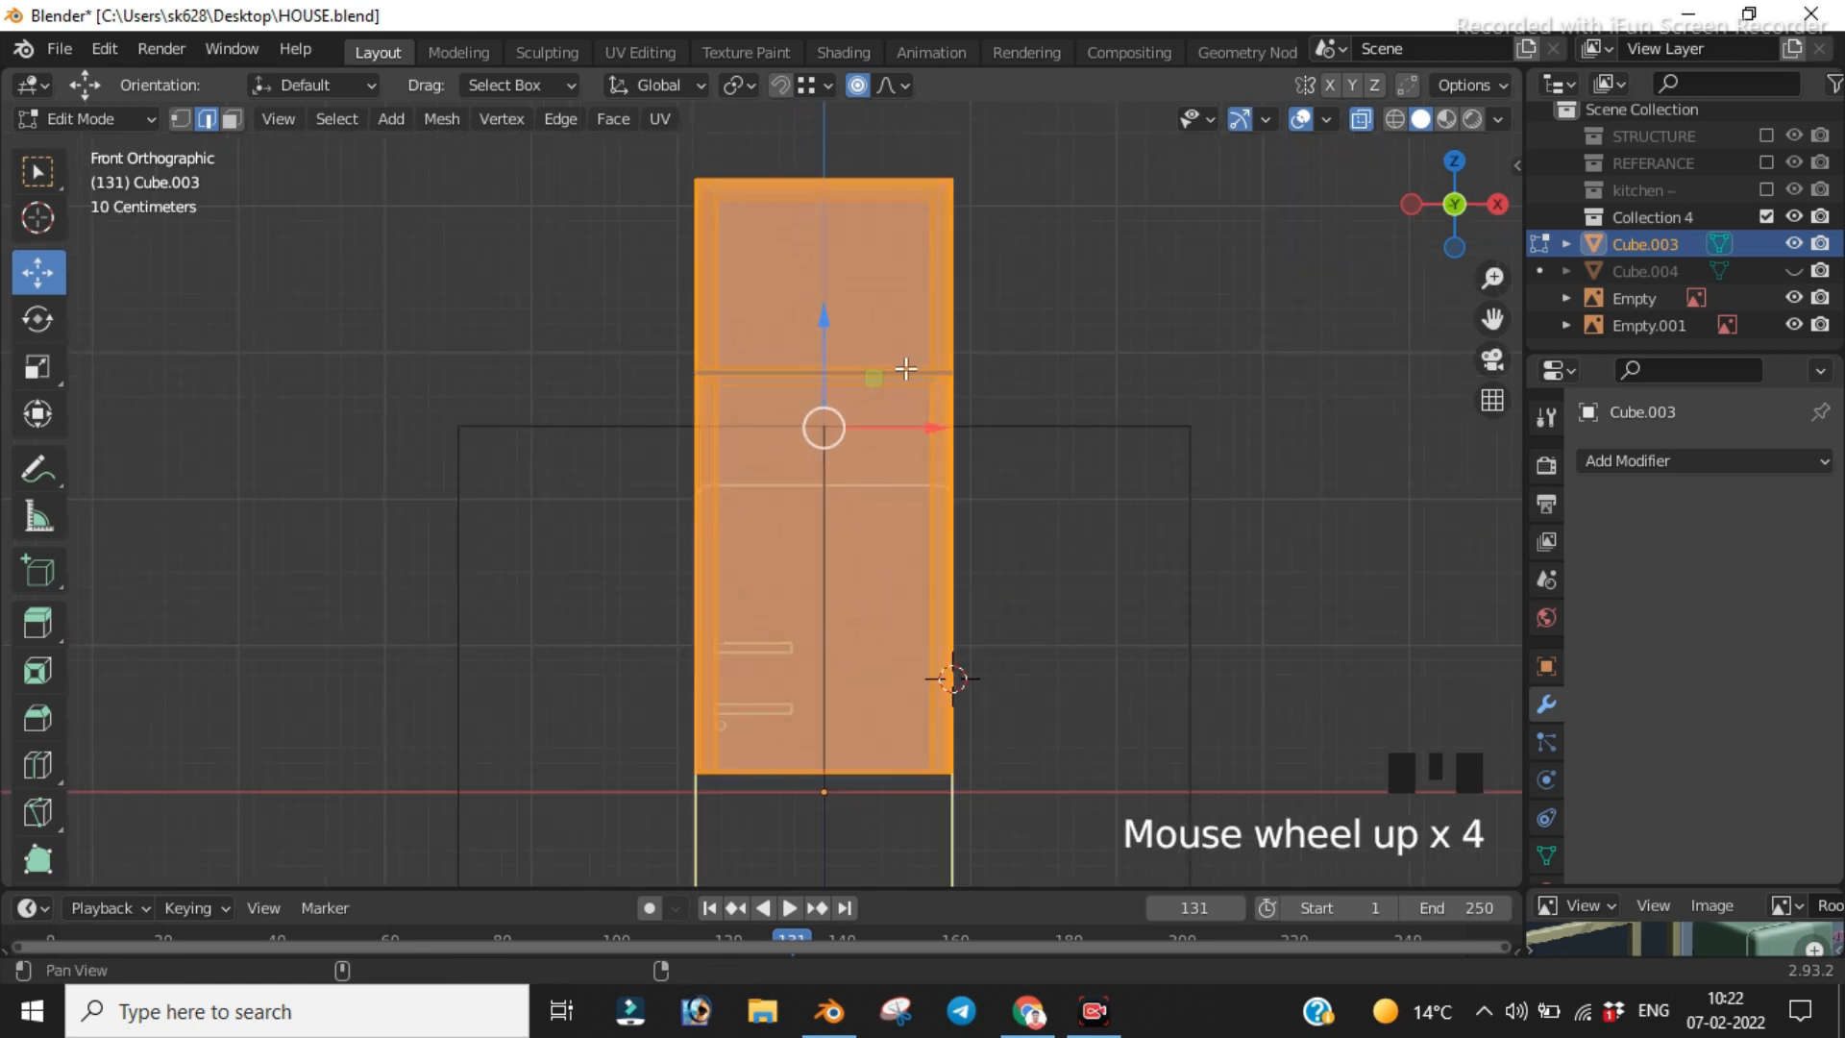
pyautogui.keyDown('shift'); pyautogui.moveTo(887, 389); pyautogui.dragTo(891, 279, button='middle'); pyautogui.keyUp('shift')
pyautogui.moveTo(829, 206); pyautogui.dragTo(828, 519)
pyautogui.click(1064, 258)
pyautogui.scroll(-3, 1064, 259)
pyautogui.scroll(2, 980, 474)
pyautogui.keyDown('shift'); pyautogui.moveTo(976, 461); pyautogui.dragTo(1063, 416, button='middle'); pyautogui.keyUp('shift')
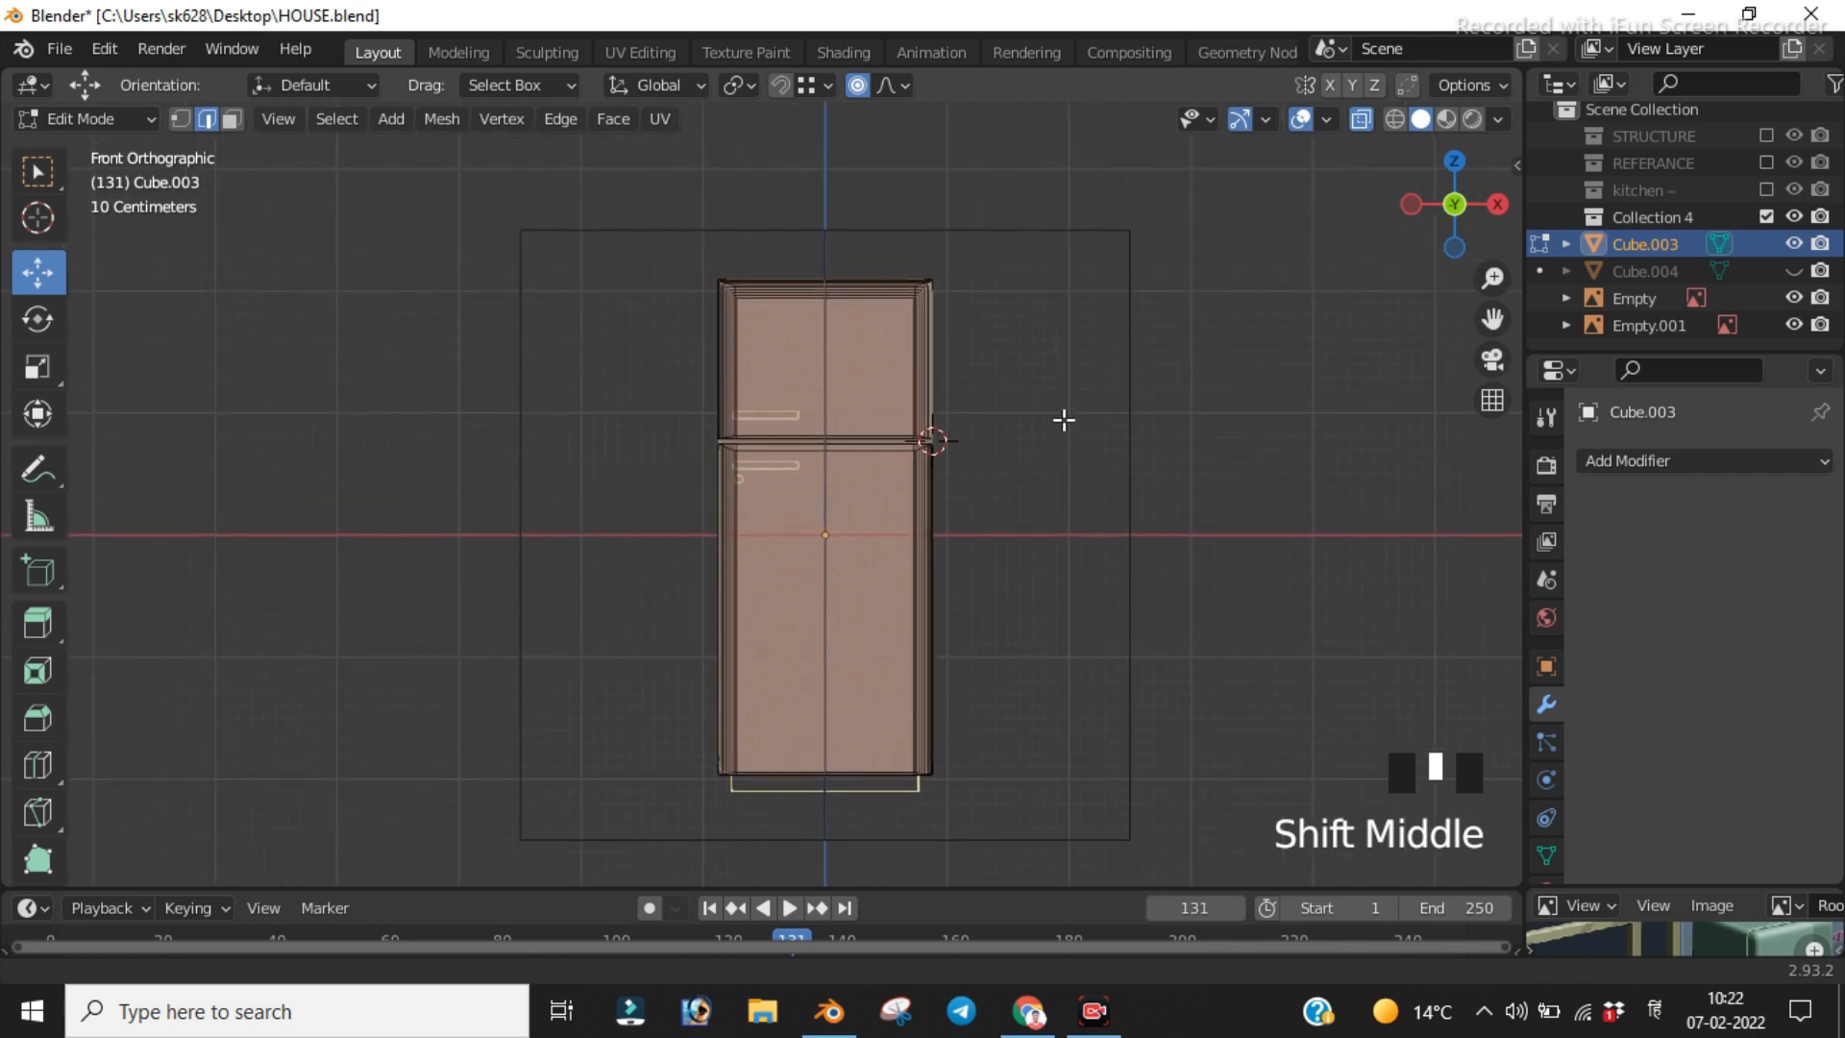
# Step: Place the 3D cursor inside the lower door's handle outline in the front view
pyautogui.scroll(2, 980, 474)
pyautogui.scroll(6, 787, 462)
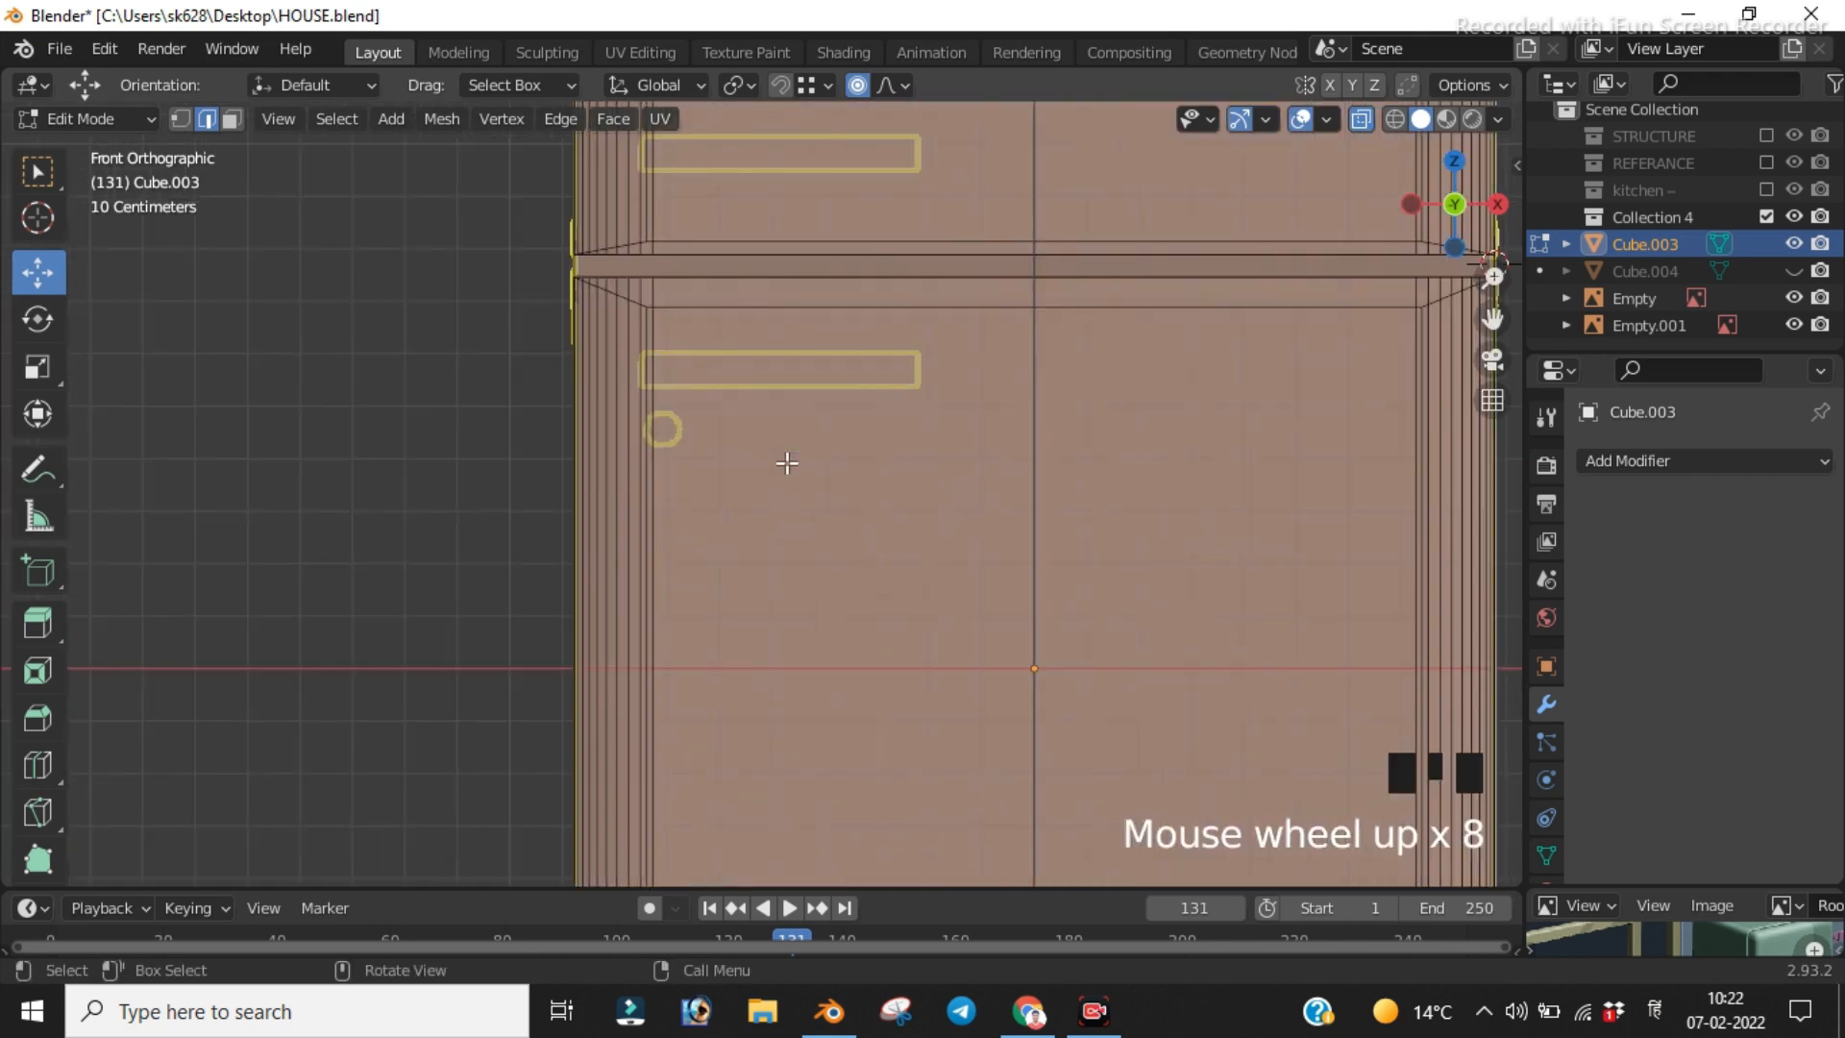
pyautogui.press('KP_1')
pyautogui.scroll(3, 757, 394)
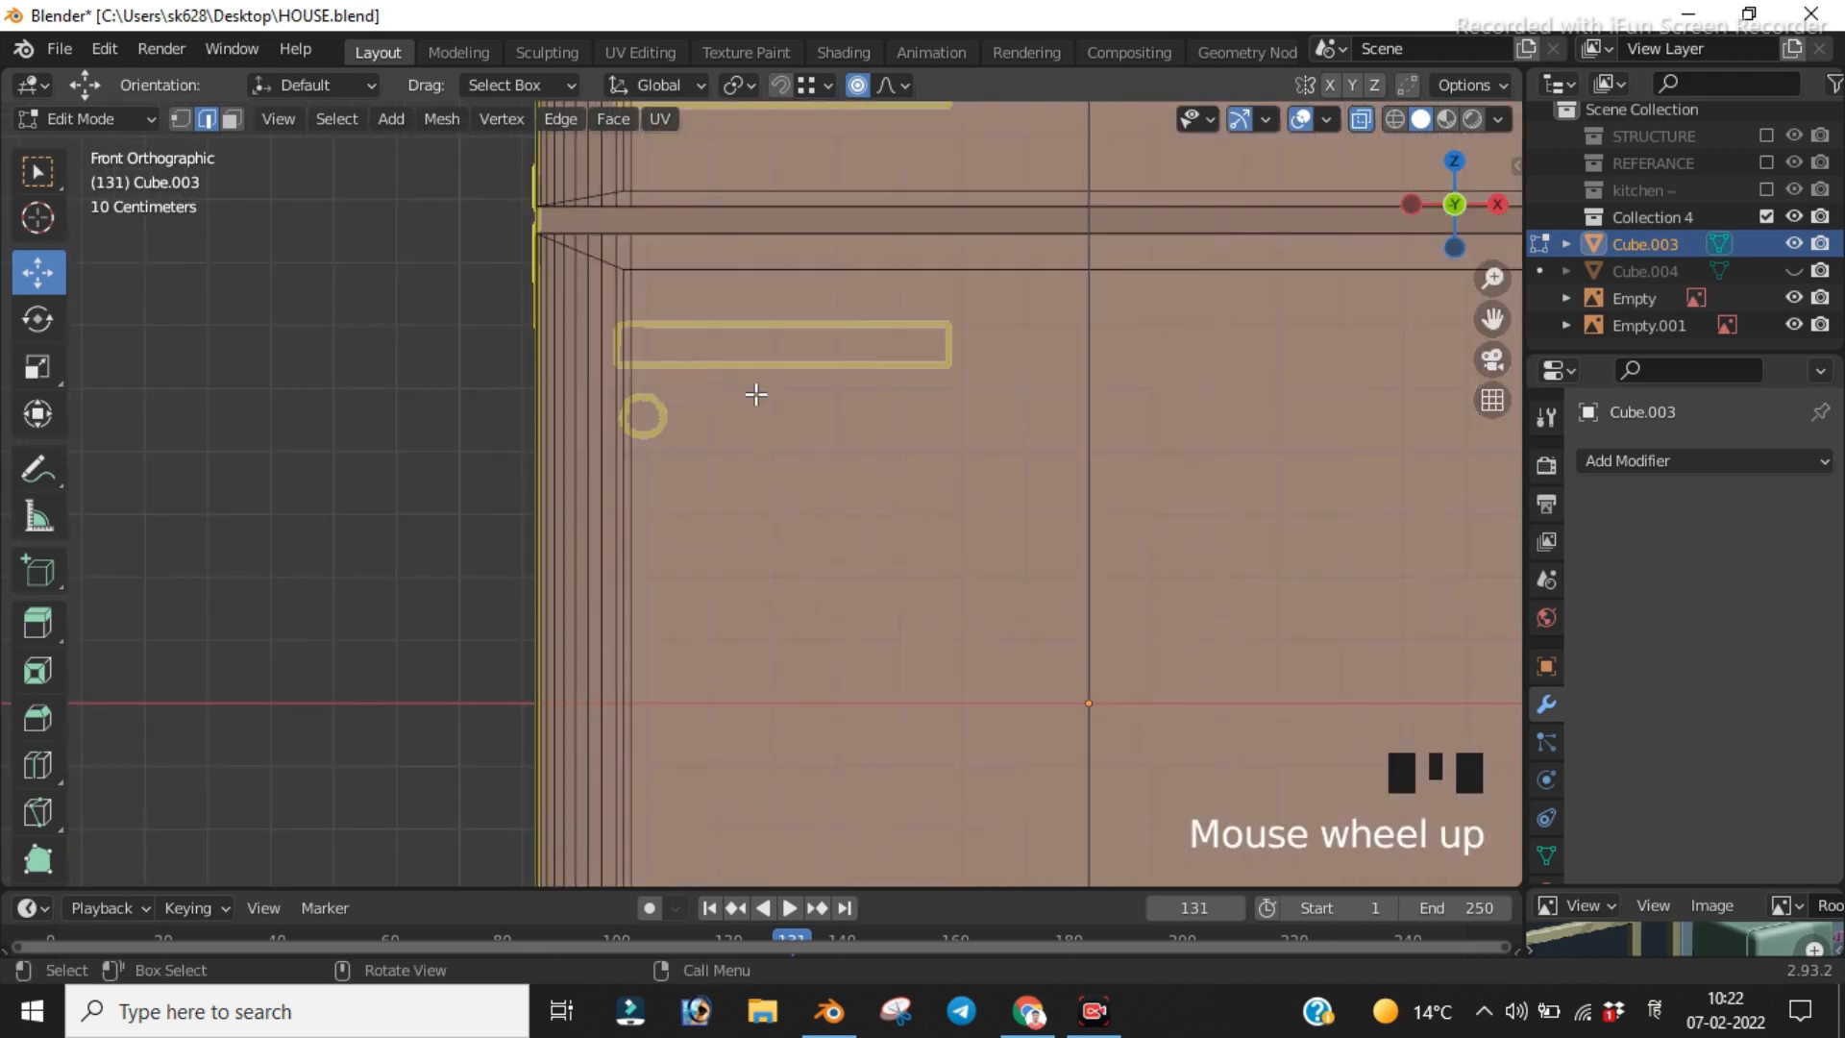
pyautogui.keyDown('shift'); pyautogui.rightClick(761, 286); pyautogui.keyUp('shift')
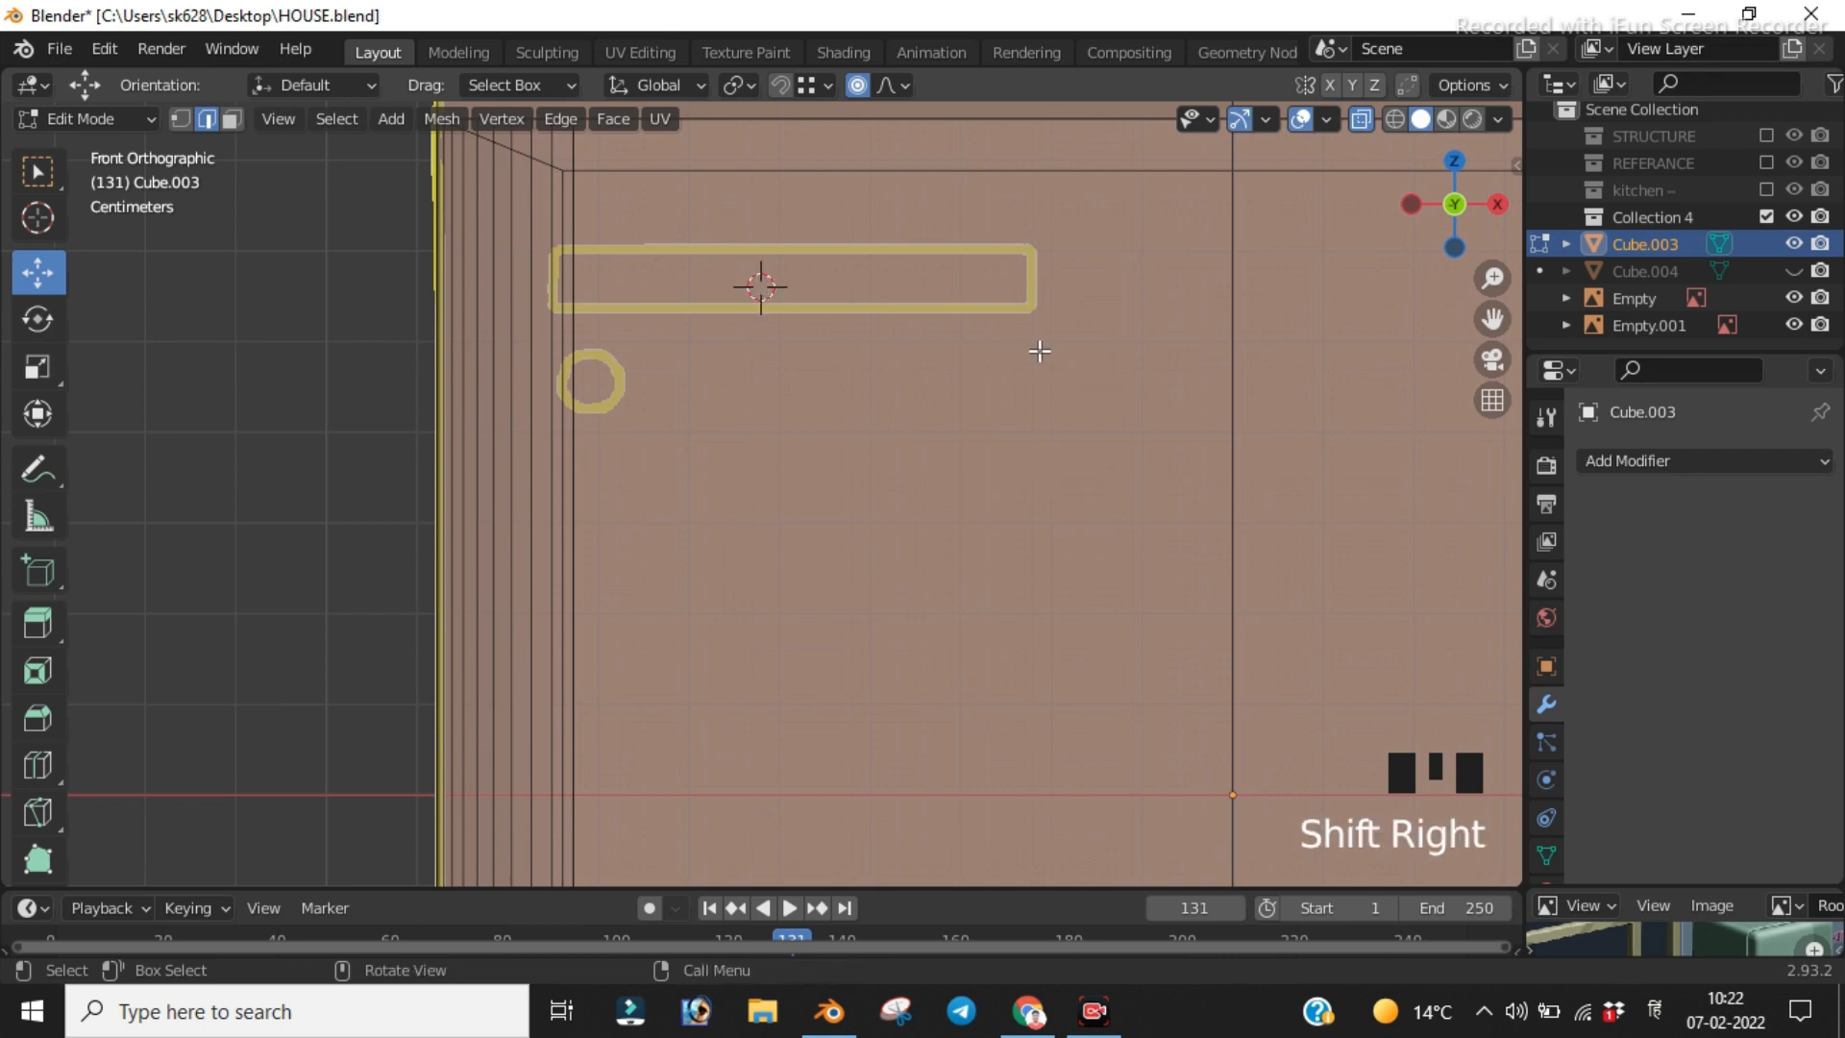
# Step: Examine the handle and lock outlines against the doors in face select mode, with X-ray off and on
pyautogui.scroll(-4, 1047, 356)
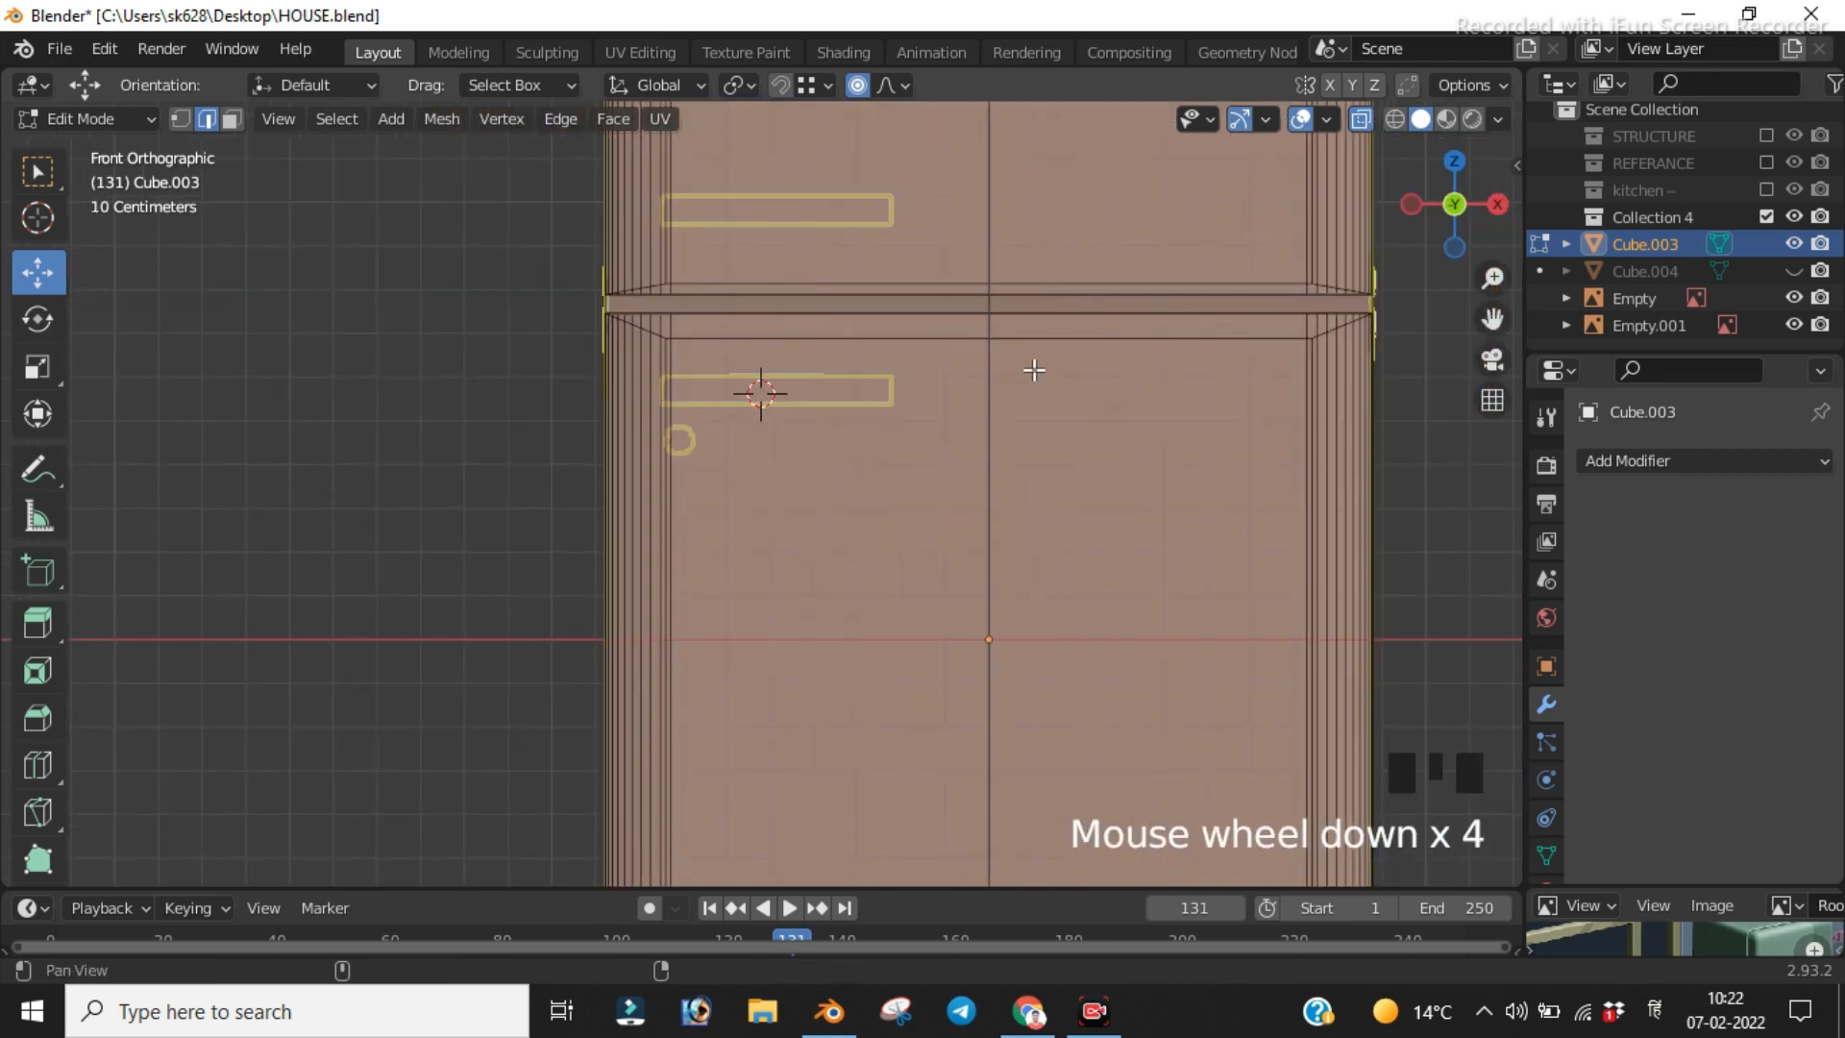
pyautogui.keyDown('shift'); pyautogui.moveTo(1038, 371); pyautogui.dragTo(1020, 416, button='middle'); pyautogui.keyUp('shift')
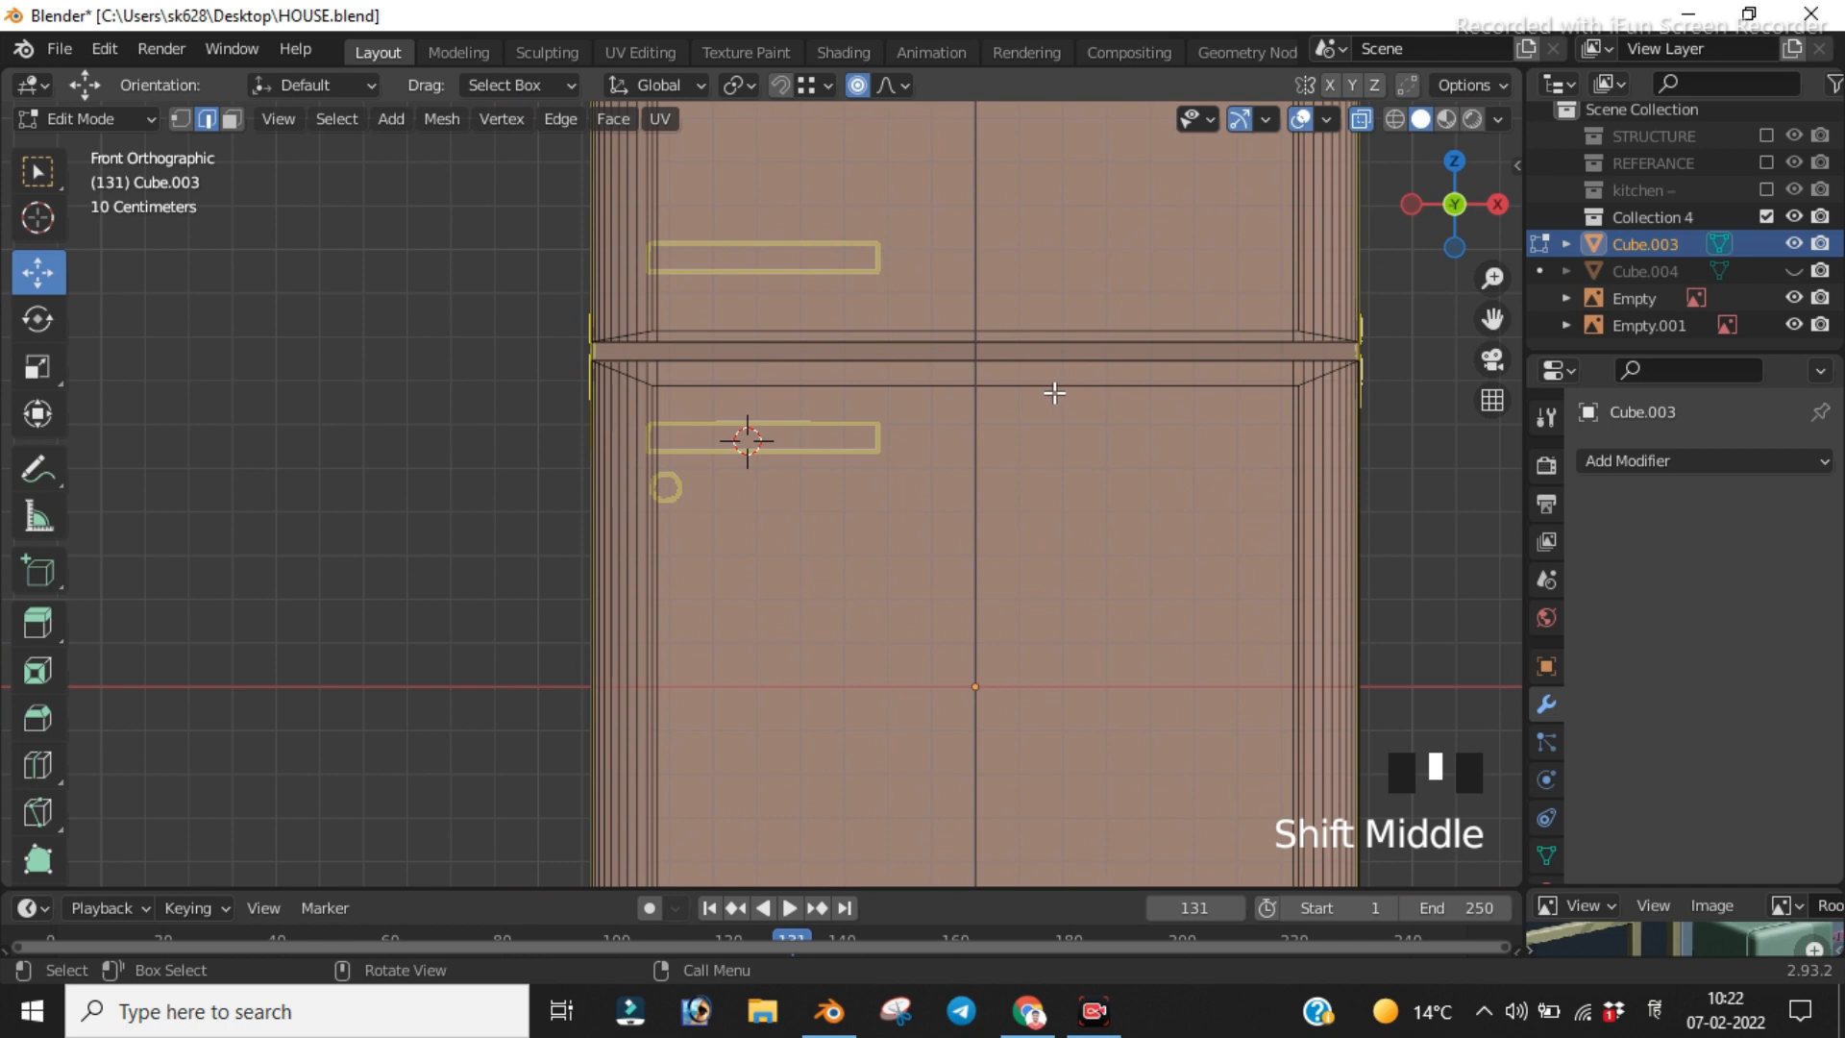
pyautogui.scroll(-3, 1051, 393)
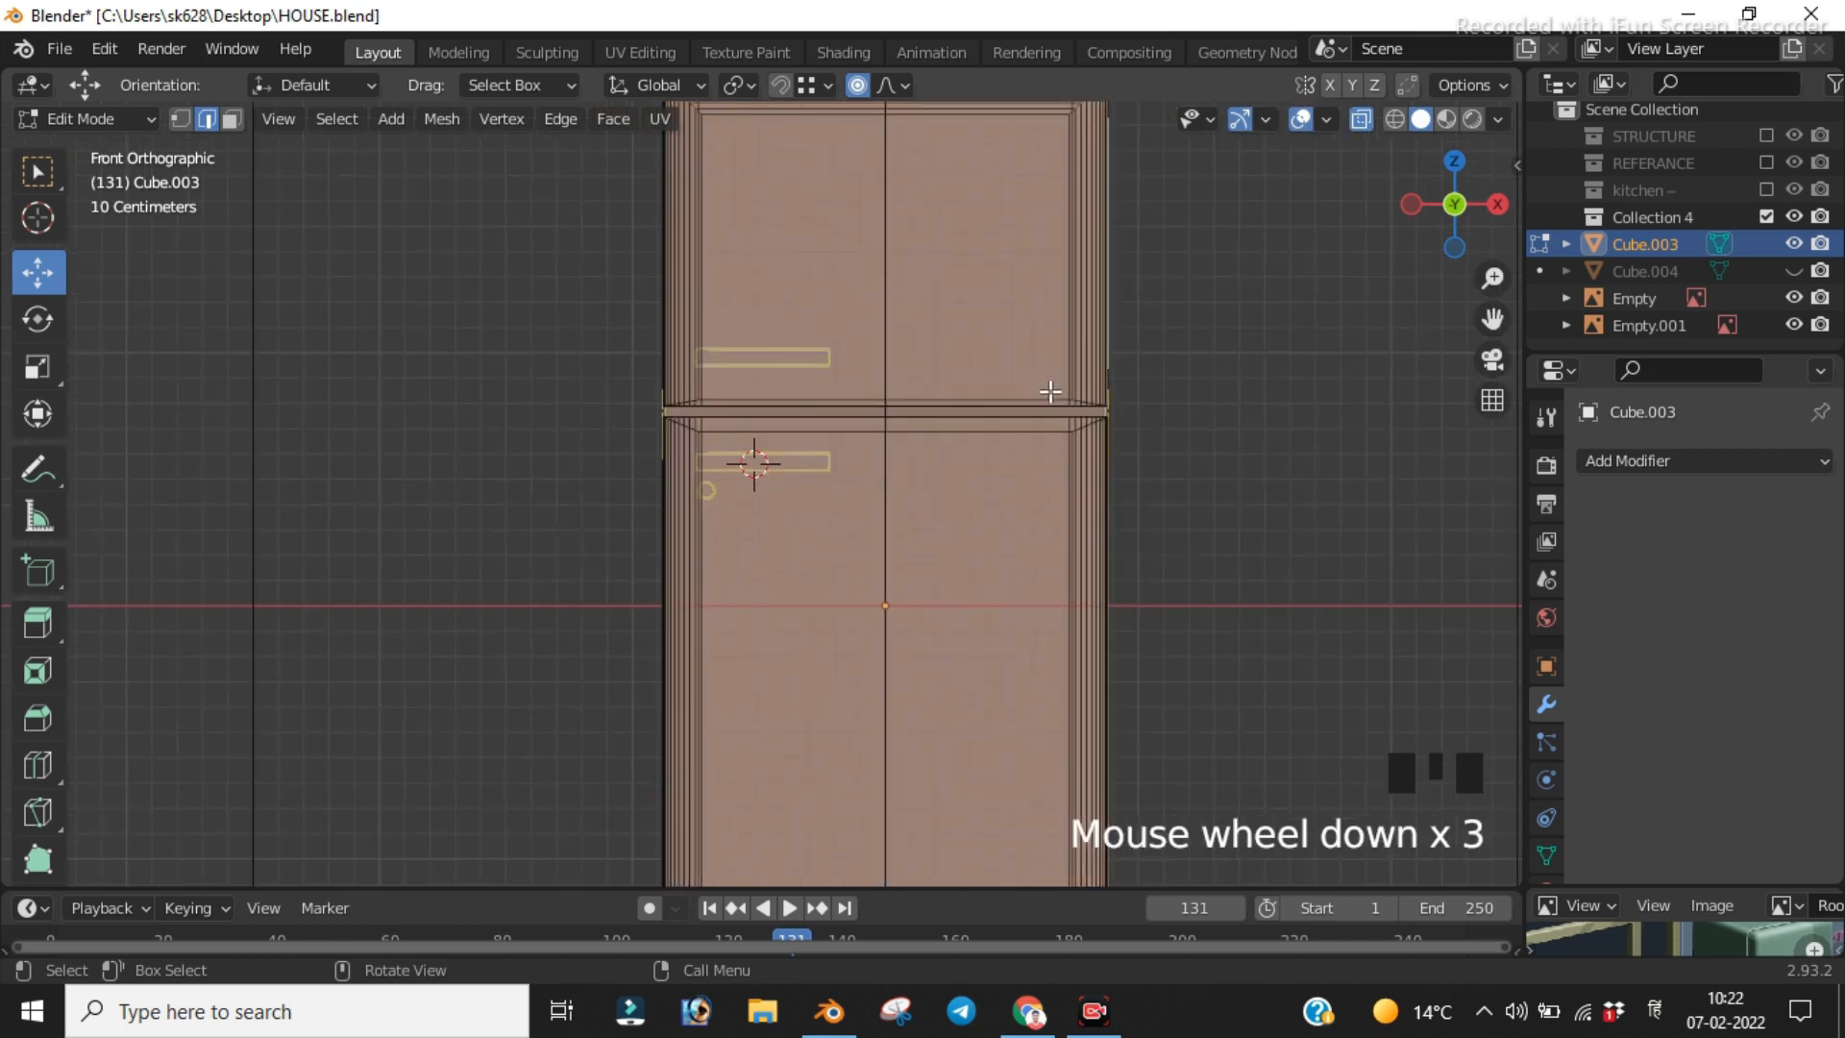
pyautogui.press('3')
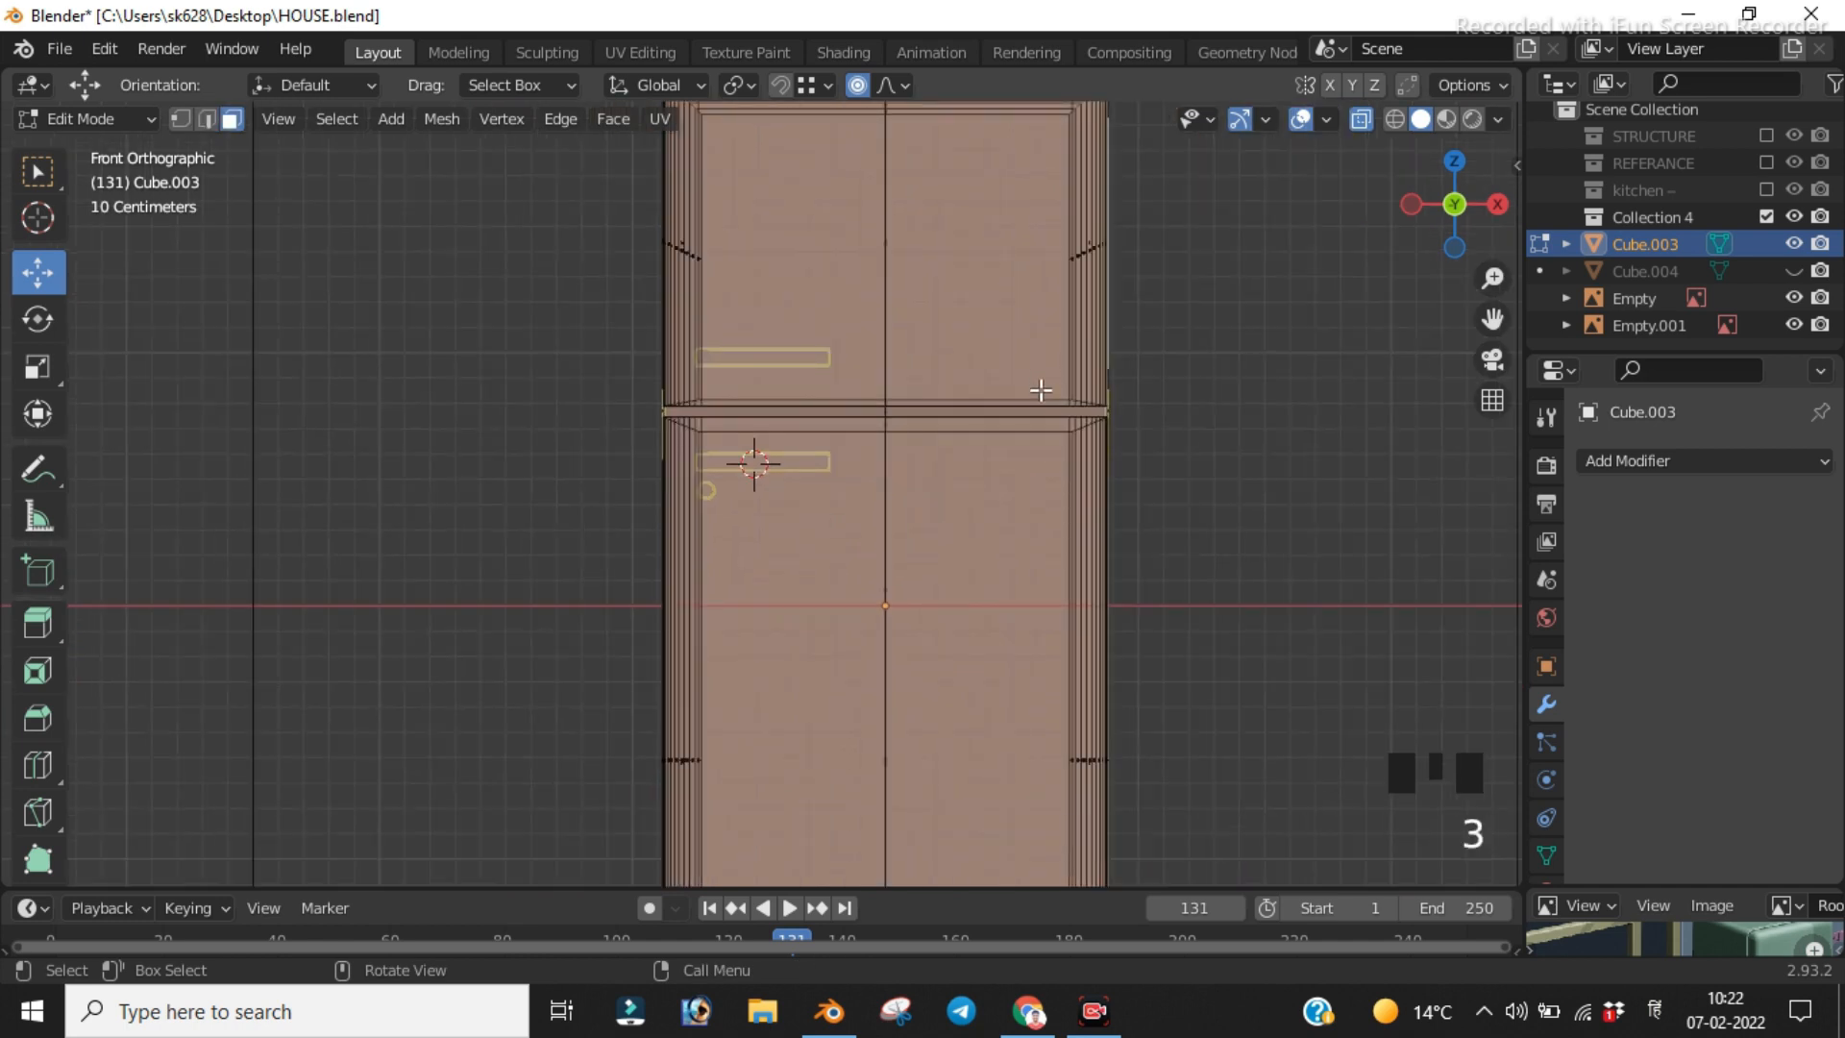
pyautogui.hotkey('alt', 'z')
pyautogui.scroll(5, 811, 468)
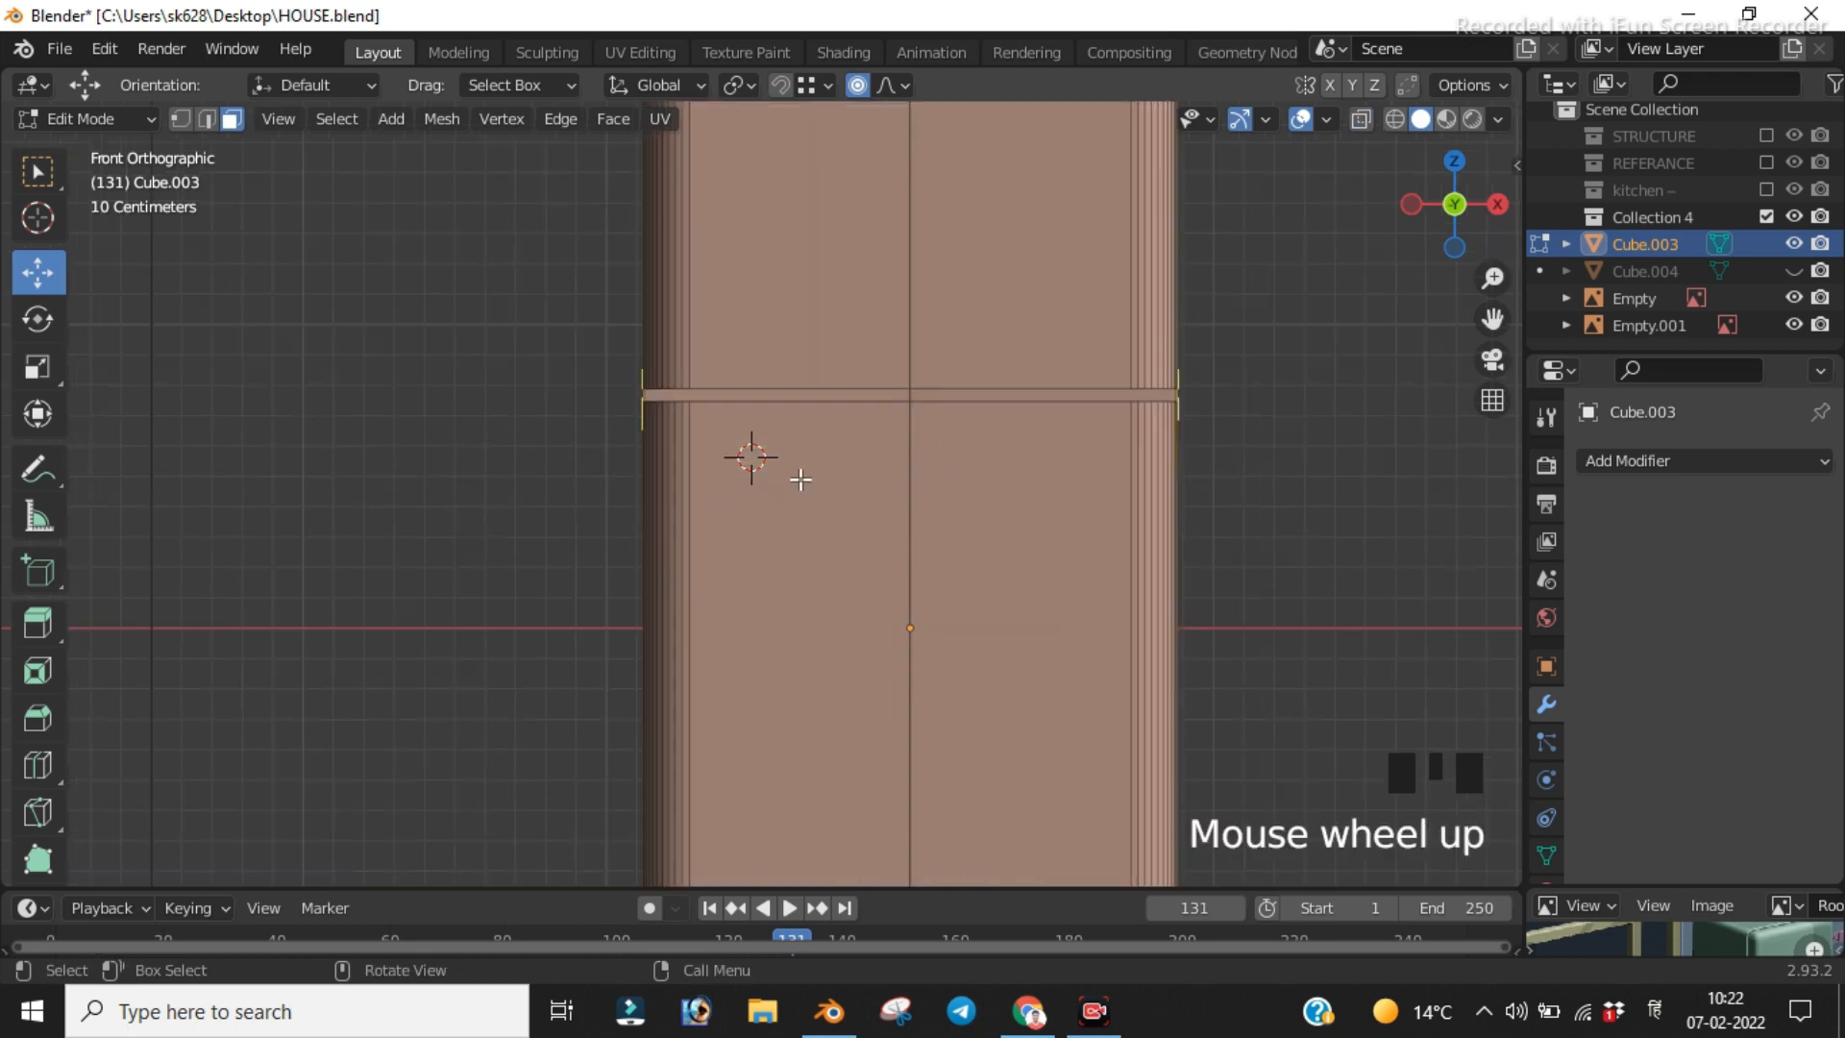
pyautogui.hotkey('alt', 'z')
pyautogui.scroll(1, 824, 440)
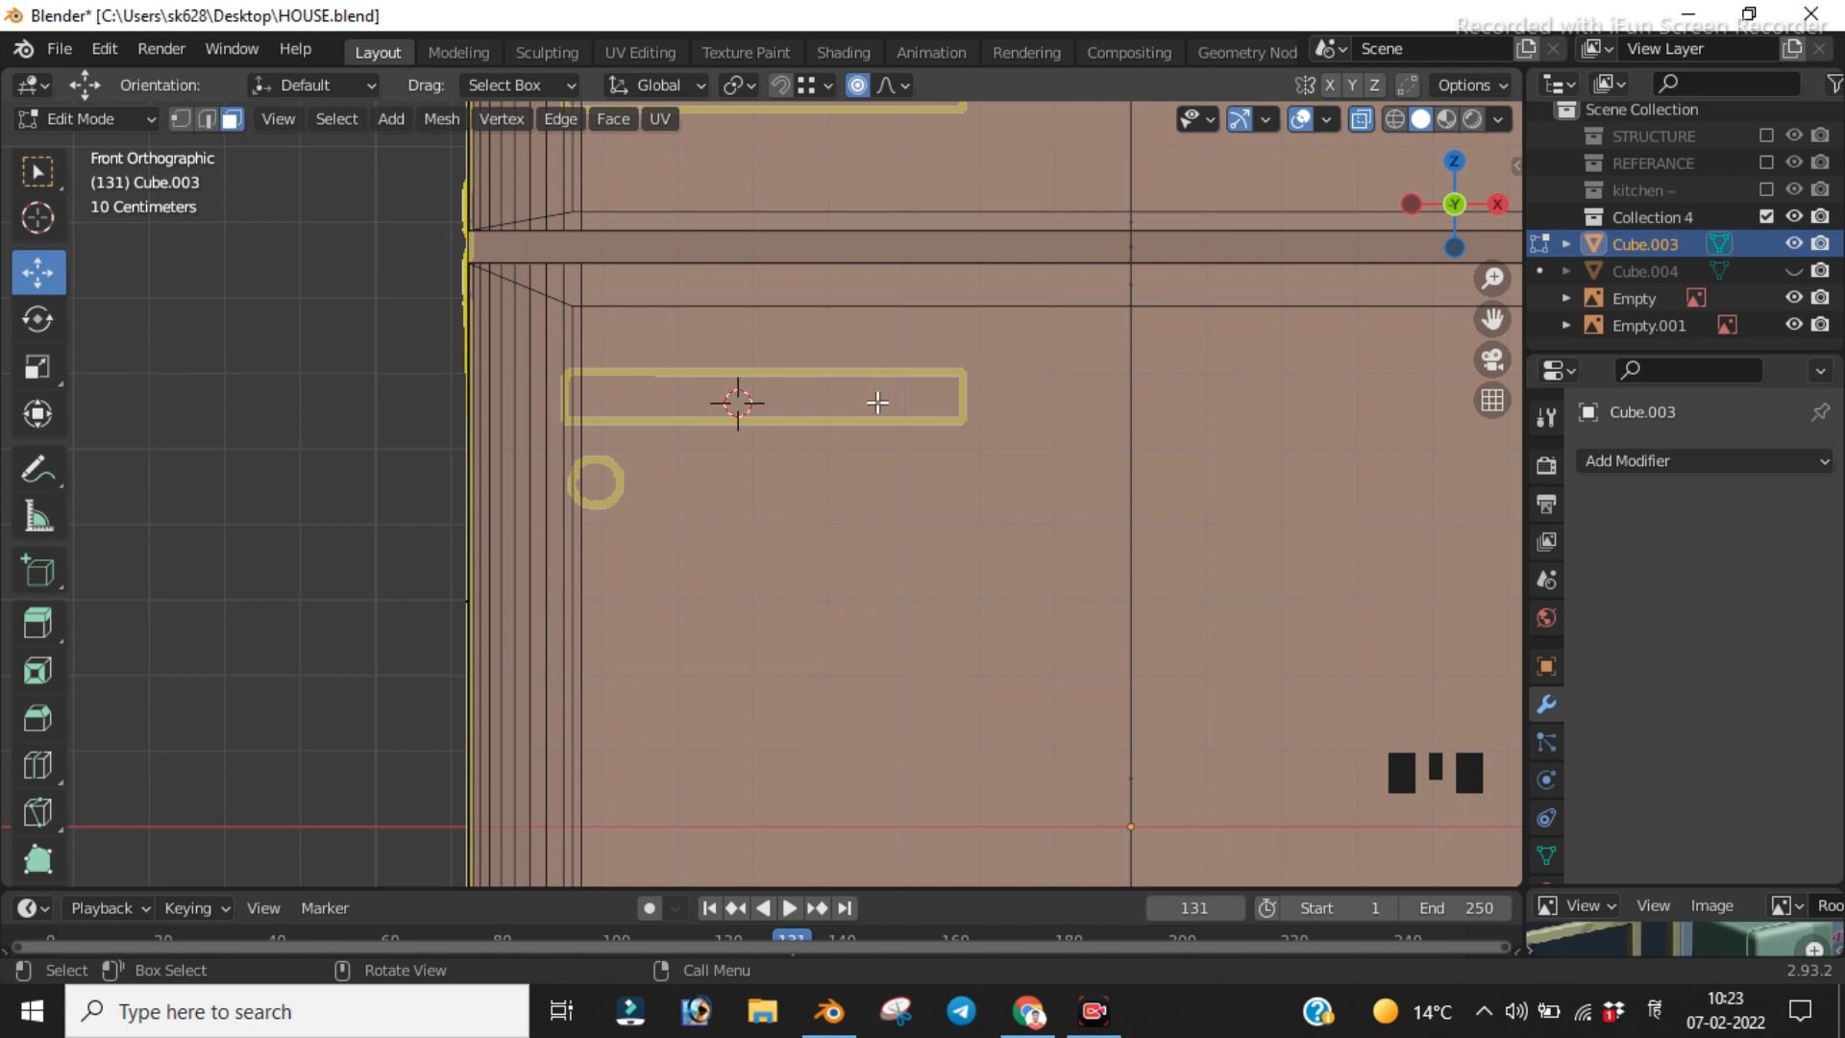
pyautogui.scroll(-1, 878, 401)
pyautogui.scroll(-2, 876, 415)
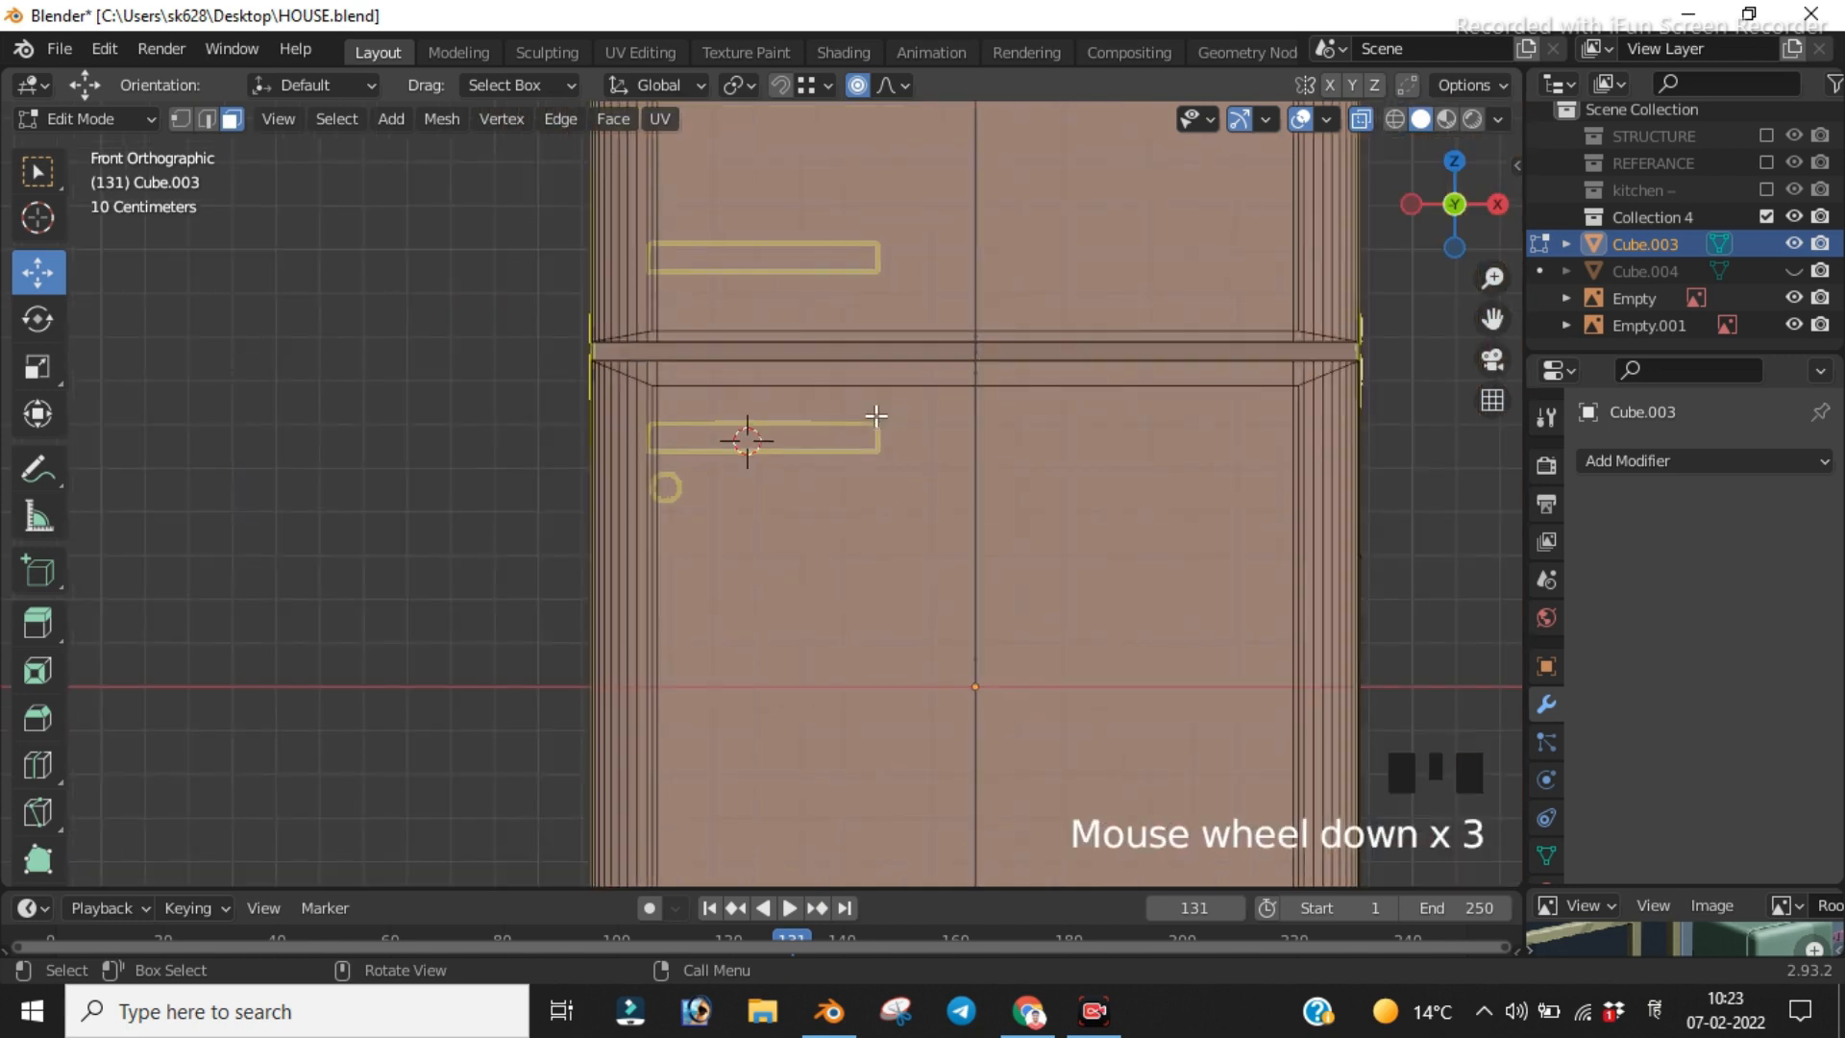
pyautogui.keyDown('alt'); pyautogui.scroll(-2, 877, 415); pyautogui.keyUp('alt')
pyautogui.scroll(-4, 1096, 423)
pyautogui.moveTo(1096, 424); pyautogui.dragTo(1063, 490, button='middle')
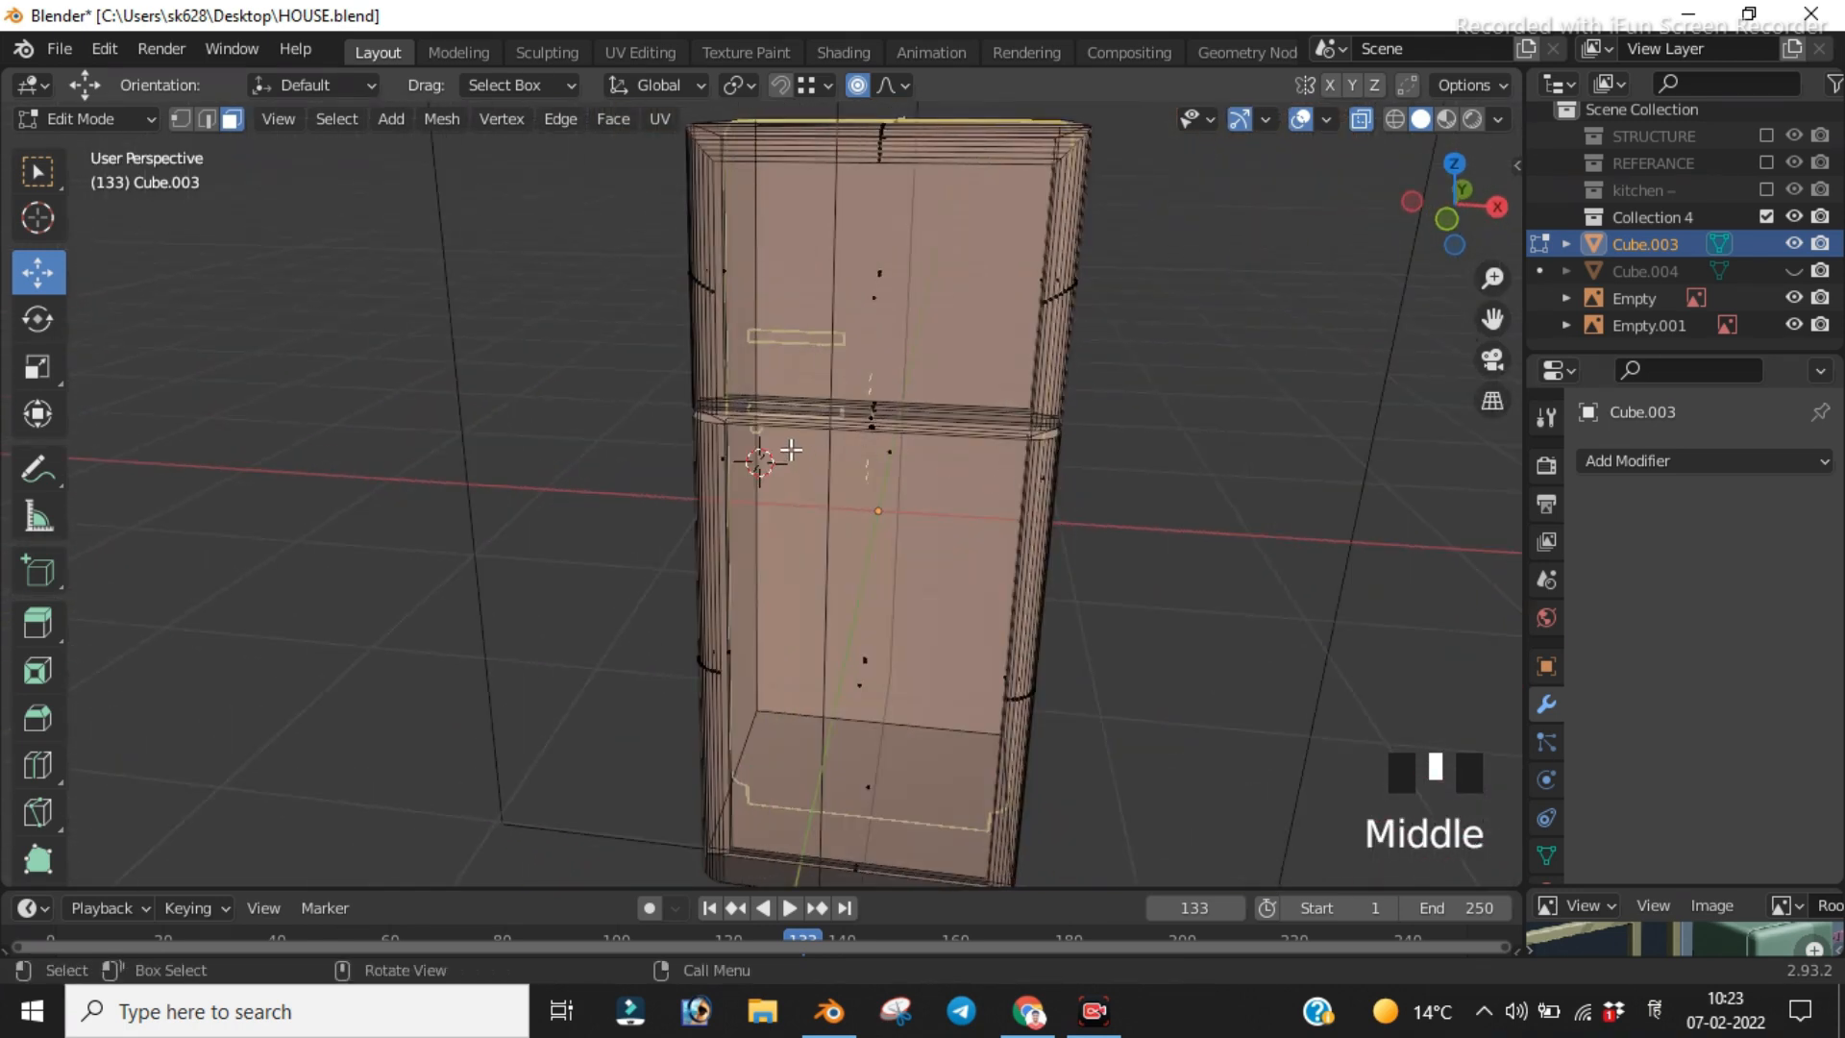
pyautogui.scroll(5, 786, 437)
pyautogui.press('KP_1')
pyautogui.scroll(6, 783, 432)
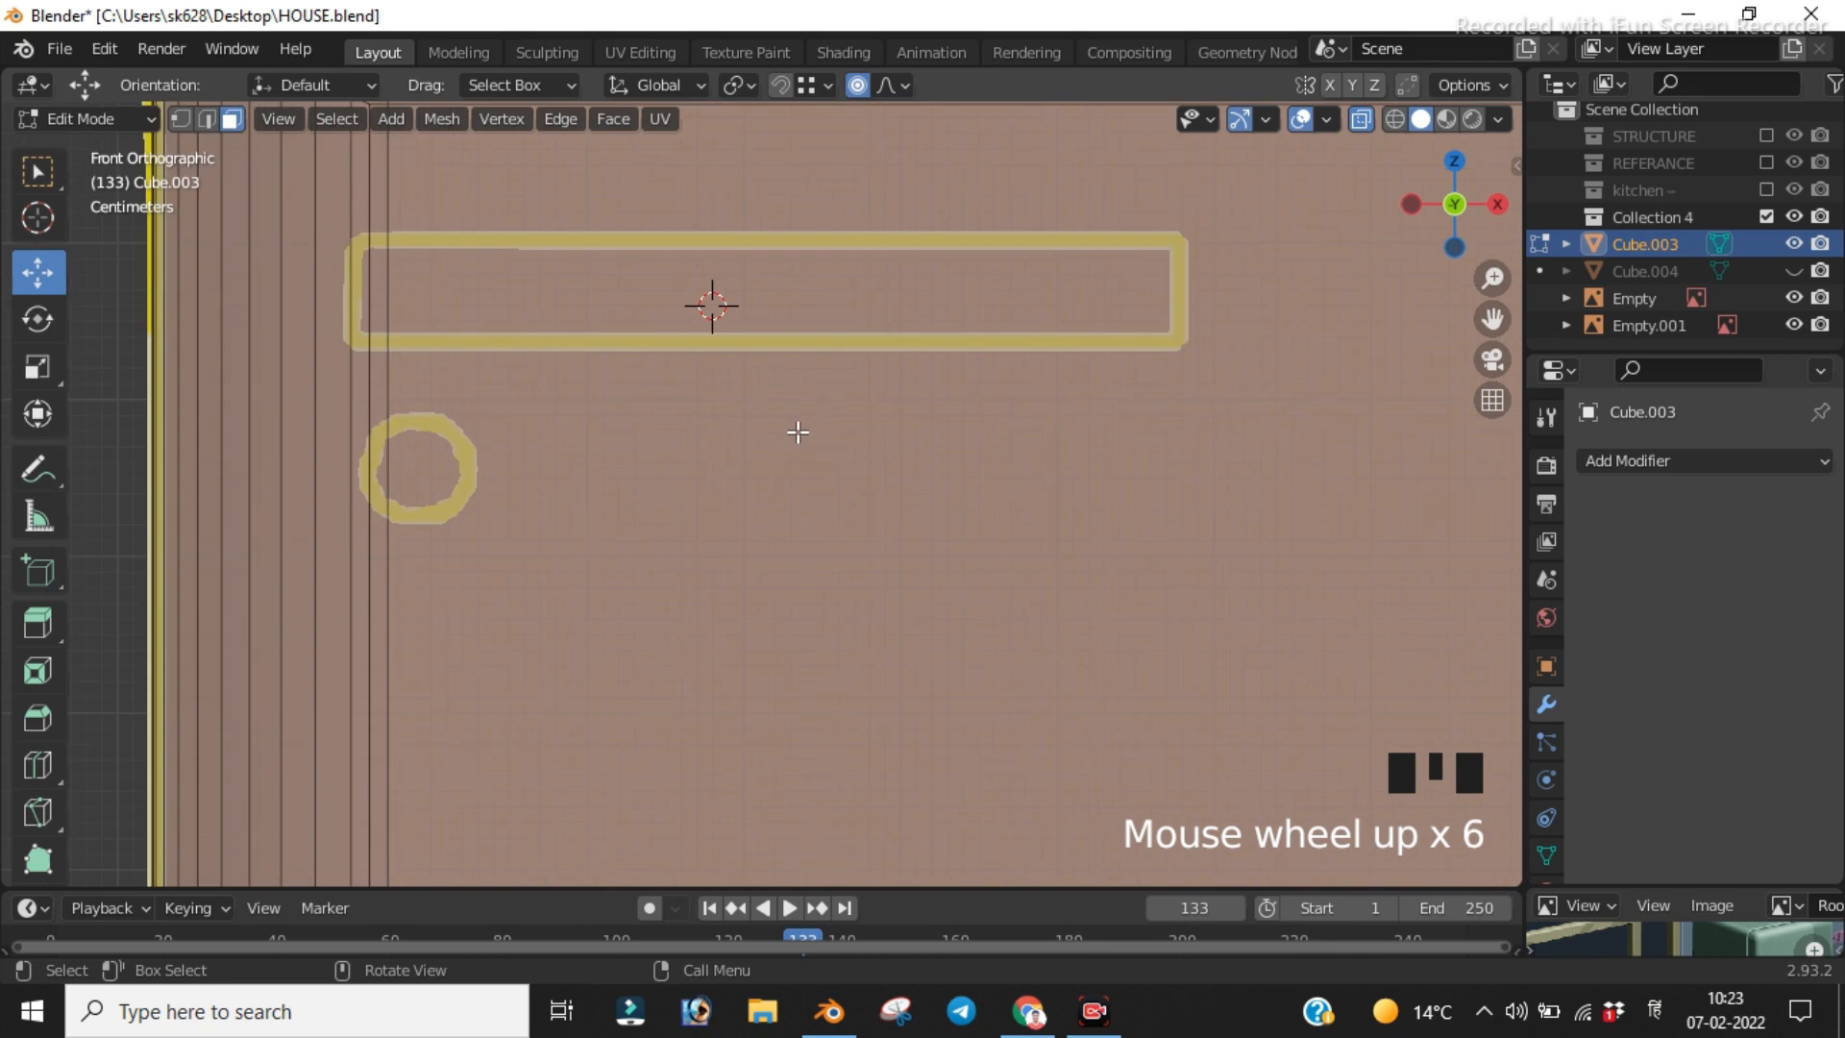
# Step: Leave Edit Mode and add a mesh plane at the 3D cursor for the lower door's handle
pyautogui.click(396, 123)
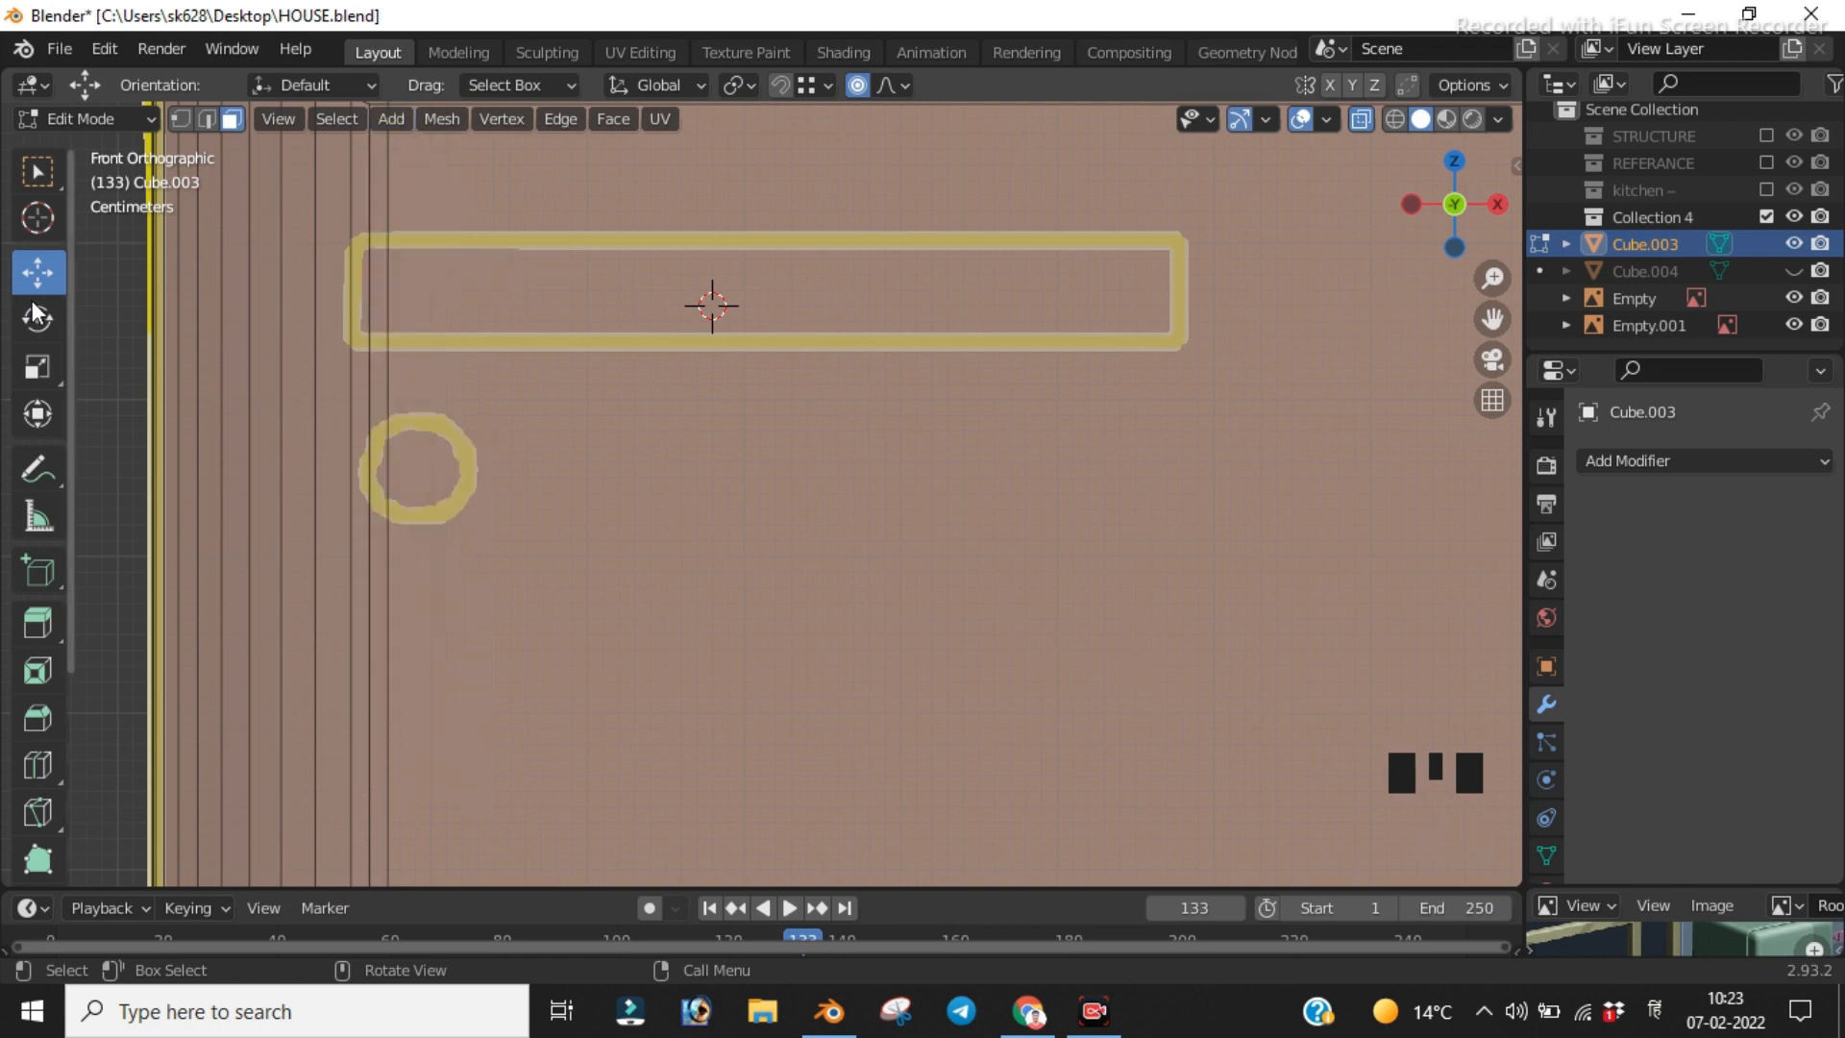
pyautogui.press('Tab')
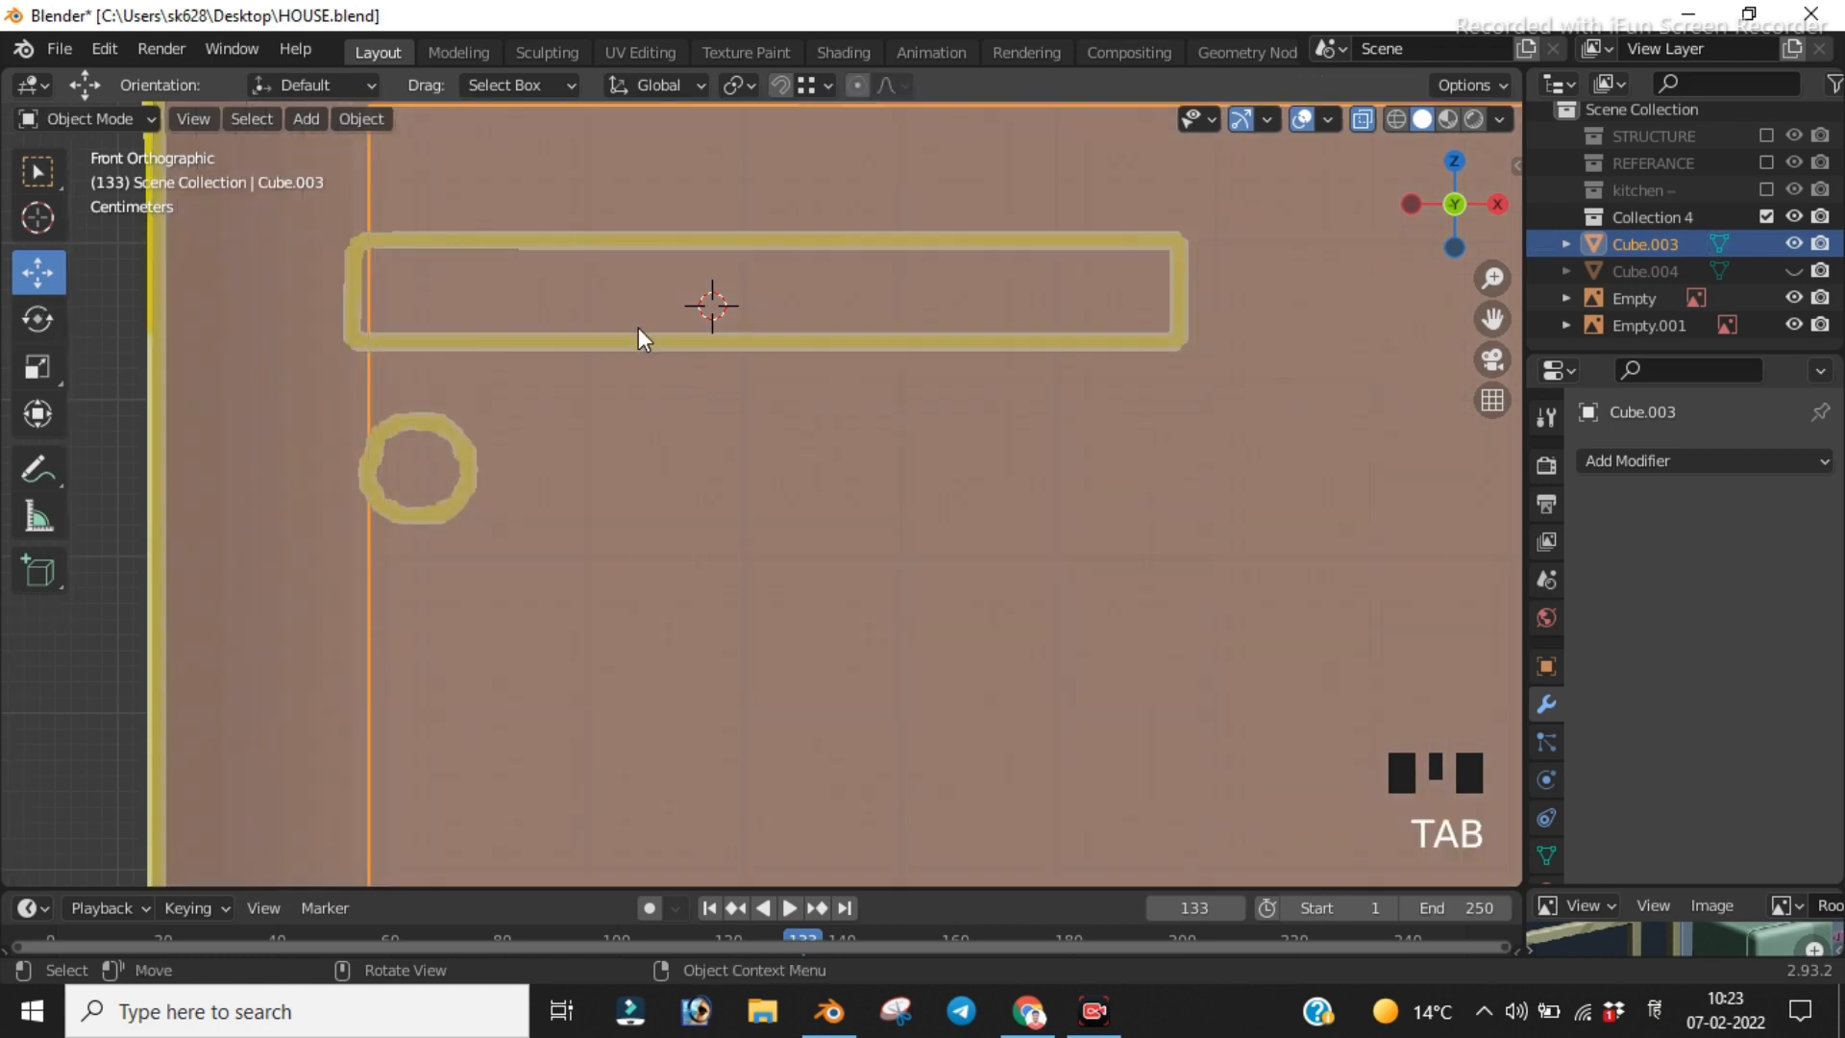
pyautogui.click(315, 113)
pyautogui.moveTo(363, 144)
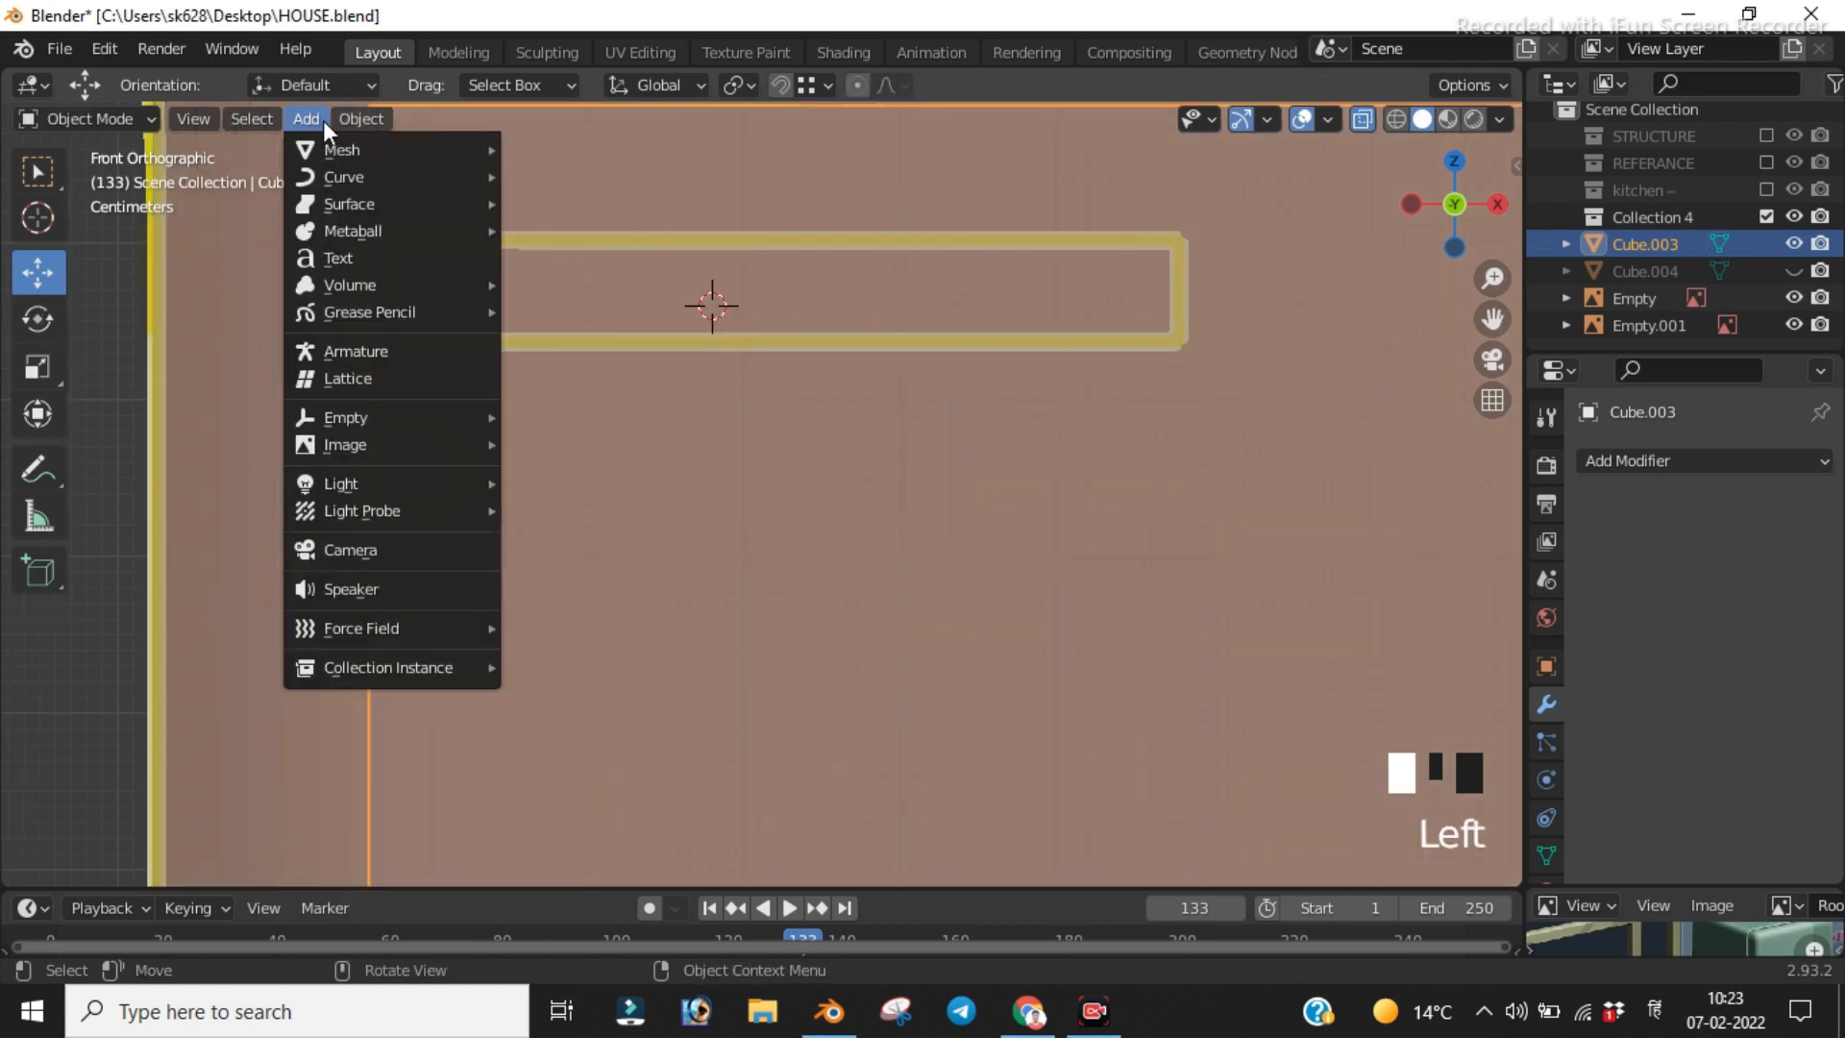
pyautogui.moveTo(306, 118)
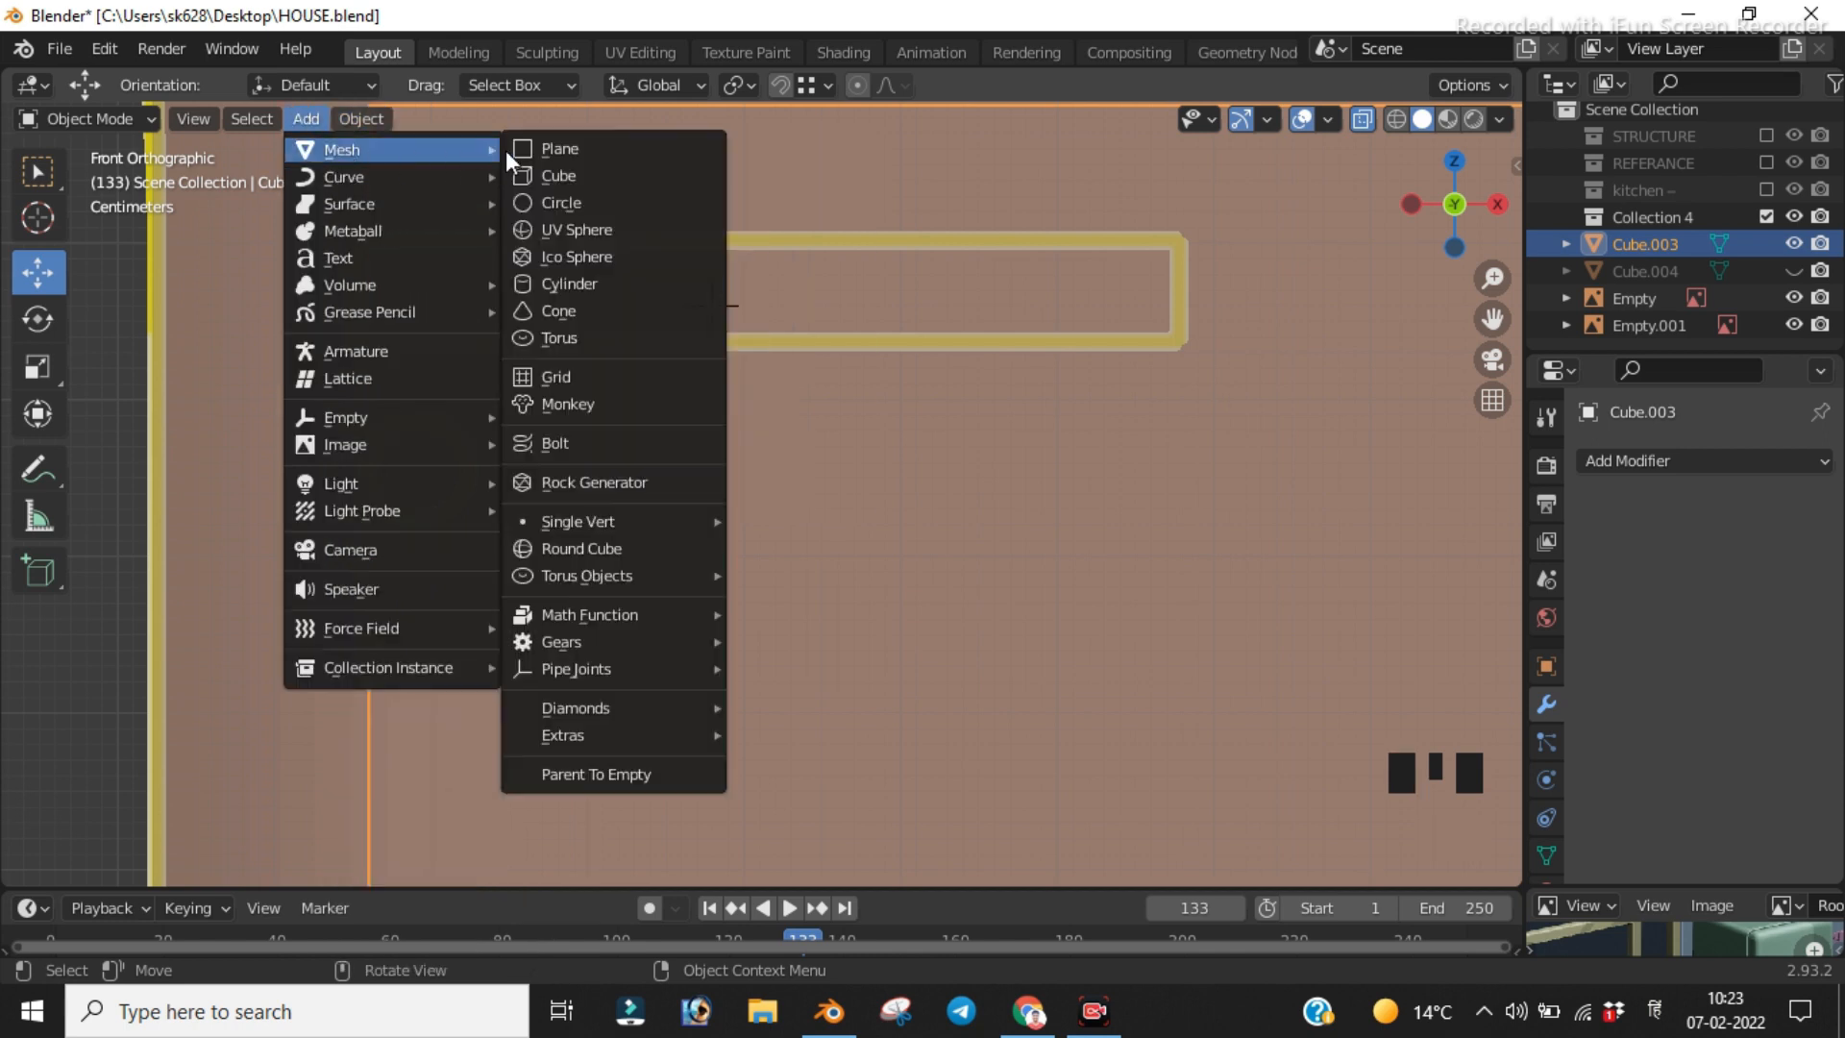
pyautogui.click(544, 142)
# Step: Move the new plane along Y to the outer edge of the handle's side outline and rotate it 90° about X
pyautogui.press('KP_3')
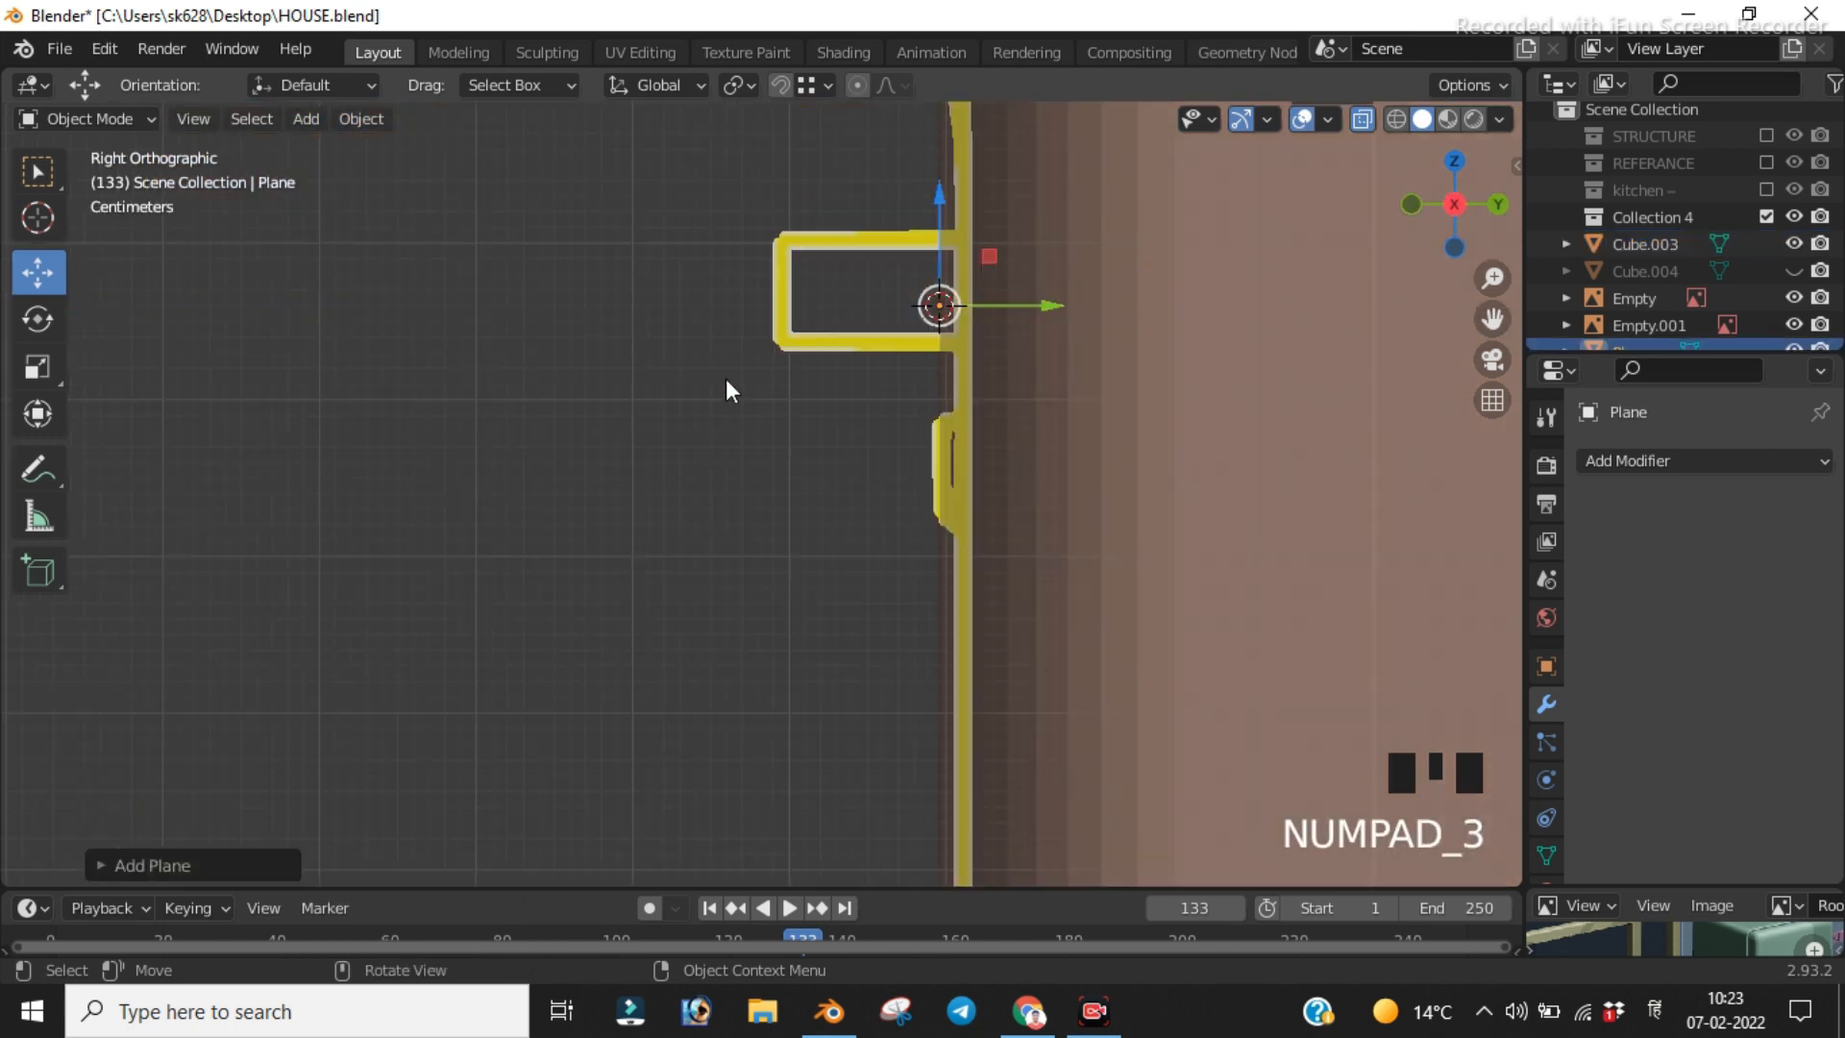
pyautogui.moveTo(1034, 306); pyautogui.dragTo(890, 305)
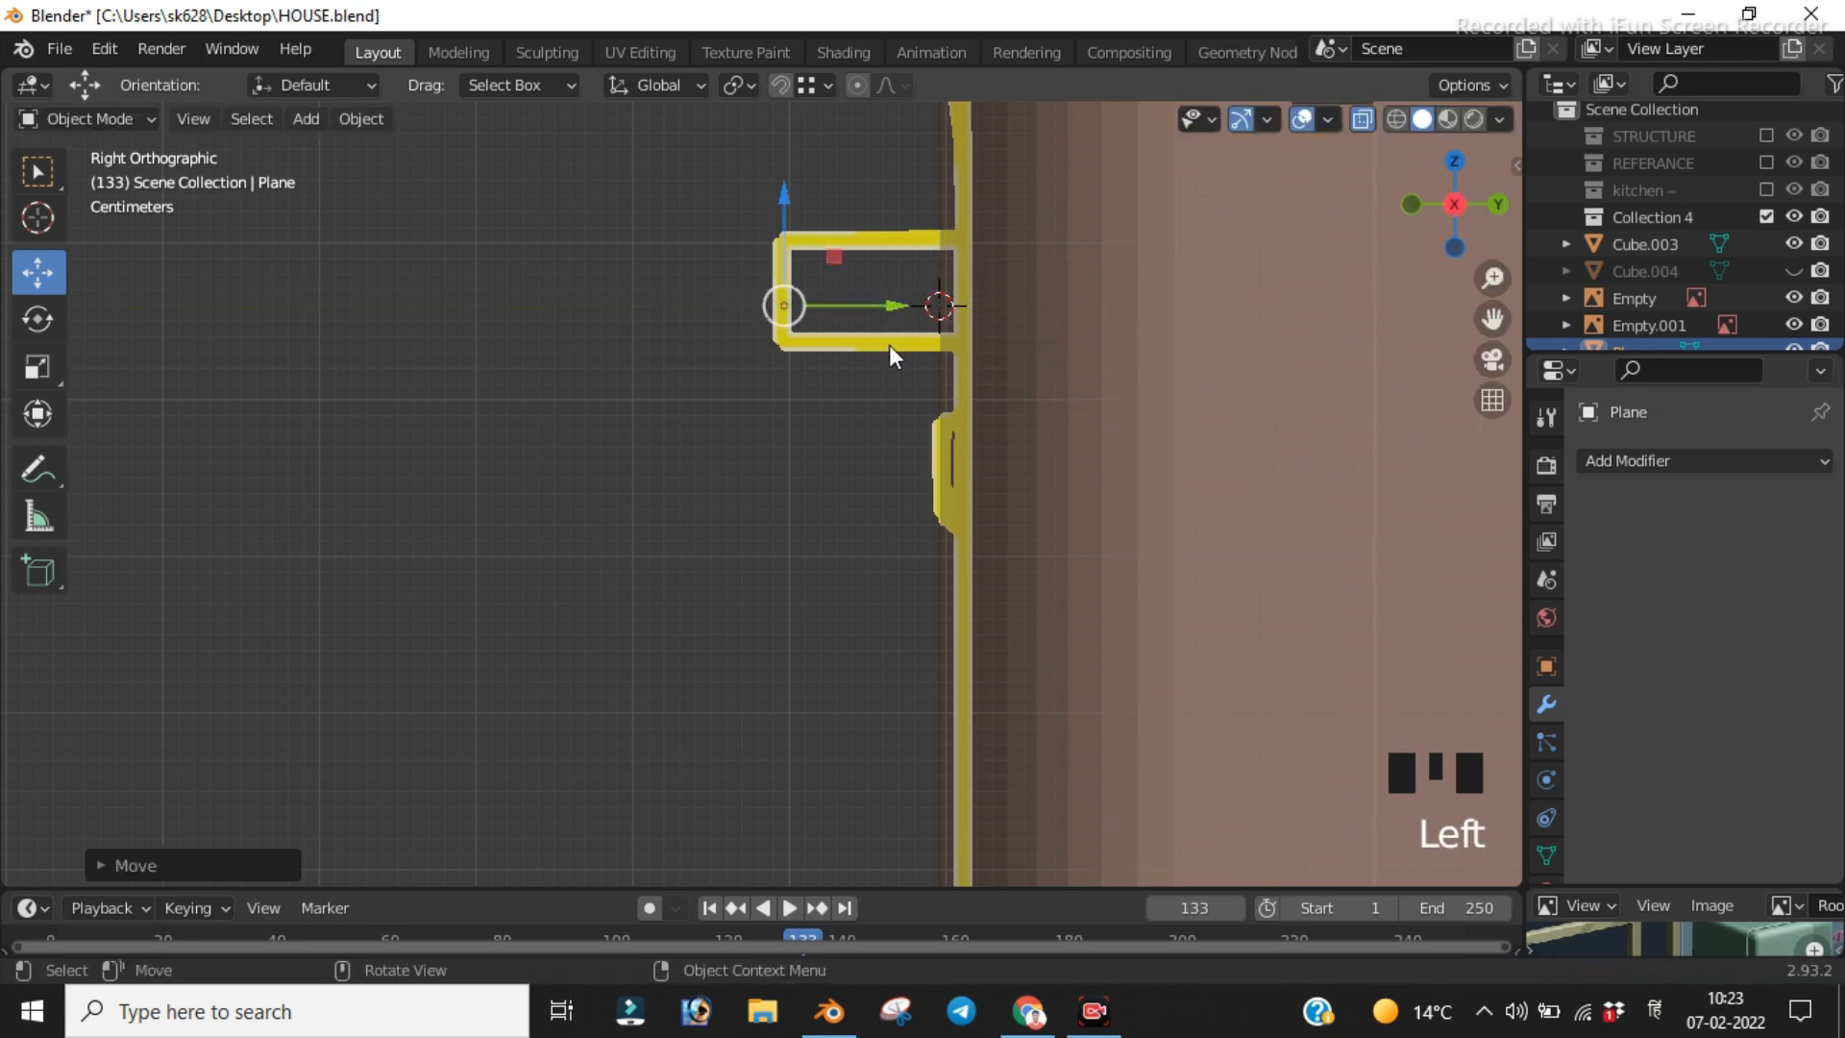
pyautogui.write('rx90')
pyautogui.press('Return')
pyautogui.scroll(-1, 865, 322)
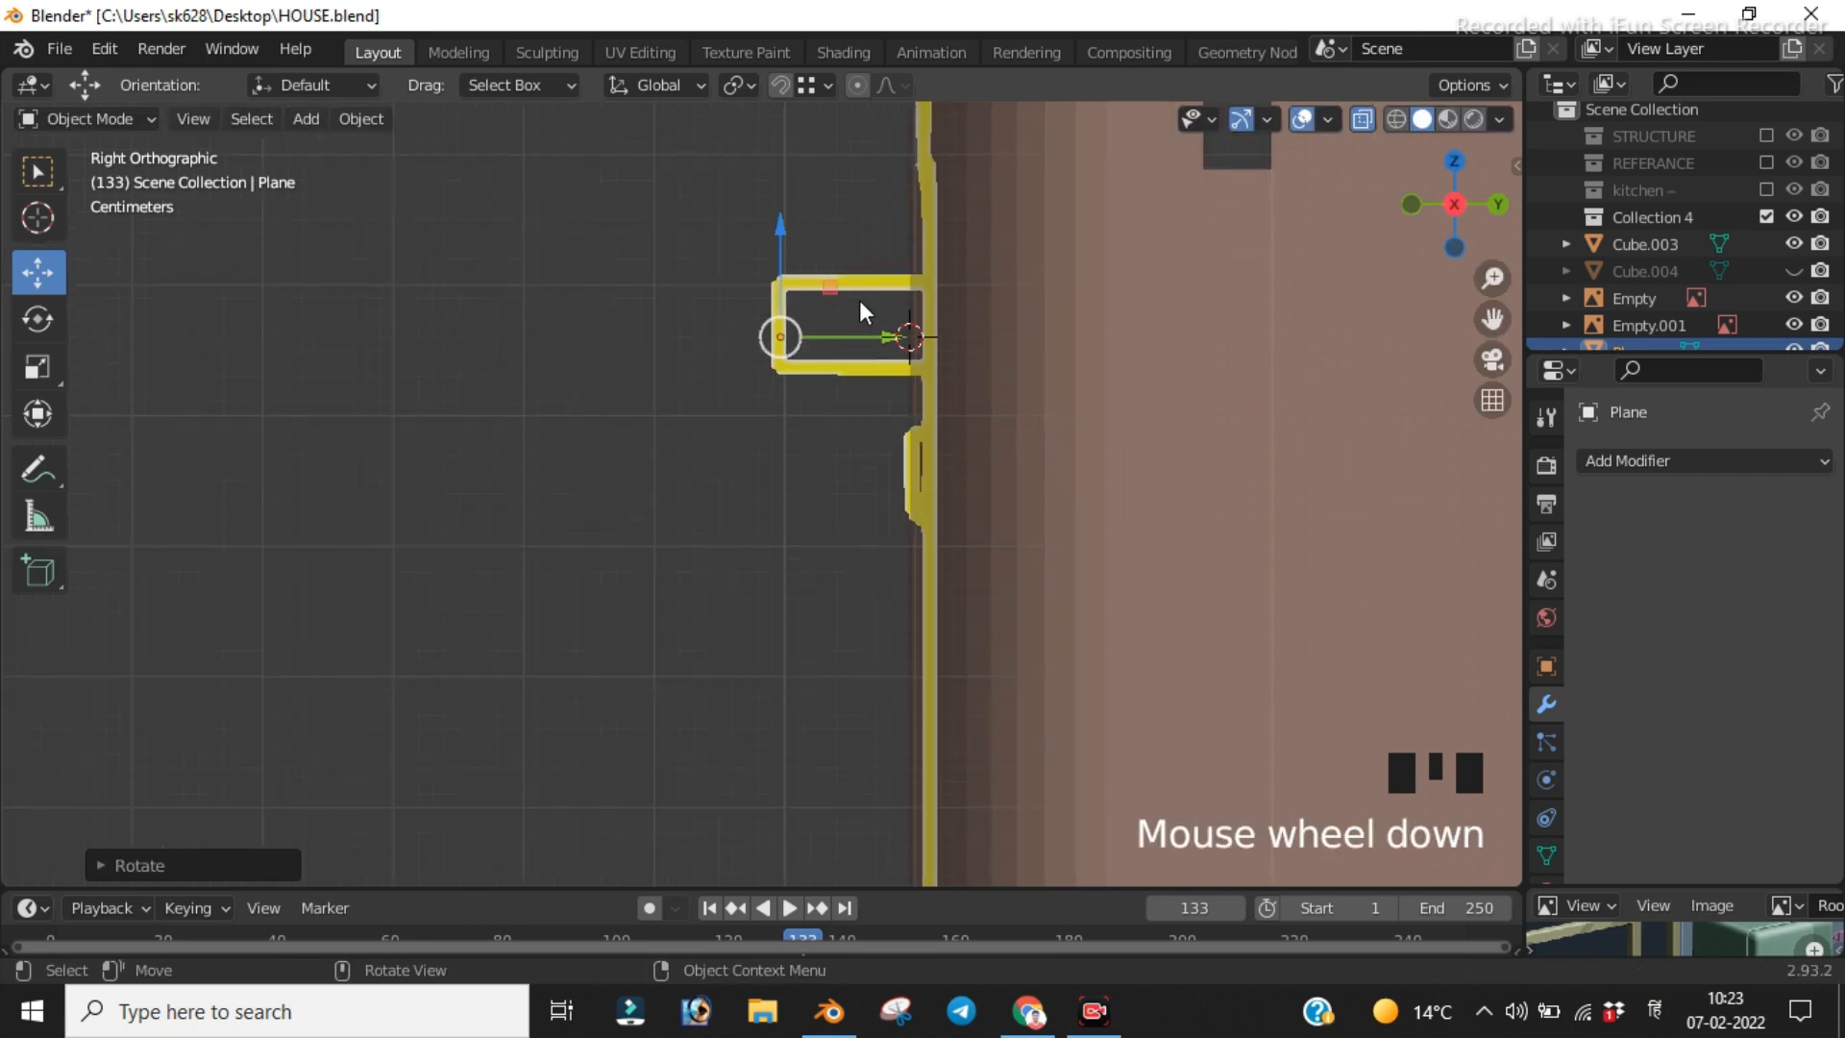
# Step: Scale the handle plane uniformly by 0.1
pyautogui.scroll(2, 859, 300)
pyautogui.moveTo(861, 346); pyautogui.dragTo(1086, 408, button='middle')
pyautogui.scroll(-4, 898, 400)
pyautogui.scroll(-6, 984, 410)
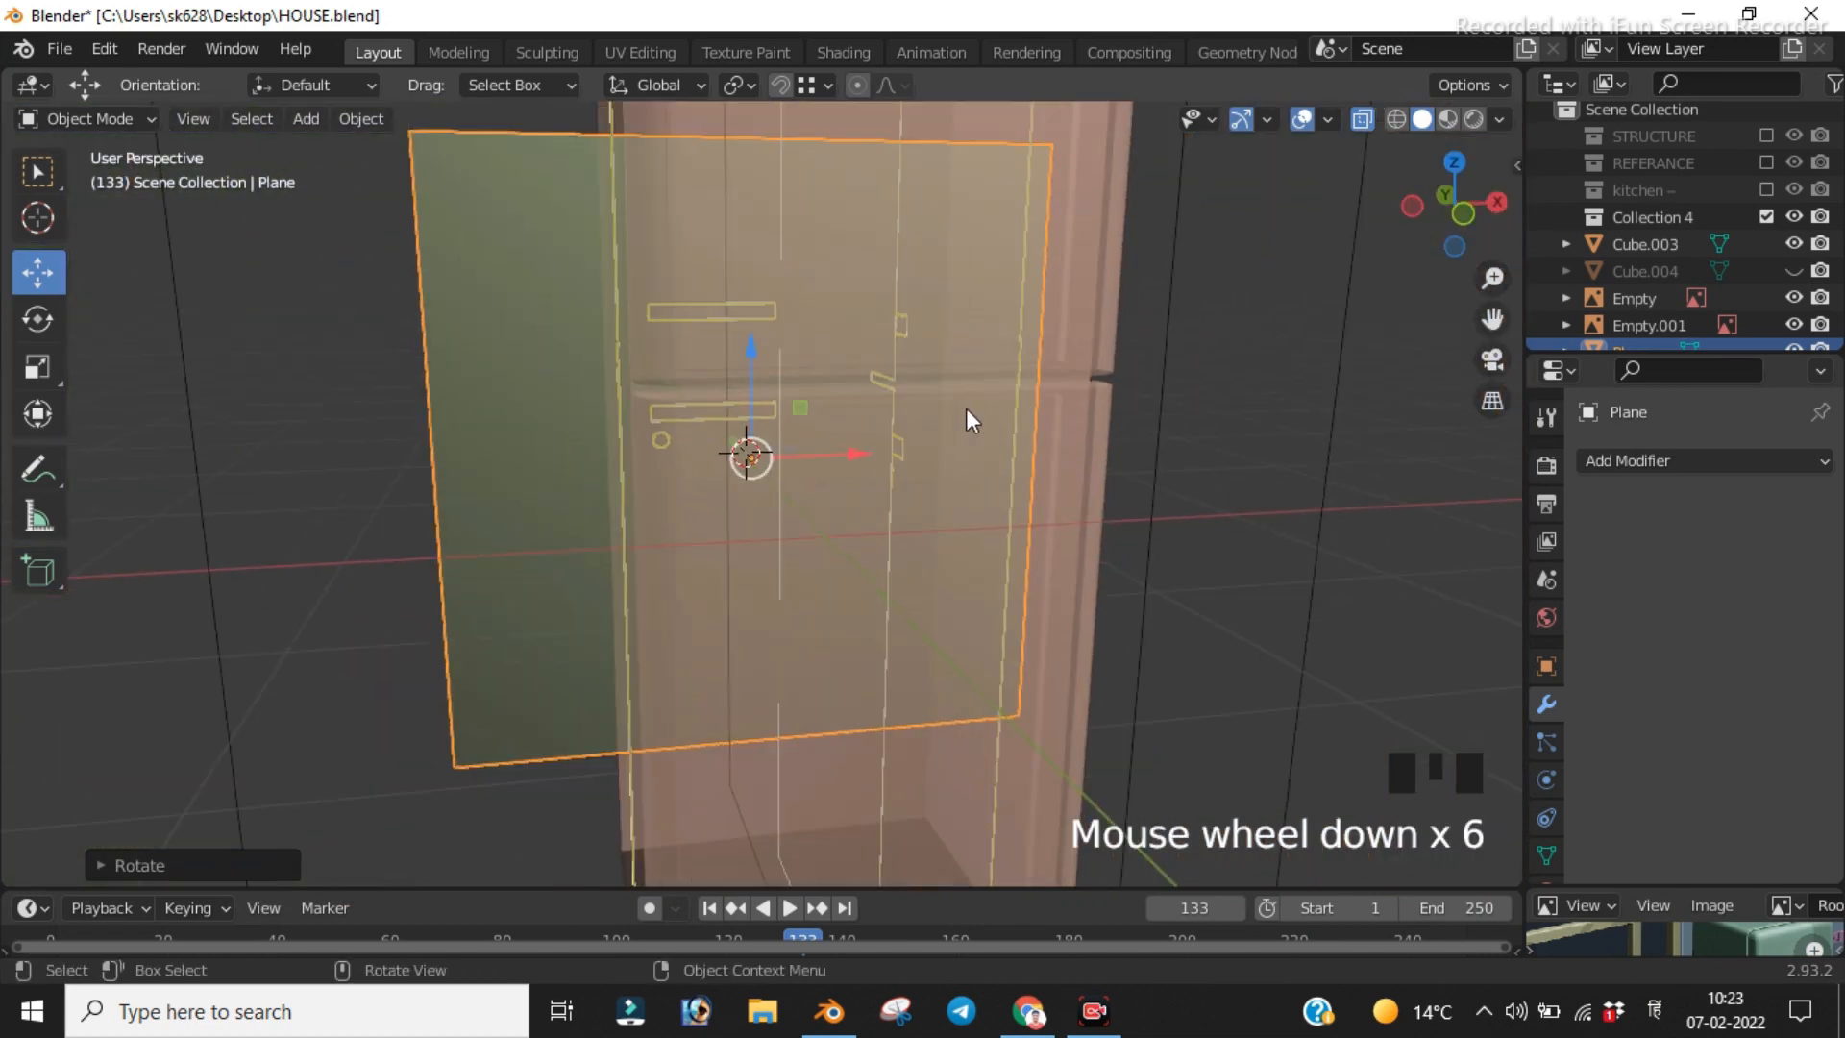
pyautogui.press('KP_1')
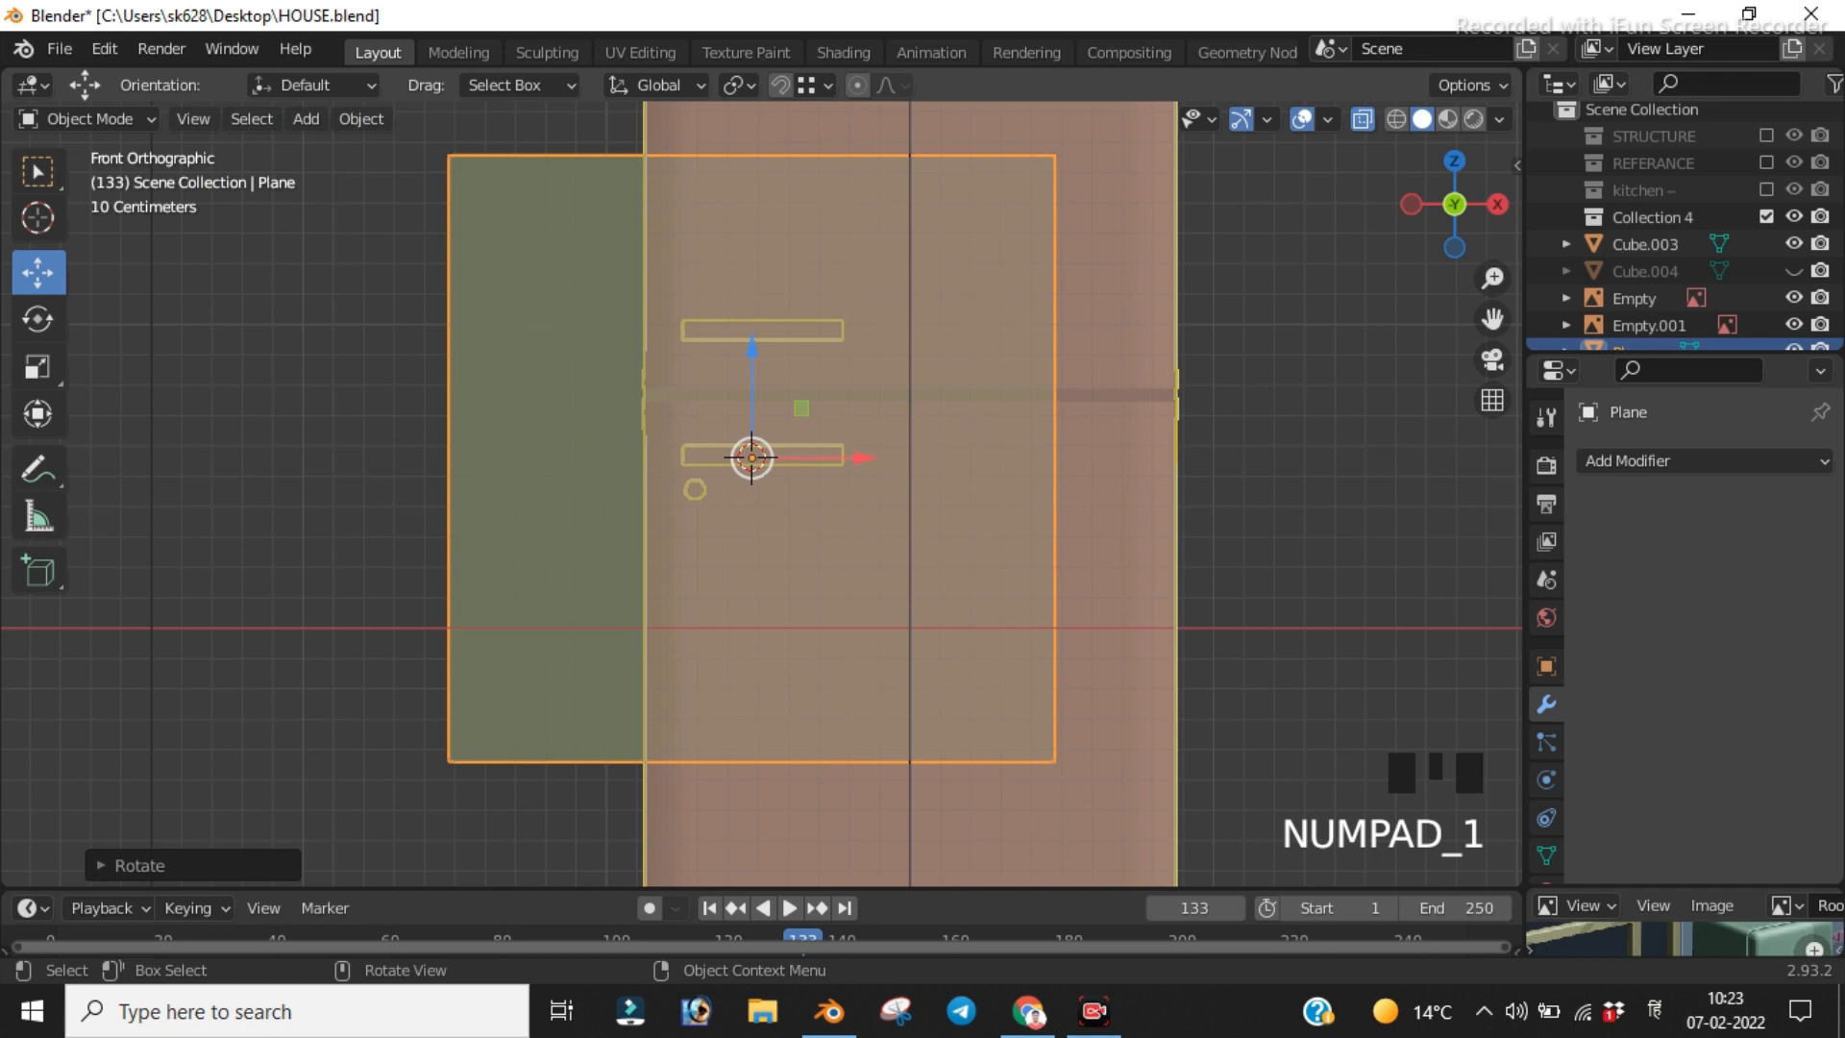
pyautogui.write('s0.1')
pyautogui.press('Return')
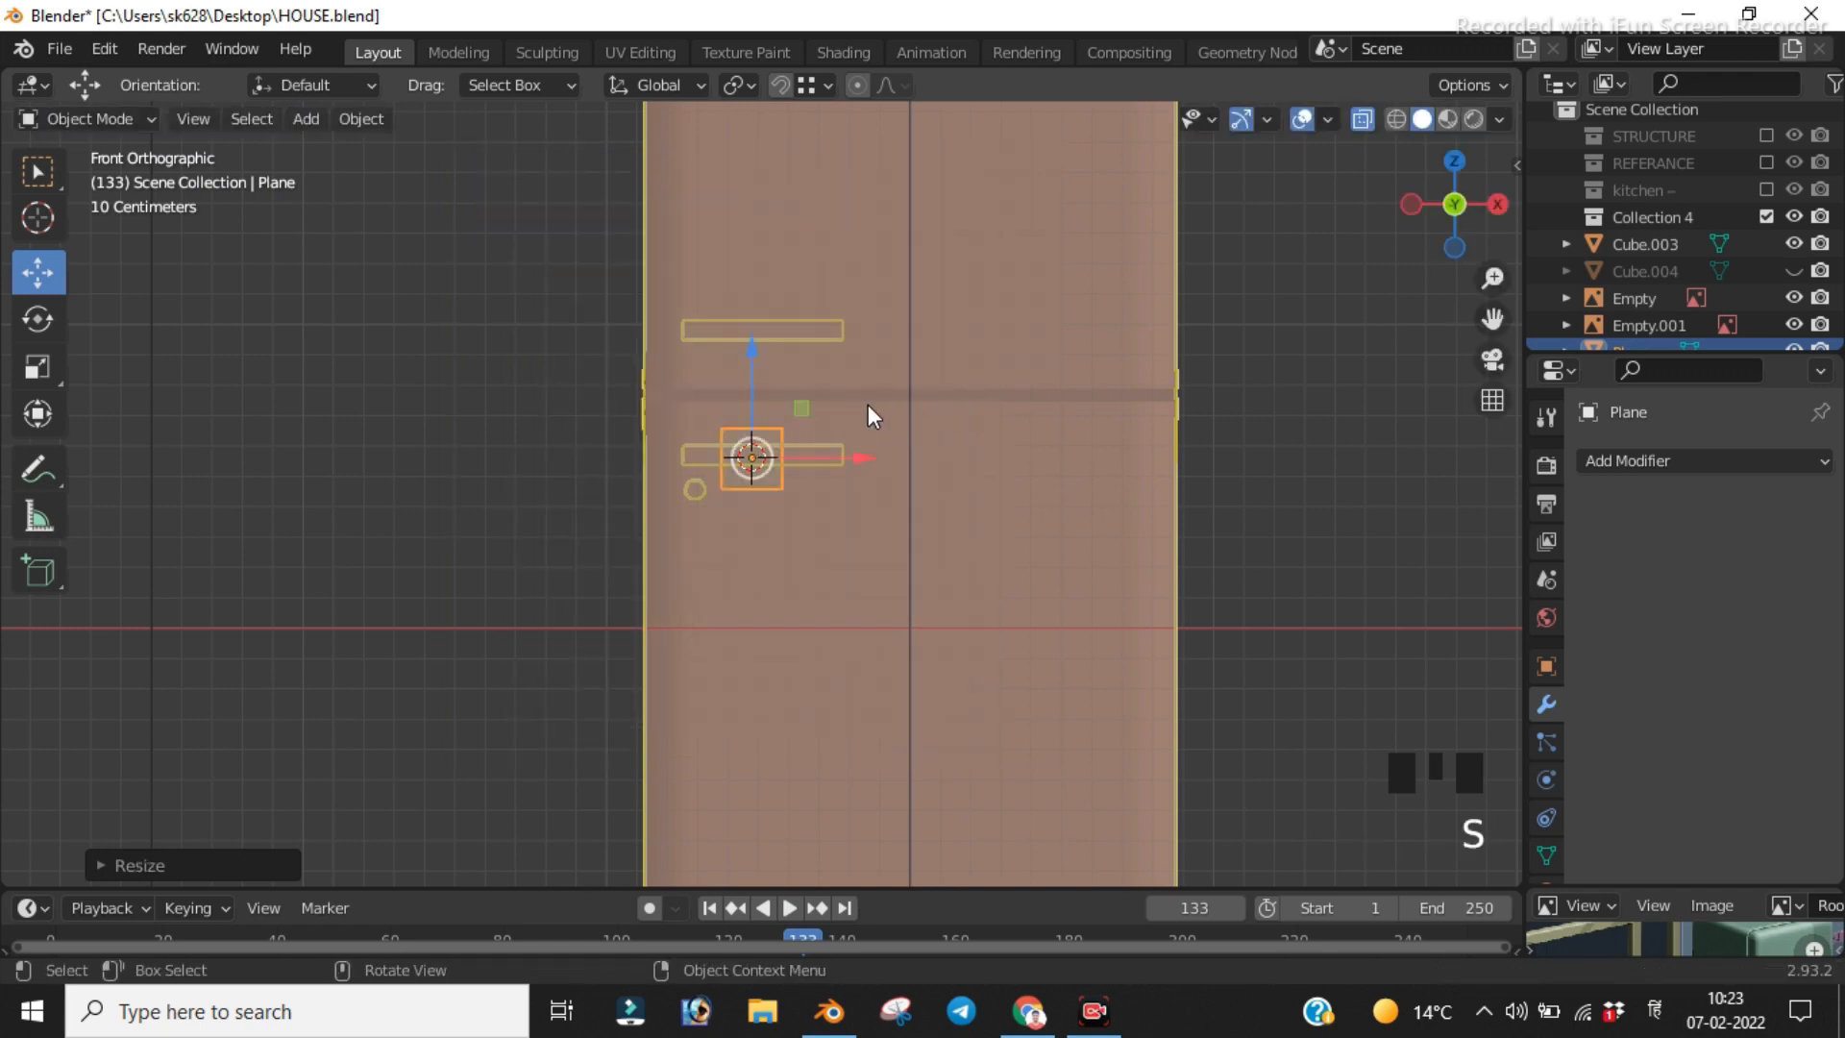
pyautogui.scroll(10, 855, 406)
pyautogui.scroll(-1, 855, 413)
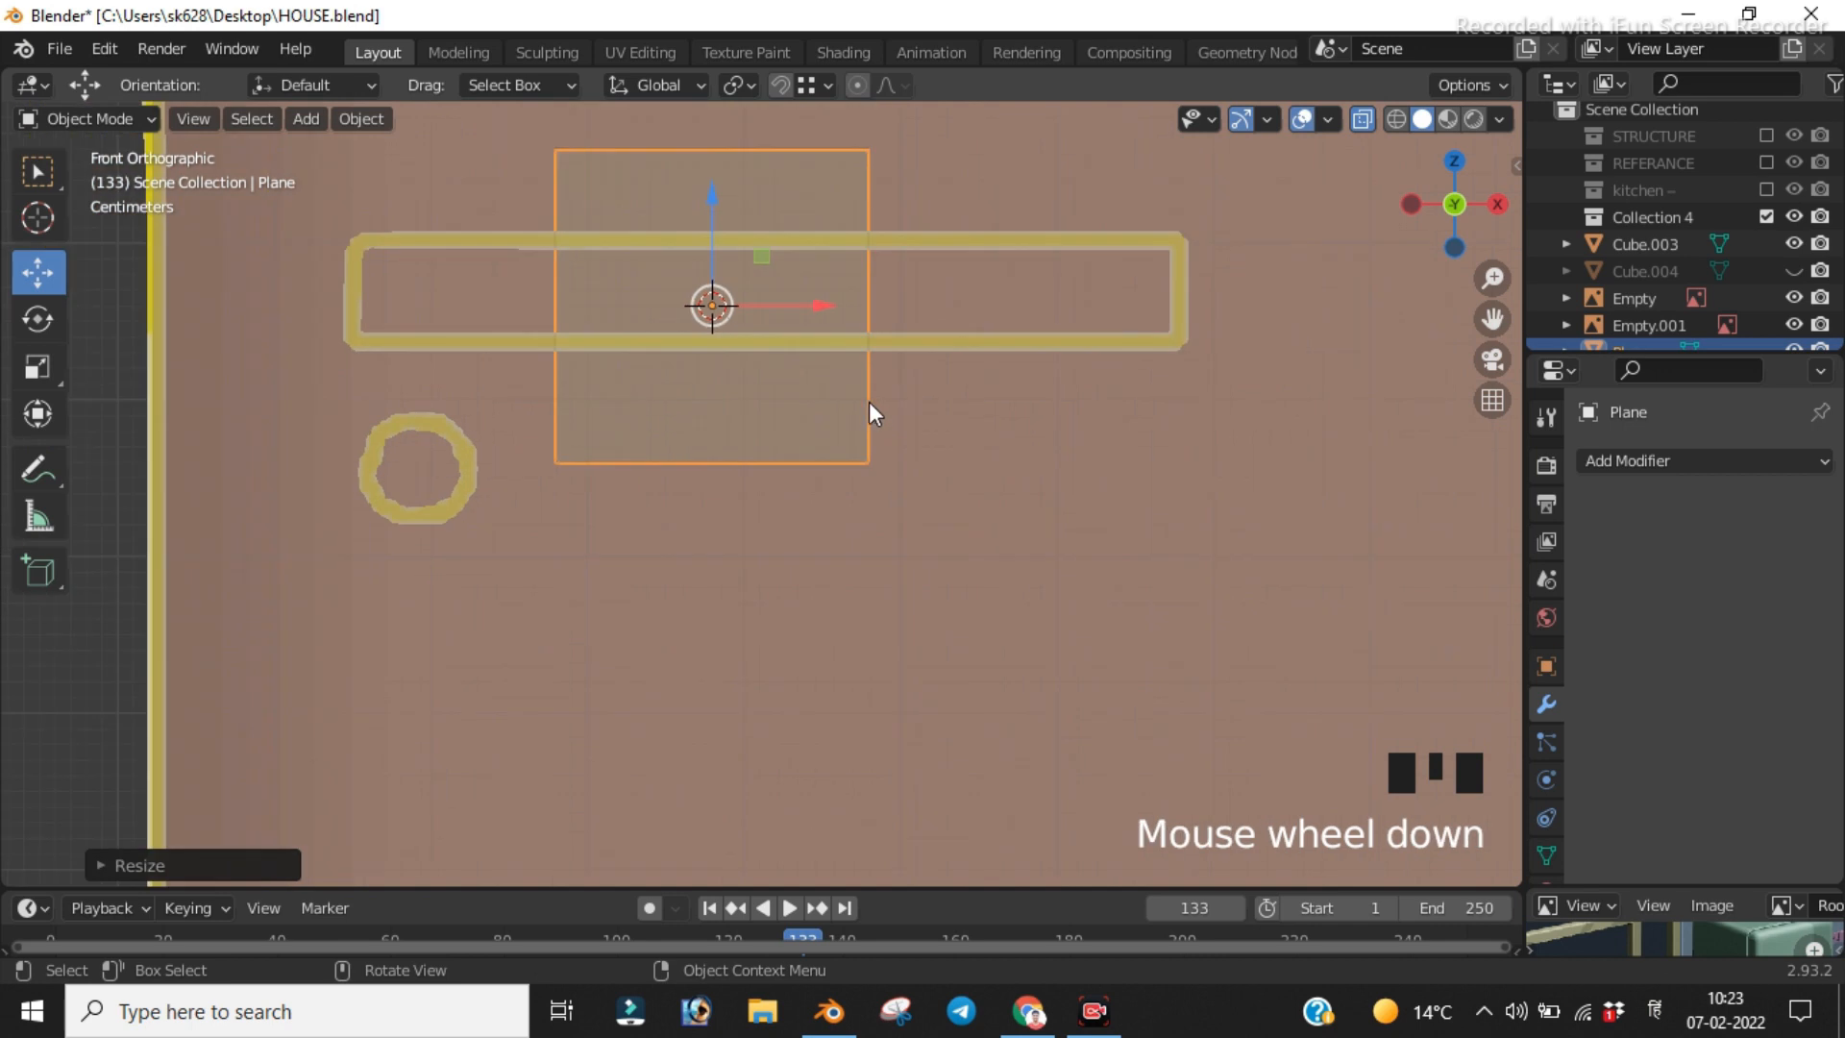
# Step: Scale the handle plane down along Z and raise it to fit the height of the lower handle outline
pyautogui.press('s')
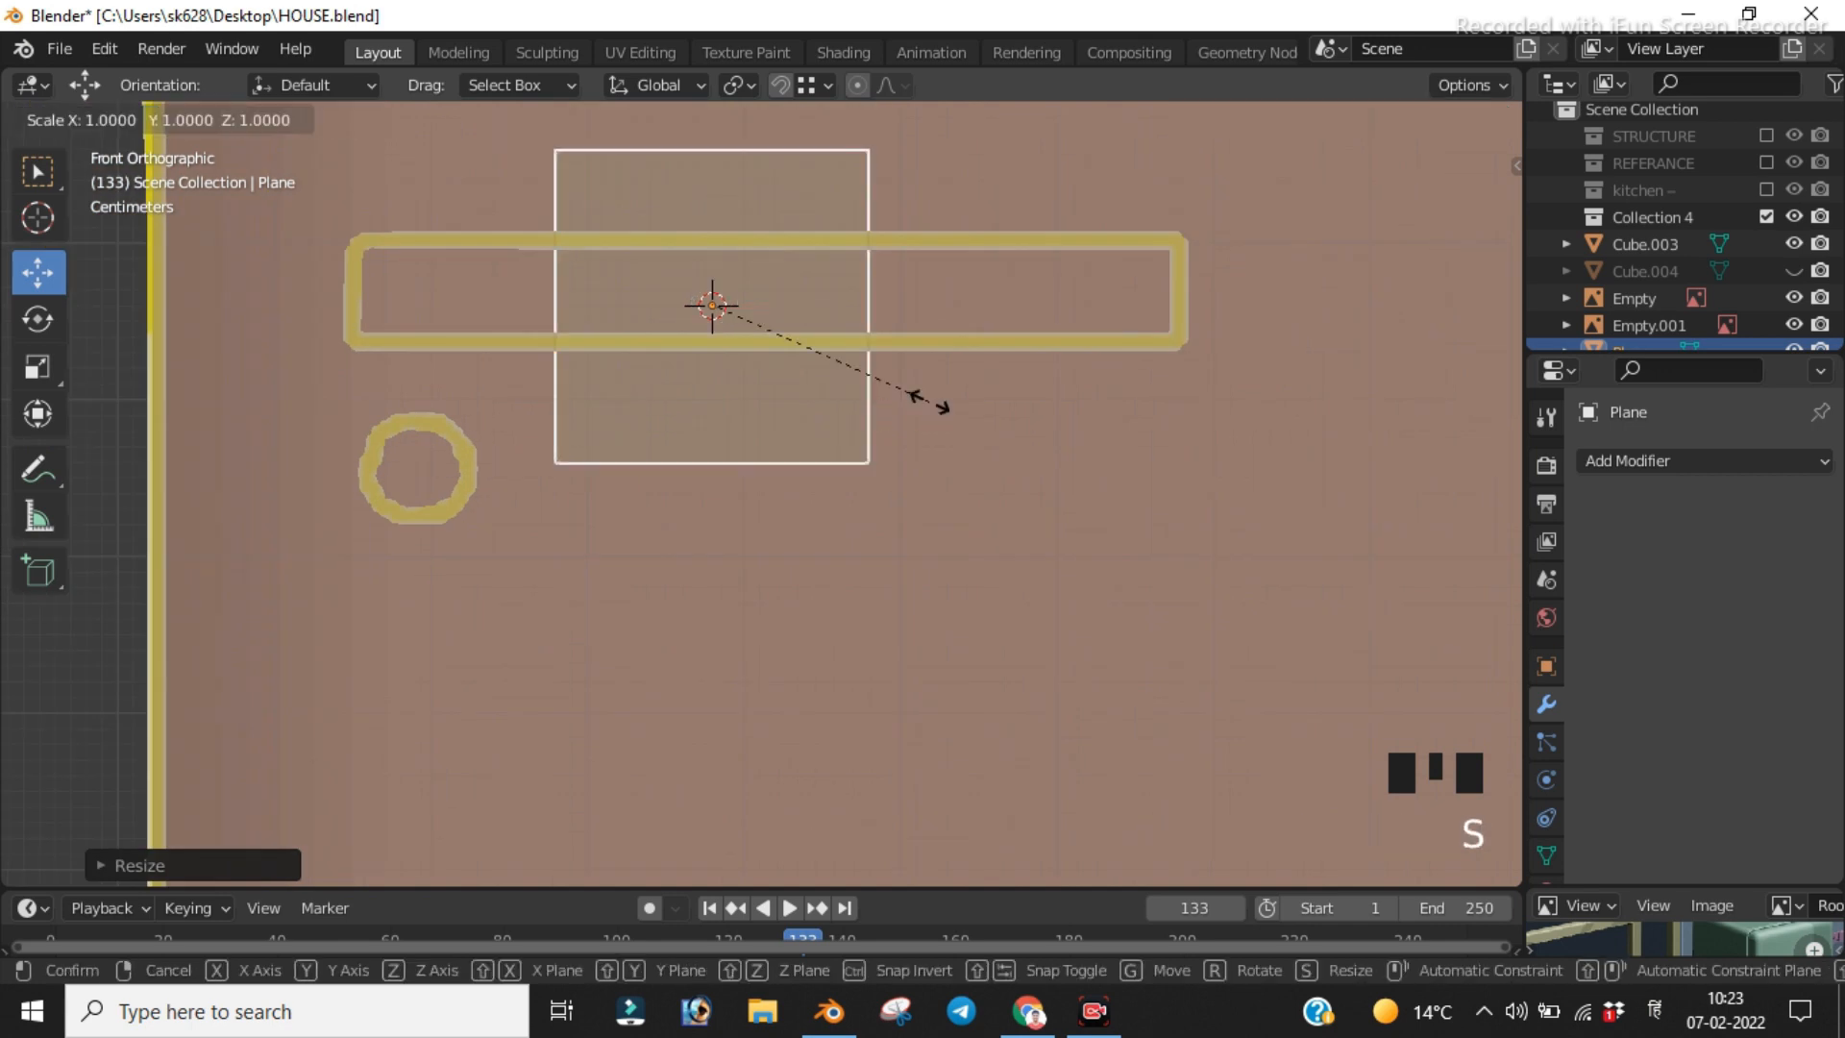
pyautogui.press('z')
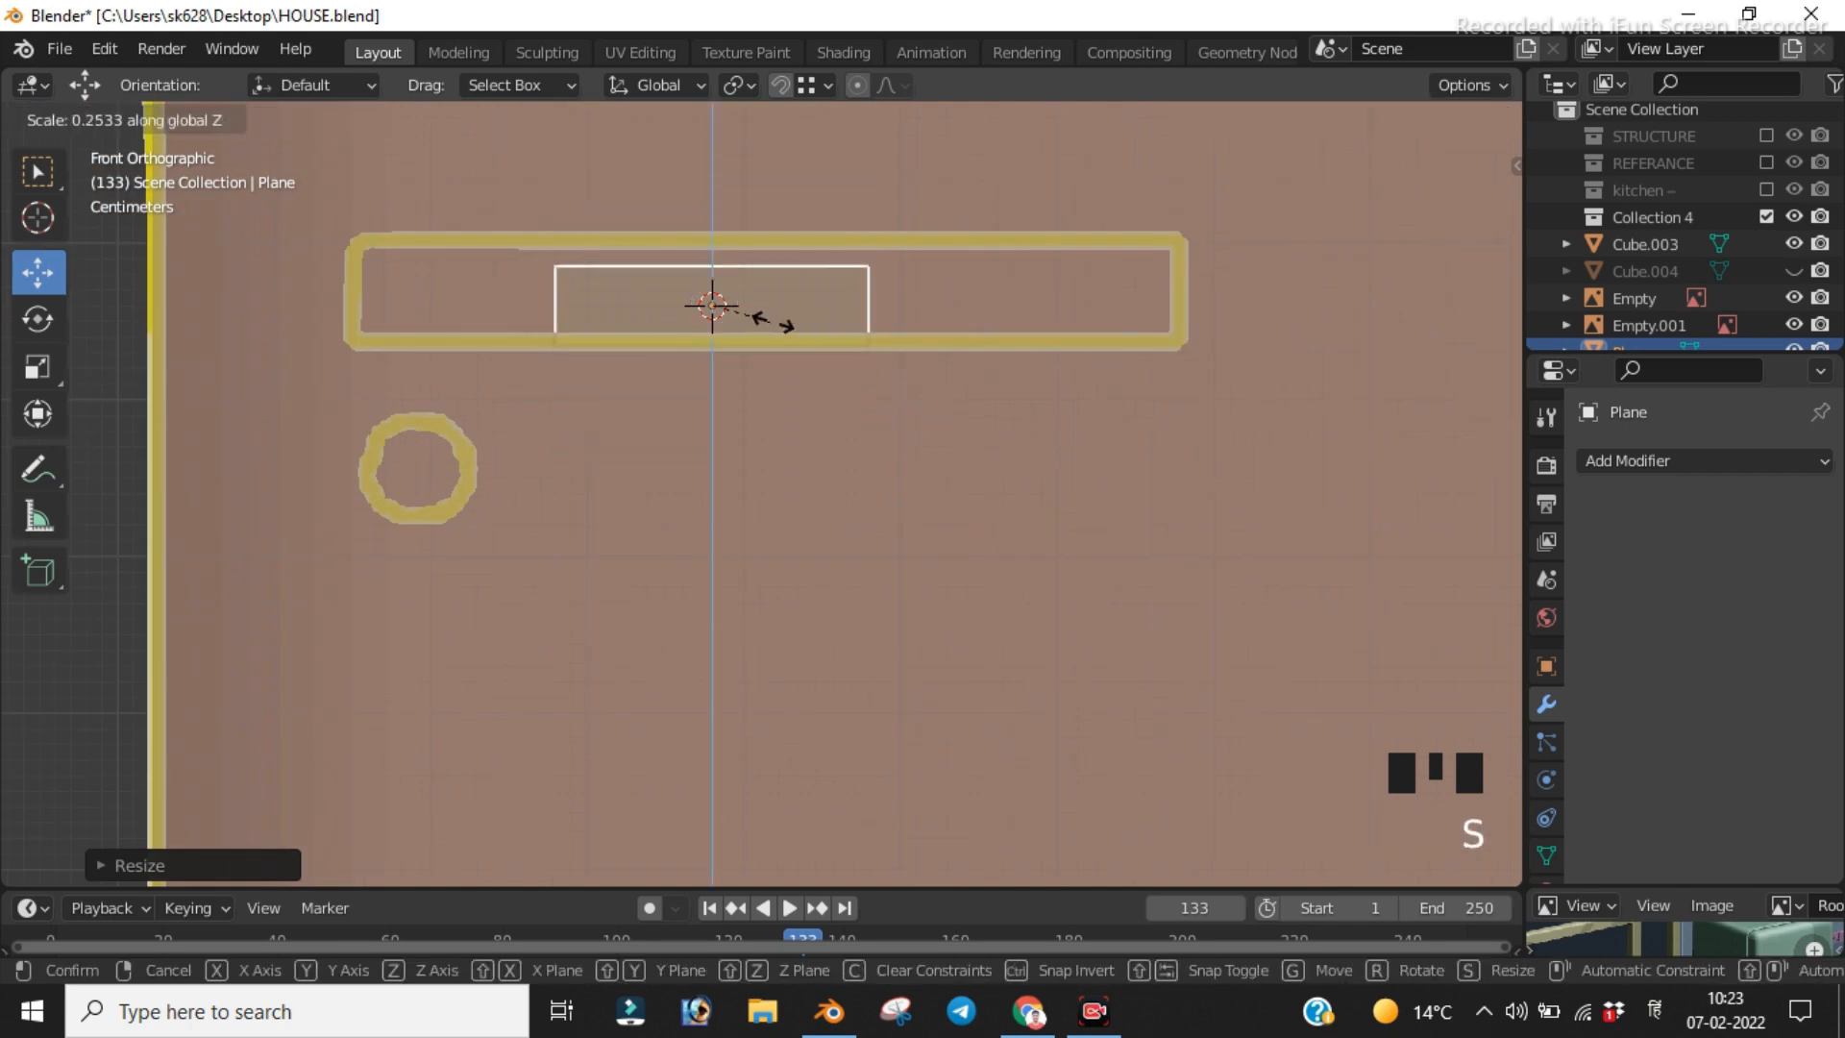
pyautogui.click(809, 331)
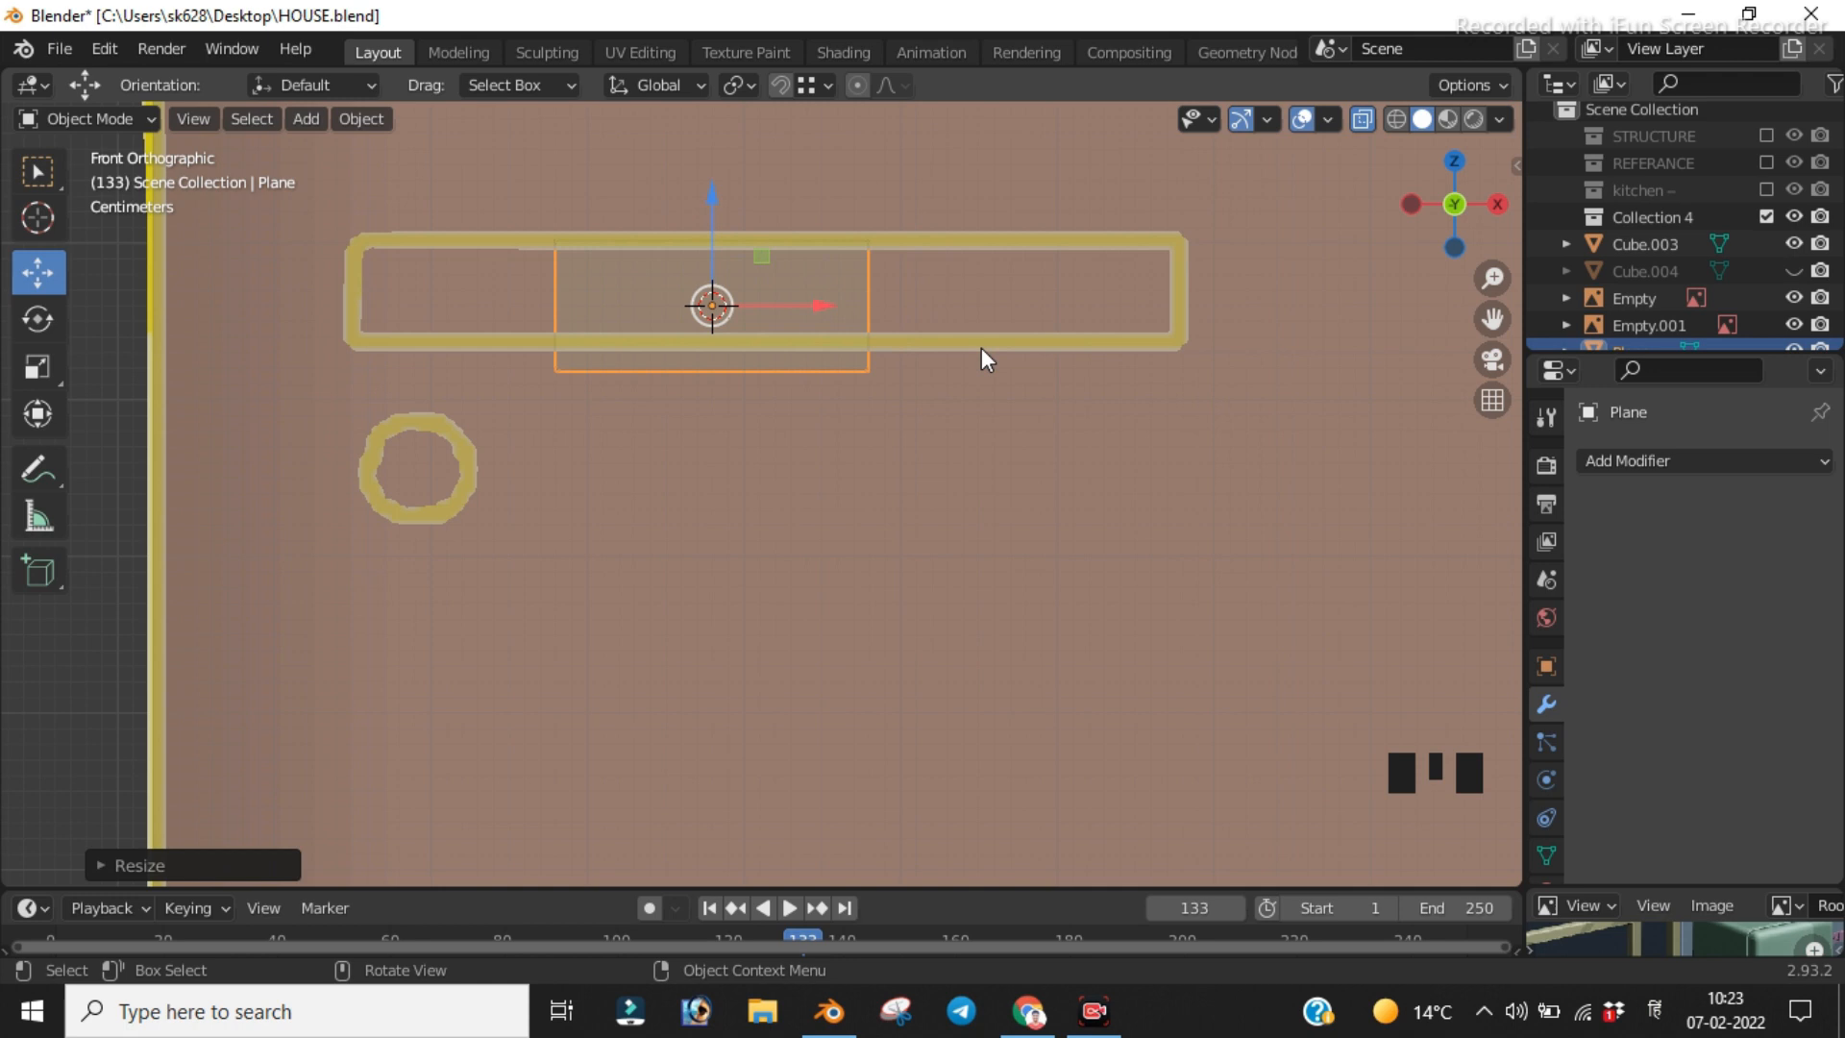
pyautogui.press('s')
pyautogui.press('z')
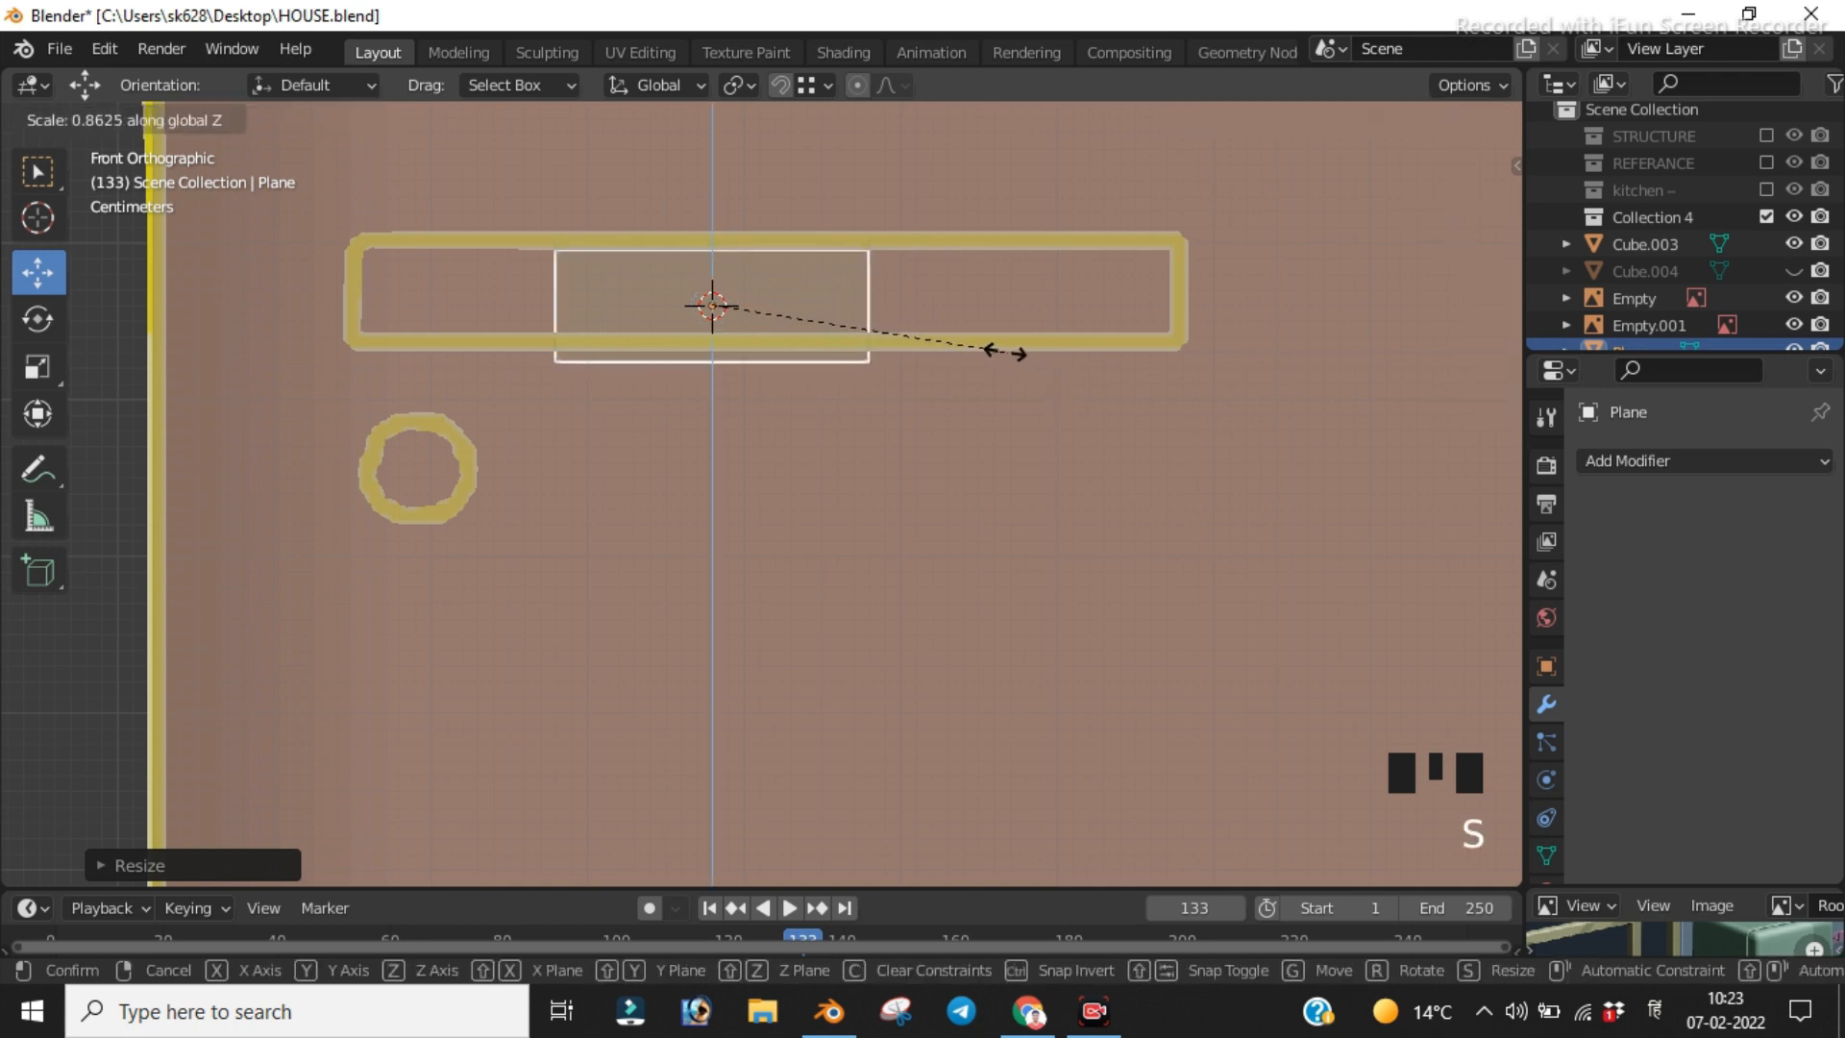
pyautogui.click(980, 342)
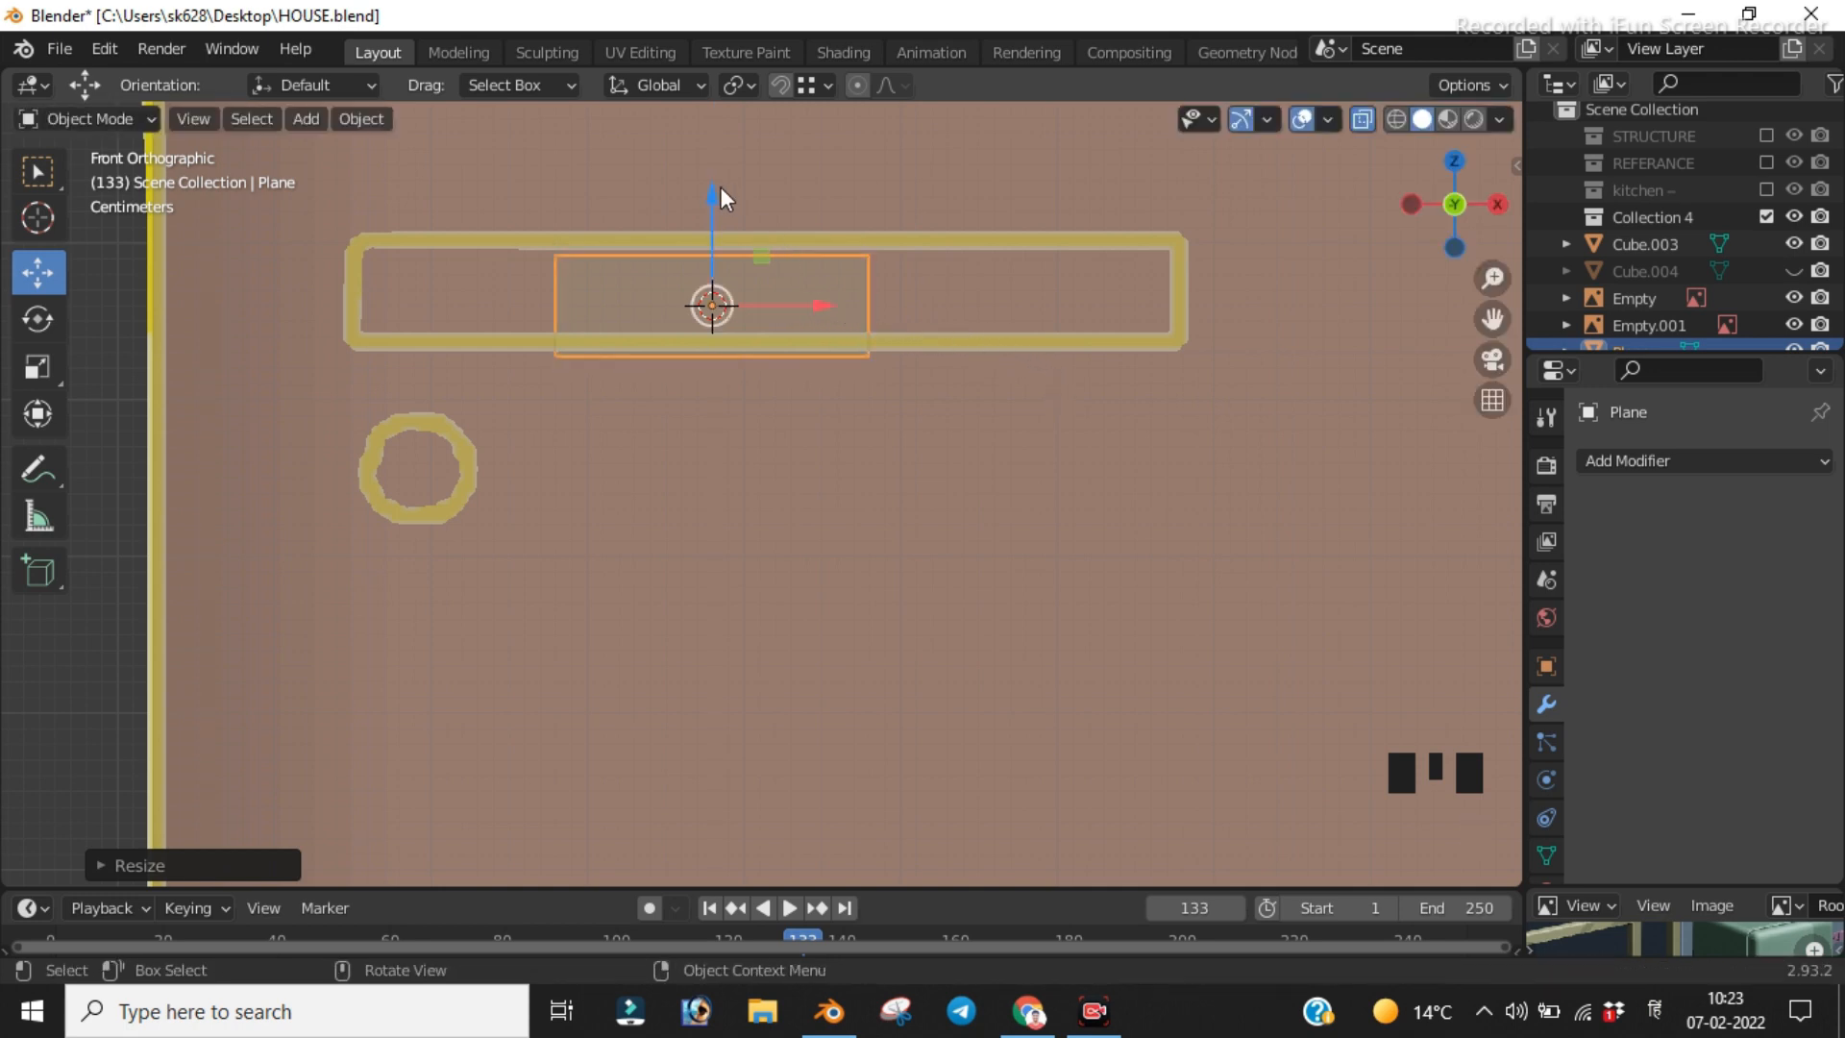
pyautogui.moveTo(721, 188); pyautogui.dragTo(717, 164)
# Step: Scale the handle plane along X by about 2.6 and shift it in the positive X direction
pyautogui.press('s')
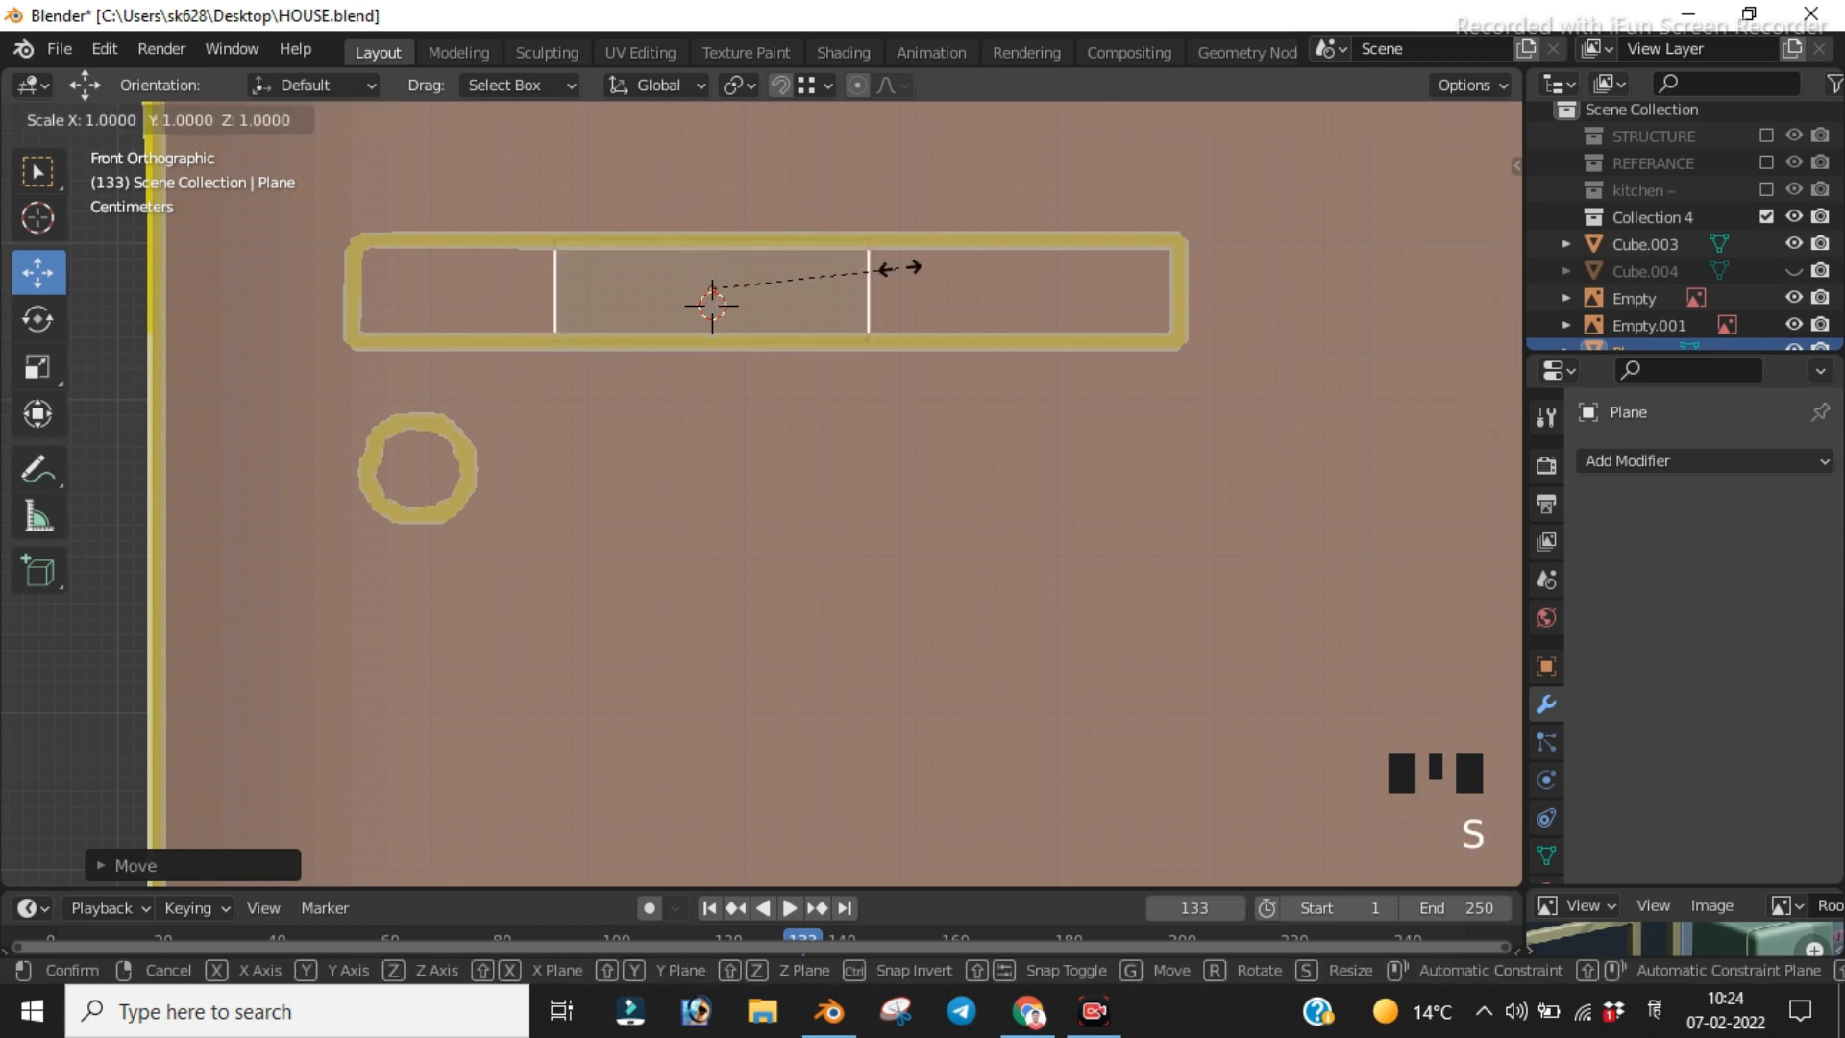
pyautogui.press('y')
pyautogui.press('x')
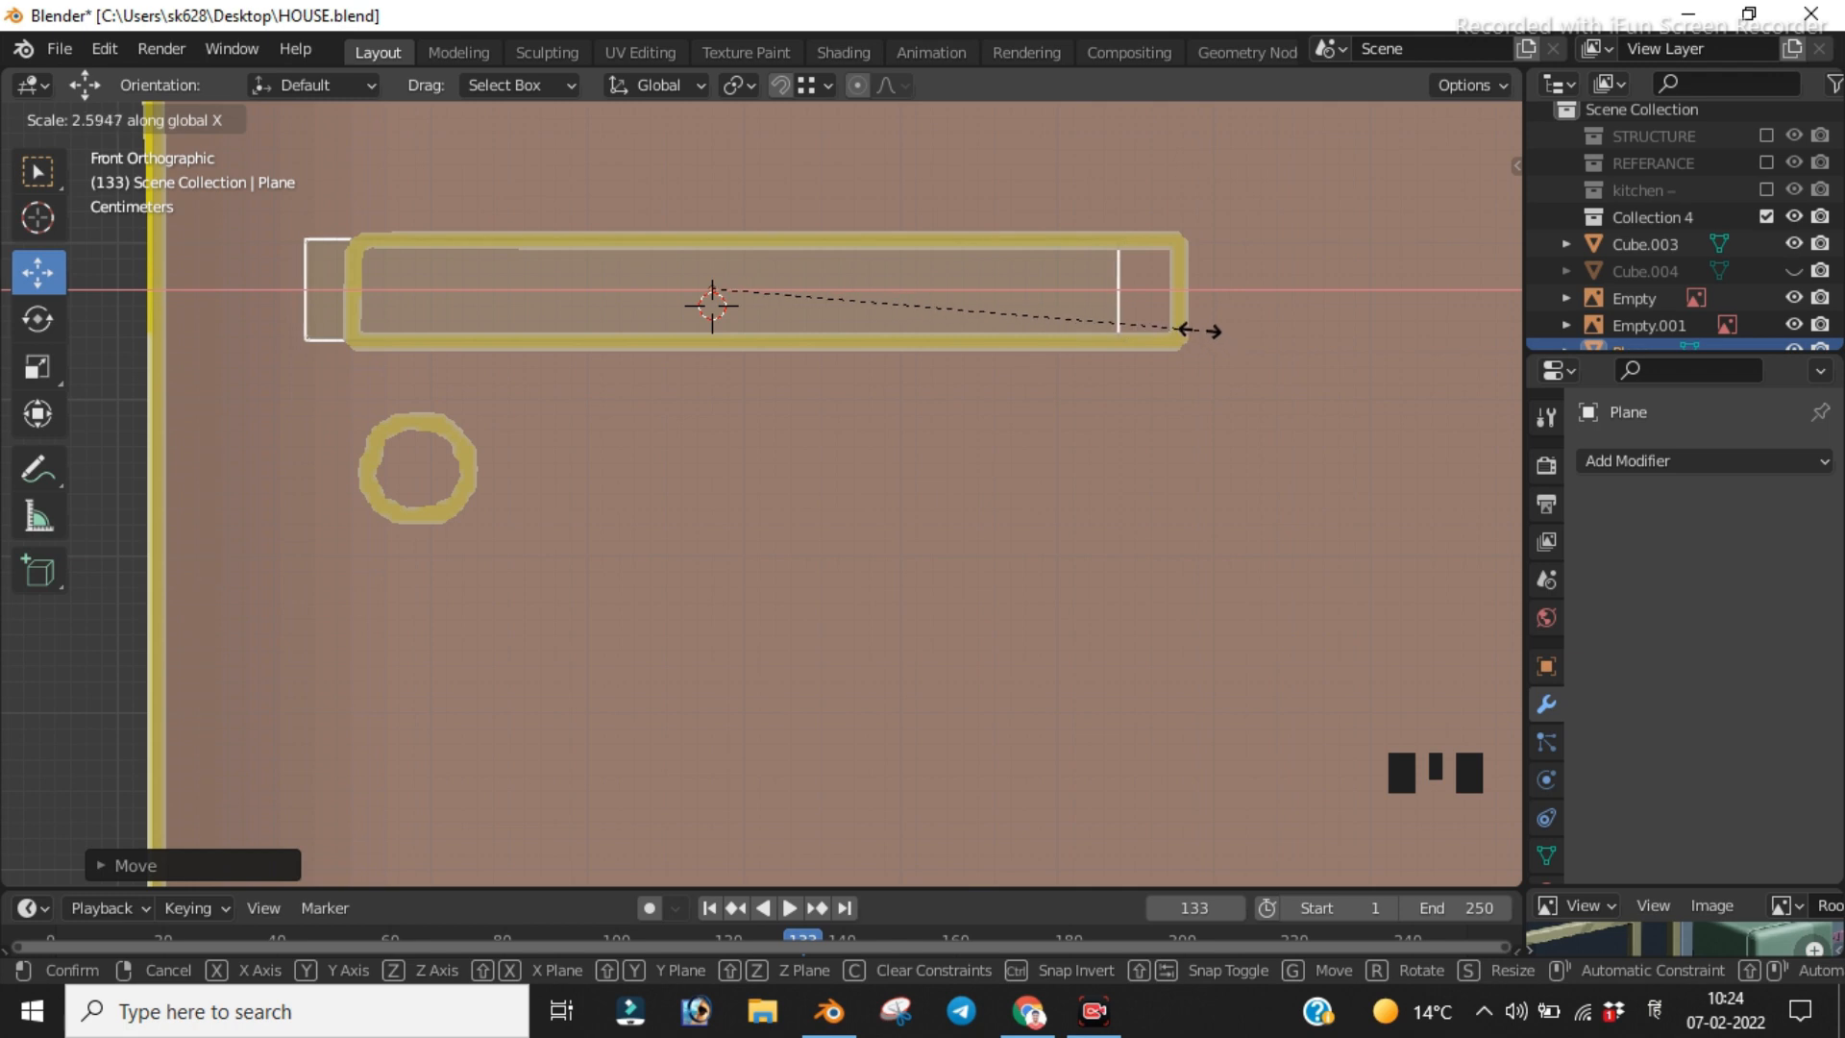
pyautogui.click(1197, 334)
pyautogui.moveTo(828, 292); pyautogui.dragTo(961, 288)
# Step: Open the handle plane for mesh editing in edge select mode with nothing selected
pyautogui.scroll(-7, 1034, 327)
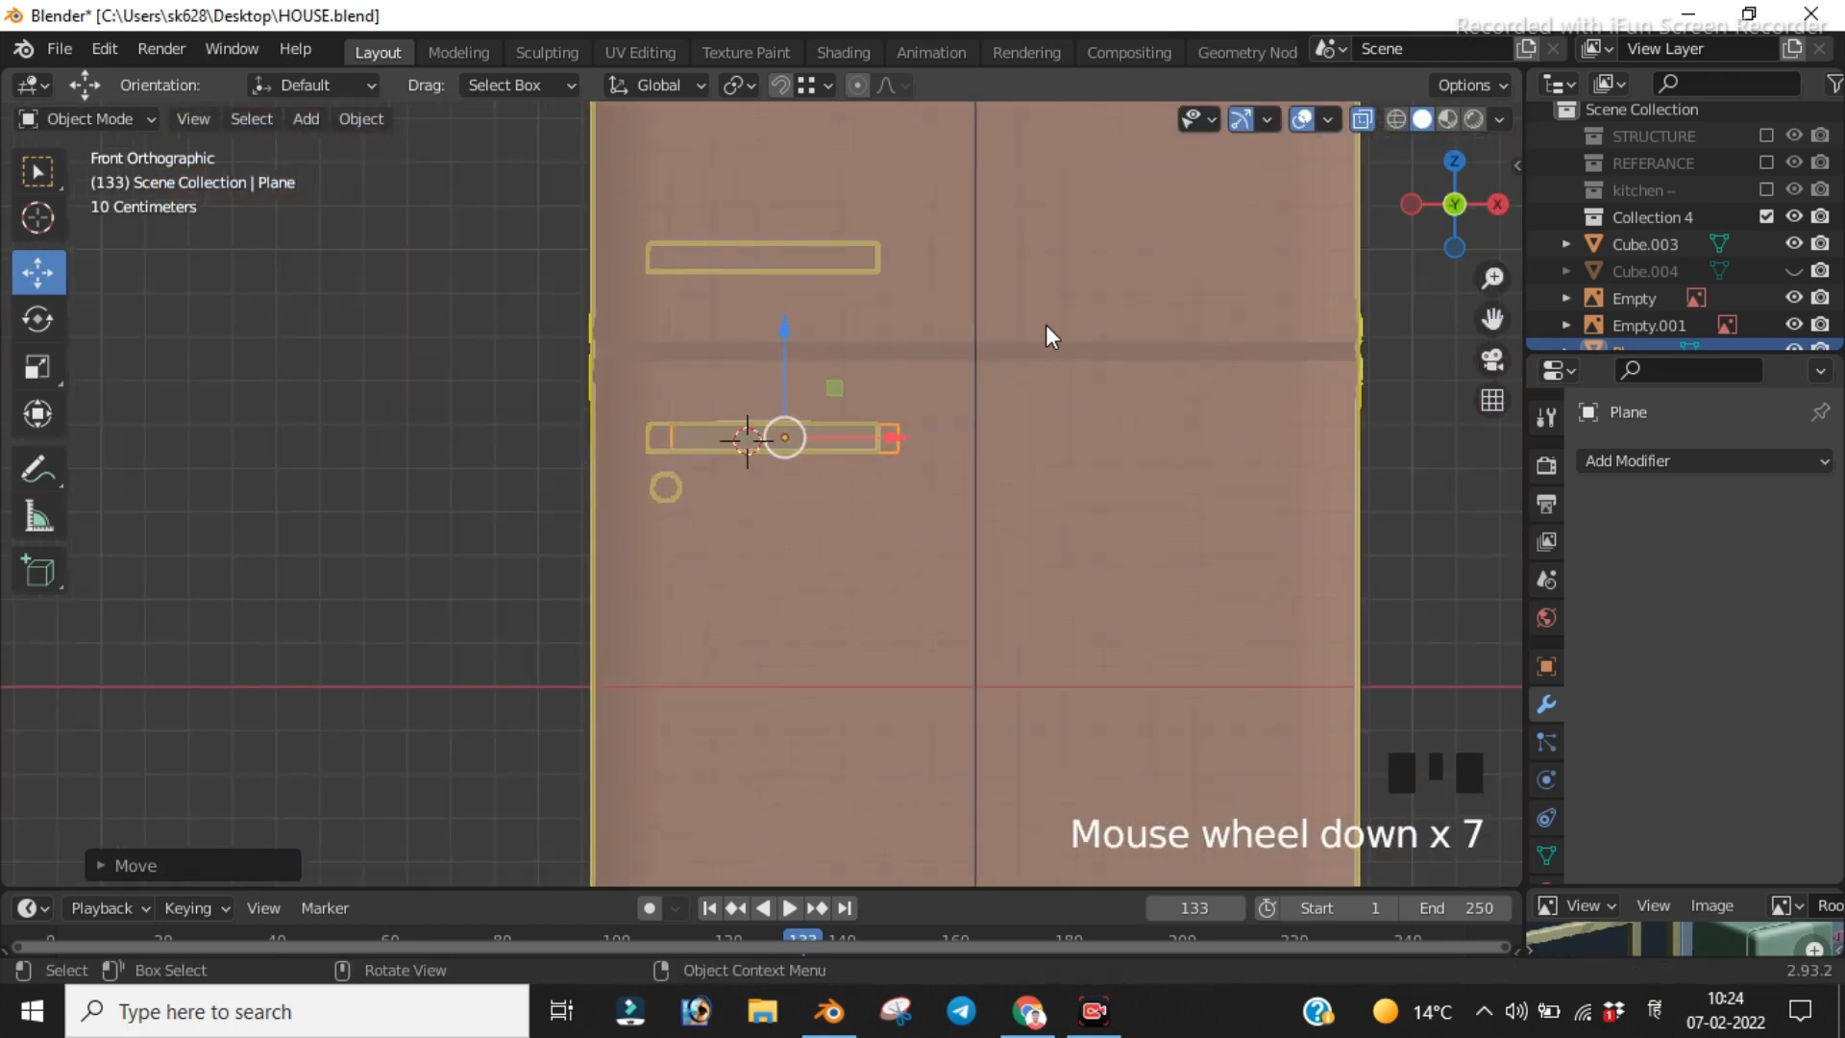
pyautogui.press('KP_3')
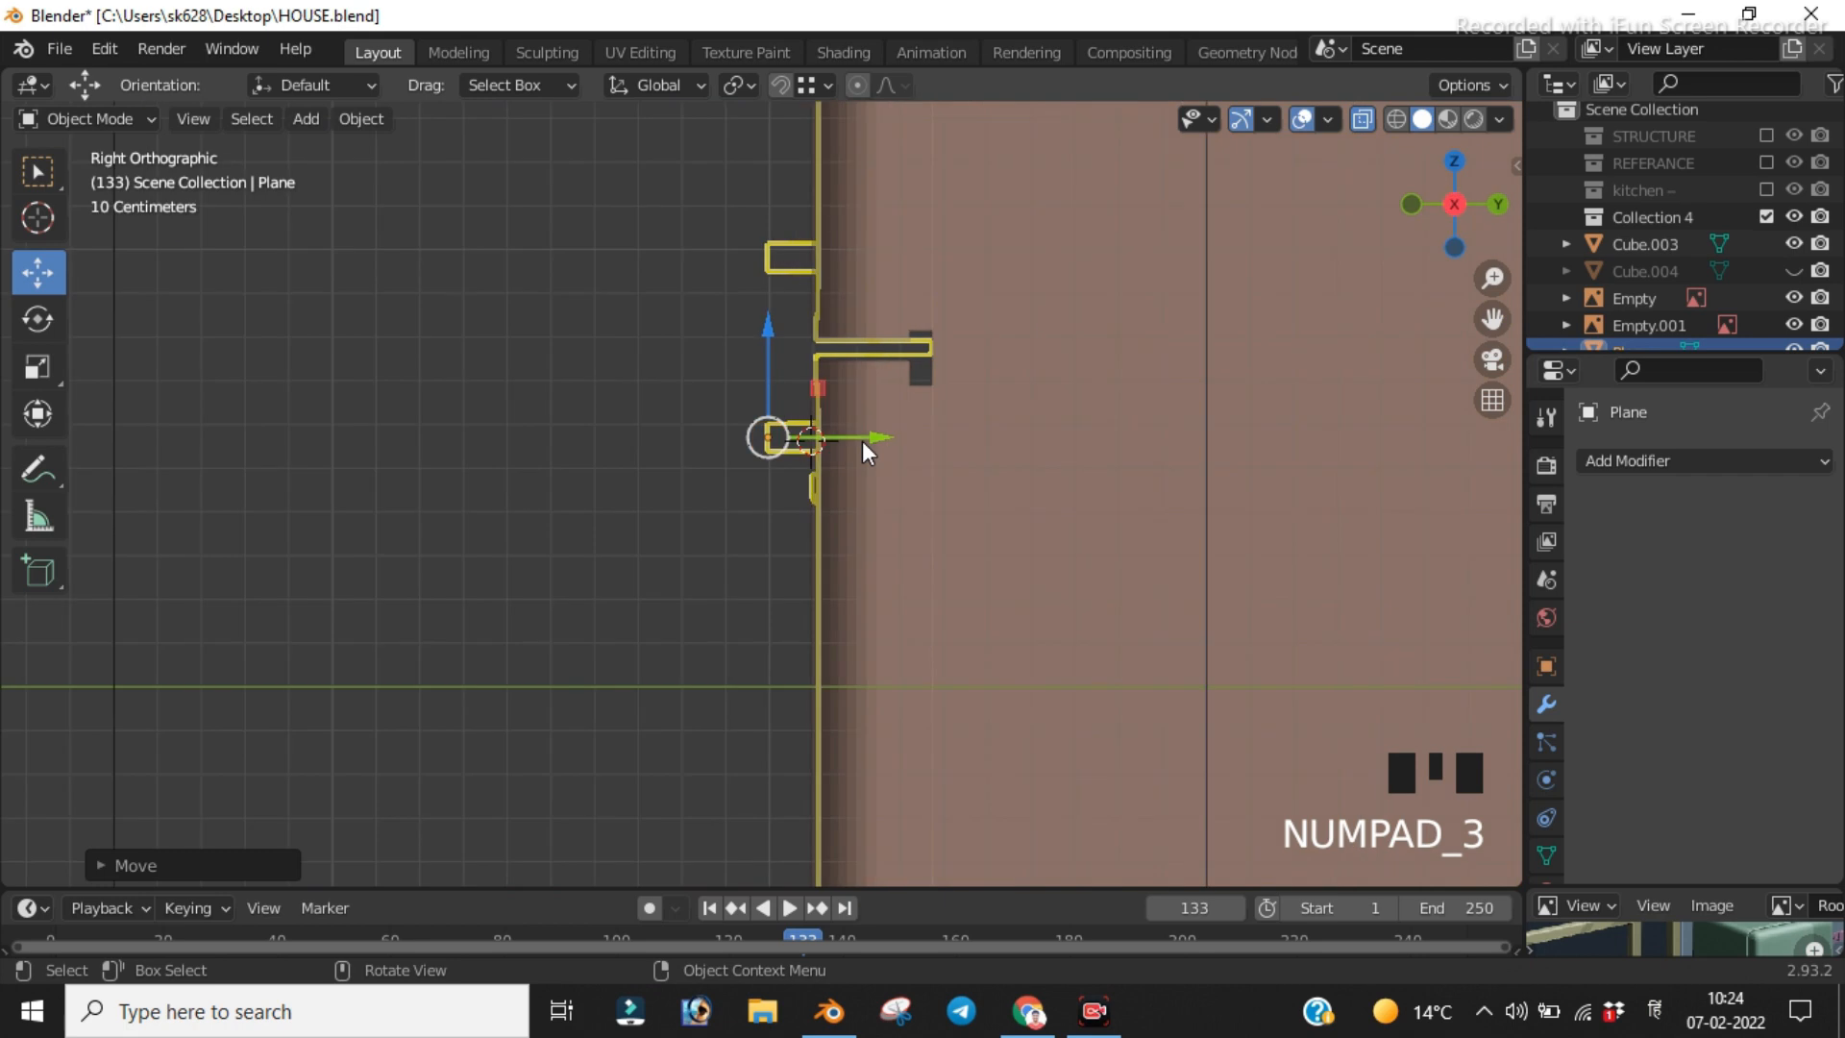
pyautogui.scroll(7, 862, 440)
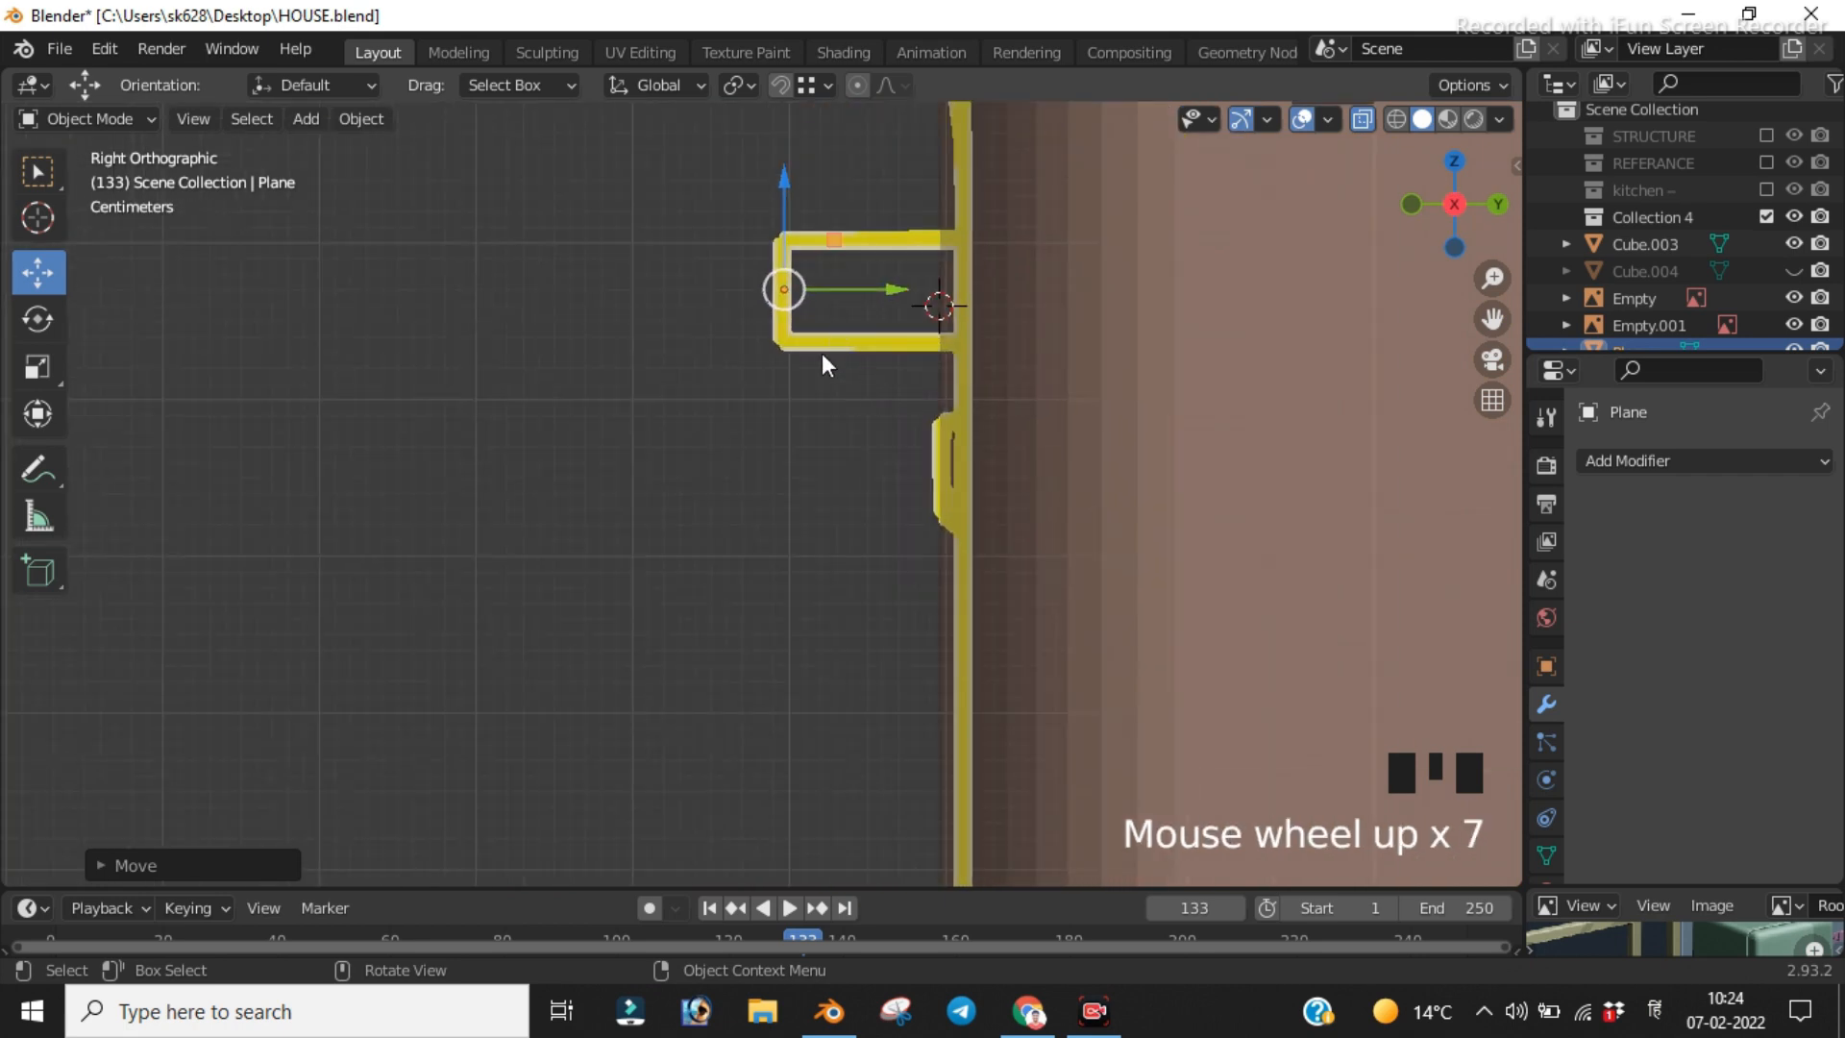
pyautogui.scroll(4, 827, 362)
pyautogui.scroll(-2, 828, 354)
pyautogui.keyDown('shift'); pyautogui.moveTo(829, 339); pyautogui.dragTo(856, 502, button='middle'); pyautogui.keyUp('shift')
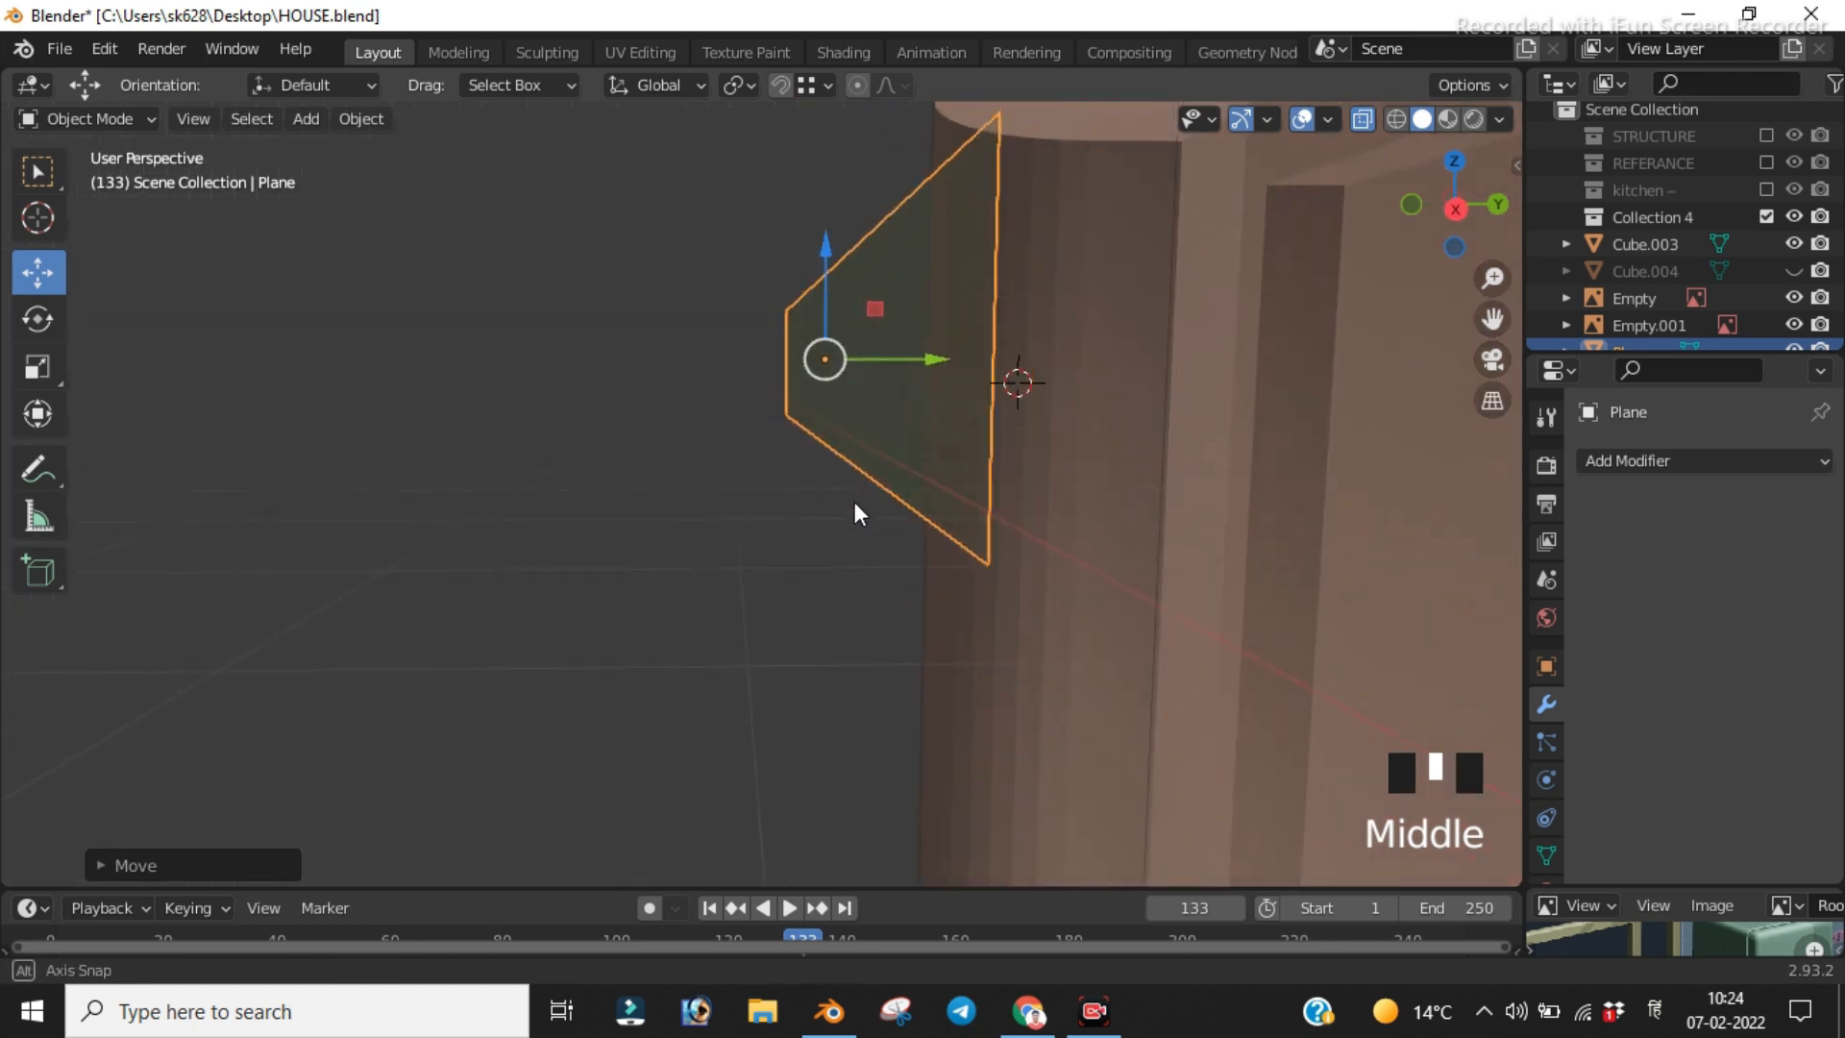
pyautogui.press('2')
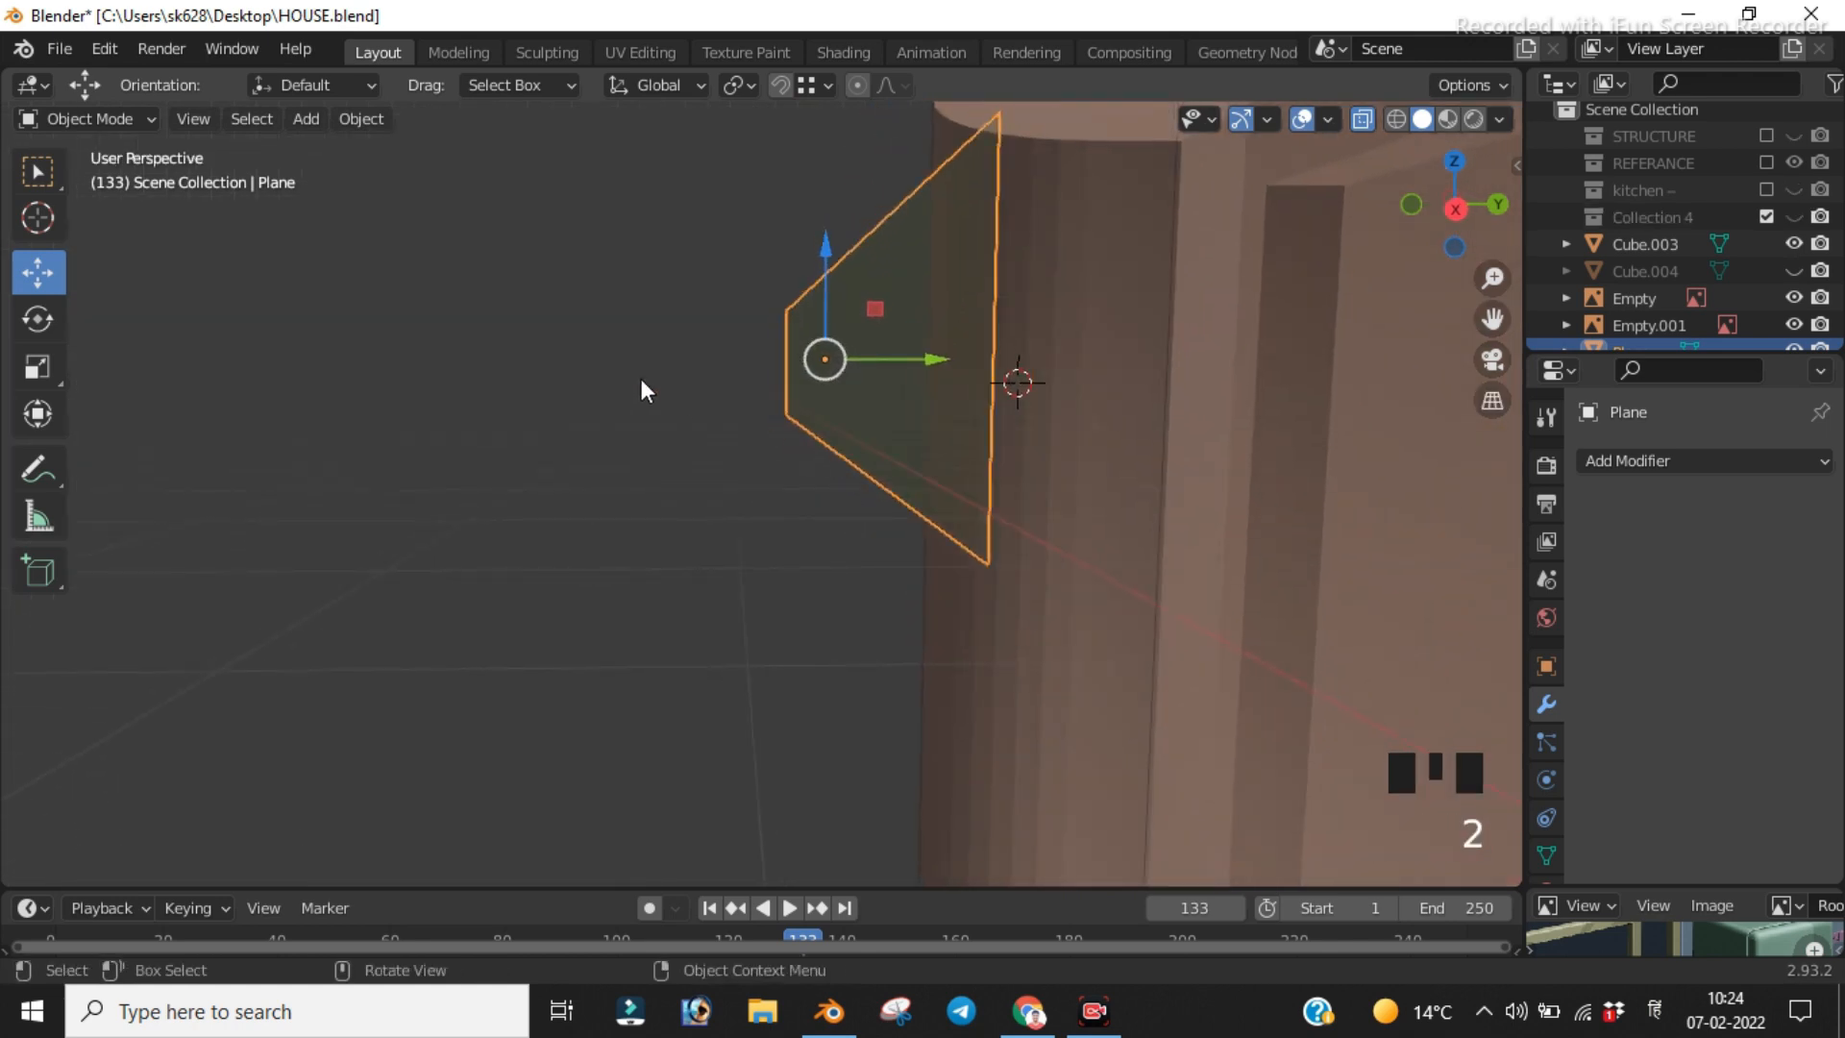
pyautogui.press('Tab')
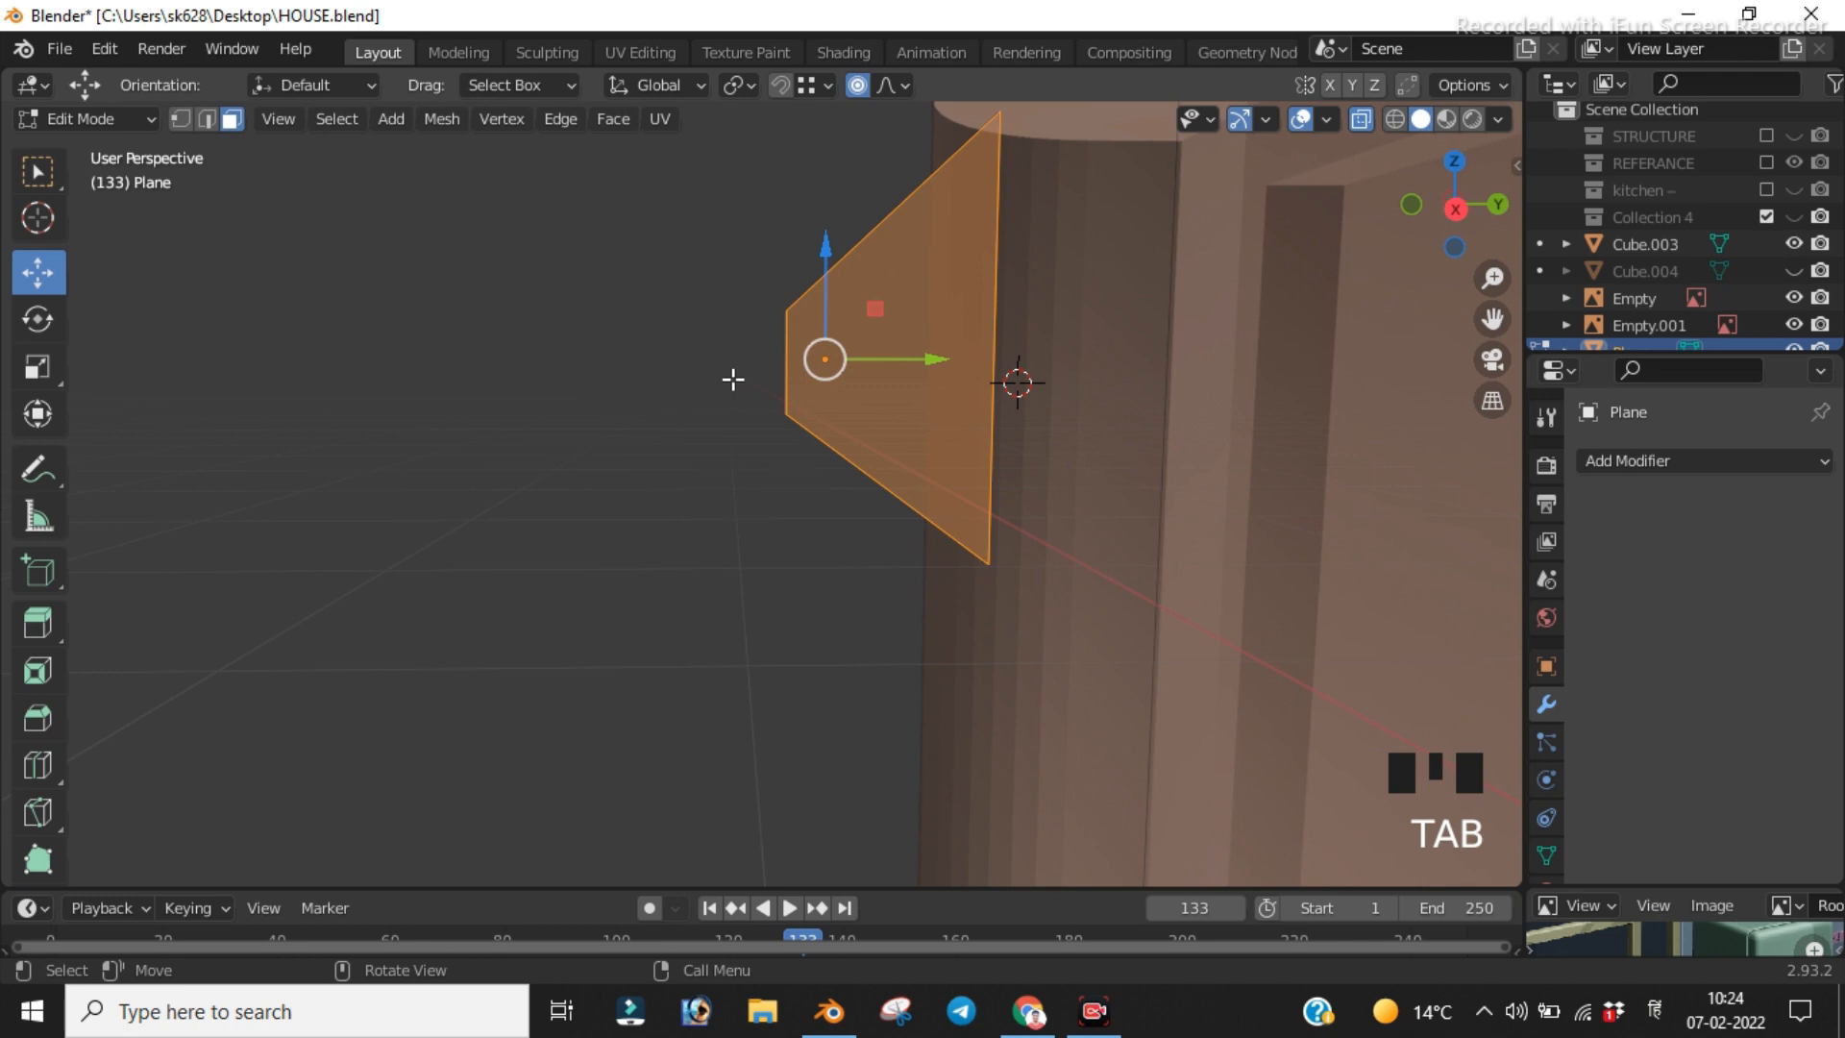
pyautogui.press('2')
pyautogui.click(743, 515)
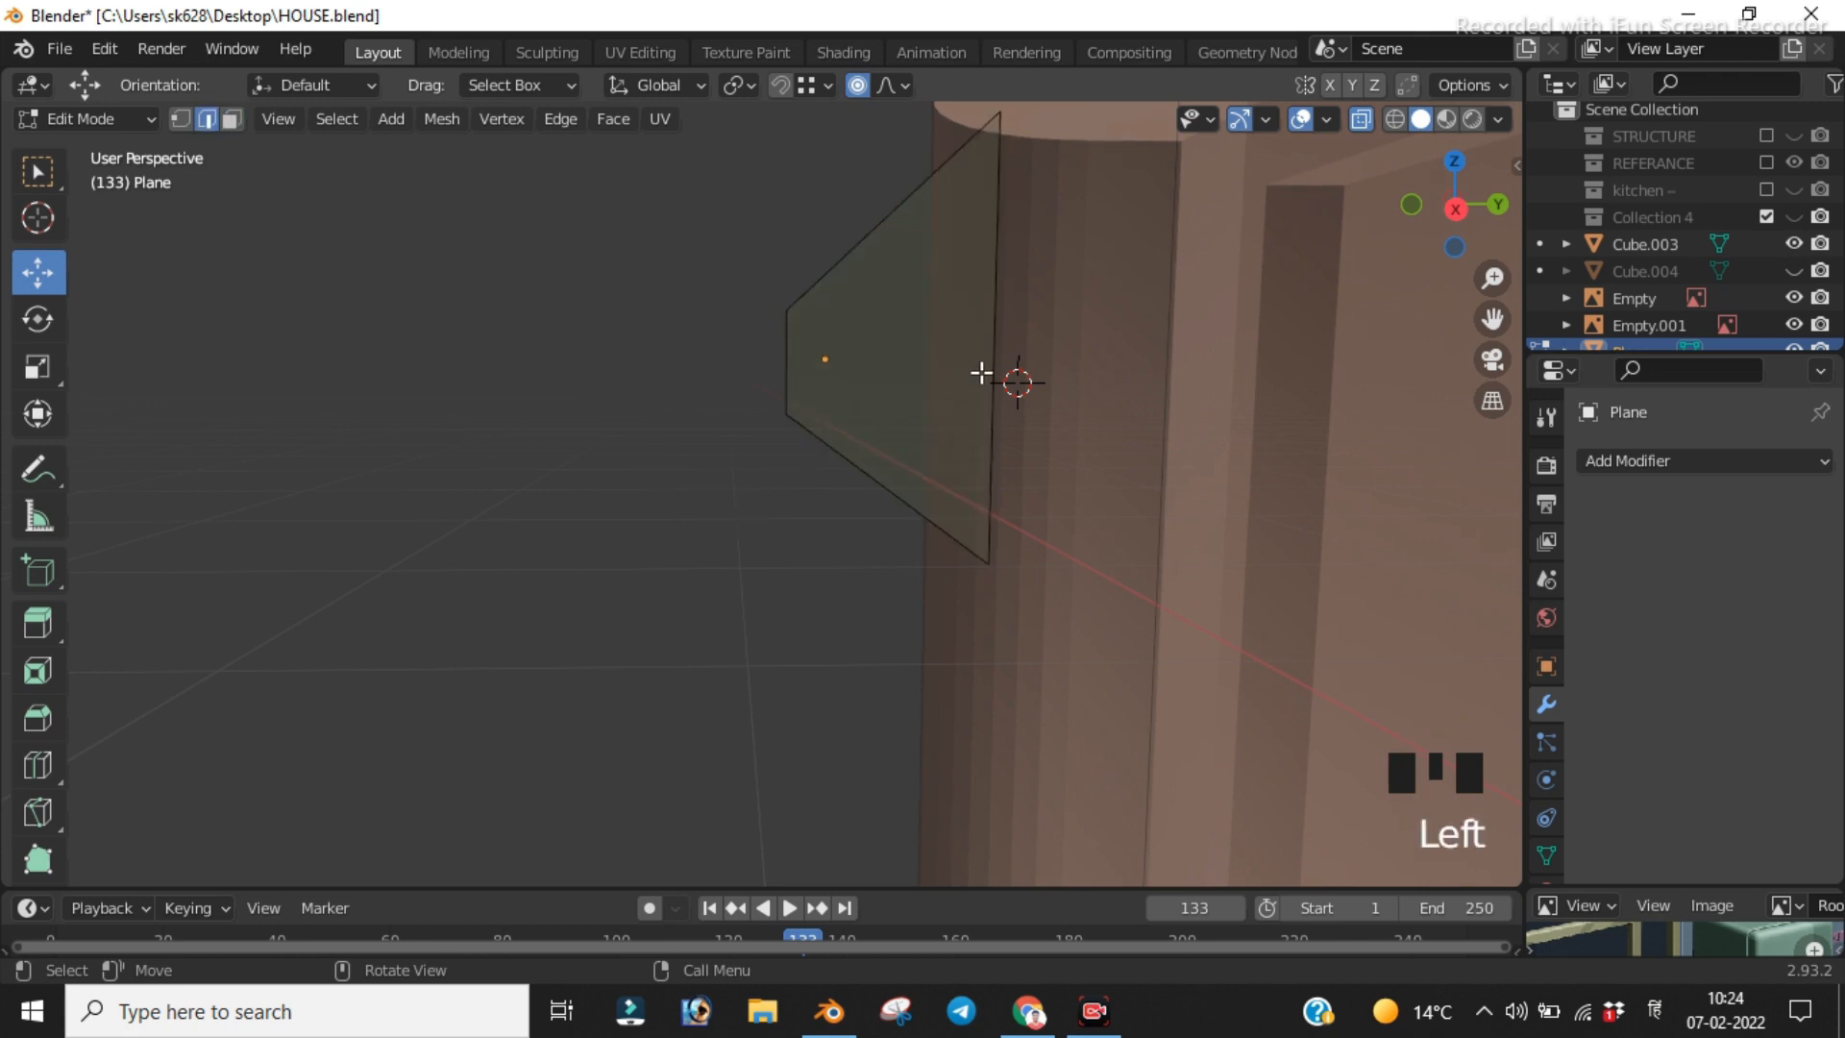
# Step: Extrude the two short end edges of the handle plane about 0.11 m along Y toward the door
pyautogui.click(996, 351)
pyautogui.scroll(-1, 779, 499)
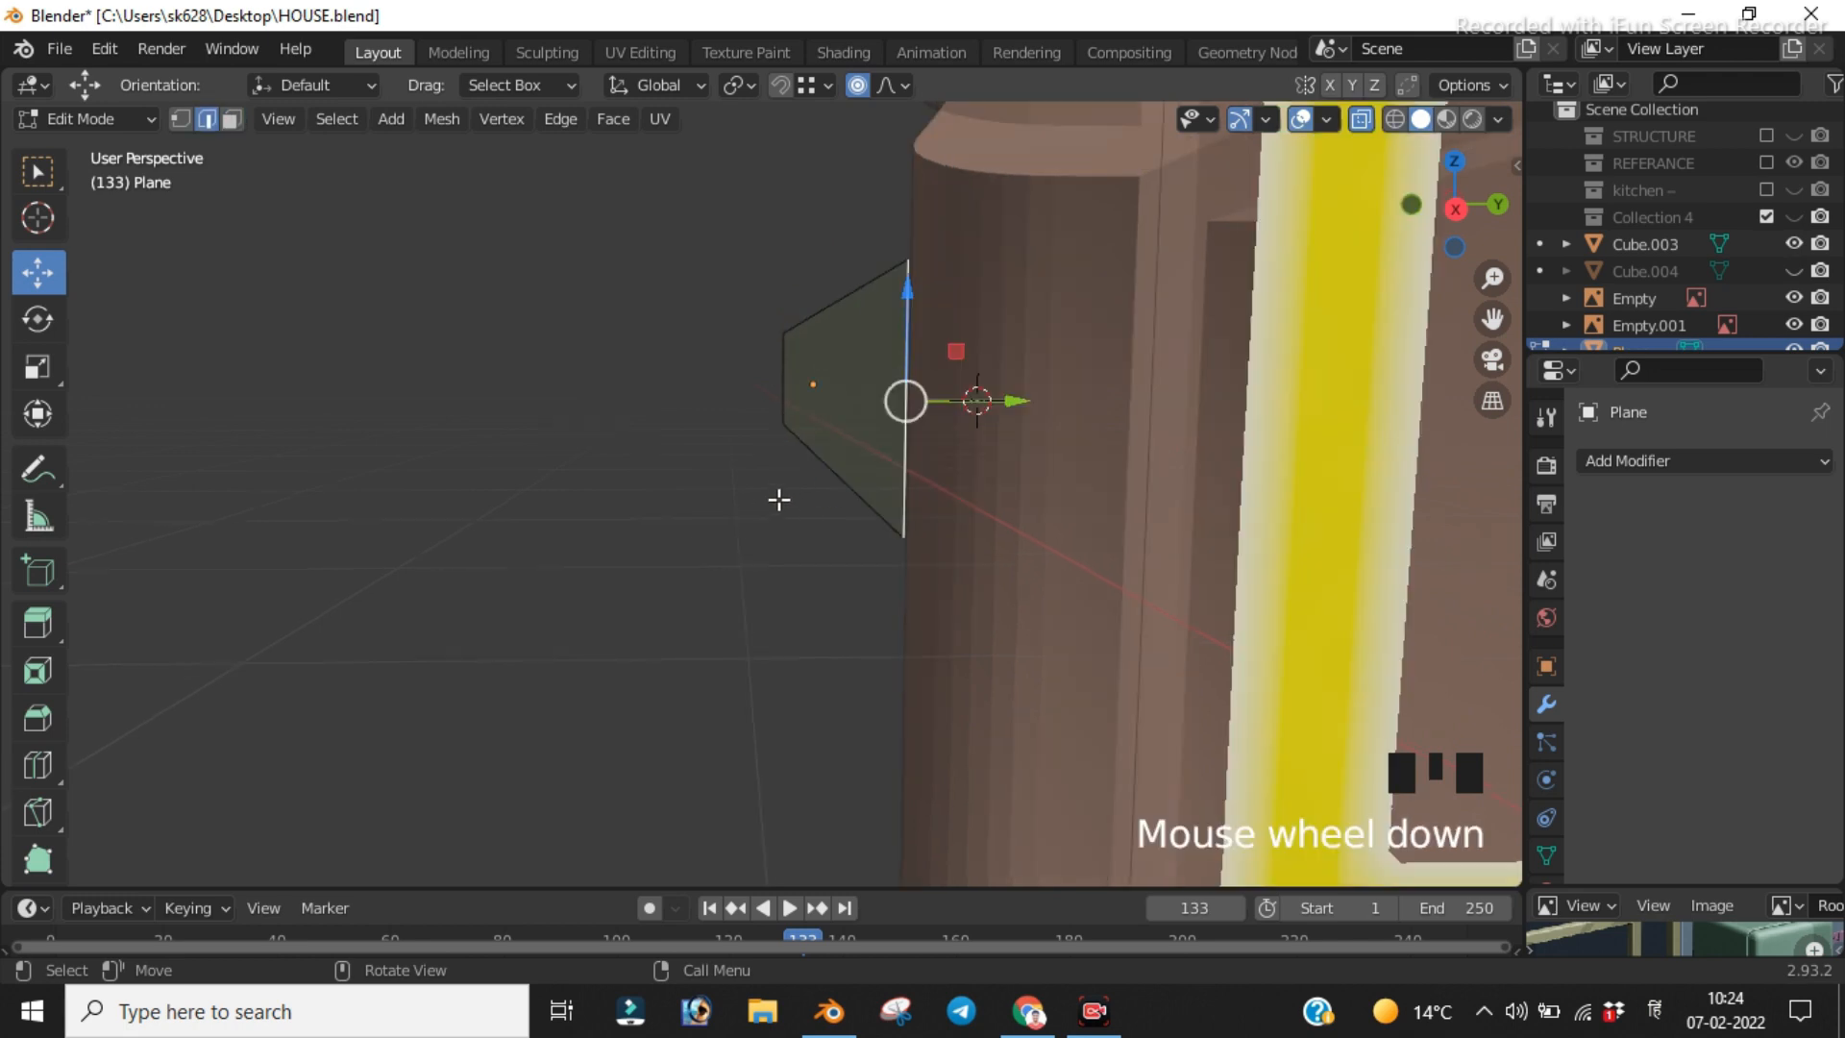
pyautogui.scroll(2, 779, 499)
pyautogui.moveTo(779, 499); pyautogui.dragTo(881, 494, button='middle')
pyautogui.keyDown('shift'); pyautogui.click(258, 520); pyautogui.keyUp('shift')
pyautogui.press('KP_7')
pyautogui.scroll(-5, 820, 416)
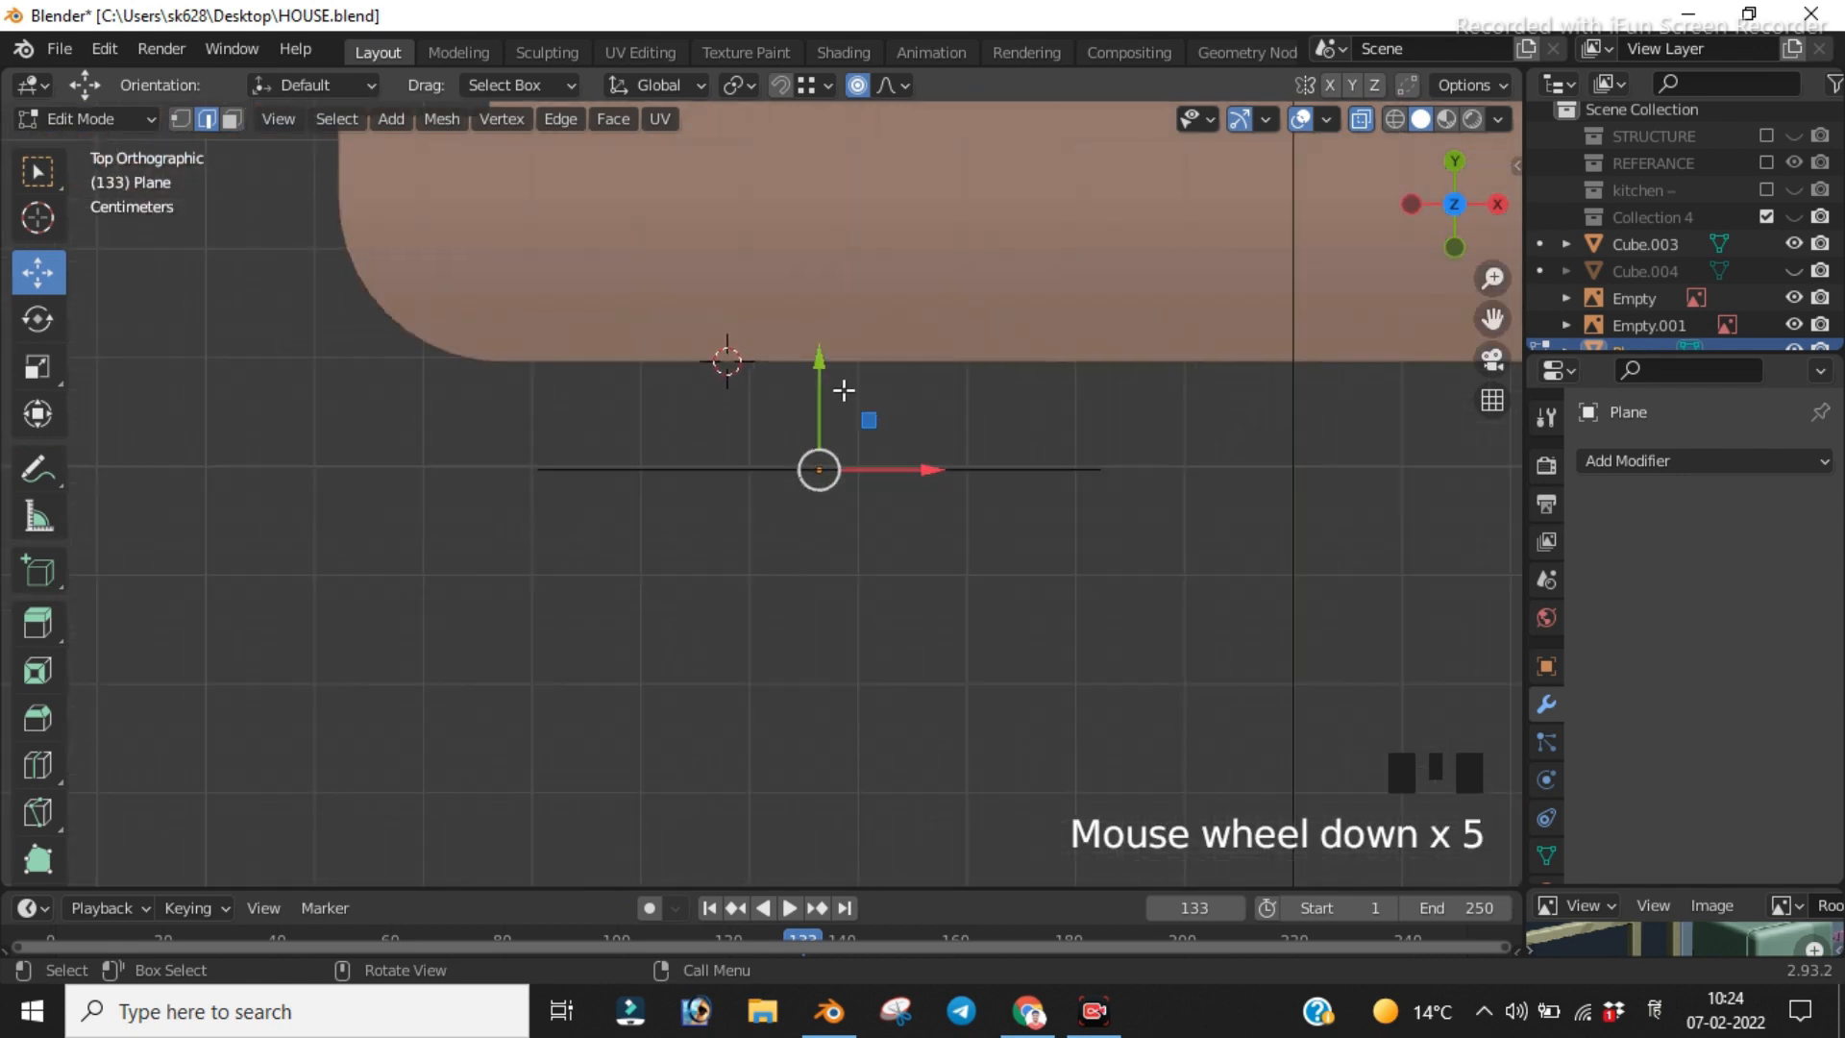
pyautogui.moveTo(819, 357)
pyautogui.mouseDown()
pyautogui.moveTo(816, 336)
pyautogui.moveTo(819, 357)
pyautogui.mouseUp()
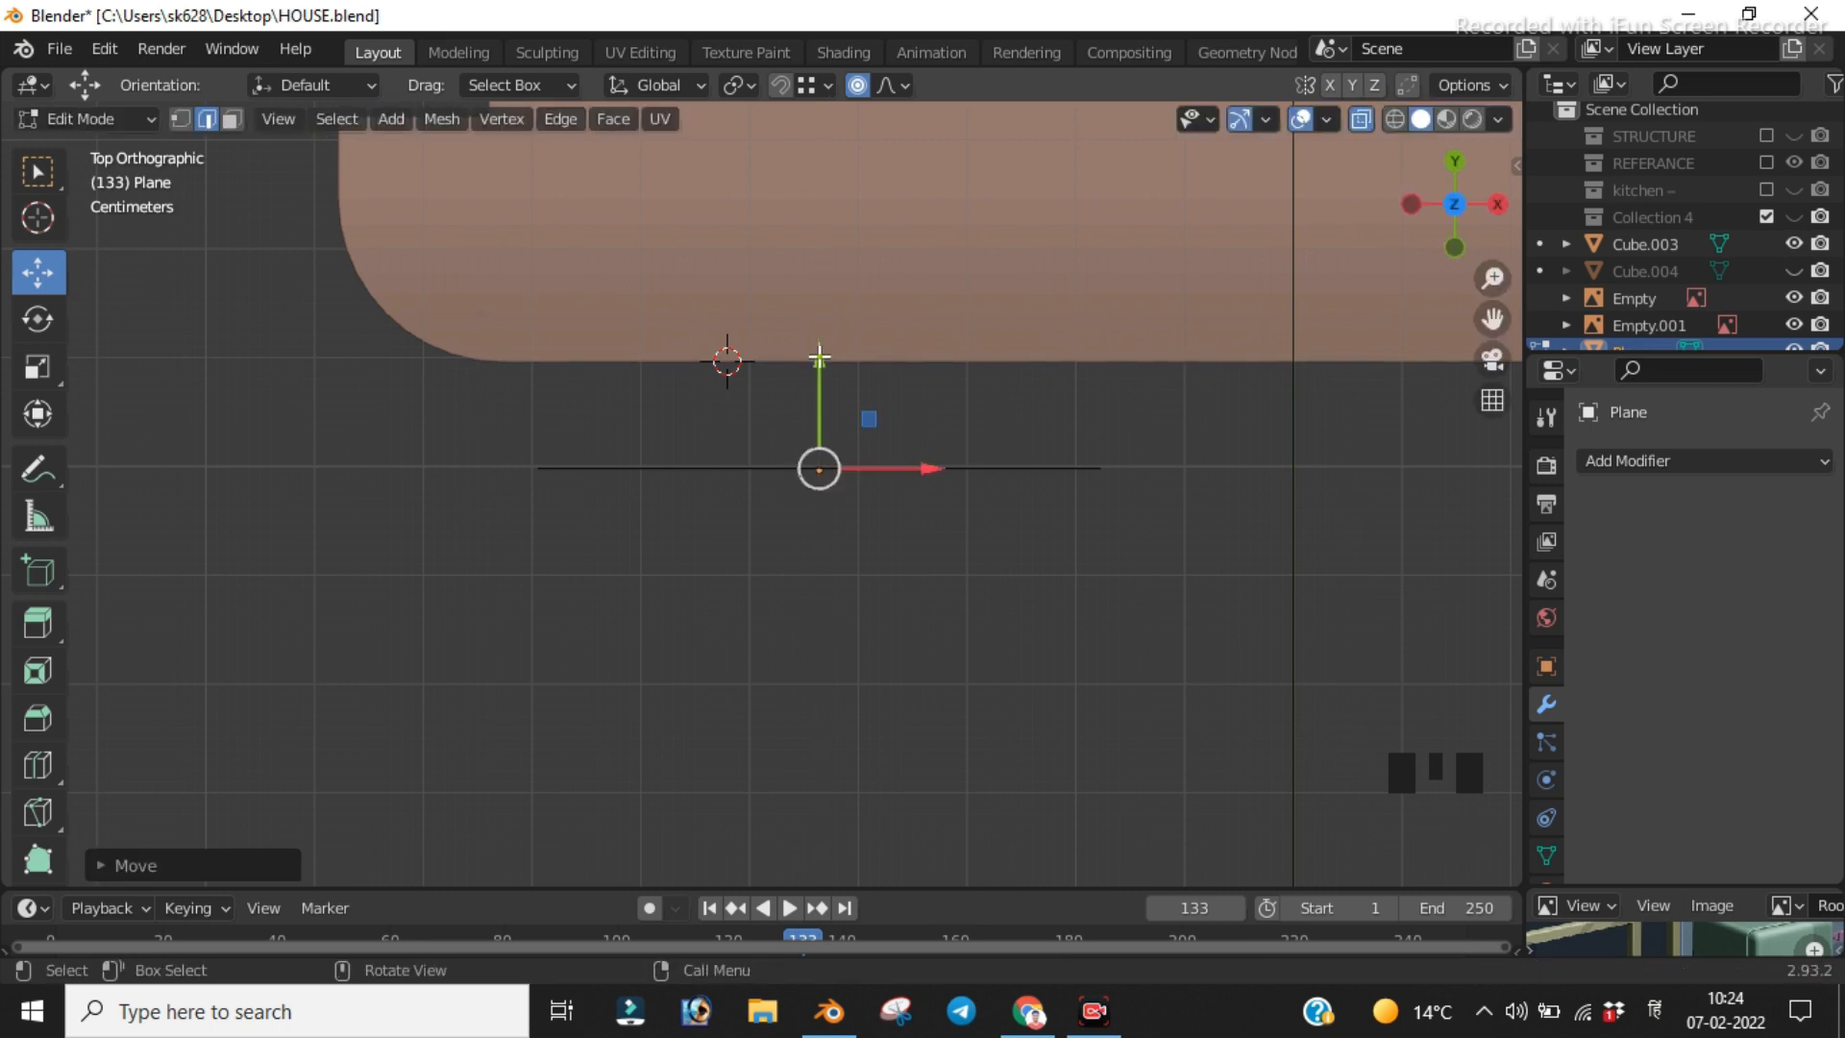
pyautogui.hotkey('alt', 'e')
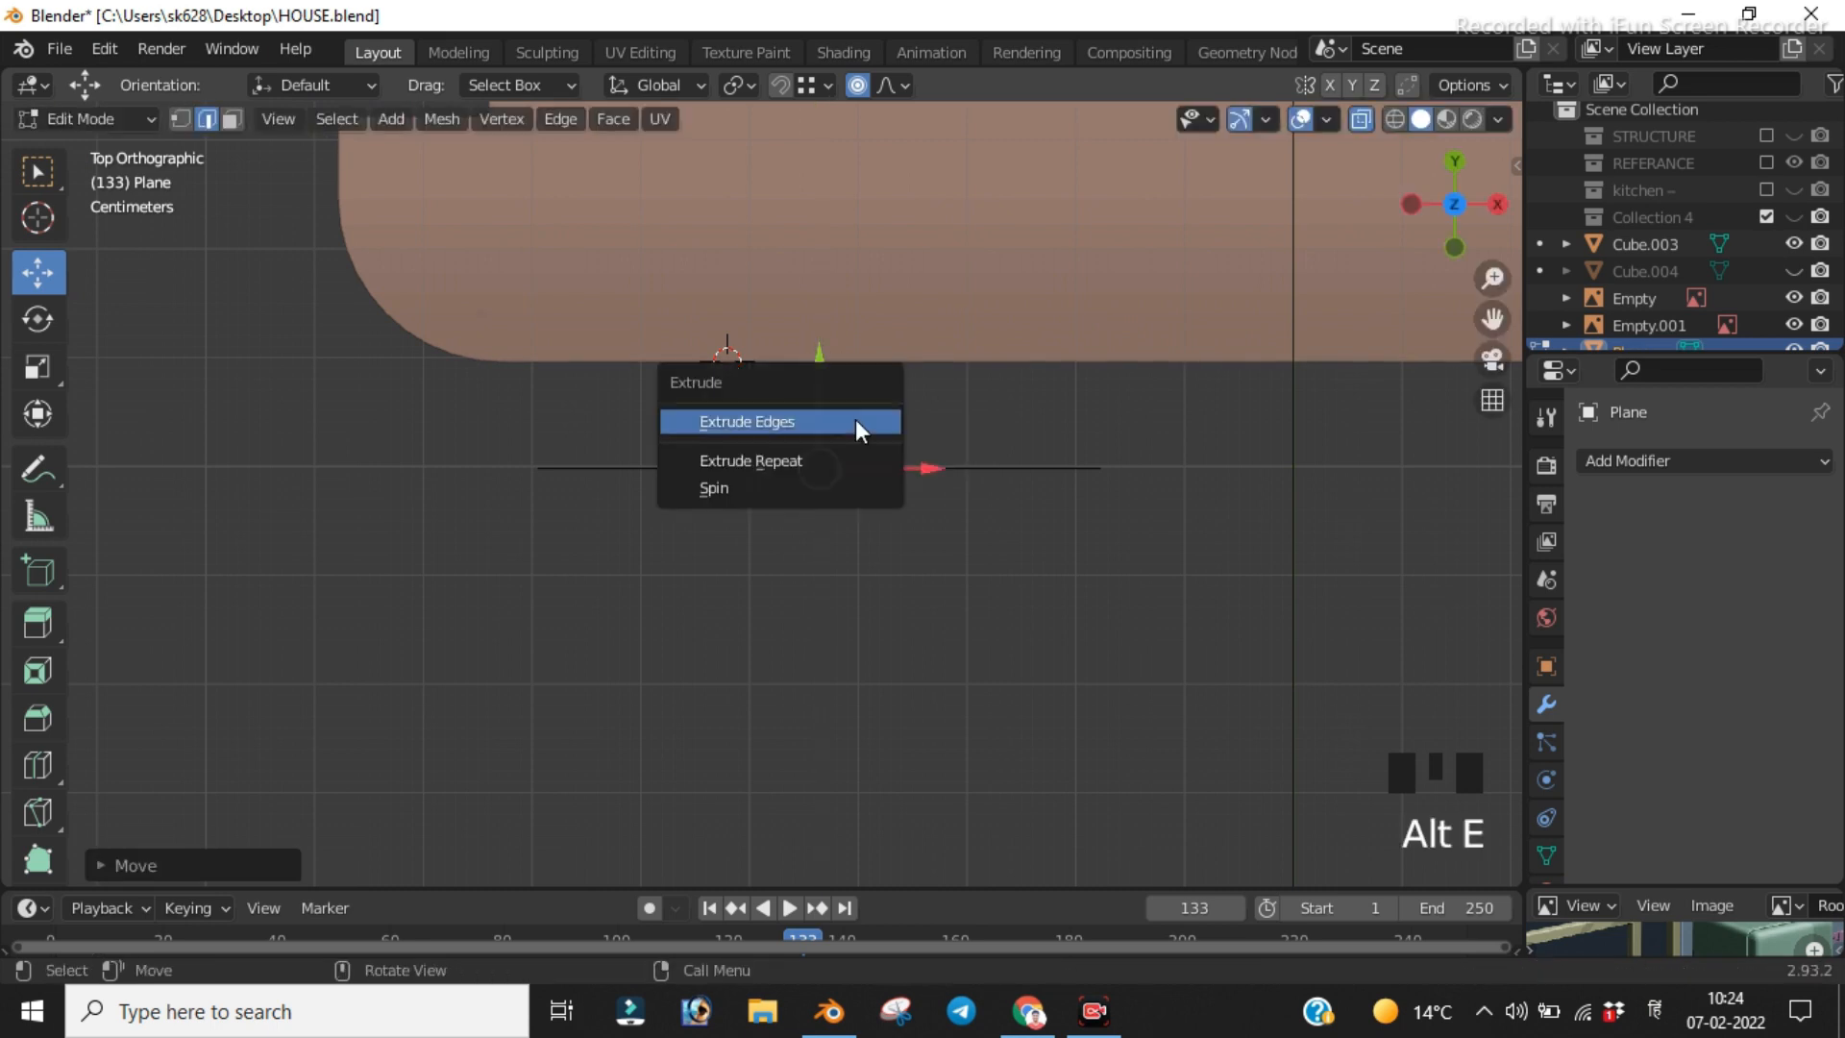
pyautogui.click(740, 421)
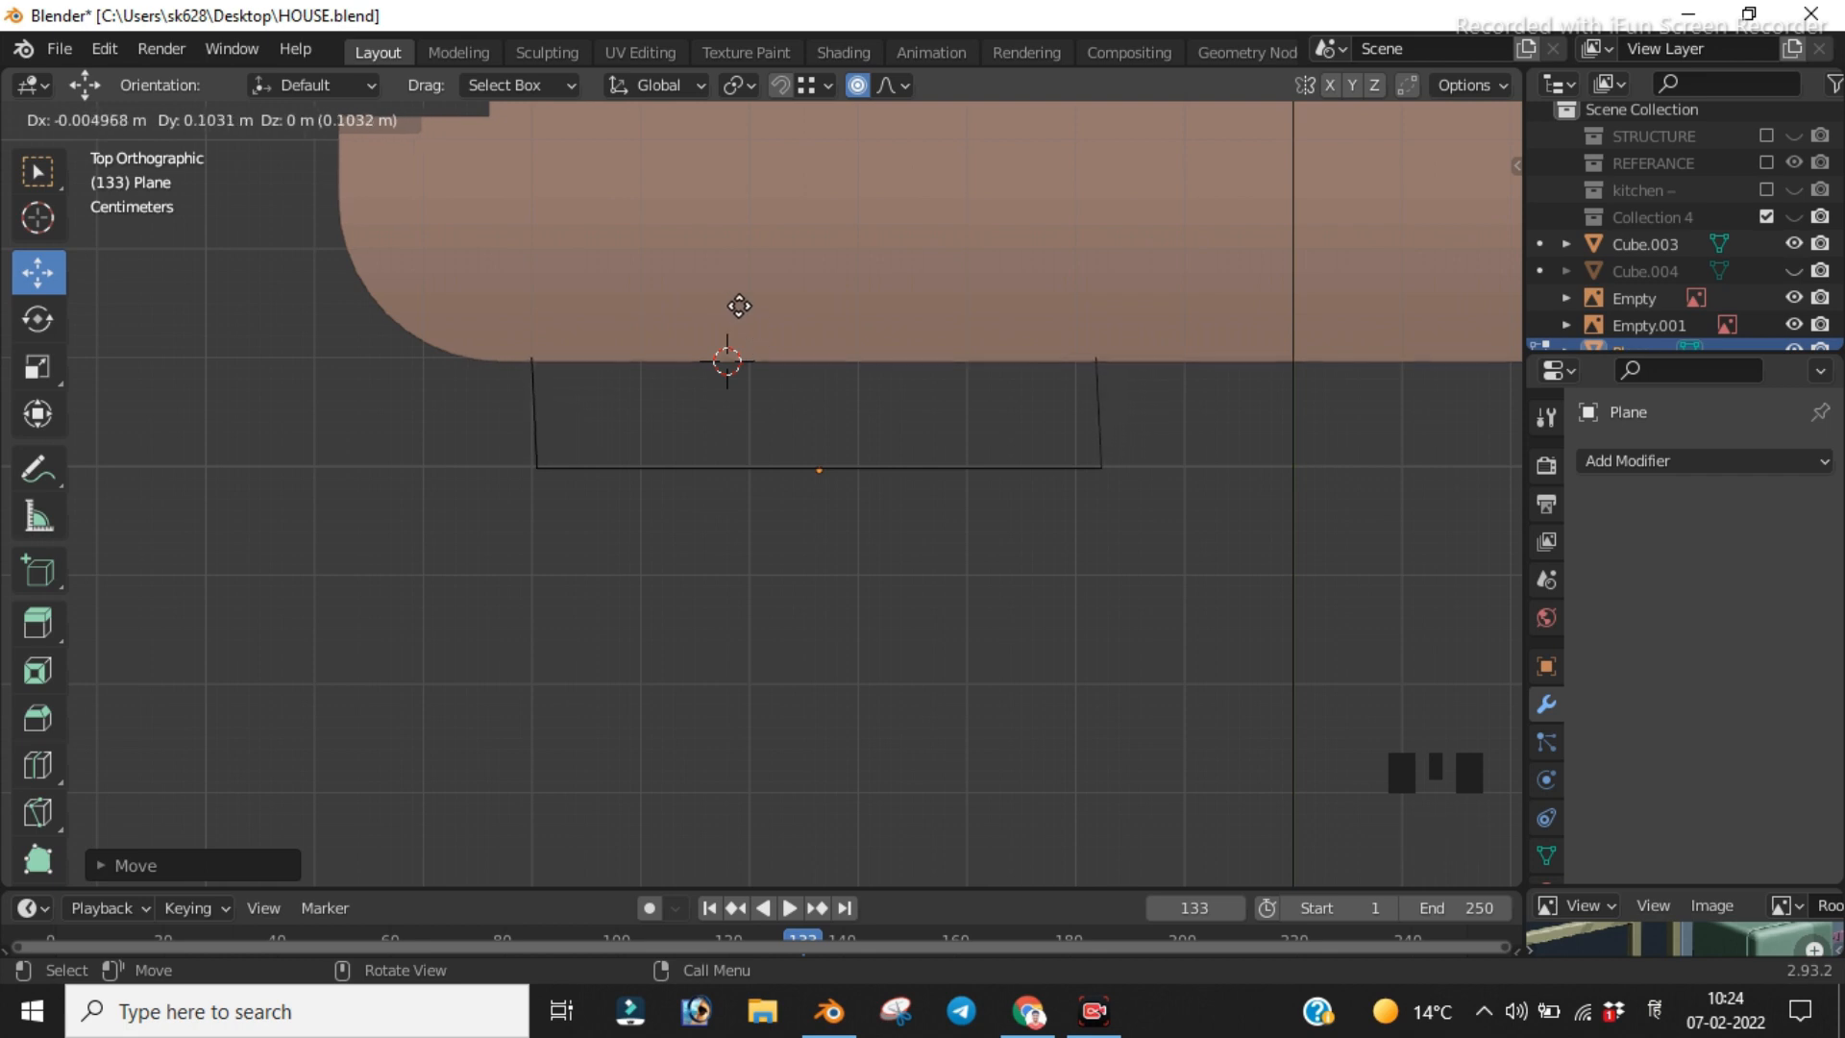
pyautogui.press('y')
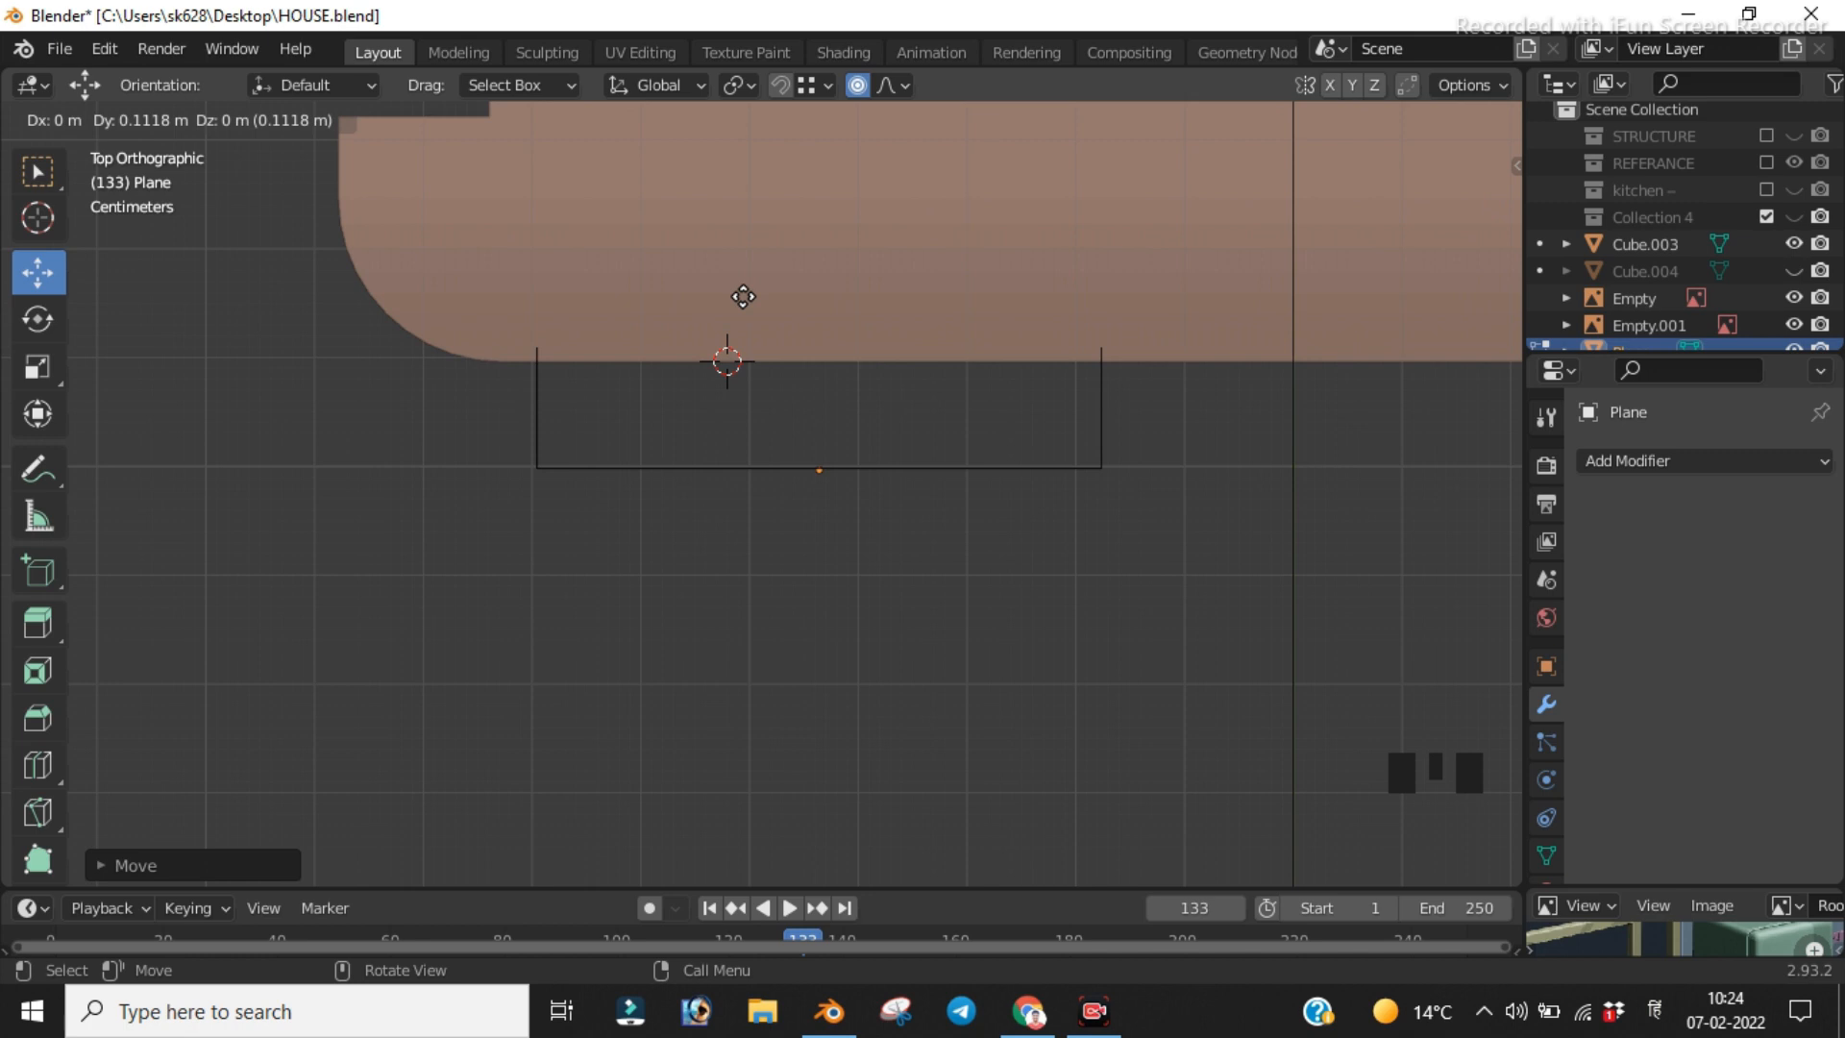
pyautogui.click(748, 307)
# Step: Bevel the two outer corner edges of the handle with 16 segments and a width of about 0.7 m
pyautogui.scroll(3, 1025, 402)
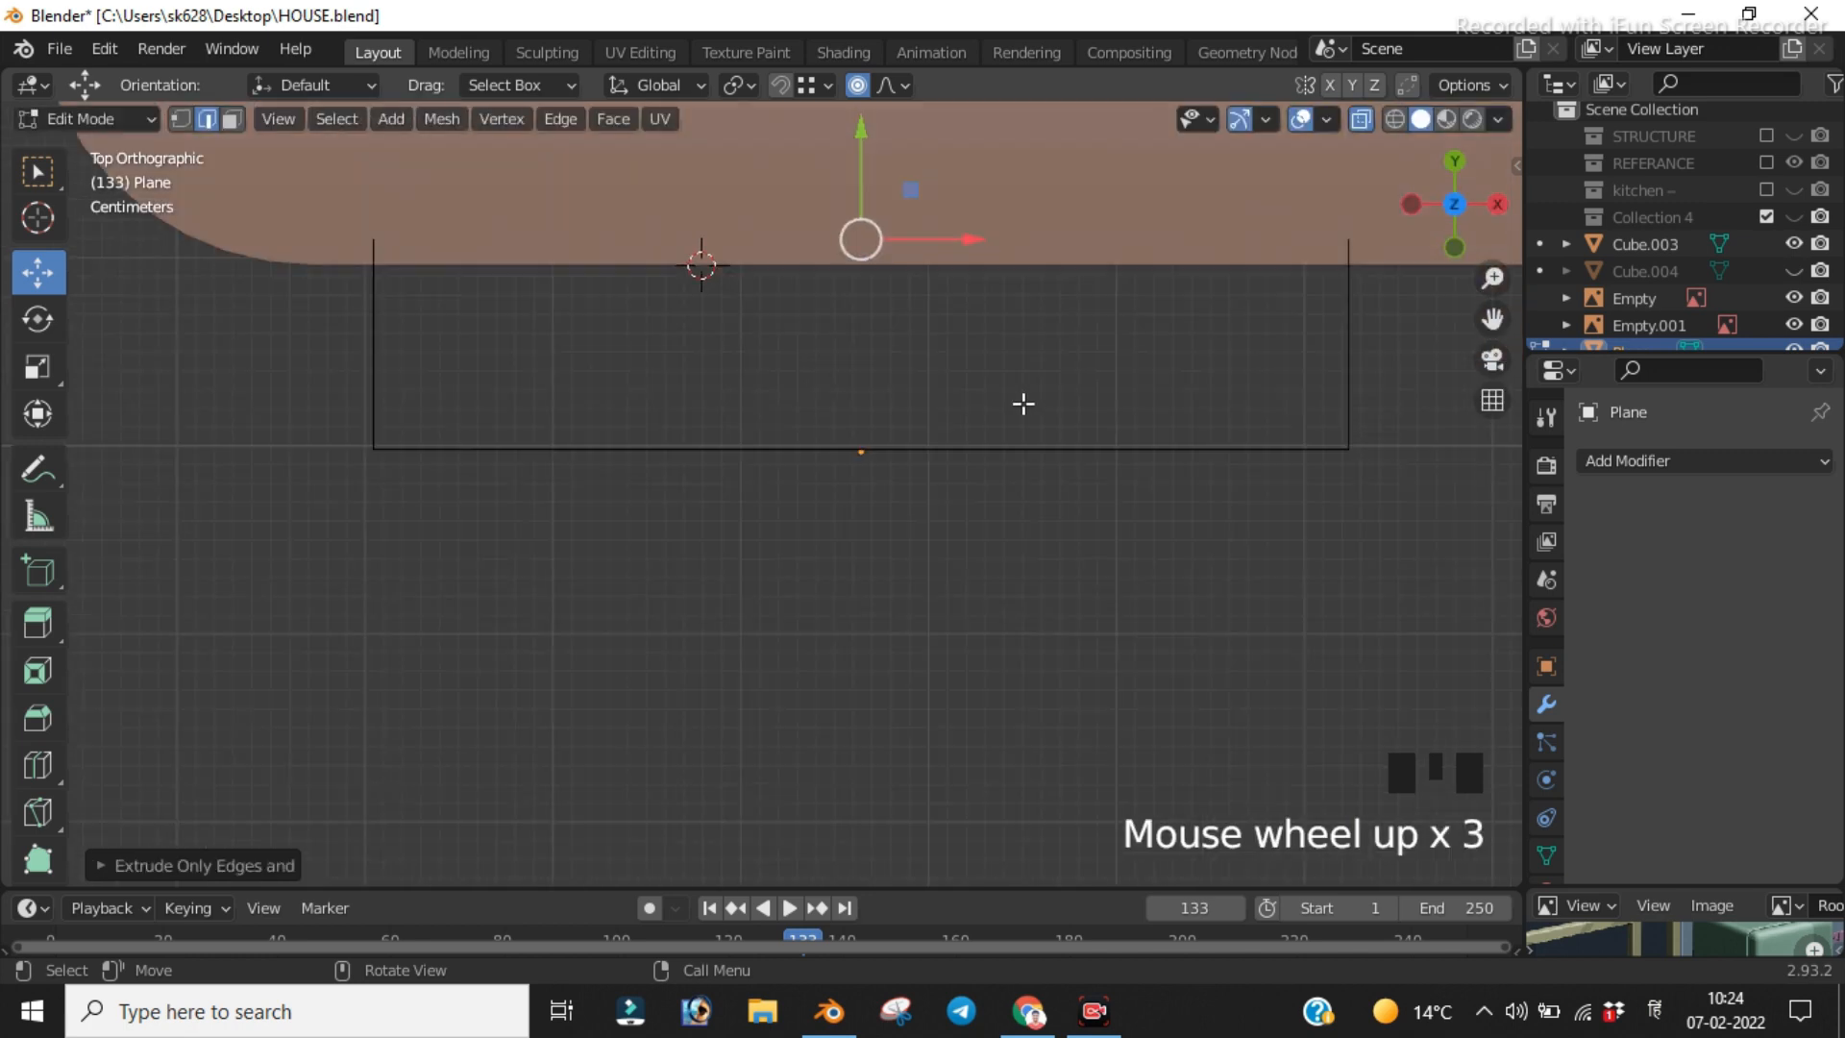
pyautogui.moveTo(504, 542); pyautogui.dragTo(412, 384, button='middle')
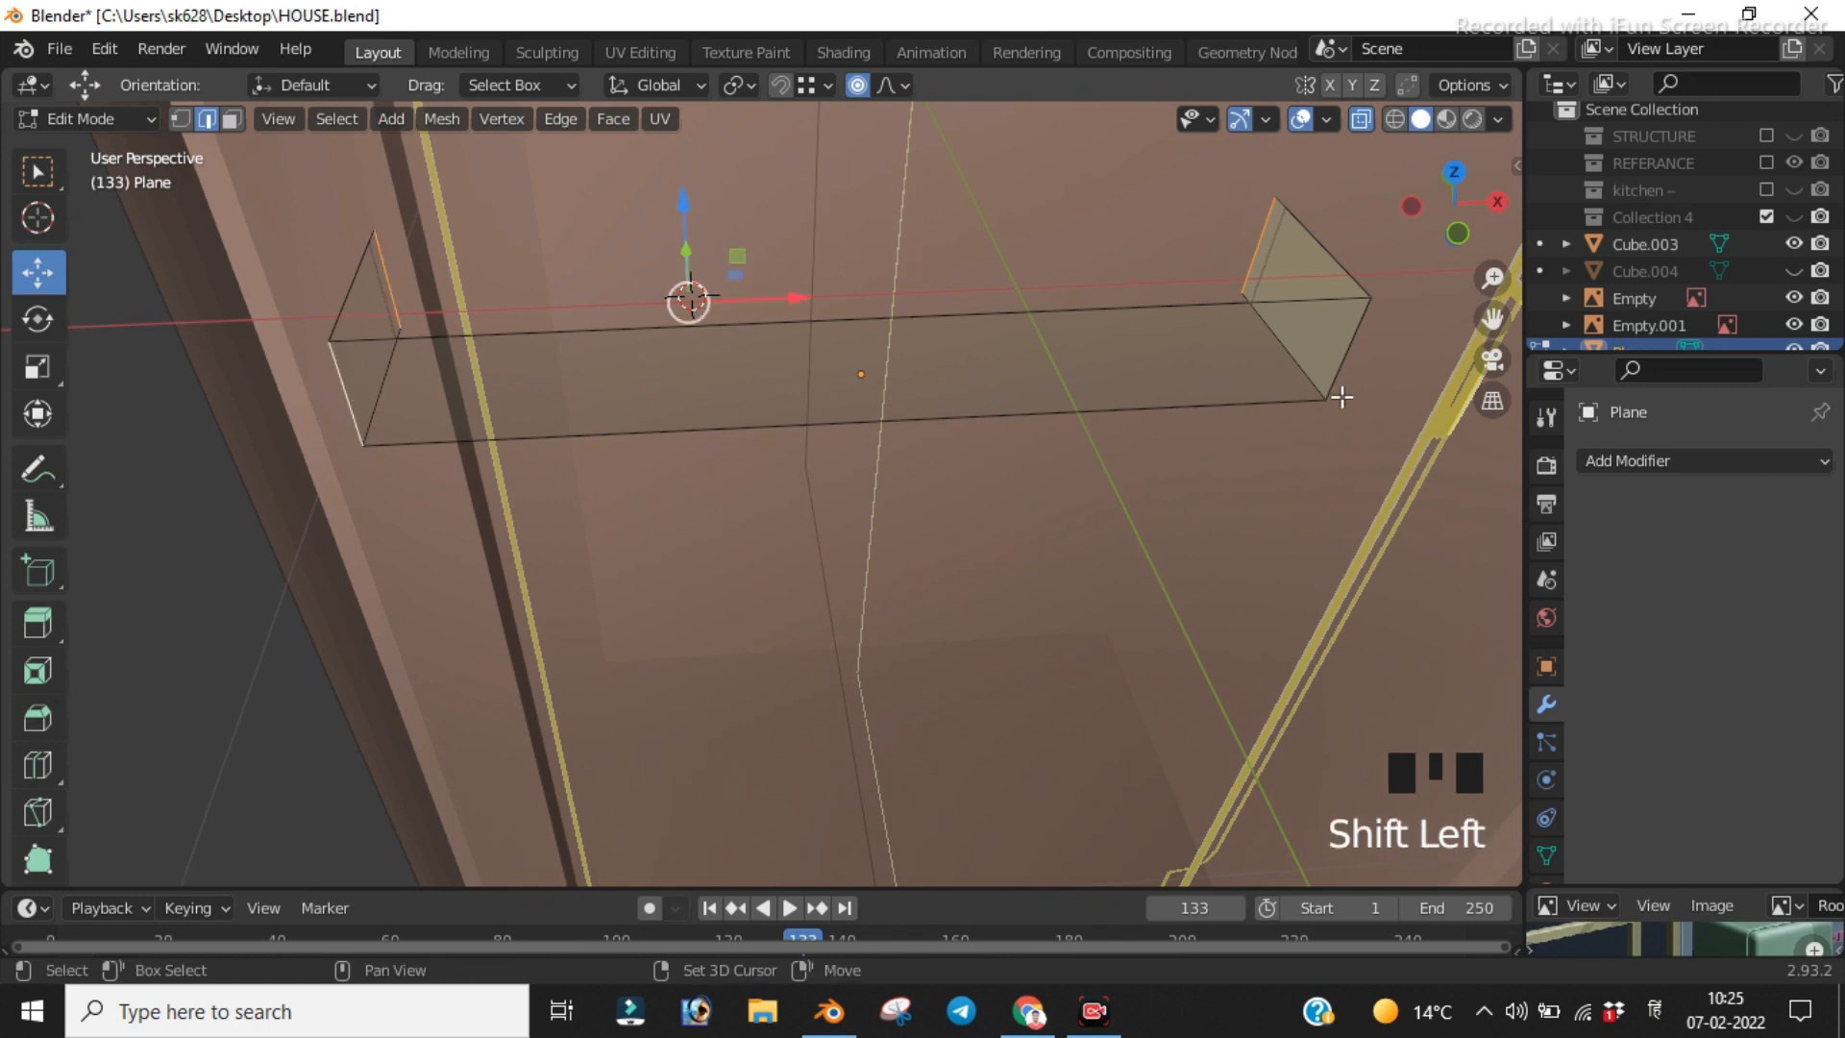
pyautogui.keyDown('shift'); pyautogui.click(1341, 354); pyautogui.keyUp('shift')
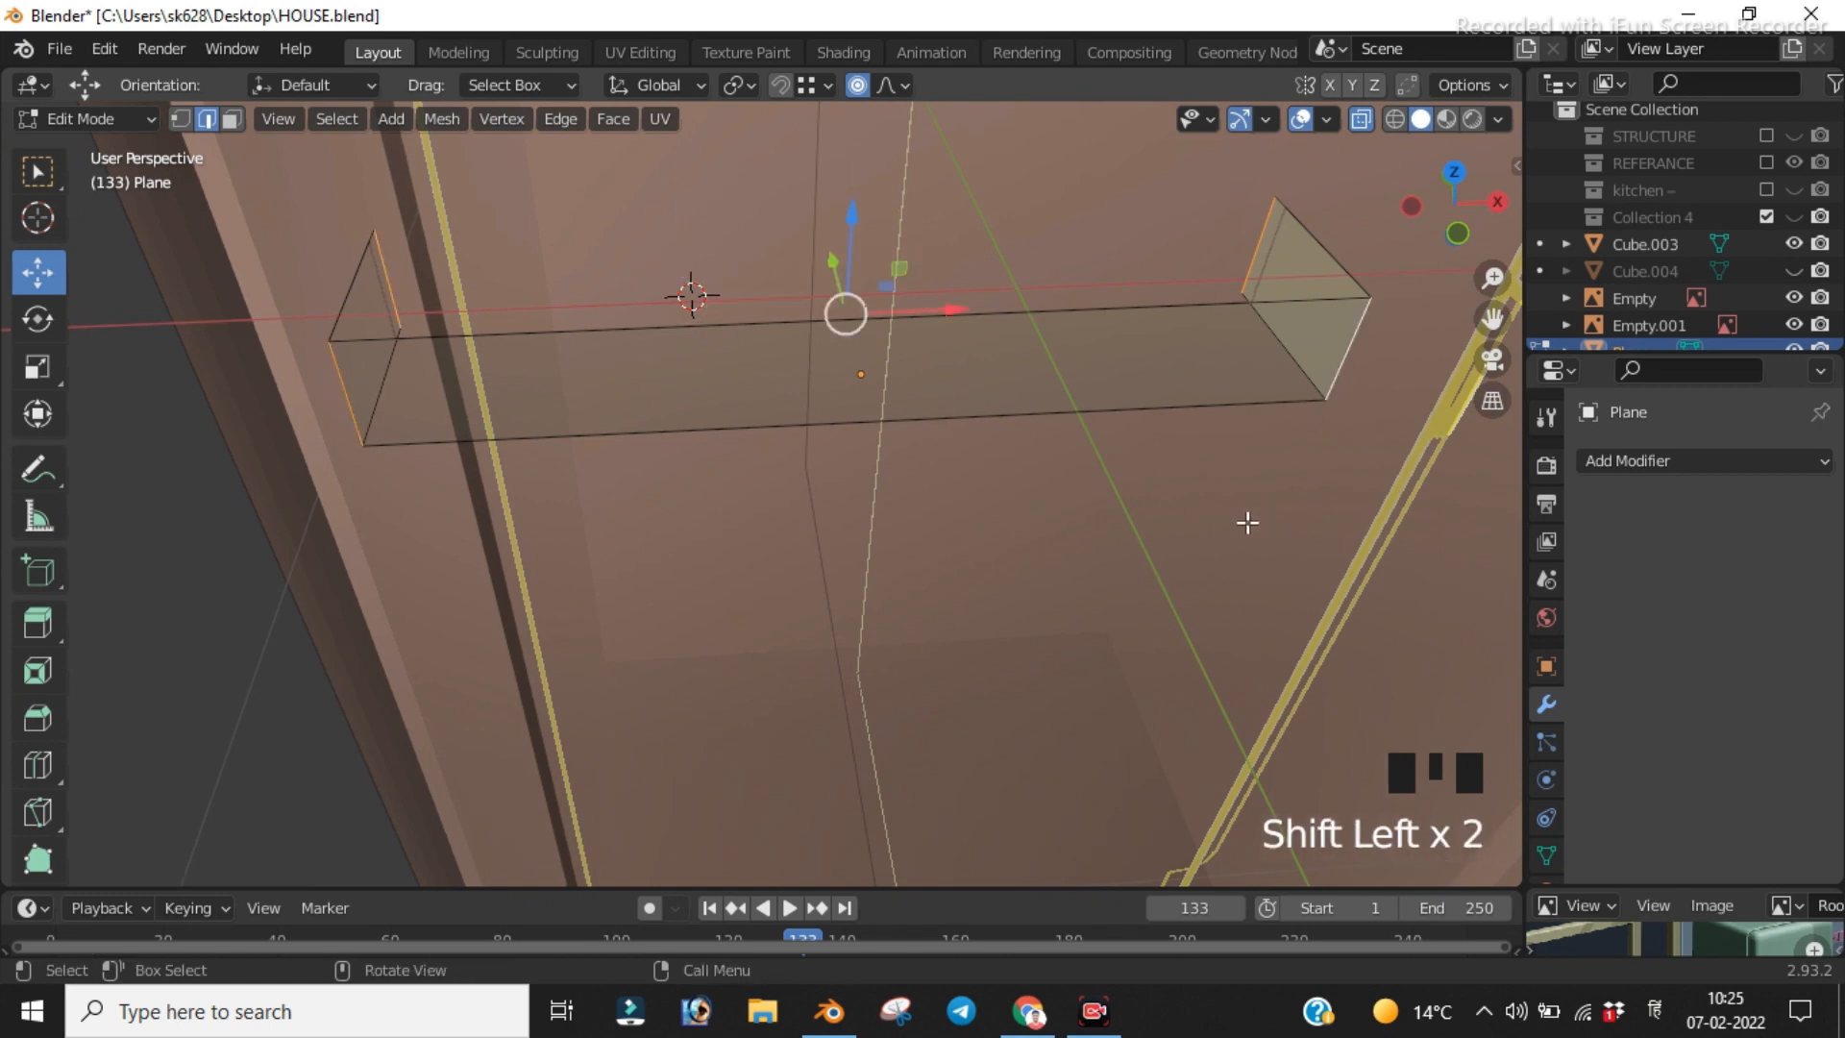
pyautogui.click(334, 441)
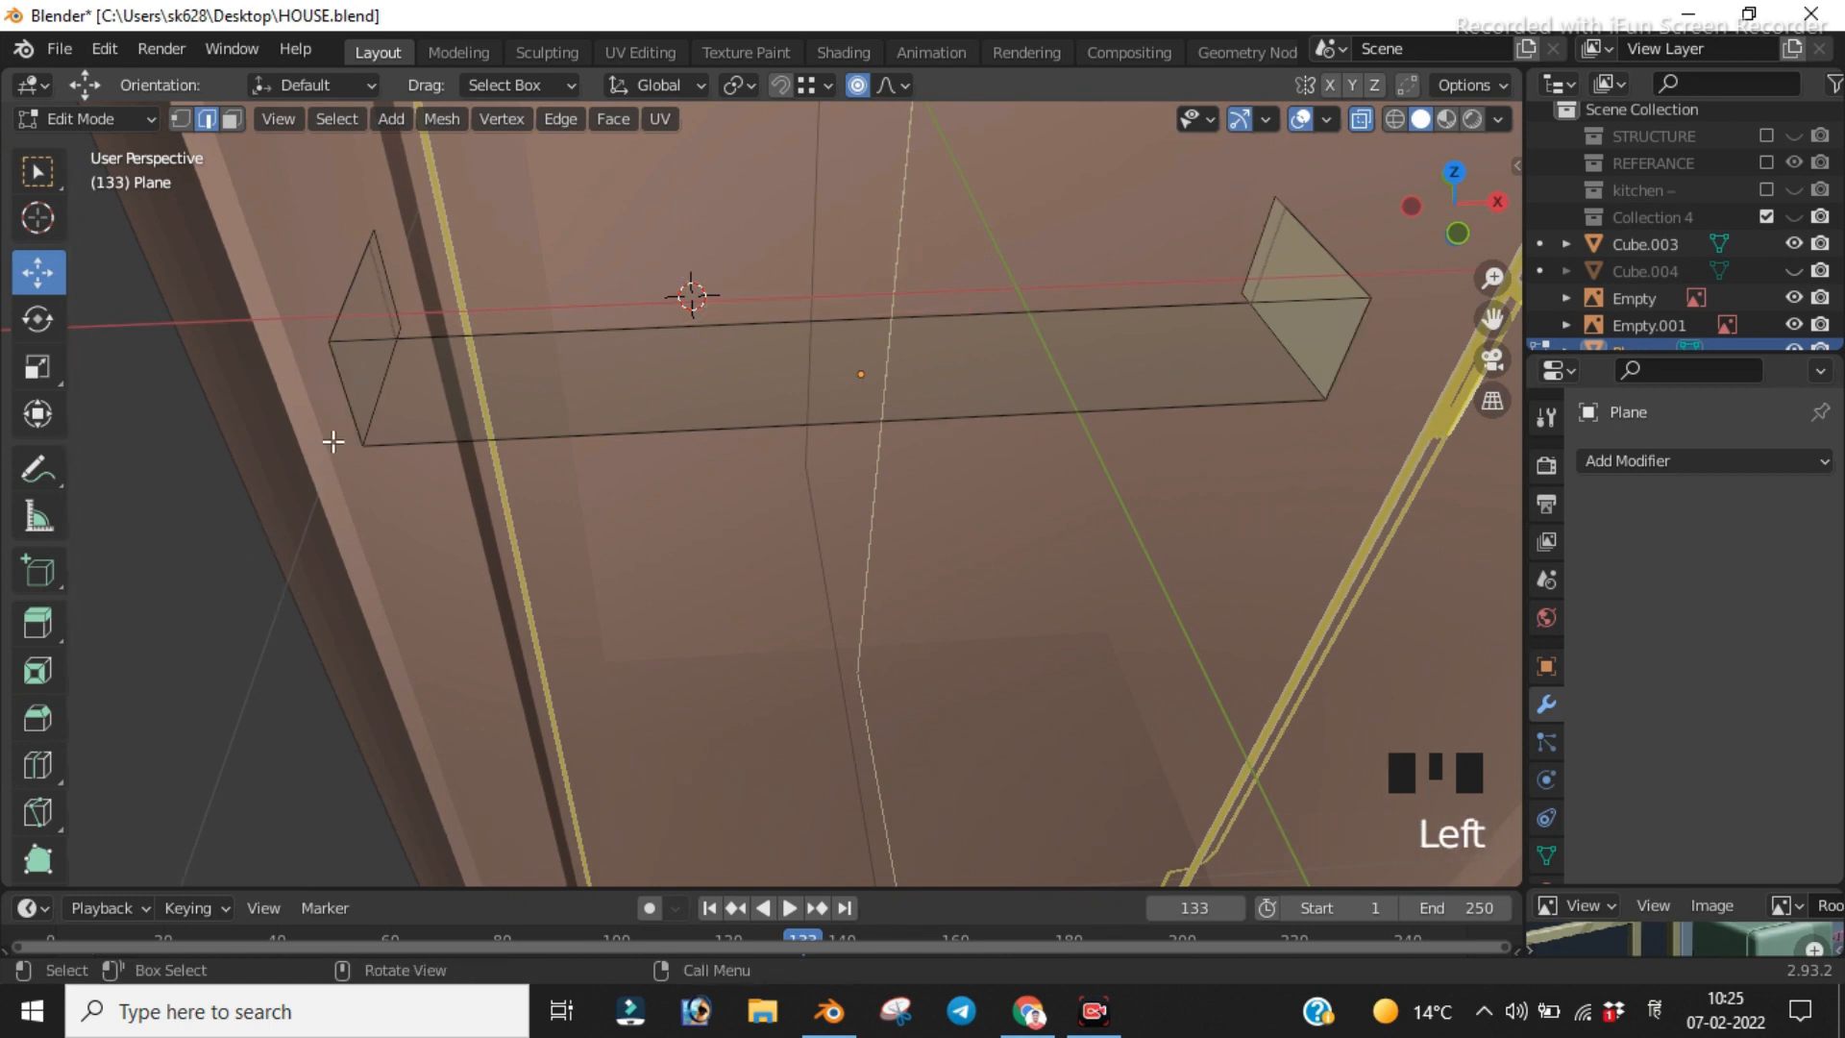
pyautogui.keyDown('shift'); pyautogui.click(338, 379); pyautogui.keyUp('shift')
pyautogui.keyDown('shift'); pyautogui.click(1347, 355); pyautogui.keyUp('shift')
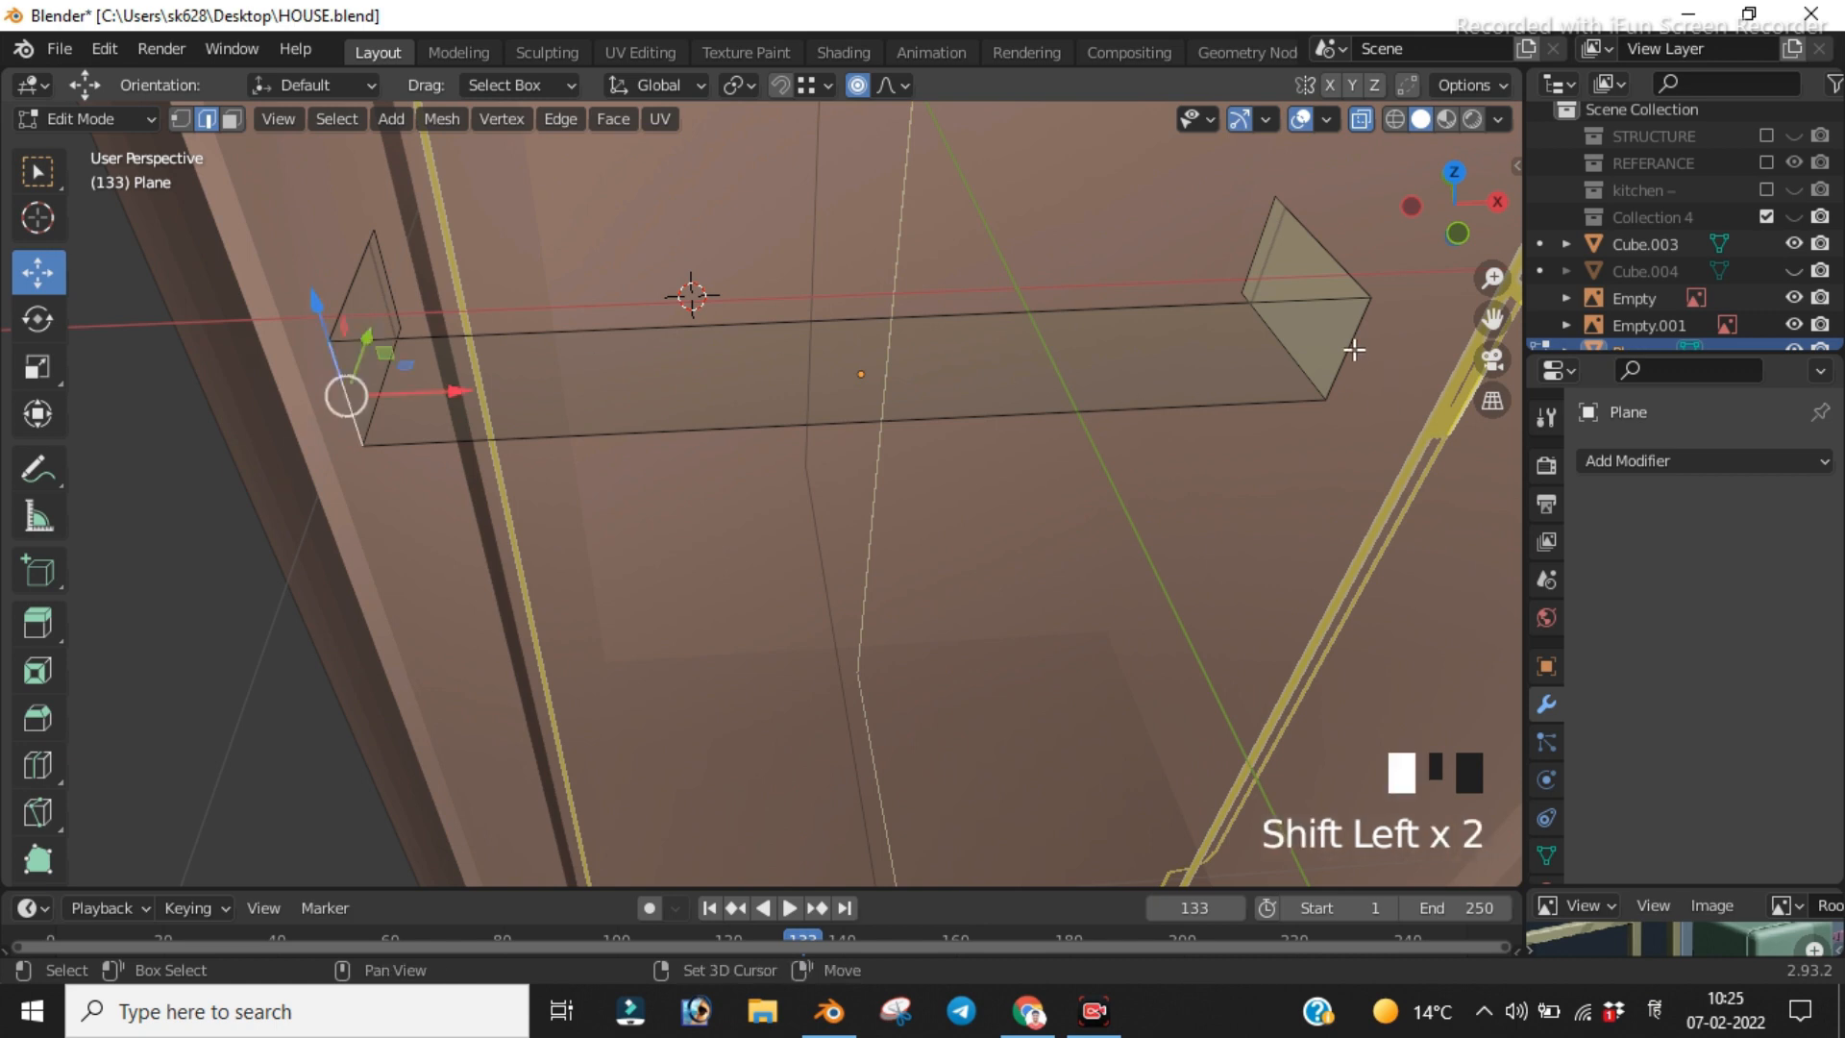
pyautogui.press('KP_7')
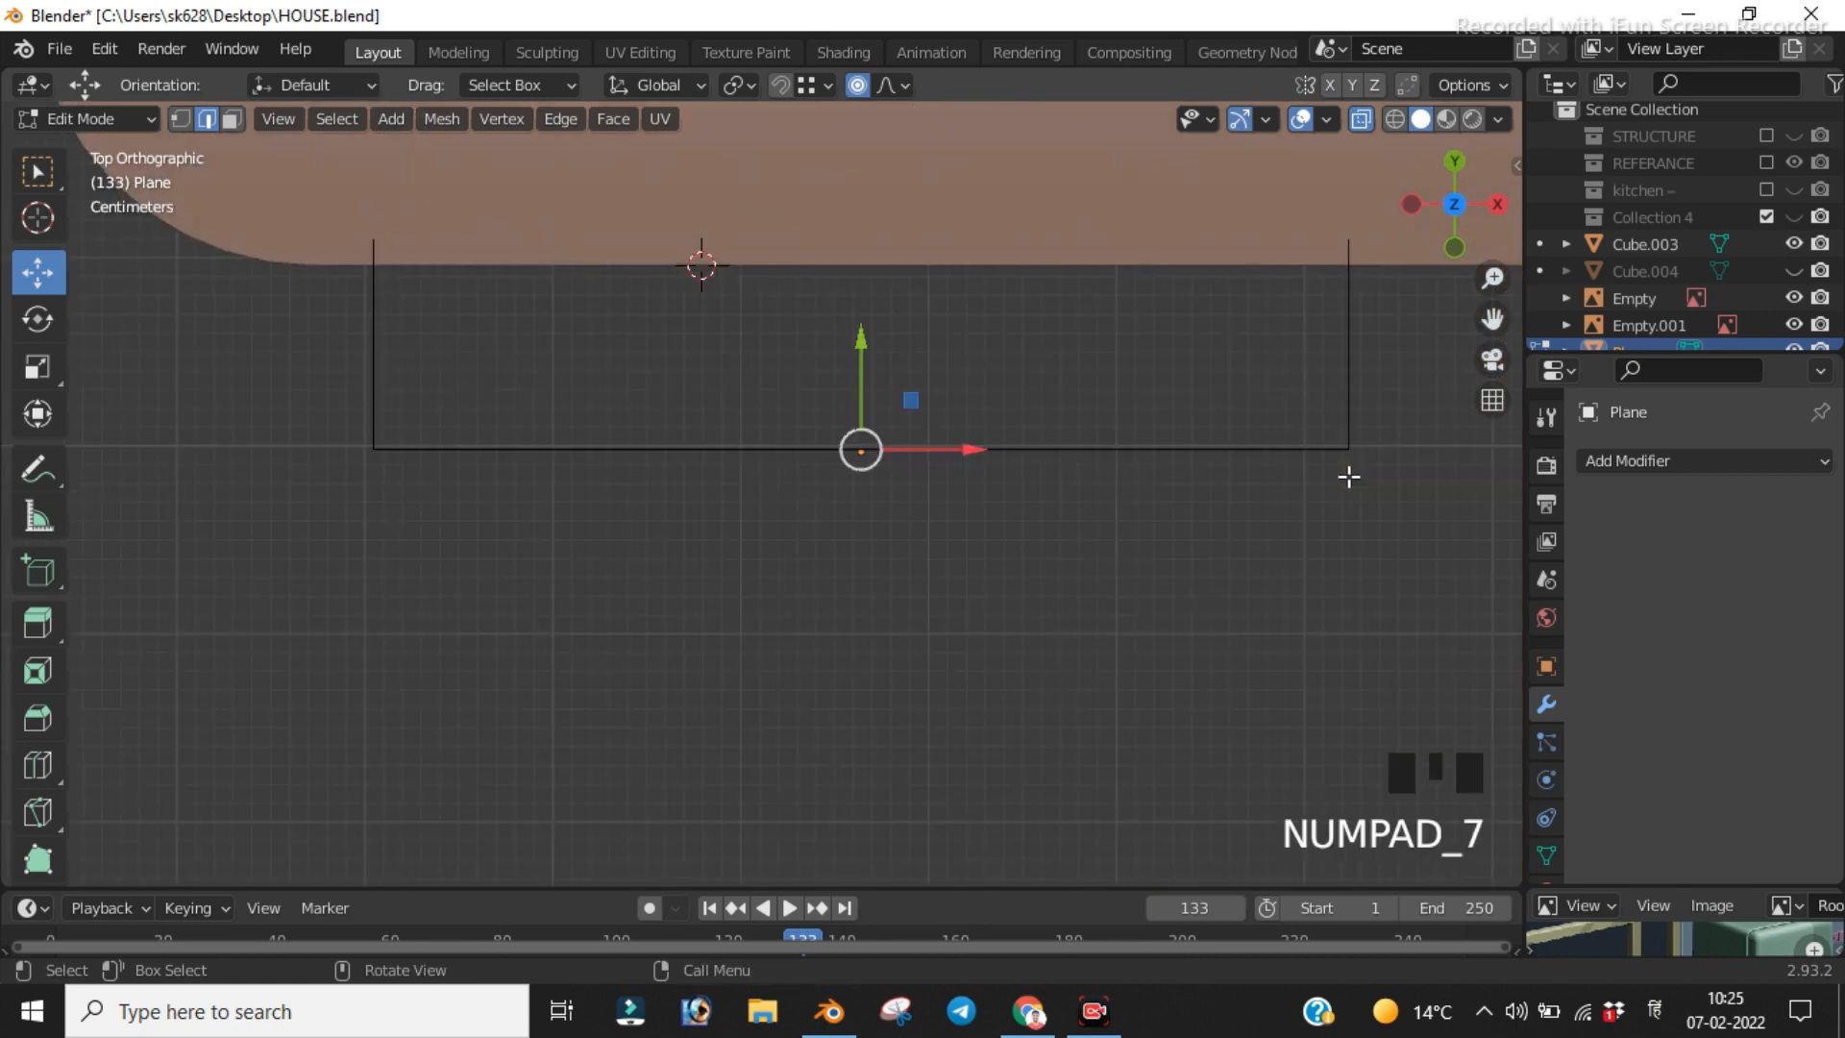
pyautogui.hotkey('ctrl', 'b')
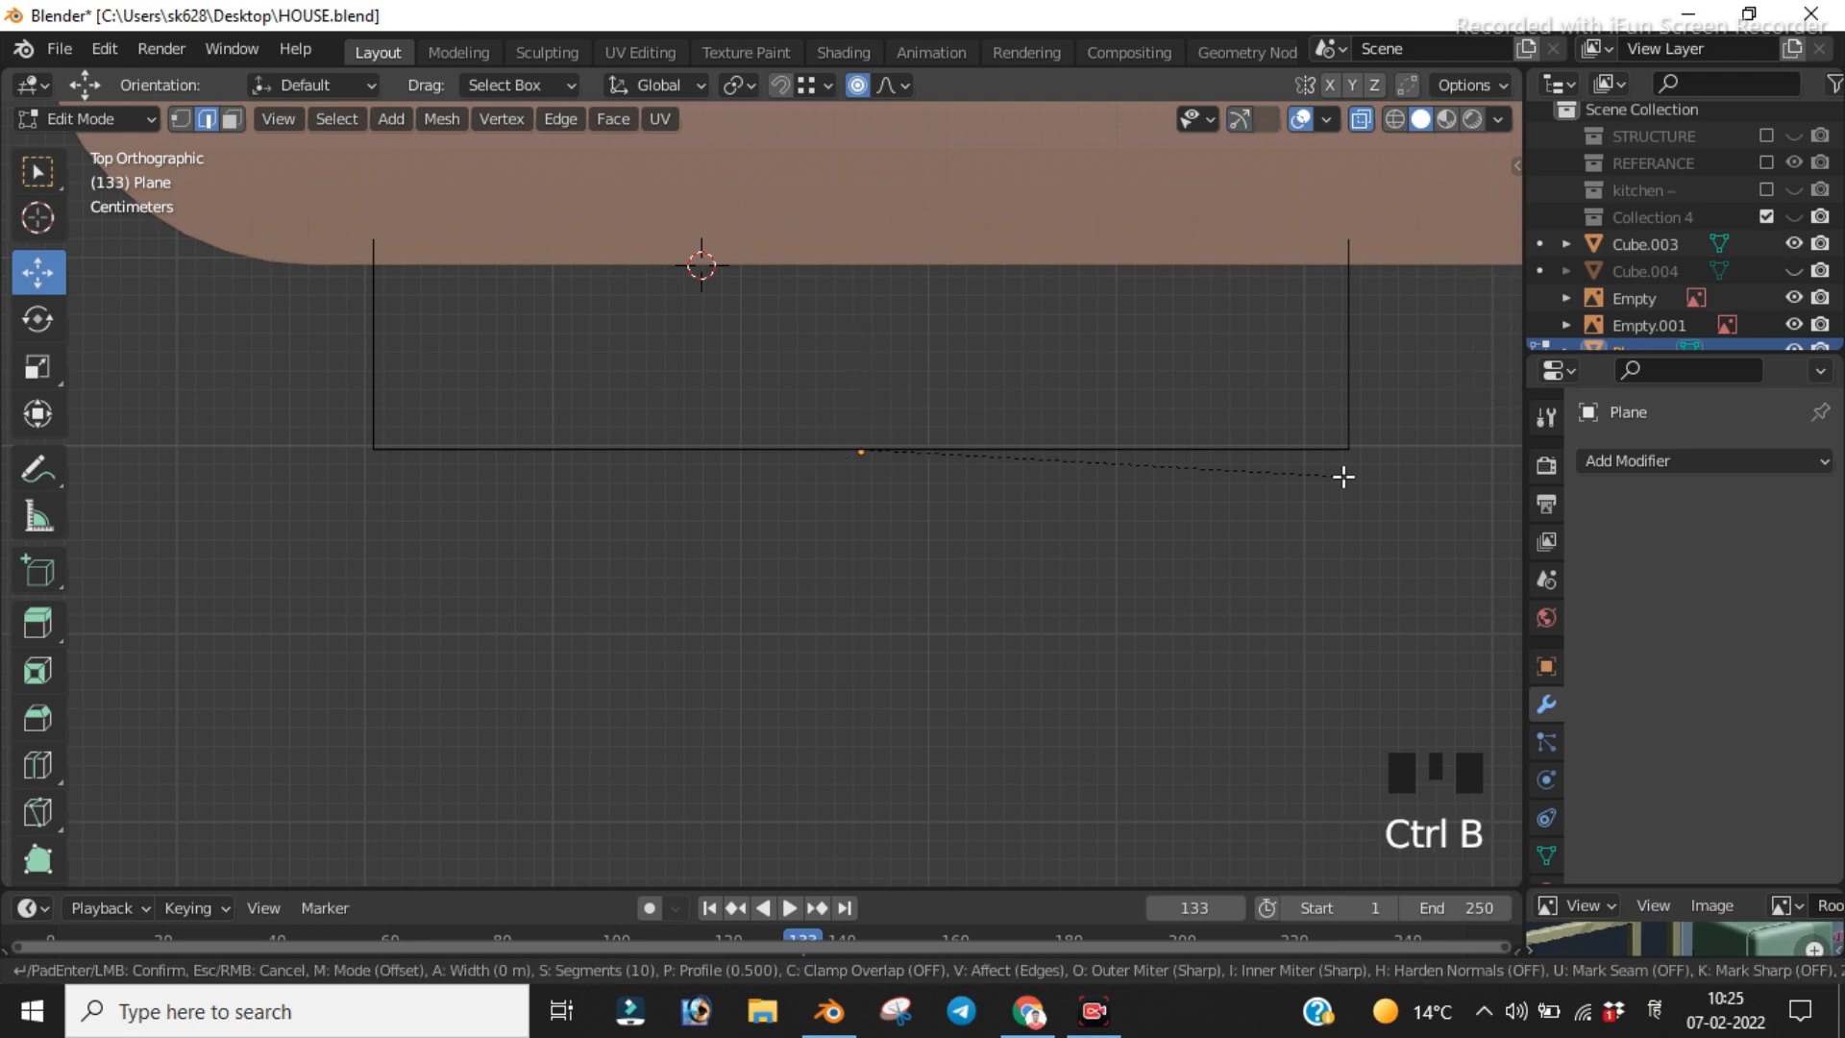
pyautogui.scroll(2, 1490, 524)
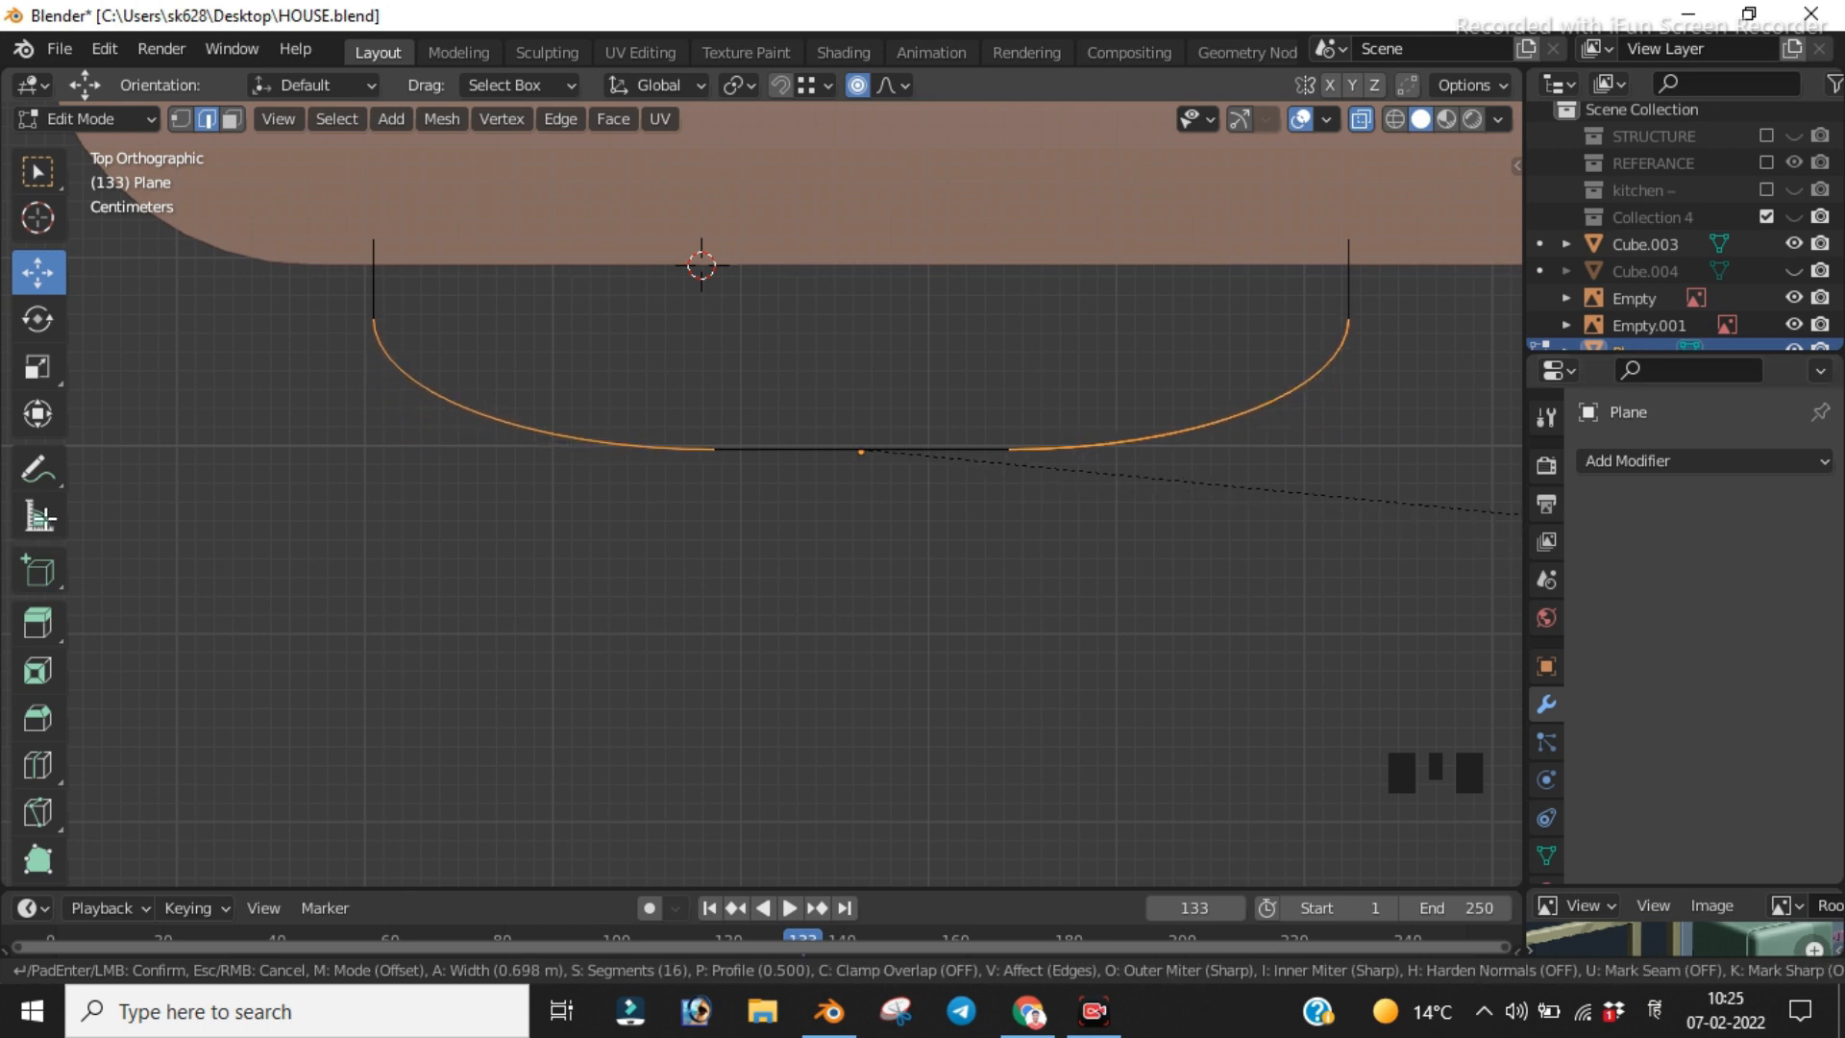
pyautogui.click(25, 540)
pyautogui.scroll(-1, 470, 535)
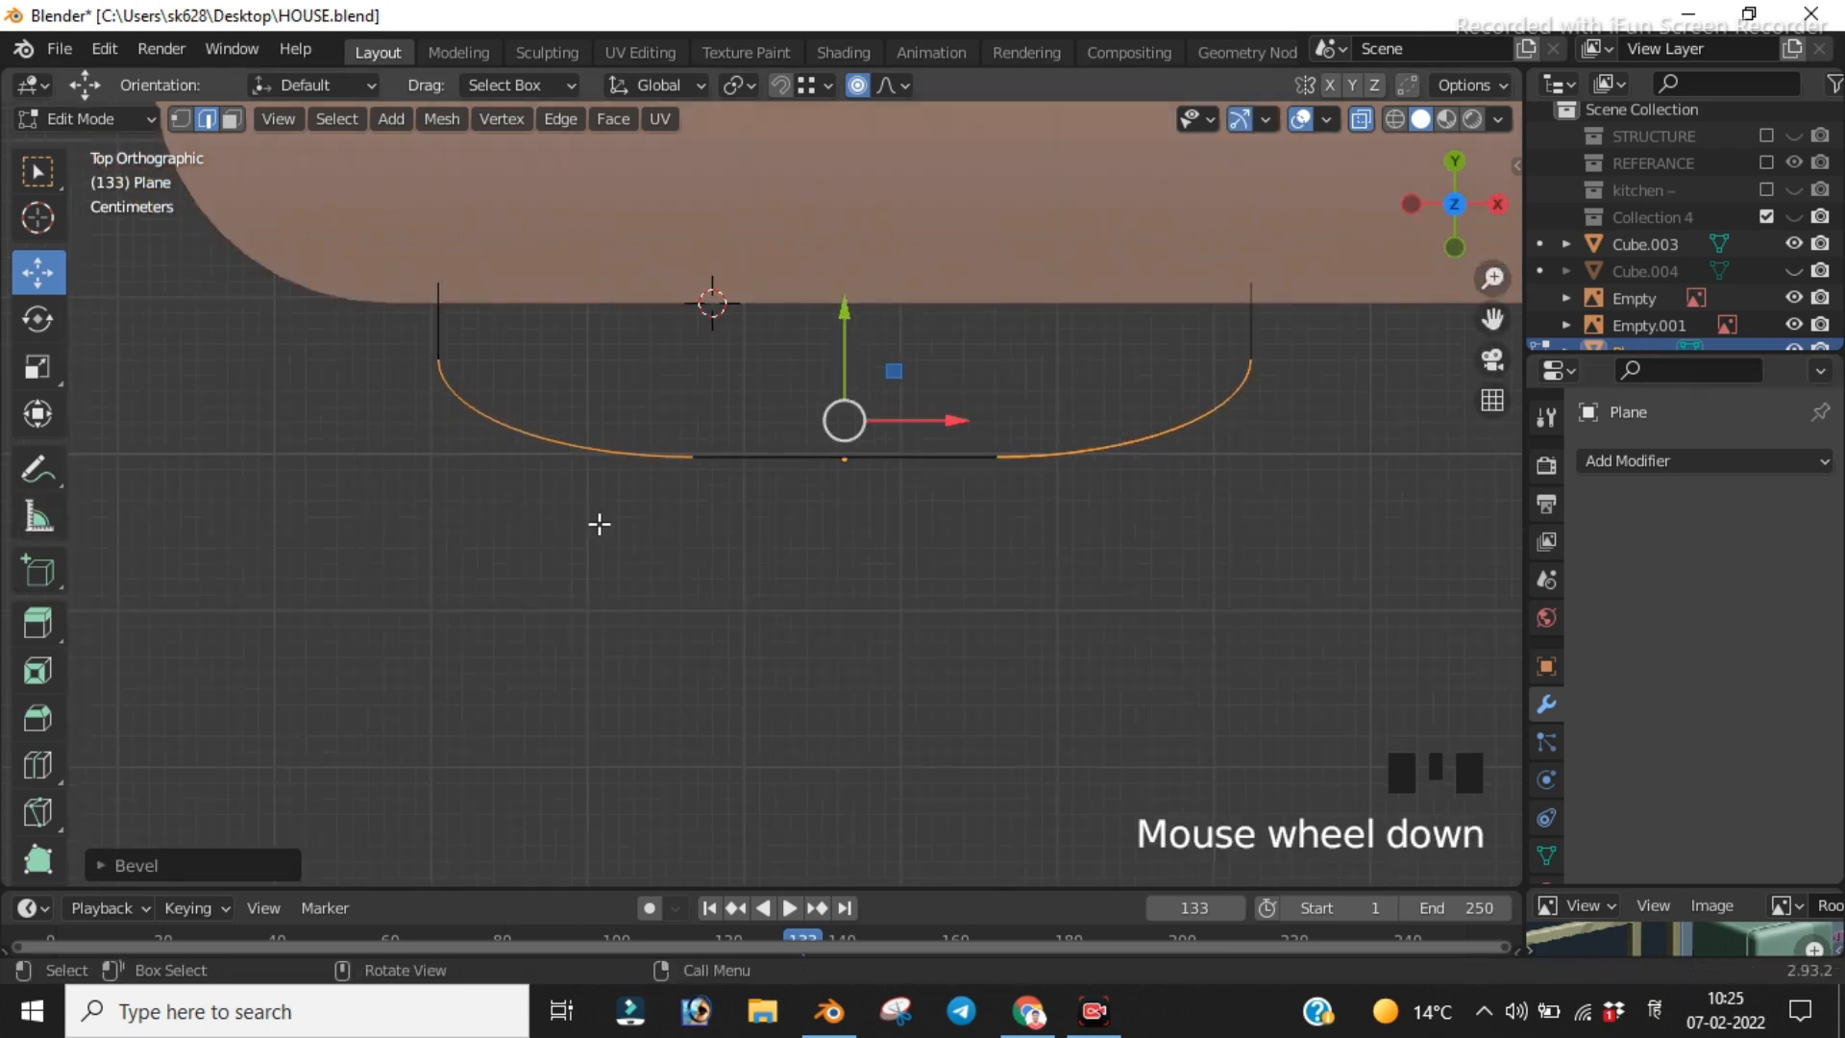
# Step: Deselect the bevelled edges, return to Object Mode and turn off X-ray display
pyautogui.moveTo(754, 595); pyautogui.dragTo(749, 490, button='middle')
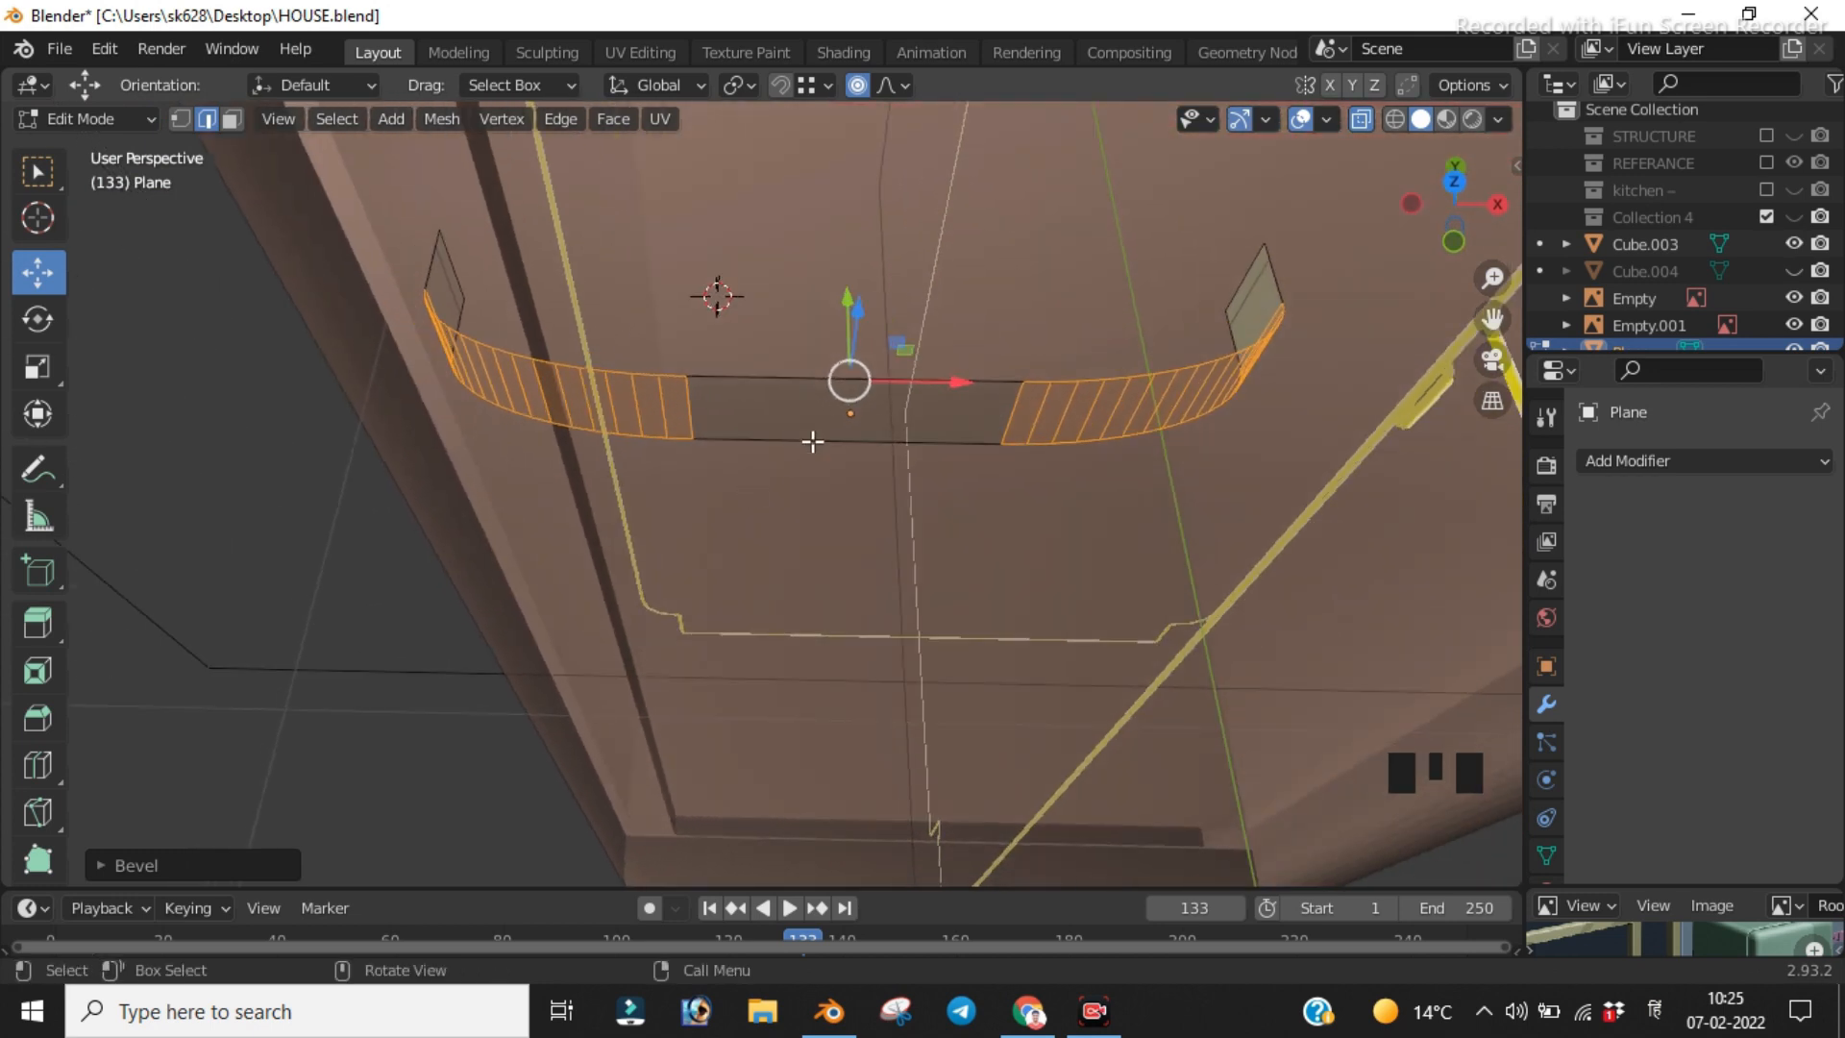
pyautogui.scroll(-3, 274, 659)
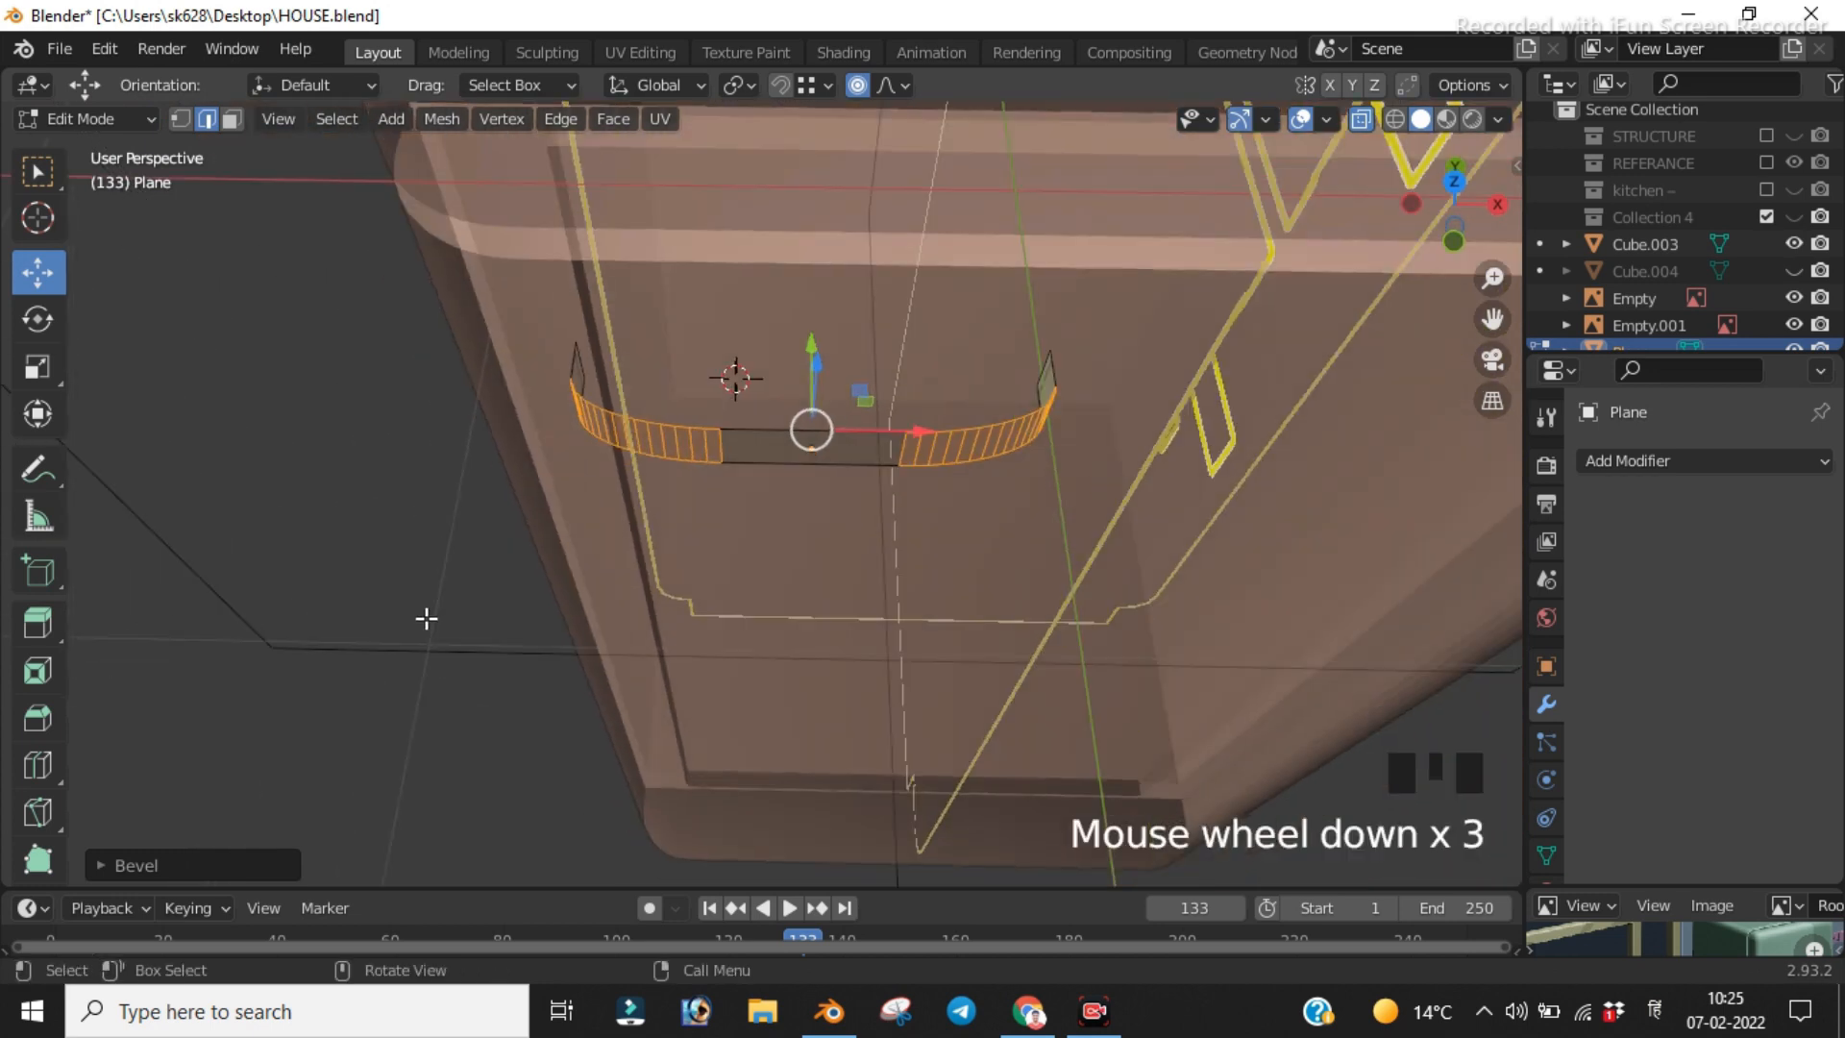
pyautogui.click(260, 650)
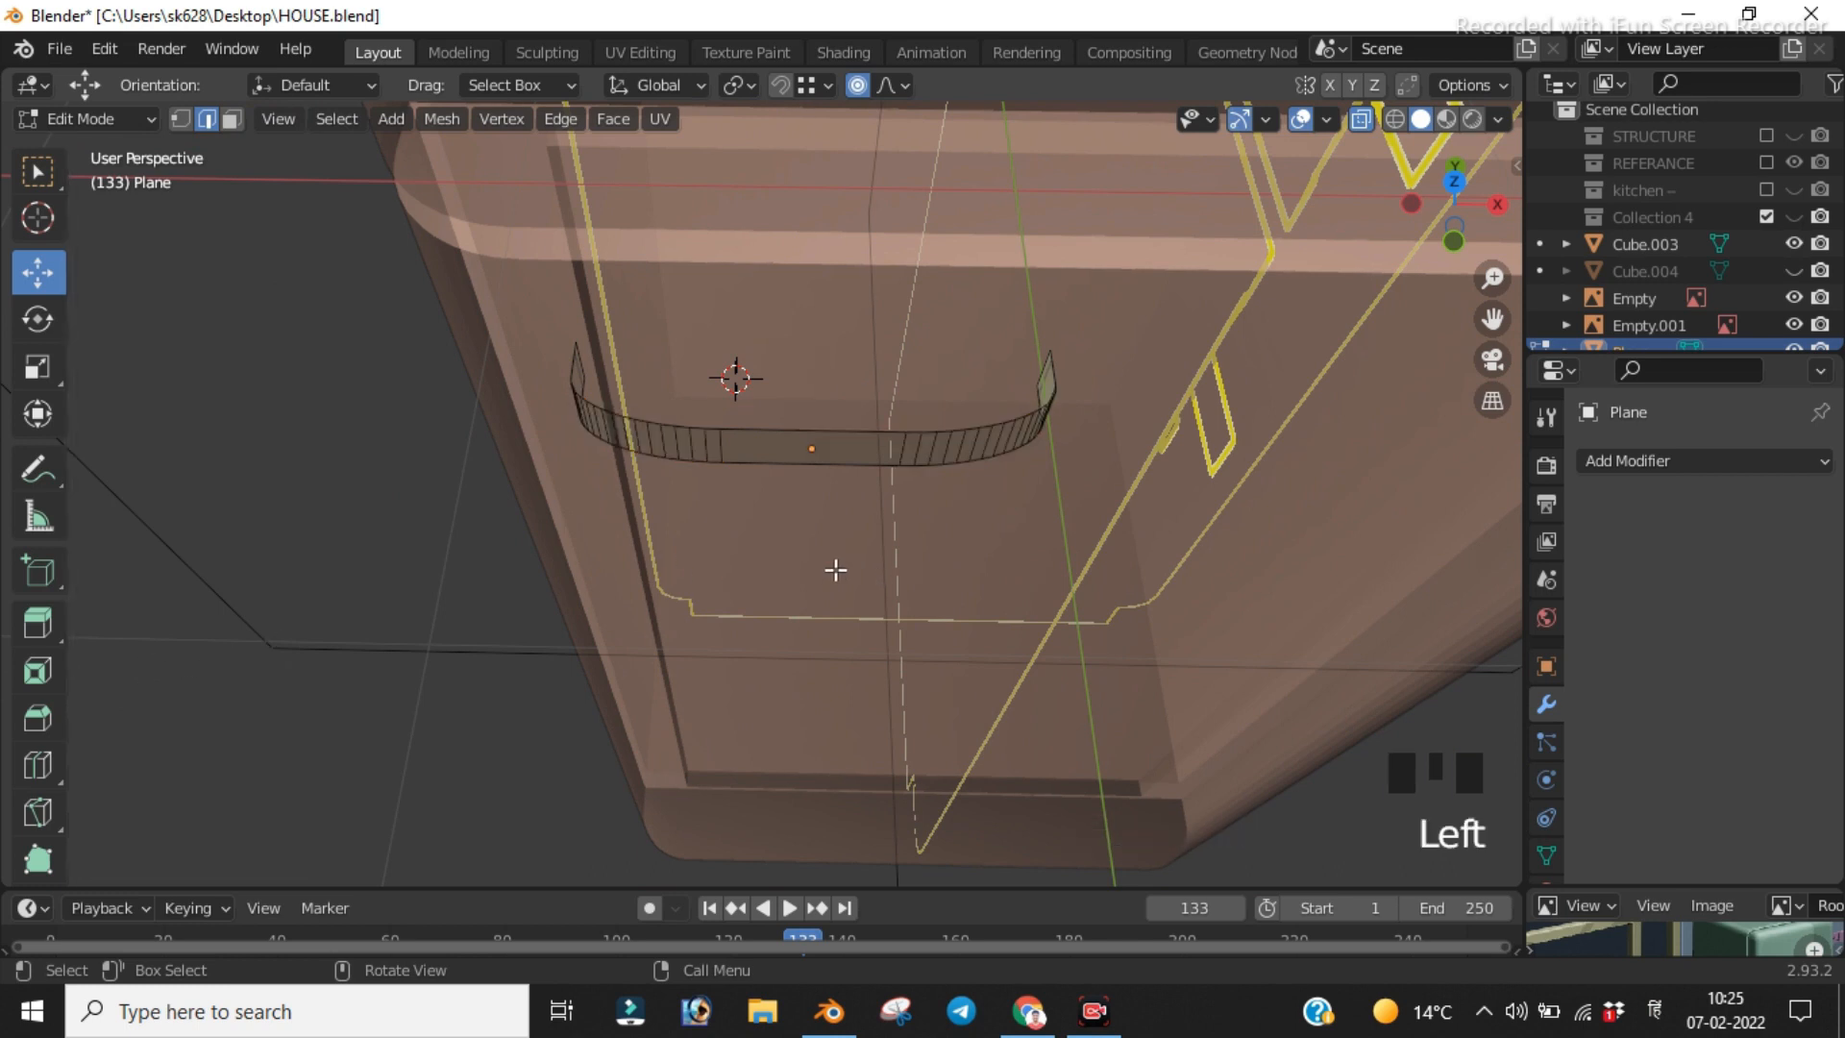
pyautogui.moveTo(808, 600); pyautogui.dragTo(940, 455, button='middle')
pyautogui.press('Tab')
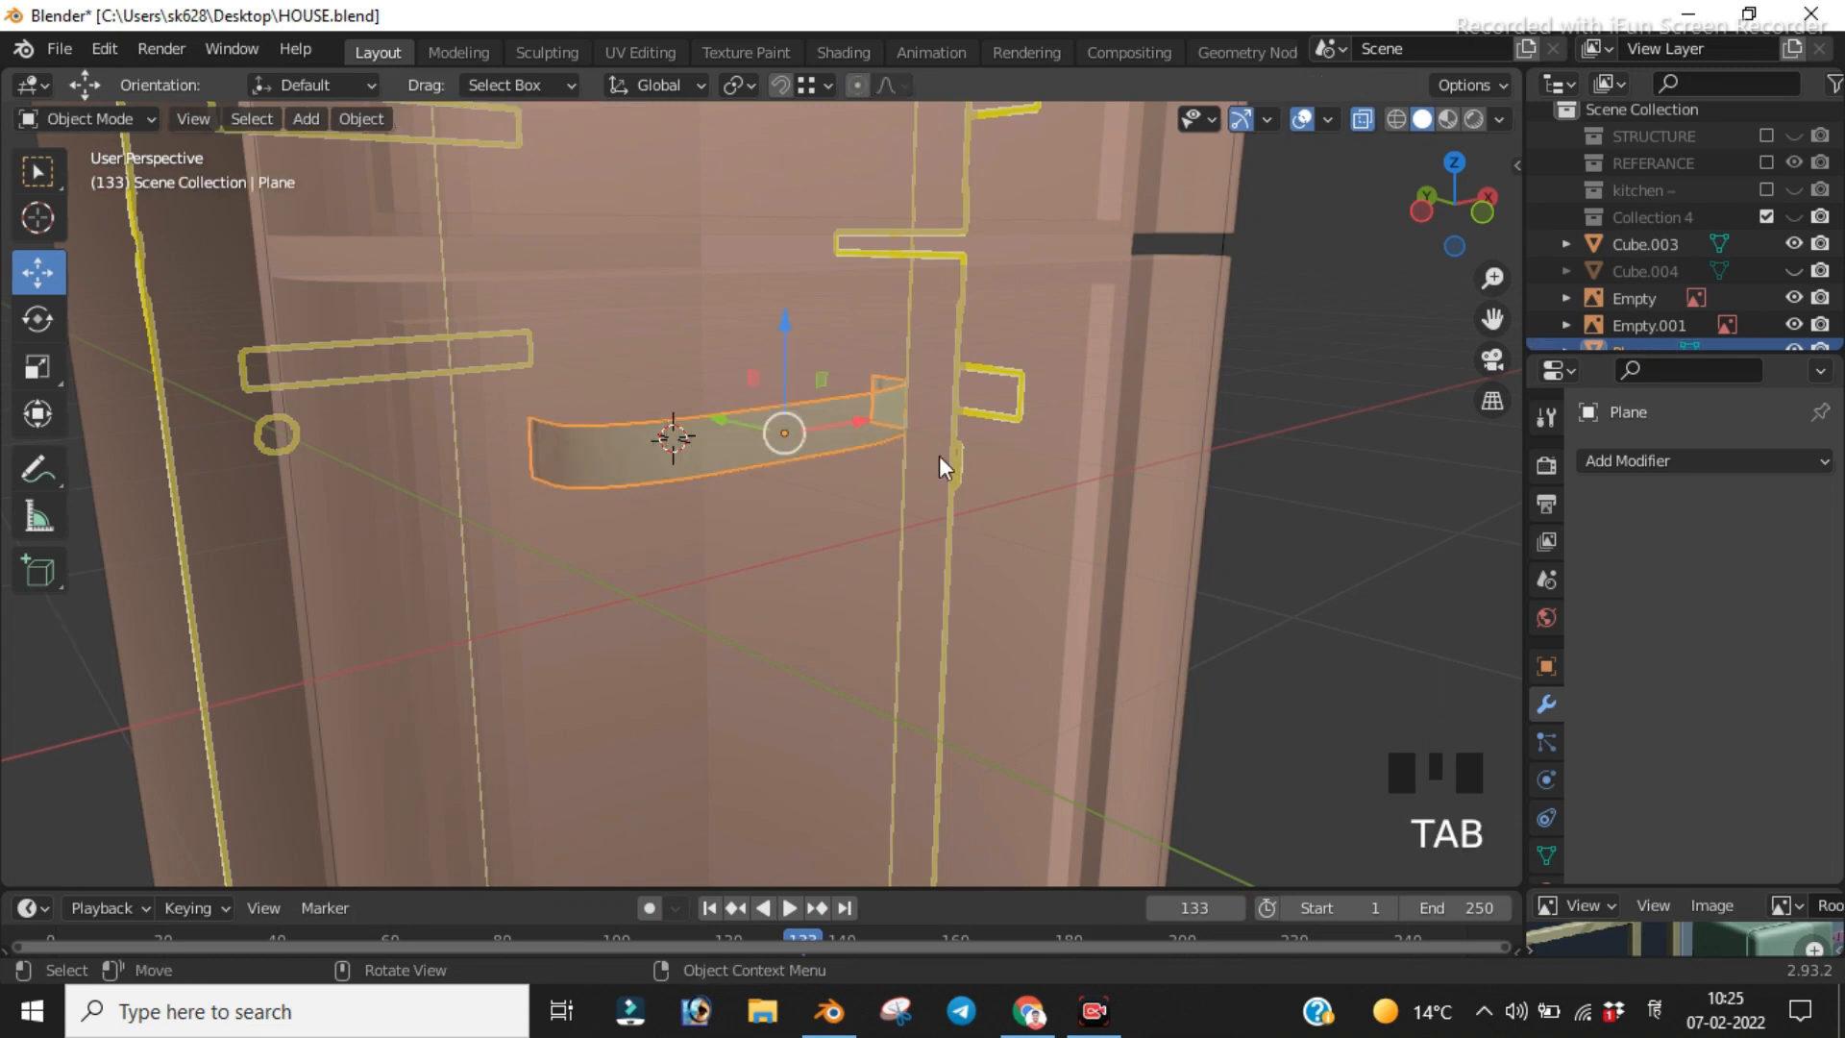
pyautogui.hotkey('alt', 'z')
pyautogui.scroll(-2, 942, 464)
pyautogui.moveTo(941, 463); pyautogui.dragTo(994, 533, button='middle')
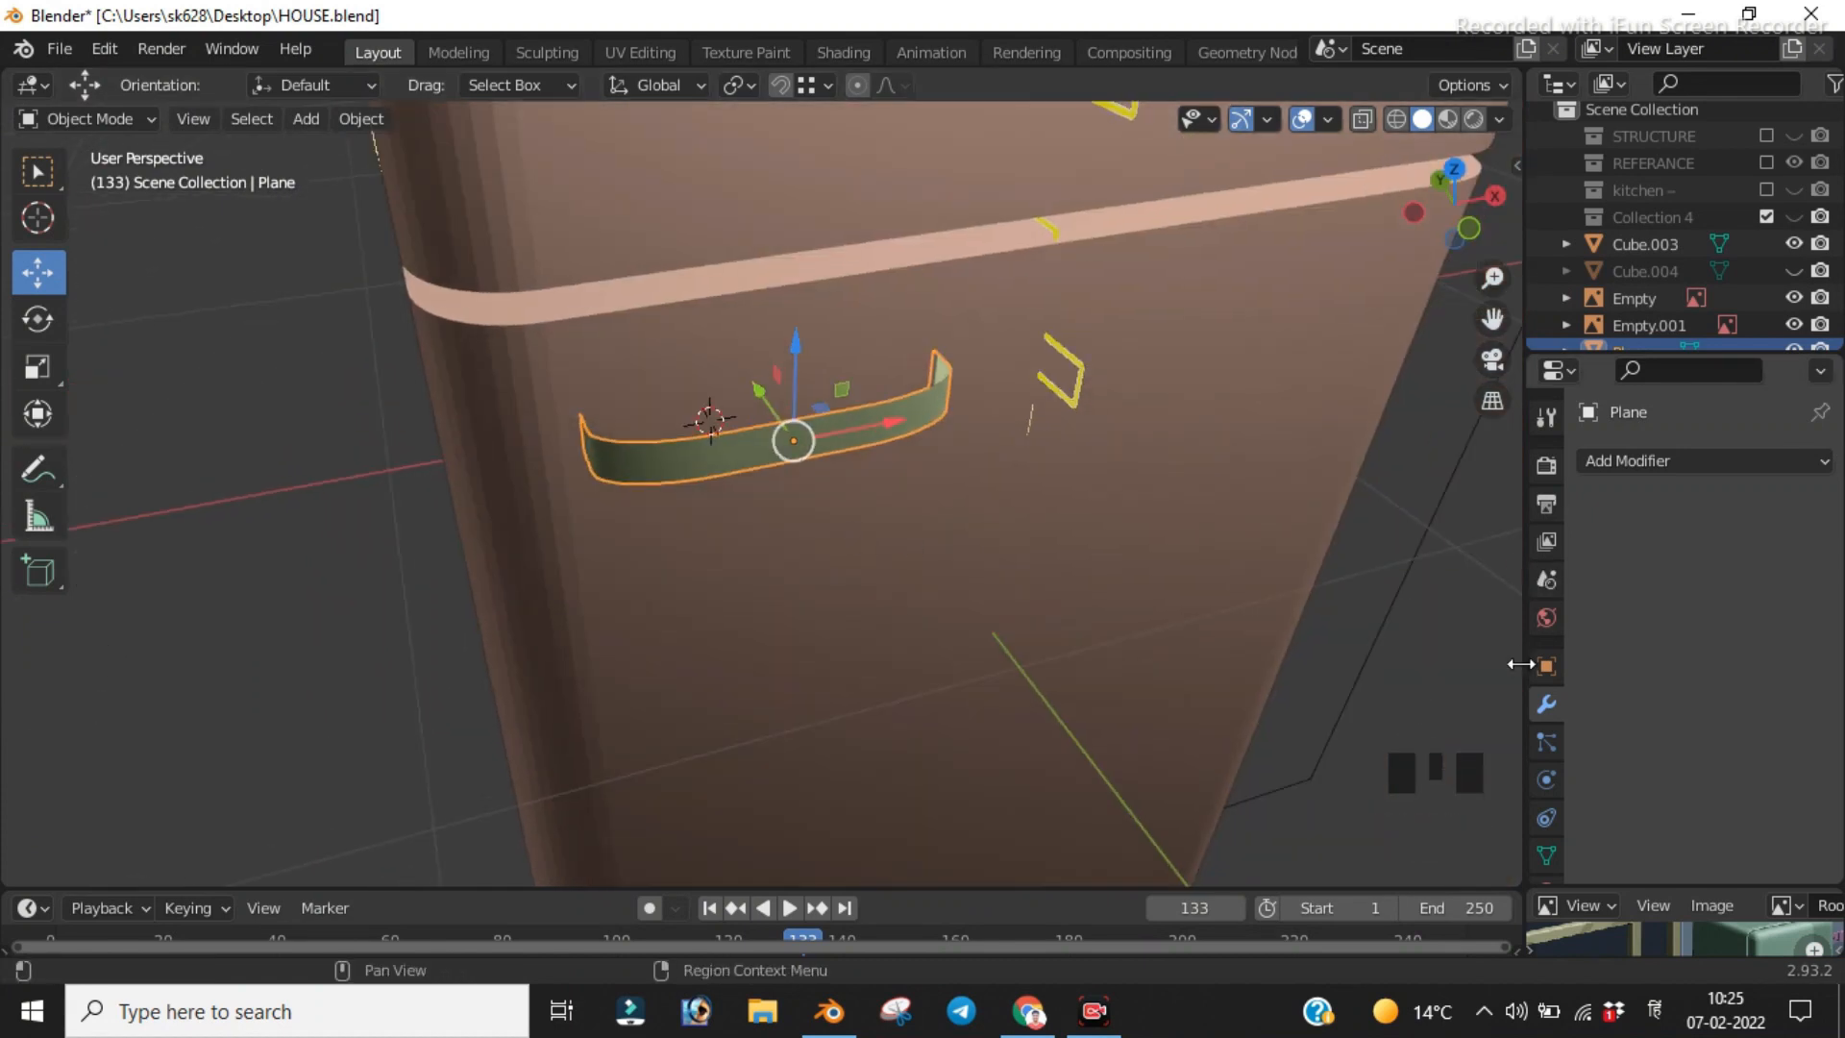
# Step: Add a Solidify modifier to the handle, try a thickness of 0.05 m, and increase it to 0.15 m
pyautogui.click(1636, 458)
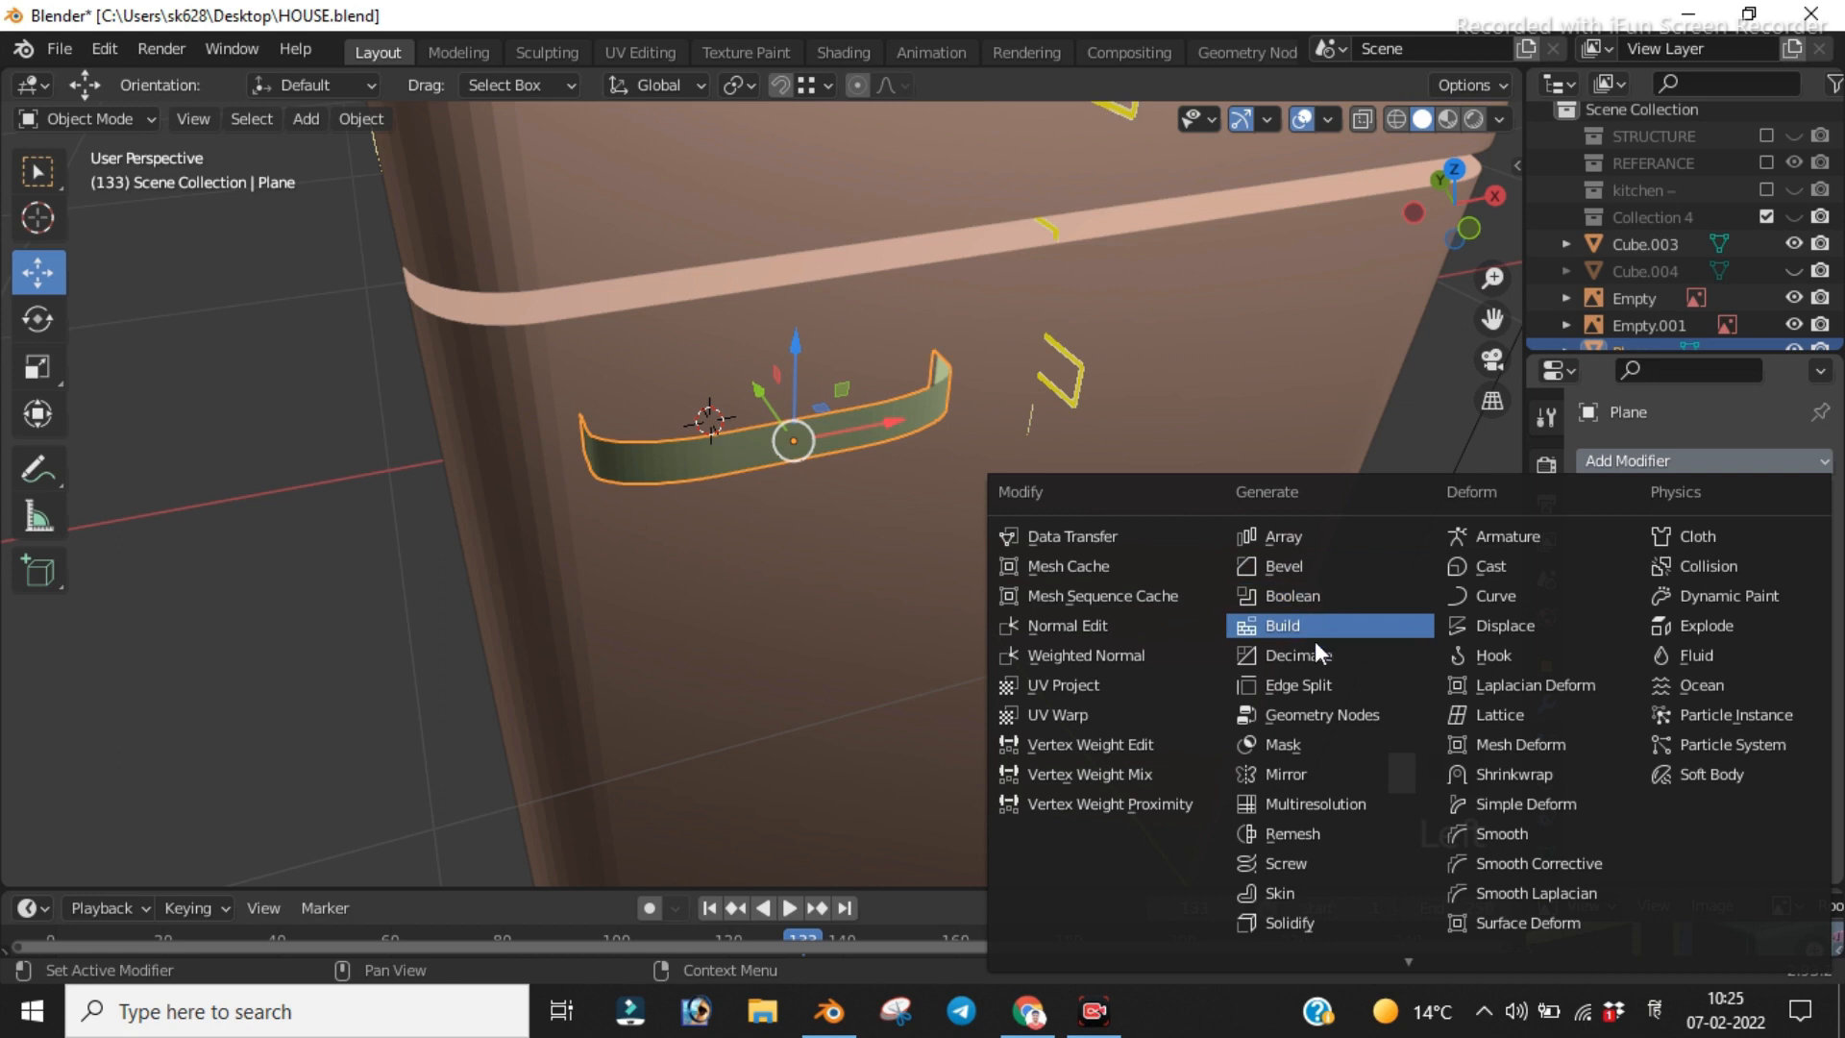
pyautogui.click(1293, 923)
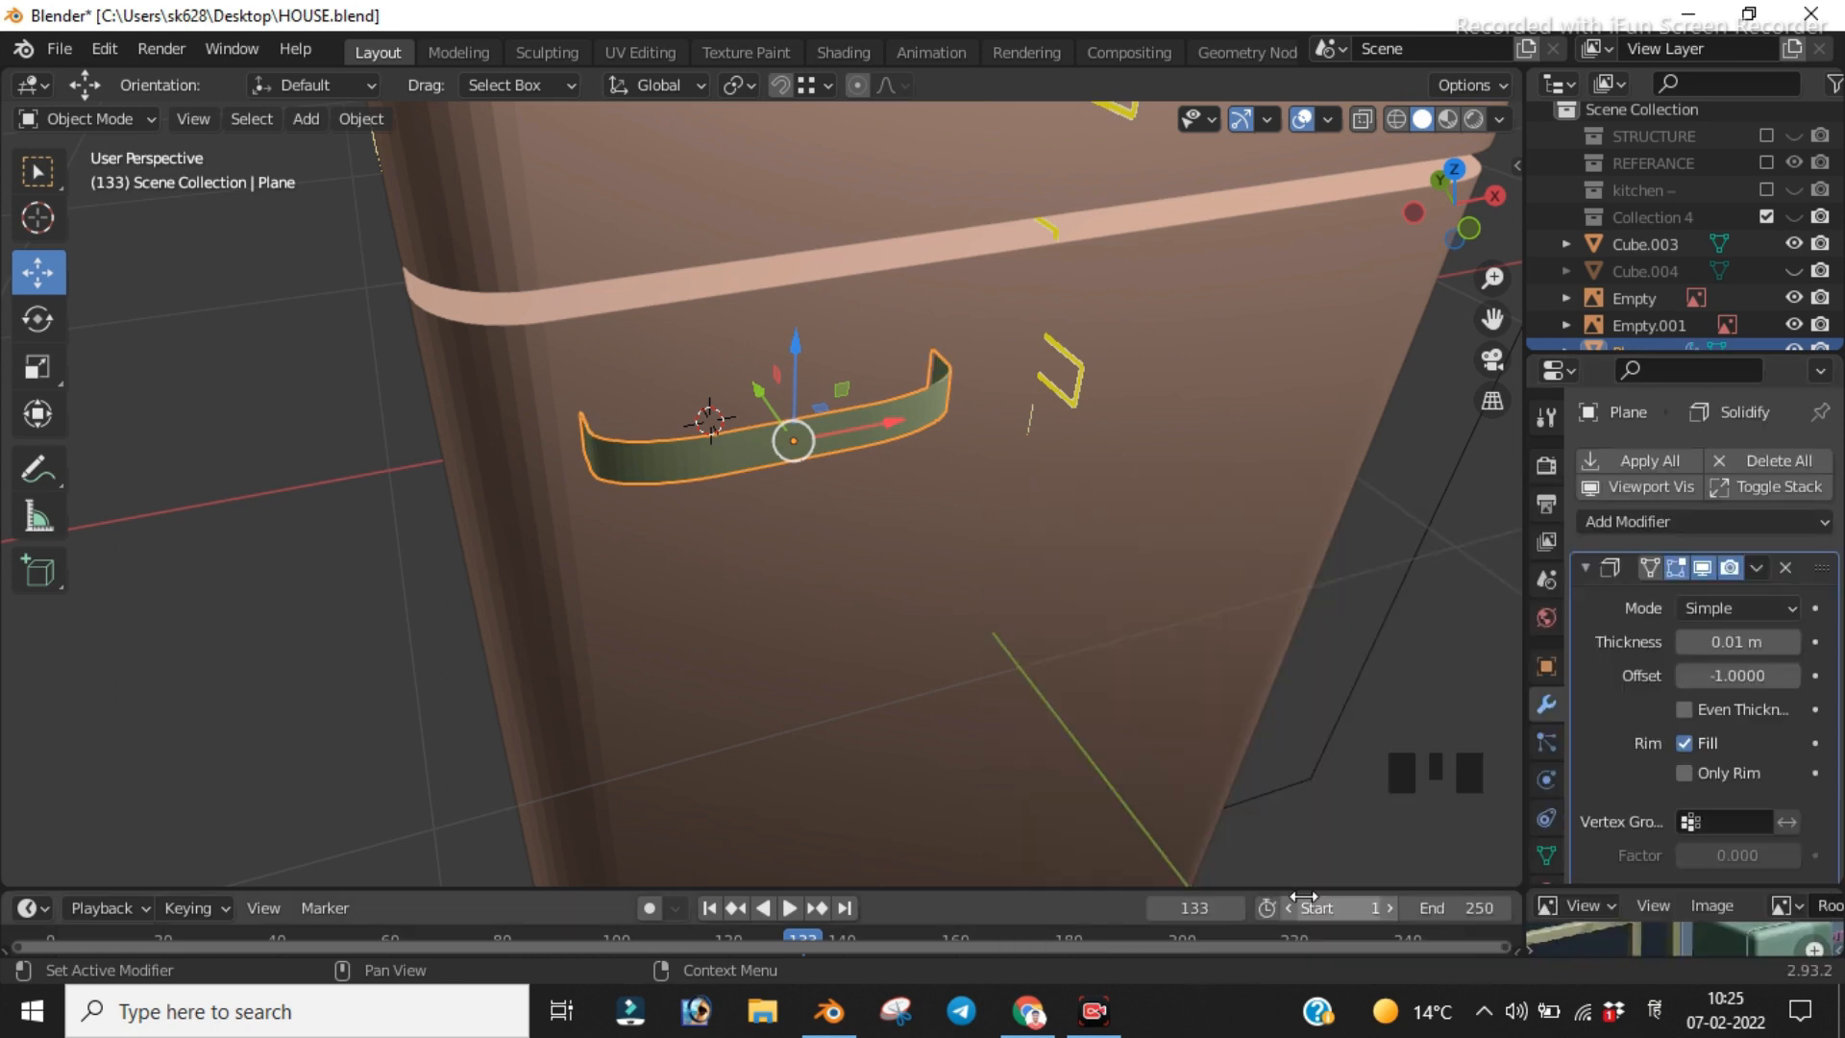
pyautogui.click(1741, 642)
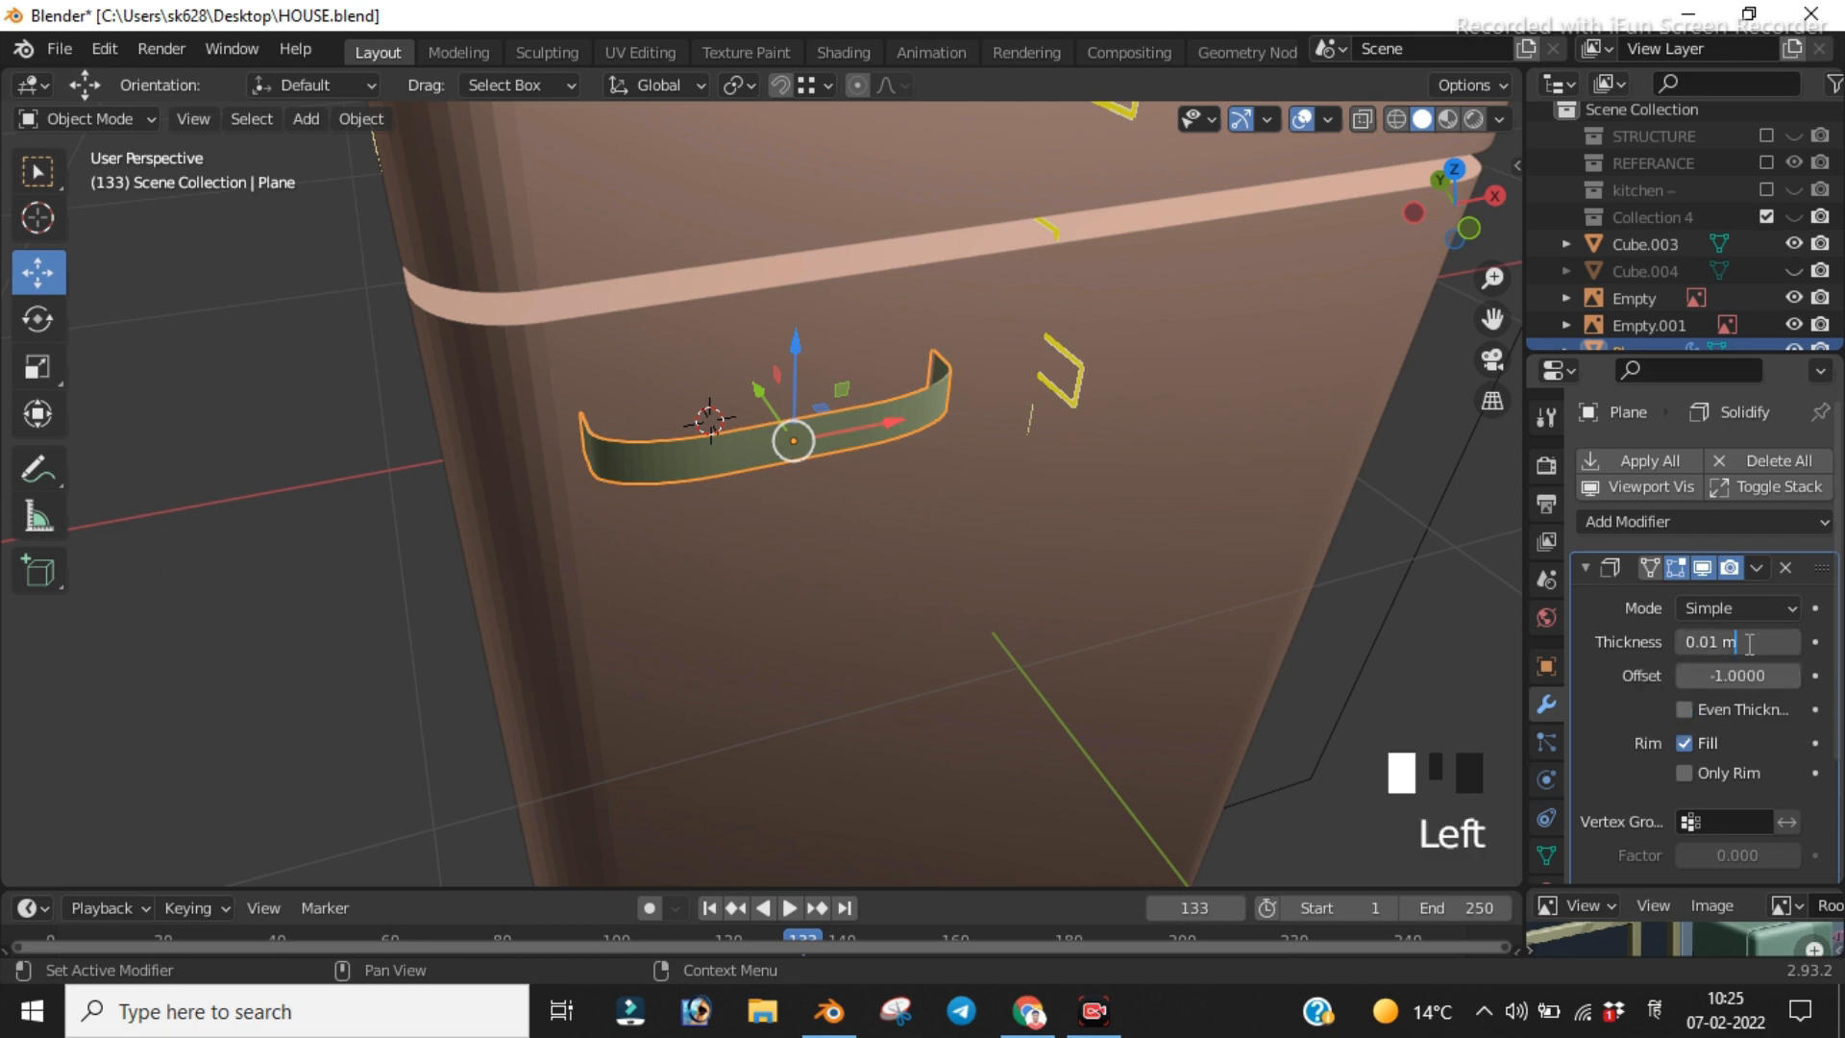
pyautogui.press('BackSpace')
pyautogui.press('BackSpace')
pyautogui.press('BackSpace')
pyautogui.press('BackSpace')
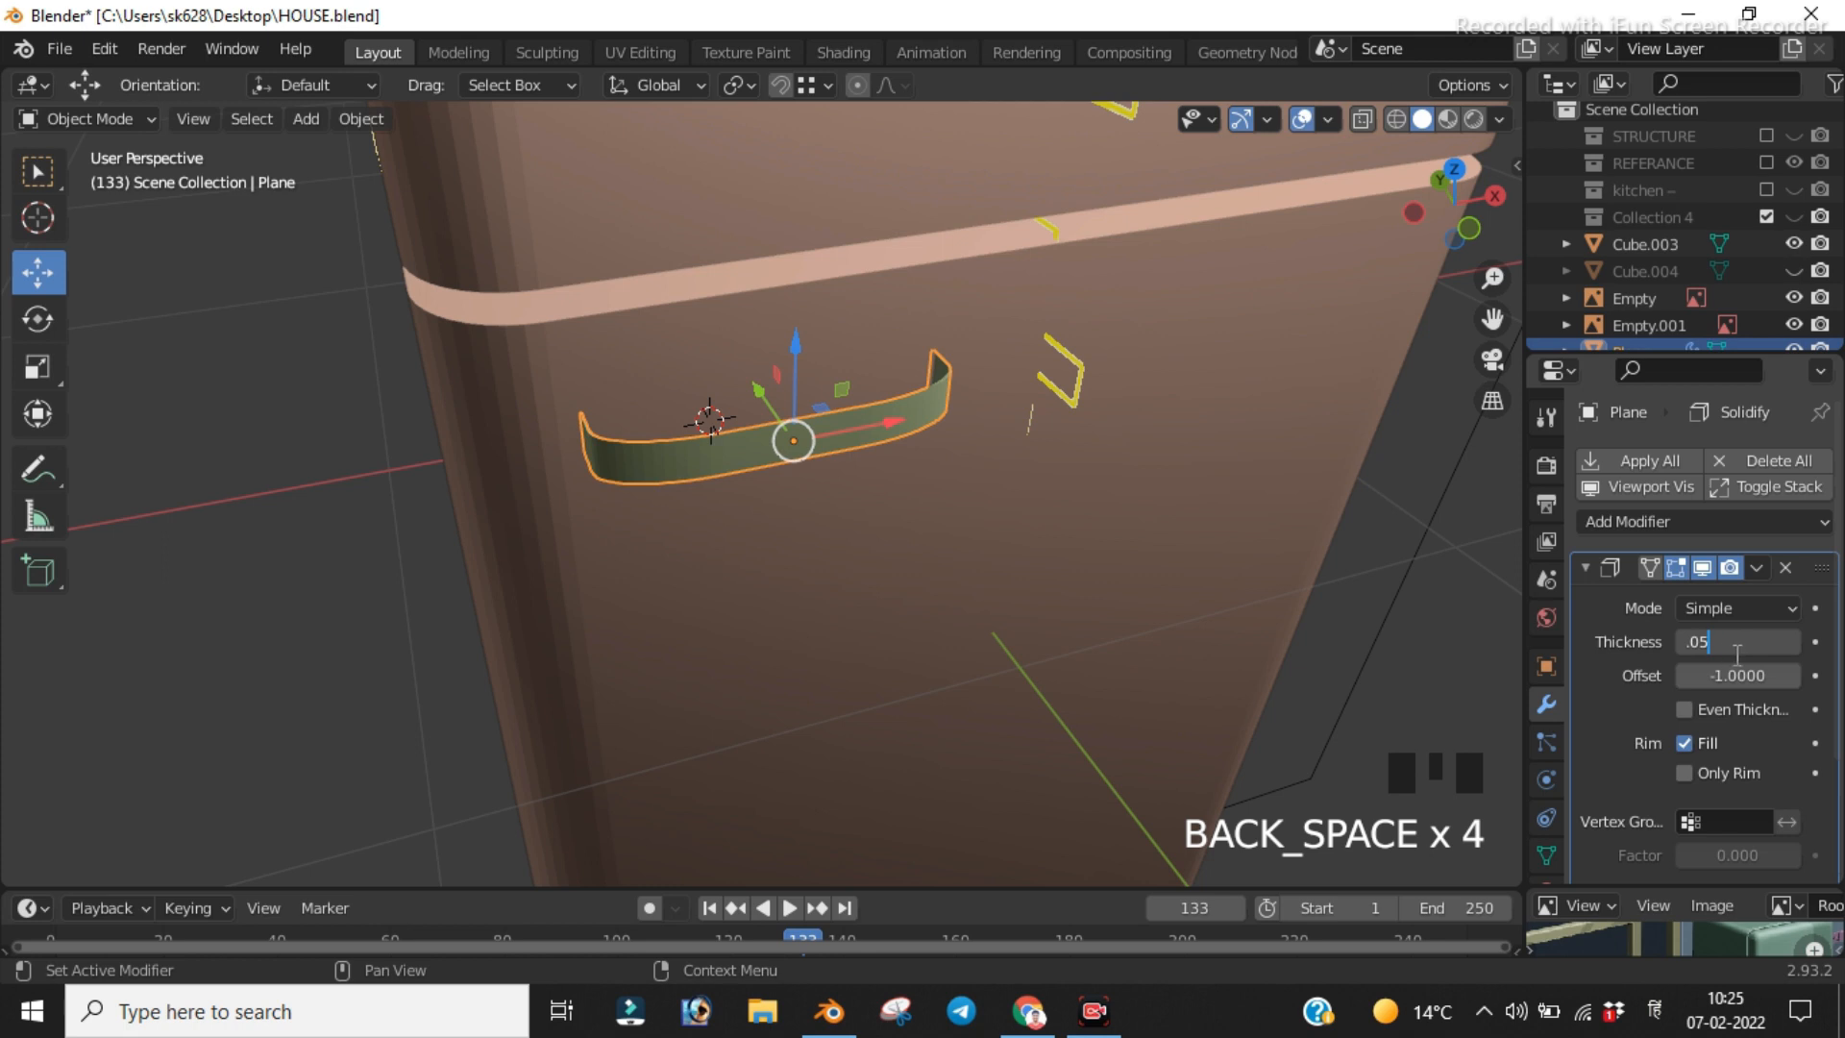
pyautogui.write('.05')
pyautogui.press('Return')
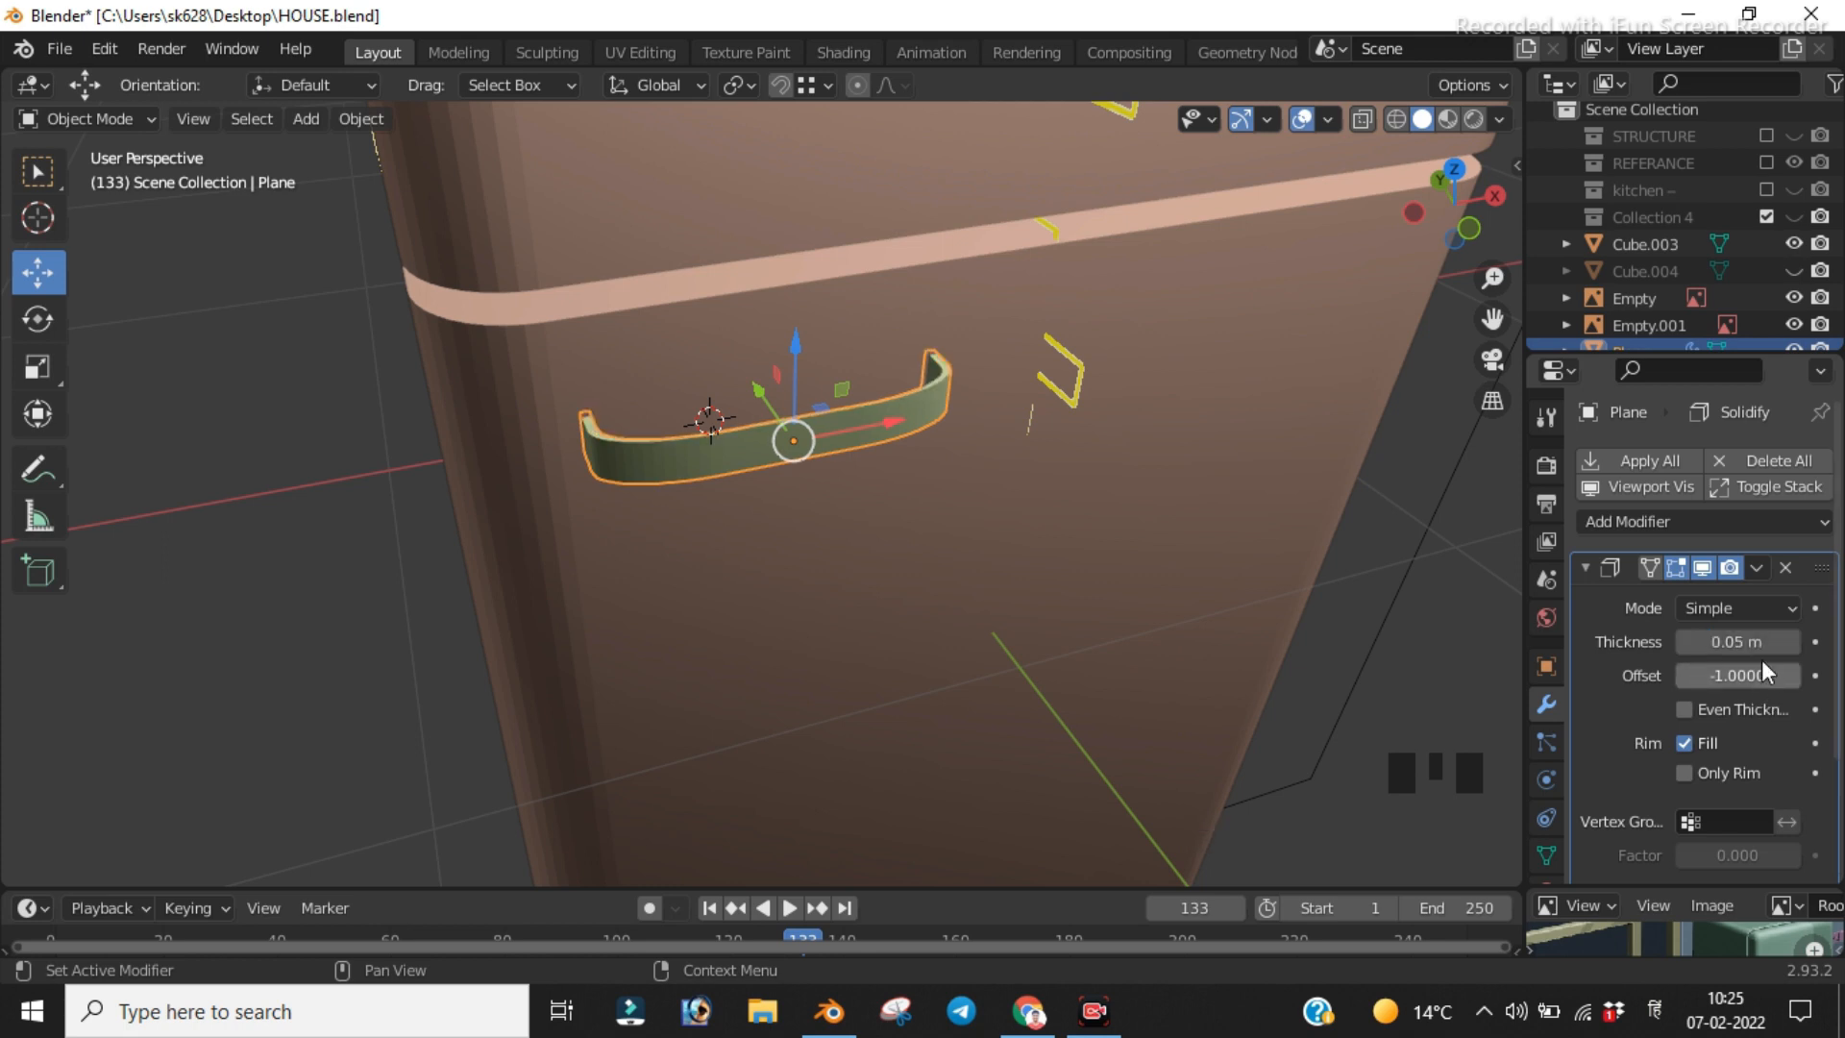
pyautogui.moveTo(1744, 642); pyautogui.dragTo(1600, 642)
pyautogui.moveTo(961, 550); pyautogui.dragTo(961, 480, button='middle')
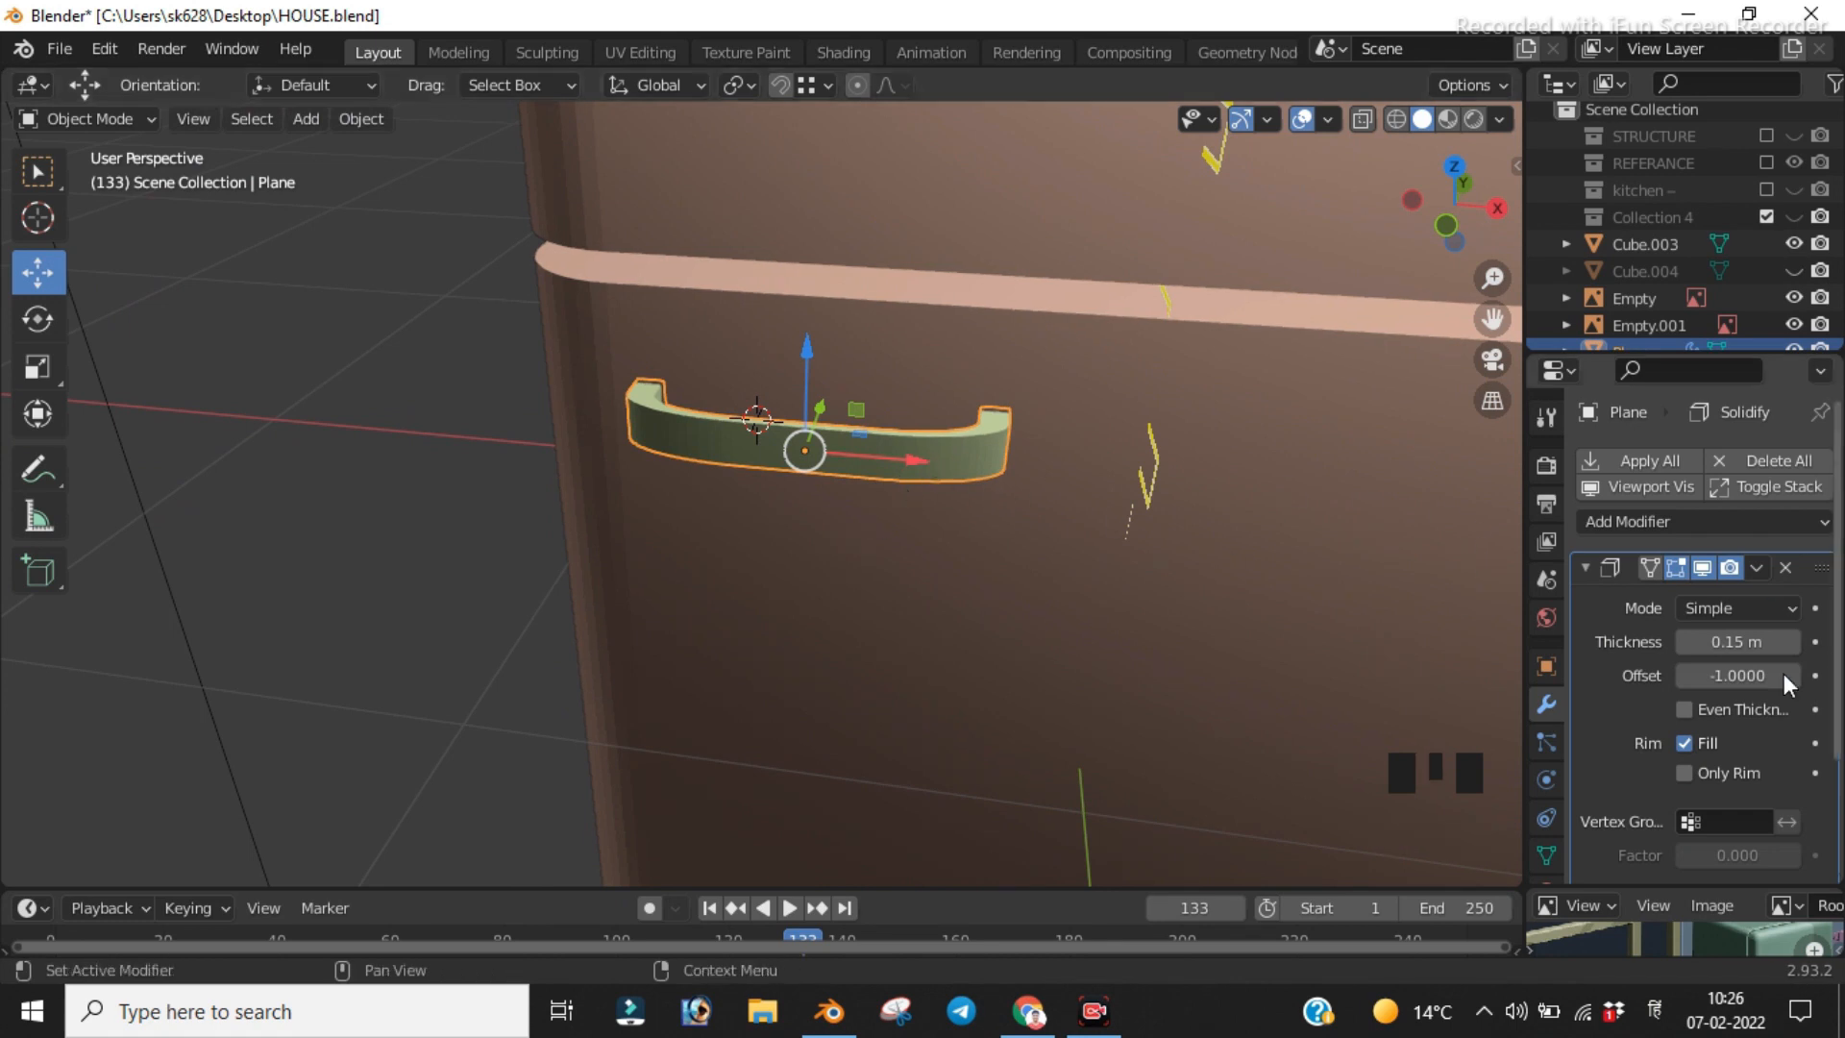
# Step: Add a Bevel modifier to the solidified handle to round its edges
pyautogui.click(1628, 519)
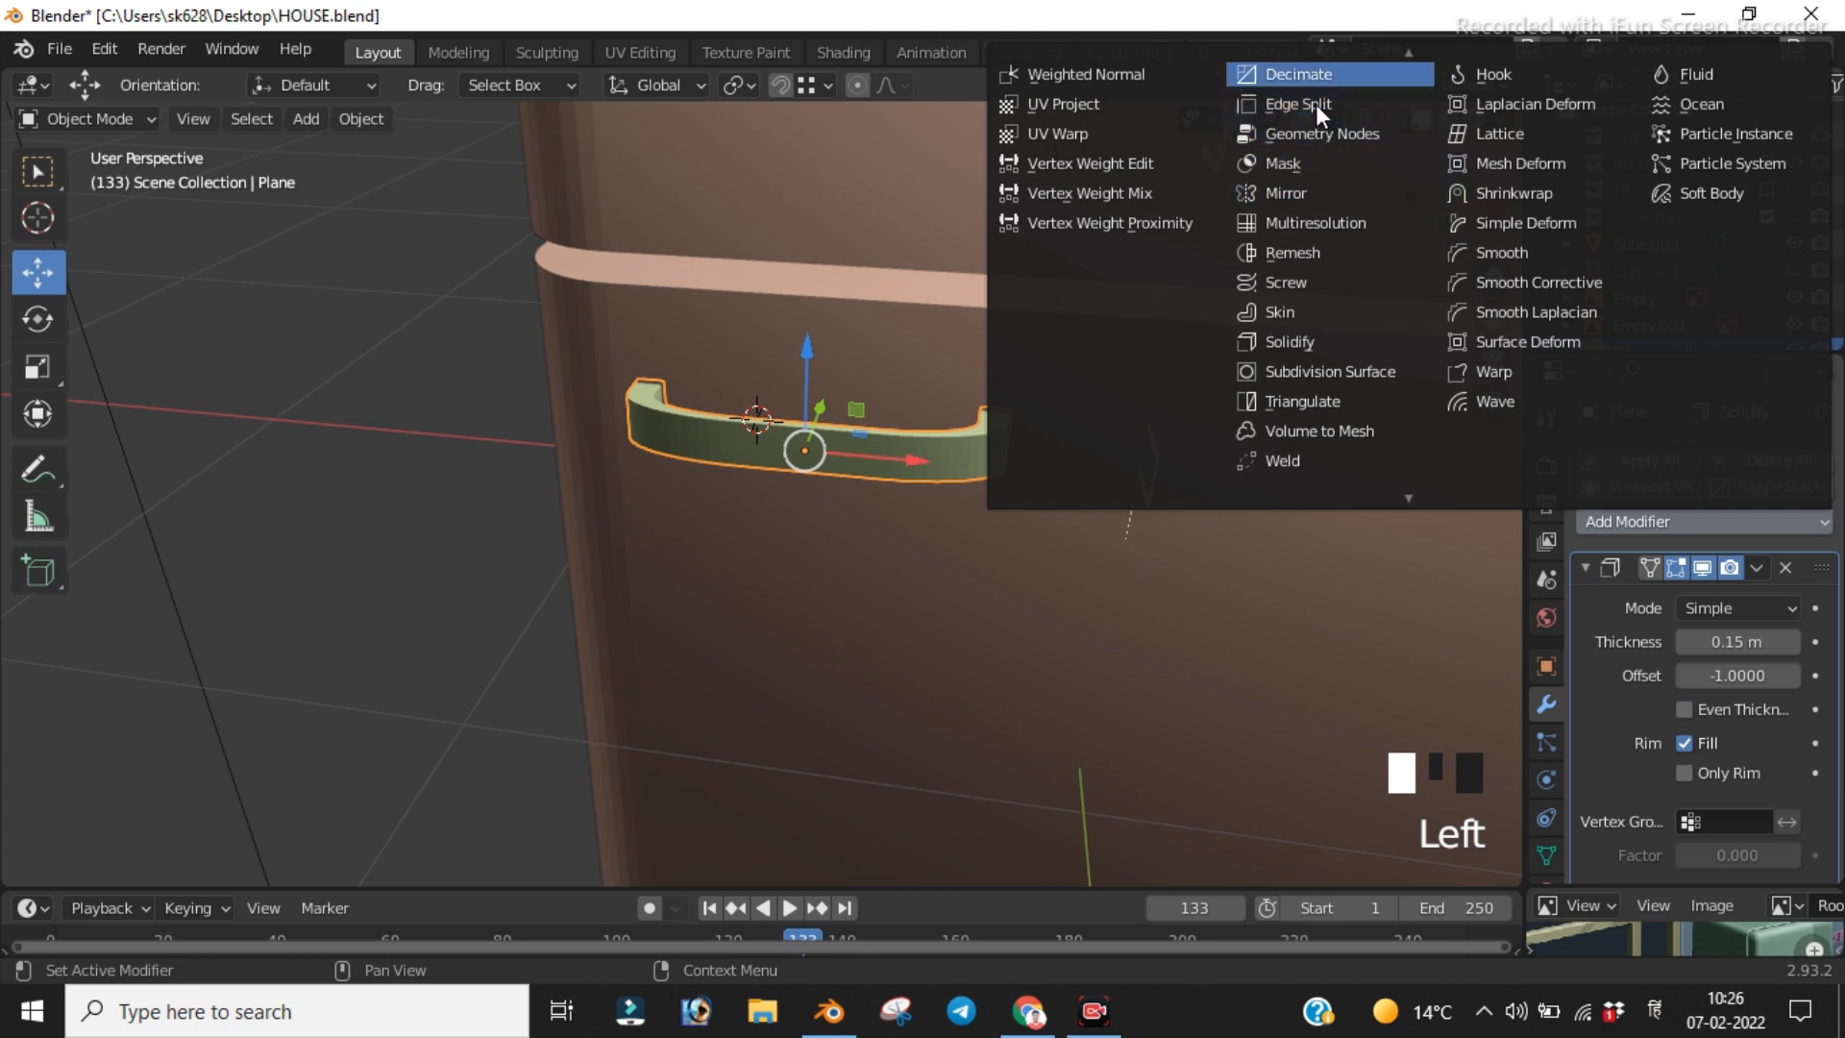
pyautogui.moveTo(1305, 66)
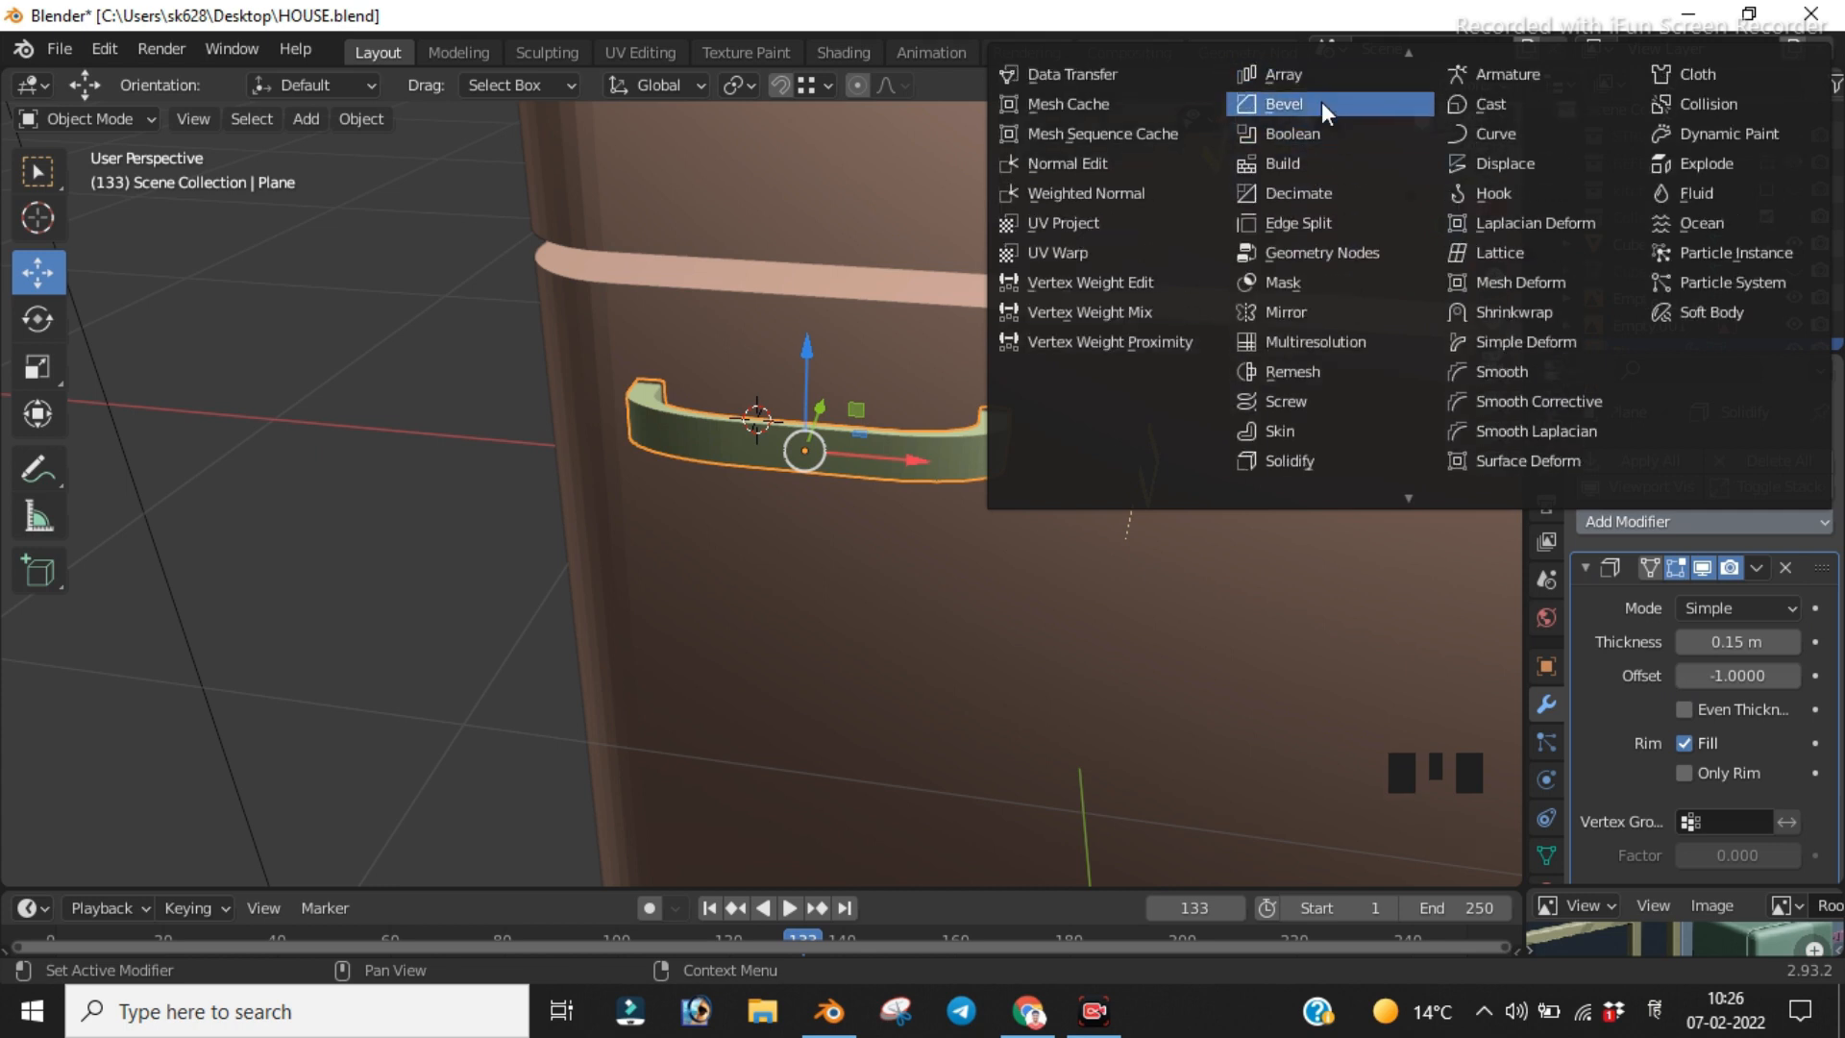
pyautogui.click(1322, 101)
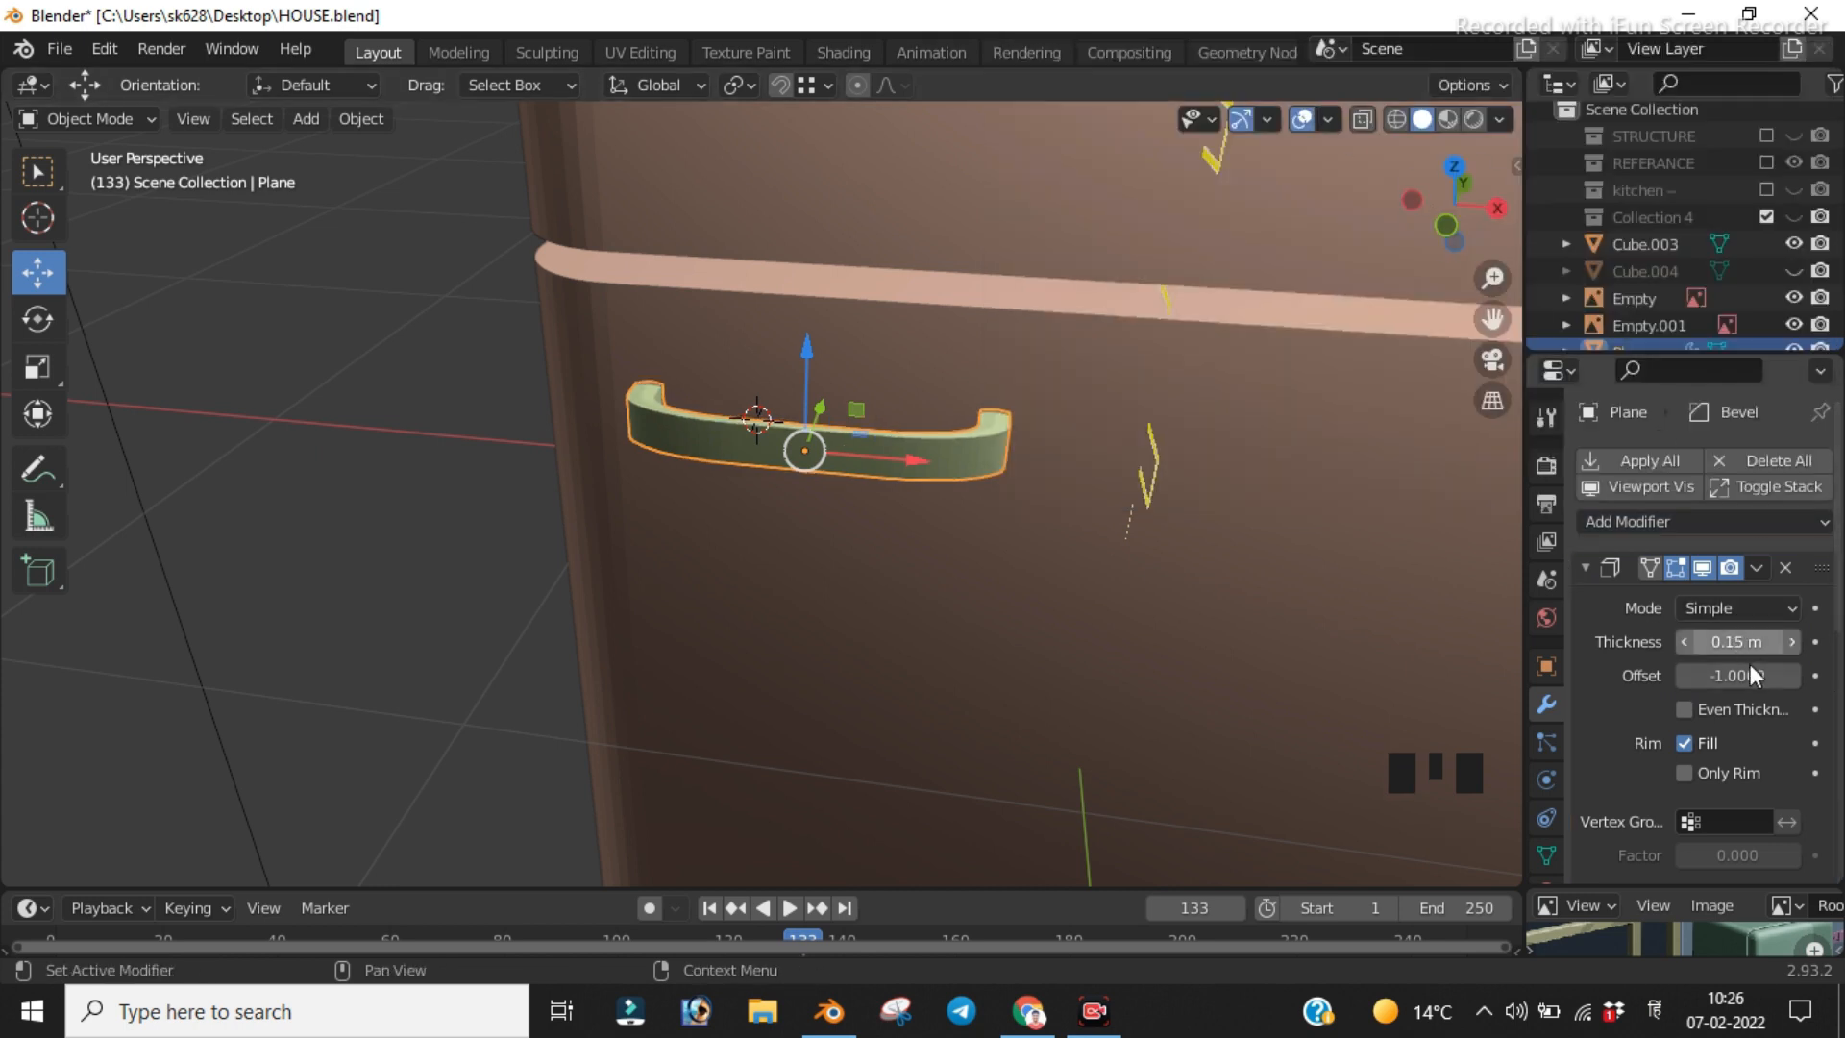
# Step: Increase the handle's Solidify thickness to 0.23 m and keep the offset at -1
pyautogui.click(1727, 642)
pyautogui.moveTo(1727, 642); pyautogui.dragTo(1762, 642)
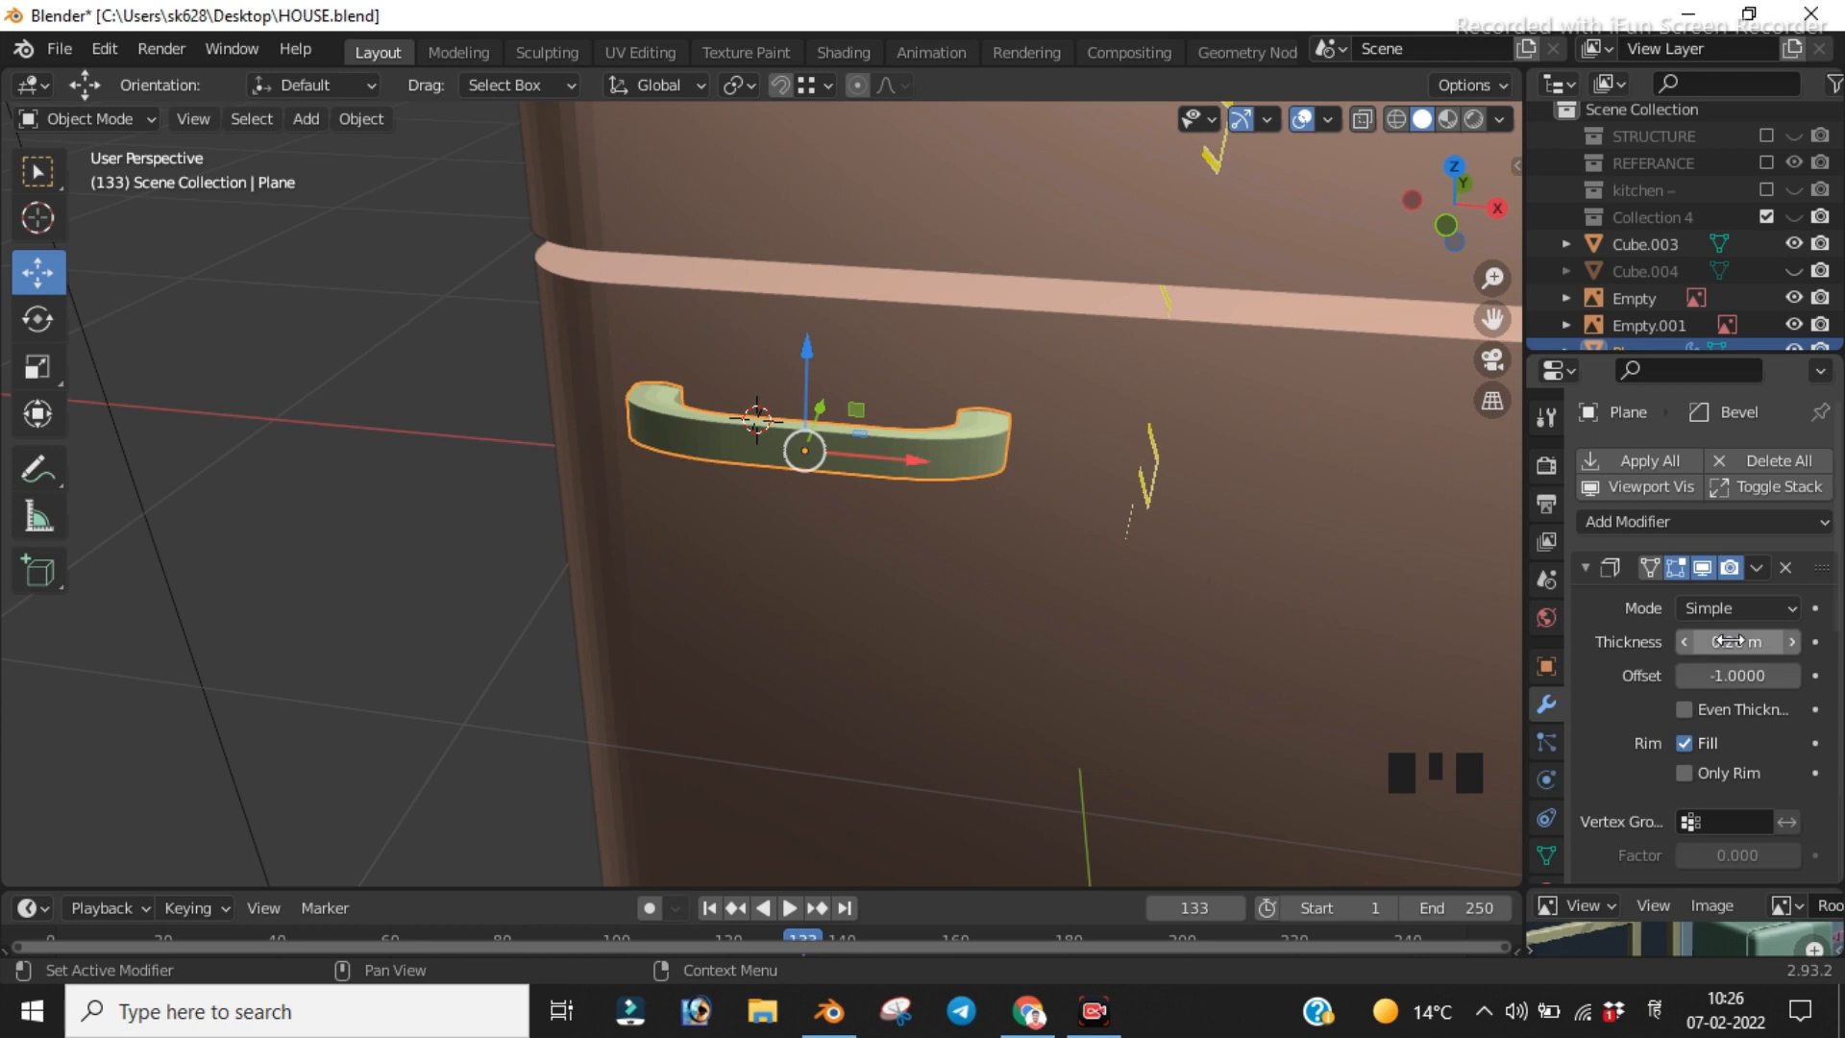
pyautogui.moveTo(1730, 641); pyautogui.dragTo(1720, 641)
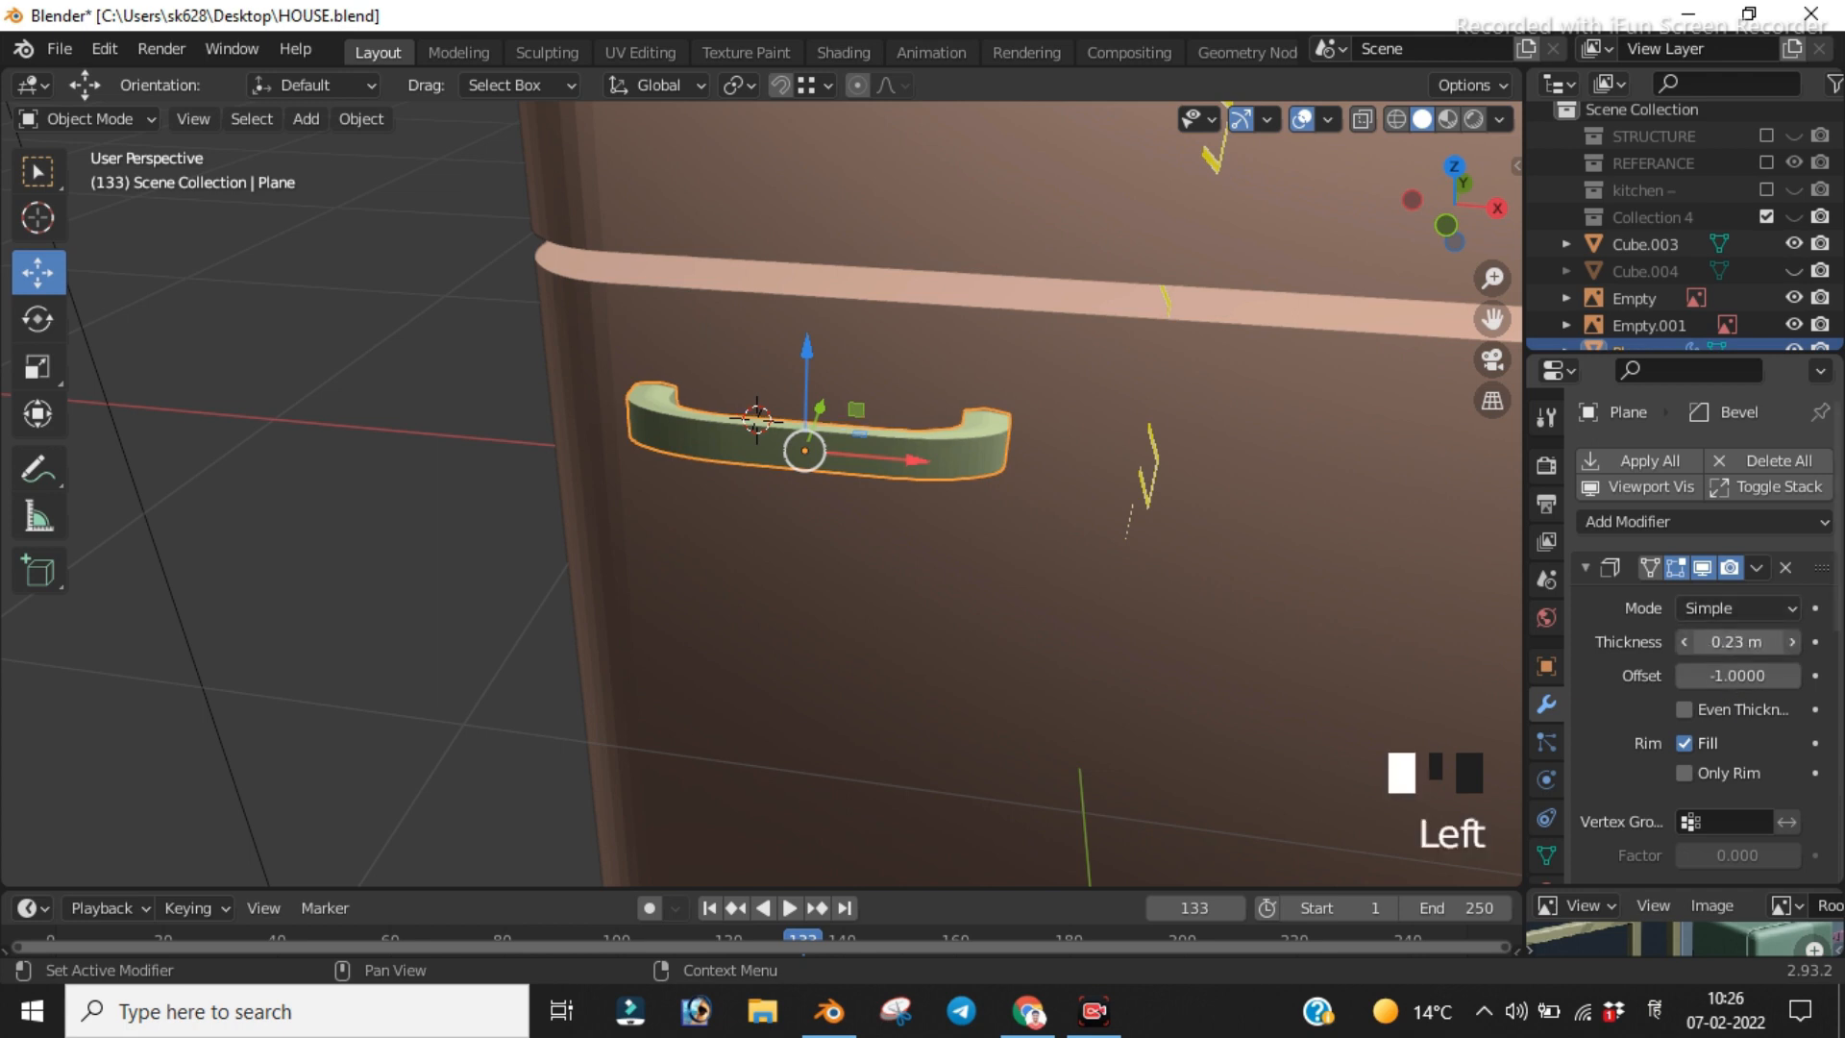
pyautogui.click(1738, 674)
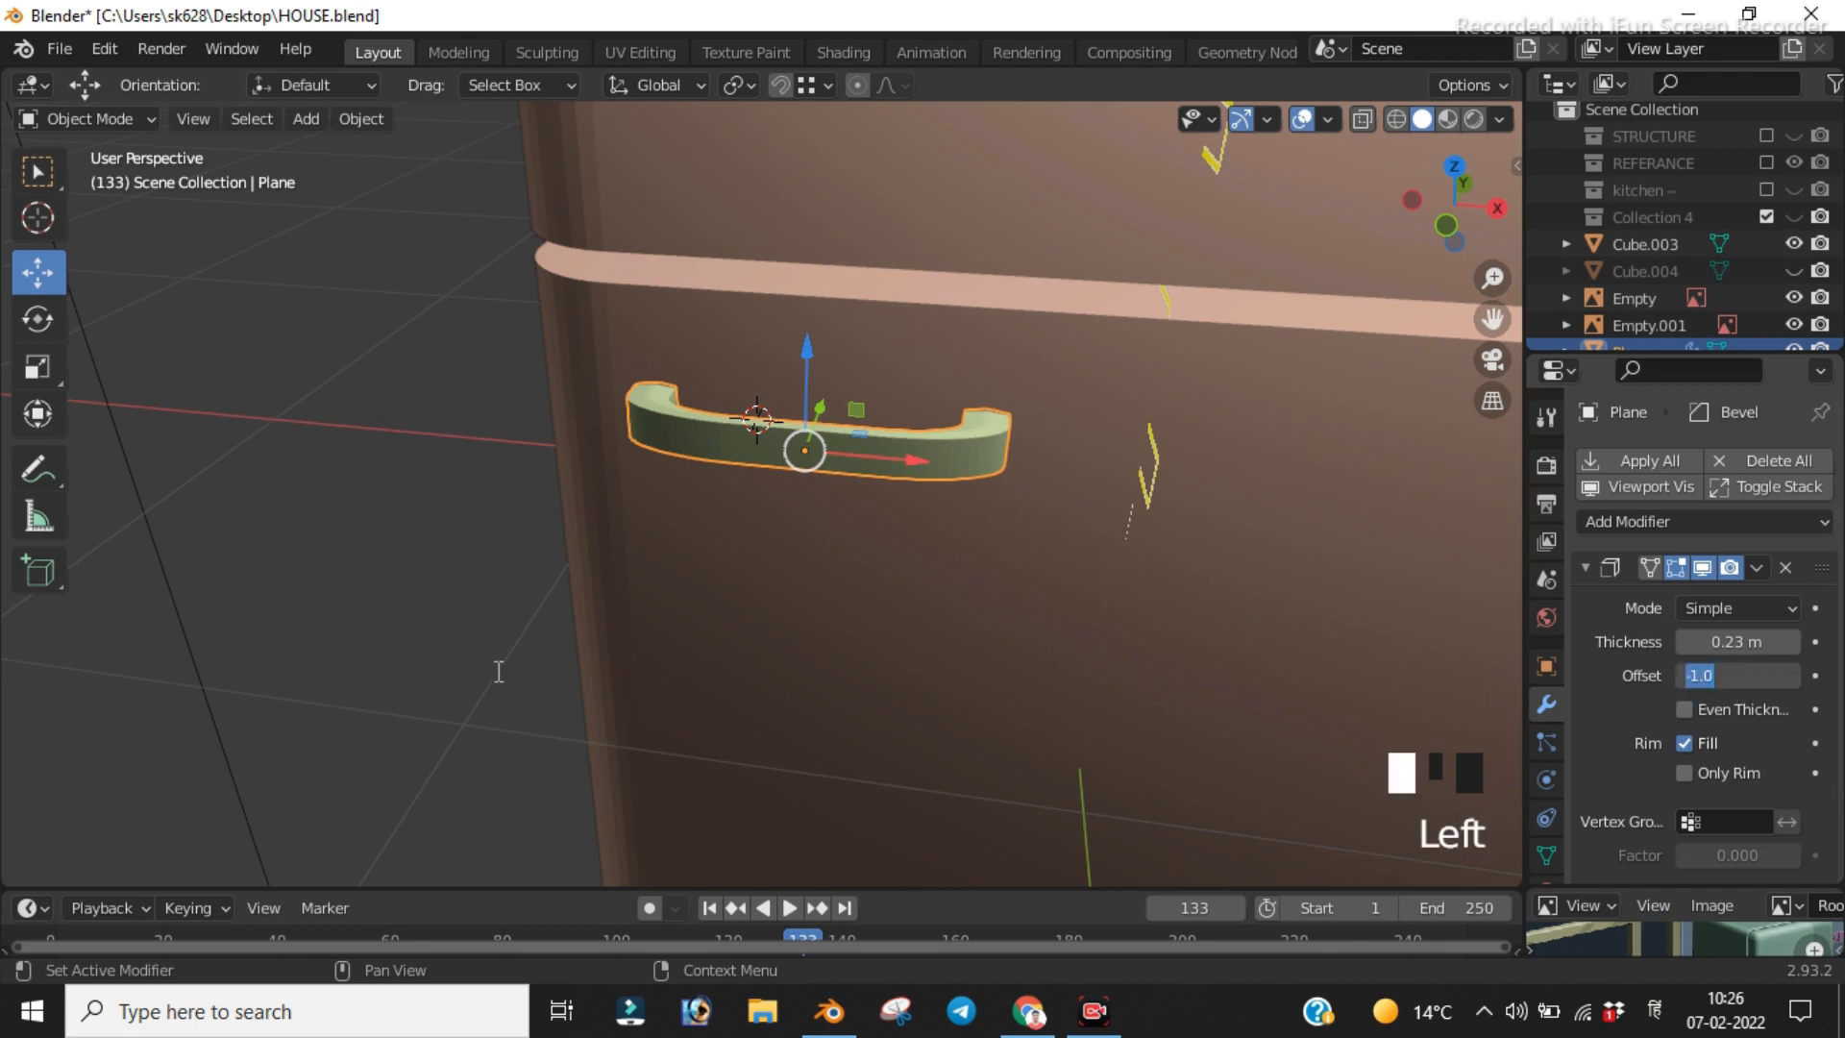
pyautogui.scroll(3, 869, 382)
pyautogui.moveTo(913, 440); pyautogui.dragTo(971, 359, button='middle')
pyautogui.scroll(-1, 946, 442)
pyautogui.scroll(-1, 879, 402)
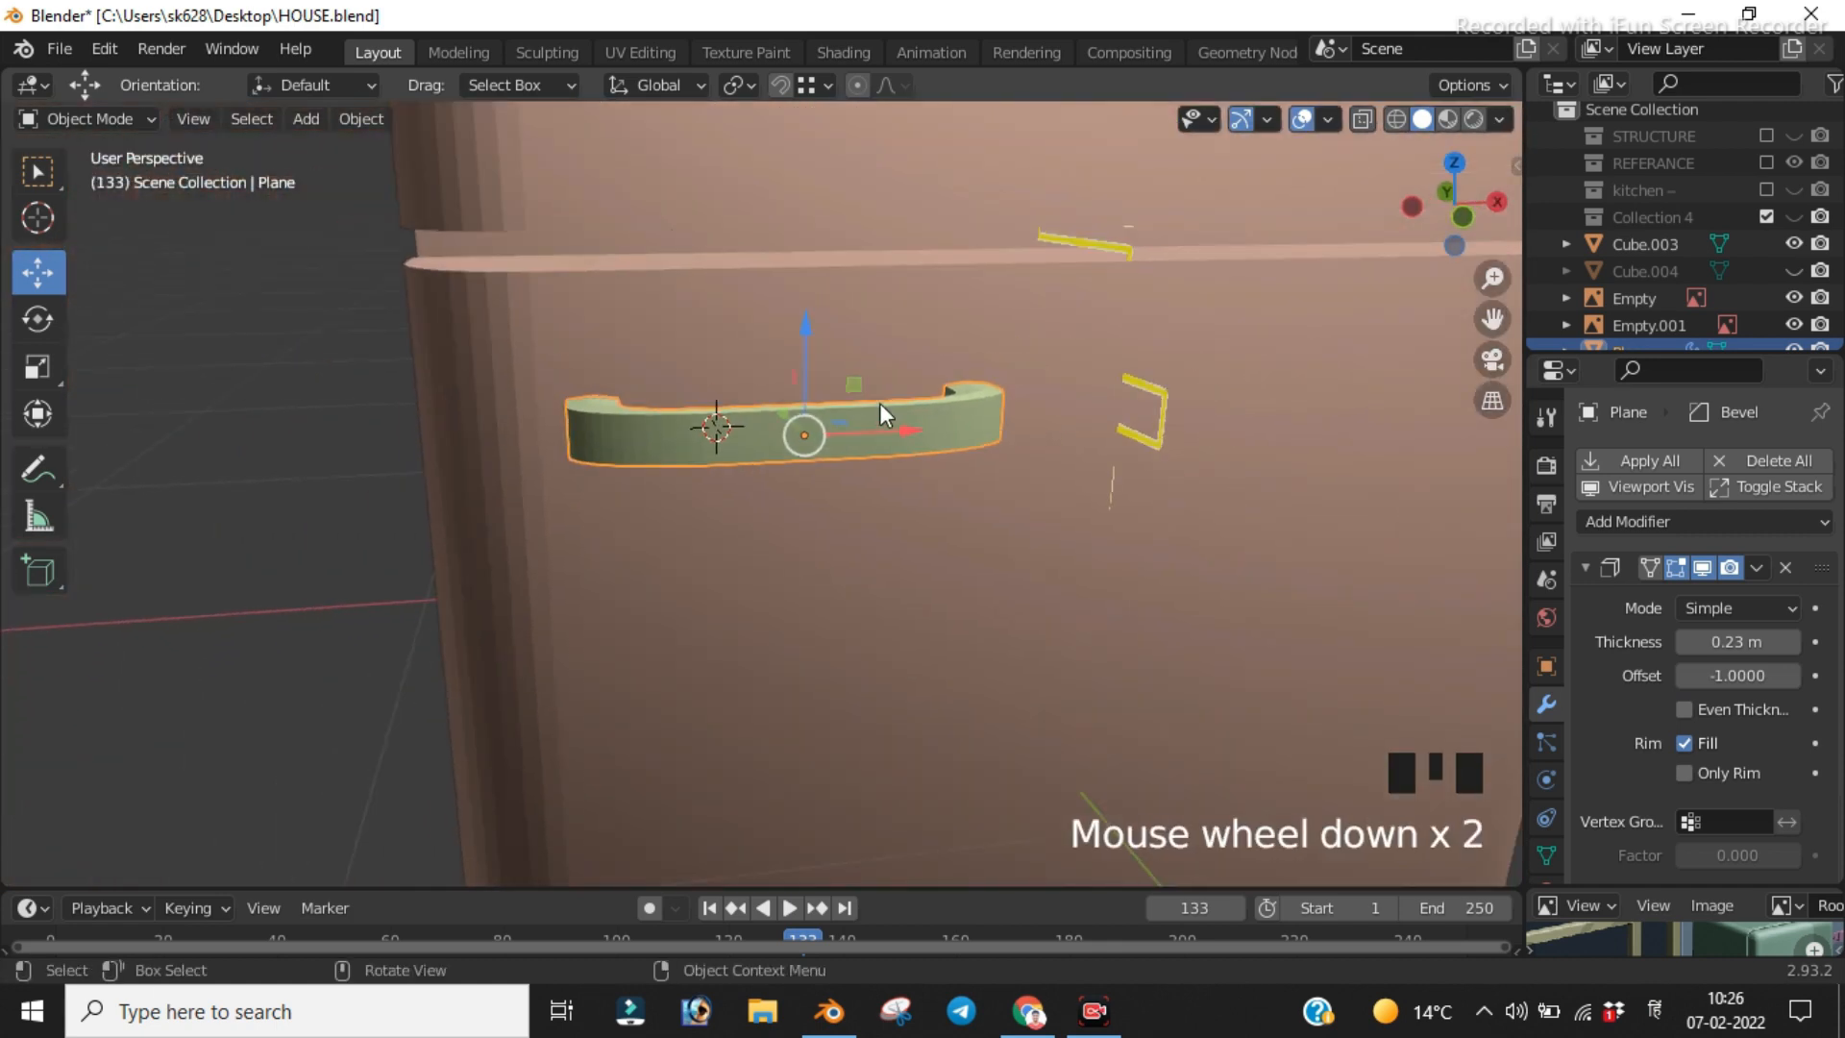
# Step: Switch to the front orthographic view and turn on X-ray display to reveal the handle and lock outlines
pyautogui.press('KP_1')
pyautogui.scroll(-1, 878, 401)
pyautogui.scroll(-1, 878, 392)
pyautogui.keyDown('shift'); pyautogui.moveTo(881, 389); pyautogui.dragTo(903, 498, button='middle'); pyautogui.keyUp('shift')
pyautogui.hotkey('alt', 'z')
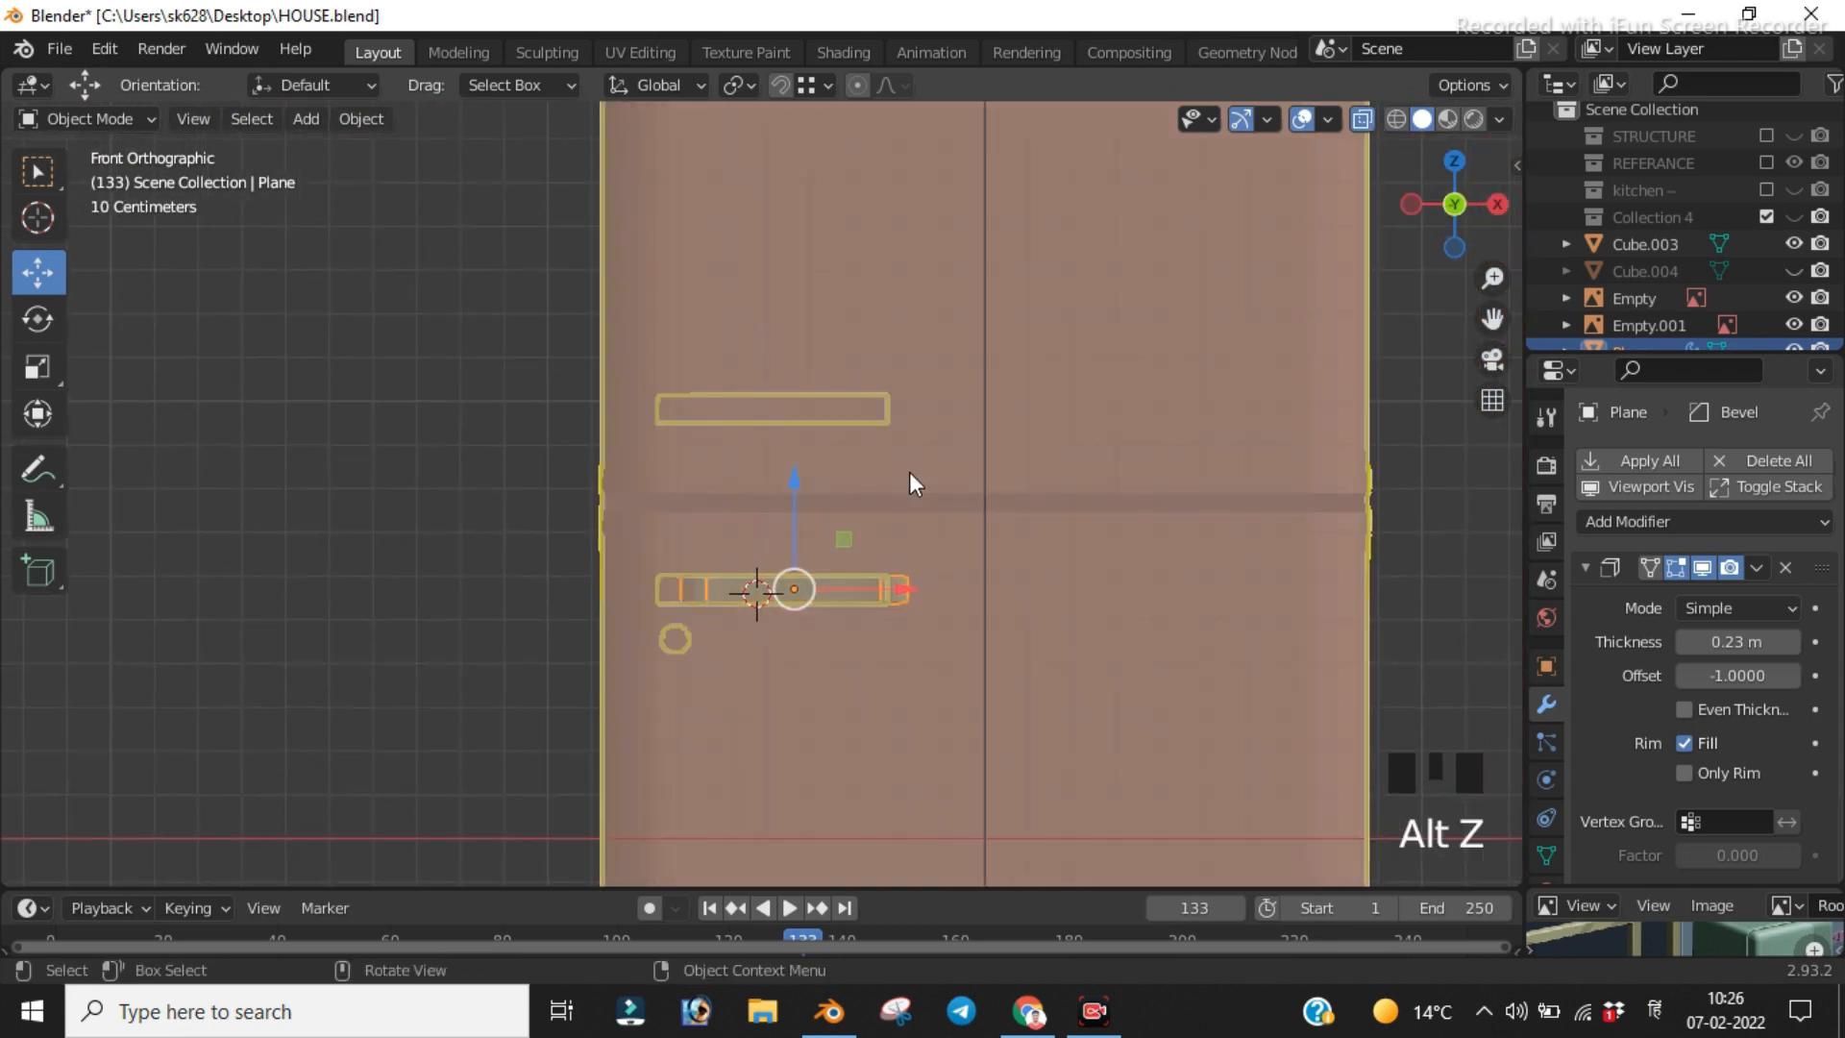
pyautogui.hotkey('ctrl', 'd')
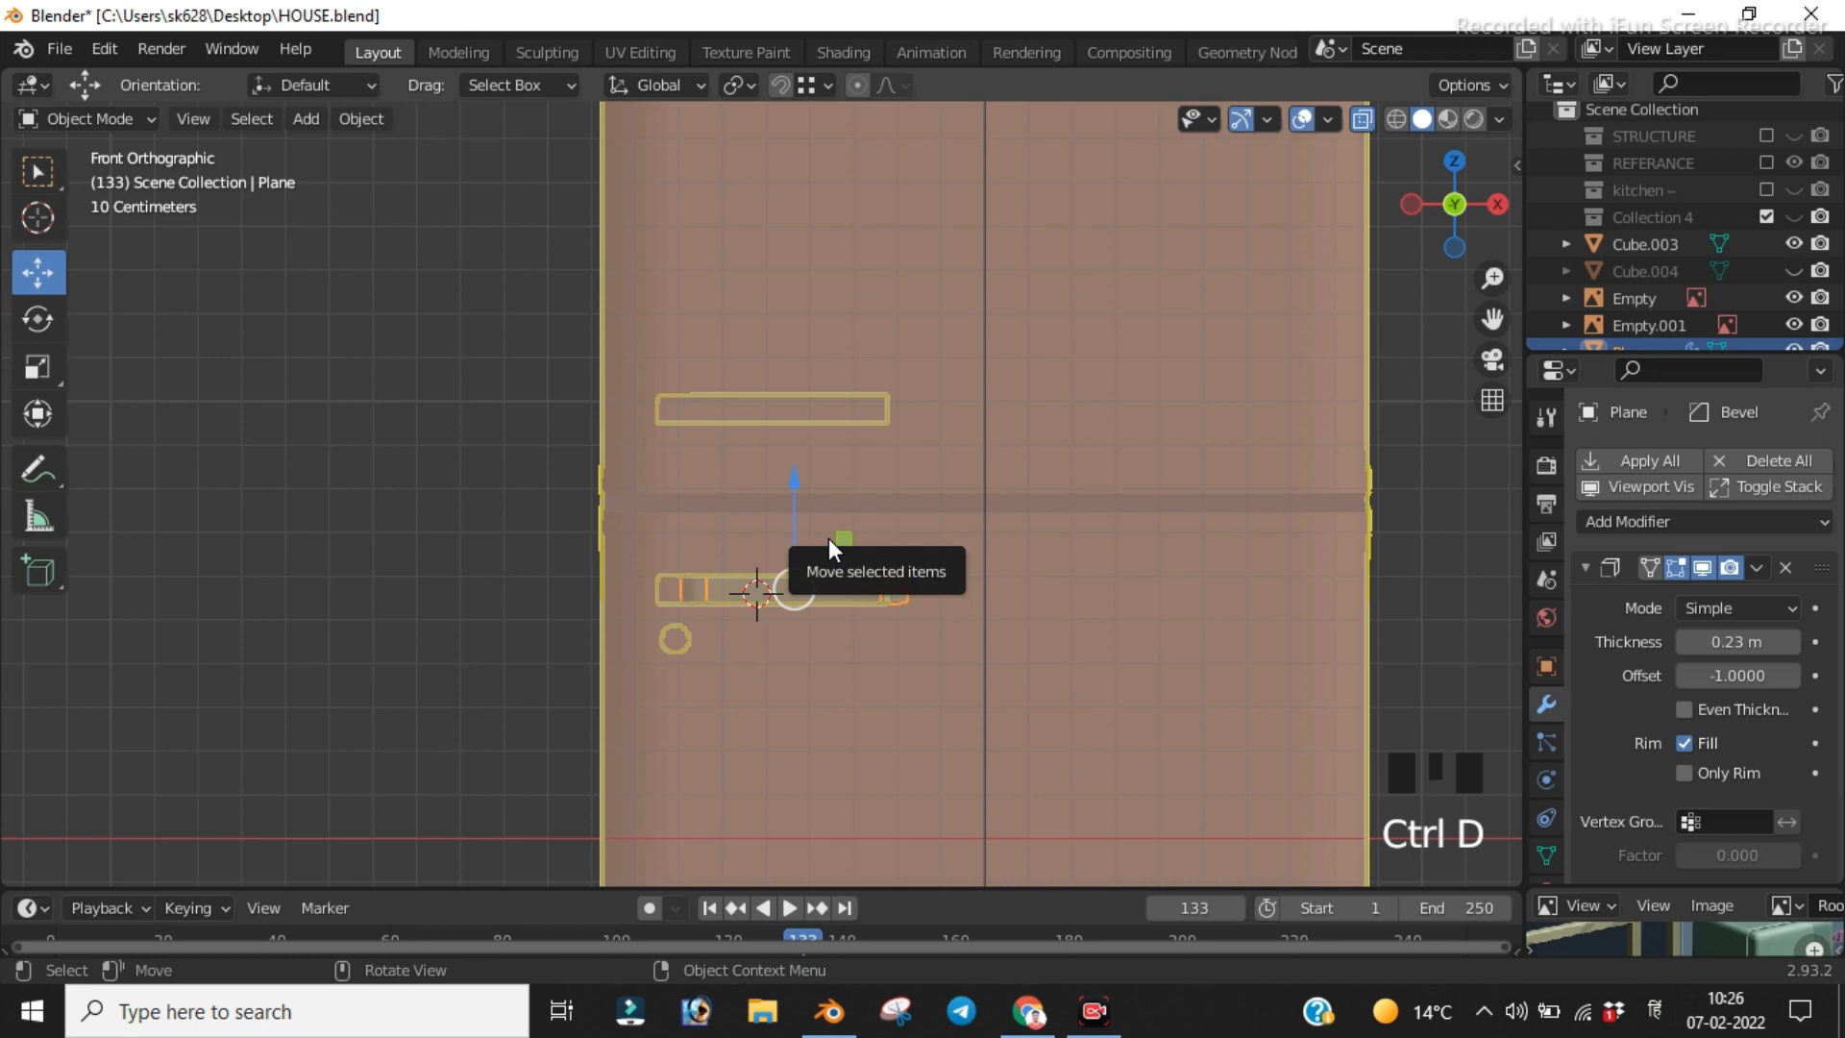
pyautogui.press('z')
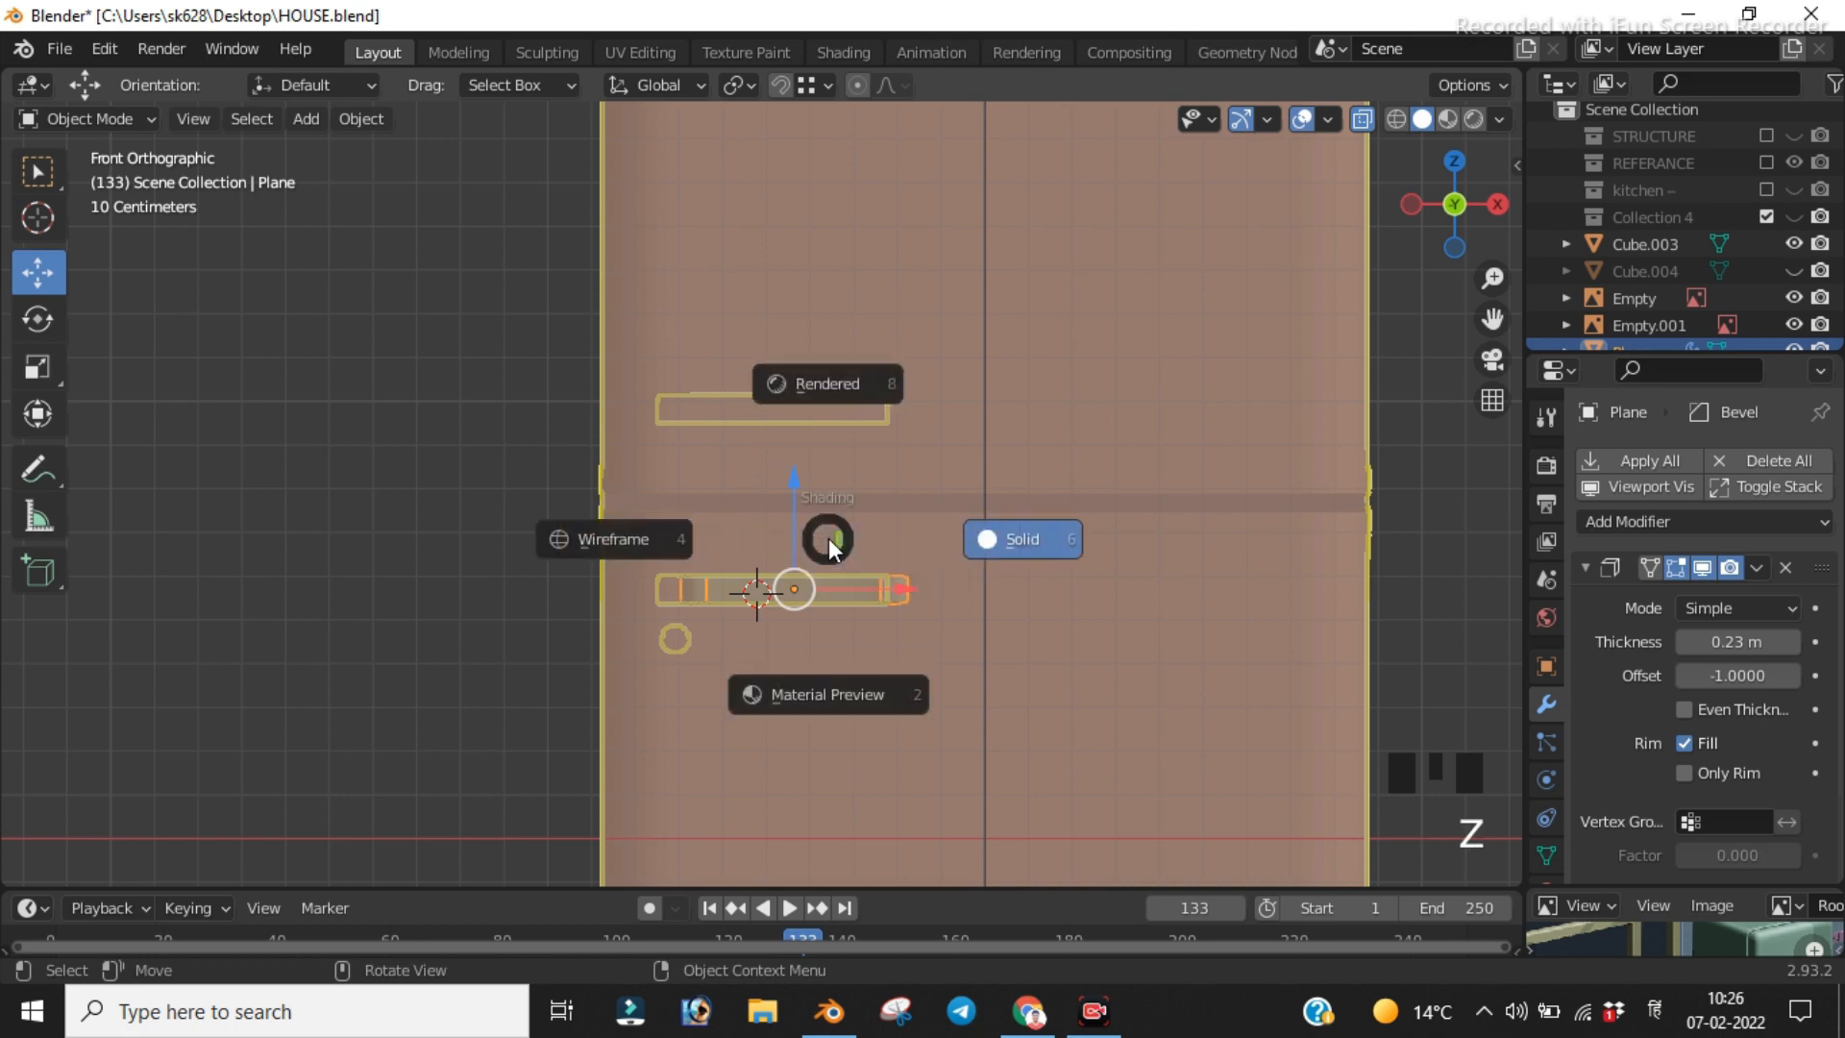
pyautogui.click(469, 386)
pyautogui.click(469, 384)
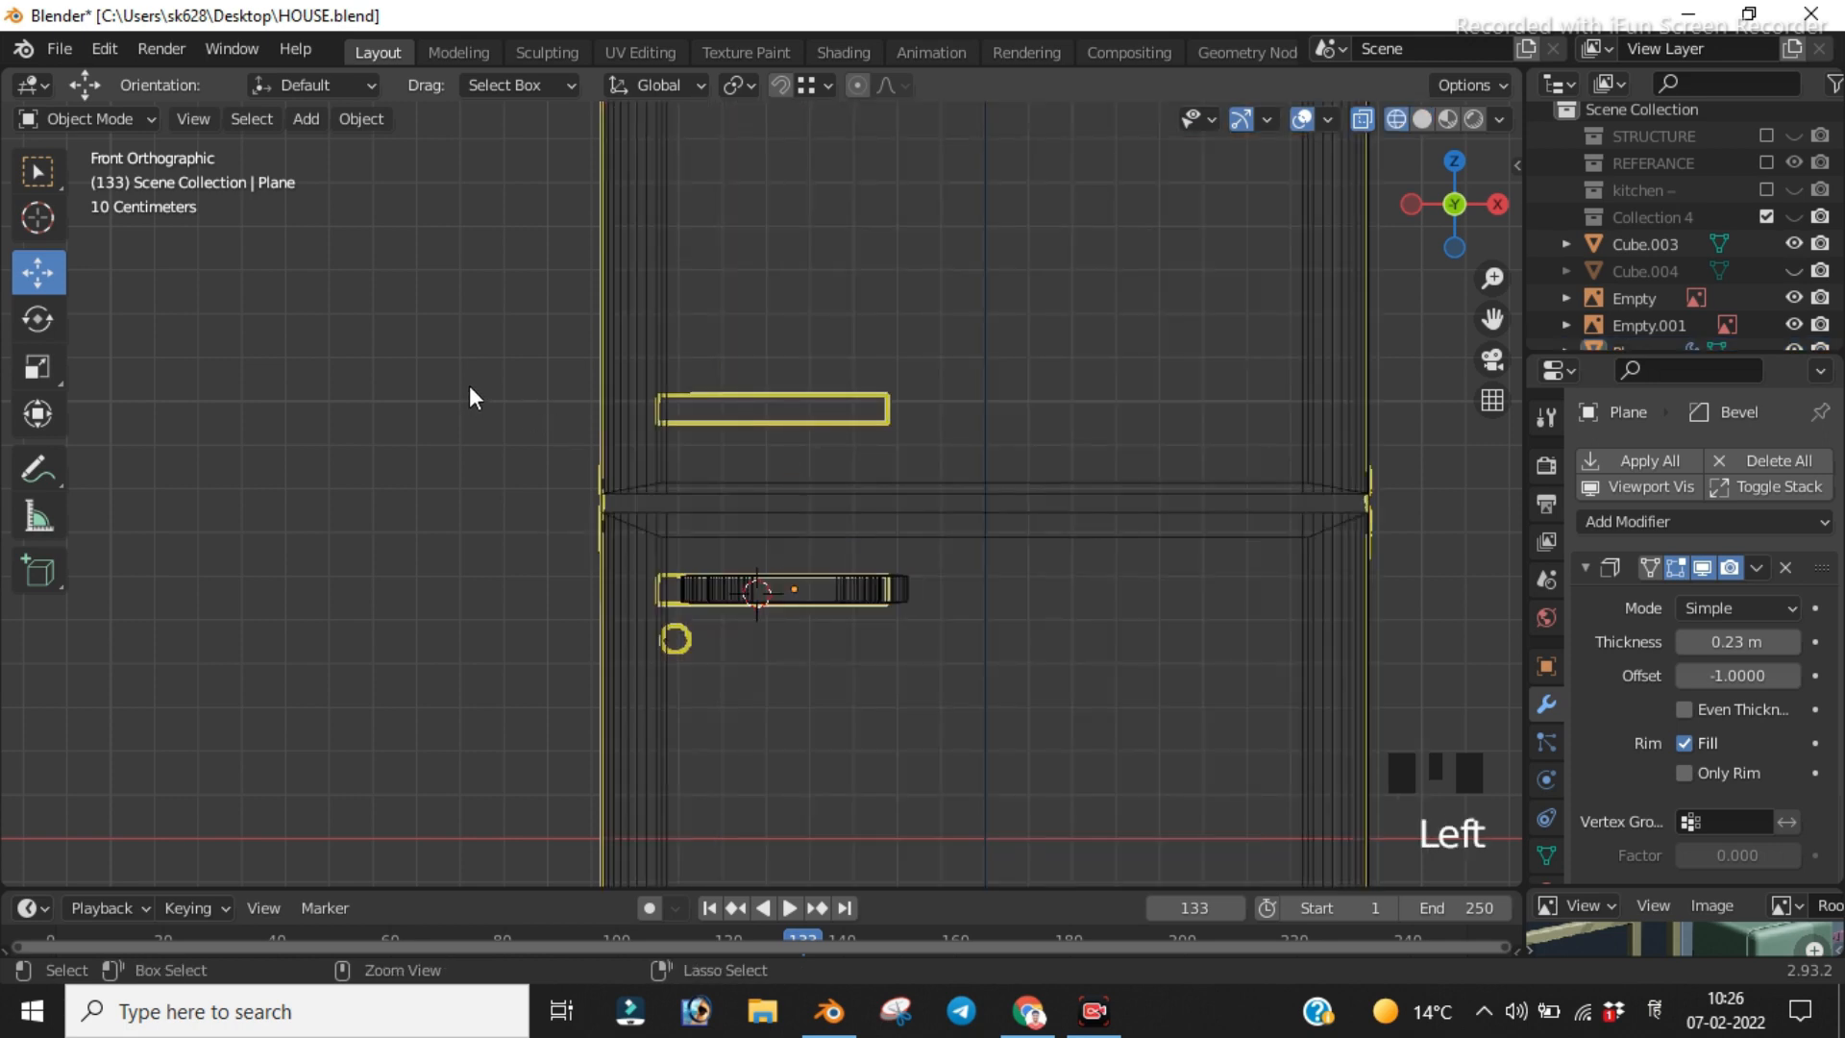
pyautogui.hotkey('ctrl', 'z')
pyautogui.hotkey('ctrl', 'z')
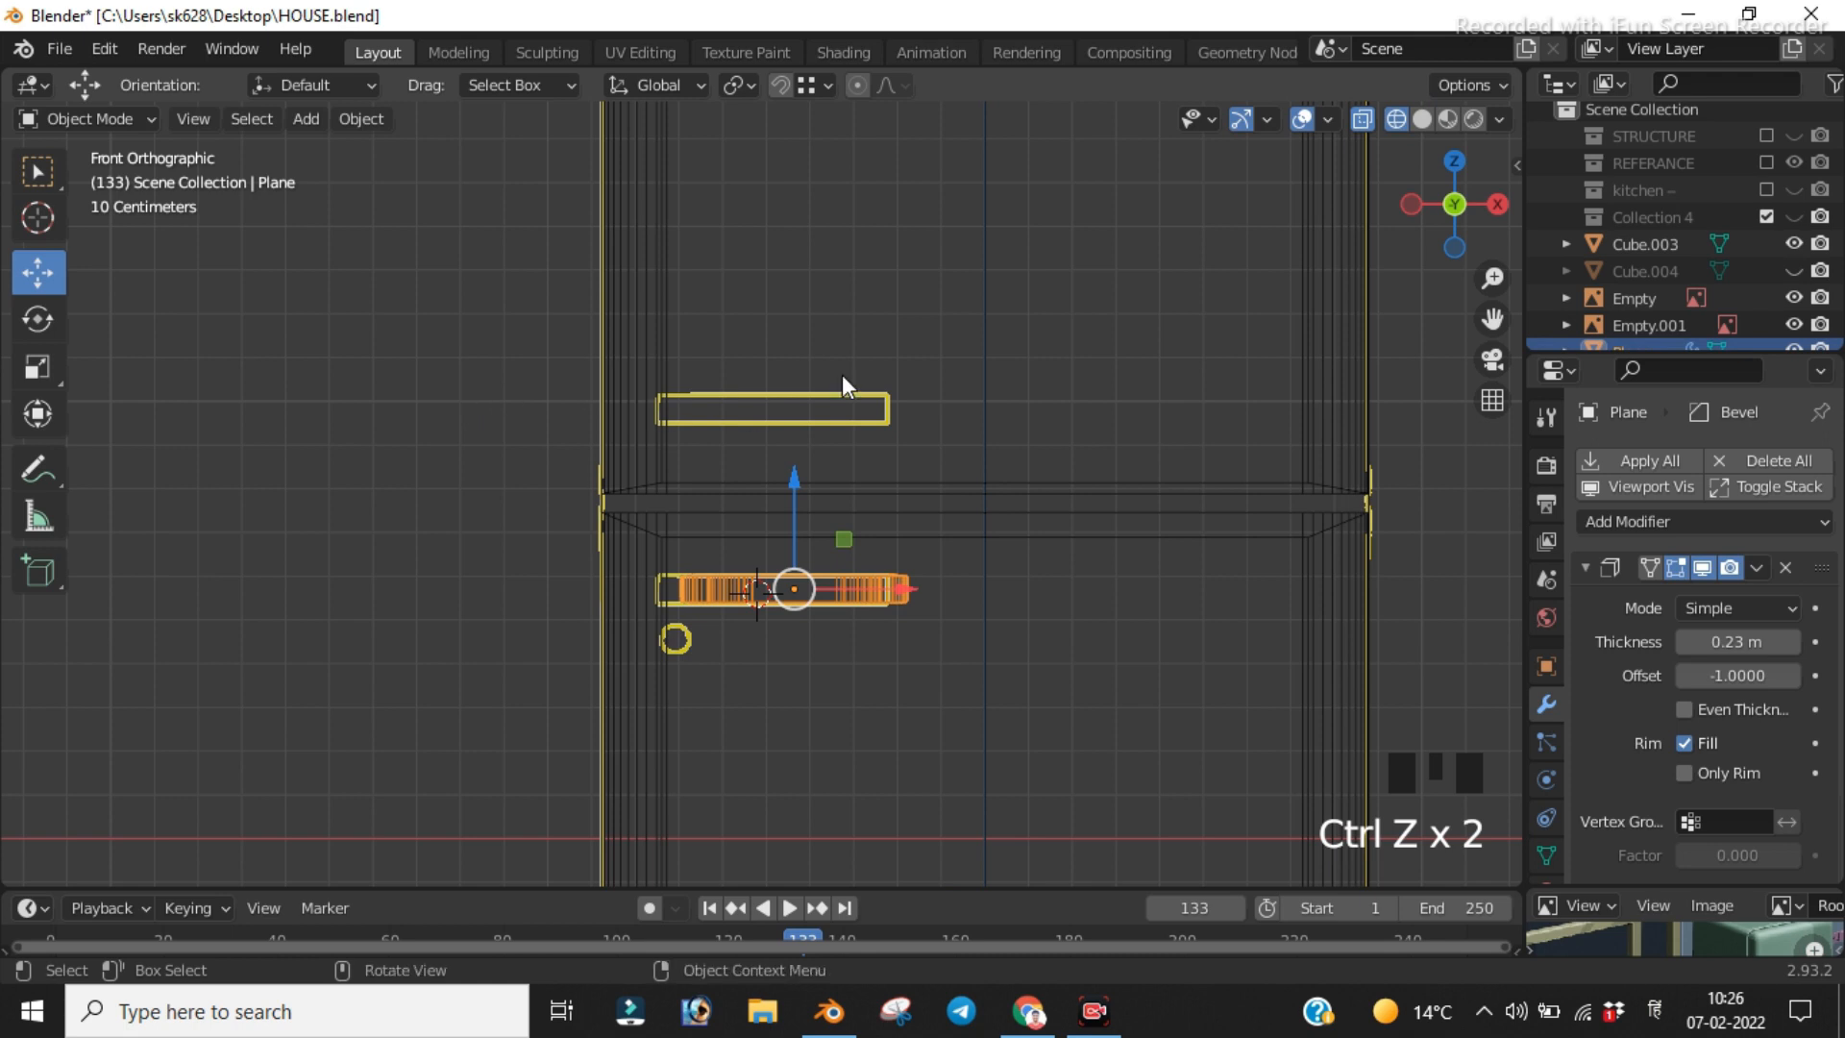
pyautogui.click(1393, 116)
pyautogui.click(1420, 117)
pyautogui.click(1392, 119)
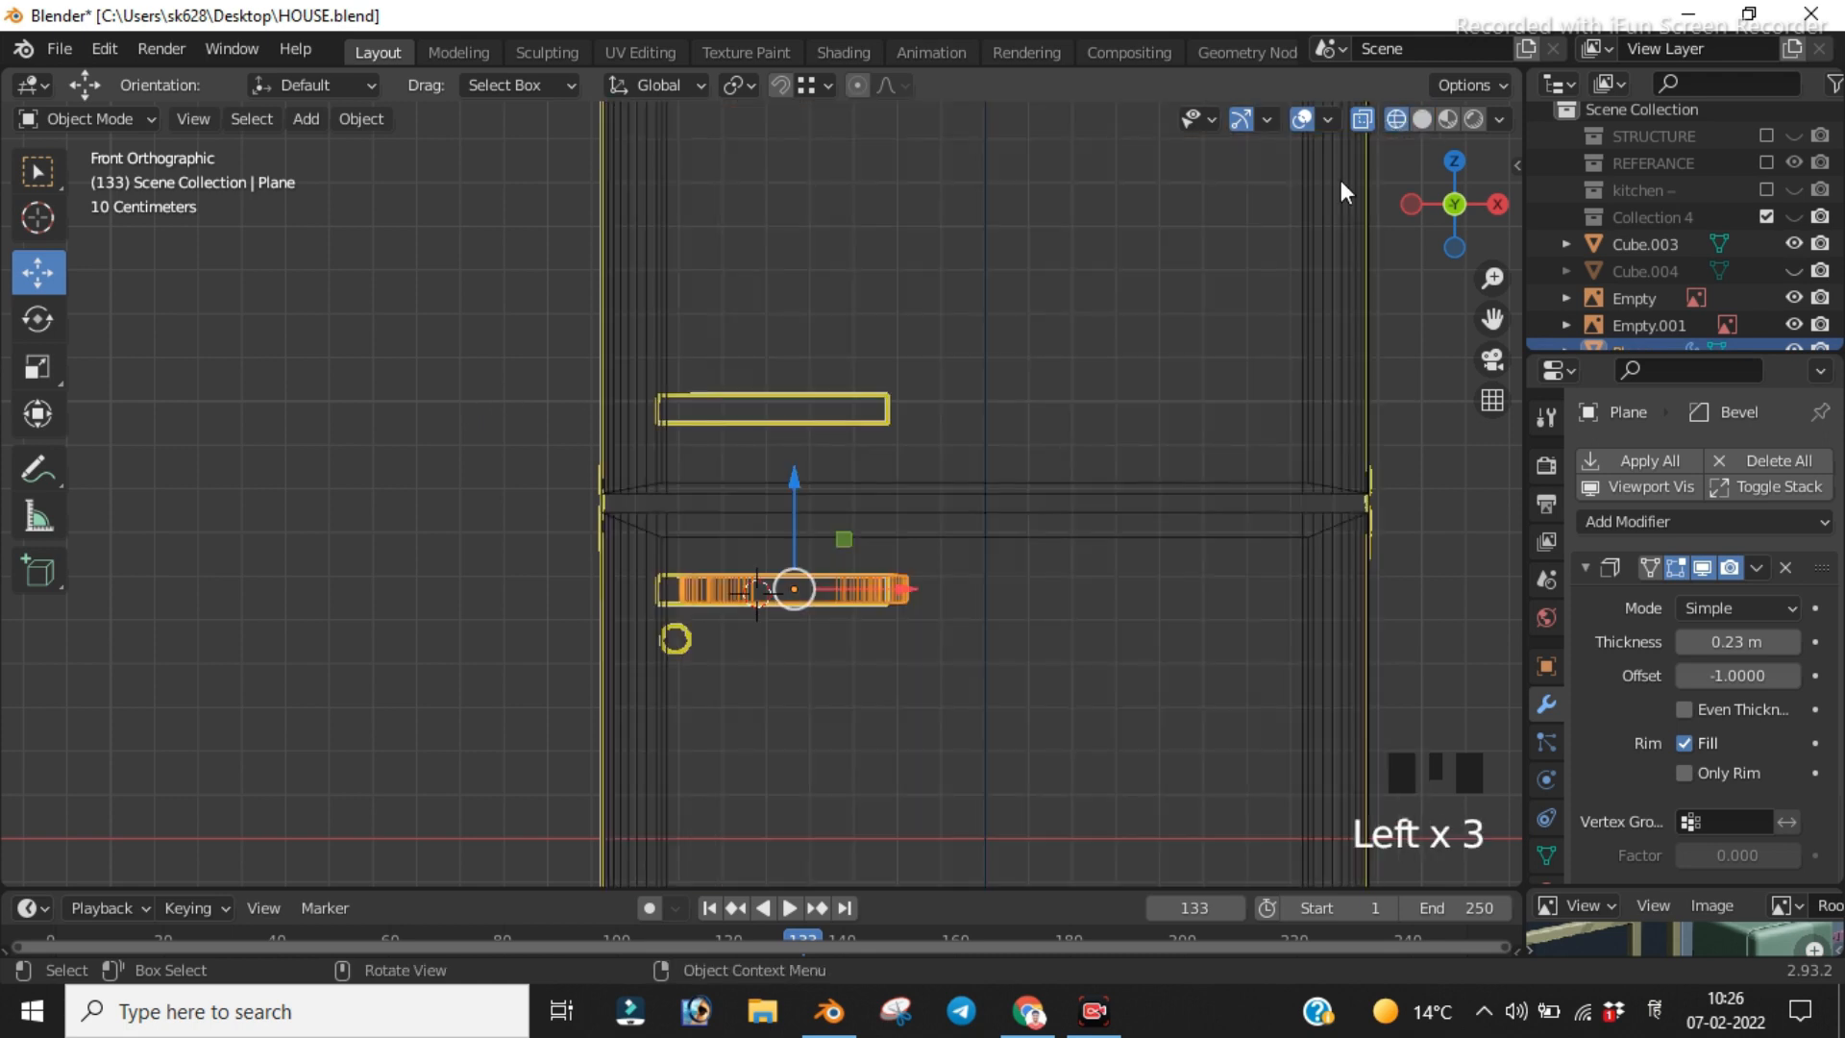
pyautogui.click(1416, 116)
# Step: Duplicate the handle straight up along Z onto the upper door's handle outline and deselect the copy
pyautogui.scroll(5, 896, 529)
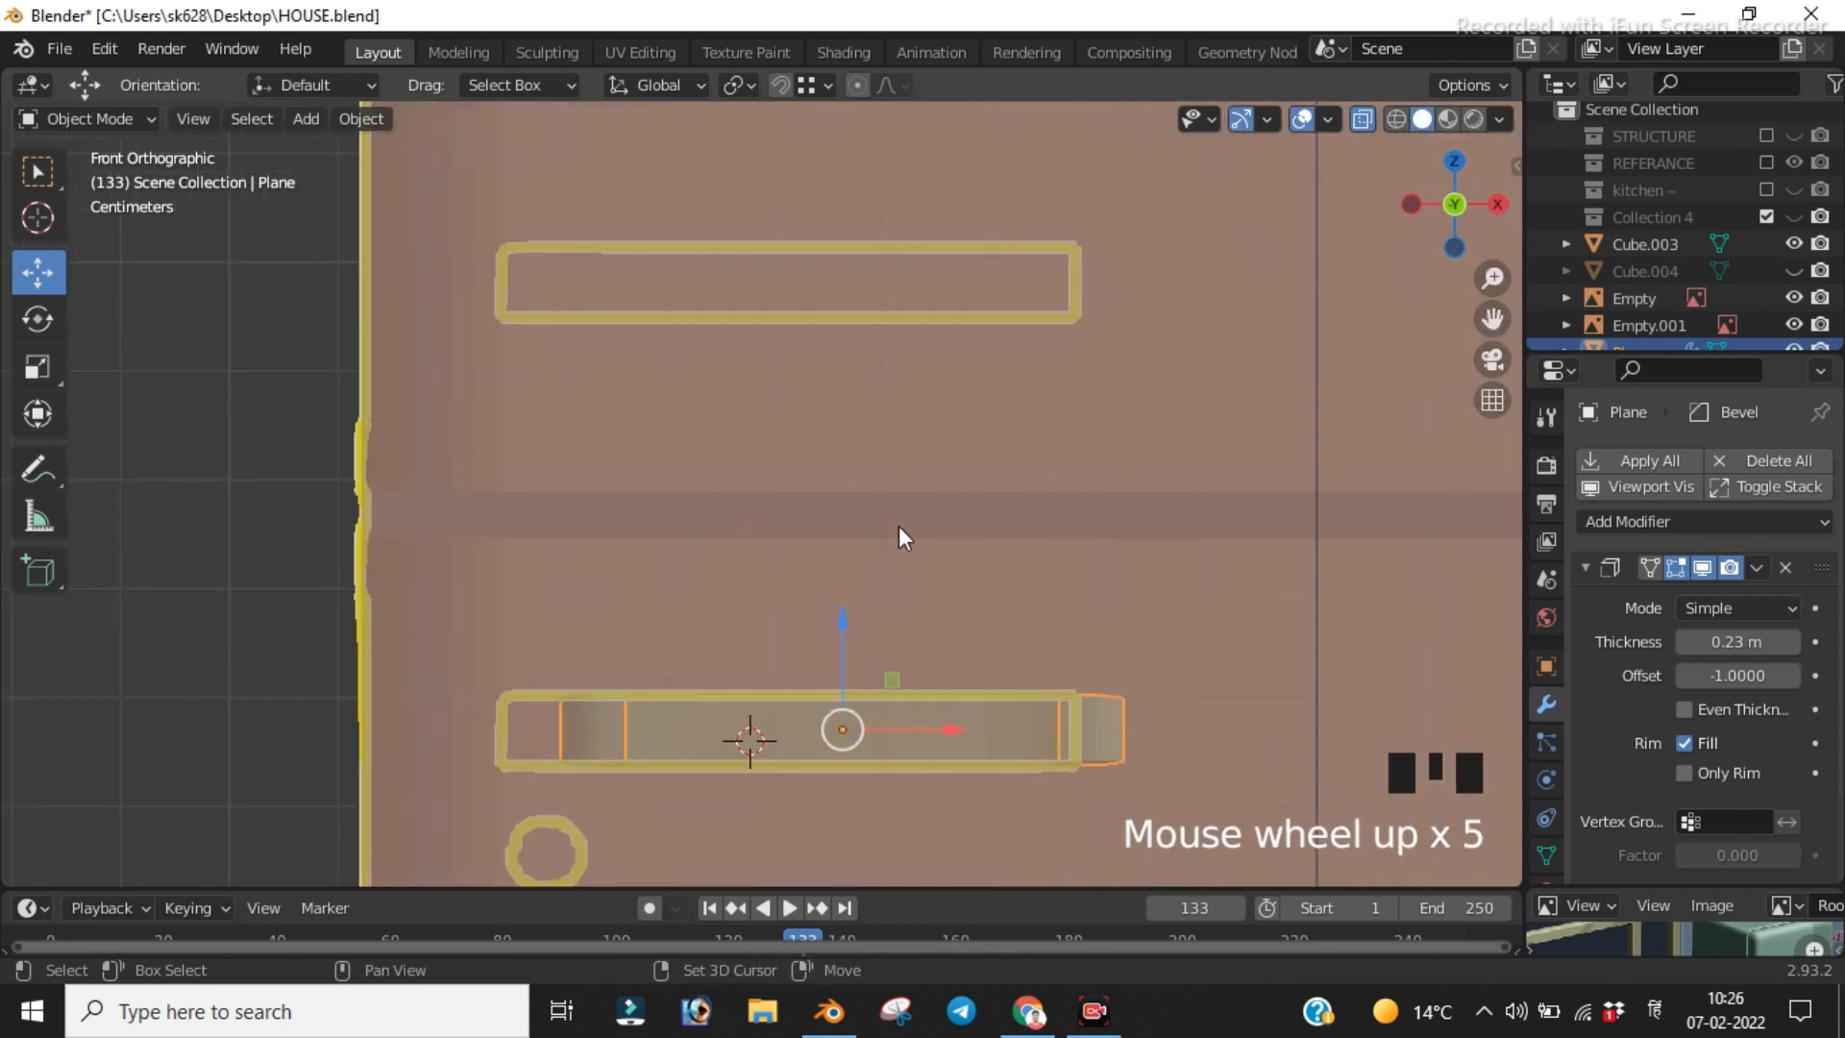
pyautogui.hotkey('shift', 'd')
pyautogui.press('z')
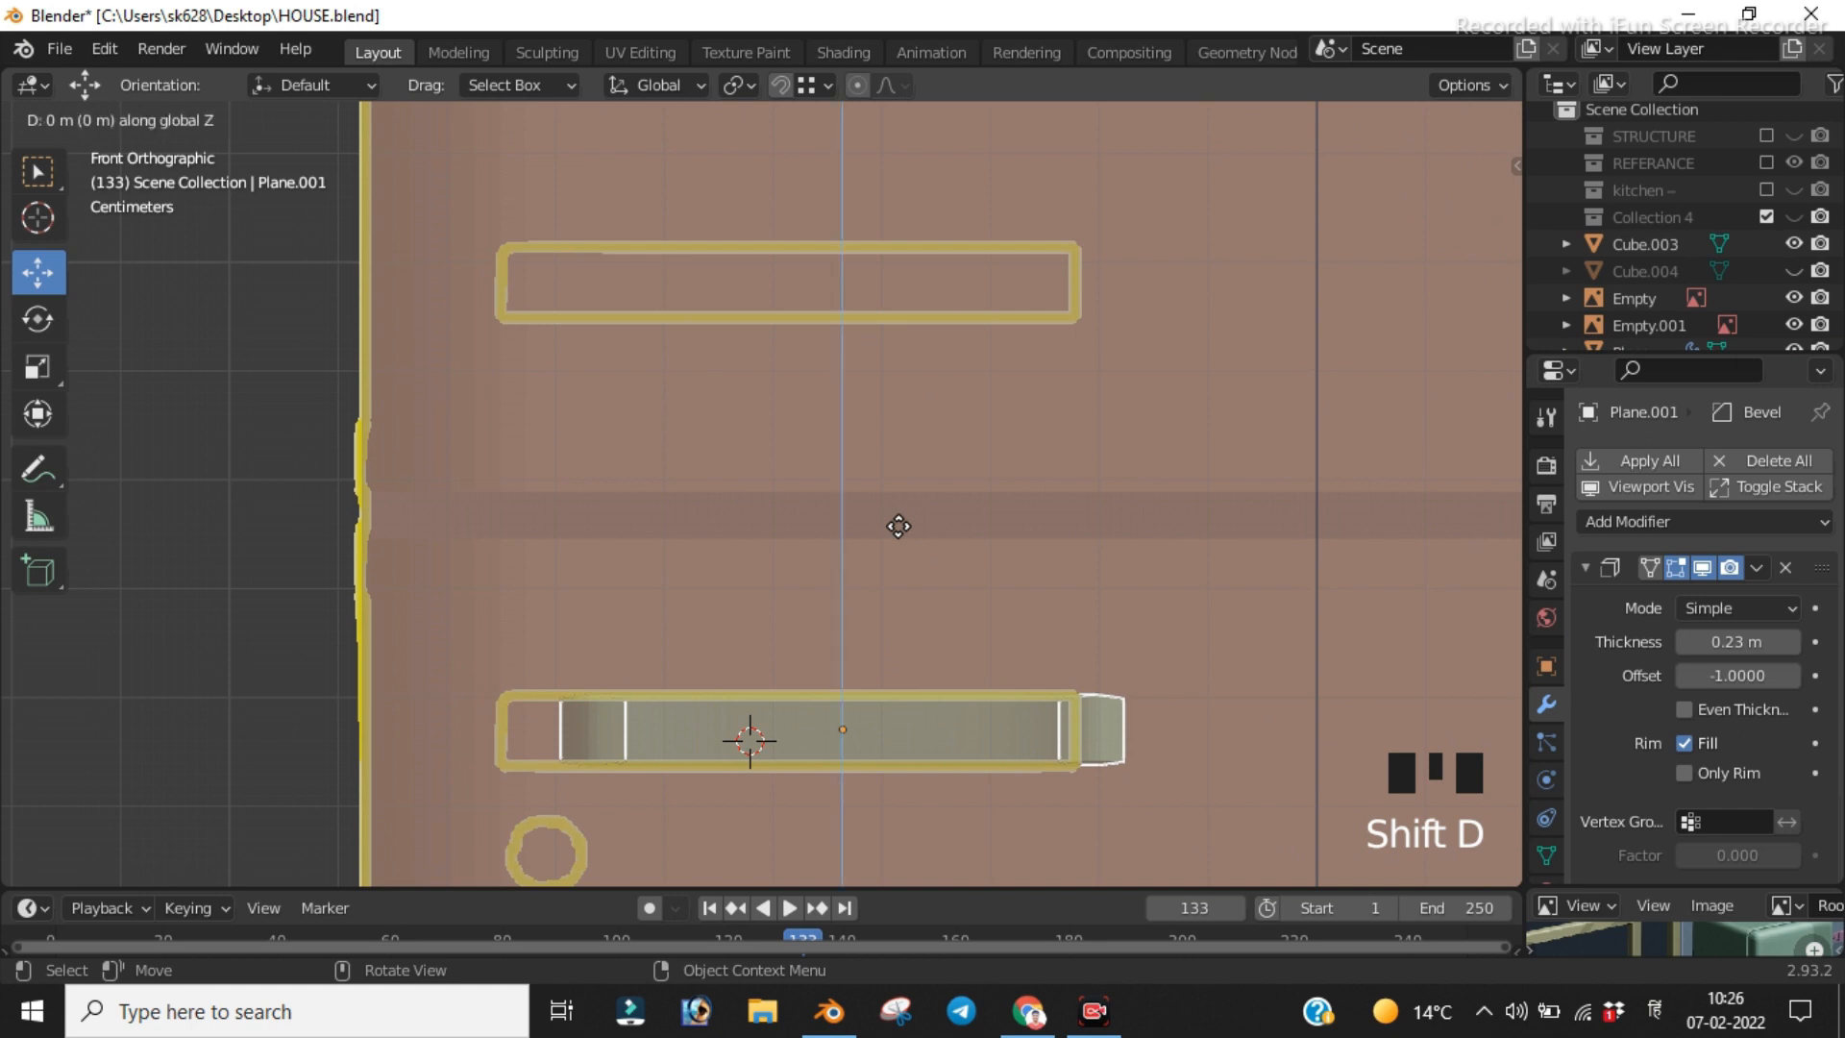
pyautogui.click(830, 854)
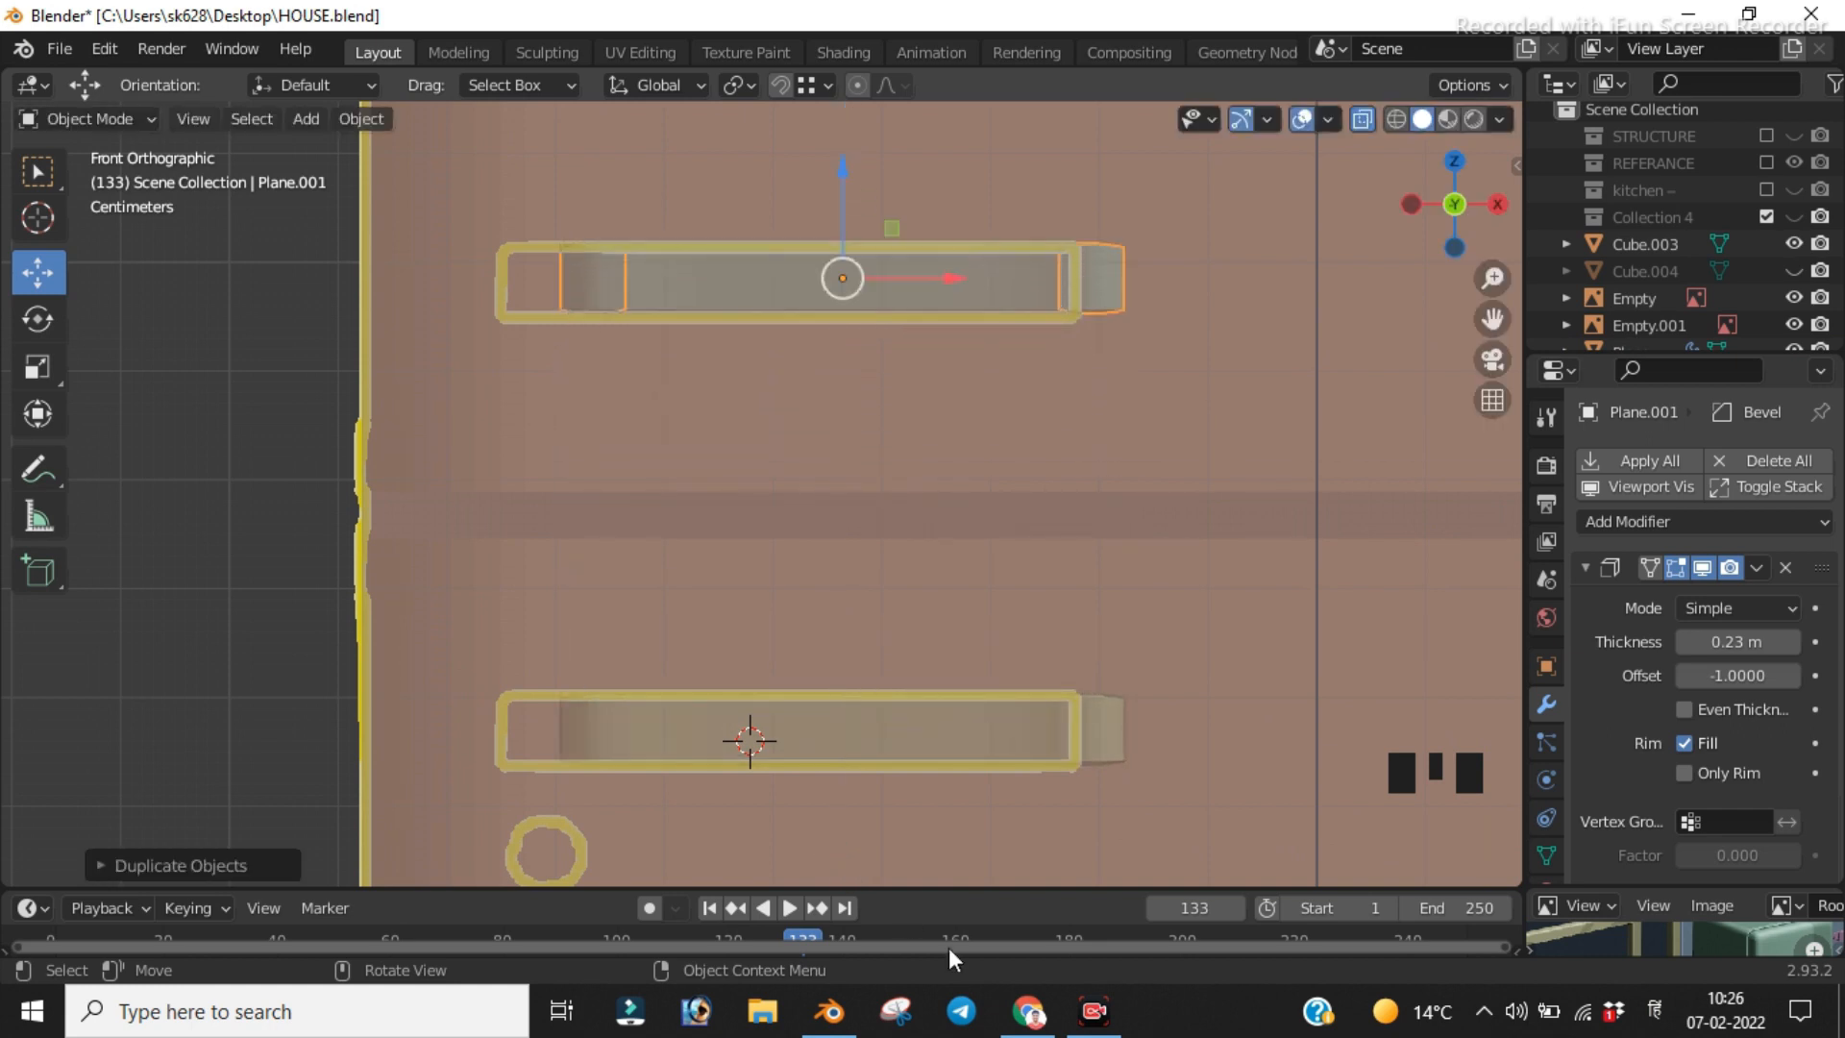
pyautogui.scroll(-4, 862, 688)
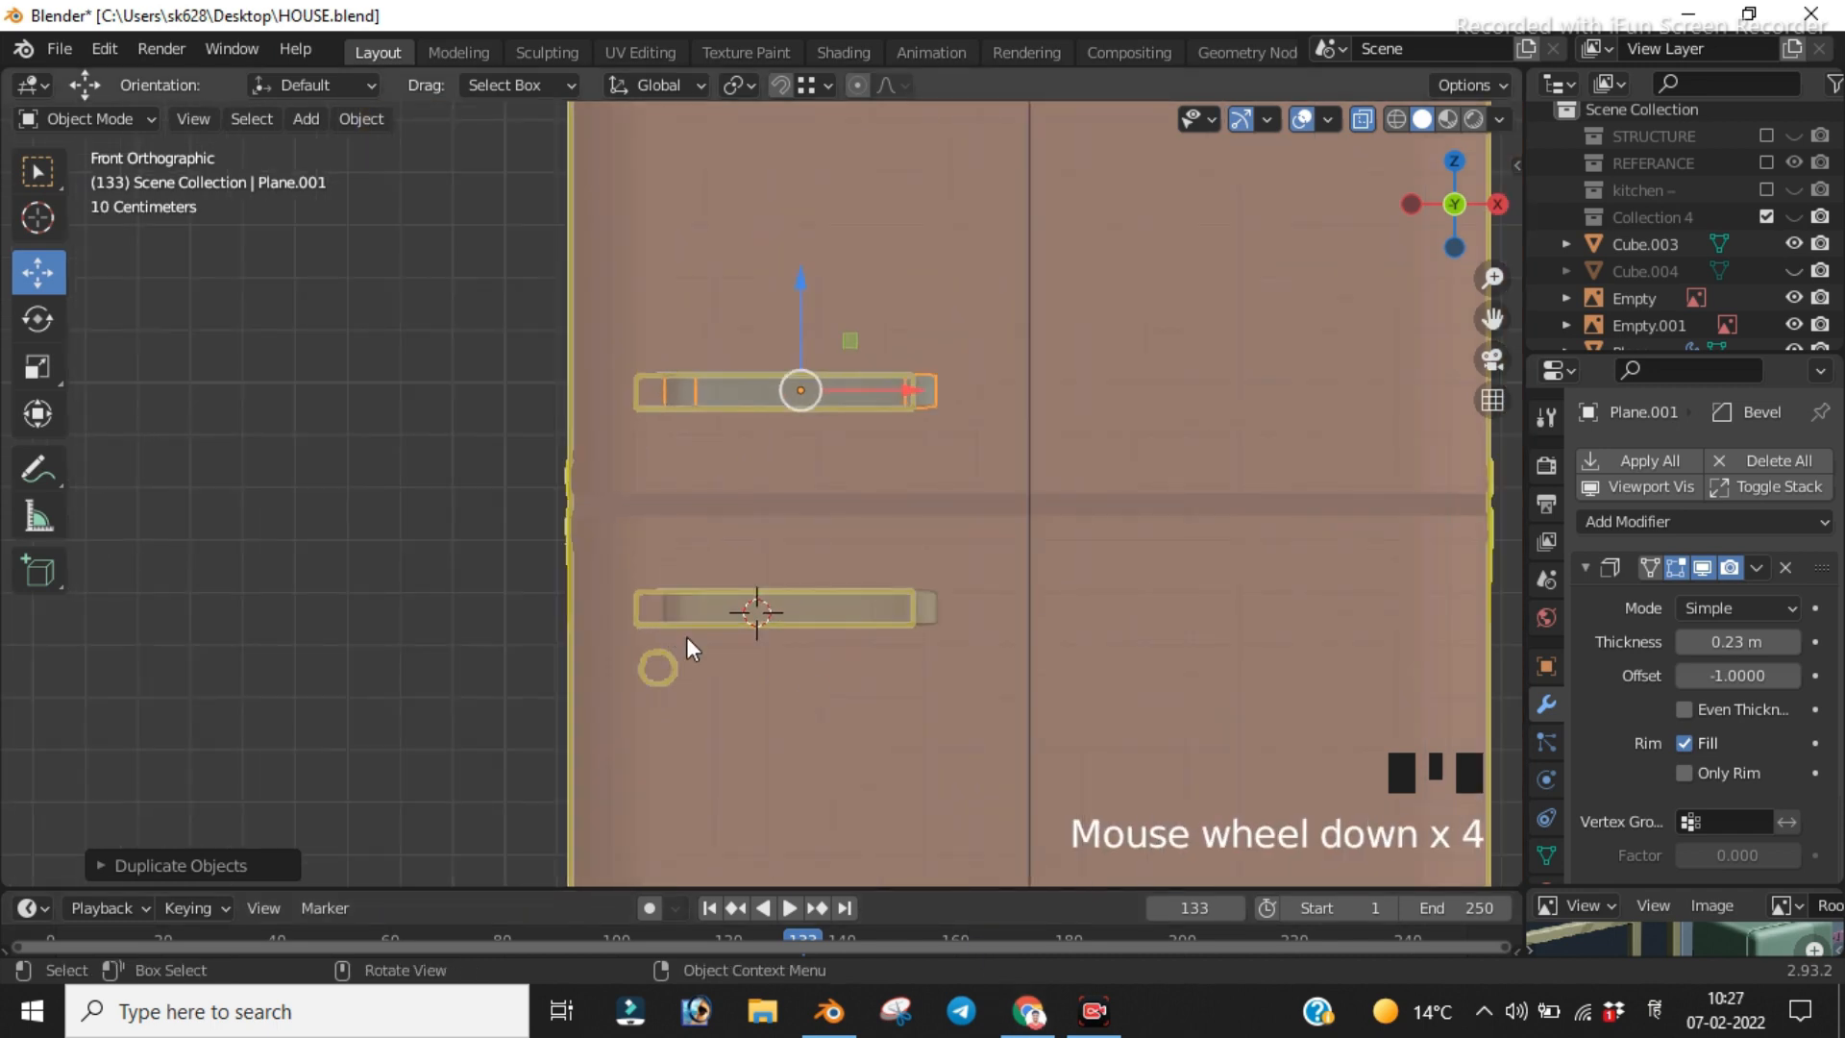
pyautogui.click(398, 584)
# Step: Turn off X-ray display and examine both door handles from the front and from an angle
pyautogui.scroll(-1, 873, 562)
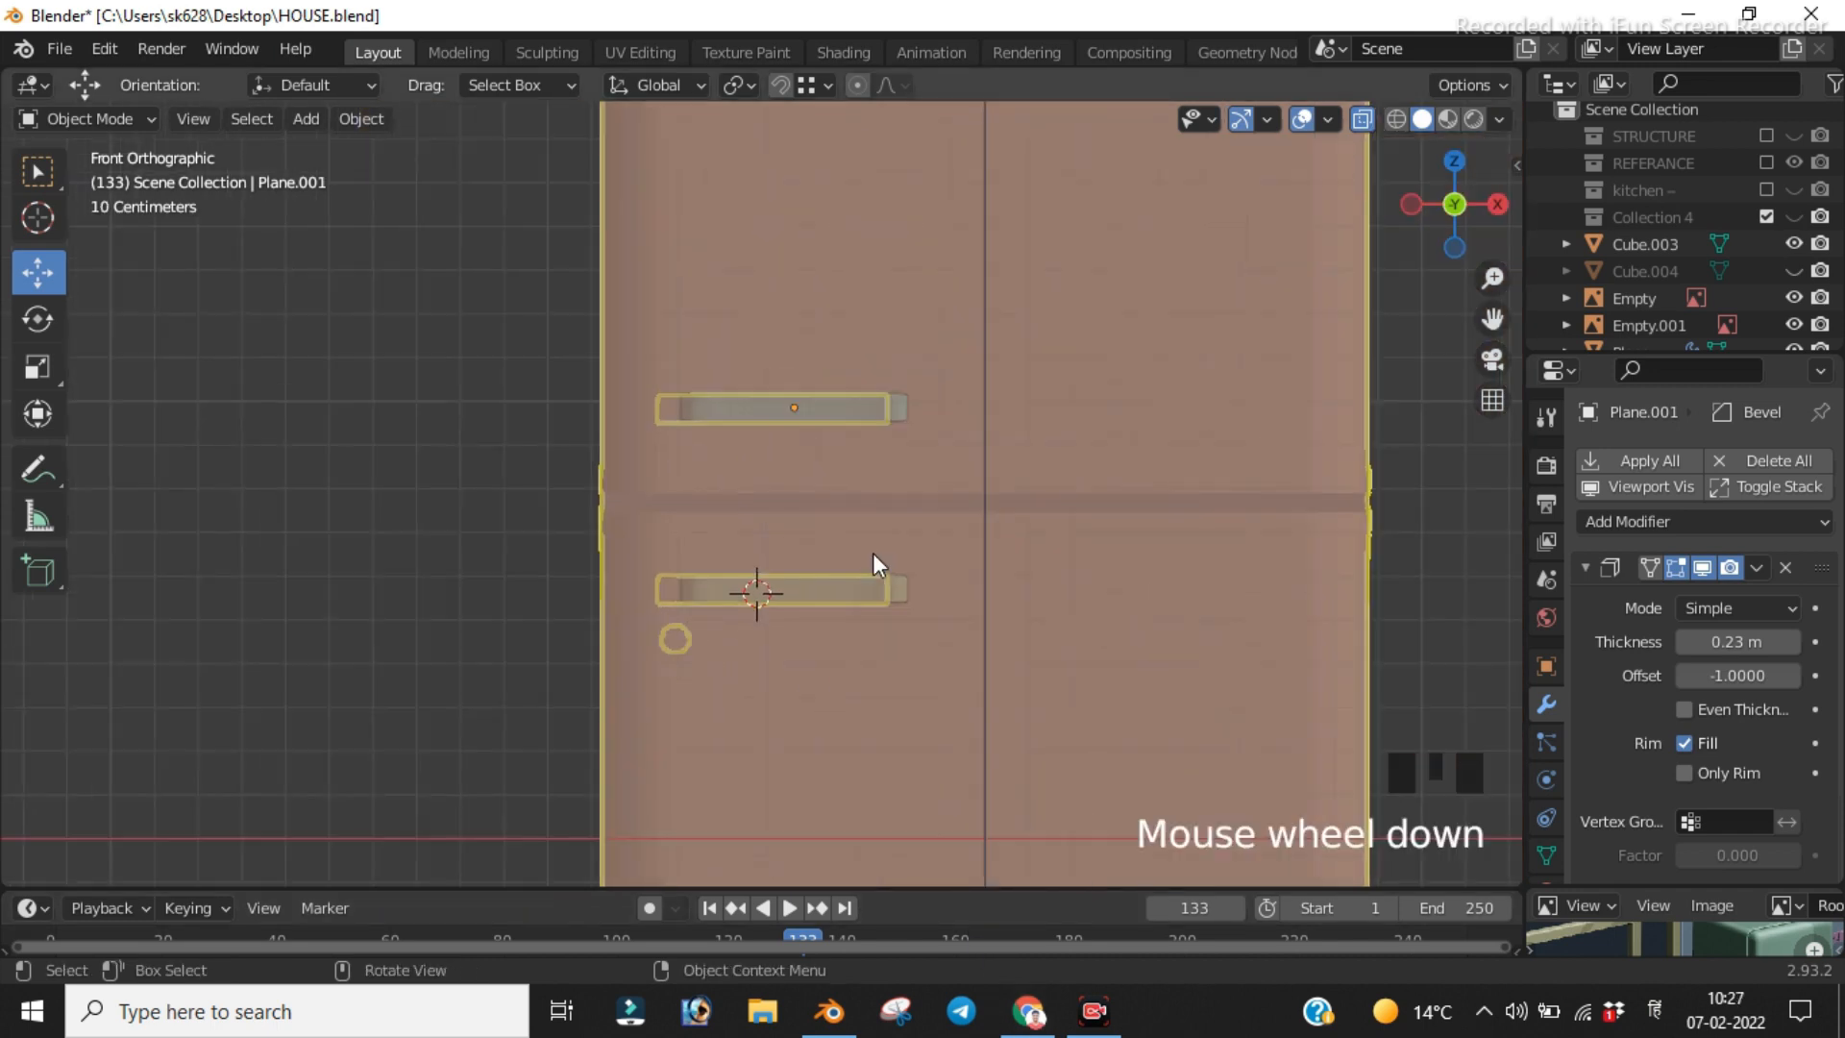
pyautogui.press('Tab')
pyautogui.press('Tab')
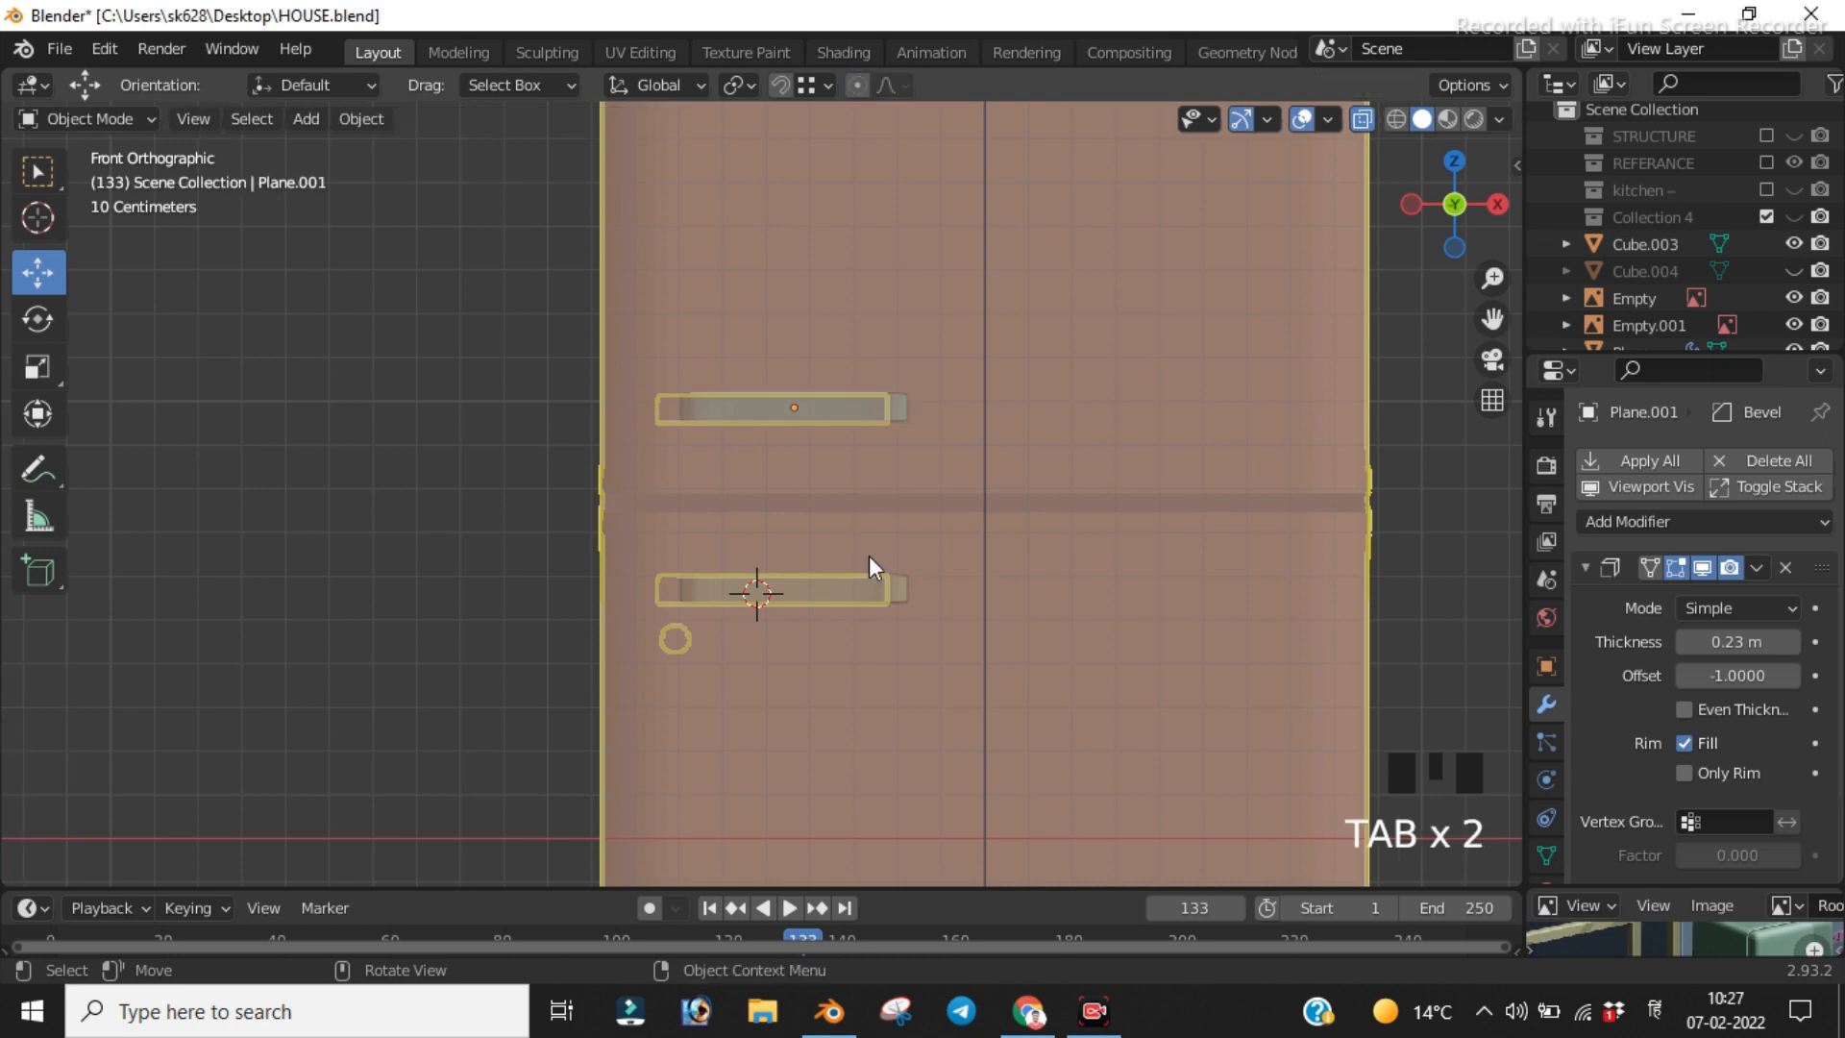
pyautogui.hotkey('alt', 'z')
pyautogui.scroll(-1, 885, 556)
pyautogui.scroll(2, 888, 552)
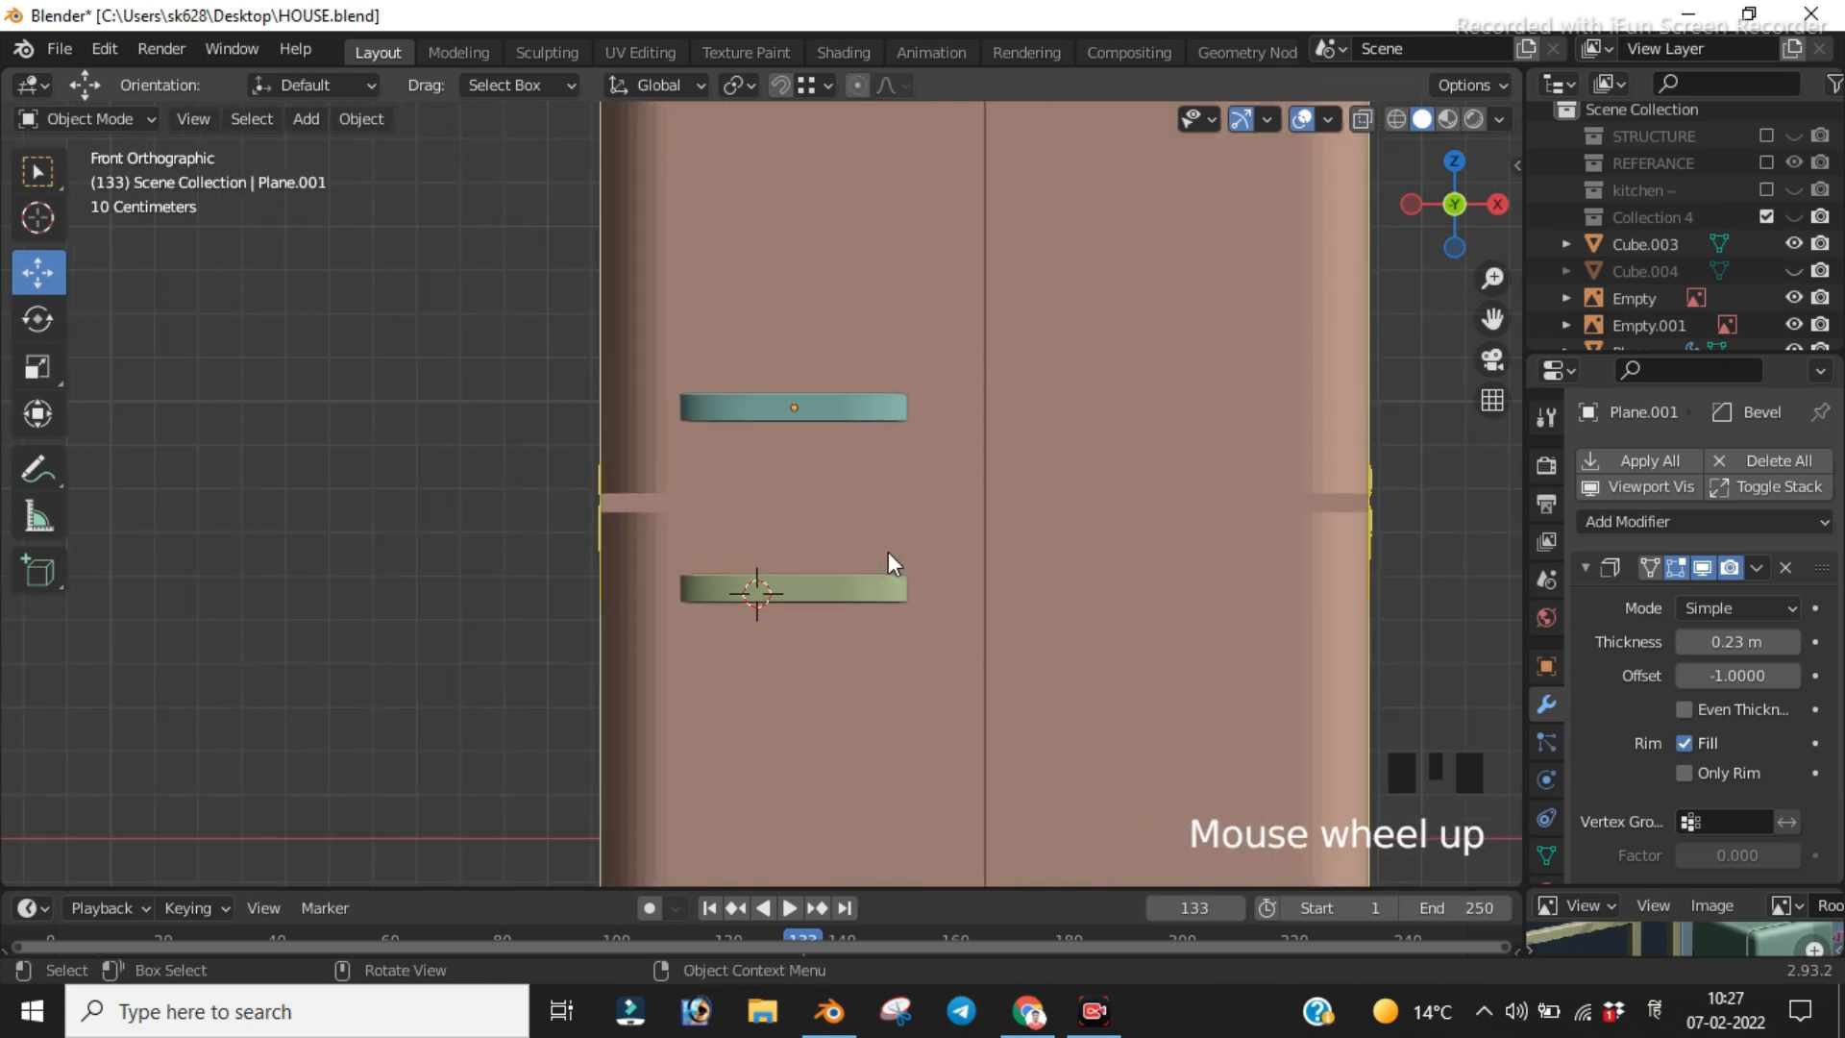
pyautogui.scroll(-1, 888, 551)
pyautogui.moveTo(888, 551); pyautogui.dragTo(957, 545, button='middle')
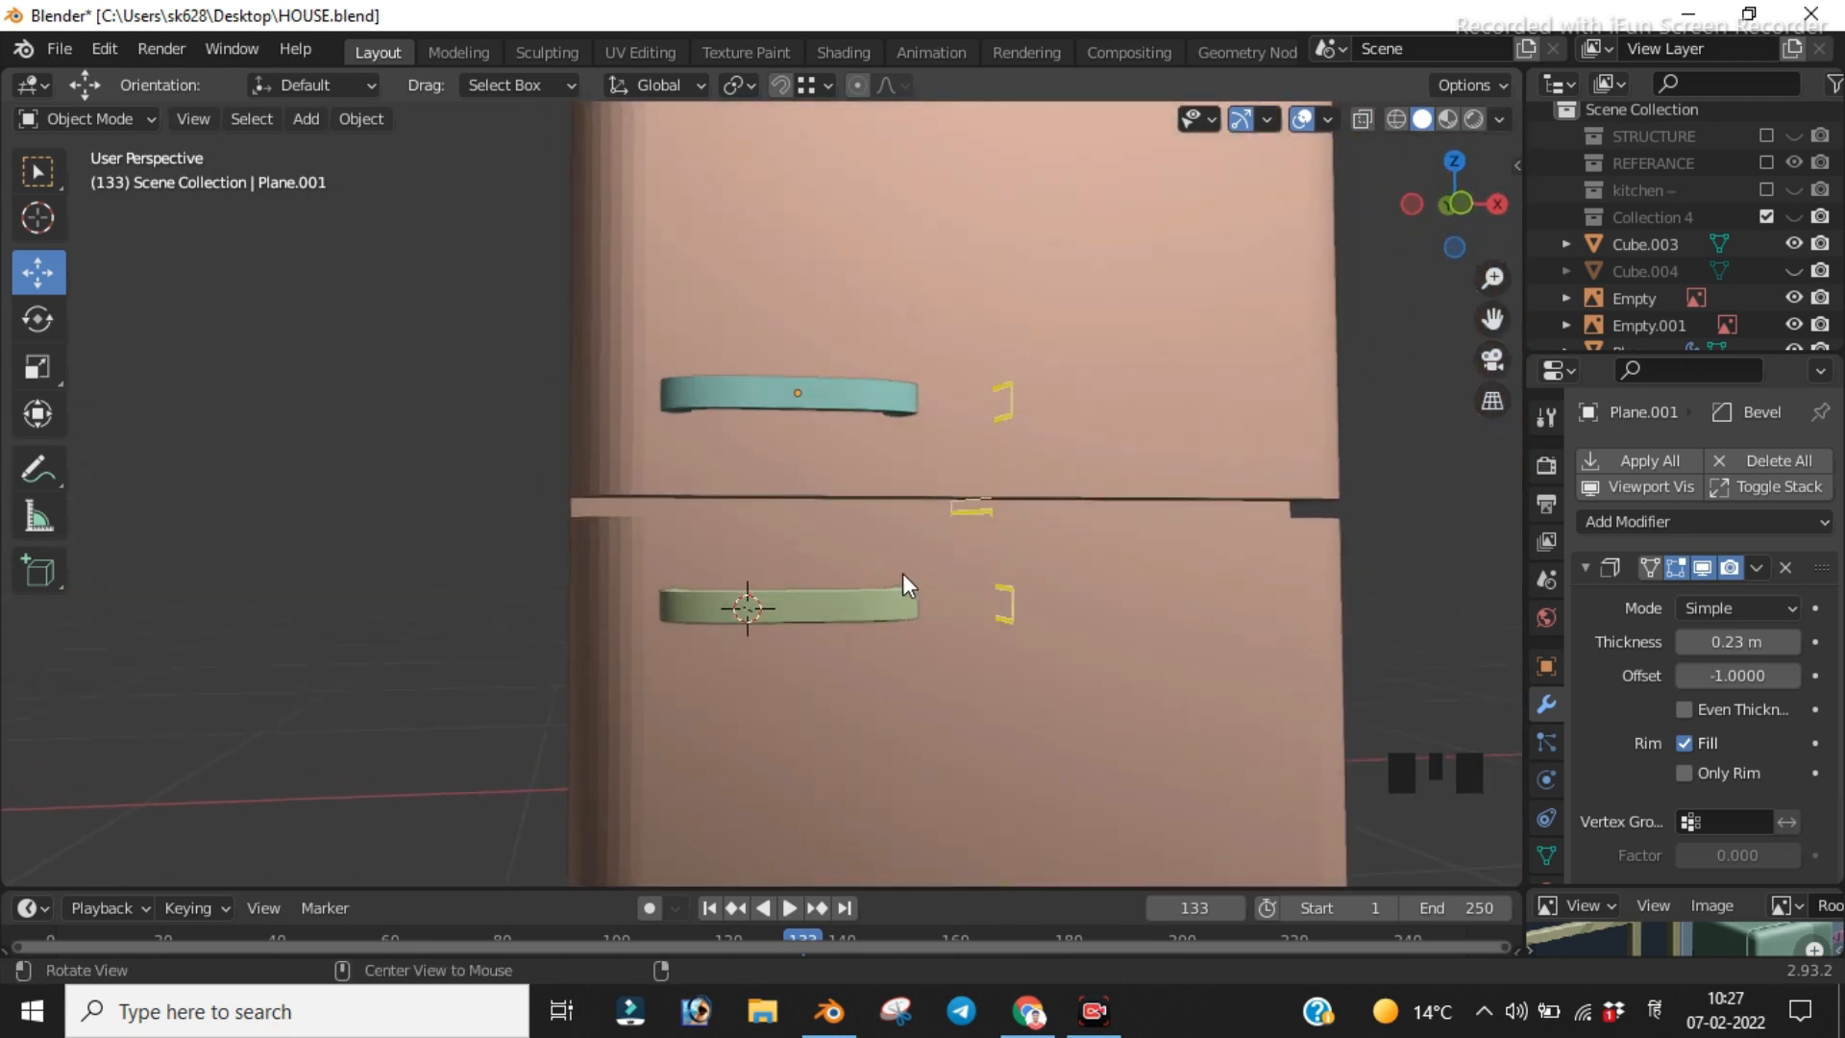
pyautogui.scroll(1, 859, 579)
pyautogui.scroll(1, 854, 588)
# Step: Add a mesh circle for the lock, working in the front view with X-ray display on
pyautogui.press('KP_1')
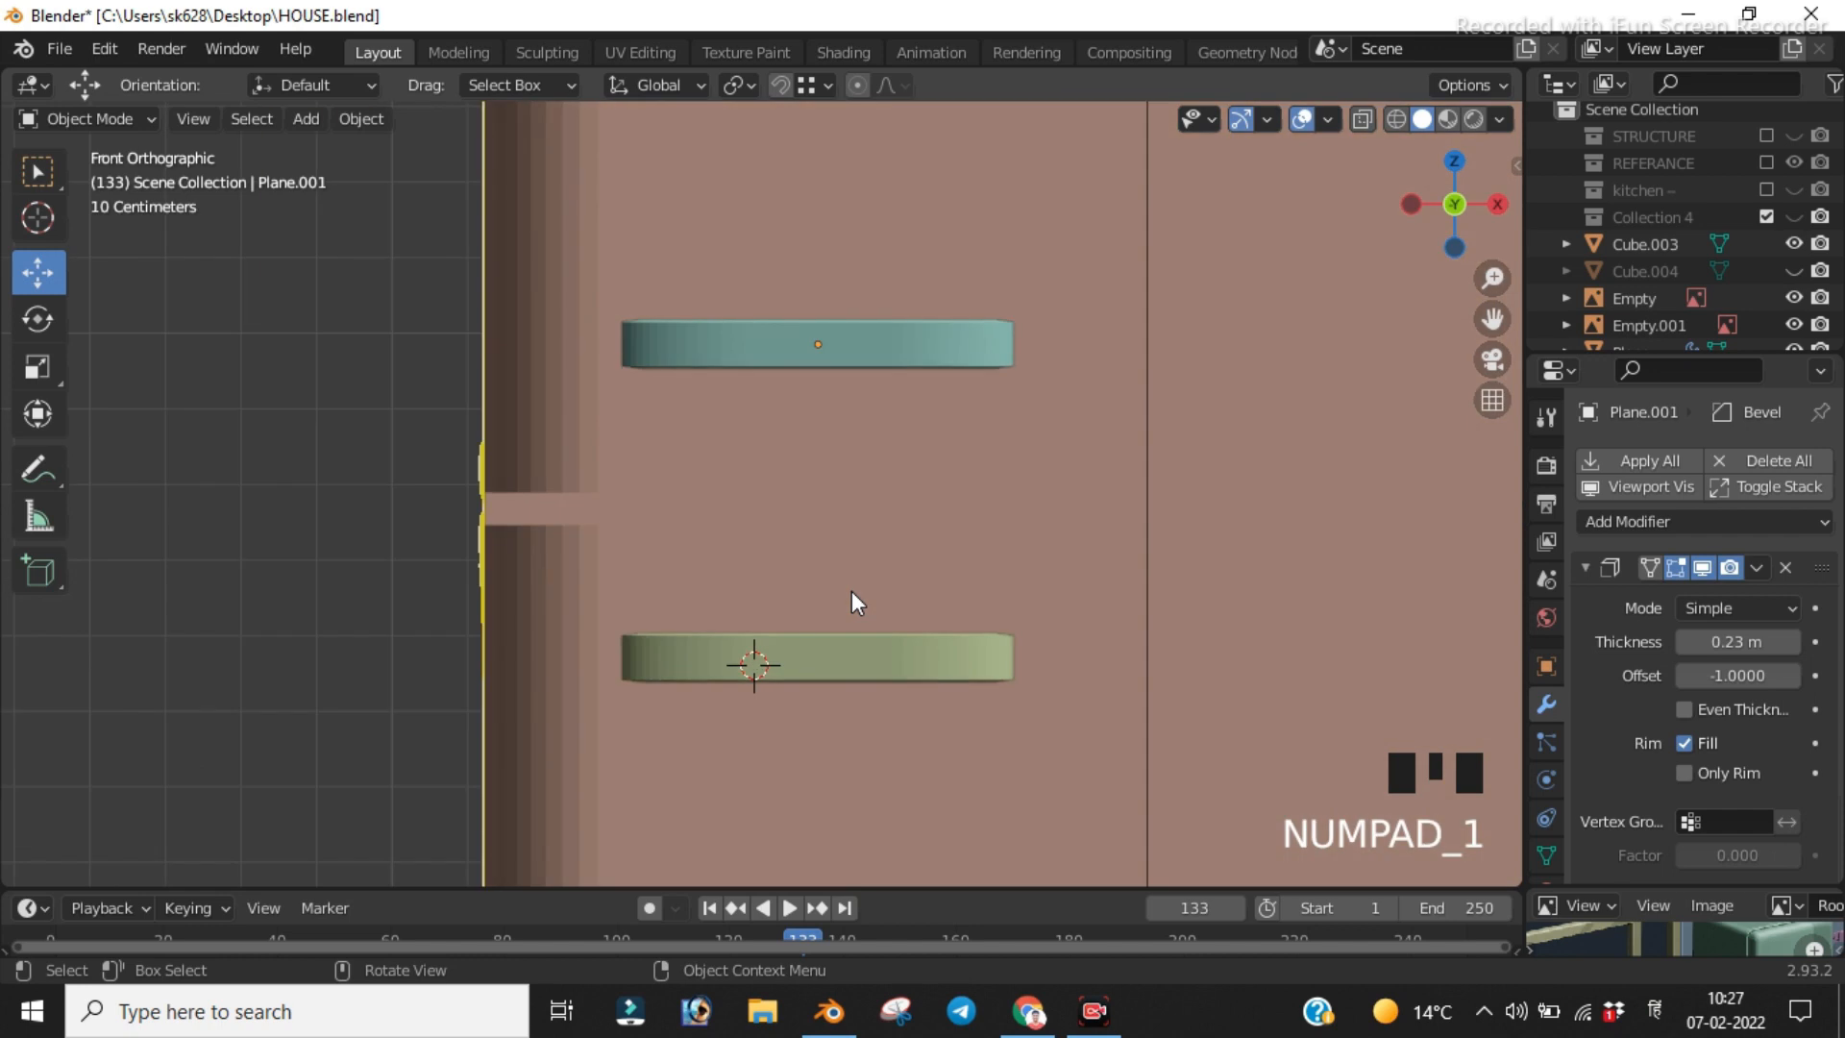
pyautogui.hotkey('alt', 'z')
pyautogui.keyDown('shift'); pyautogui.moveTo(888, 657); pyautogui.dragTo(825, 395, button='middle'); pyautogui.keyUp('shift')
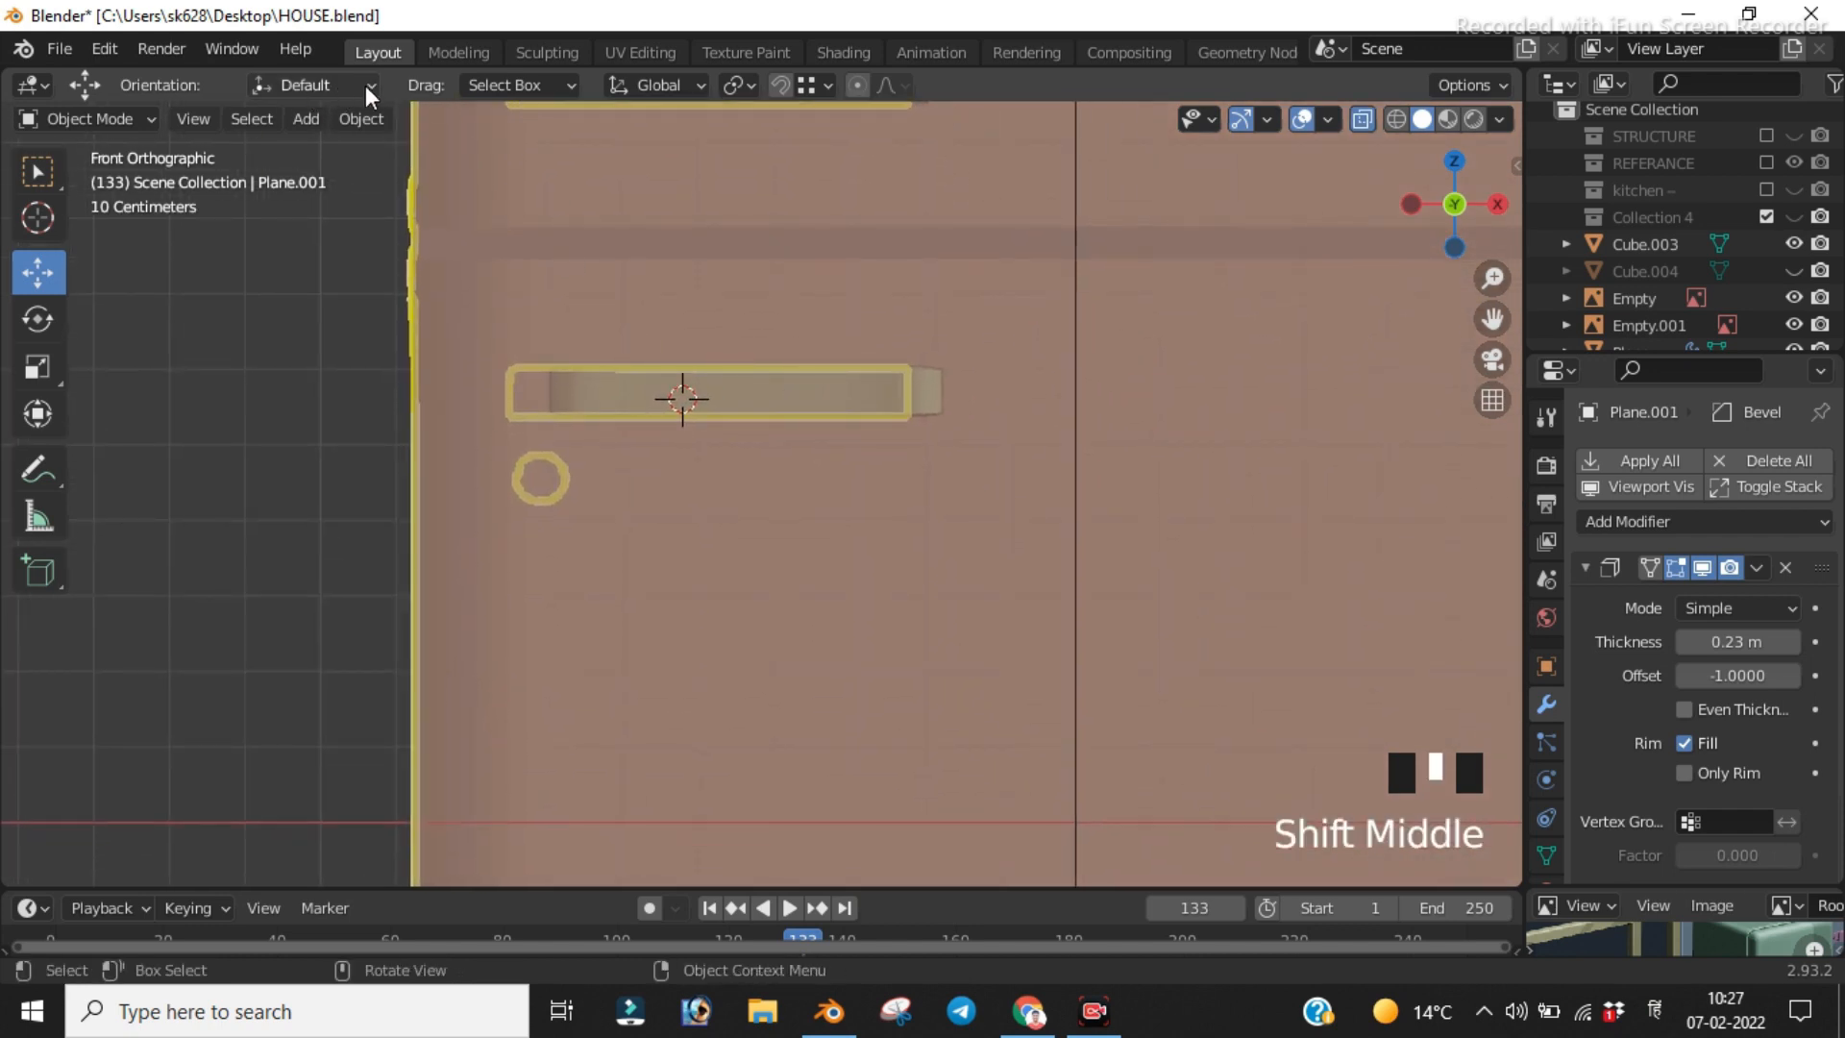
pyautogui.click(303, 116)
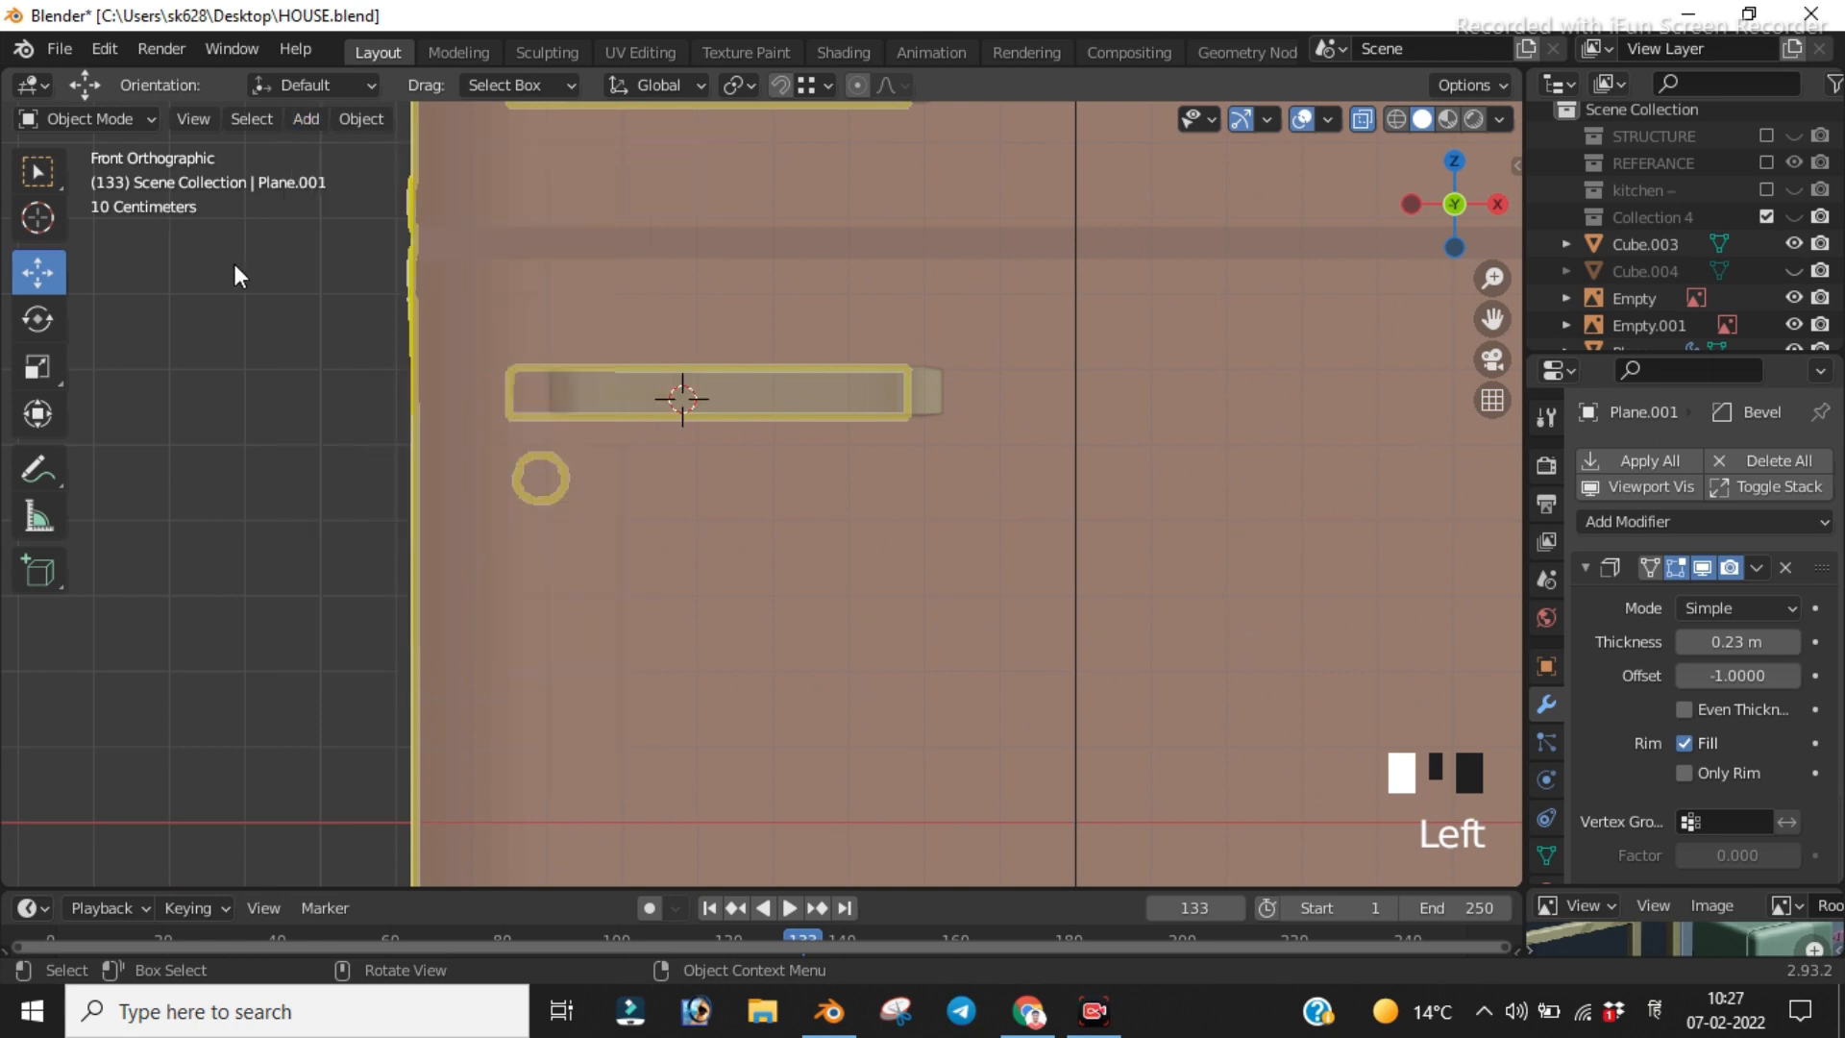
pyautogui.click(362, 118)
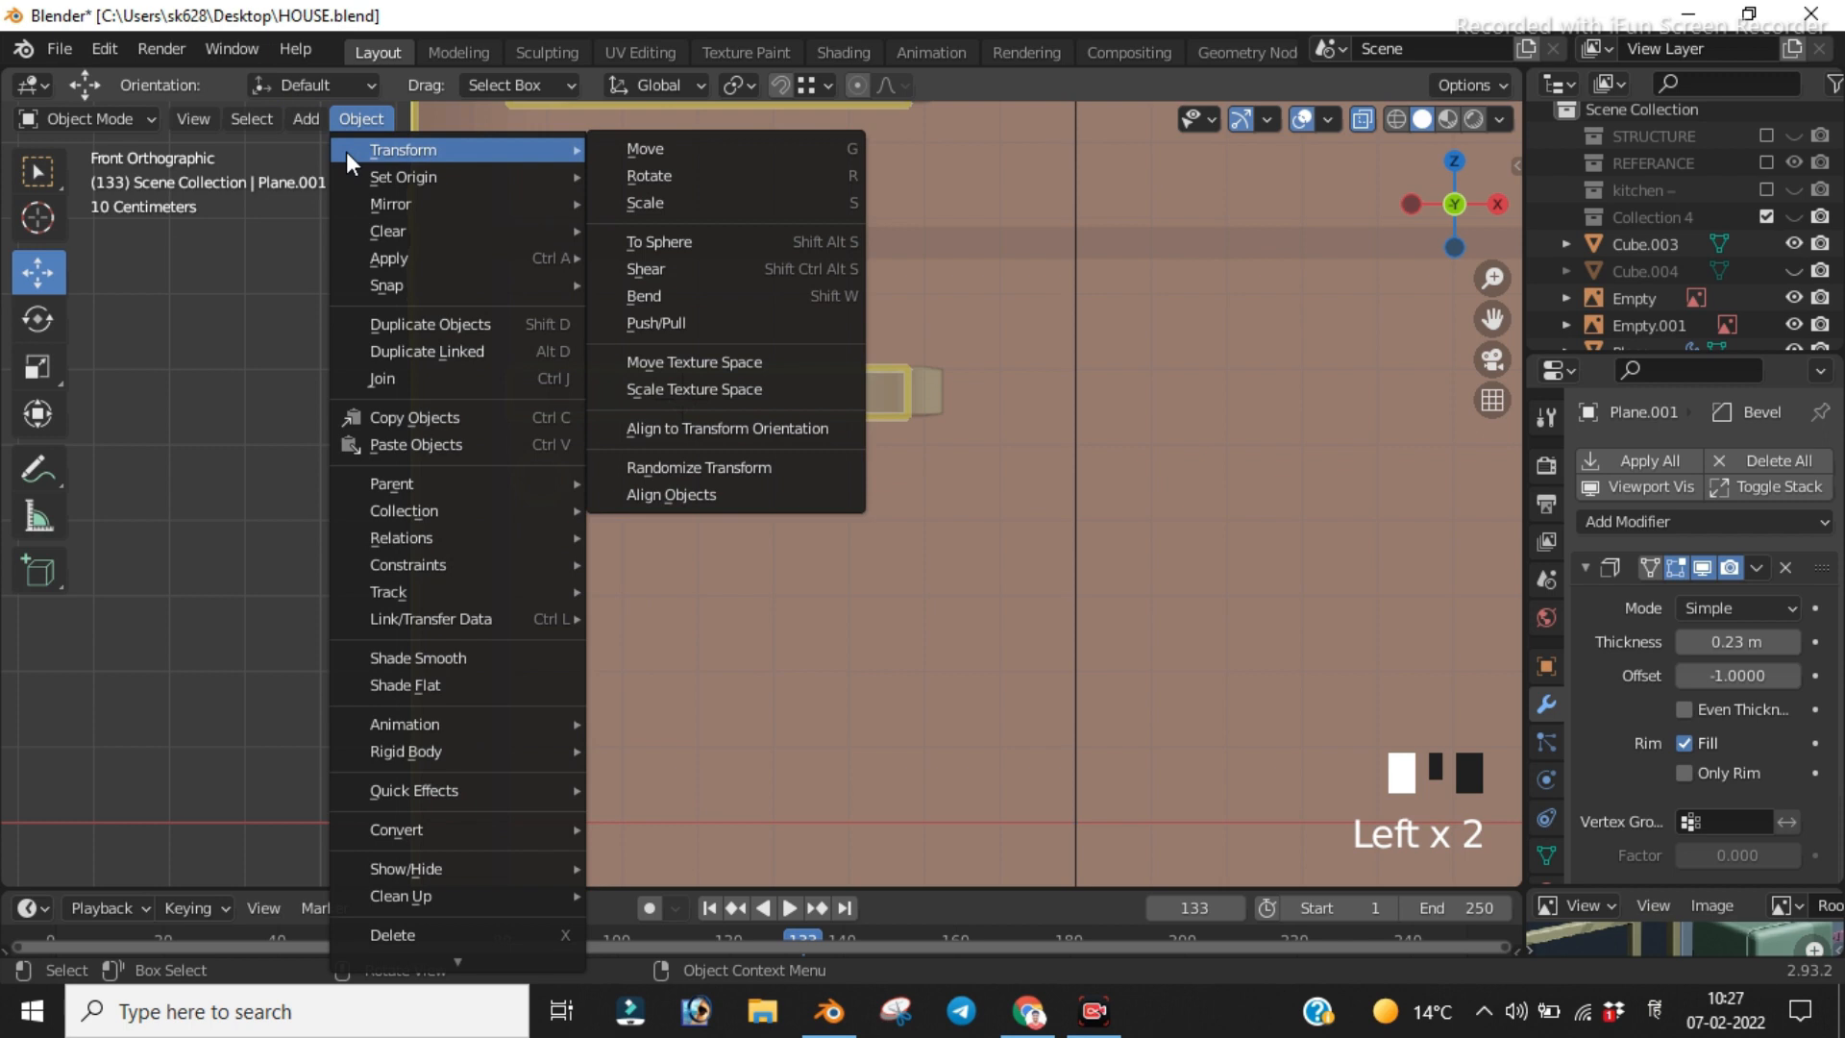
pyautogui.moveTo(302, 117)
pyautogui.moveTo(339, 149)
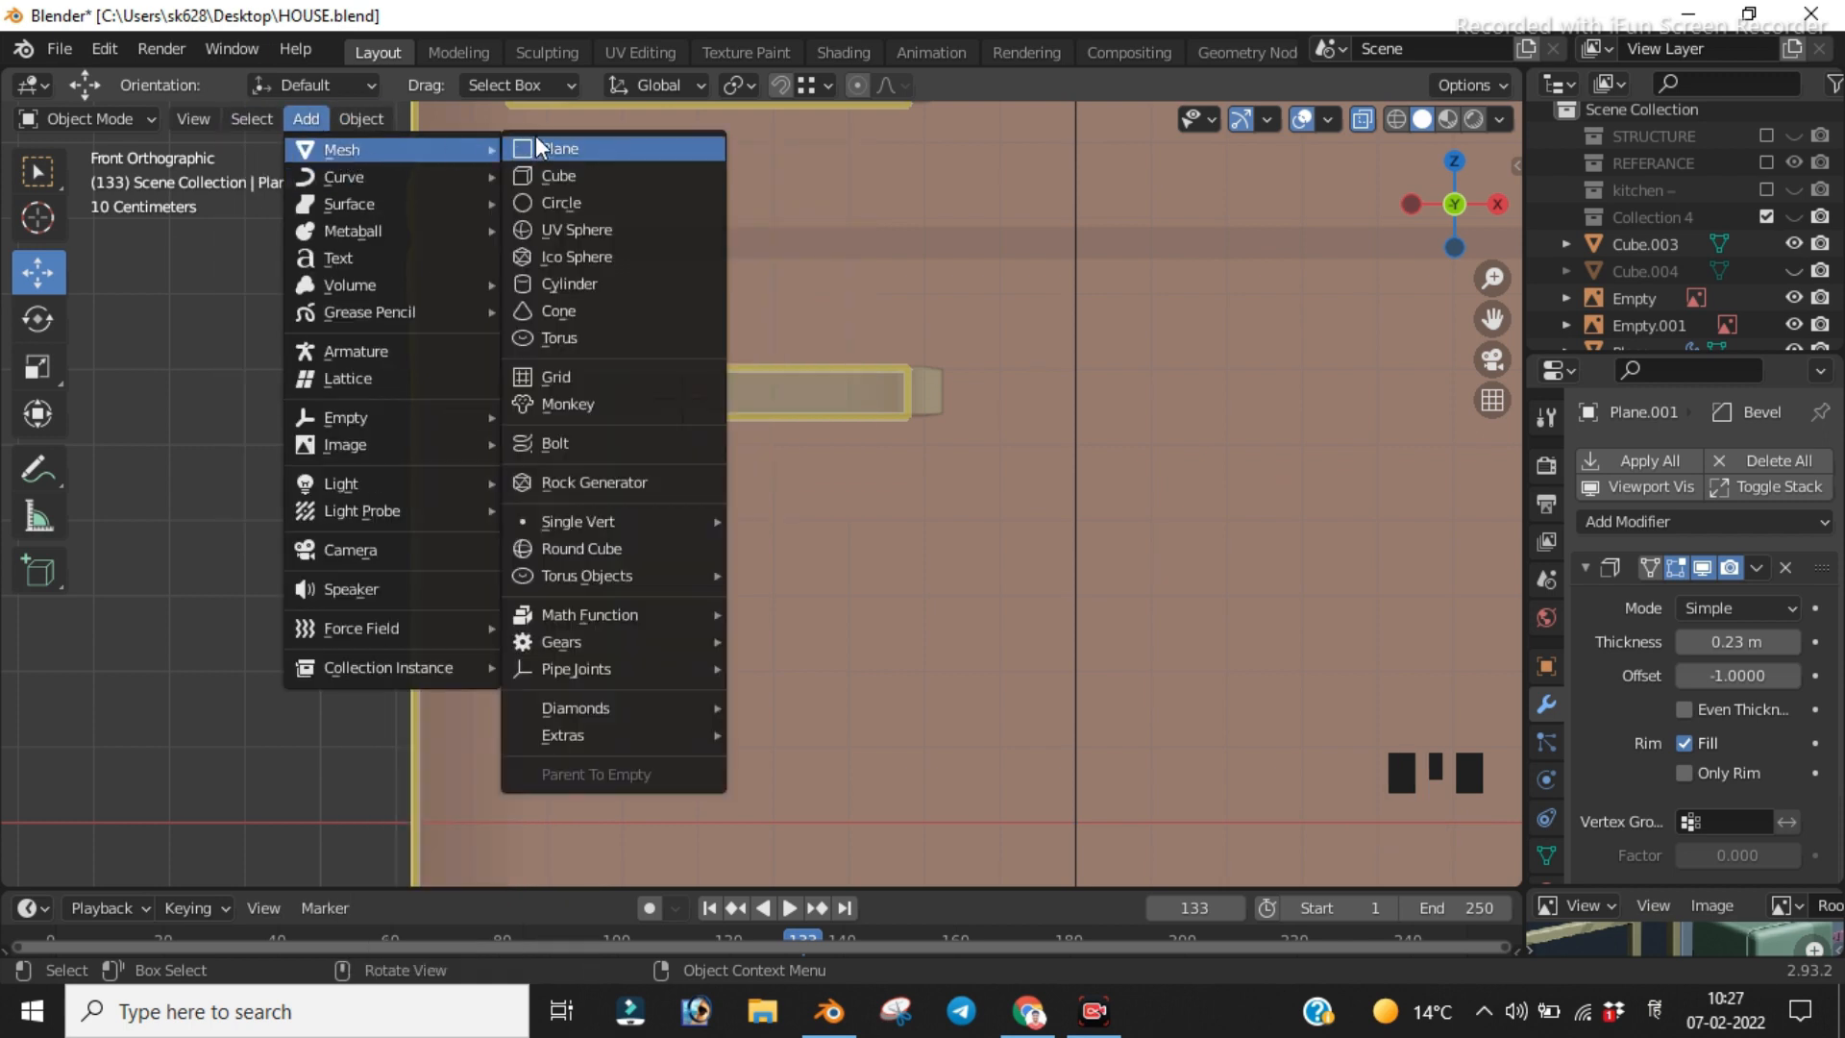
pyautogui.click(596, 198)
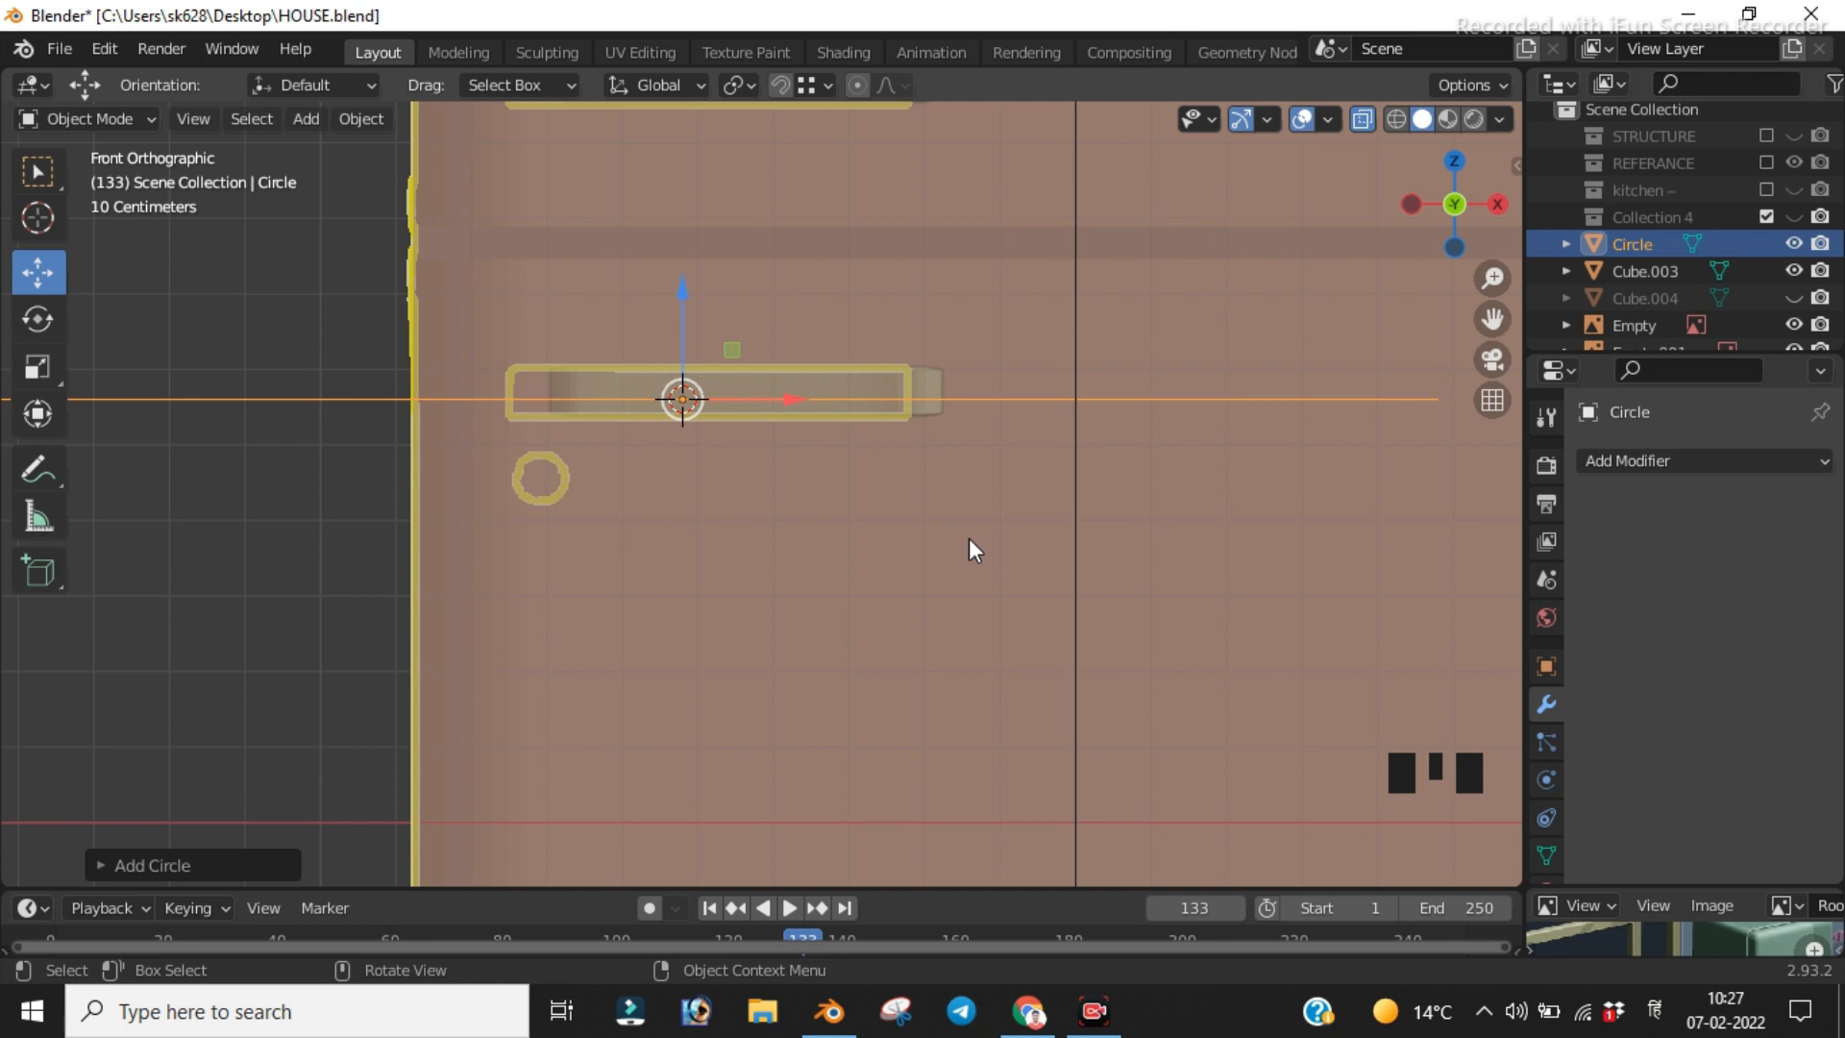
# Step: Rotate the circle 90° about X, scale it by 0.2, and shrink it further by about 0.31
pyautogui.write('rx90')
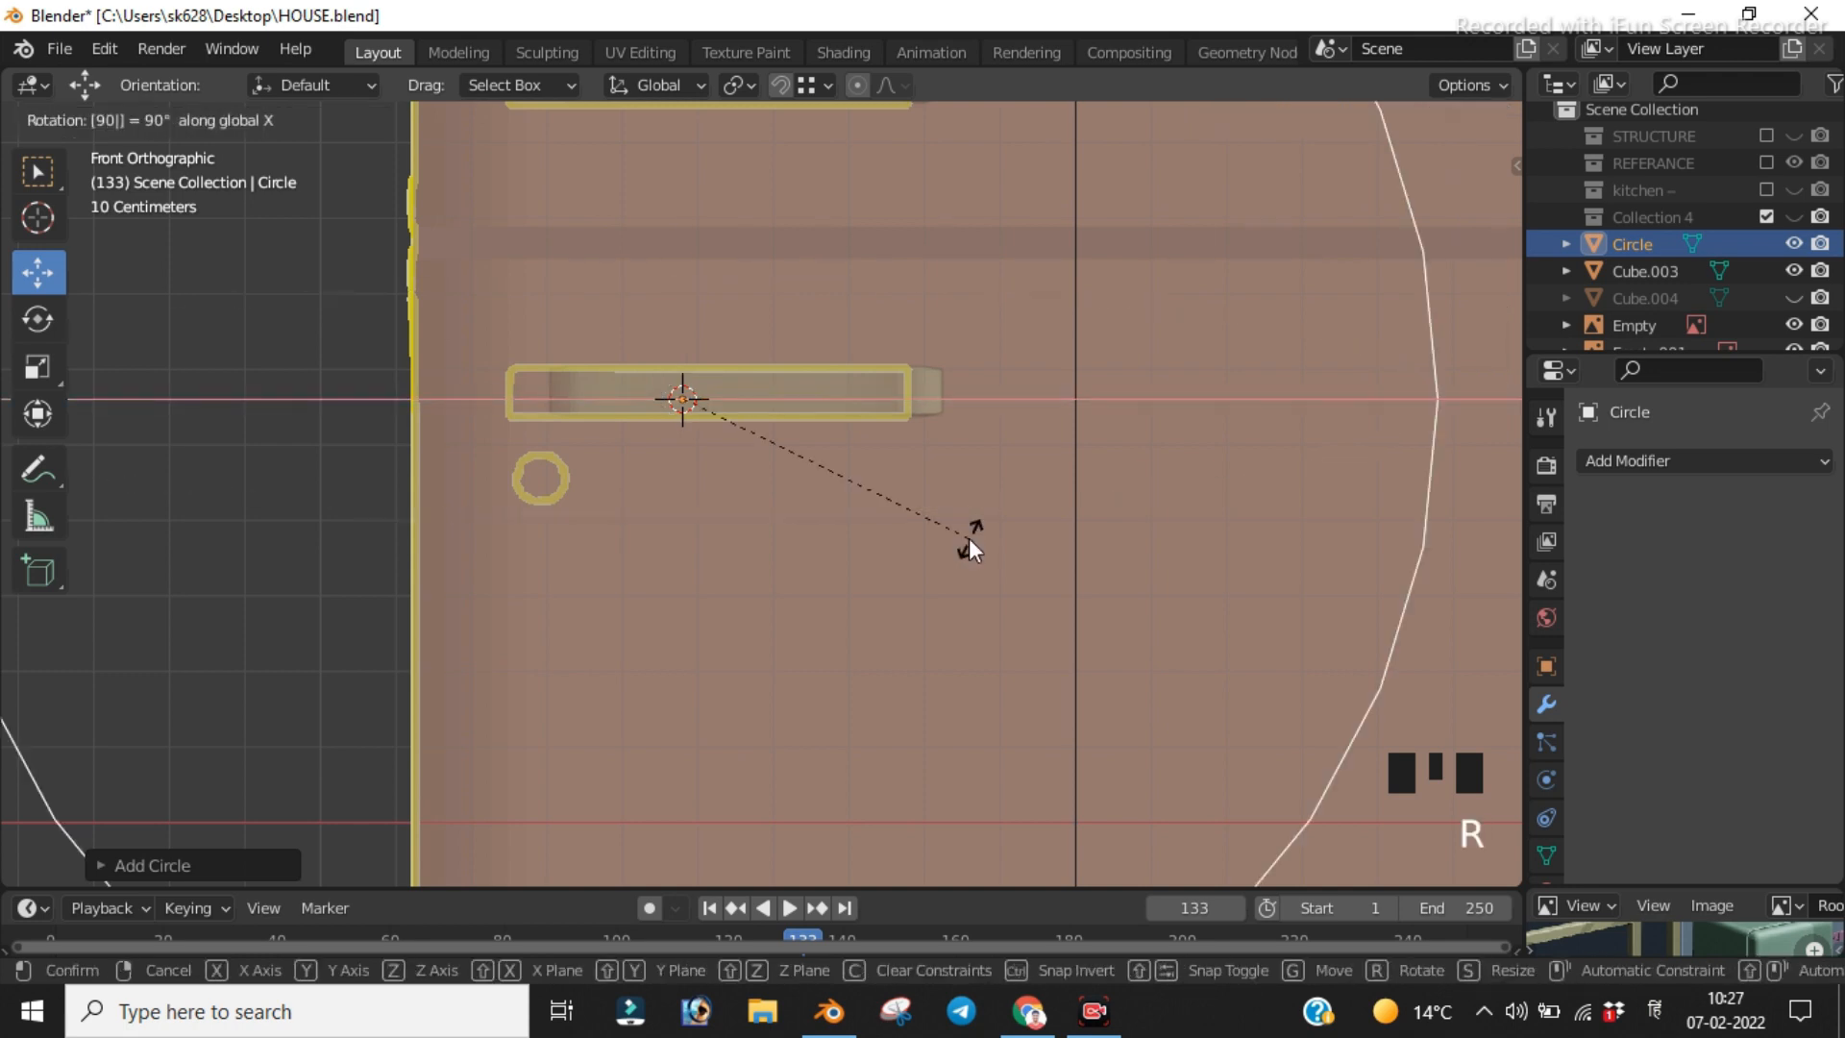
pyautogui.press('Return')
pyautogui.write('s.2')
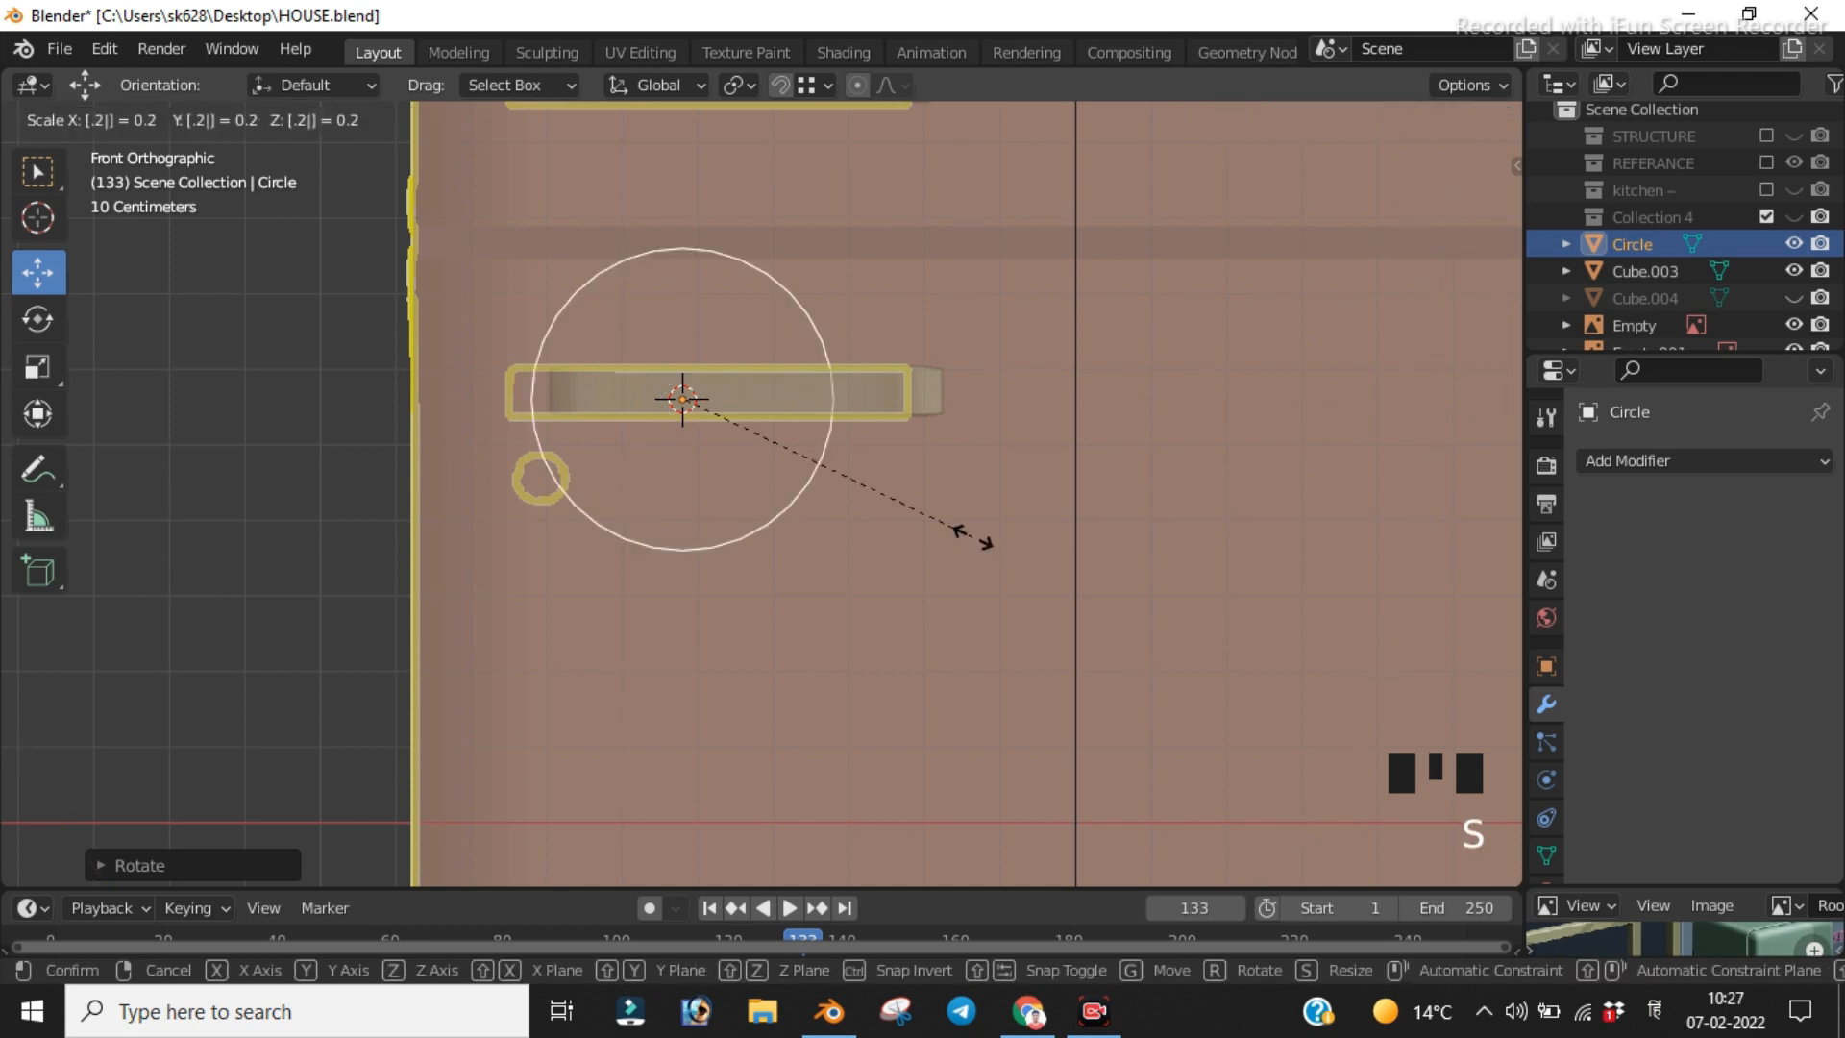
pyautogui.press('Return')
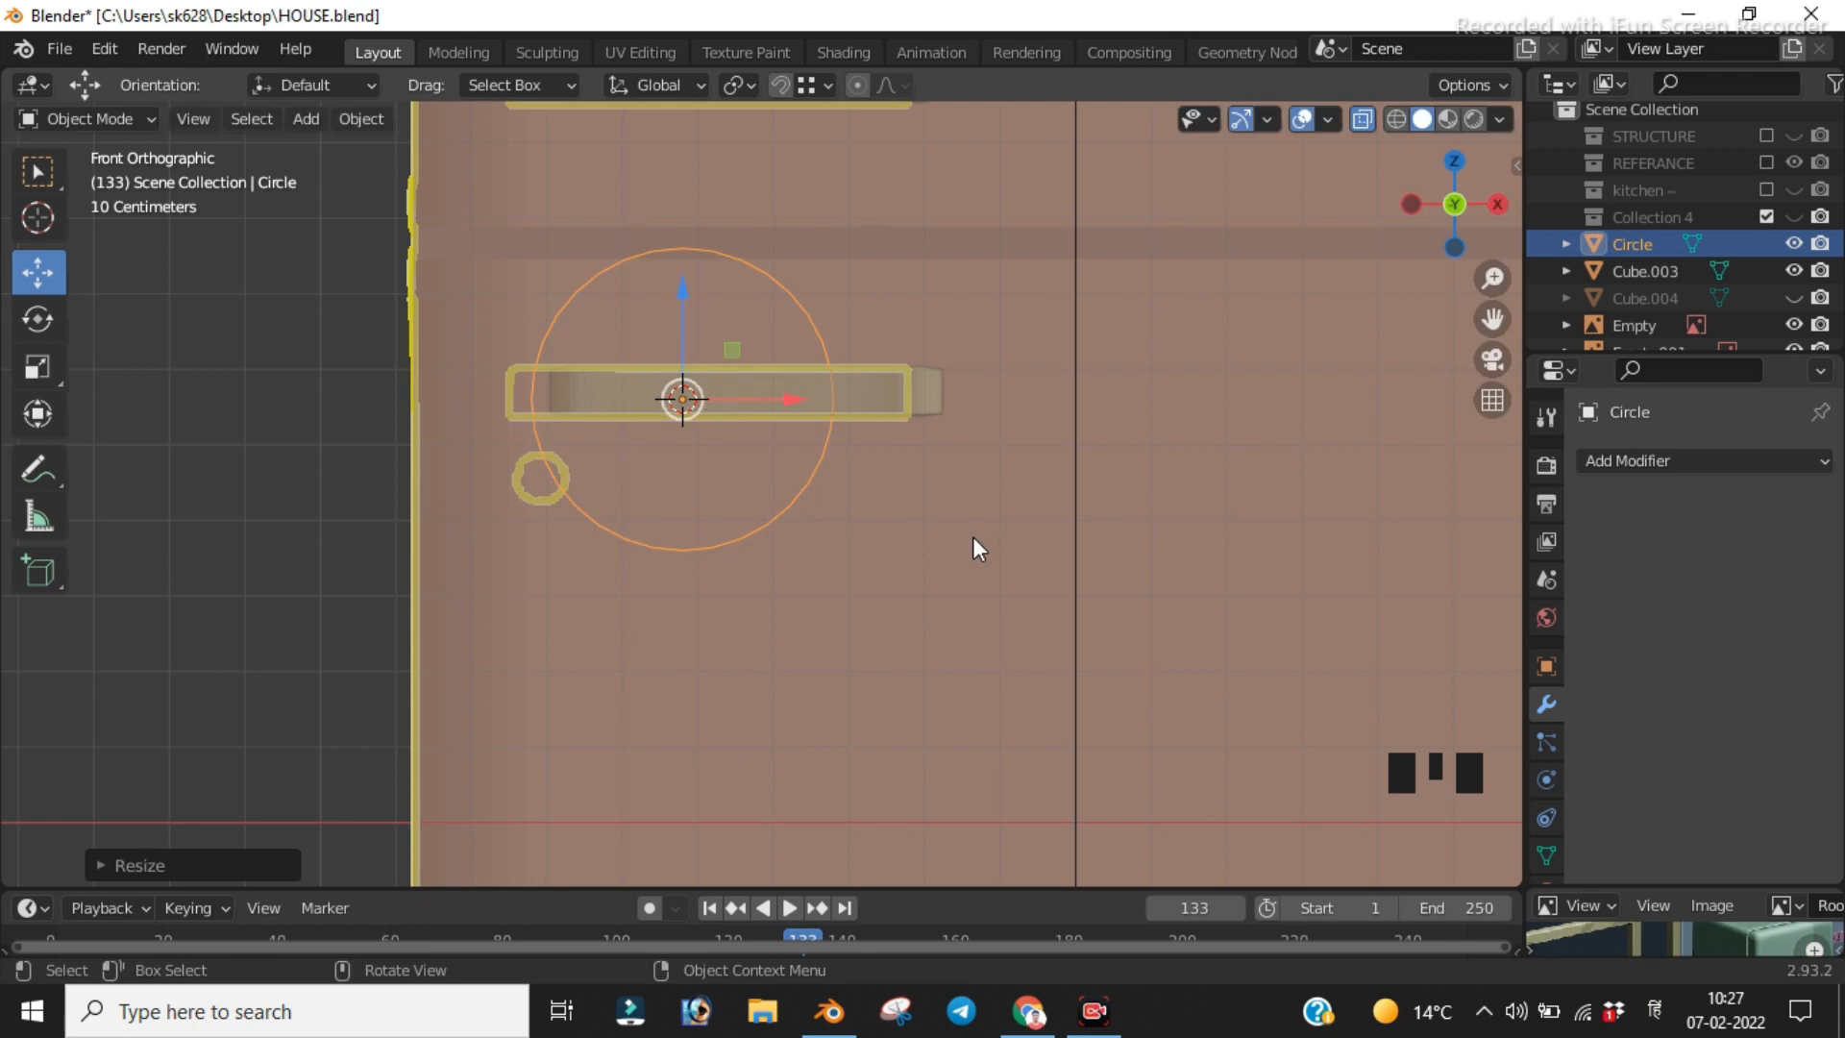
pyautogui.press('s')
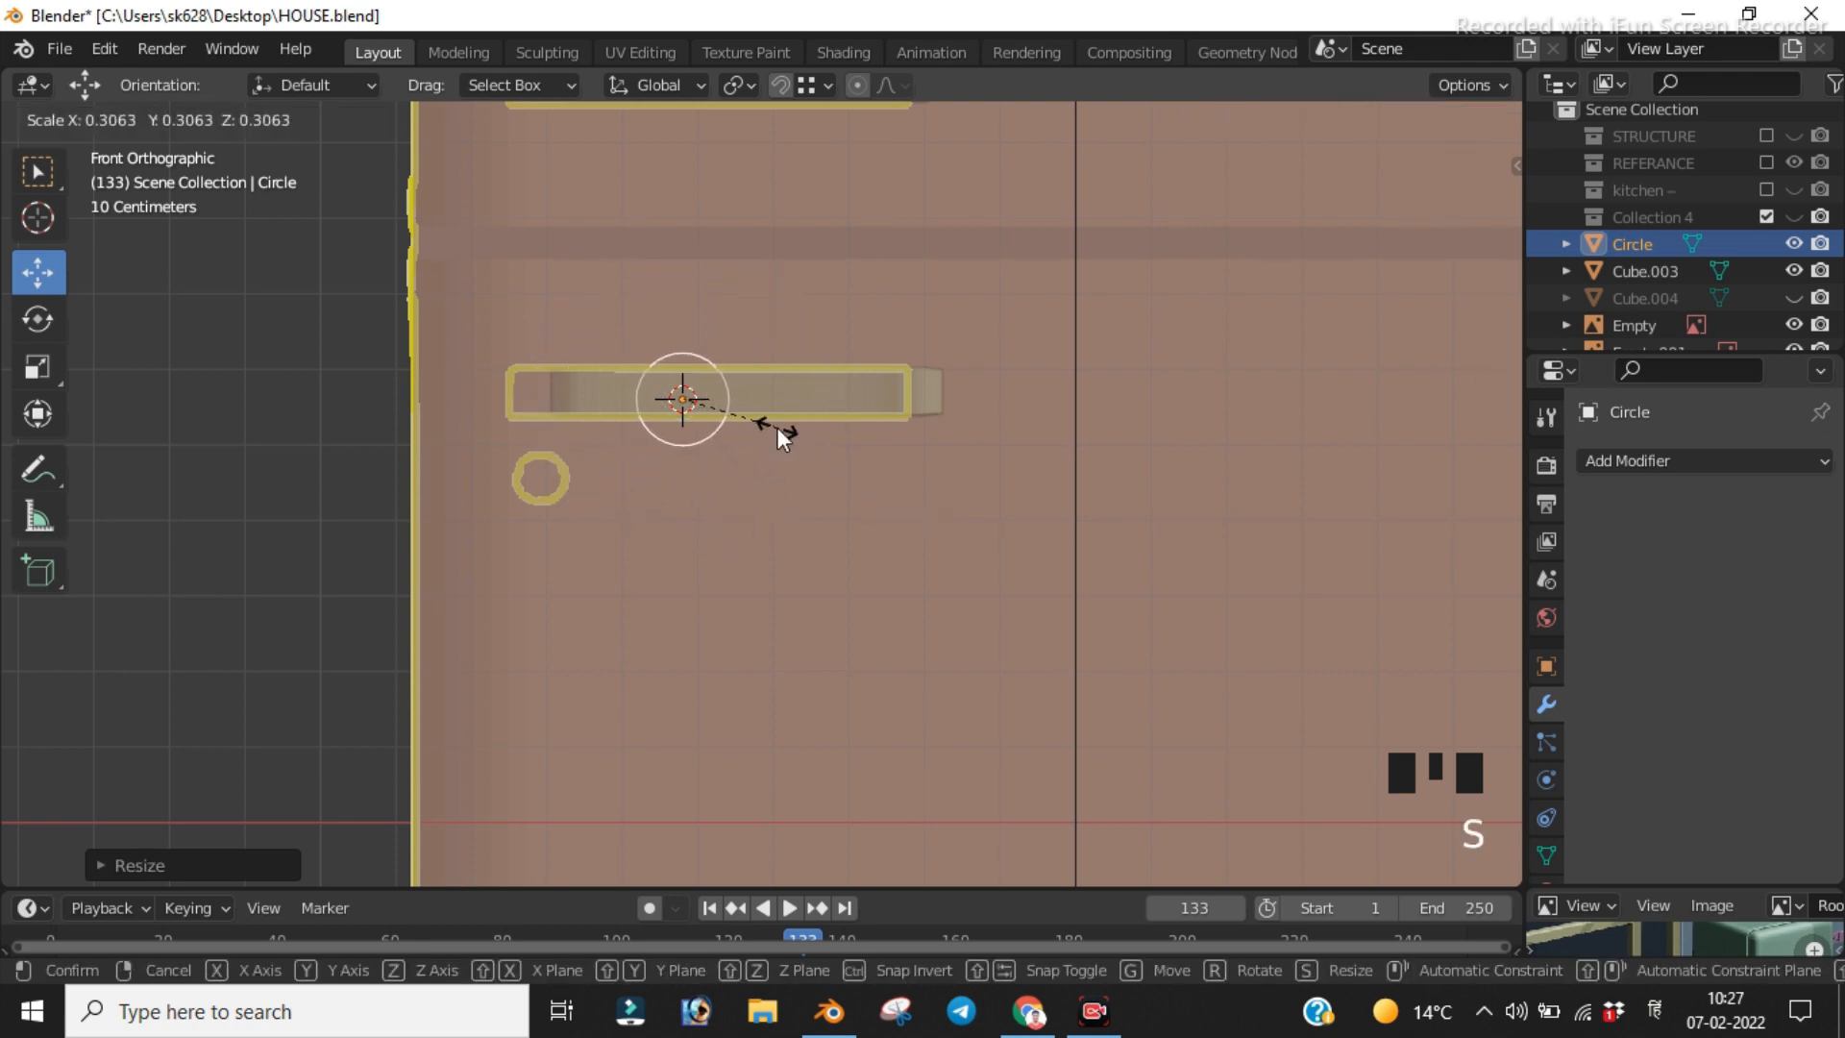
pyautogui.click(776, 427)
# Step: Move the circle down and along X toward the lock outline, and shift its geometry along positive X in Edit Mode
pyautogui.moveTo(680, 288); pyautogui.dragTo(685, 480)
pyautogui.moveTo(596, 367); pyautogui.dragTo(608, 422)
pyautogui.press('Tab')
pyautogui.scroll(5, 688, 478)
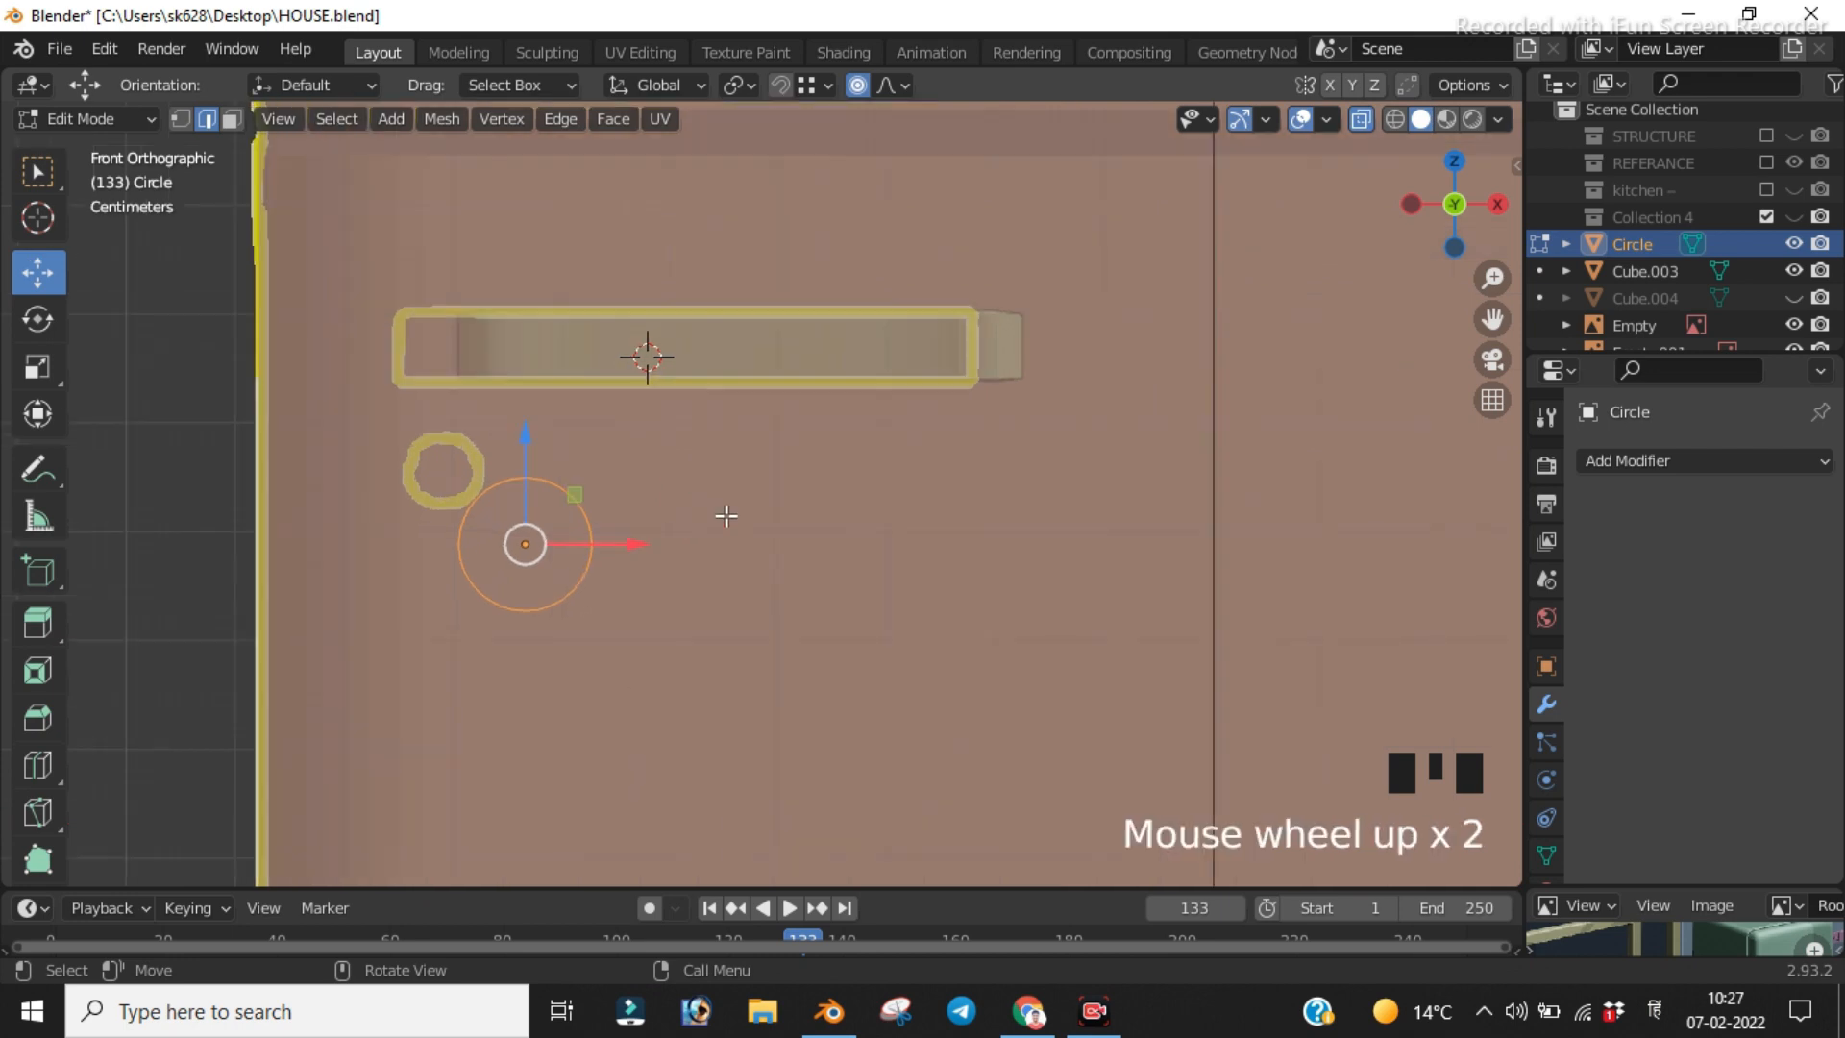
pyautogui.moveTo(470, 580); pyautogui.dragTo(546, 572)
pyautogui.scroll(1, 637, 560)
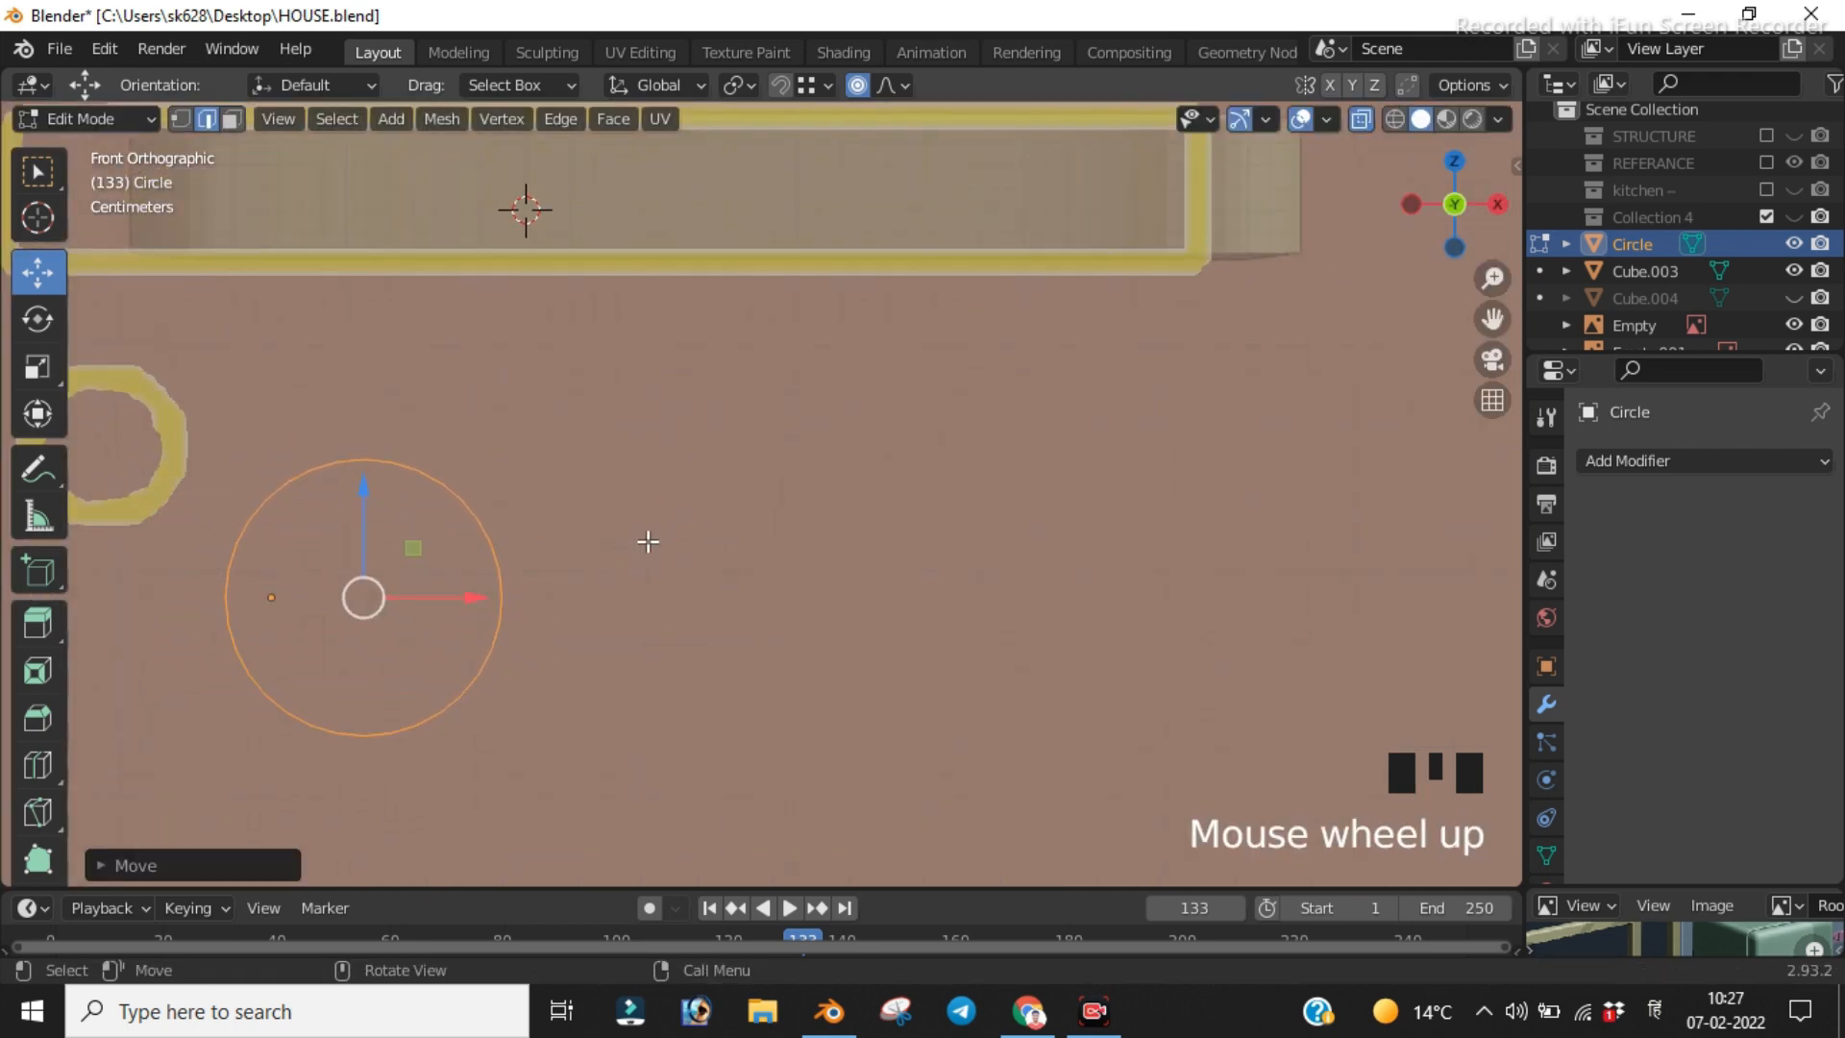
pyautogui.press('KP_0')
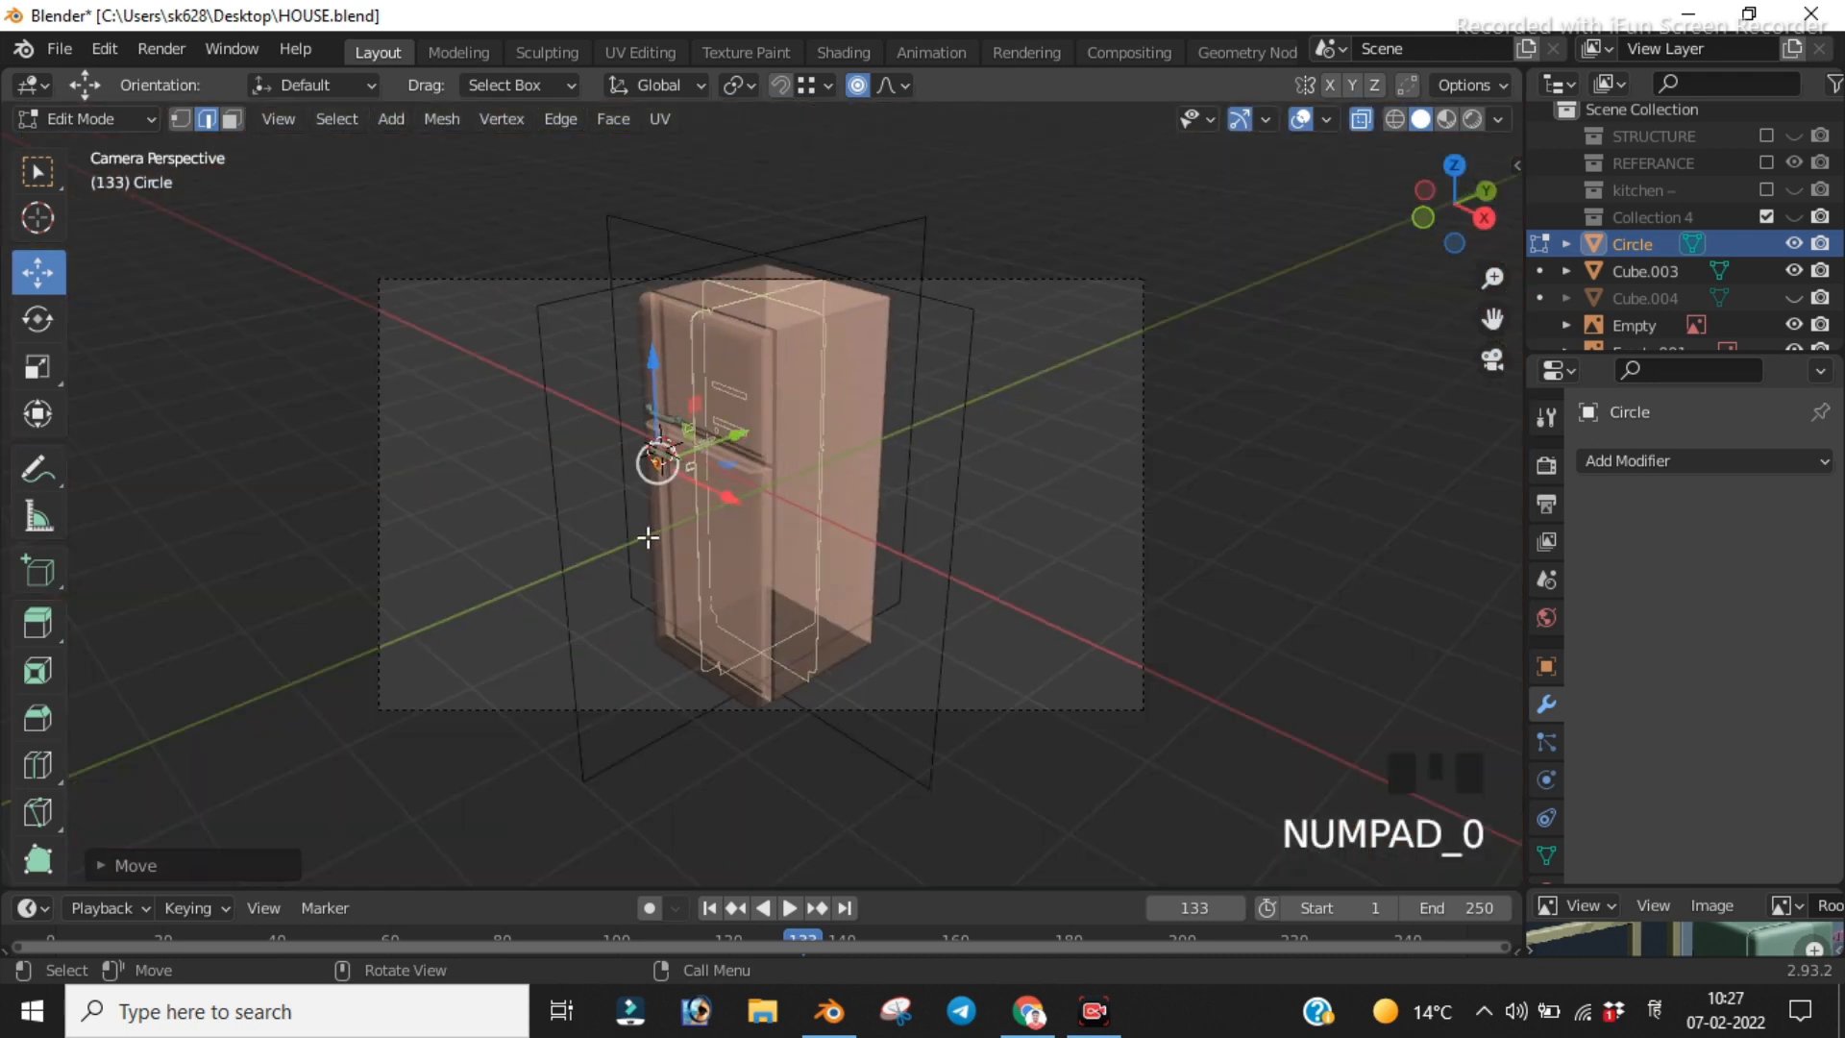
pyautogui.press('KP_0')
pyautogui.press('0')
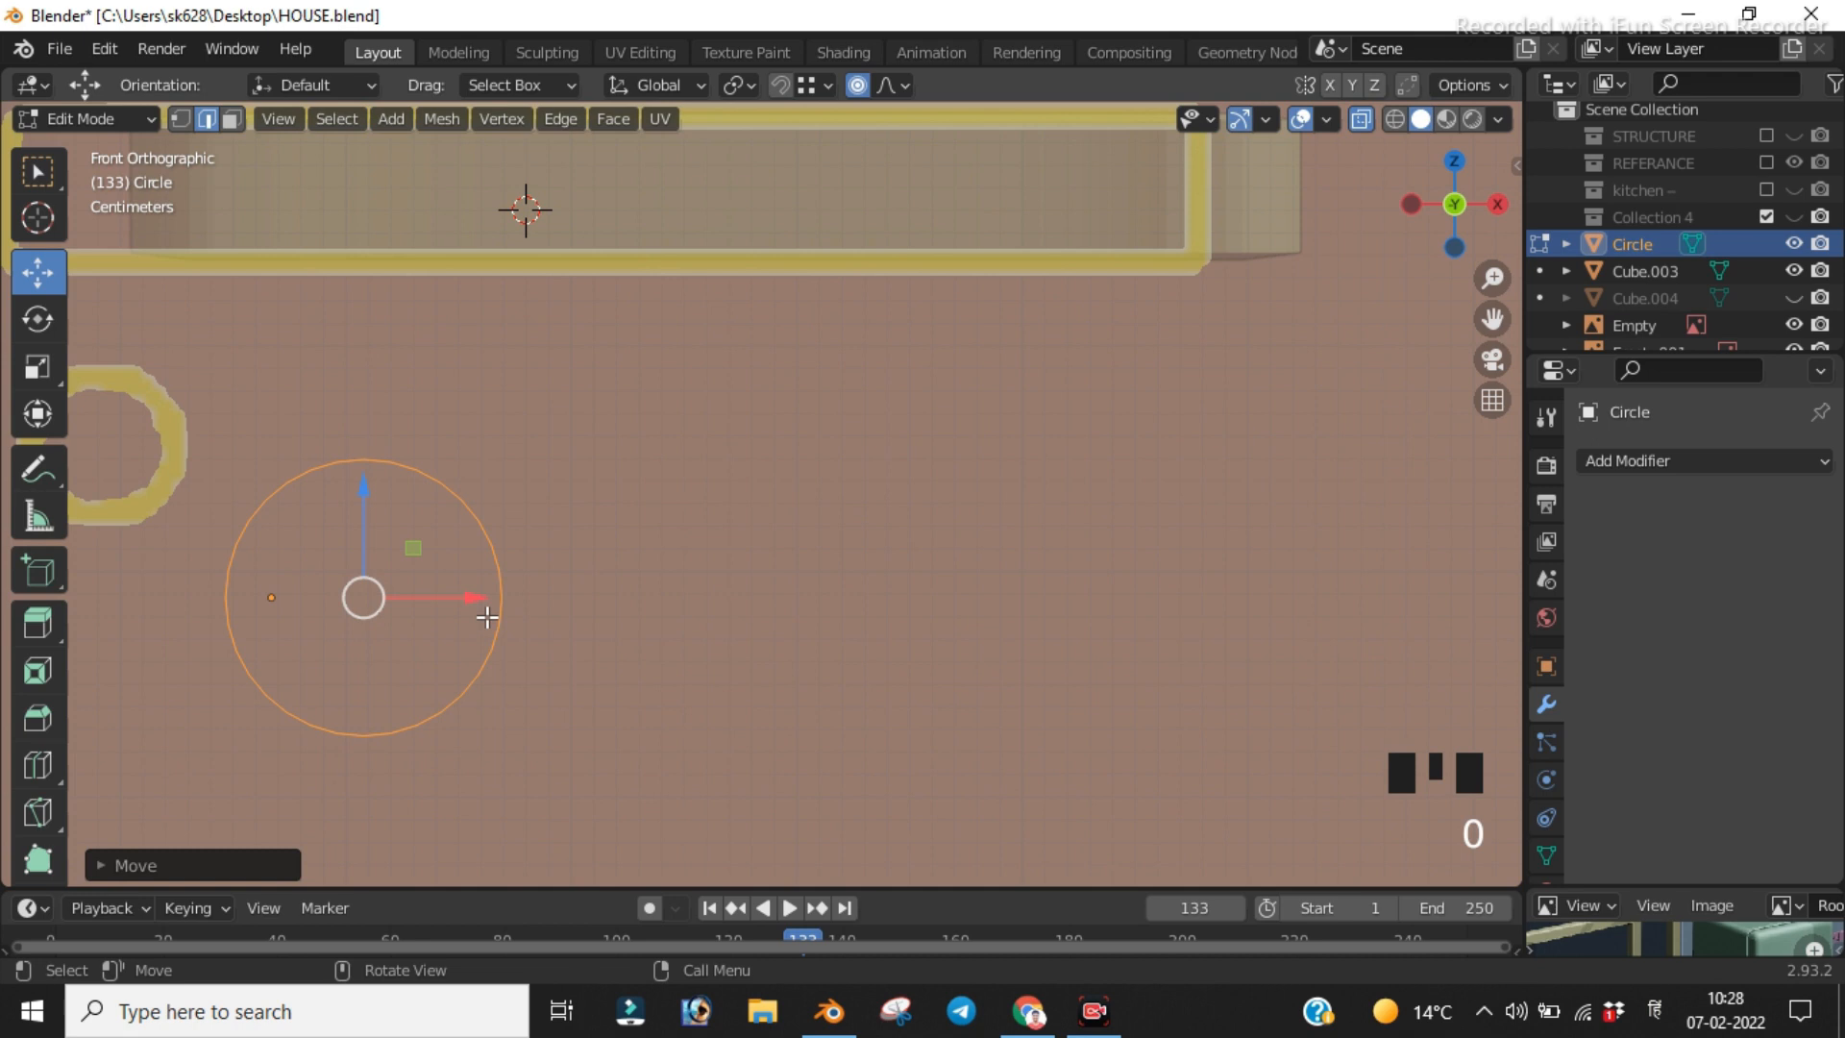
pyautogui.keyDown('shift'); pyautogui.moveTo(487, 618); pyautogui.dragTo(667, 588, button='middle'); pyautogui.keyUp('shift')
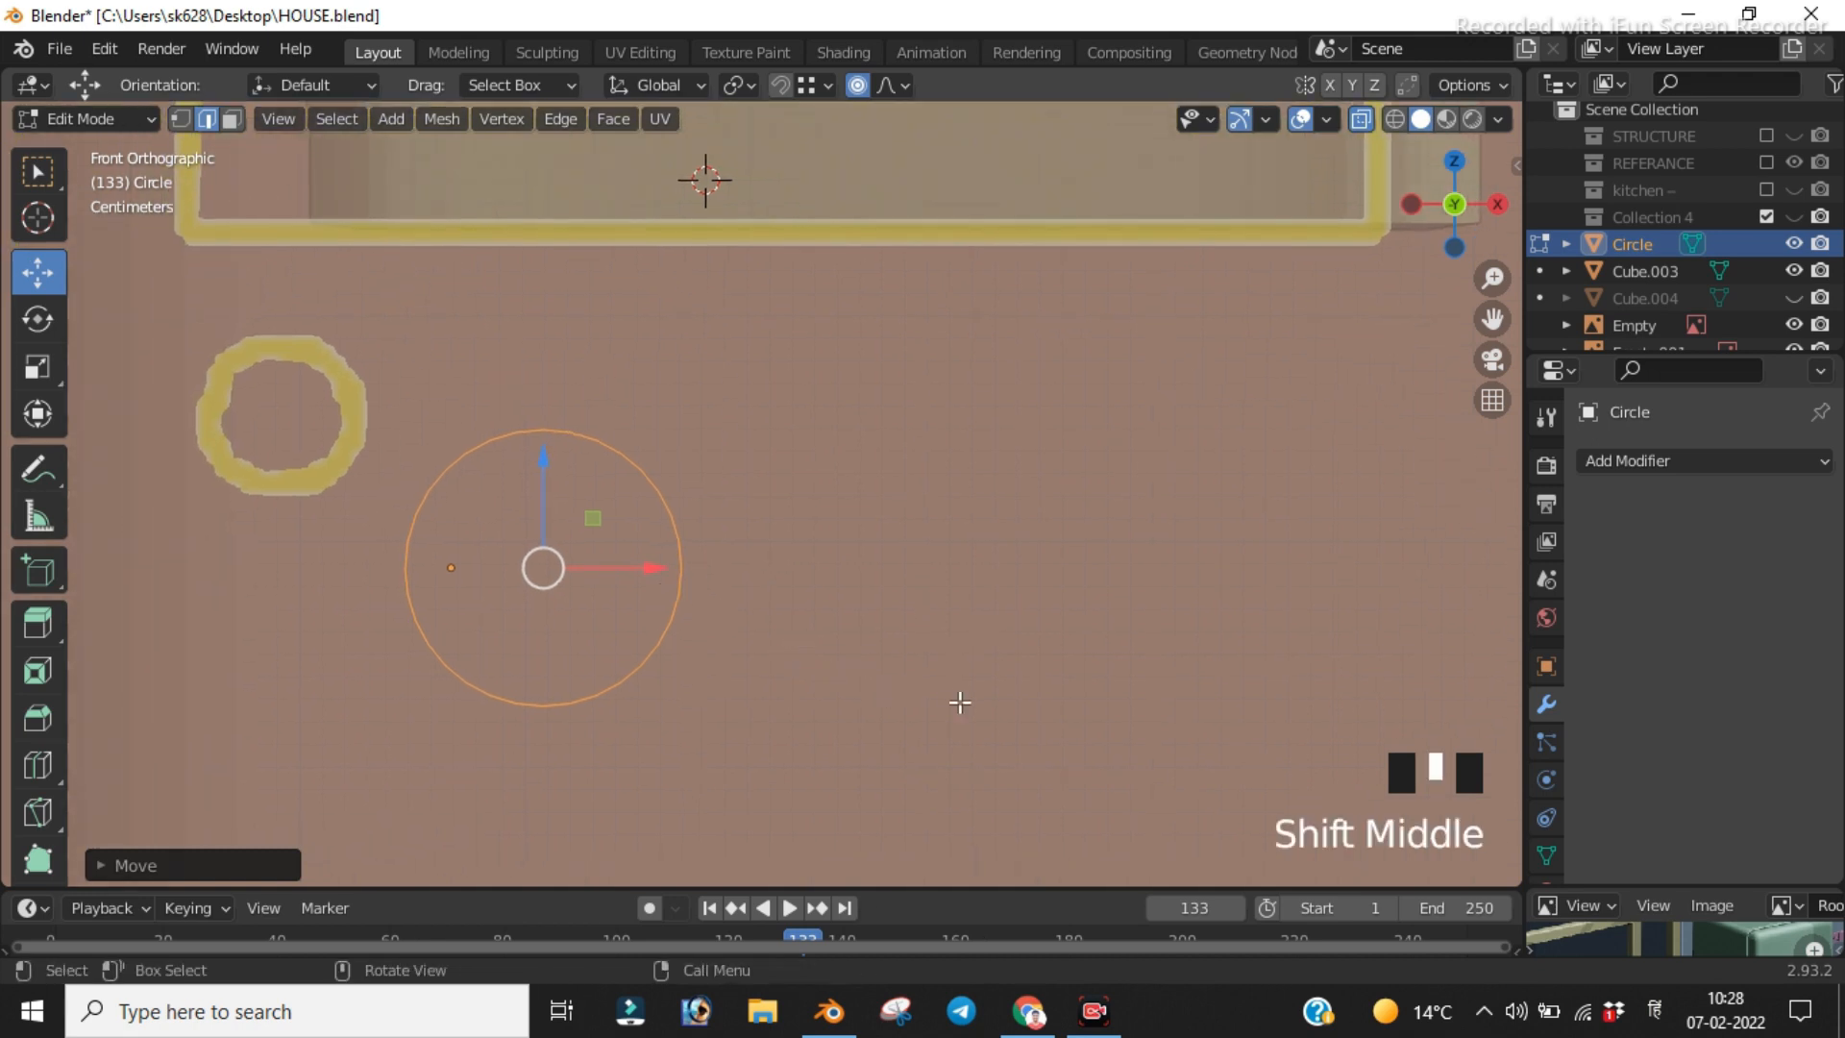
pyautogui.press('s')
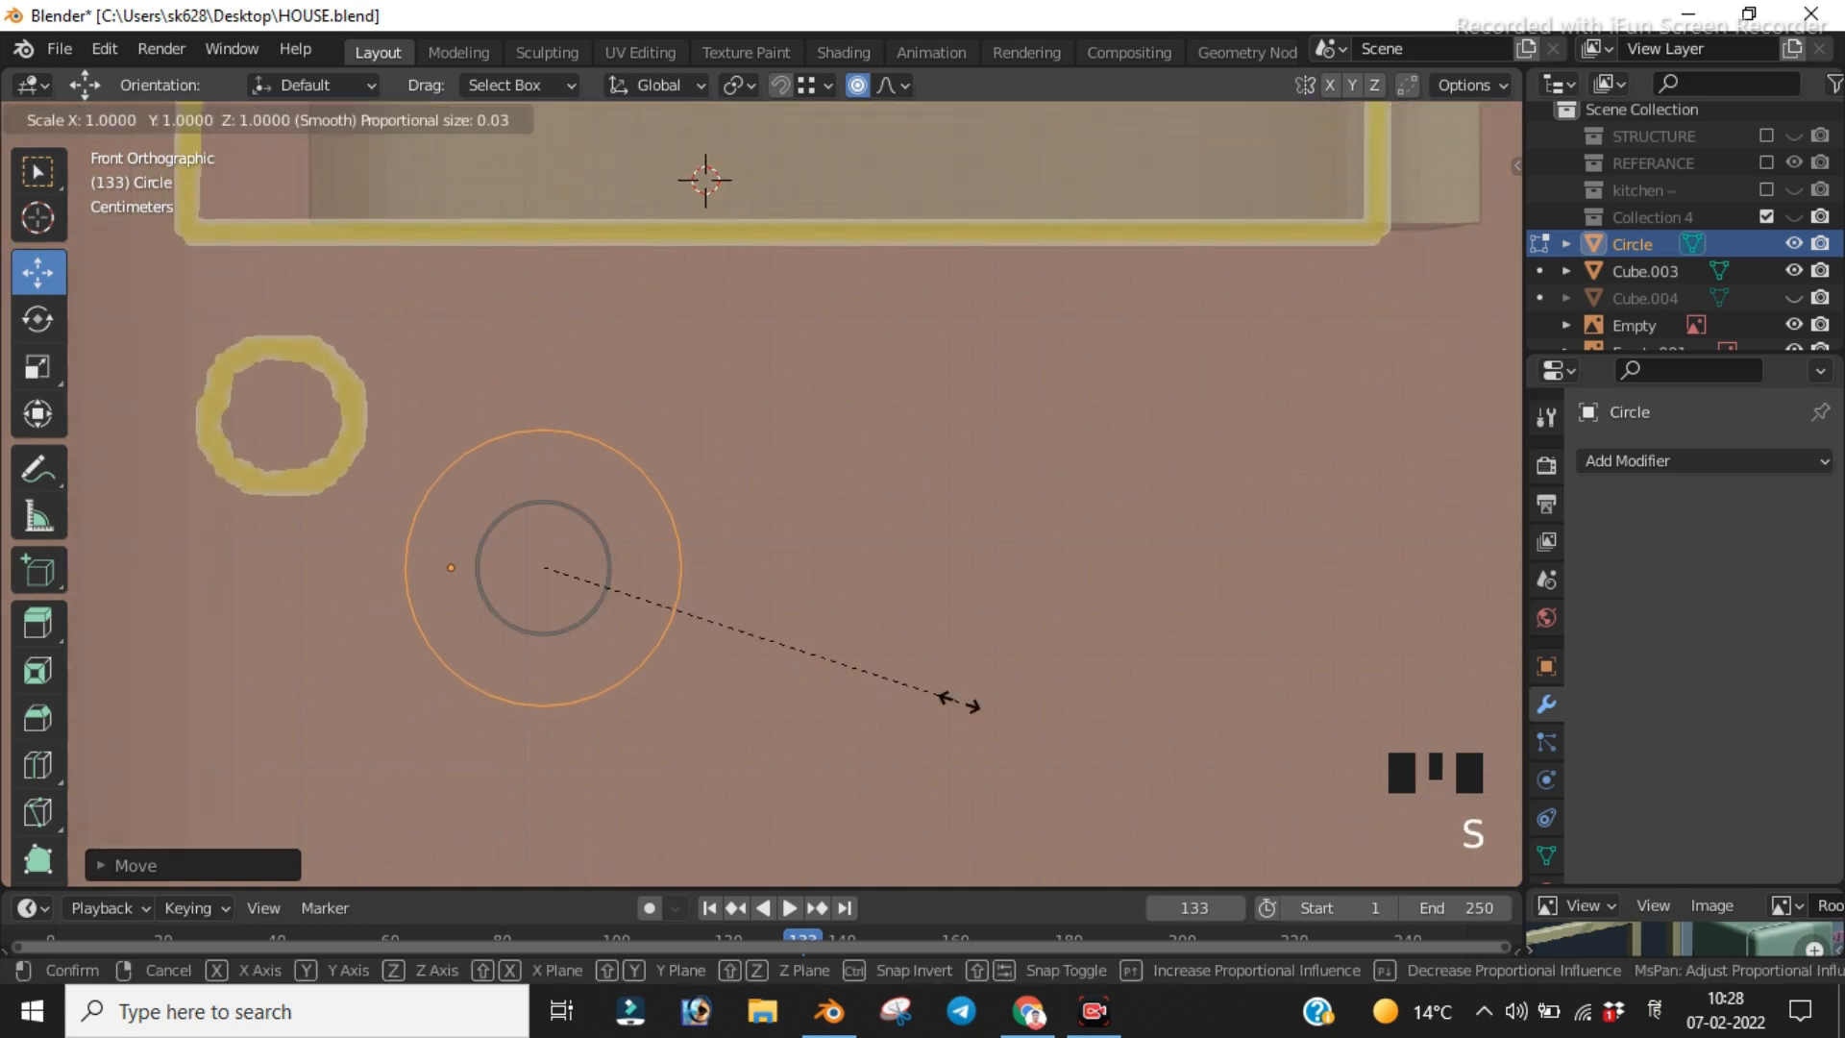
pyautogui.press('z')
pyautogui.press('0')
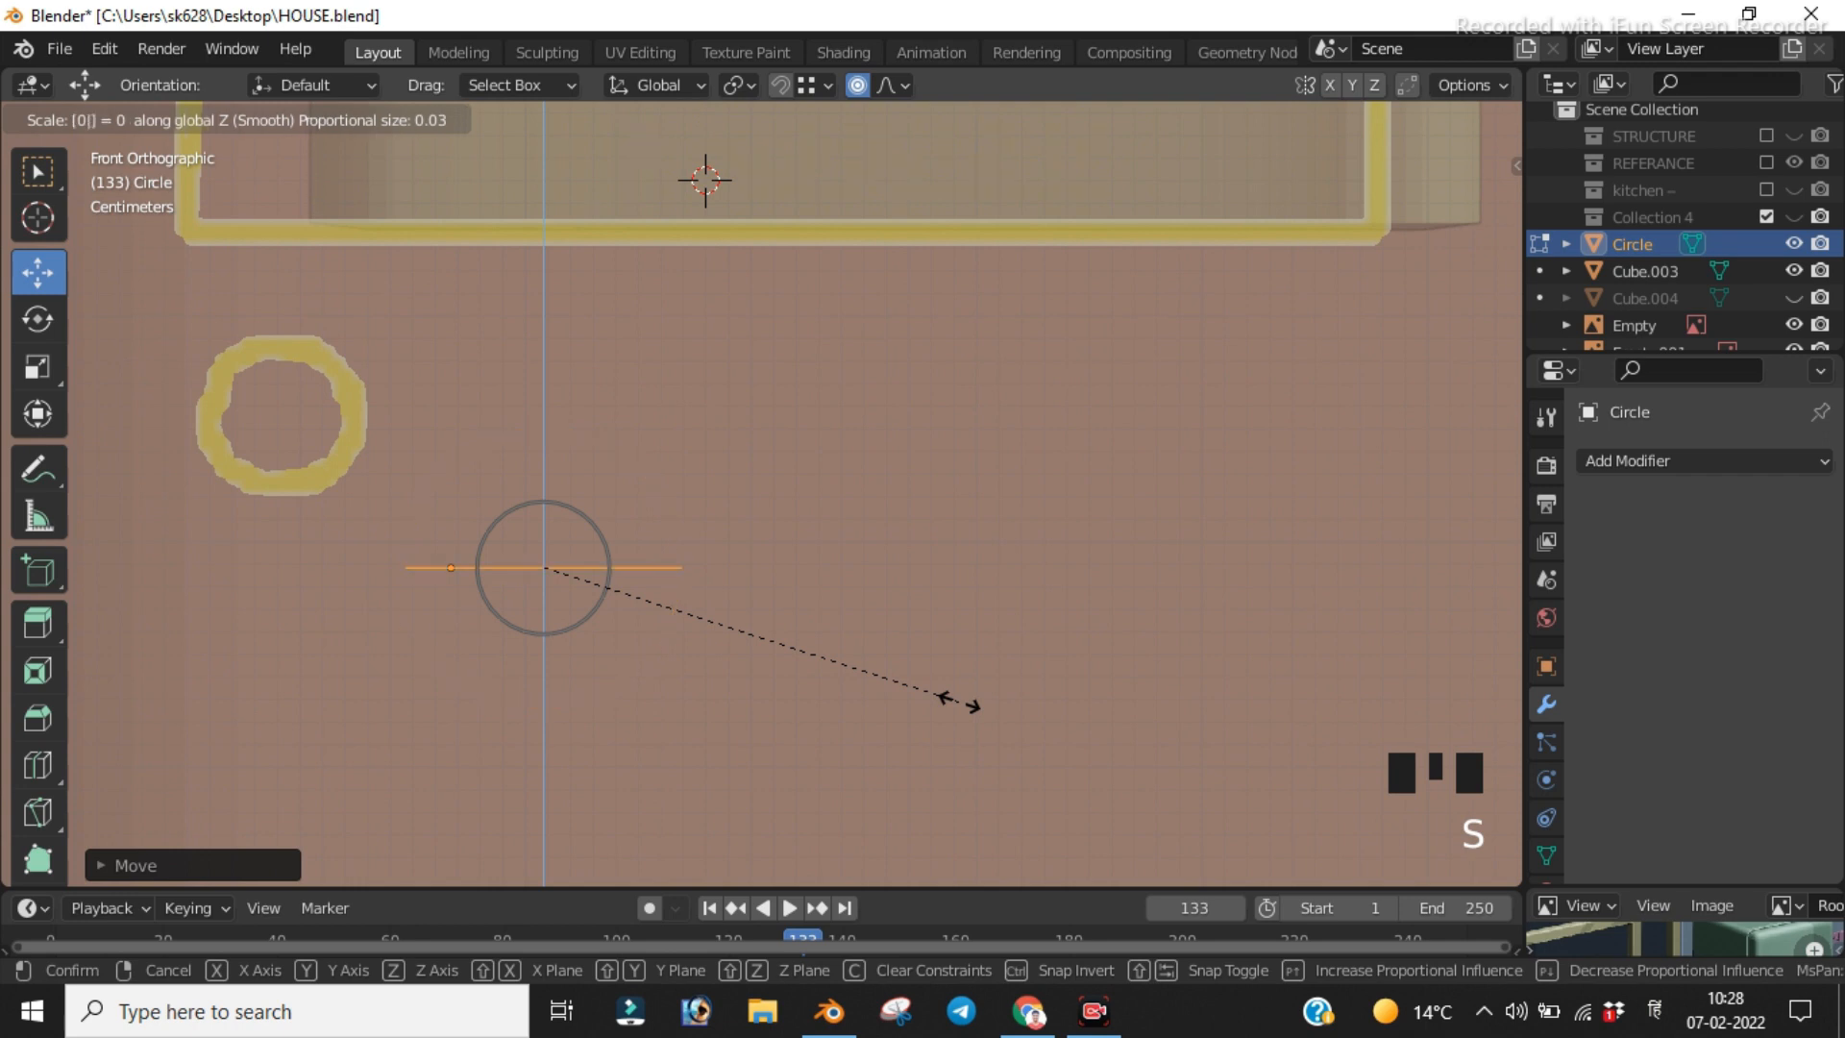
pyautogui.press('BackSpace')
pyautogui.press('Return')
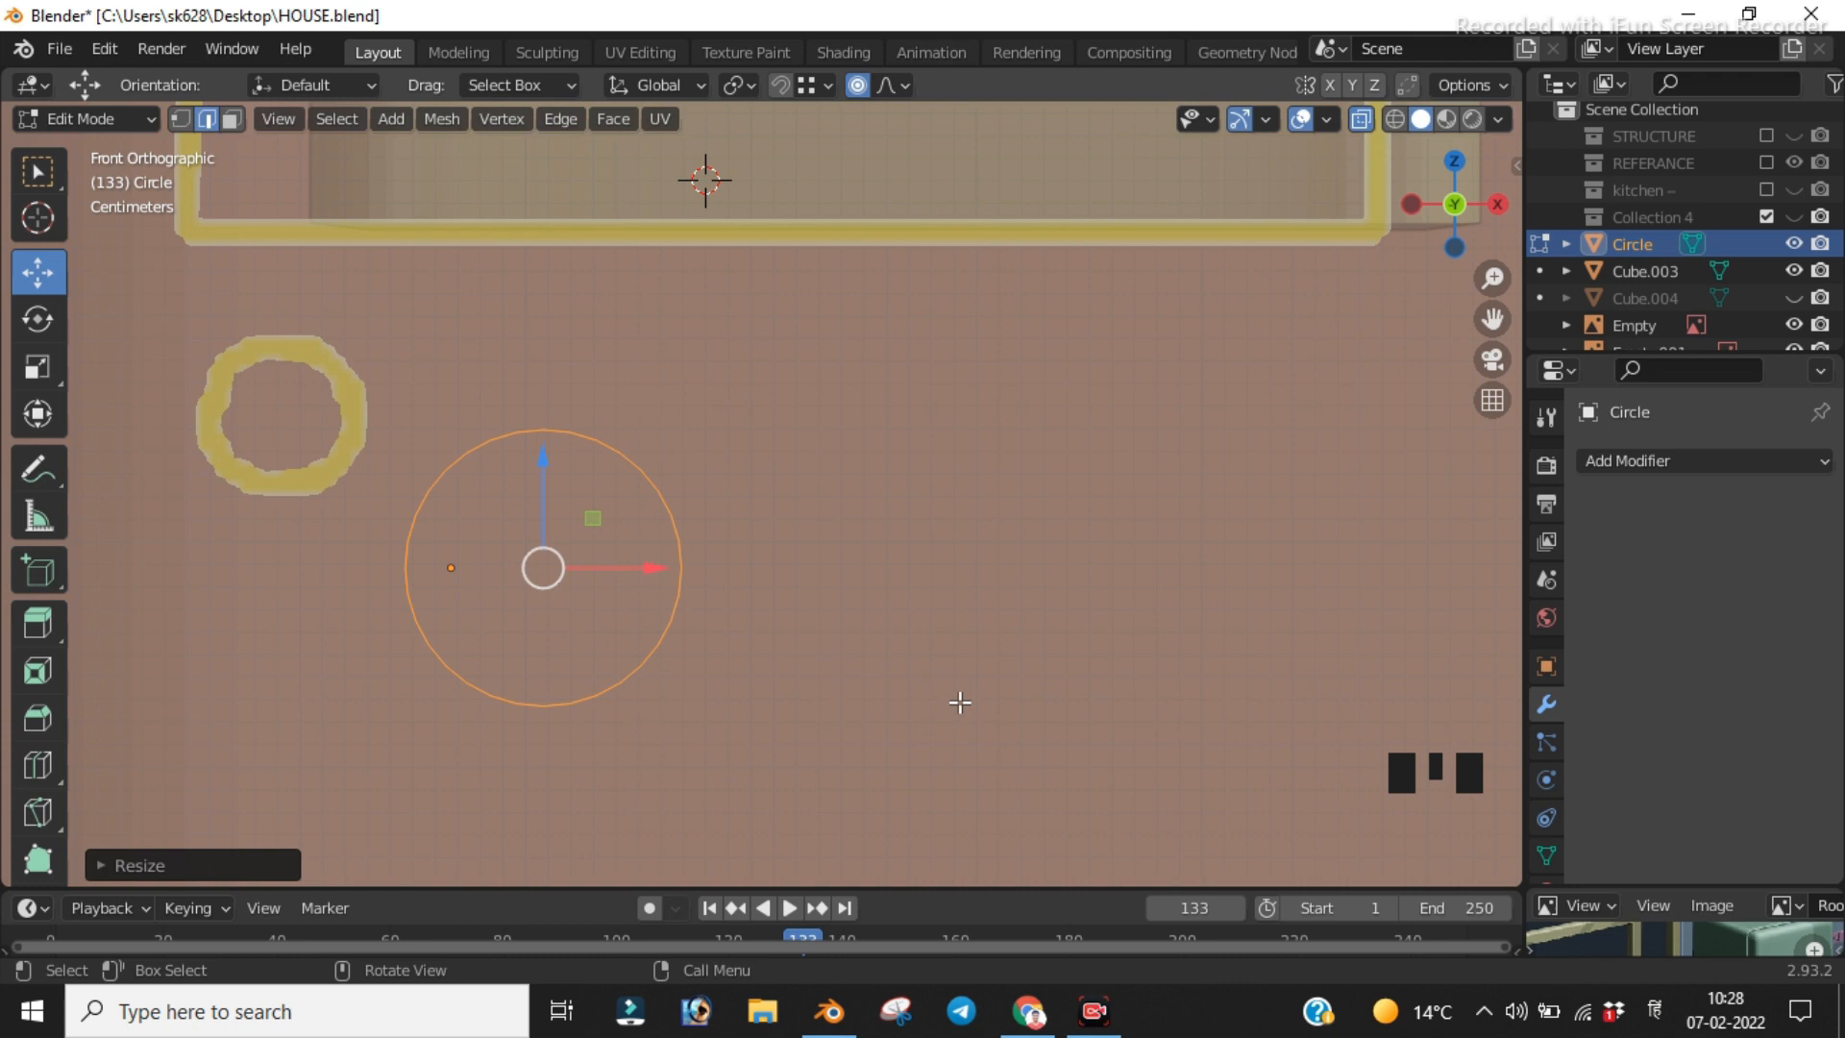
# Step: Stretch the lock circle along Z by about 1.3 into an upright oval
pyautogui.press('s')
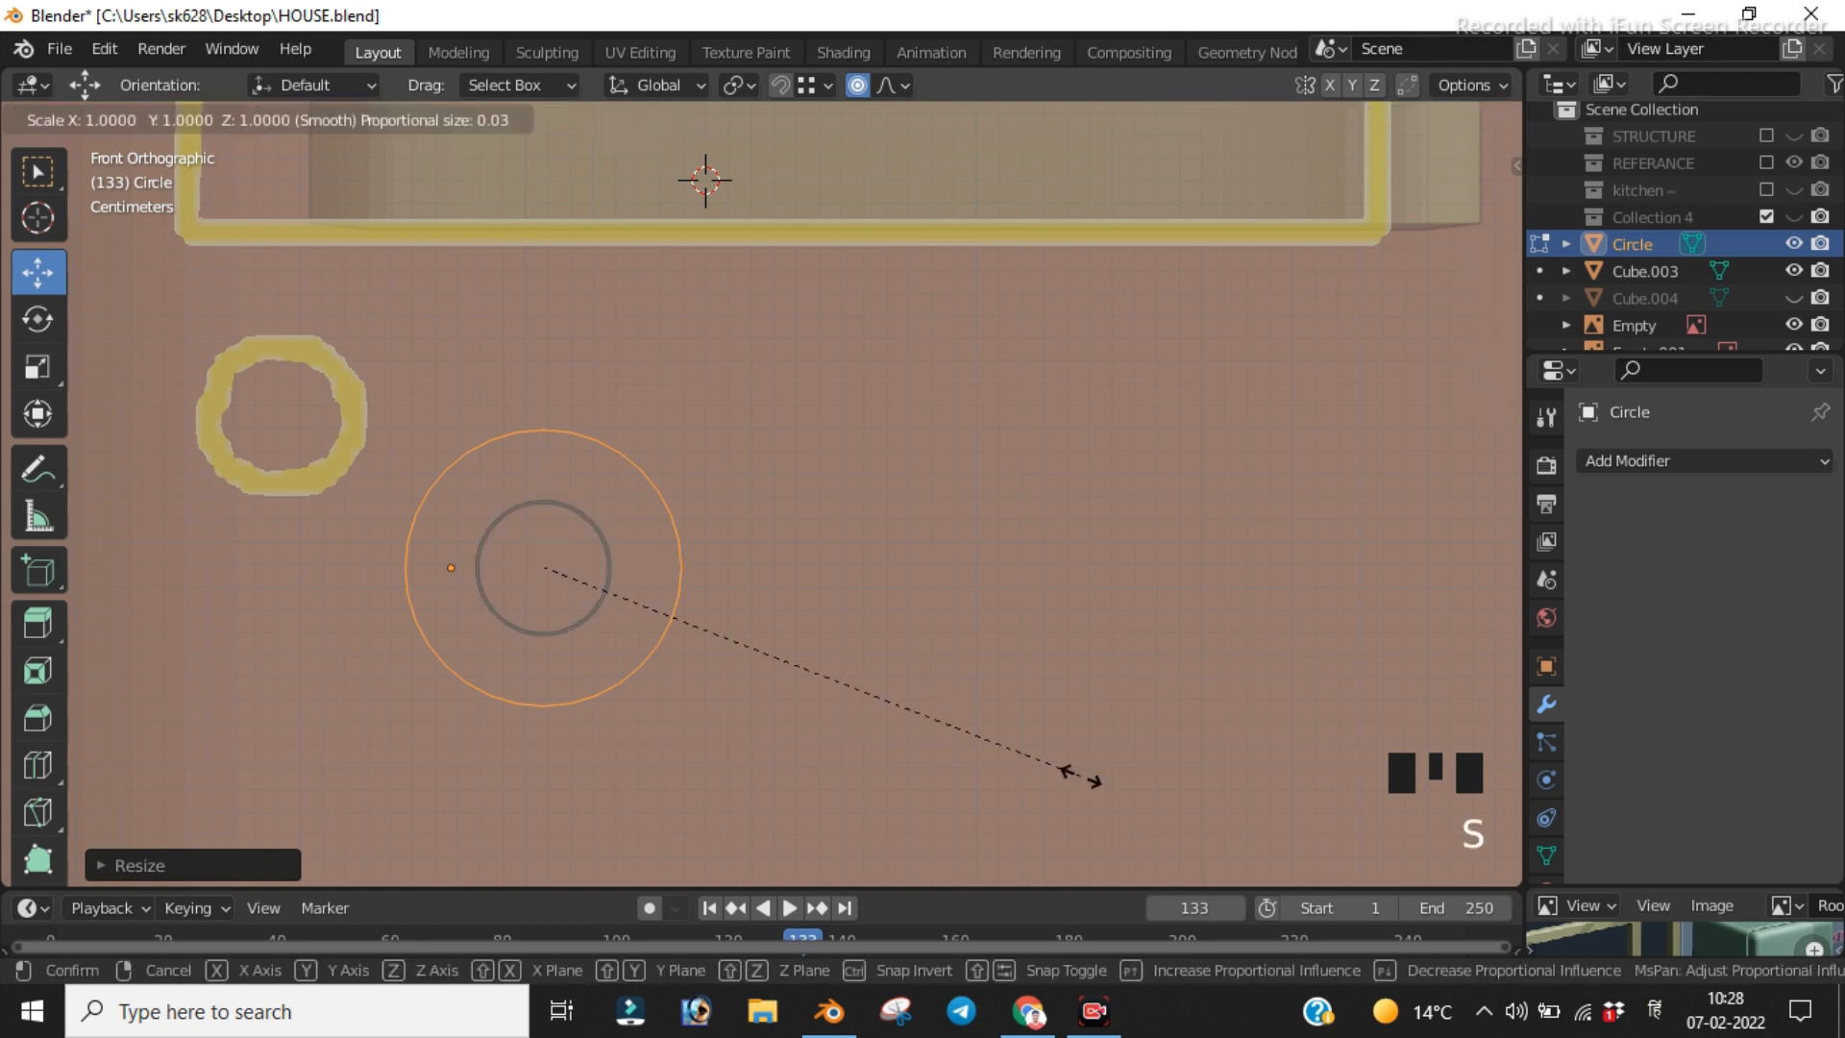
pyautogui.press('z')
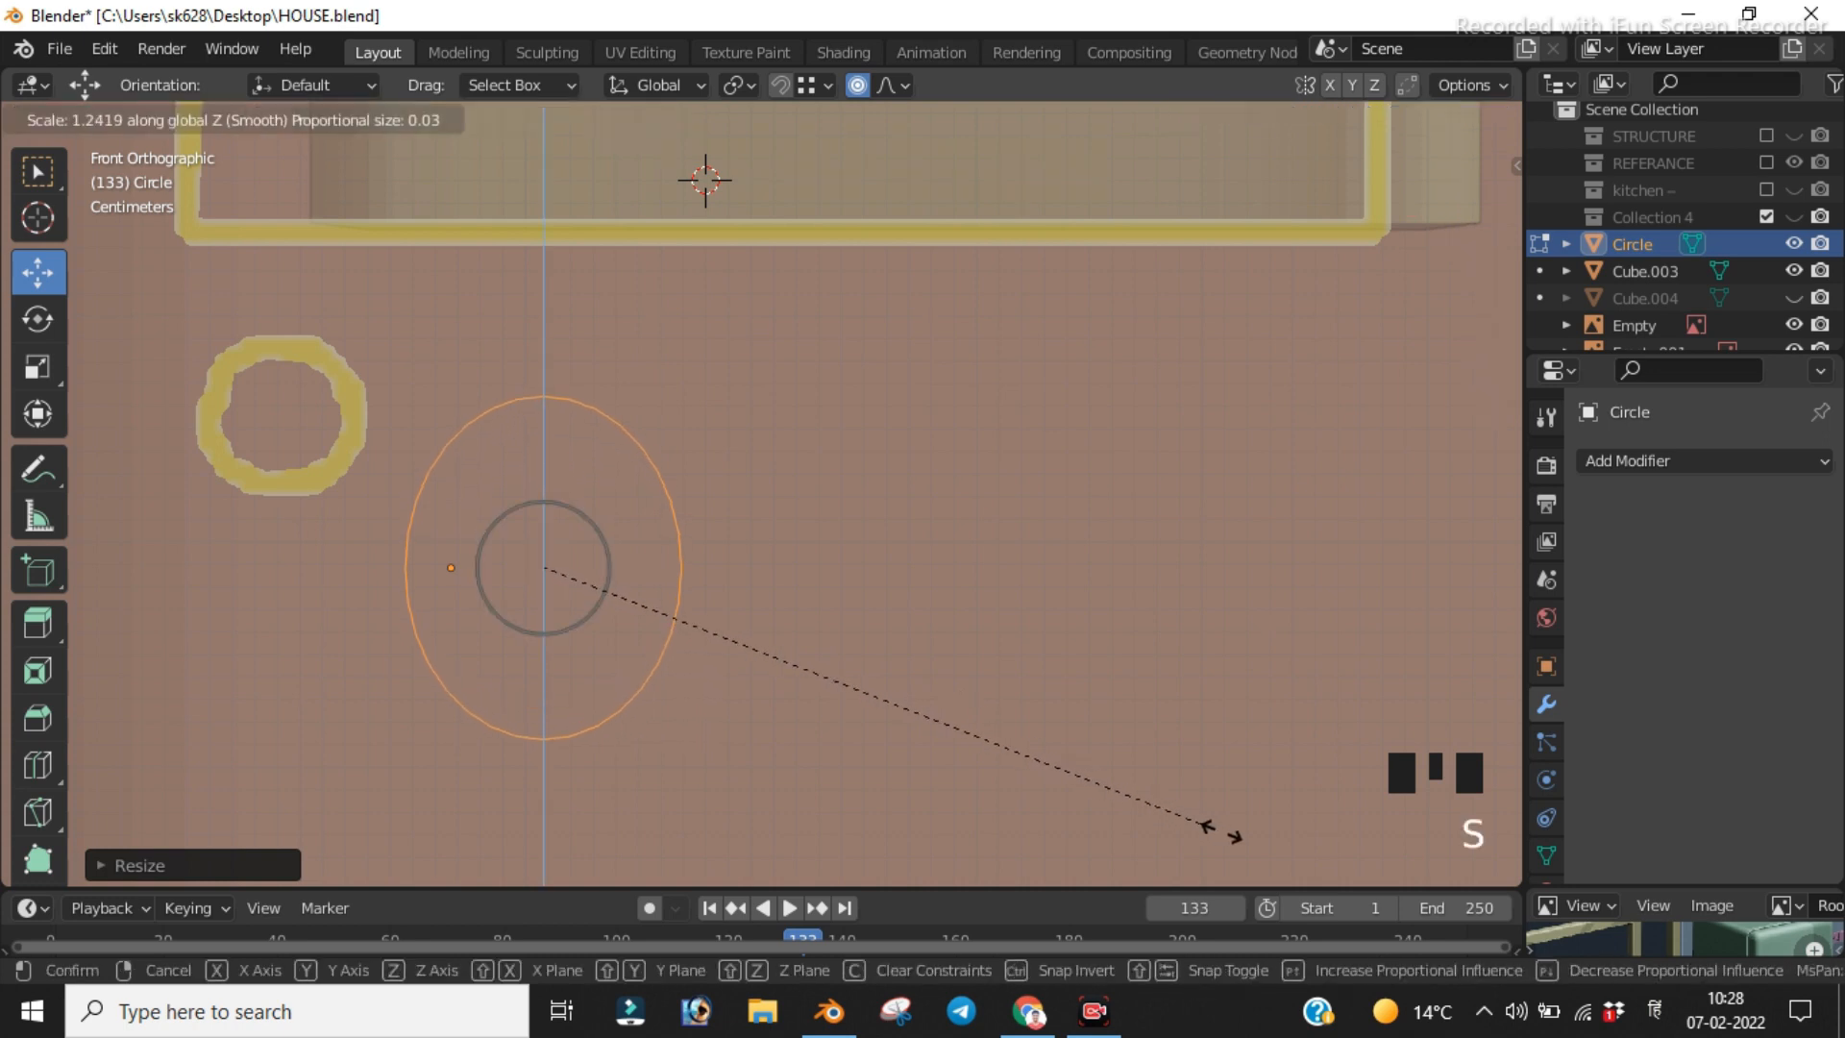
pyautogui.click(1257, 846)
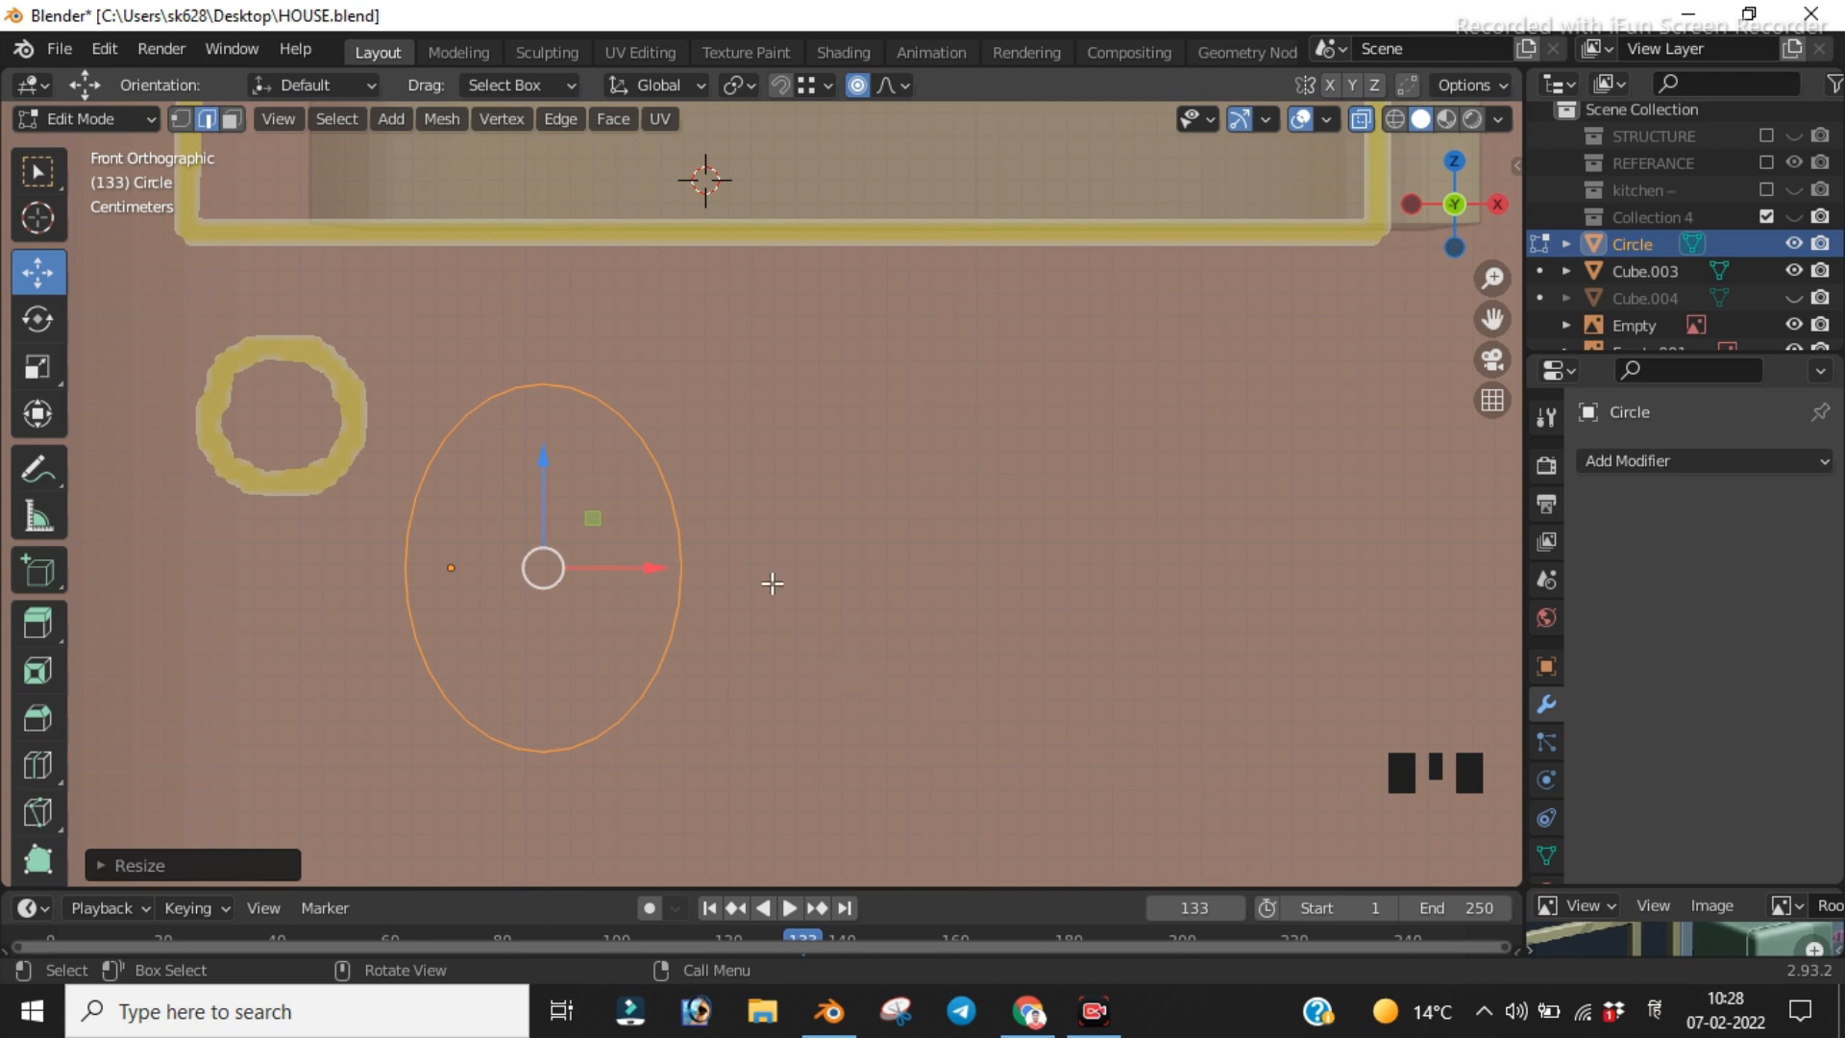
# Step: Try to inset the lock's unfilled oval outline in vertex select mode
pyautogui.press('1')
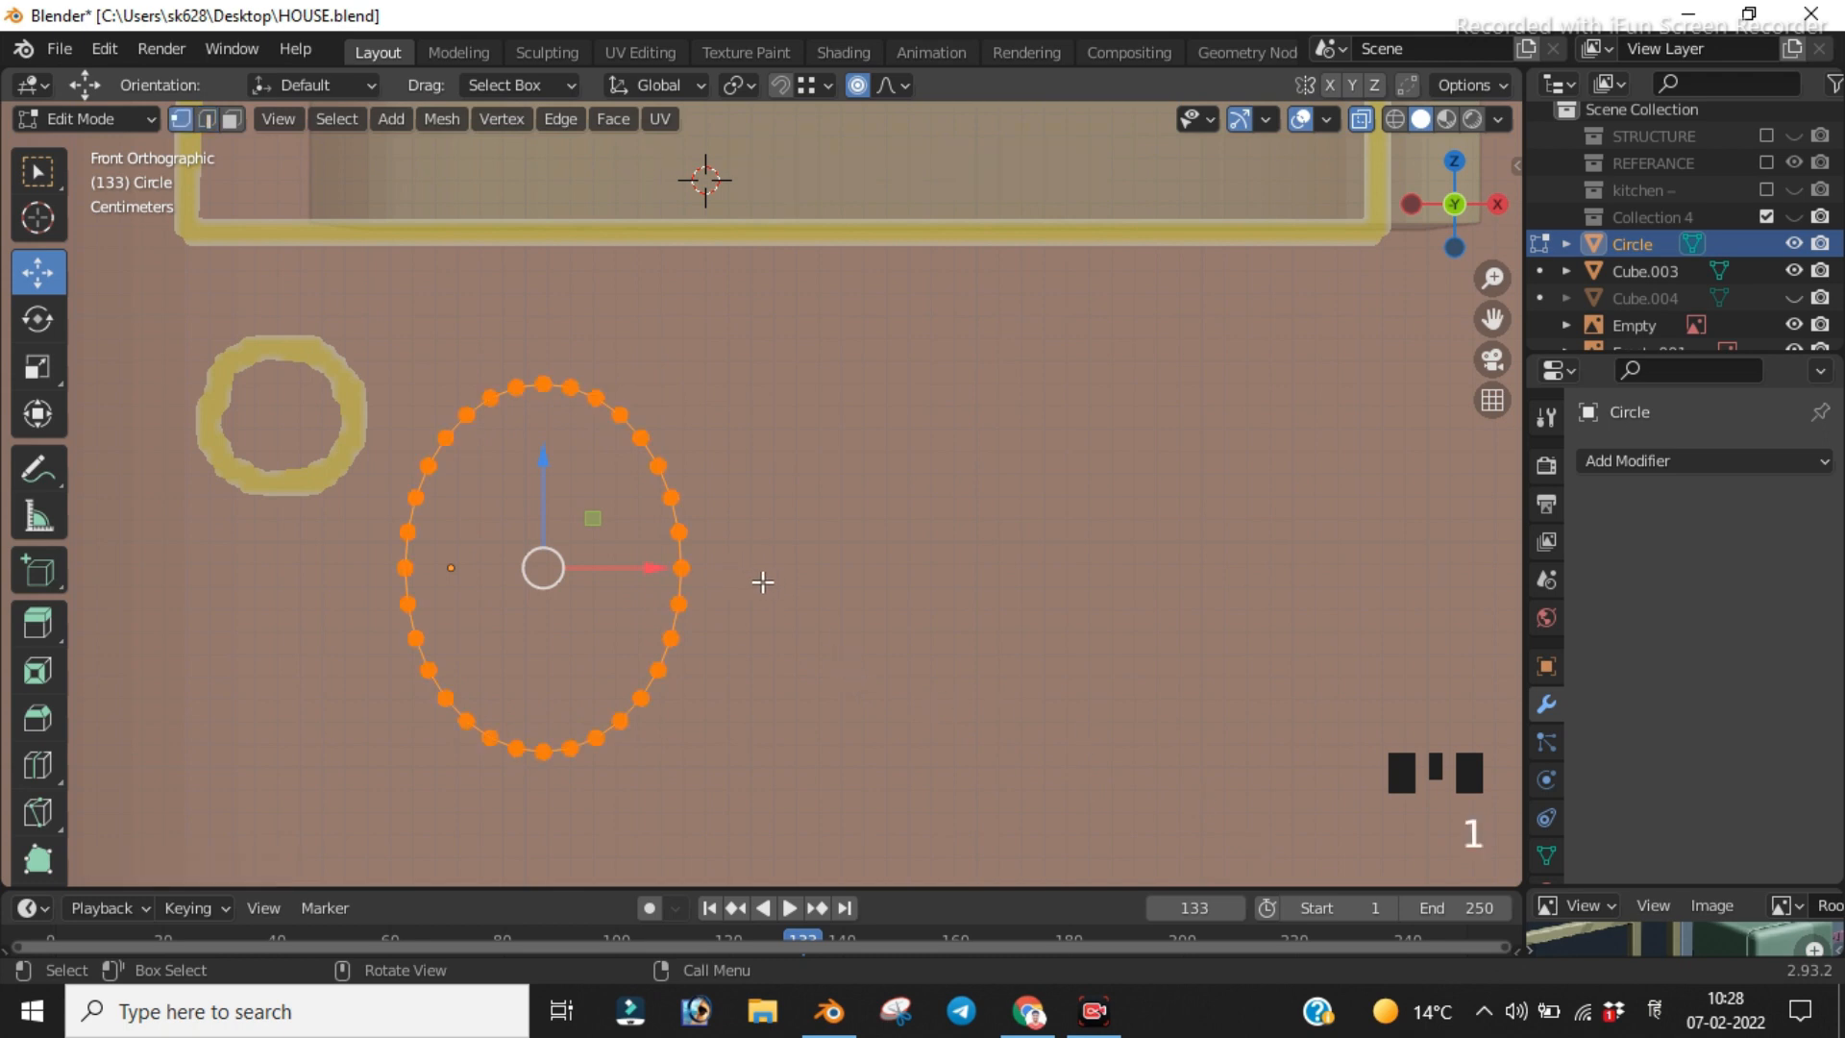
pyautogui.press('i')
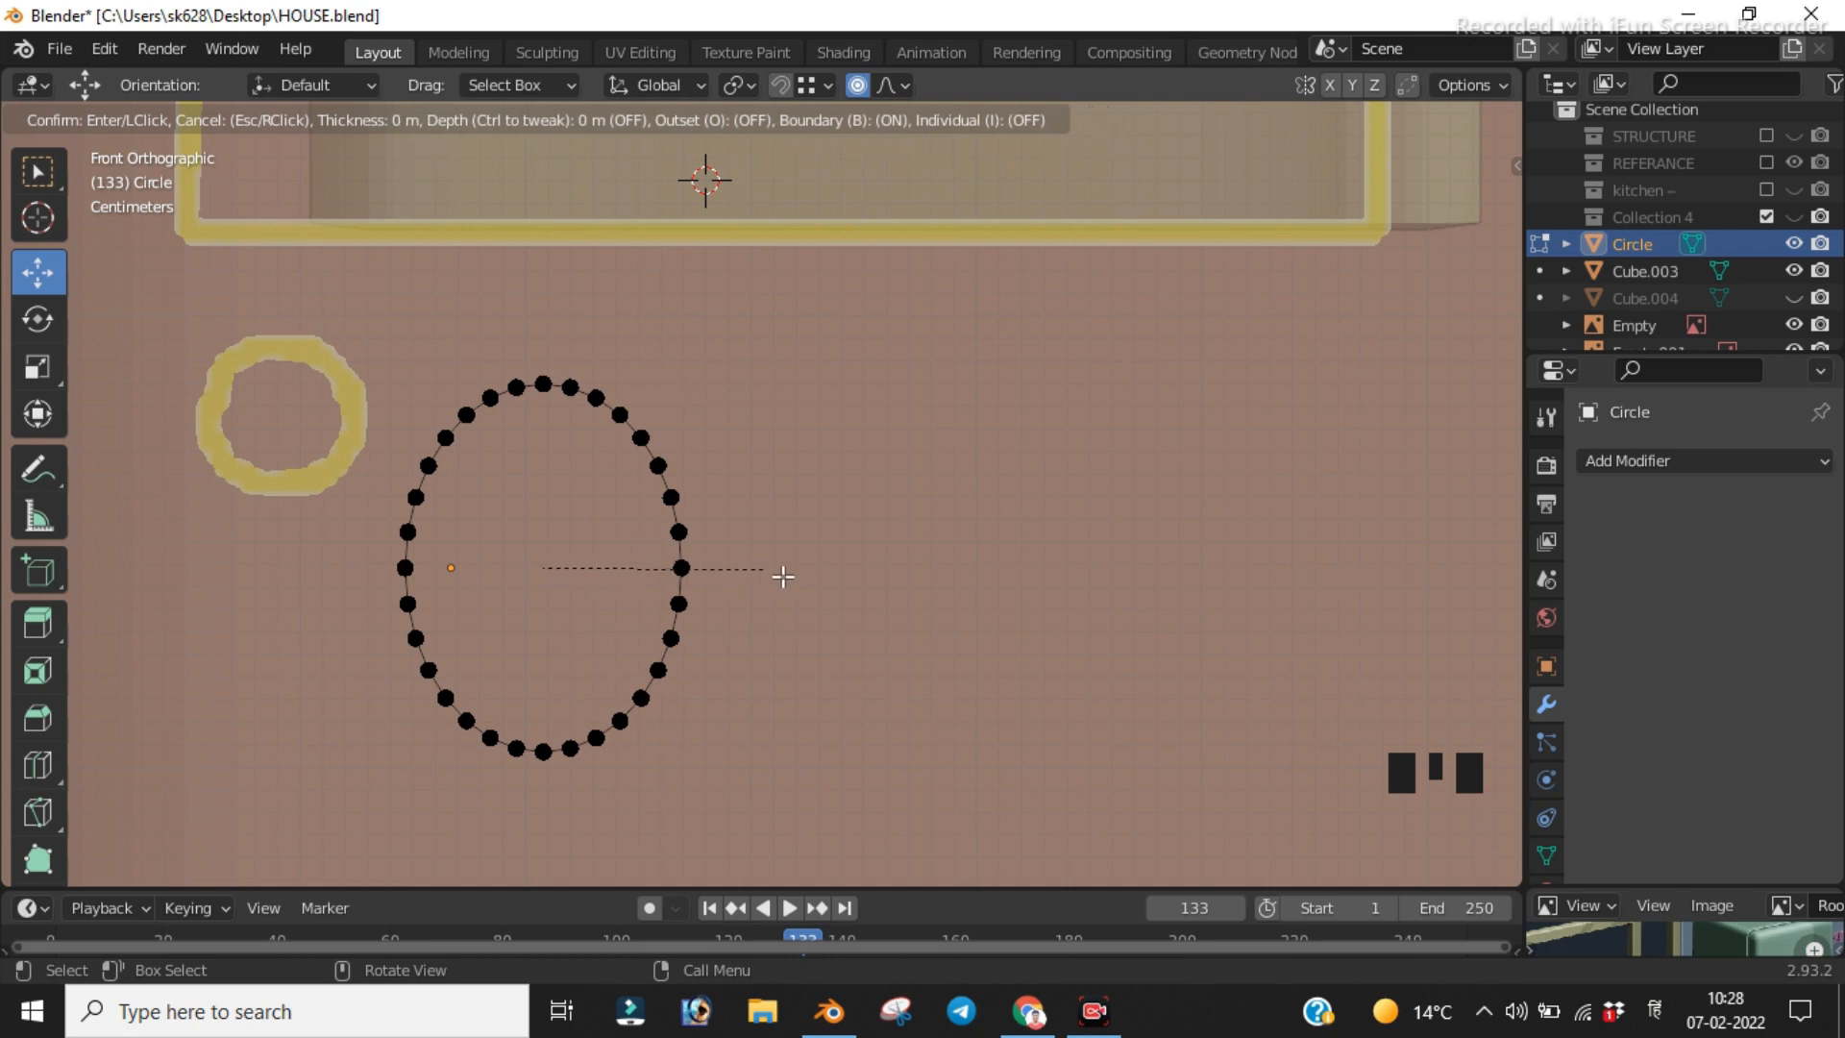
pyautogui.click(773, 577)
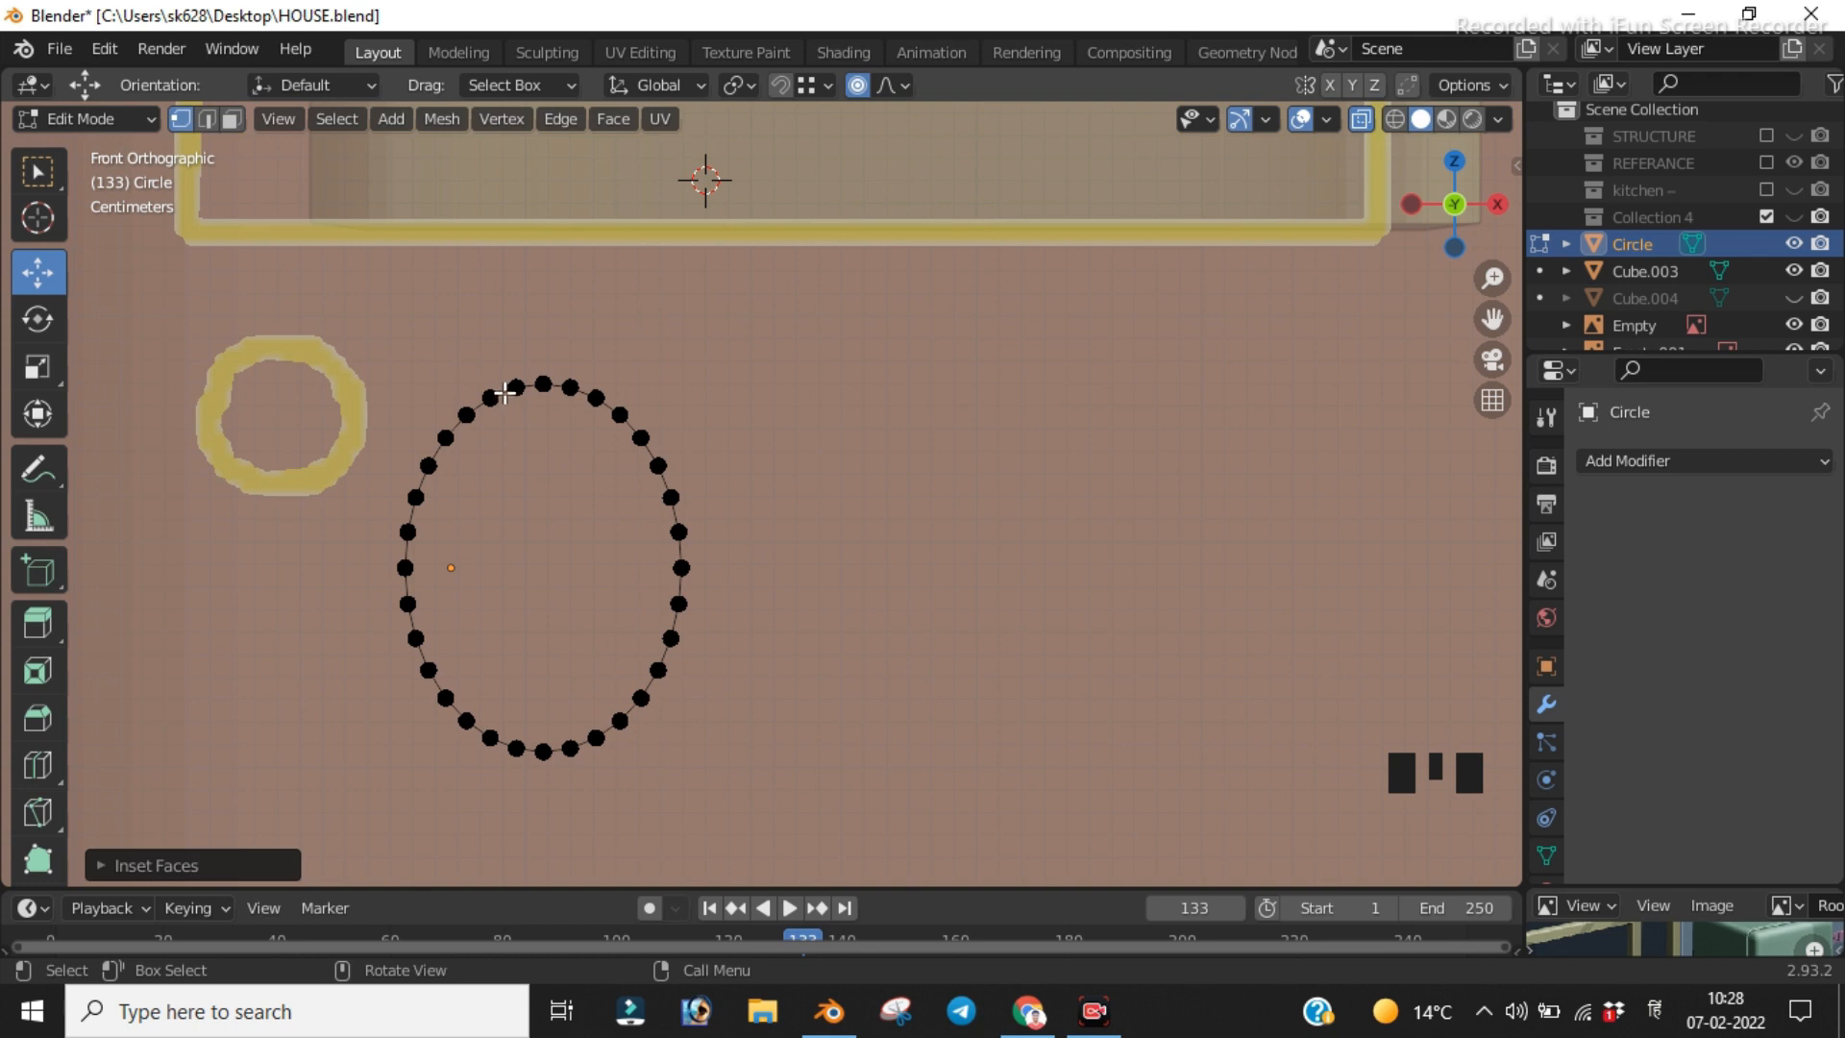
pyautogui.press('l')
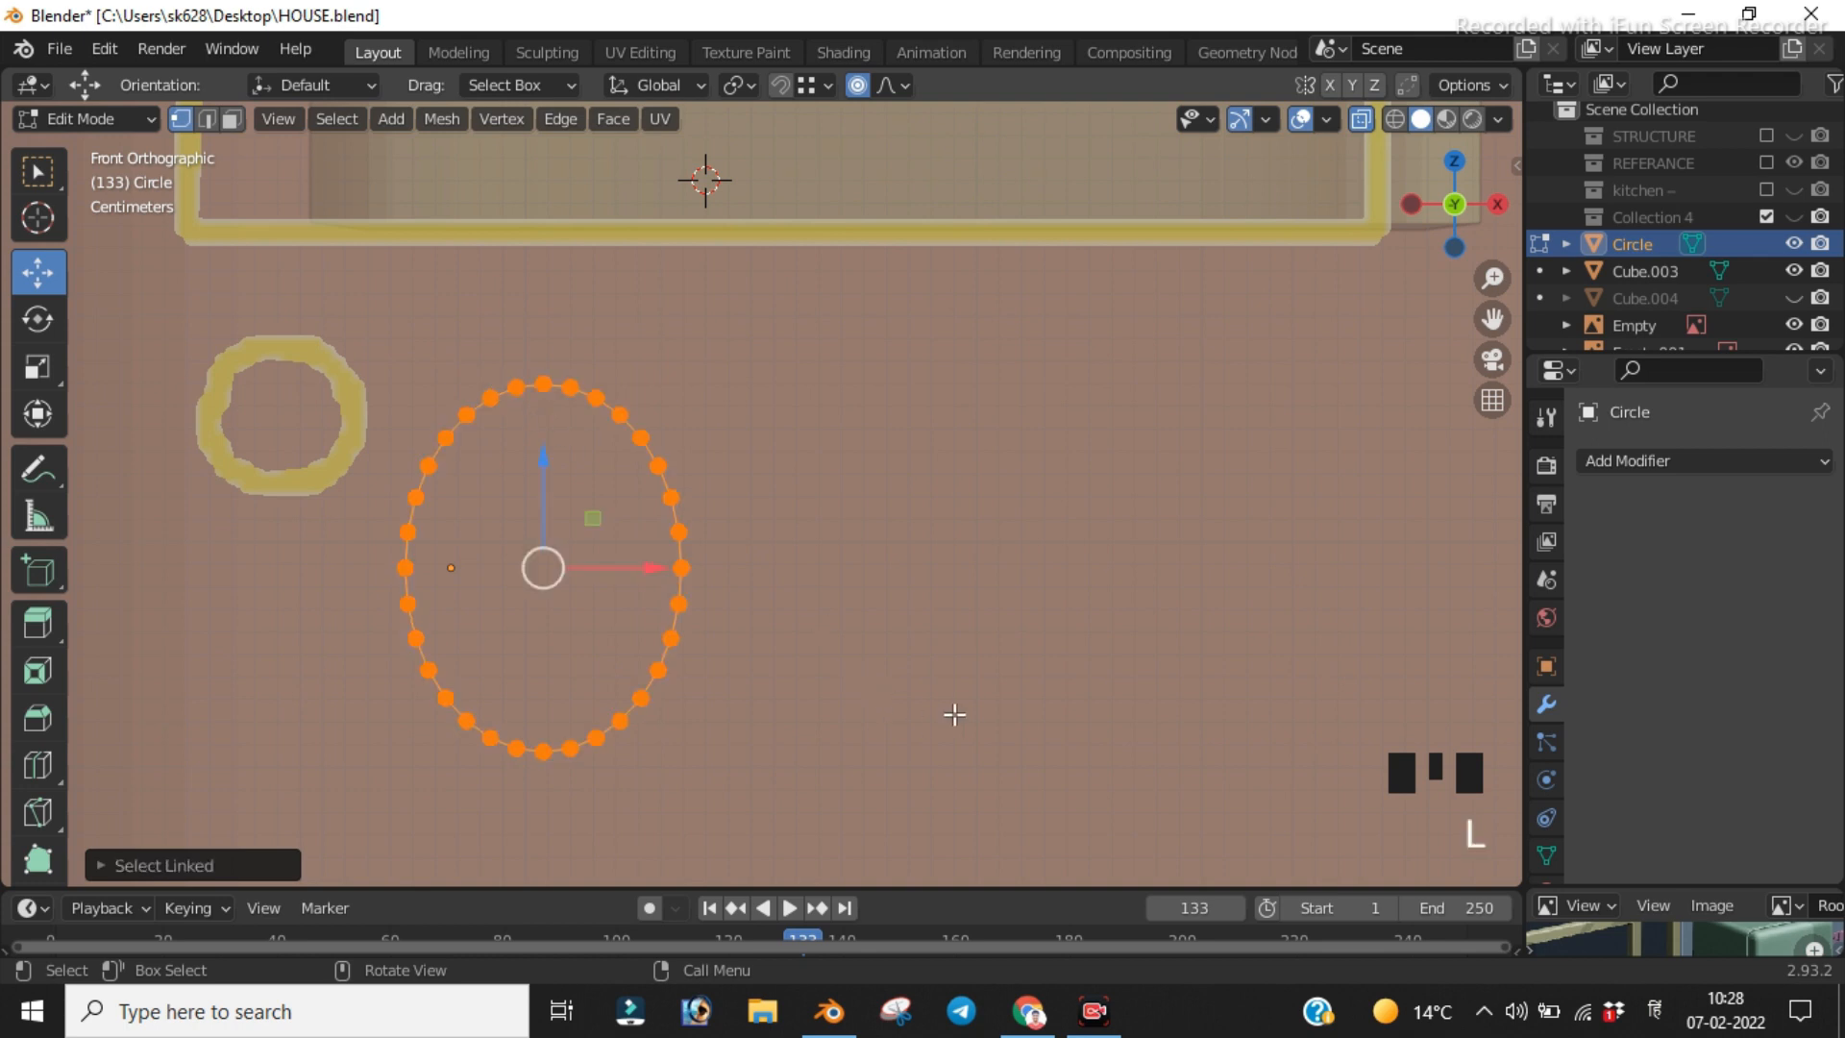
pyautogui.press('i')
pyautogui.click(876, 677)
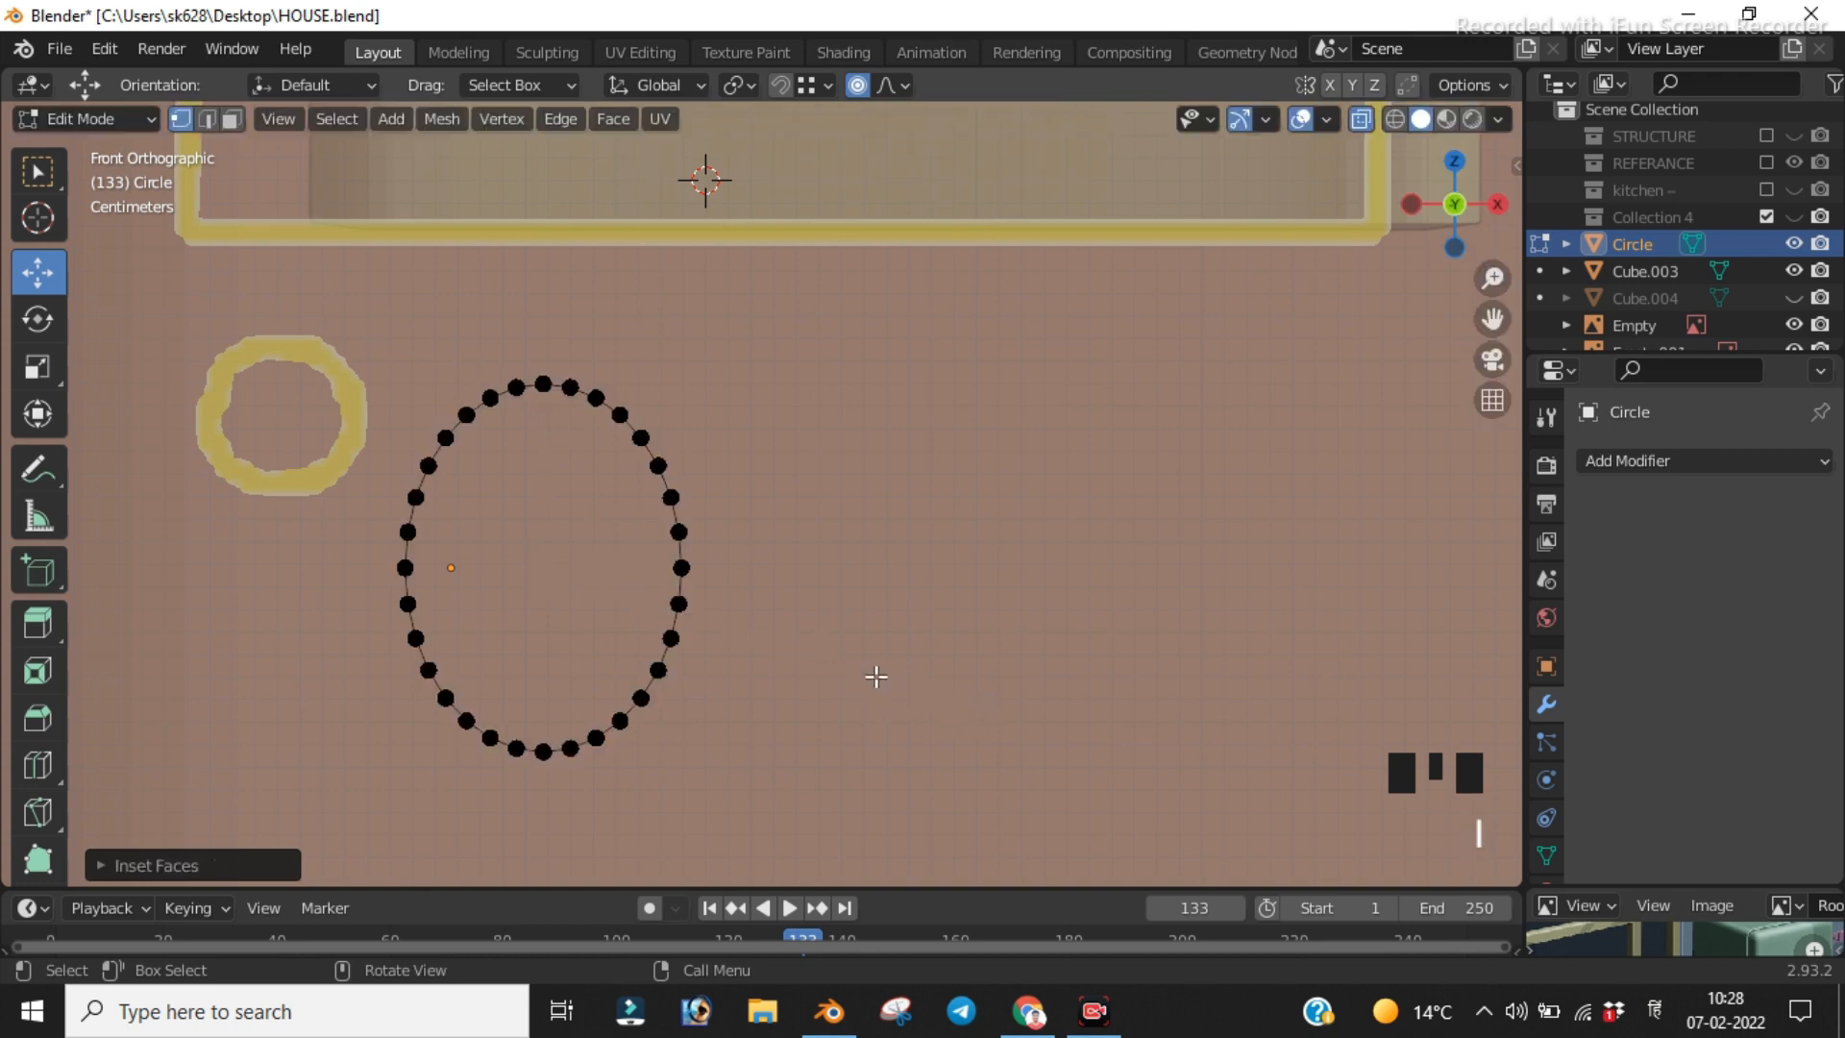
# Step: Fill the lock's oval outline with a face and inset it by about 0.716 m
pyautogui.press('f')
pyautogui.press('l')
pyautogui.press('f')
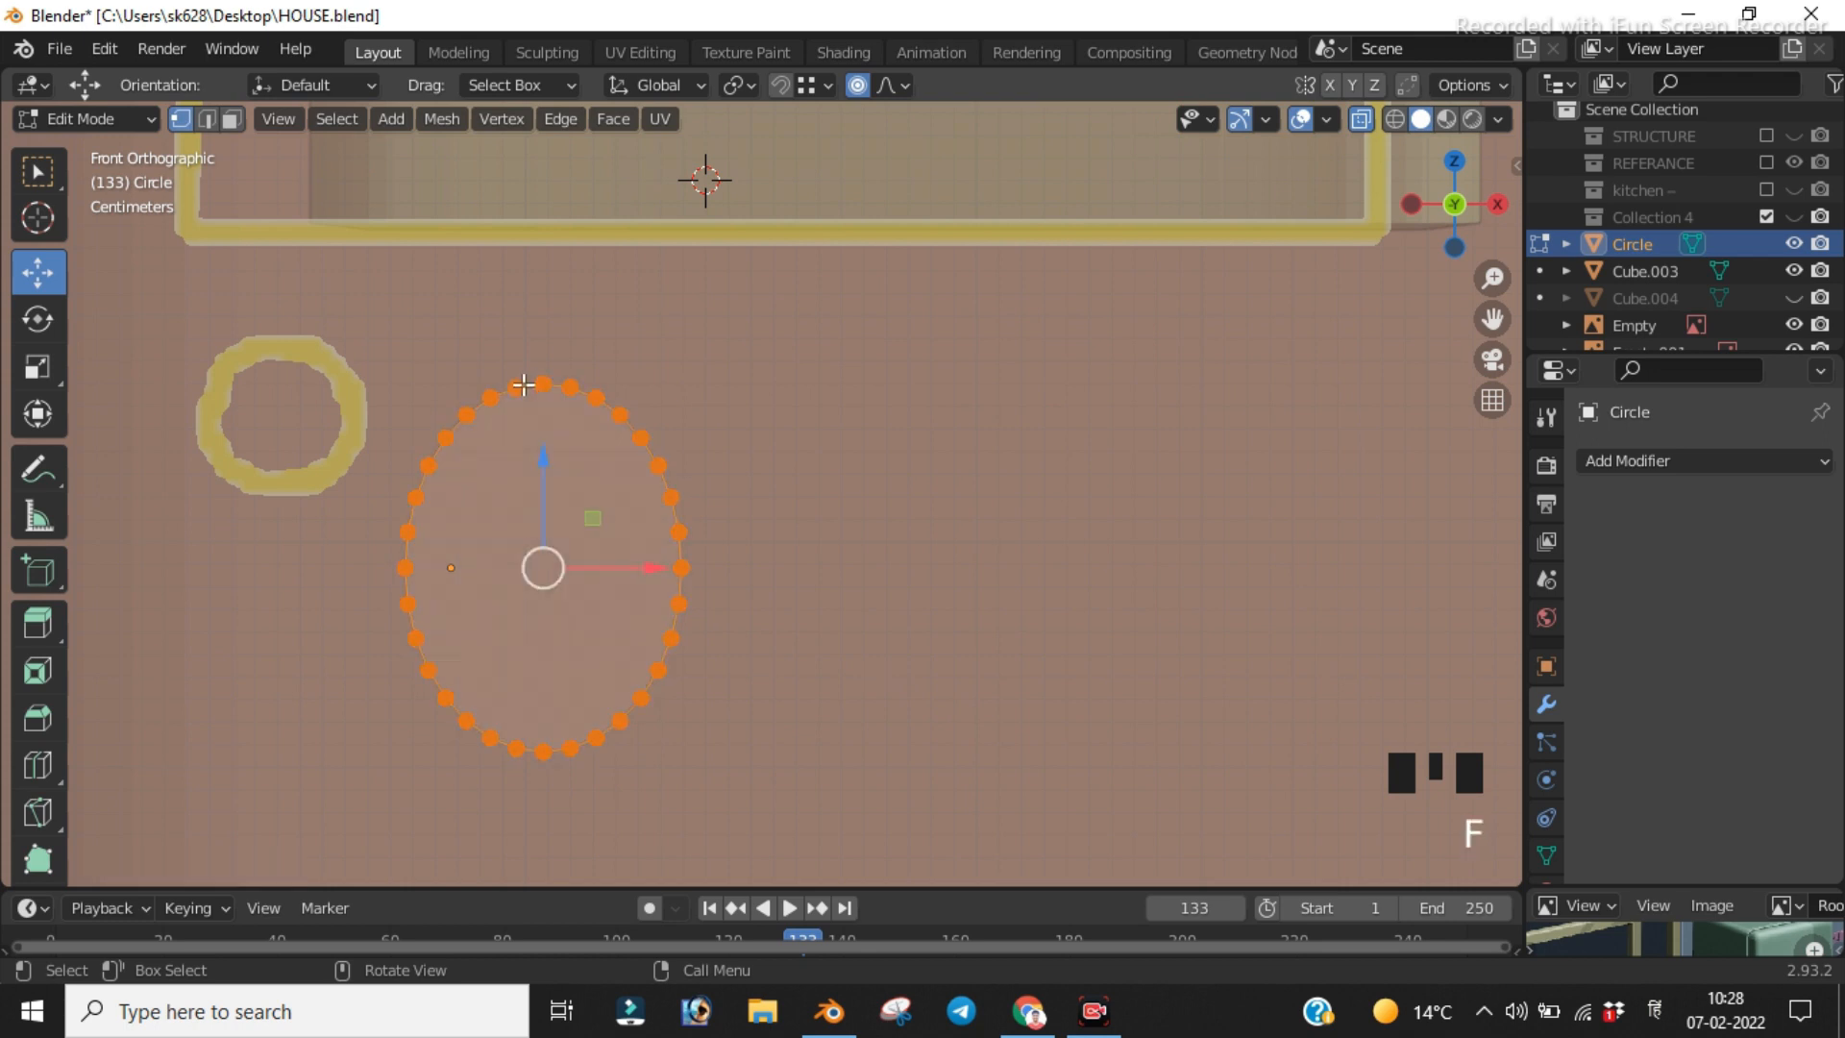
pyautogui.press('i')
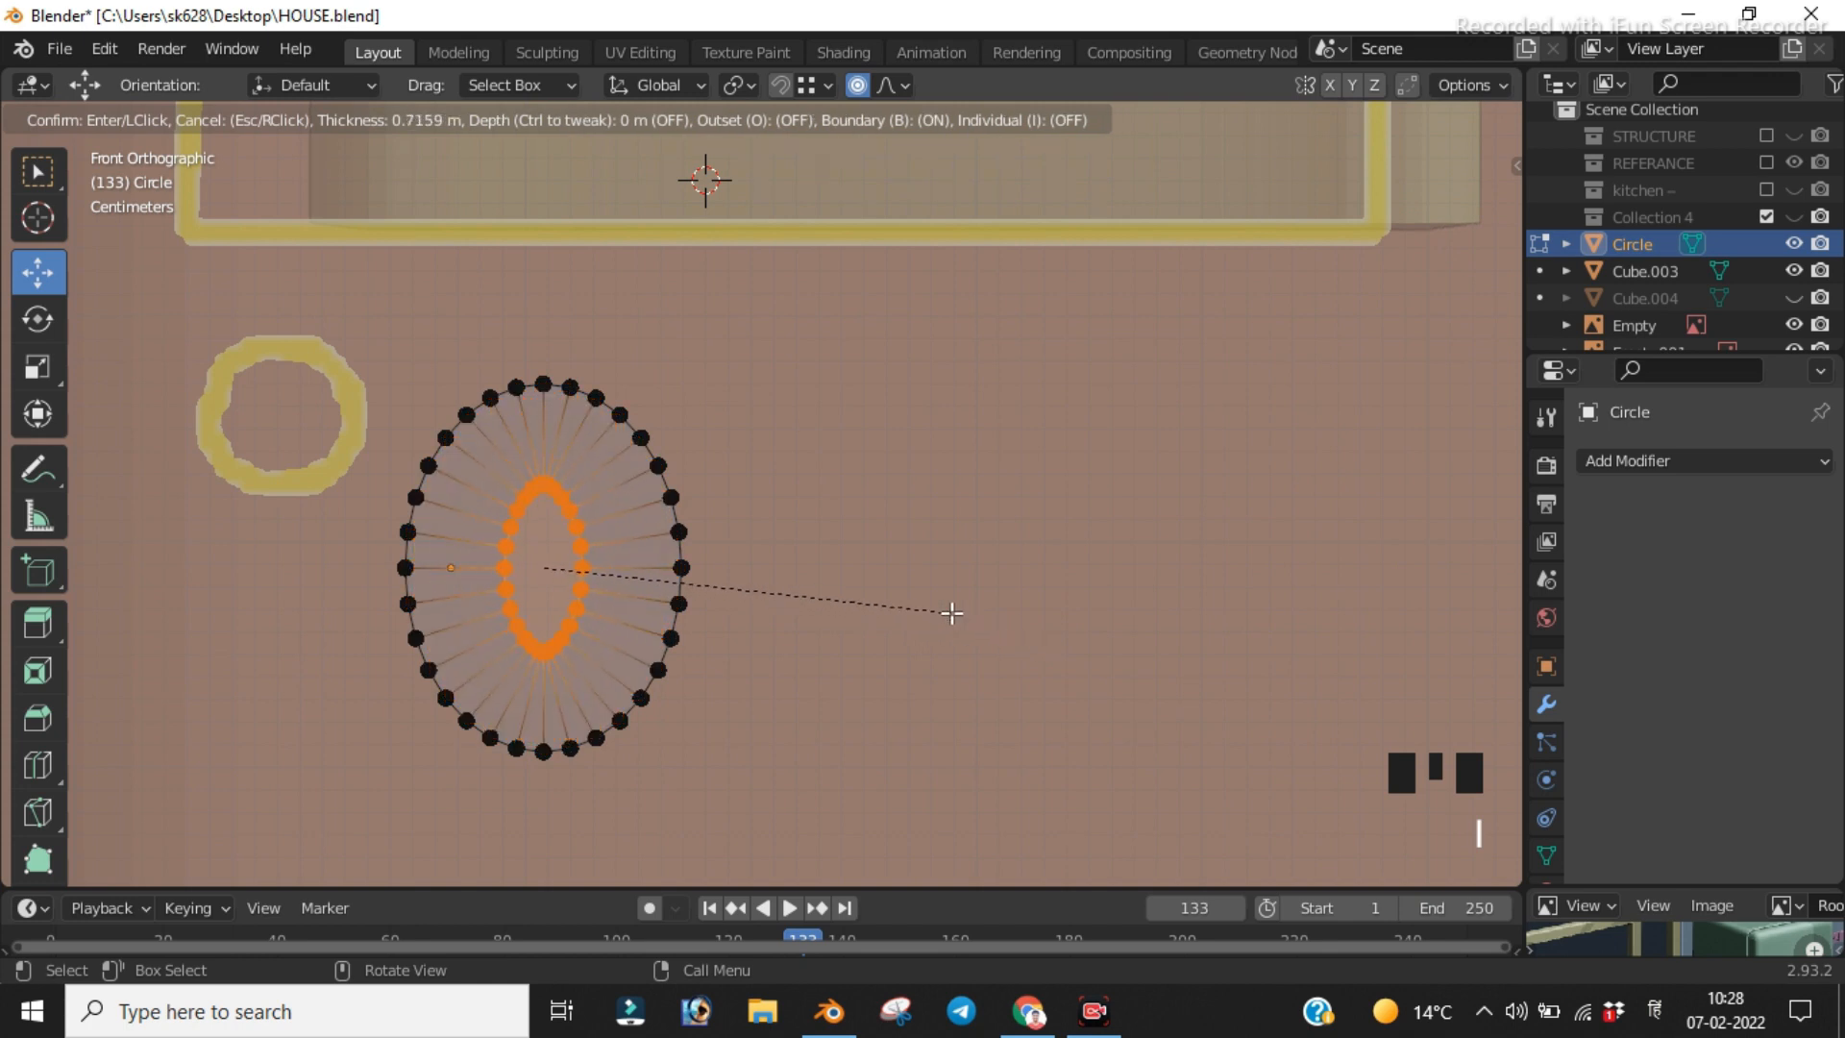
pyautogui.click(951, 612)
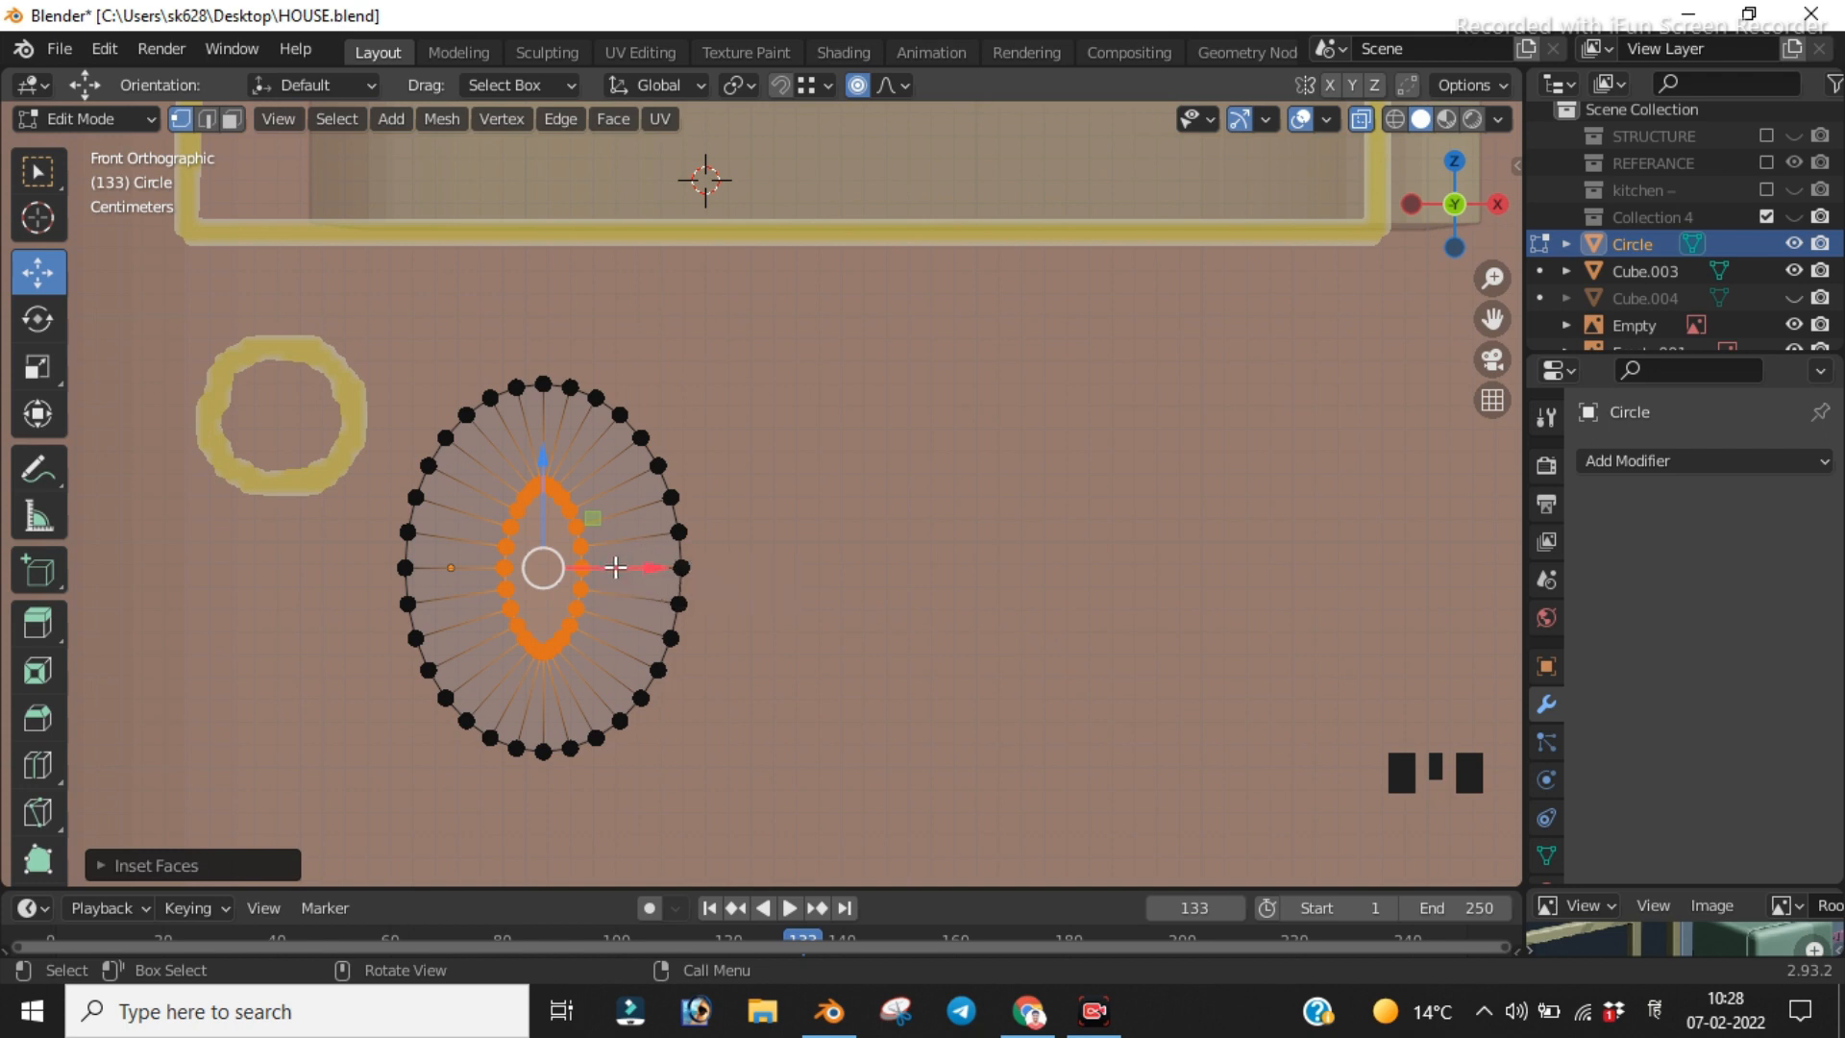
# Step: Delete the lock's inner oval face, select the remaining linked ring faces, and return to Object Mode
pyautogui.press('Delete')
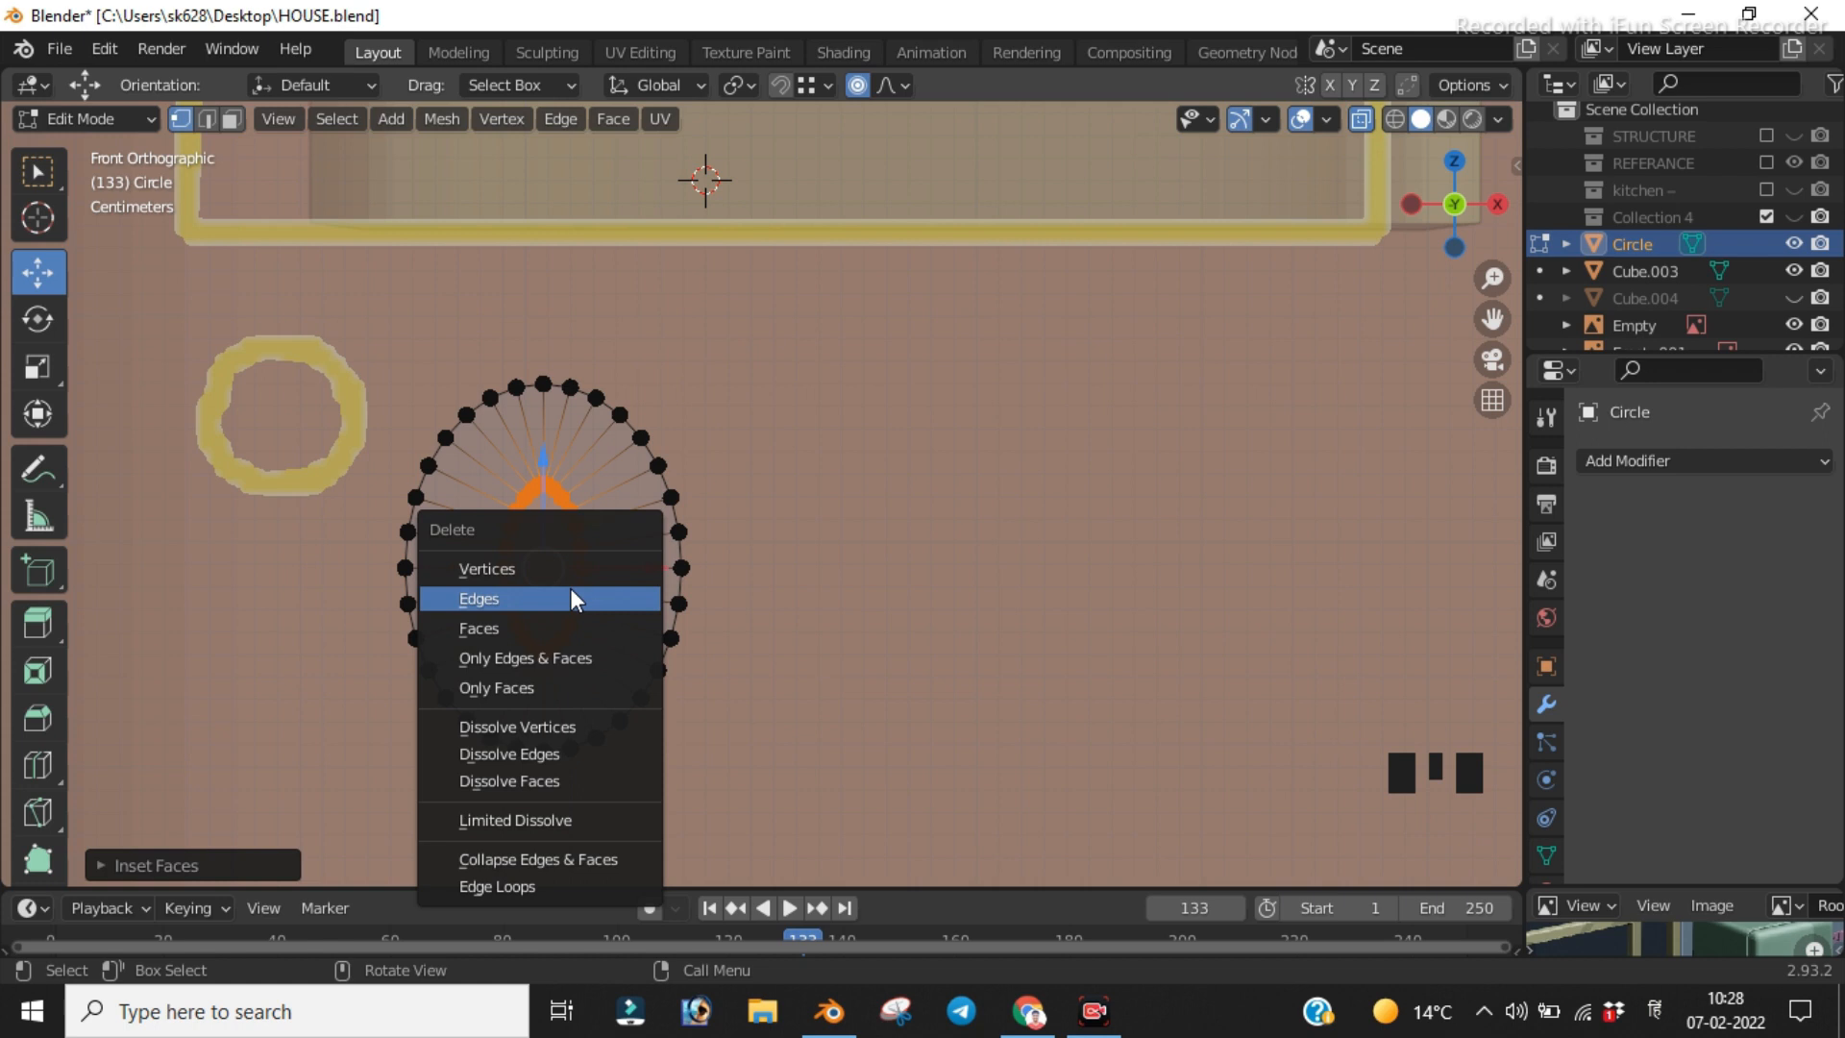
pyautogui.click(583, 627)
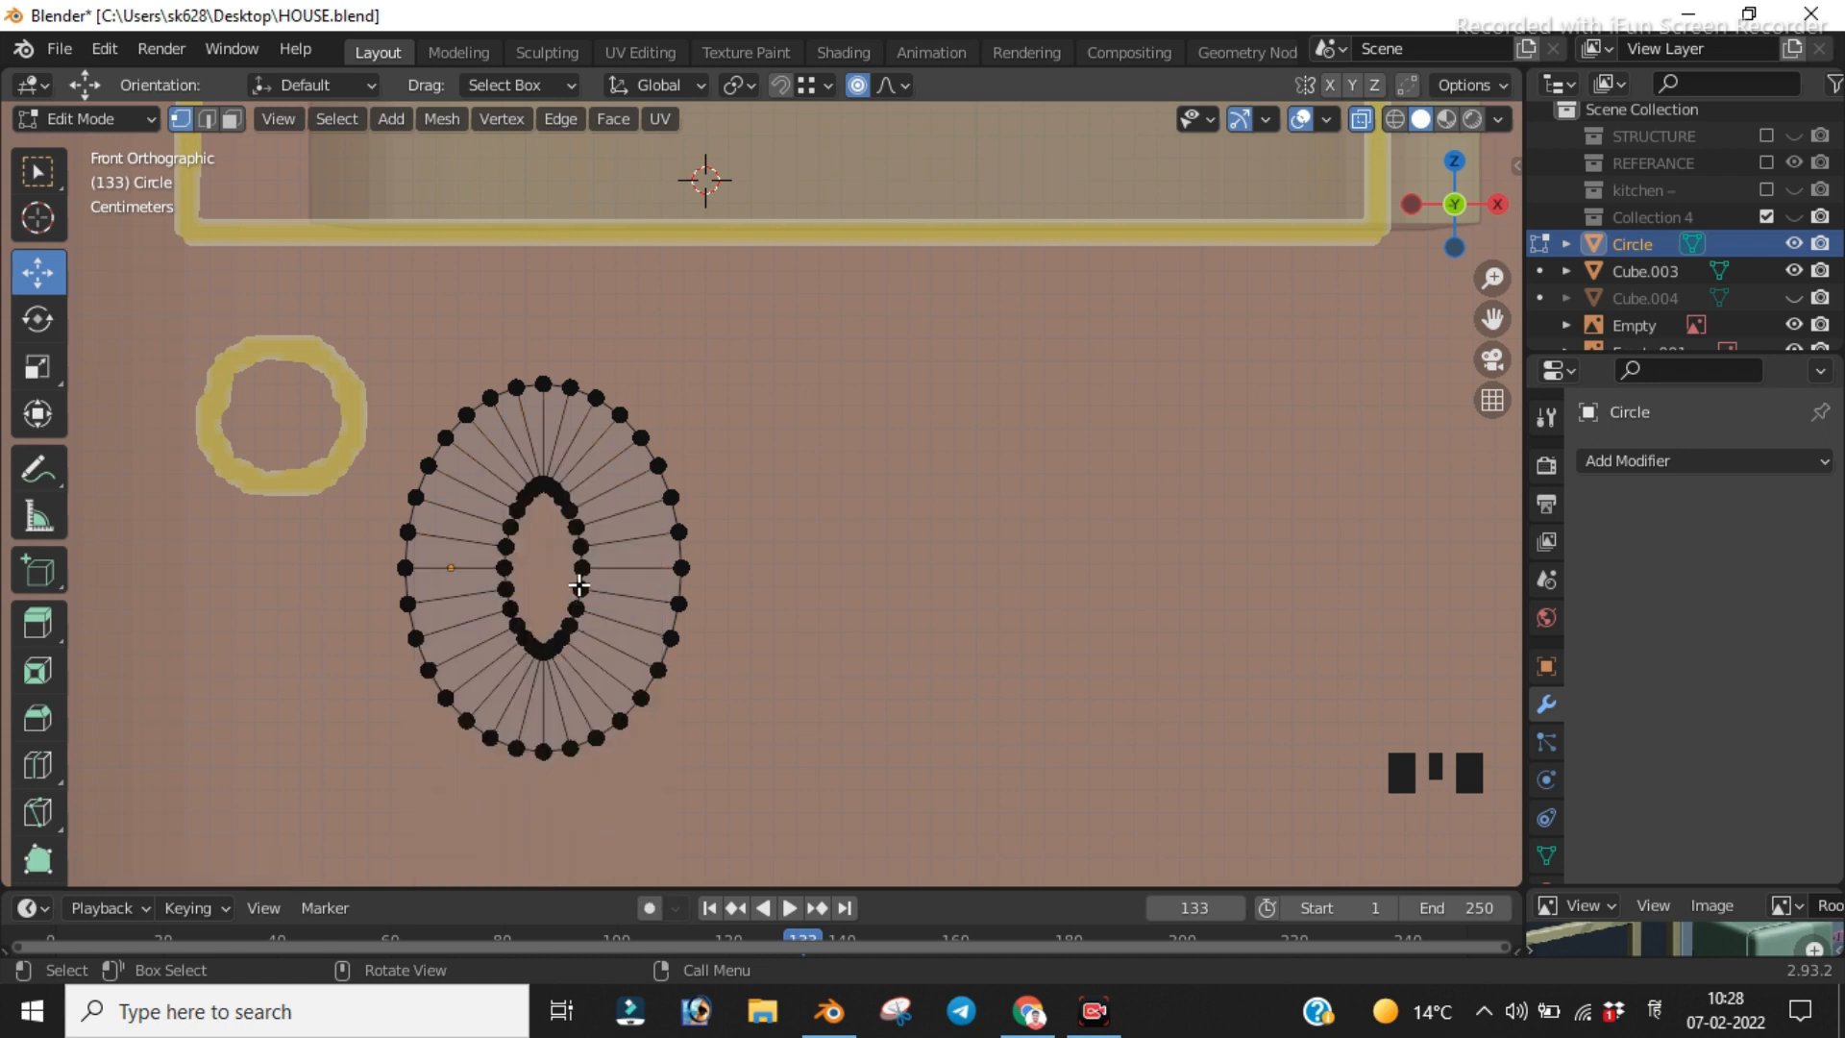
pyautogui.press('3')
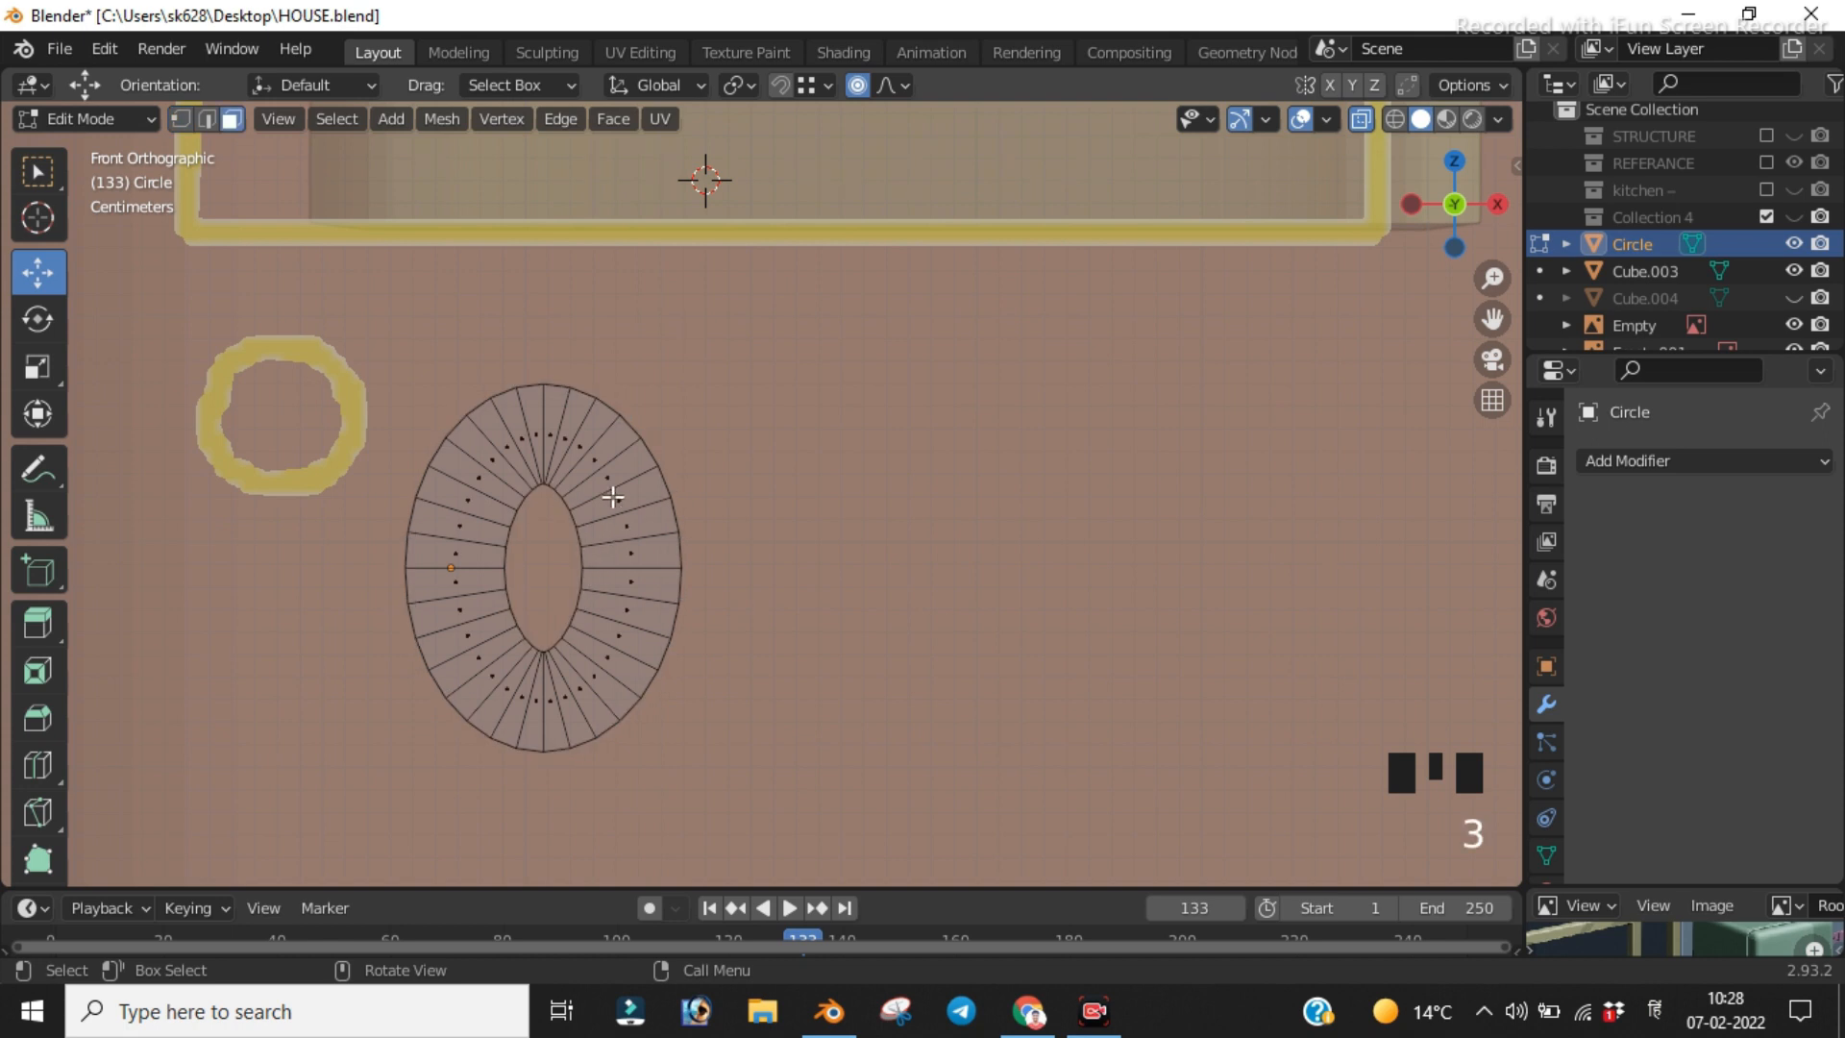
pyautogui.press('l')
pyautogui.press('Tab')
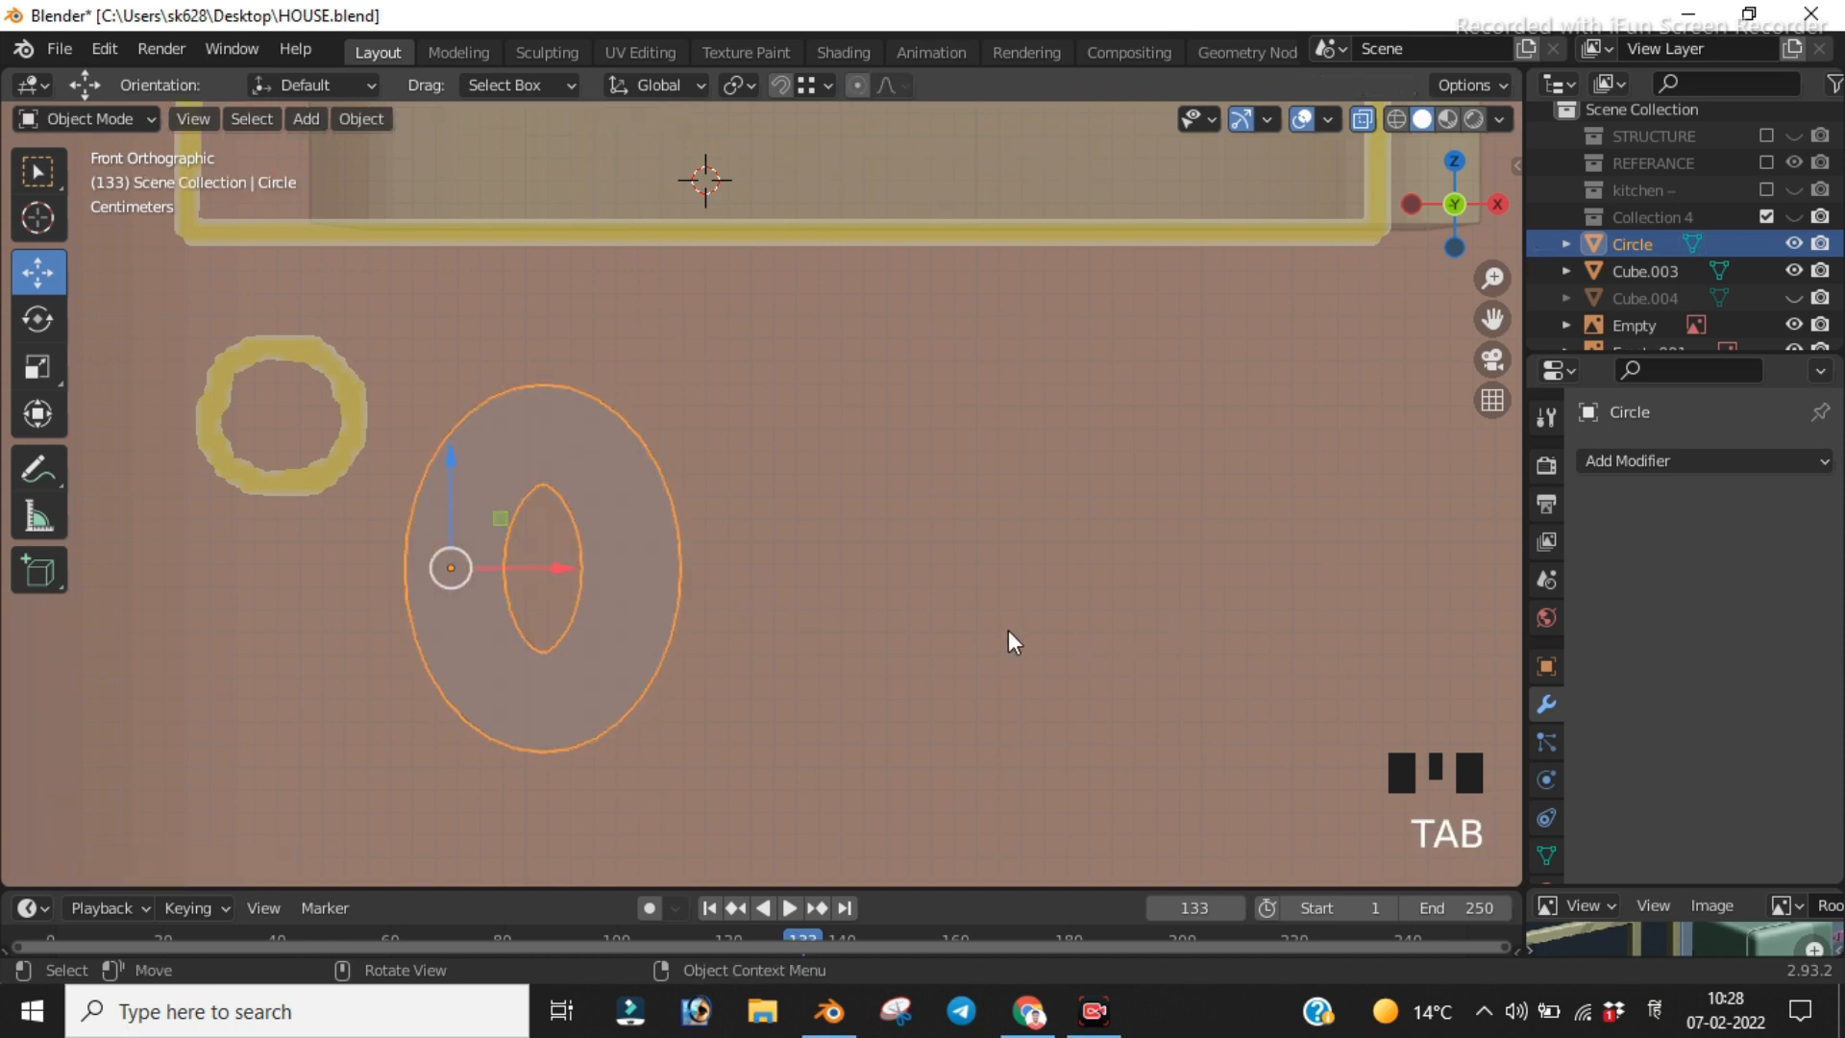
# Step: Switch to the right view and add a Solidify modifier to the refrigerator body Cube.003
pyautogui.scroll(-2, 1013, 637)
pyautogui.moveTo(1013, 636); pyautogui.dragTo(742, 632, button='middle')
pyautogui.press('KP_3')
pyautogui.scroll(5, 1058, 588)
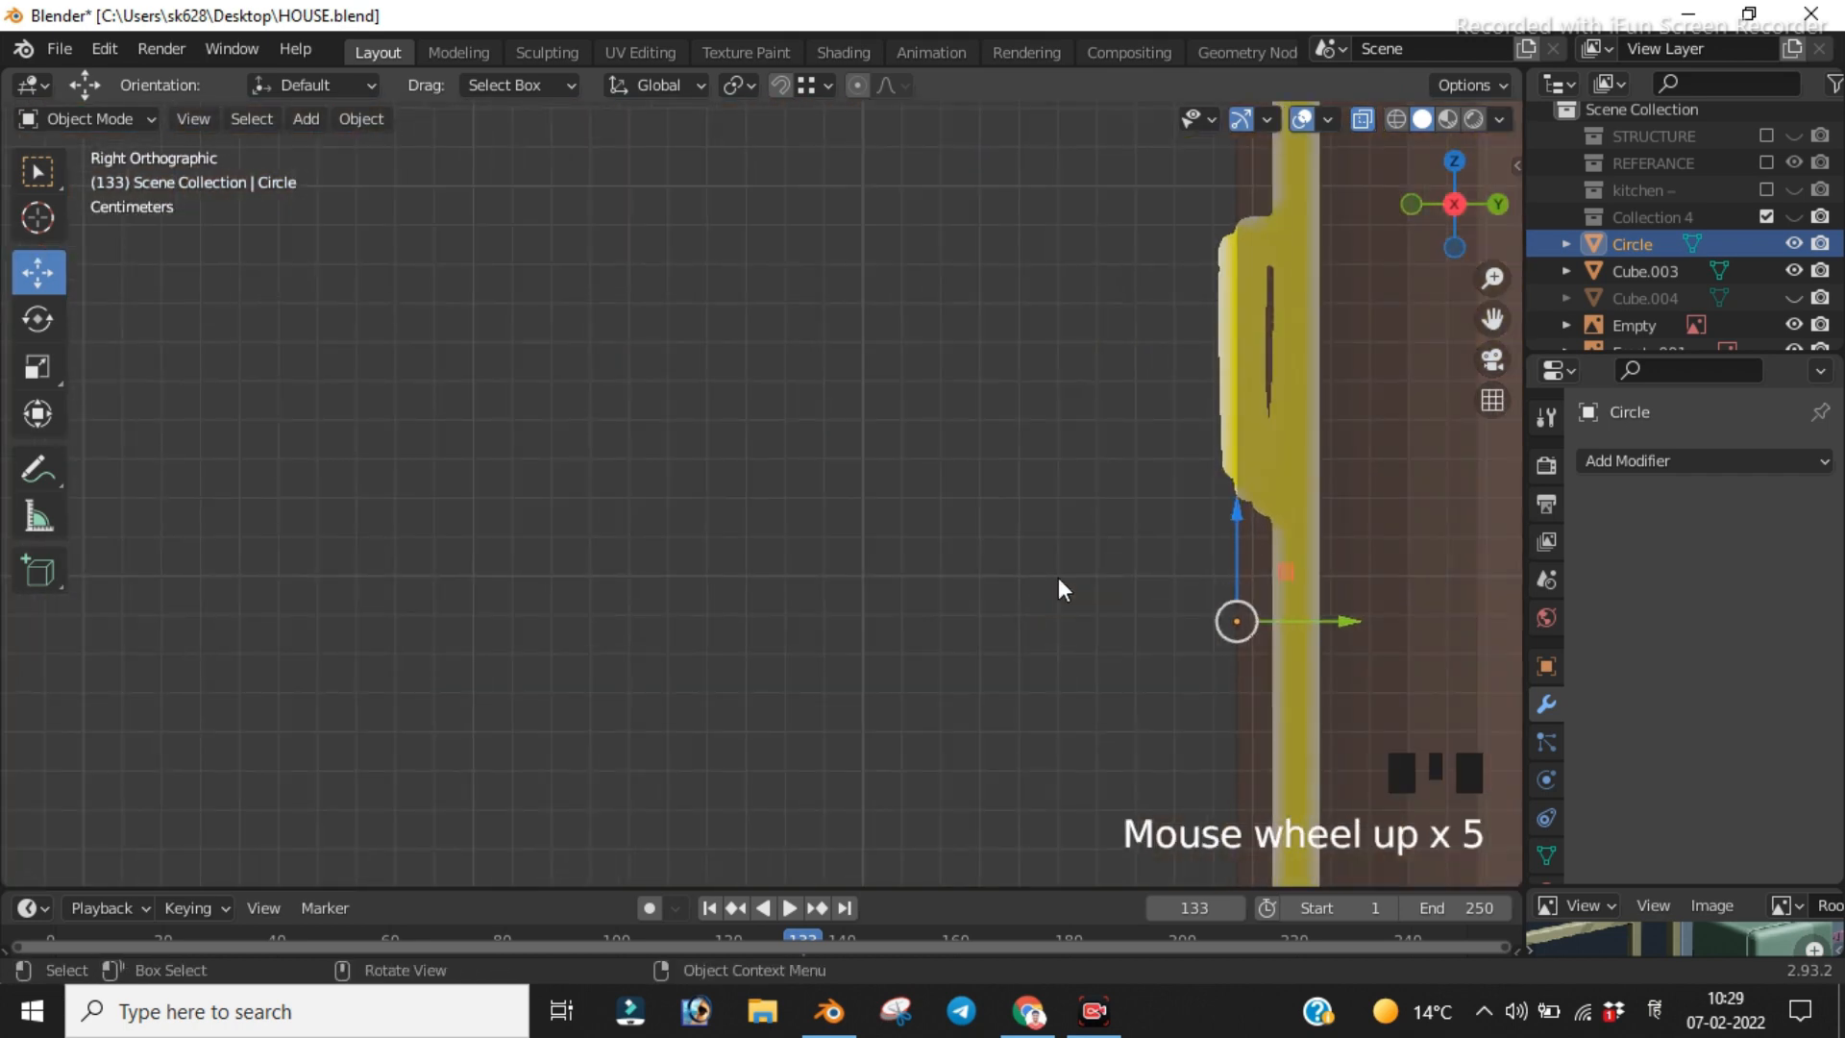
pyautogui.click(1330, 615)
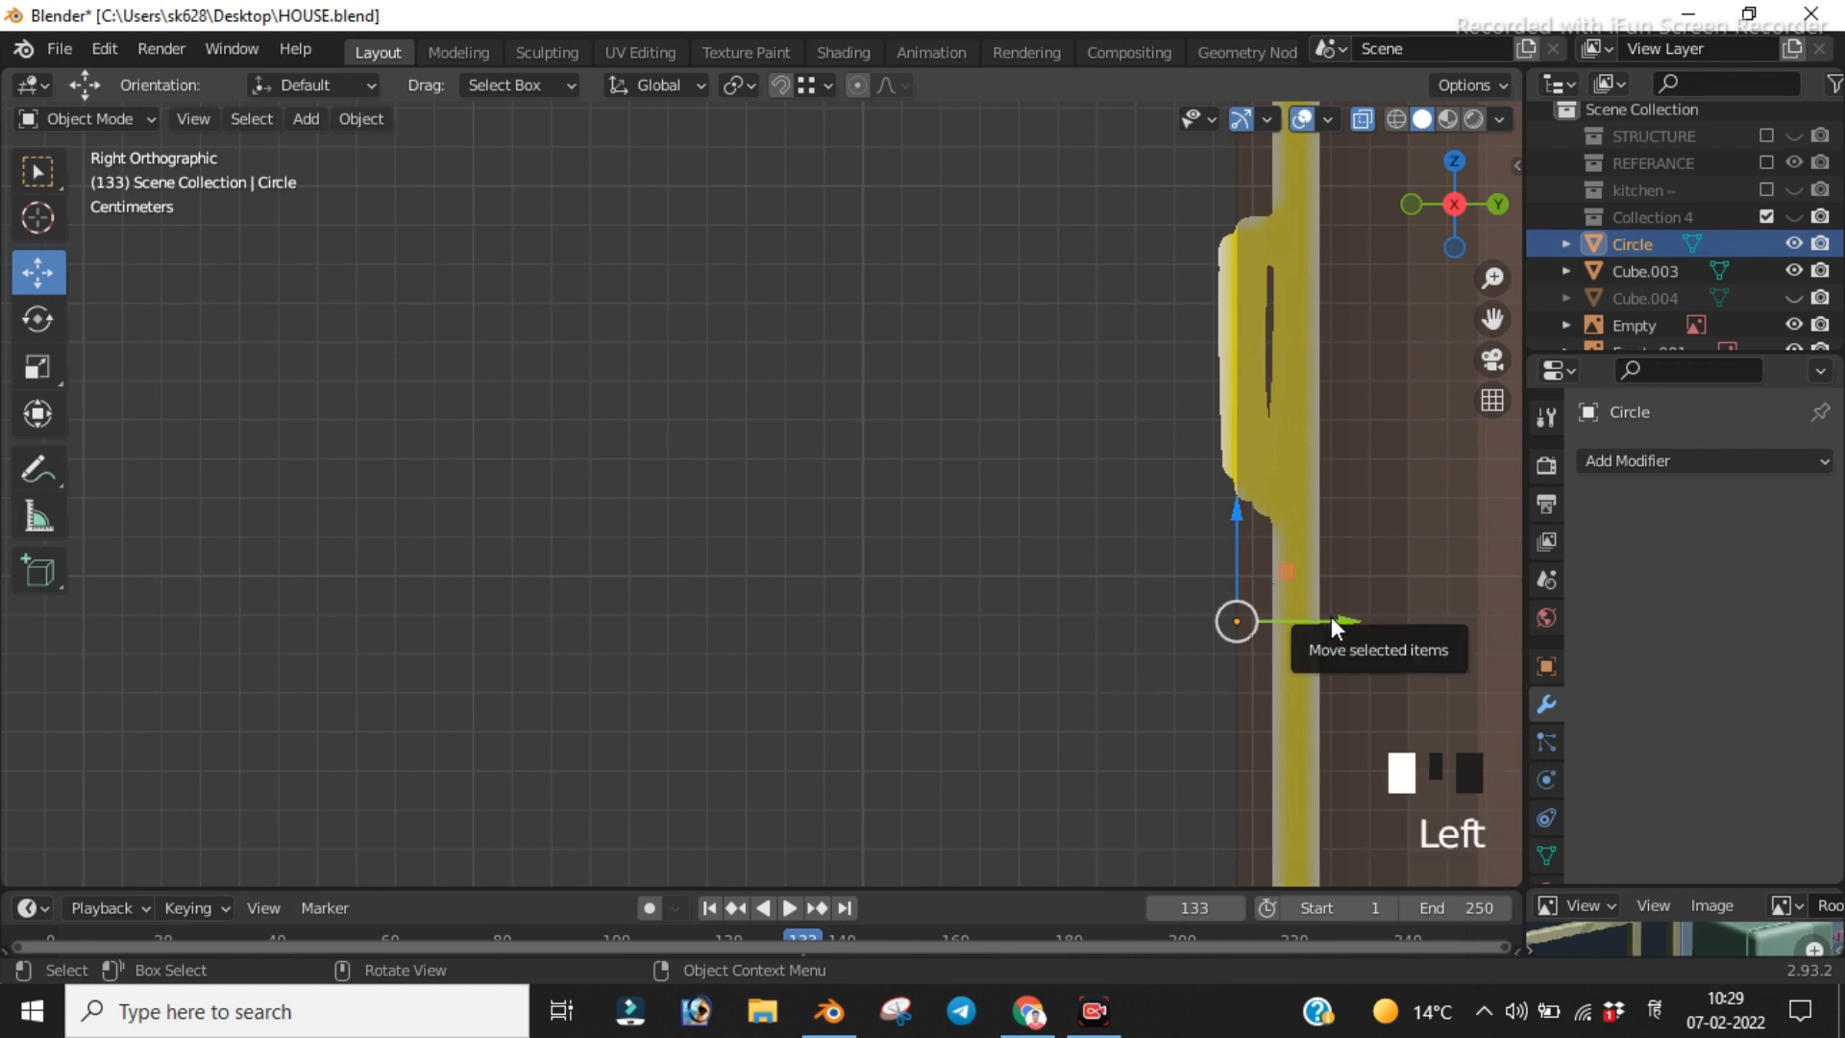
pyautogui.click(1330, 619)
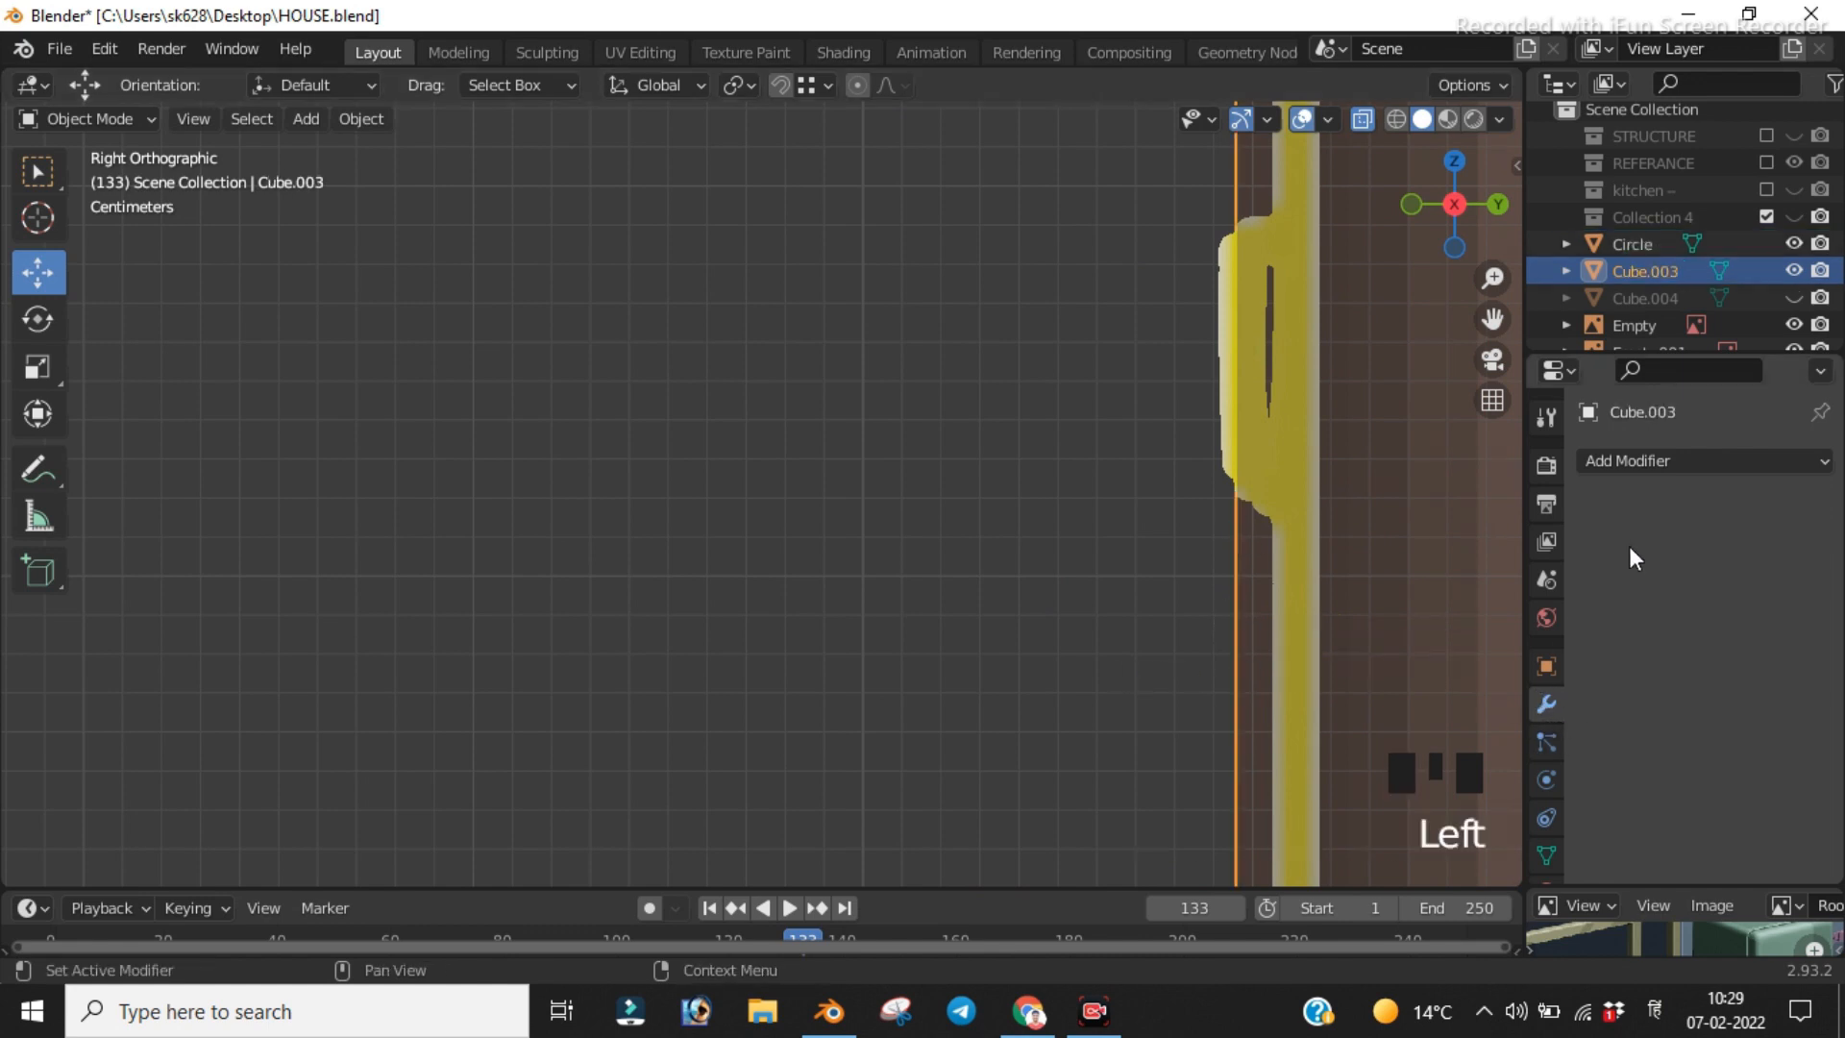
pyautogui.click(1627, 461)
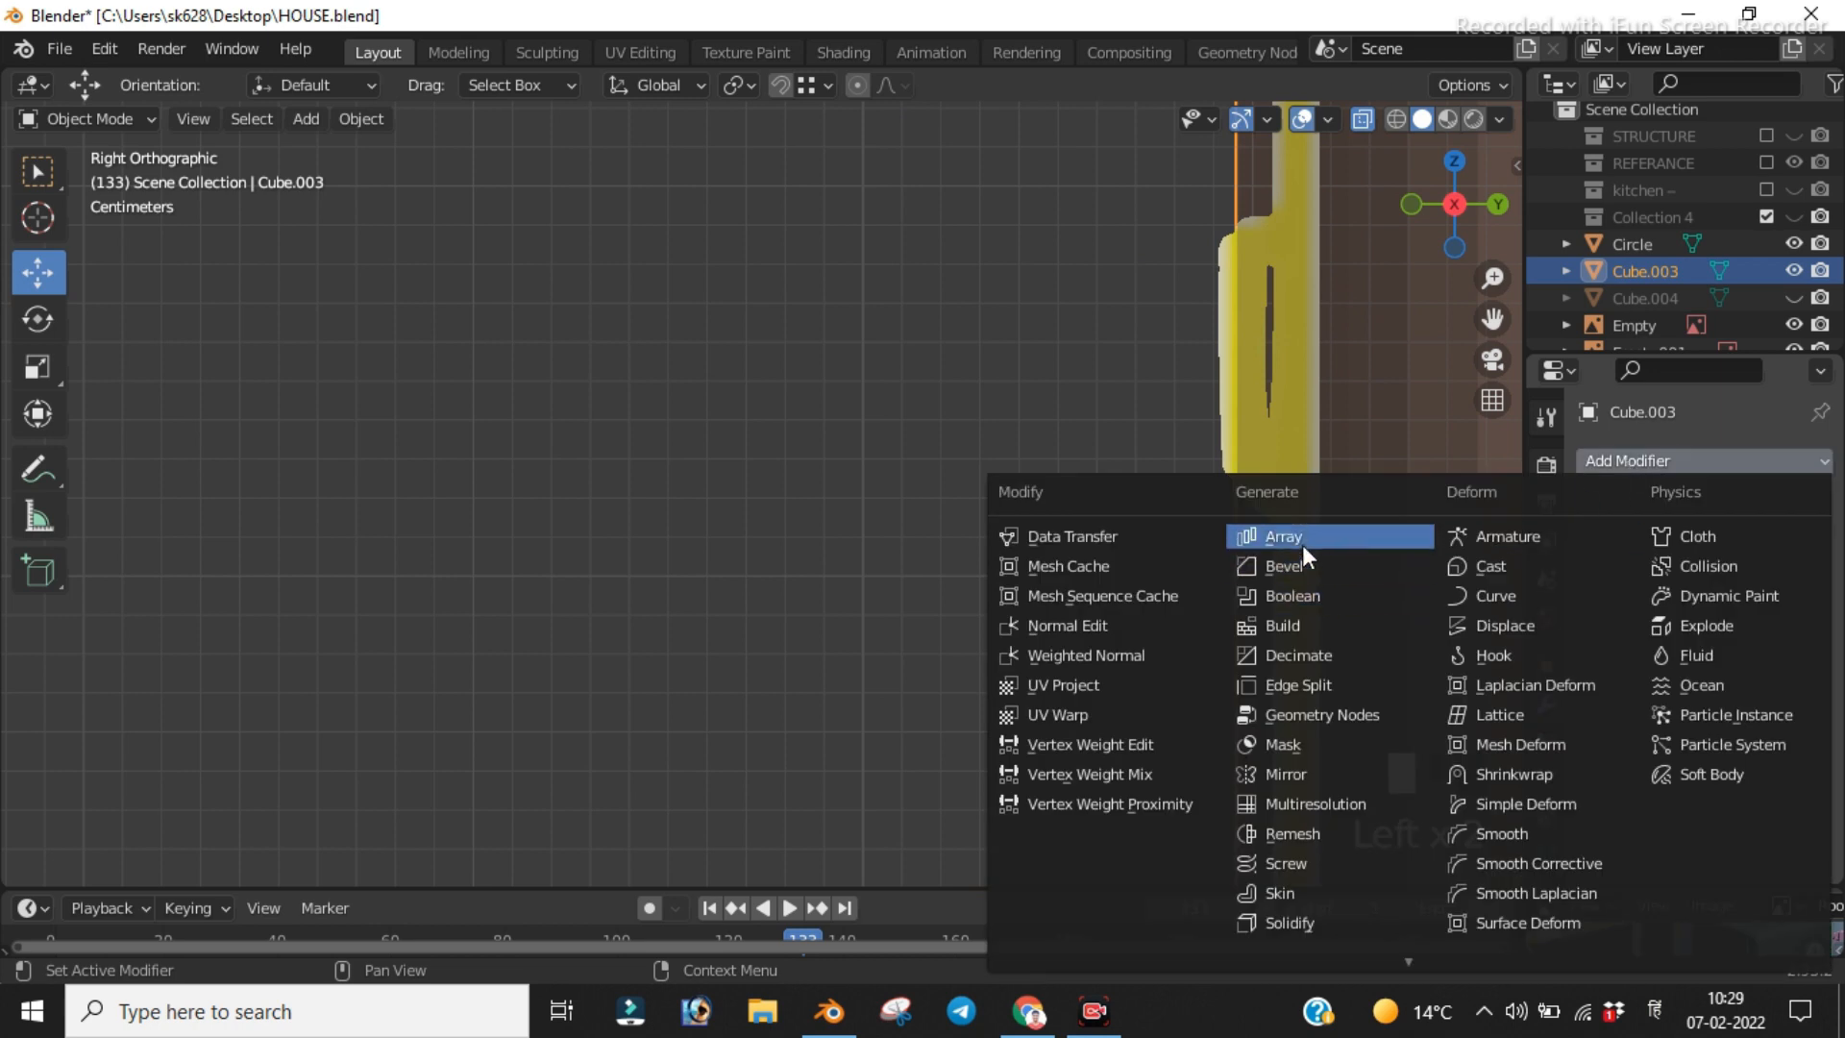
pyautogui.click(1283, 922)
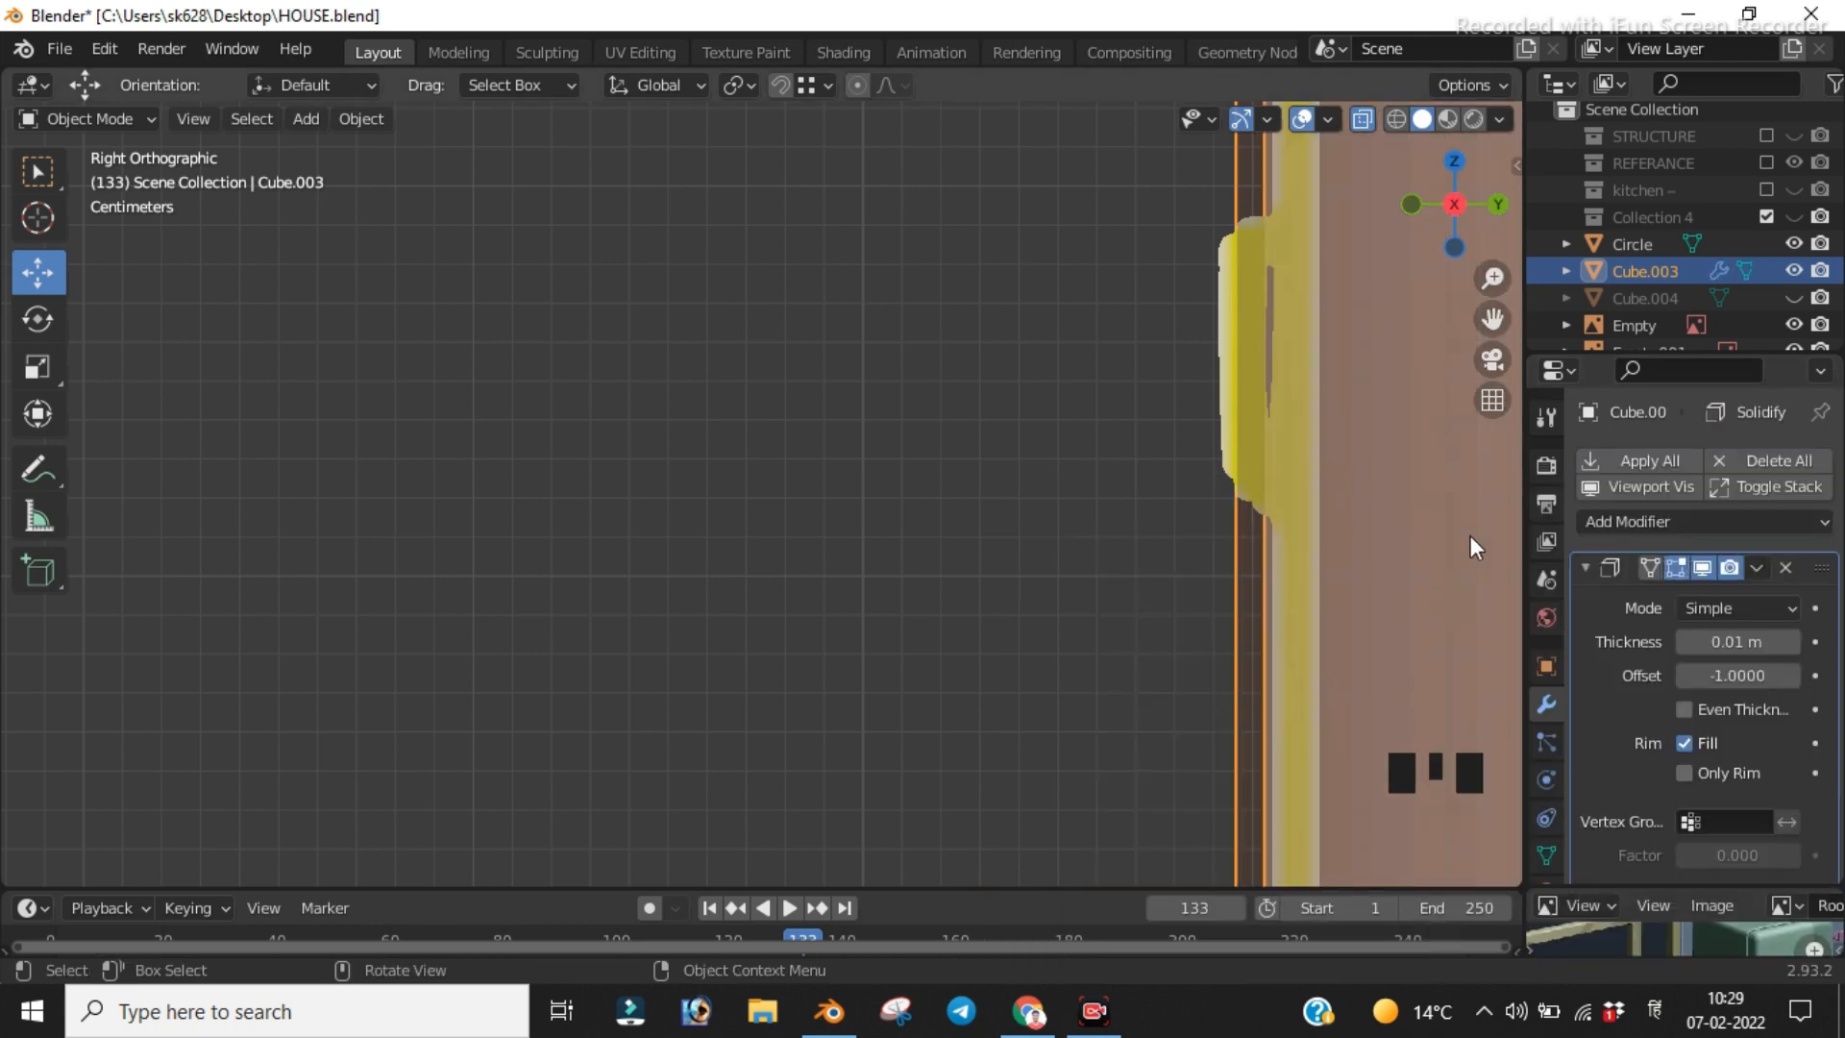
# Step: Try a Solidify thickness of 0.09 m on the refrigerator body, undo it, and try to remove the modifier
pyautogui.moveTo(1738, 642)
pyautogui.mouseDown()
pyautogui.moveTo(1797, 642)
pyautogui.moveTo(1759, 642)
pyautogui.mouseUp()
pyautogui.scroll(-7, 1019, 598)
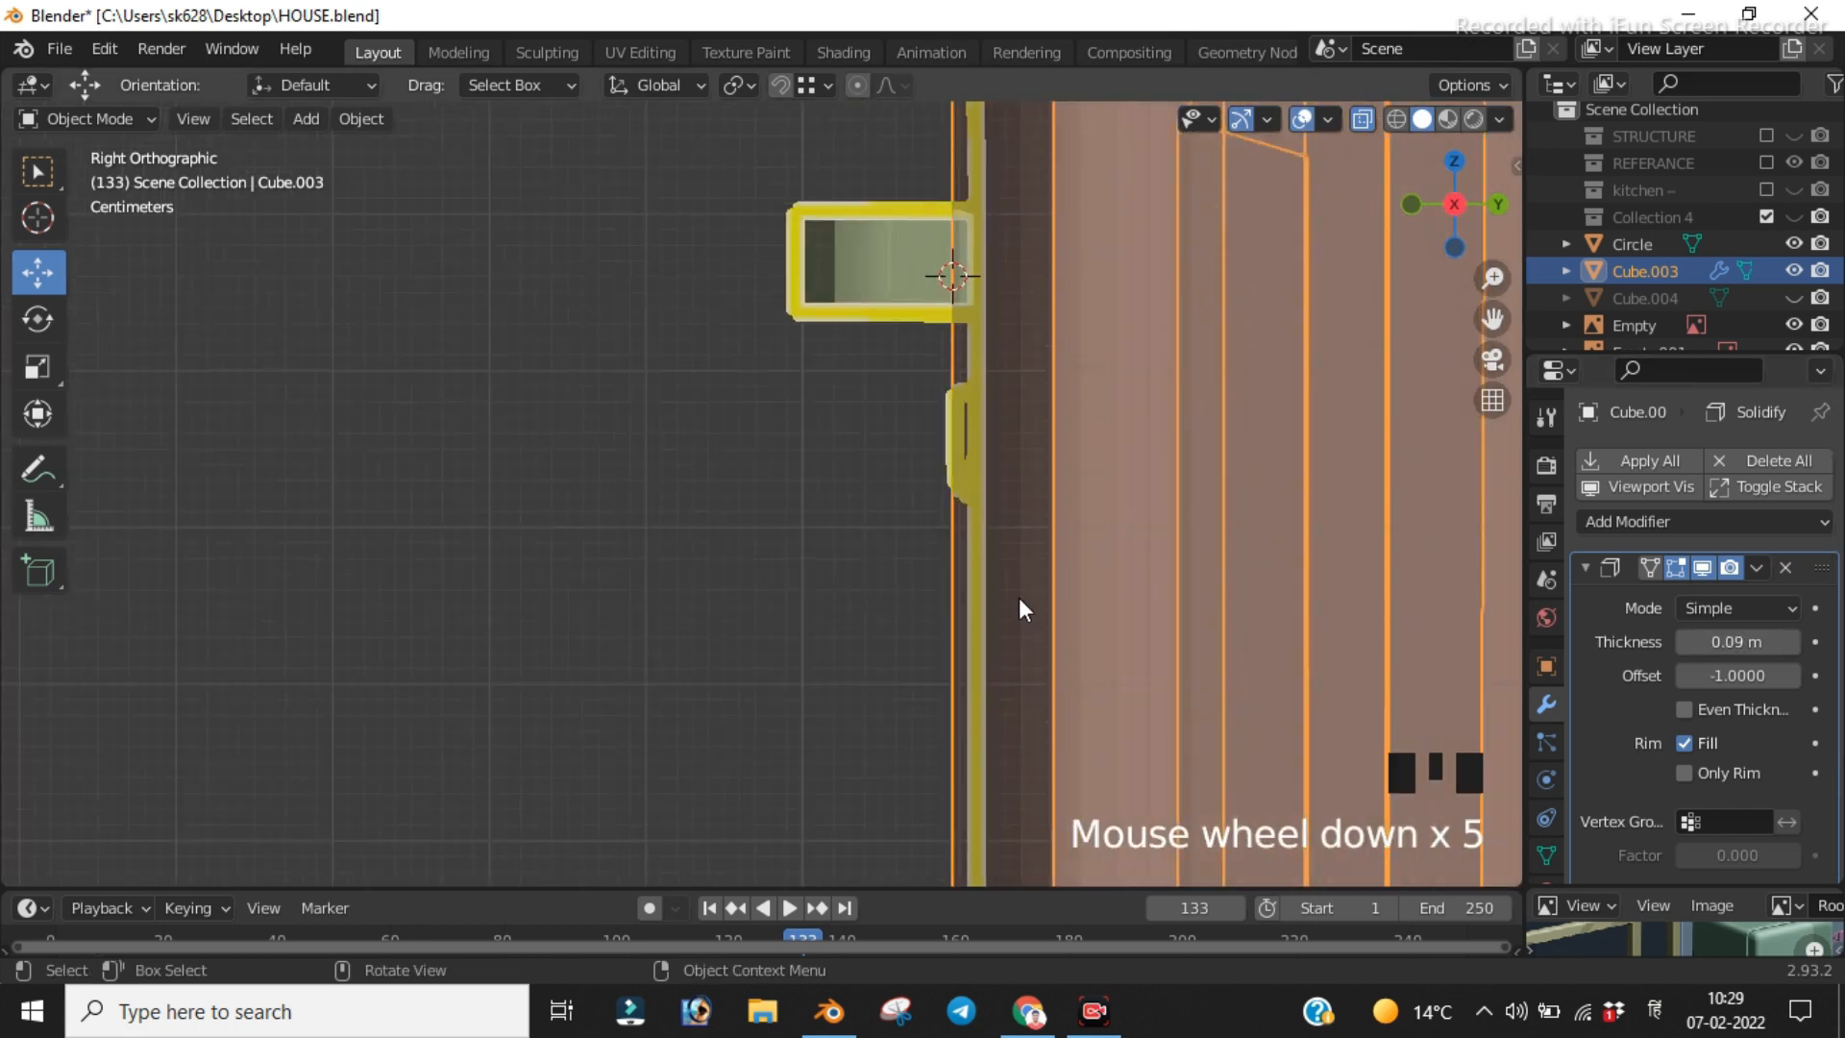
pyautogui.scroll(-4, 1011, 575)
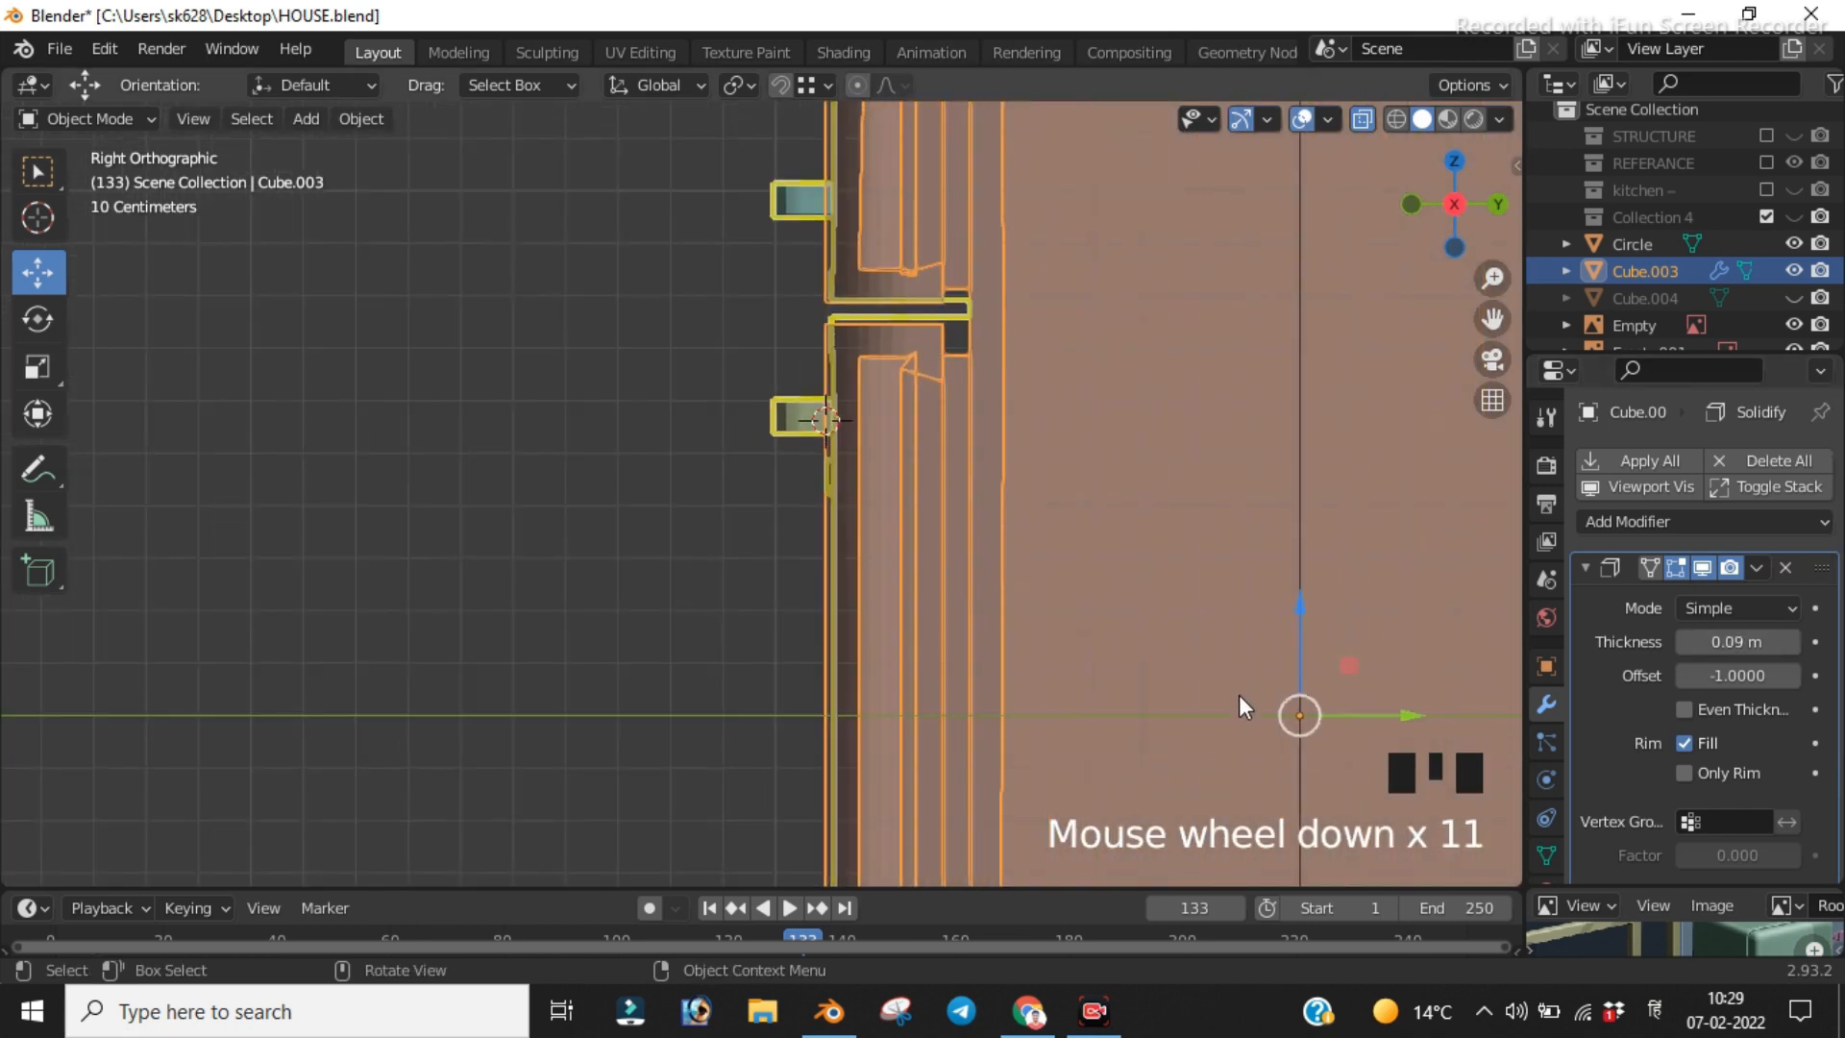
pyautogui.click(513, 713)
pyautogui.hotkey('ctrl', 'z')
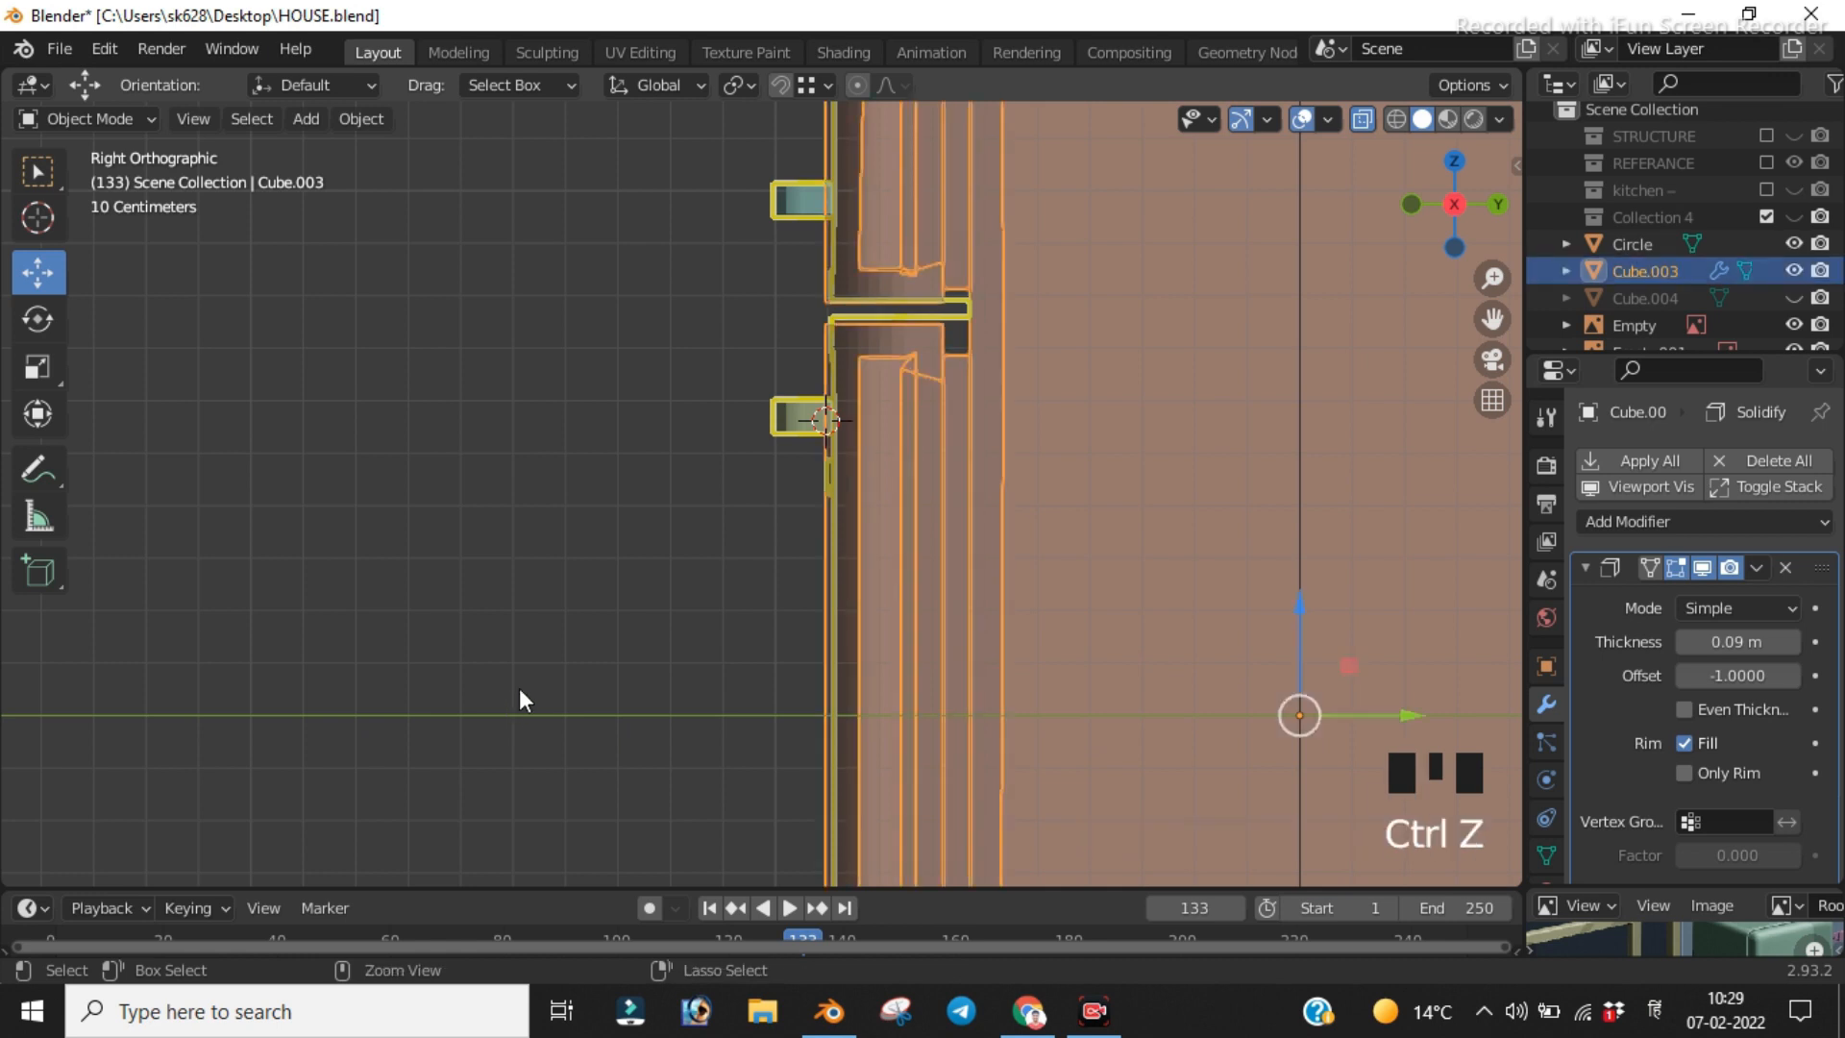
pyautogui.hotkey('ctrl', 'z')
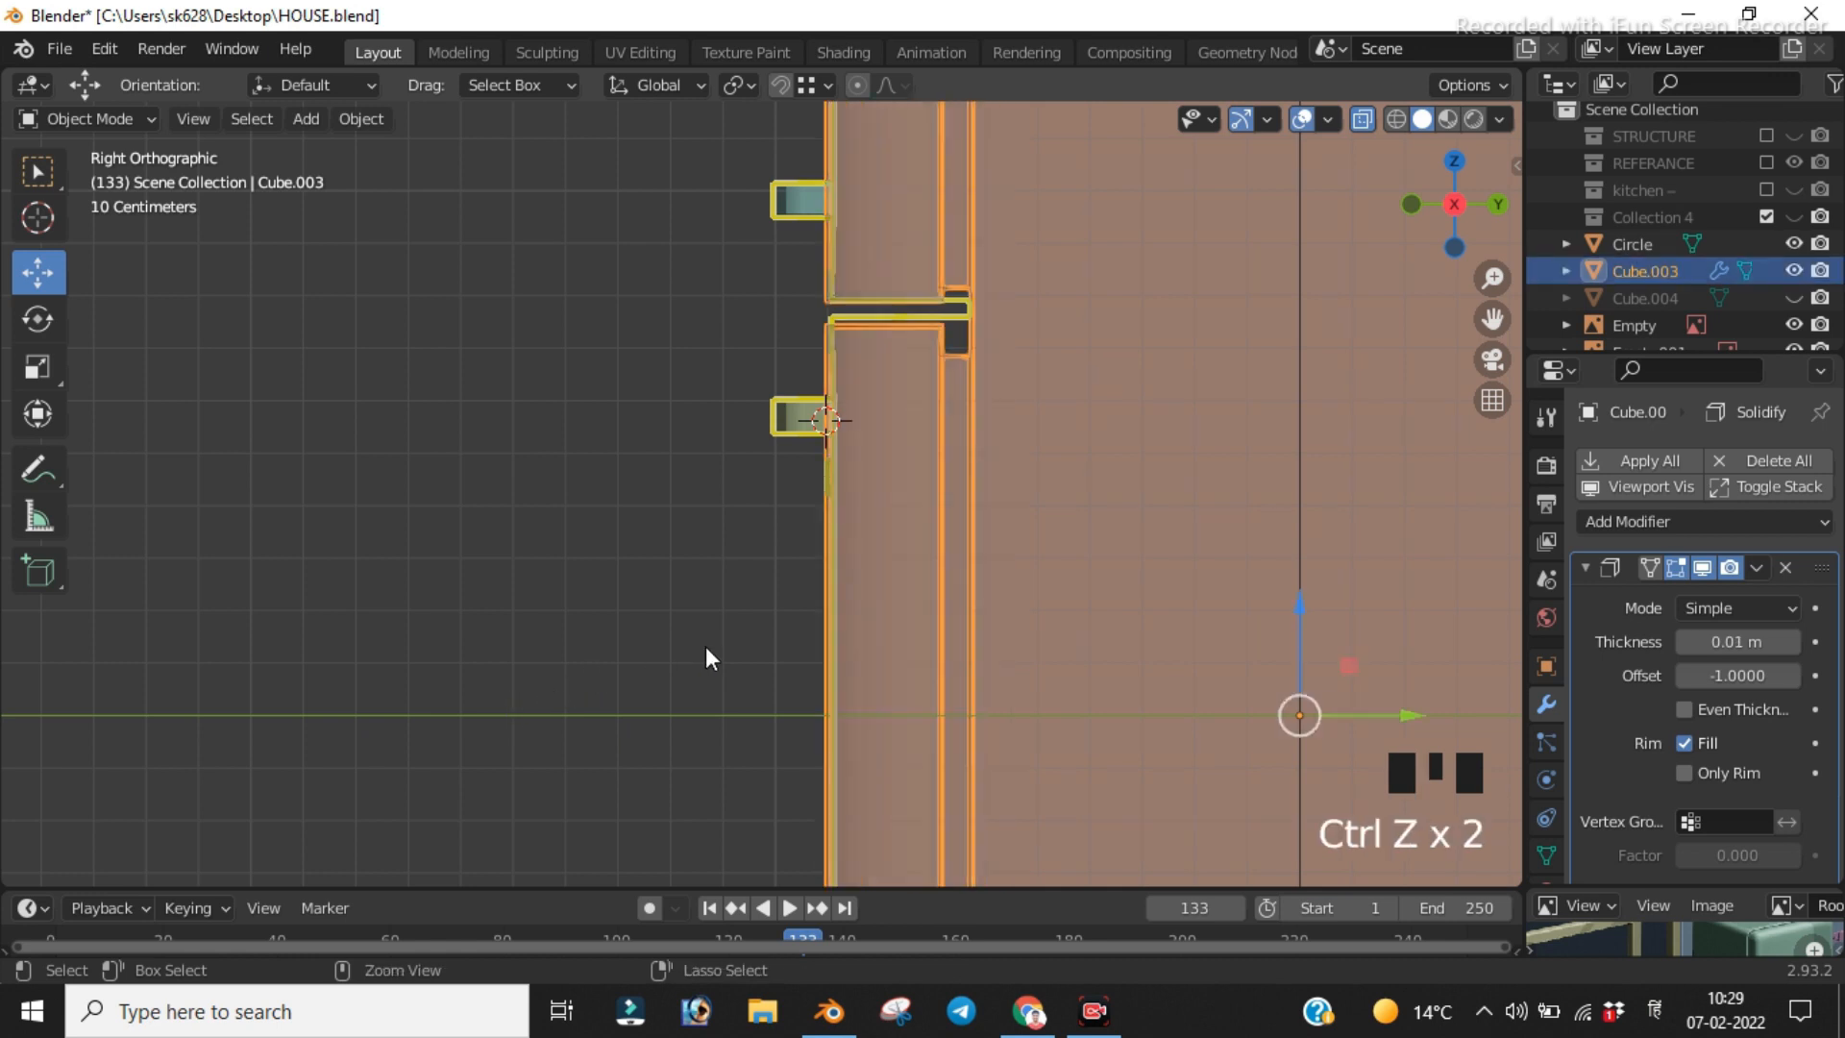
pyautogui.click(685, 531)
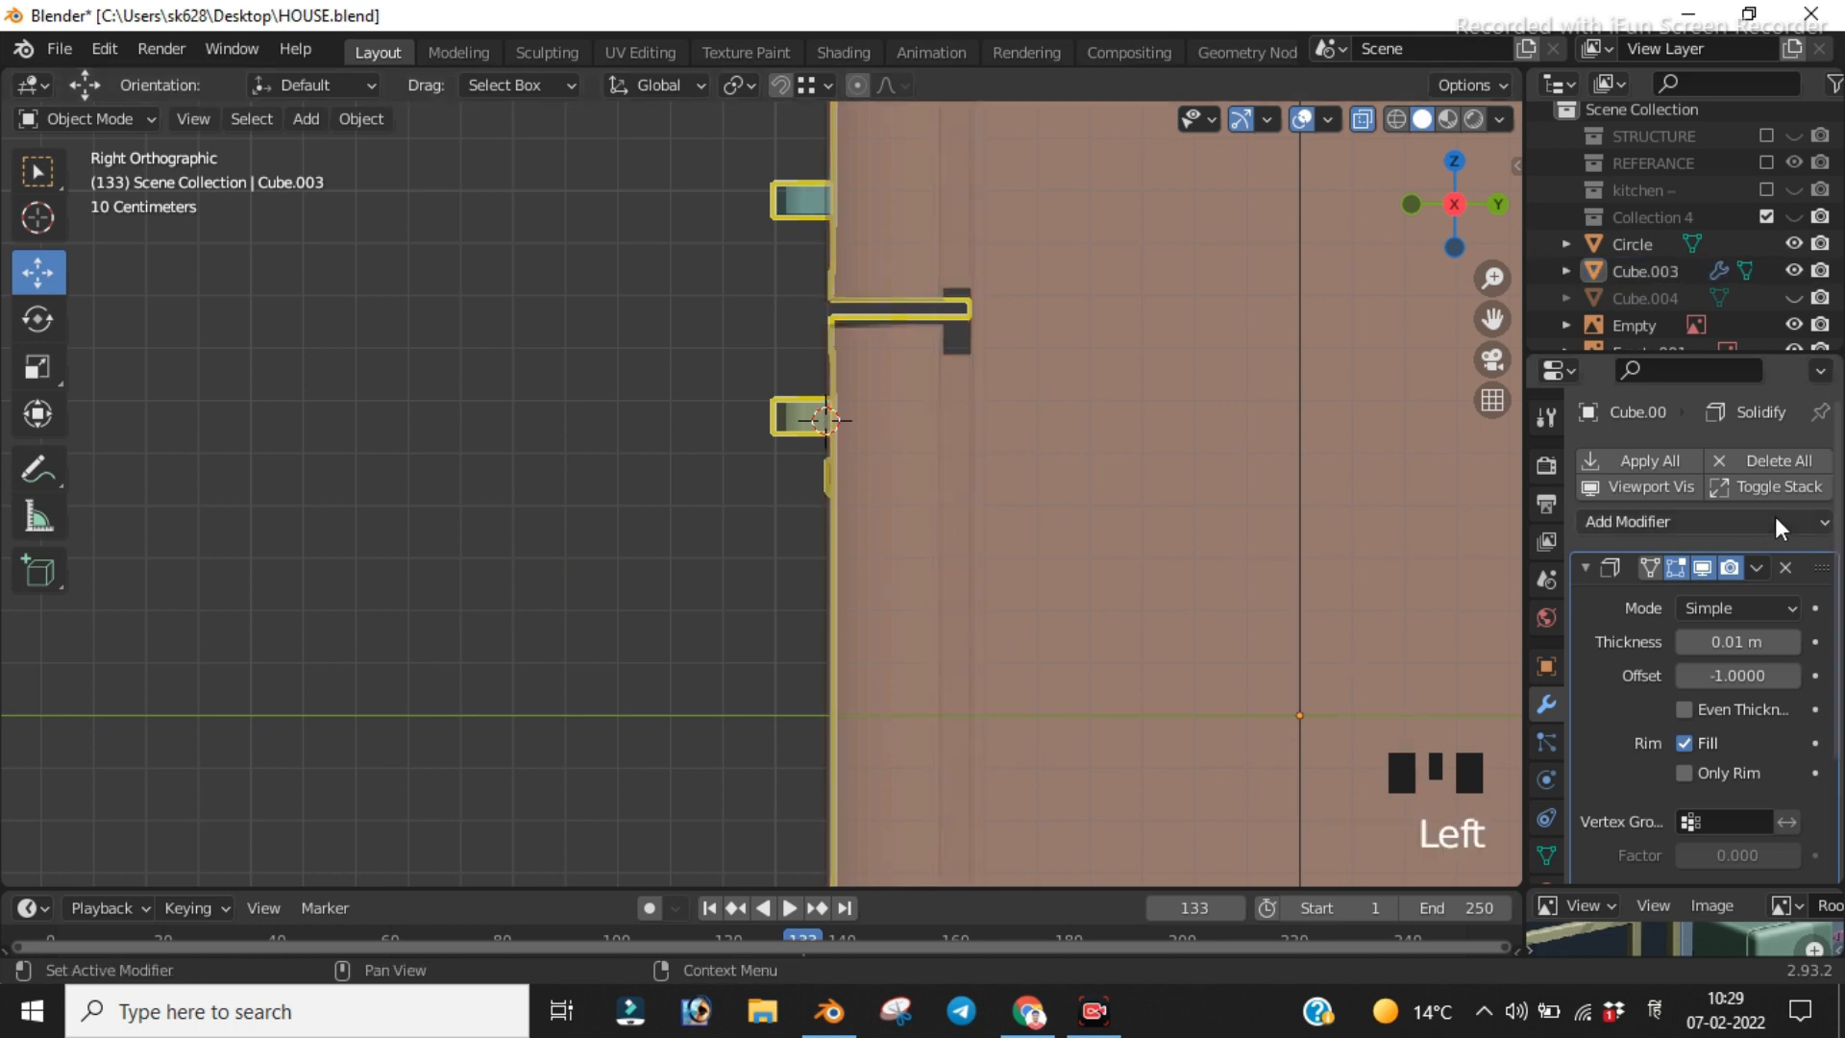
pyautogui.click(1787, 568)
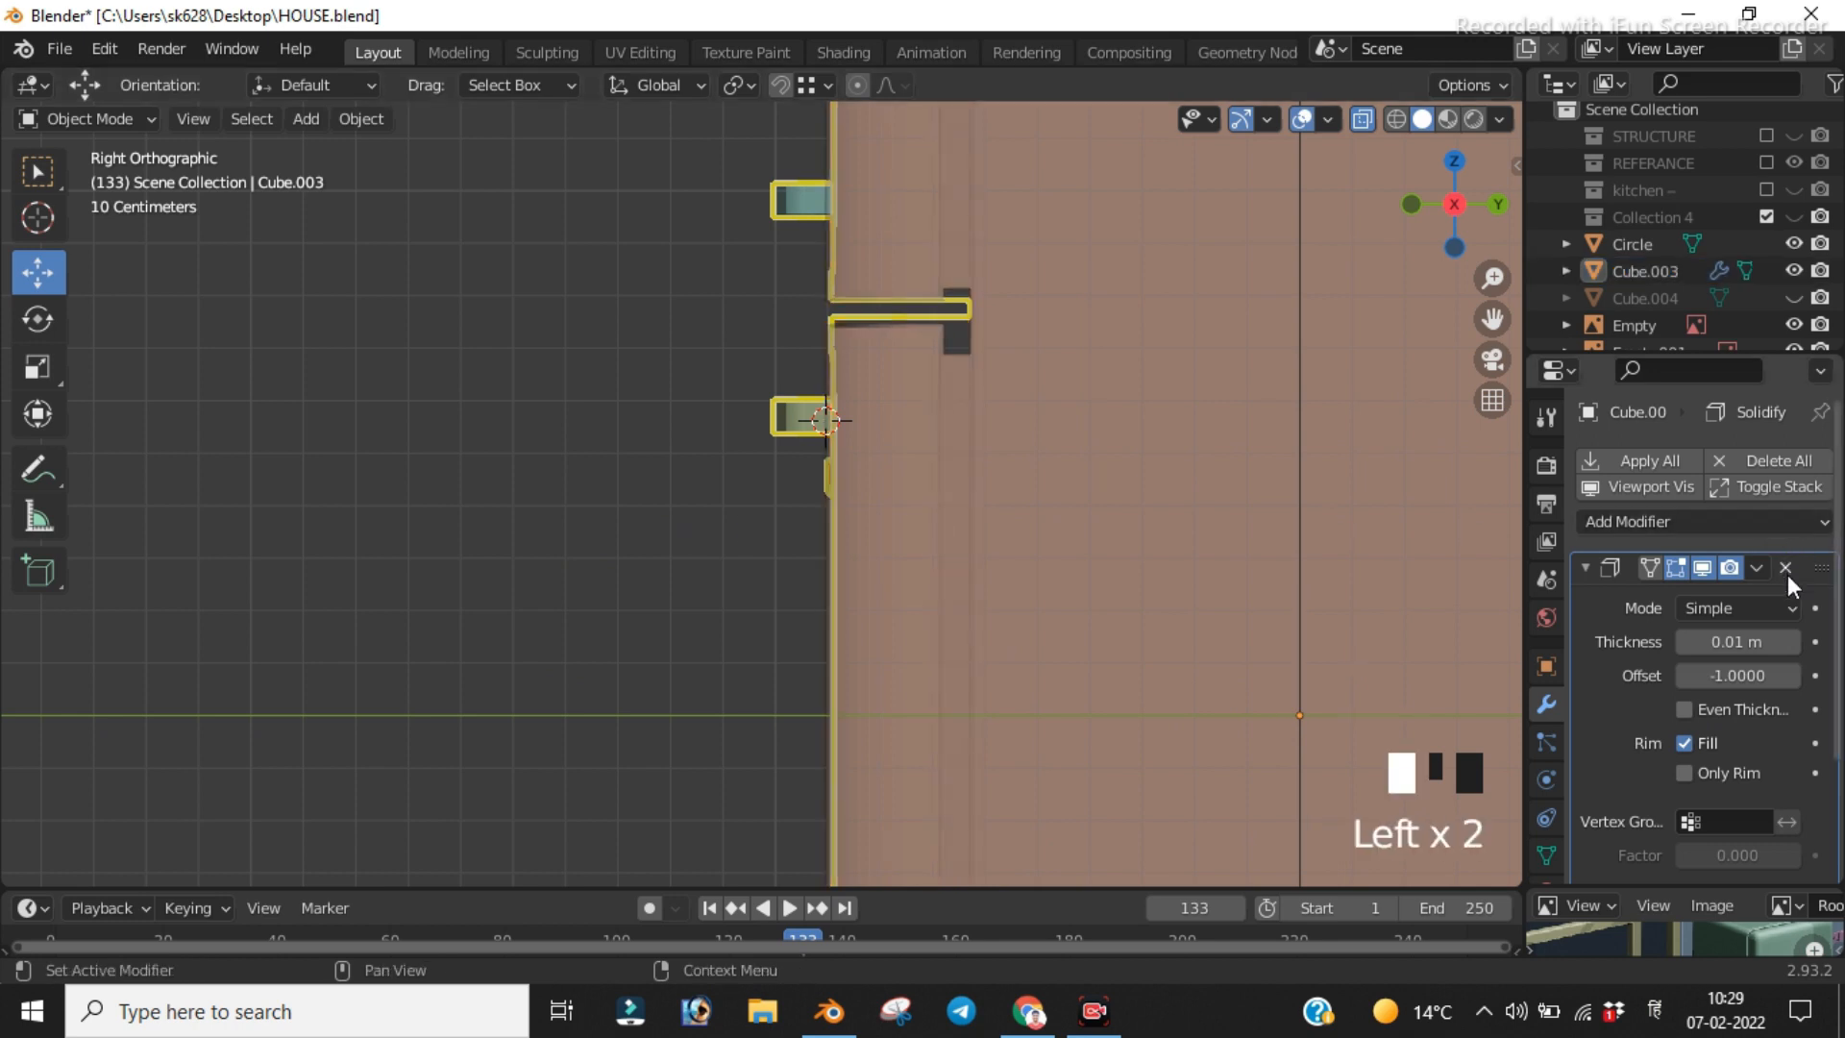
# Step: Turn off X-ray display, select the oval lock ring below the lower handle, and open it in Edit Mode
pyautogui.scroll(-2, 747, 548)
pyautogui.moveTo(748, 547); pyautogui.dragTo(1250, 562, button='middle')
pyautogui.scroll(-5, 926, 582)
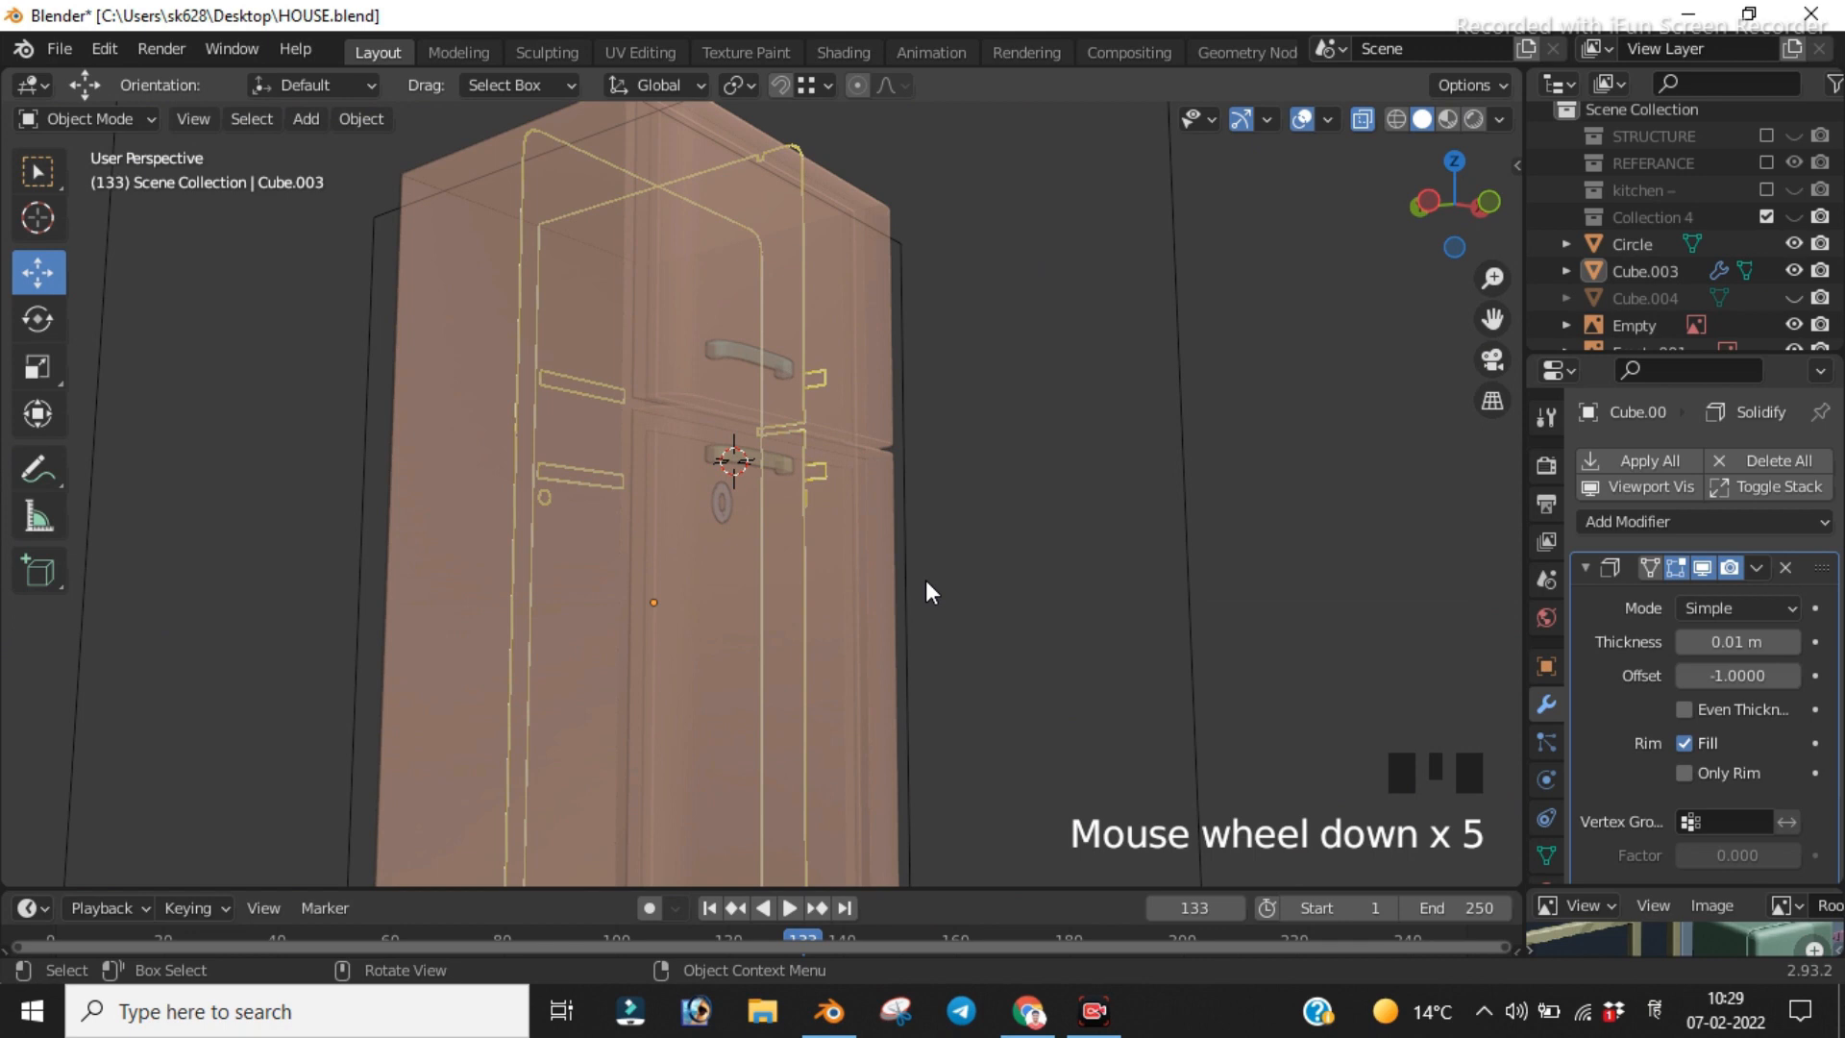
pyautogui.hotkey('alt', 'z')
pyautogui.click(734, 509)
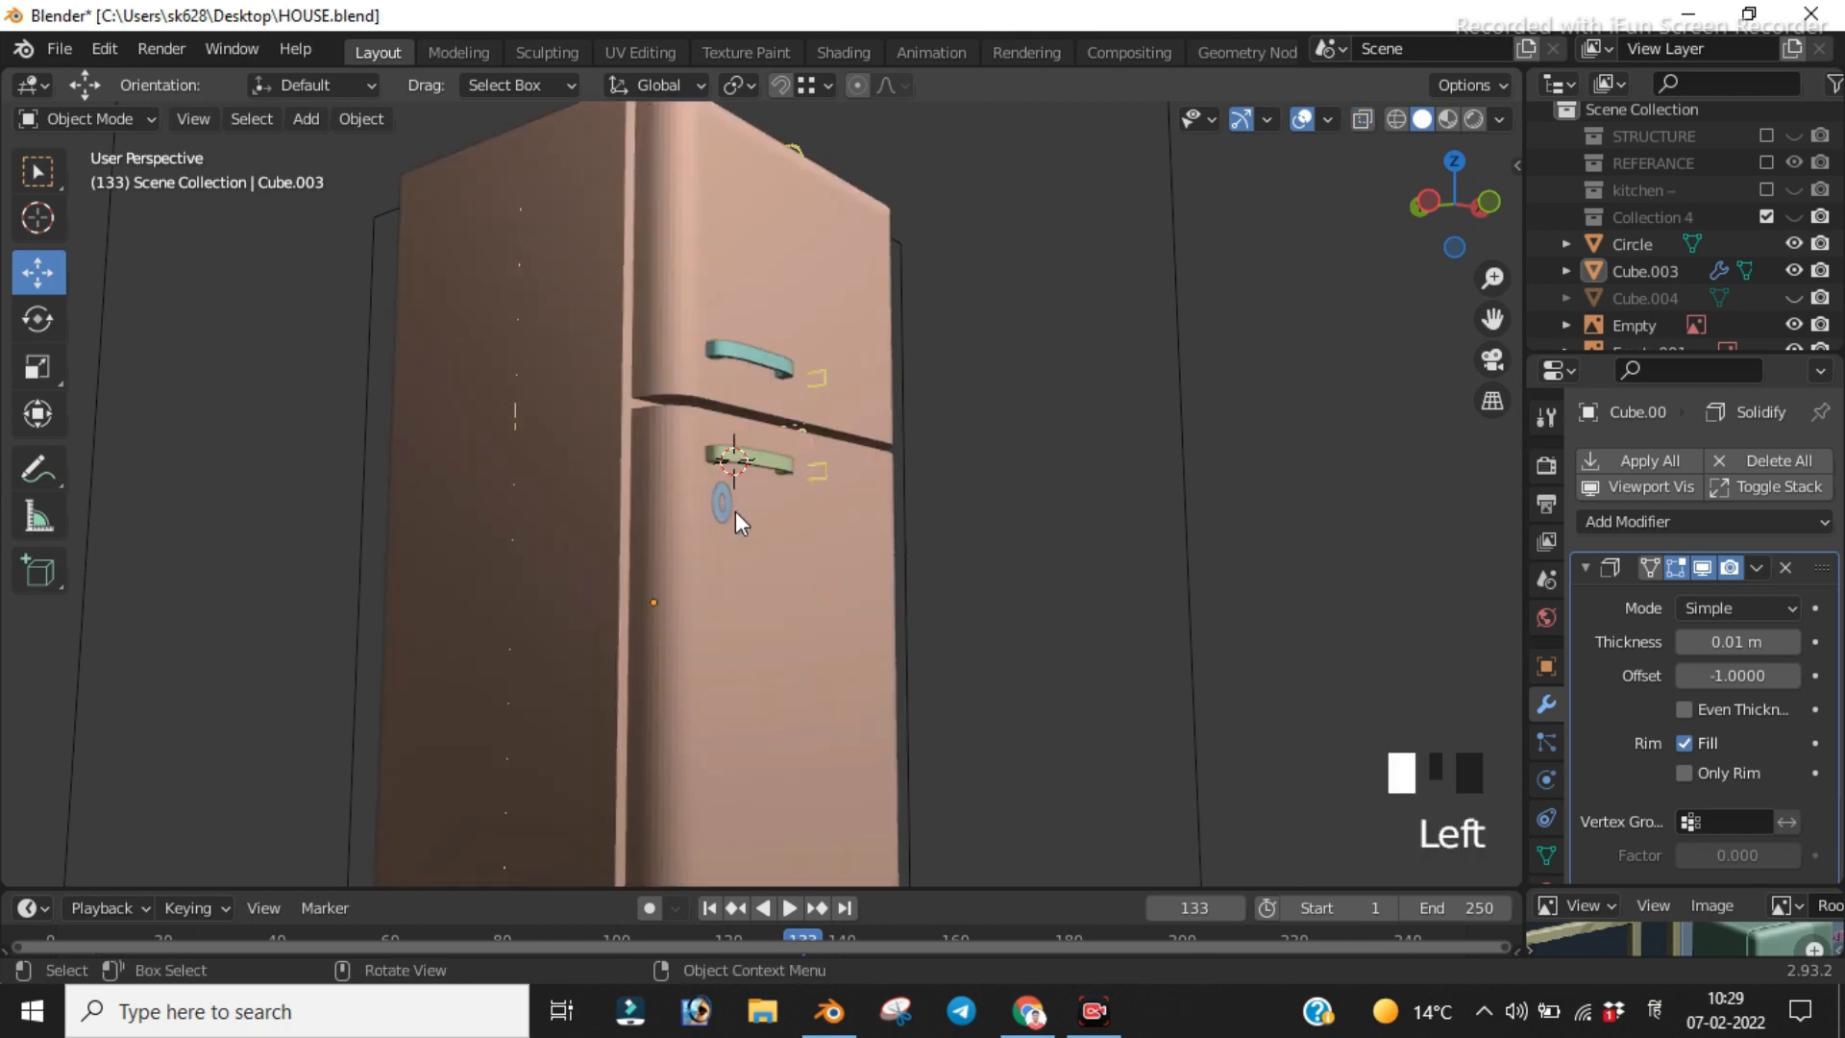
pyautogui.scroll(6, 817, 538)
pyautogui.click(642, 529)
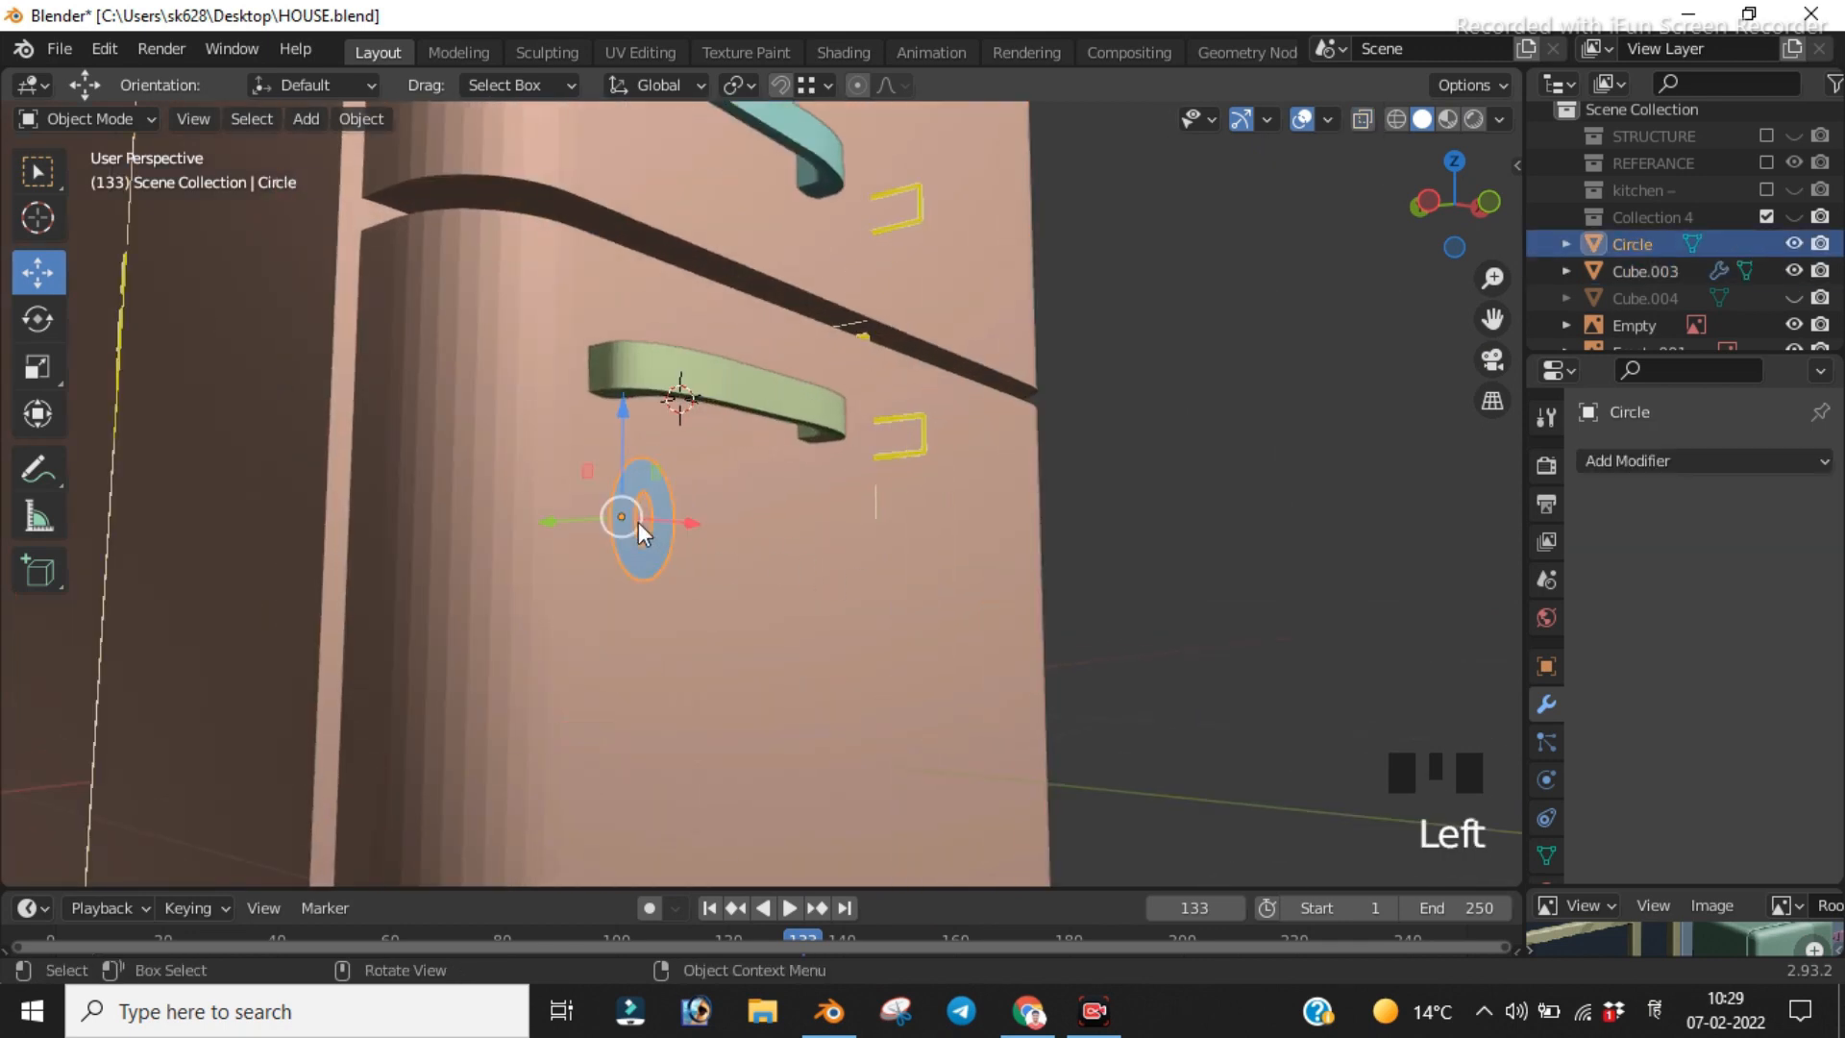
pyautogui.press('Tab')
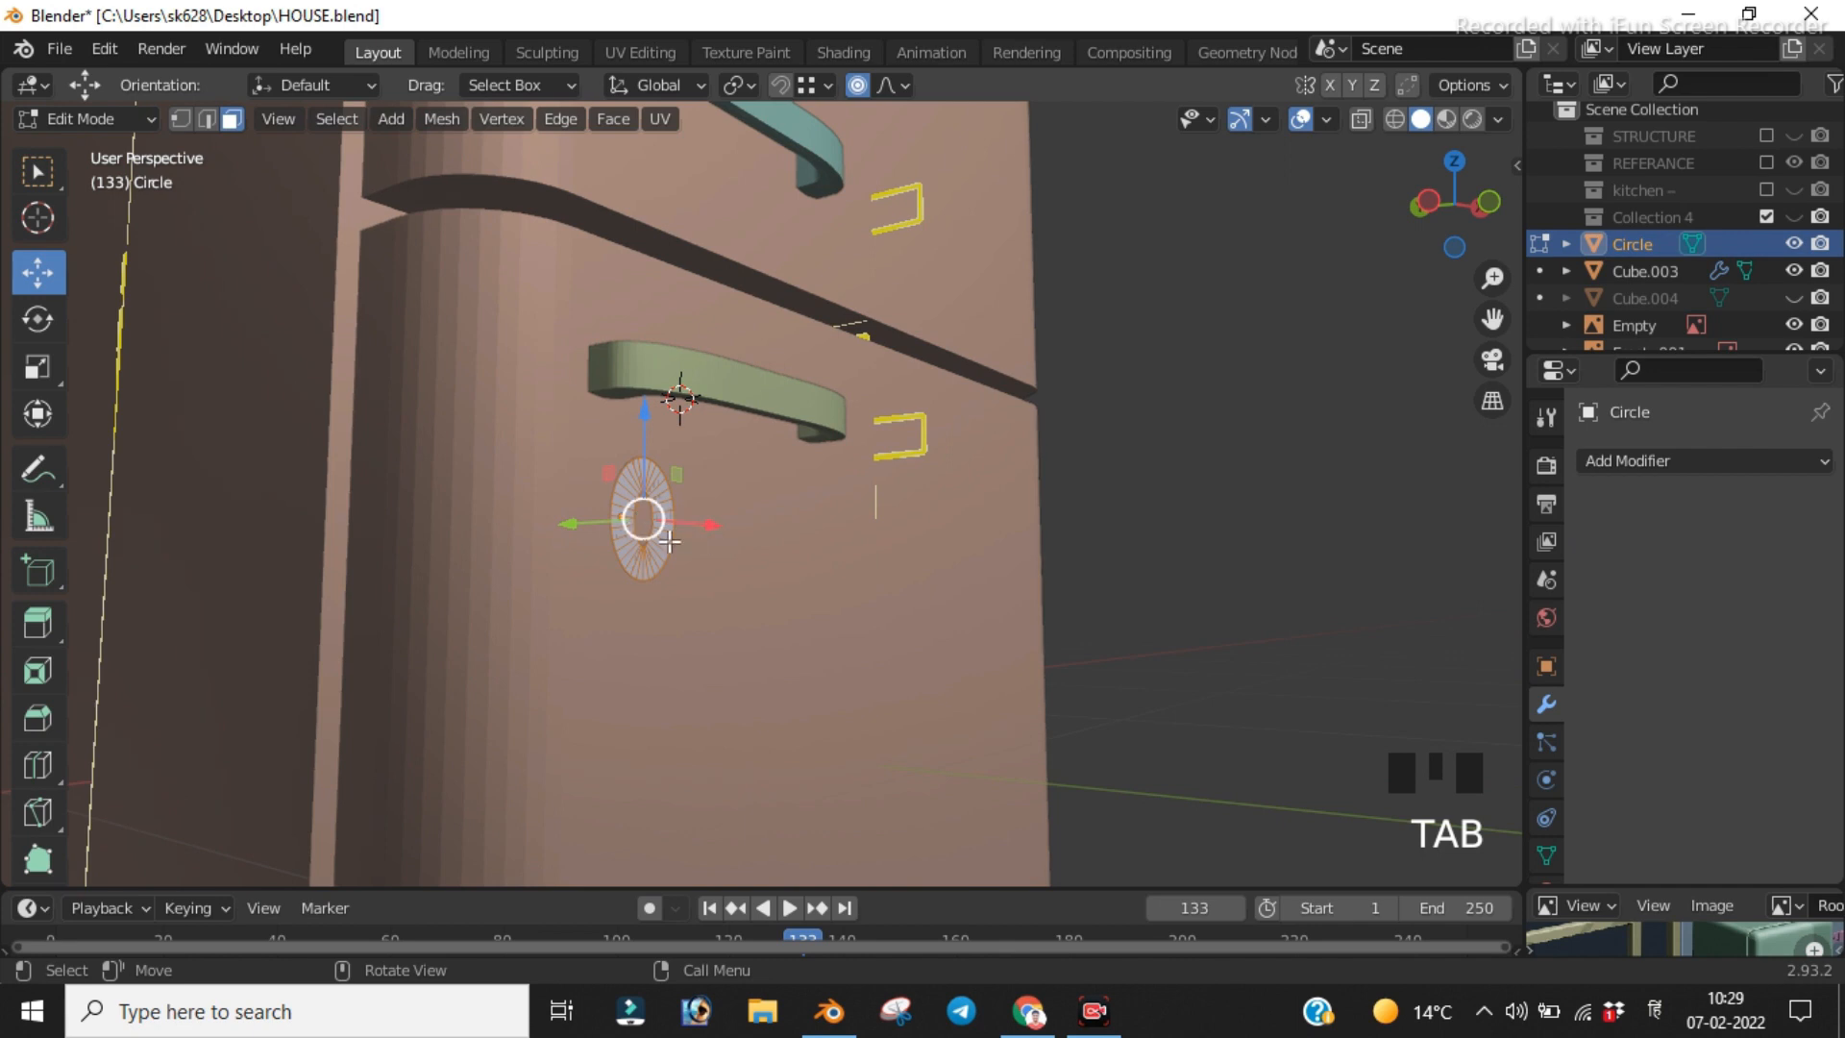
pyautogui.scroll(2, 711, 527)
pyautogui.scroll(-3, 716, 528)
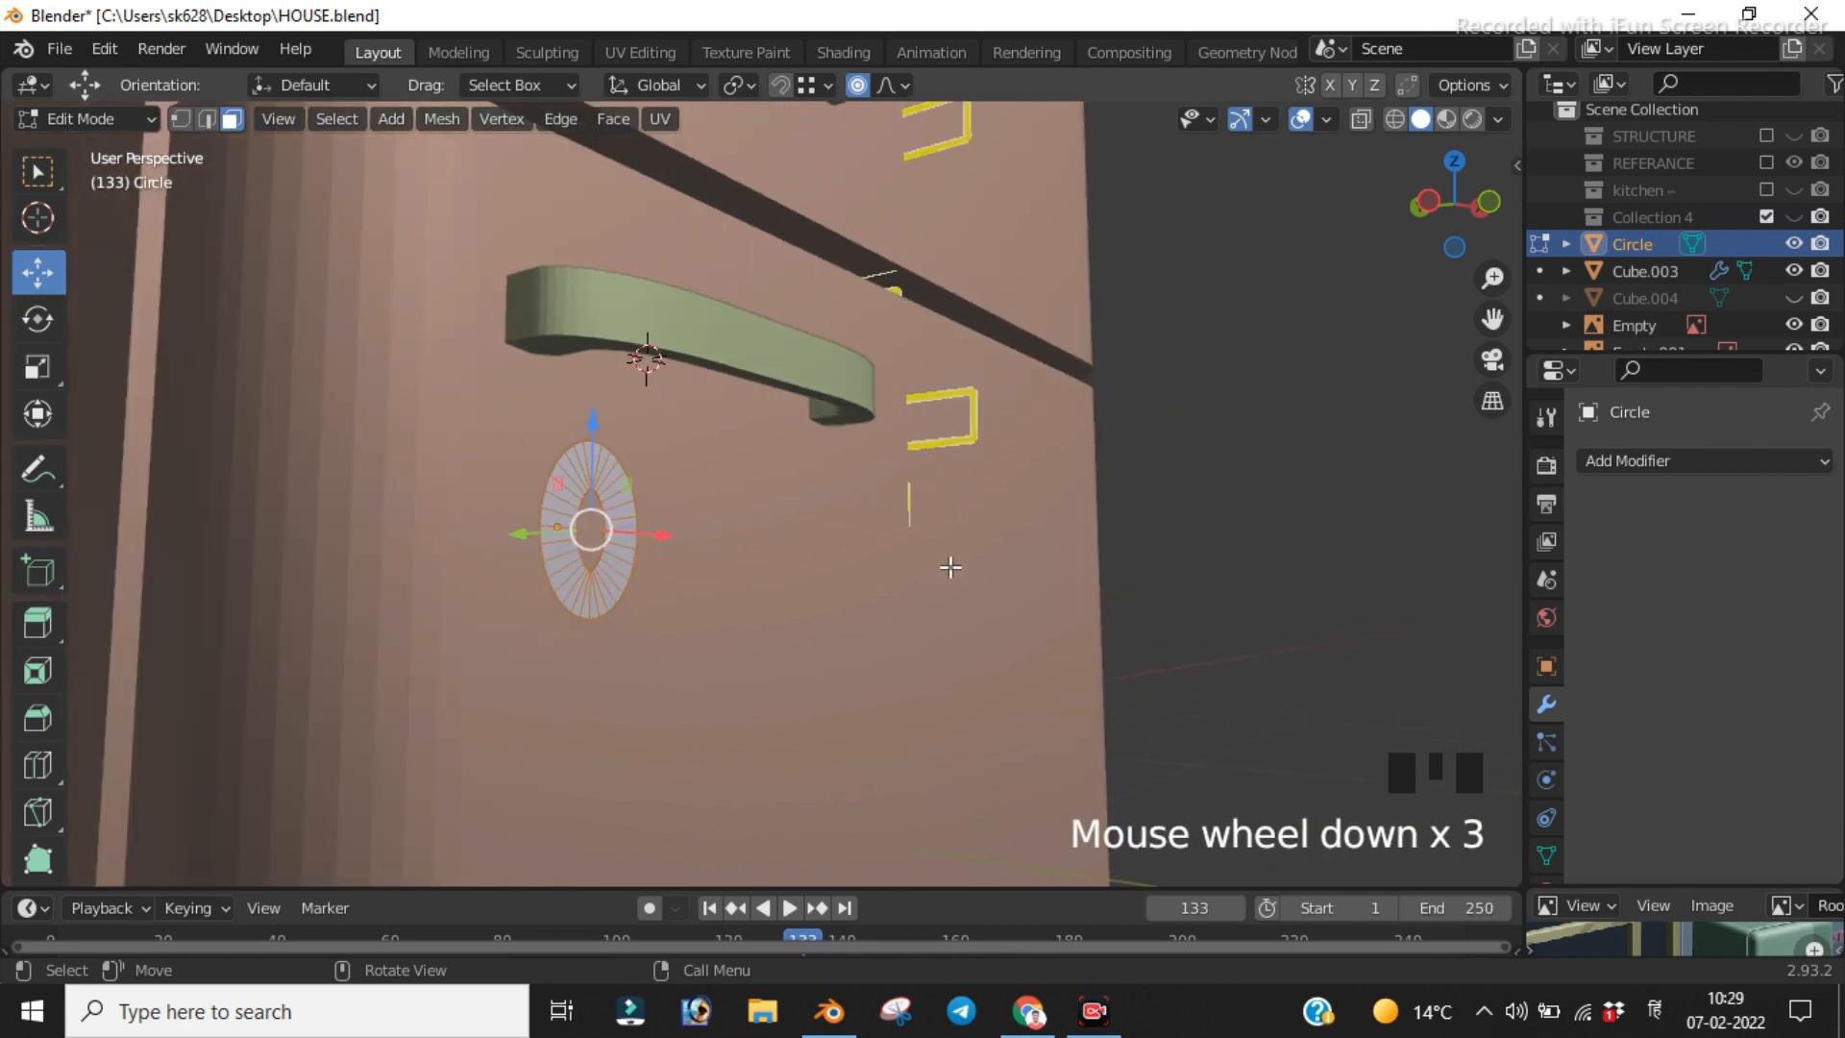
# Step: Add a Solidify modifier to the oval lock ring and set its thickness to -0.25 m
pyautogui.scroll(-5, 1009, 543)
pyautogui.scroll(4, 850, 540)
pyautogui.moveTo(850, 540); pyautogui.dragTo(1698, 499, button='middle')
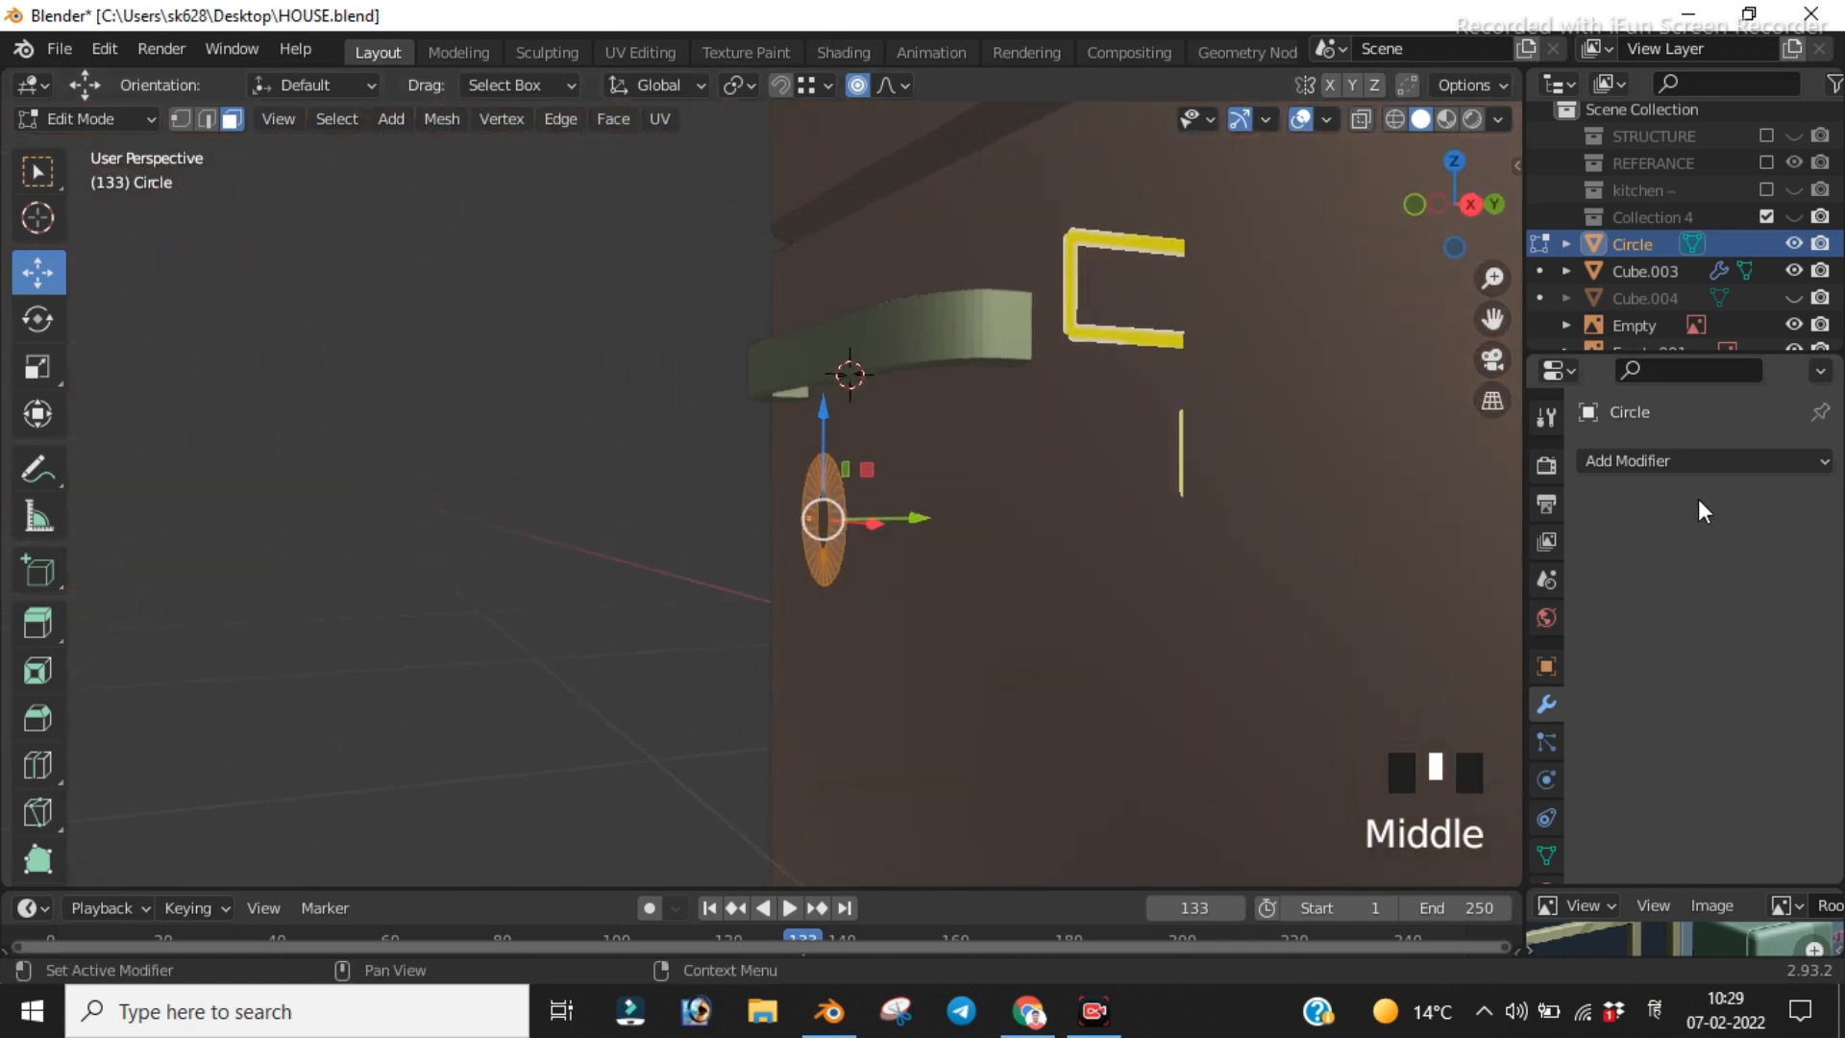
pyautogui.click(1660, 462)
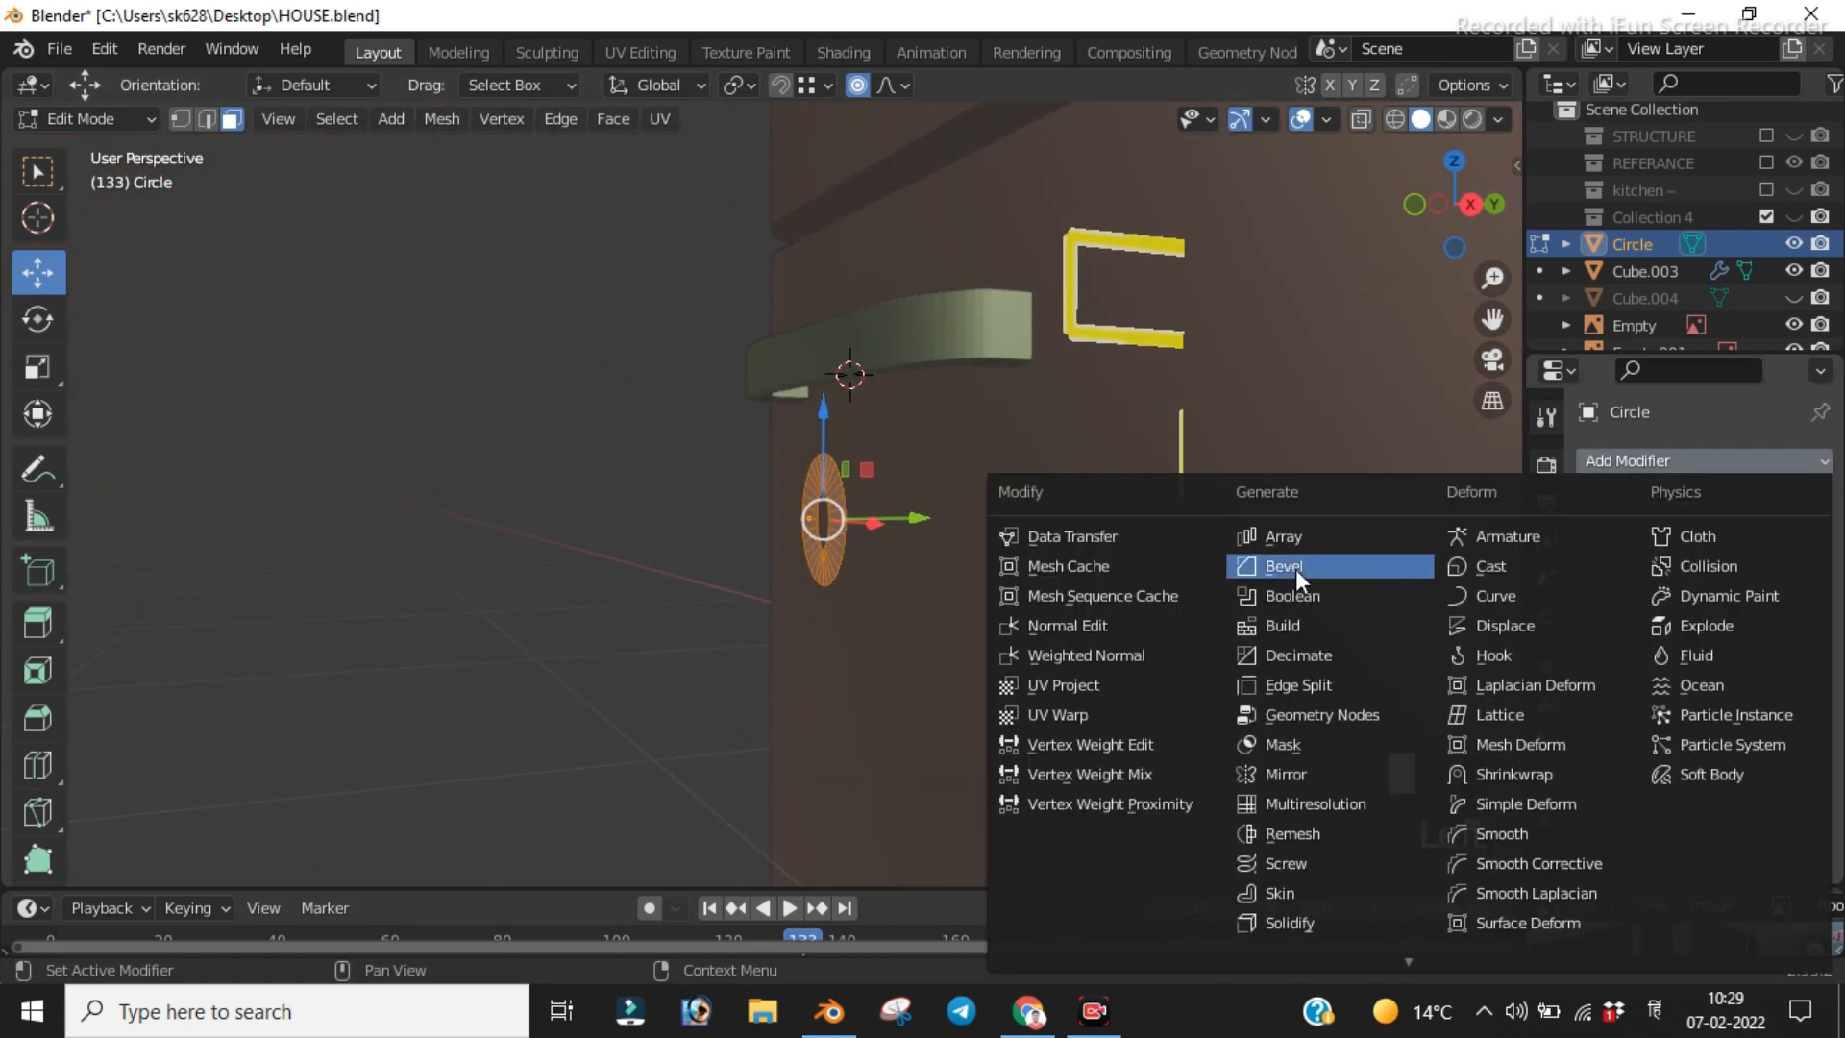
pyautogui.click(1337, 924)
pyautogui.press('KP_3')
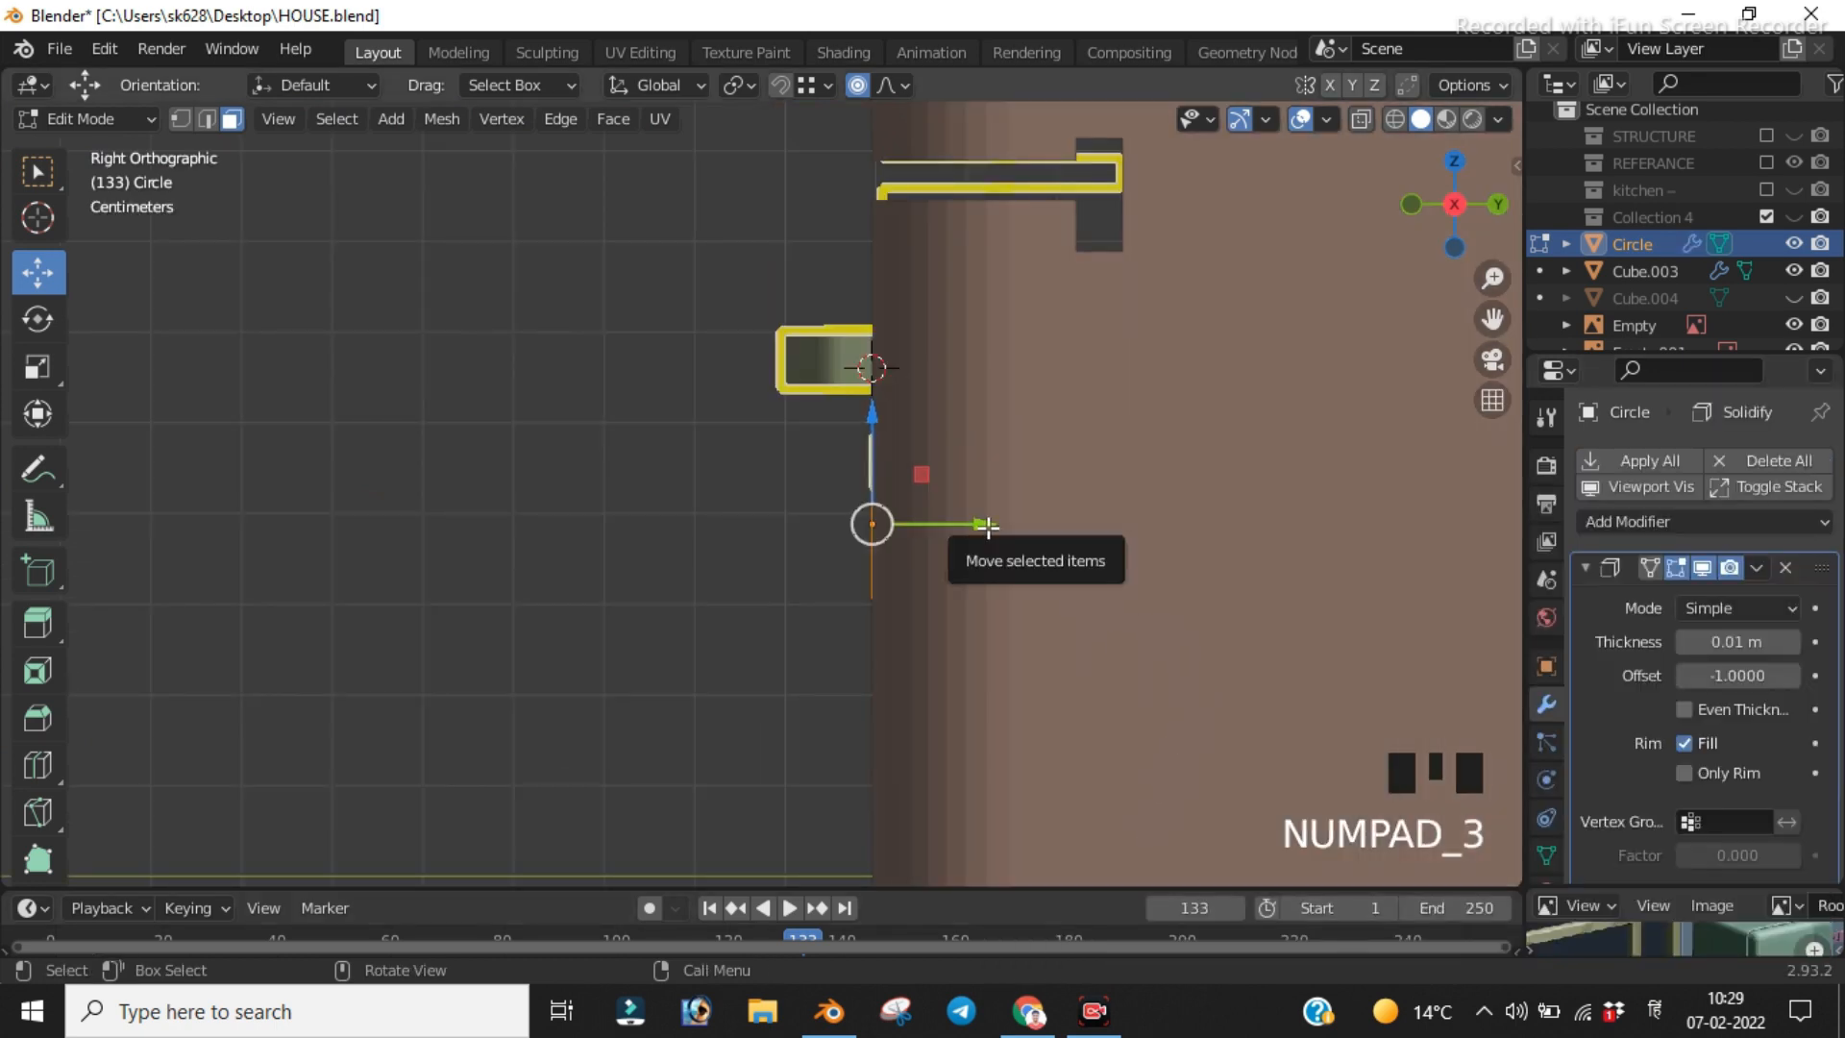
pyautogui.click(1737, 641)
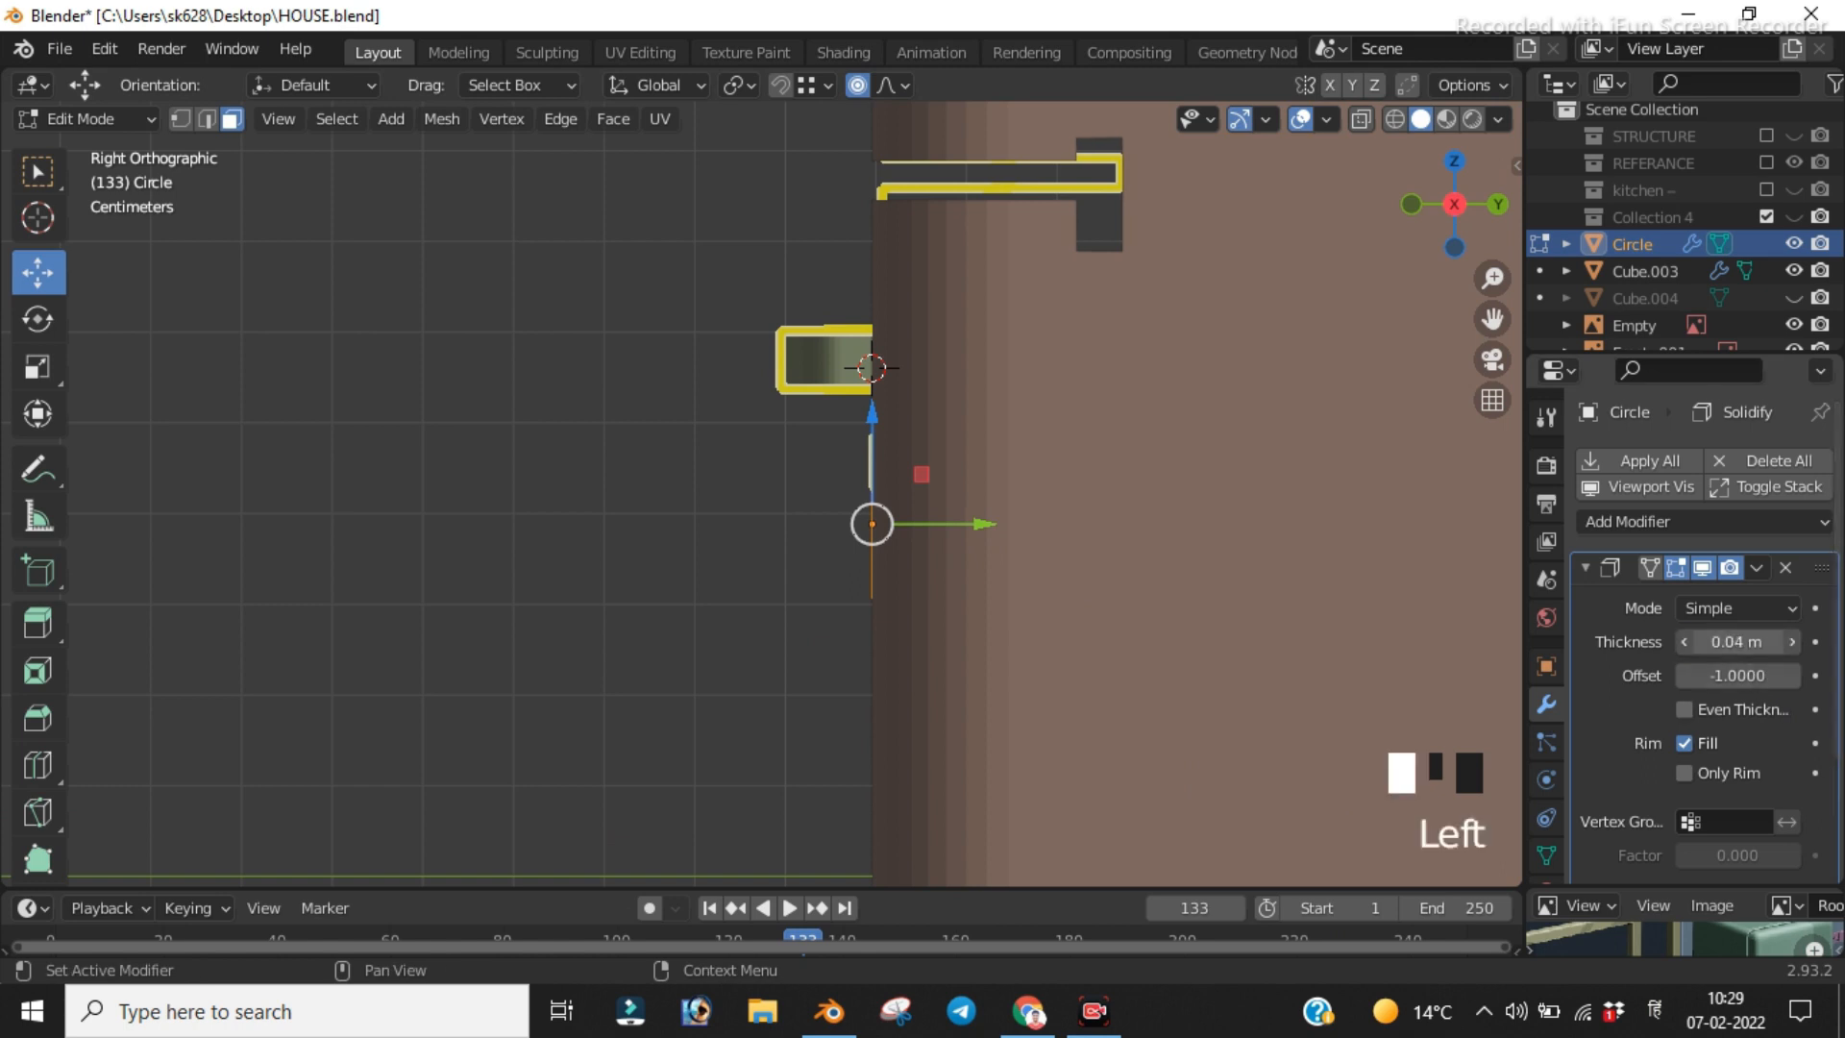
pyautogui.moveTo(1737, 641); pyautogui.dragTo(1697, 641)
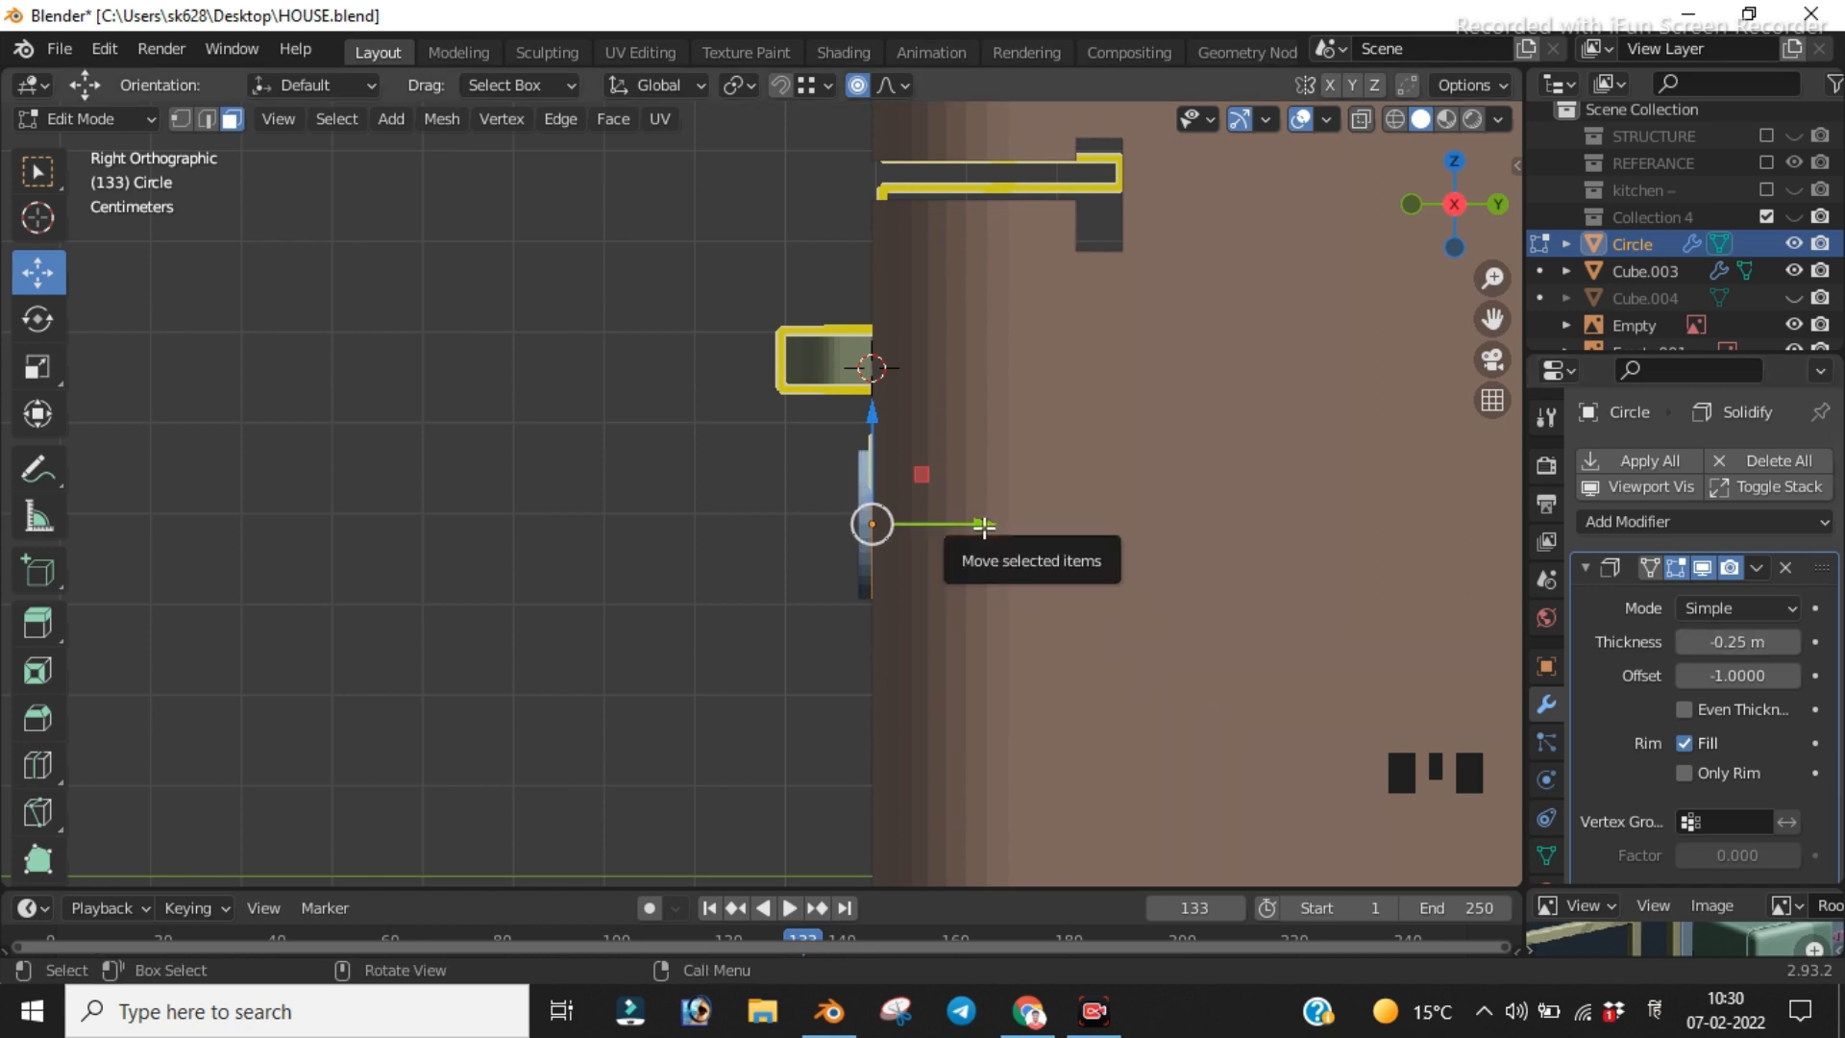
pyautogui.click(702, 502)
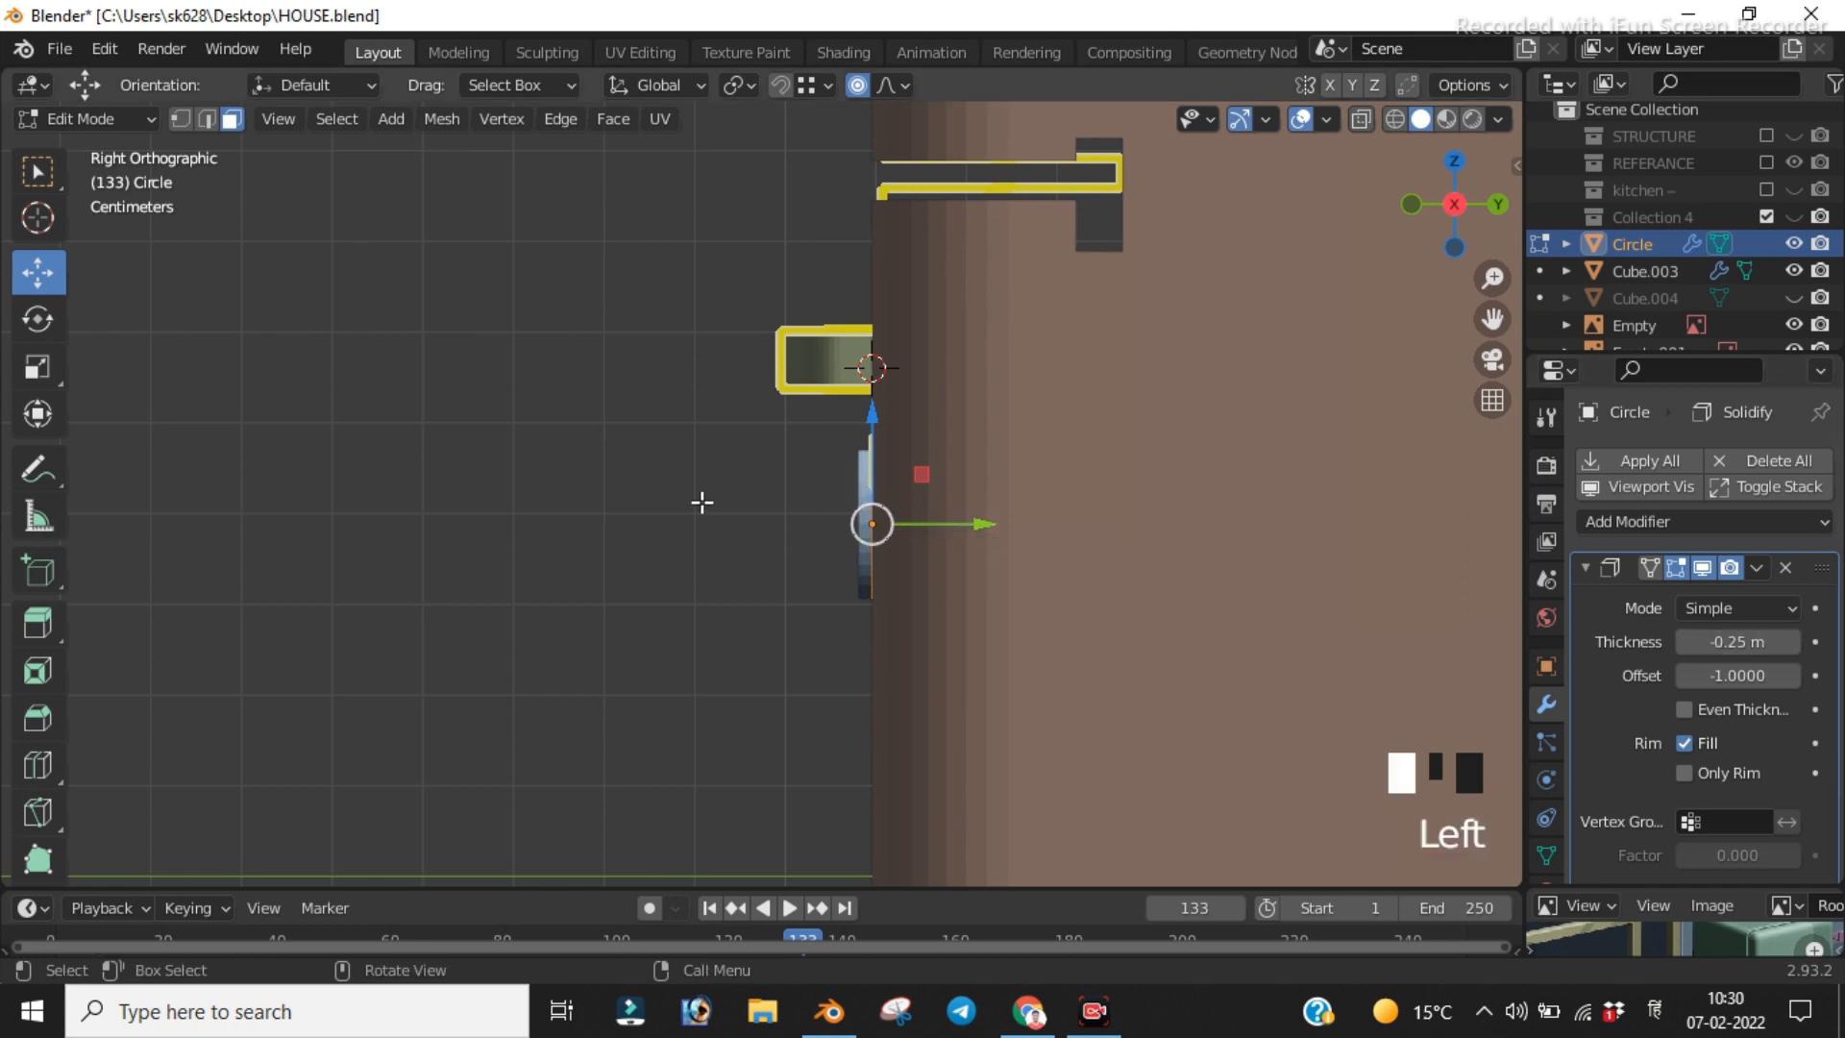
# Step: Return the lock ring to Object Mode, shade it smooth, and enable Auto Smooth at 30°
pyautogui.scroll(5, 807, 525)
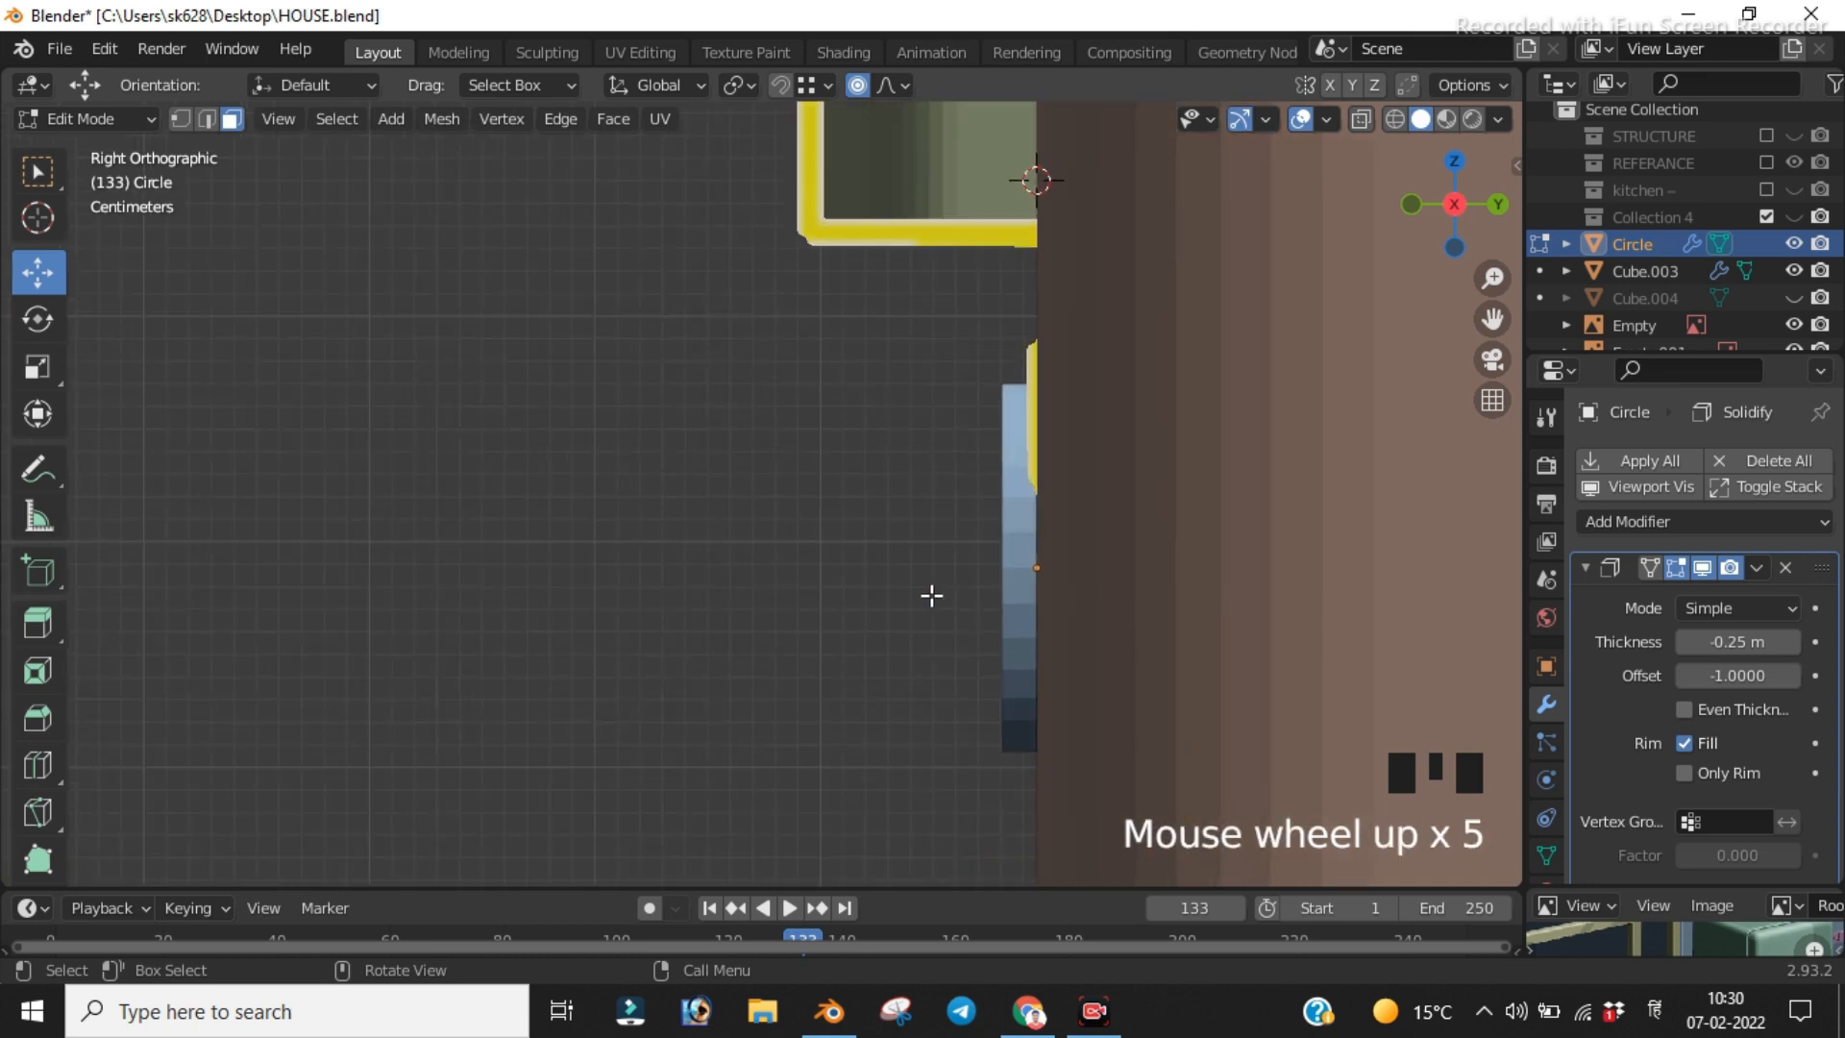
pyautogui.press('Tab')
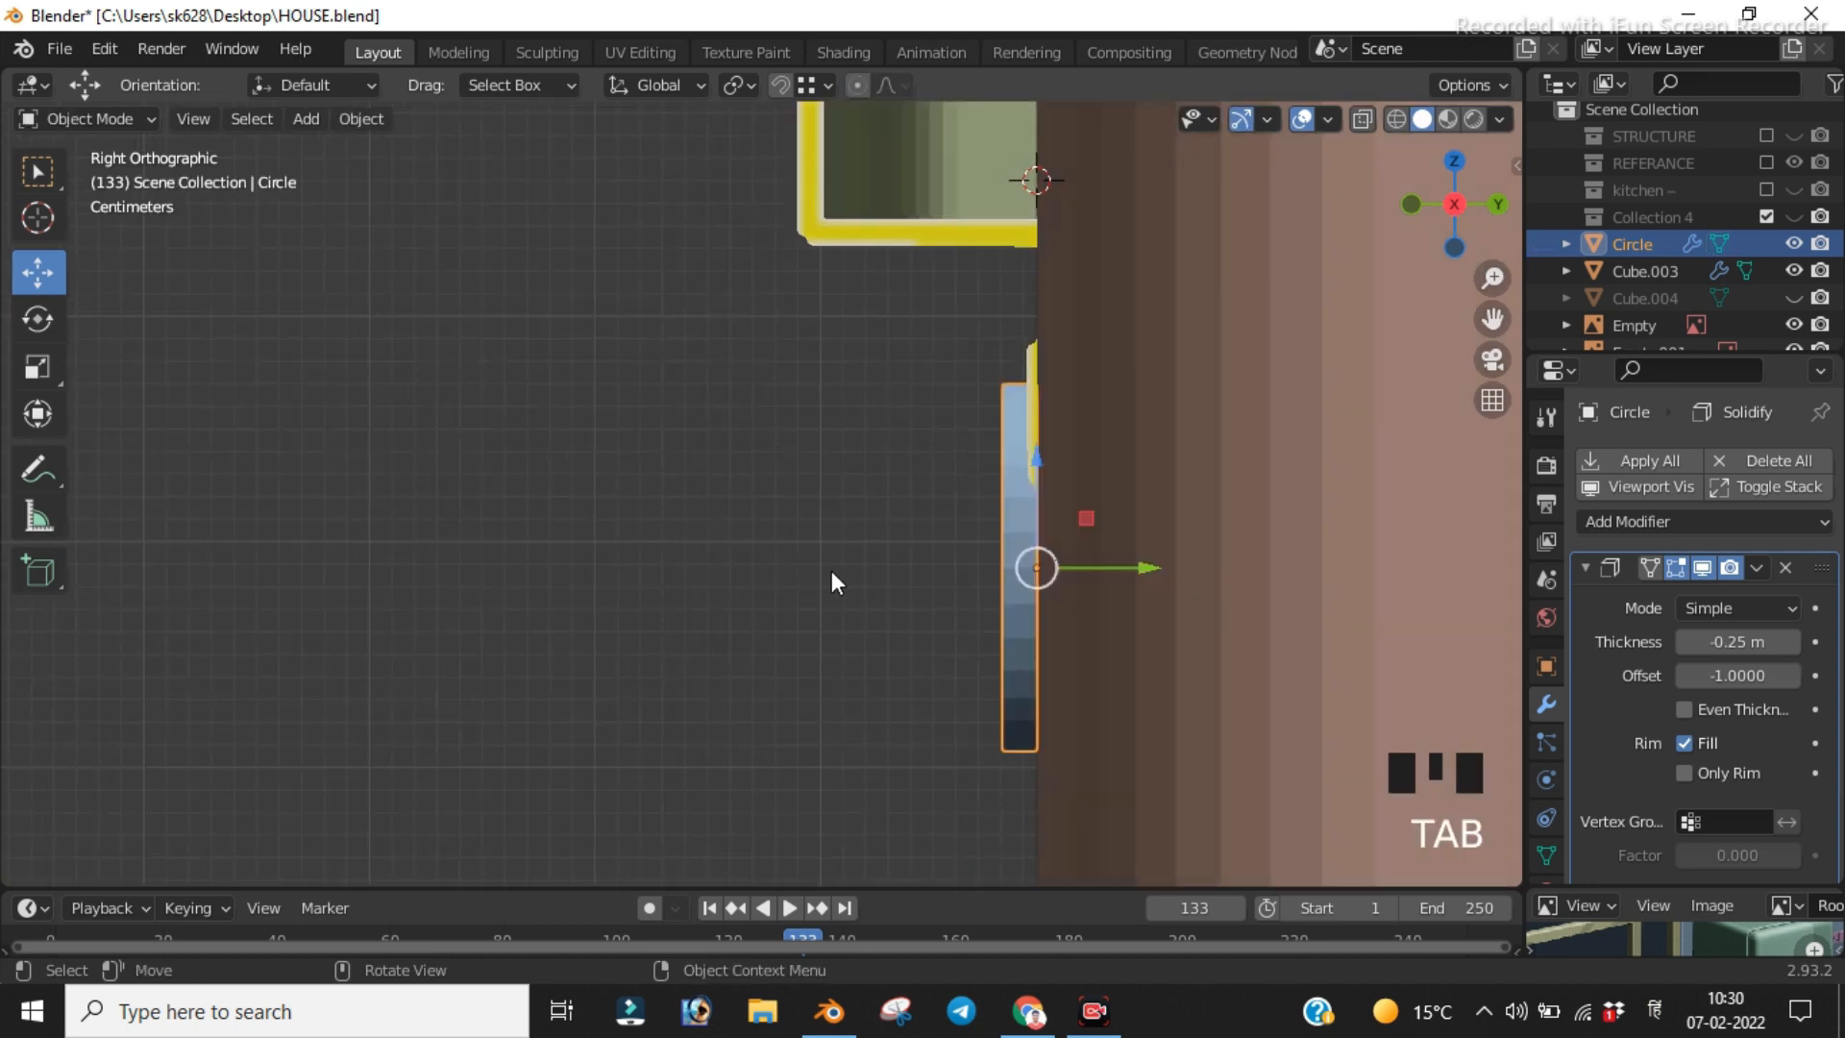
pyautogui.rightClick(1041, 588)
pyautogui.click(943, 484)
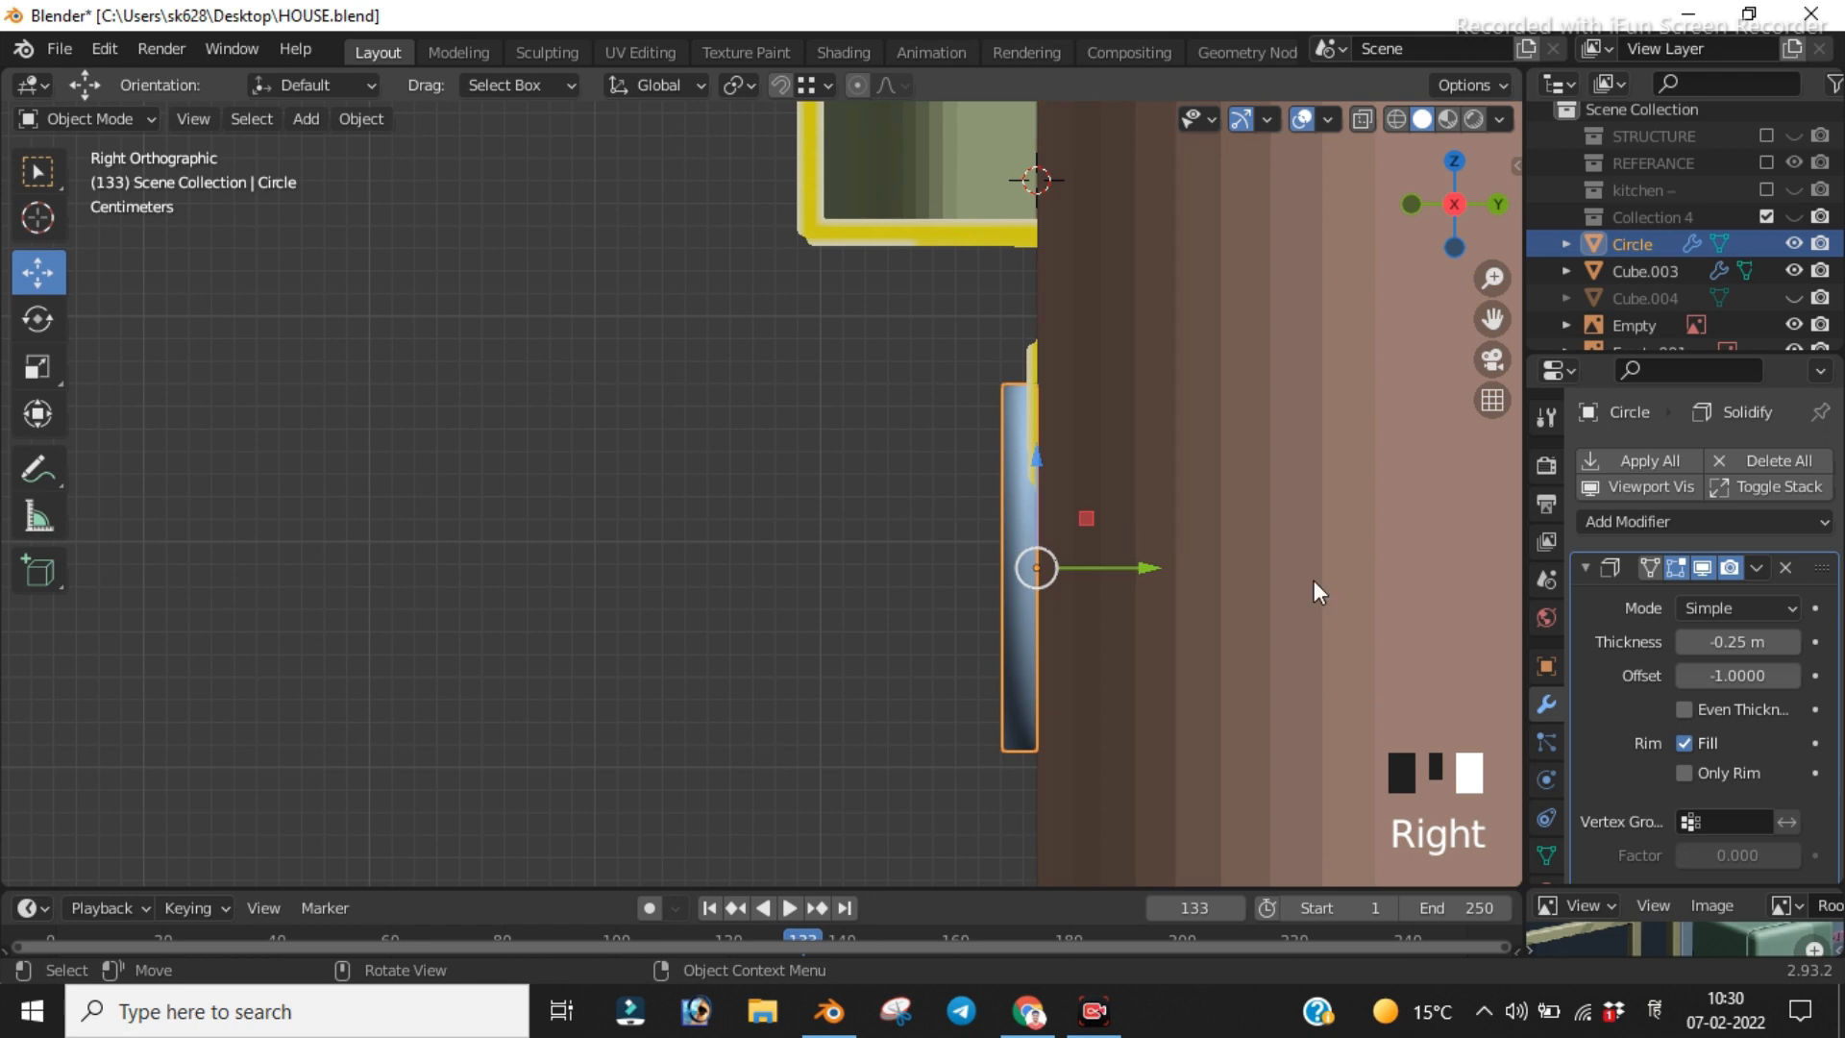
pyautogui.click(1547, 853)
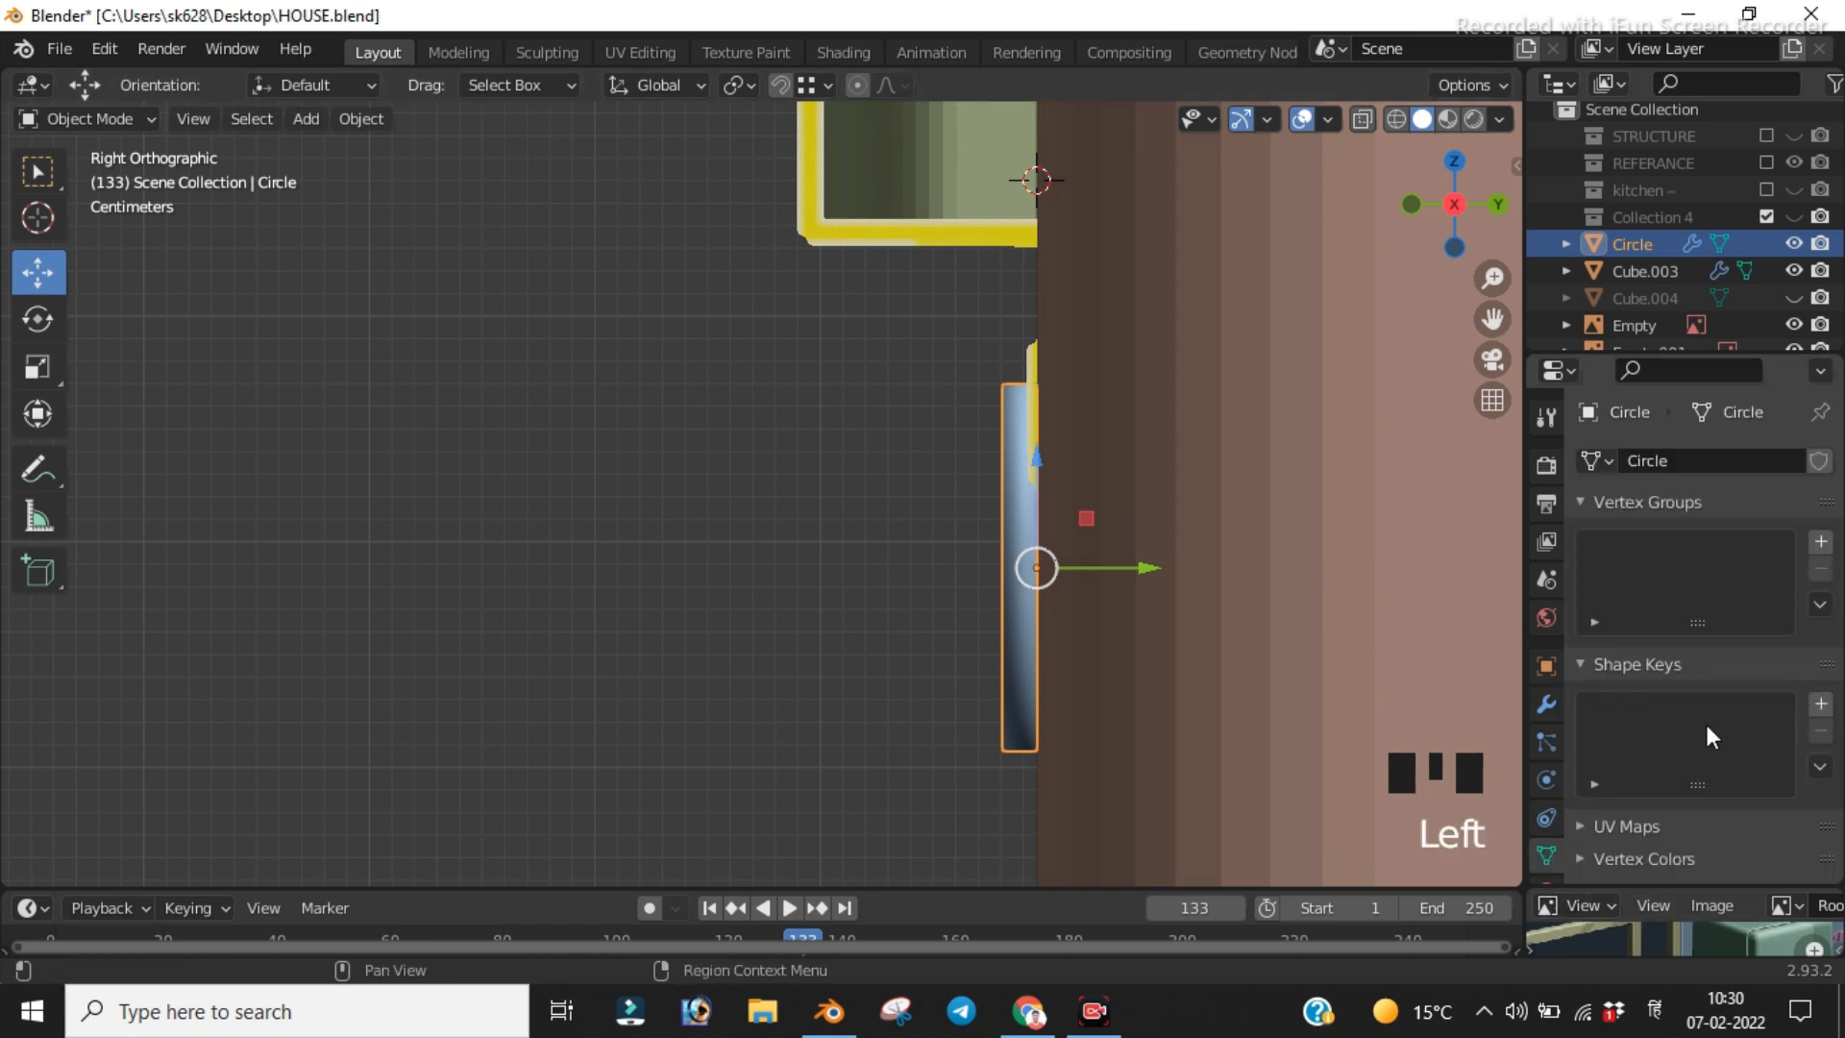
pyautogui.scroll(-5, 1701, 731)
pyautogui.click(1683, 732)
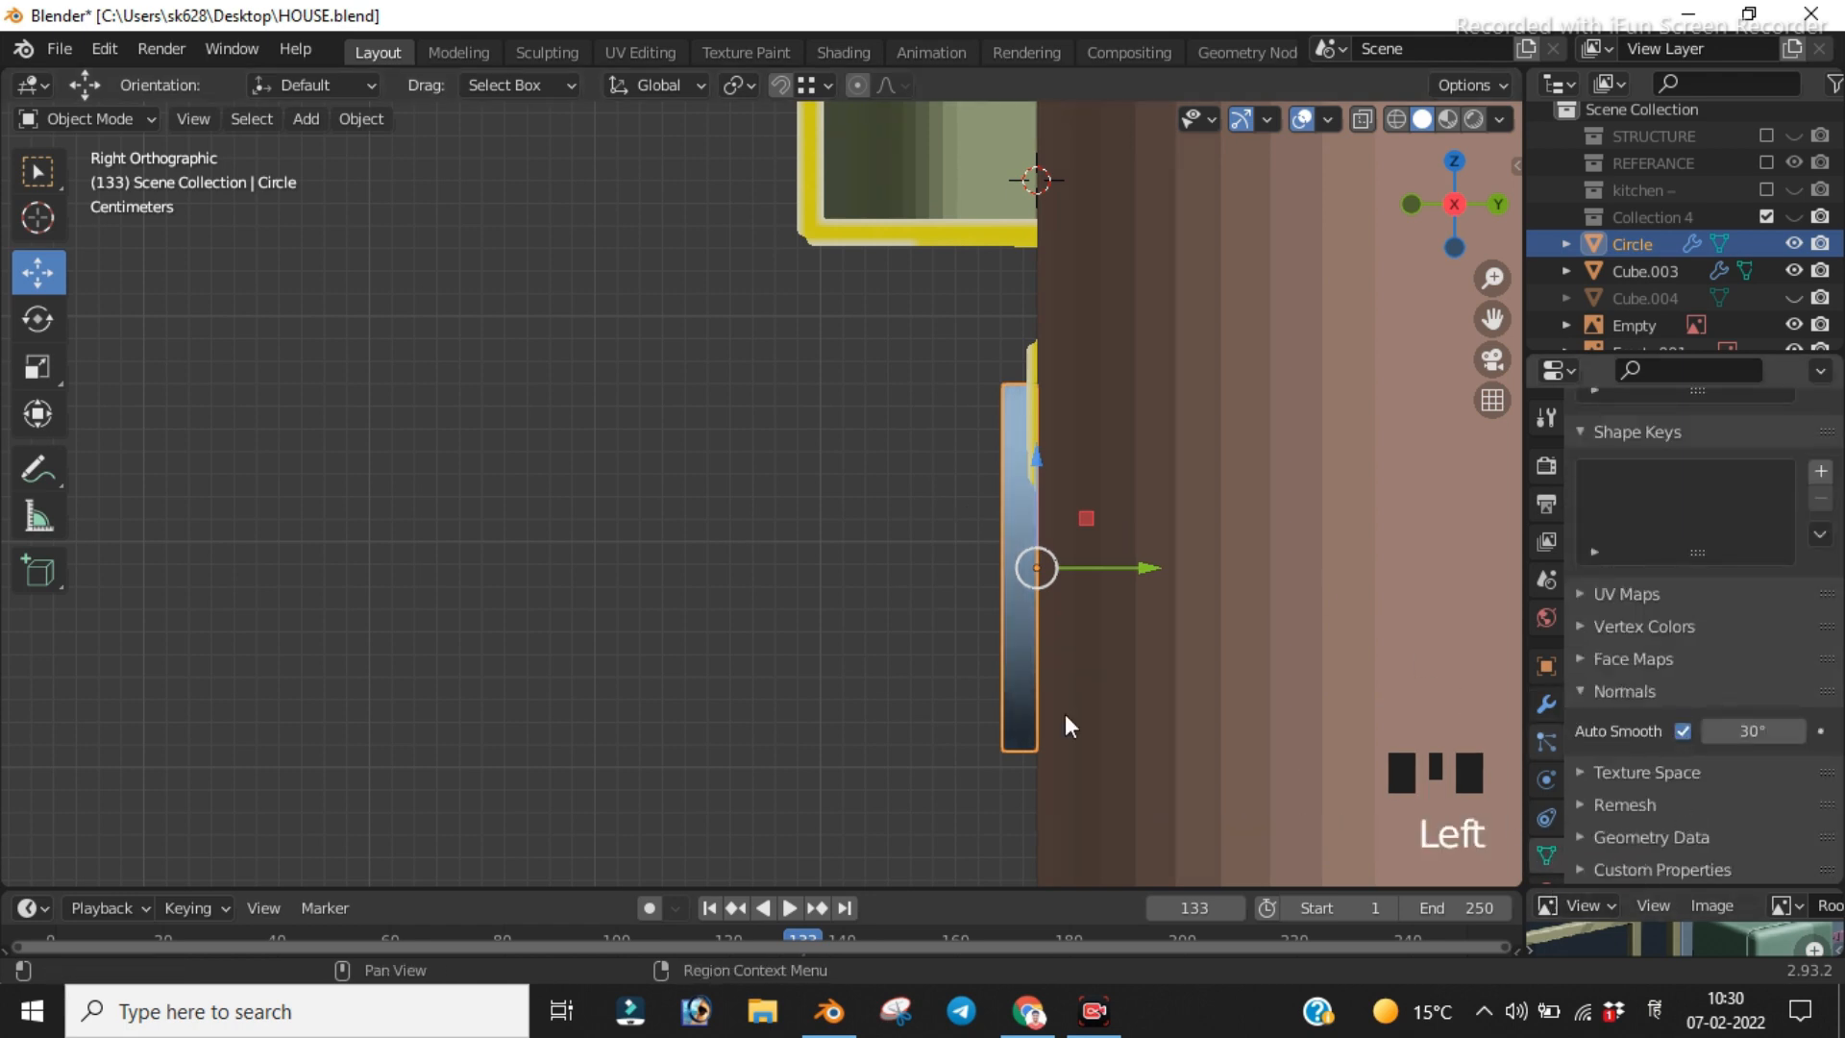
pyautogui.click(780, 636)
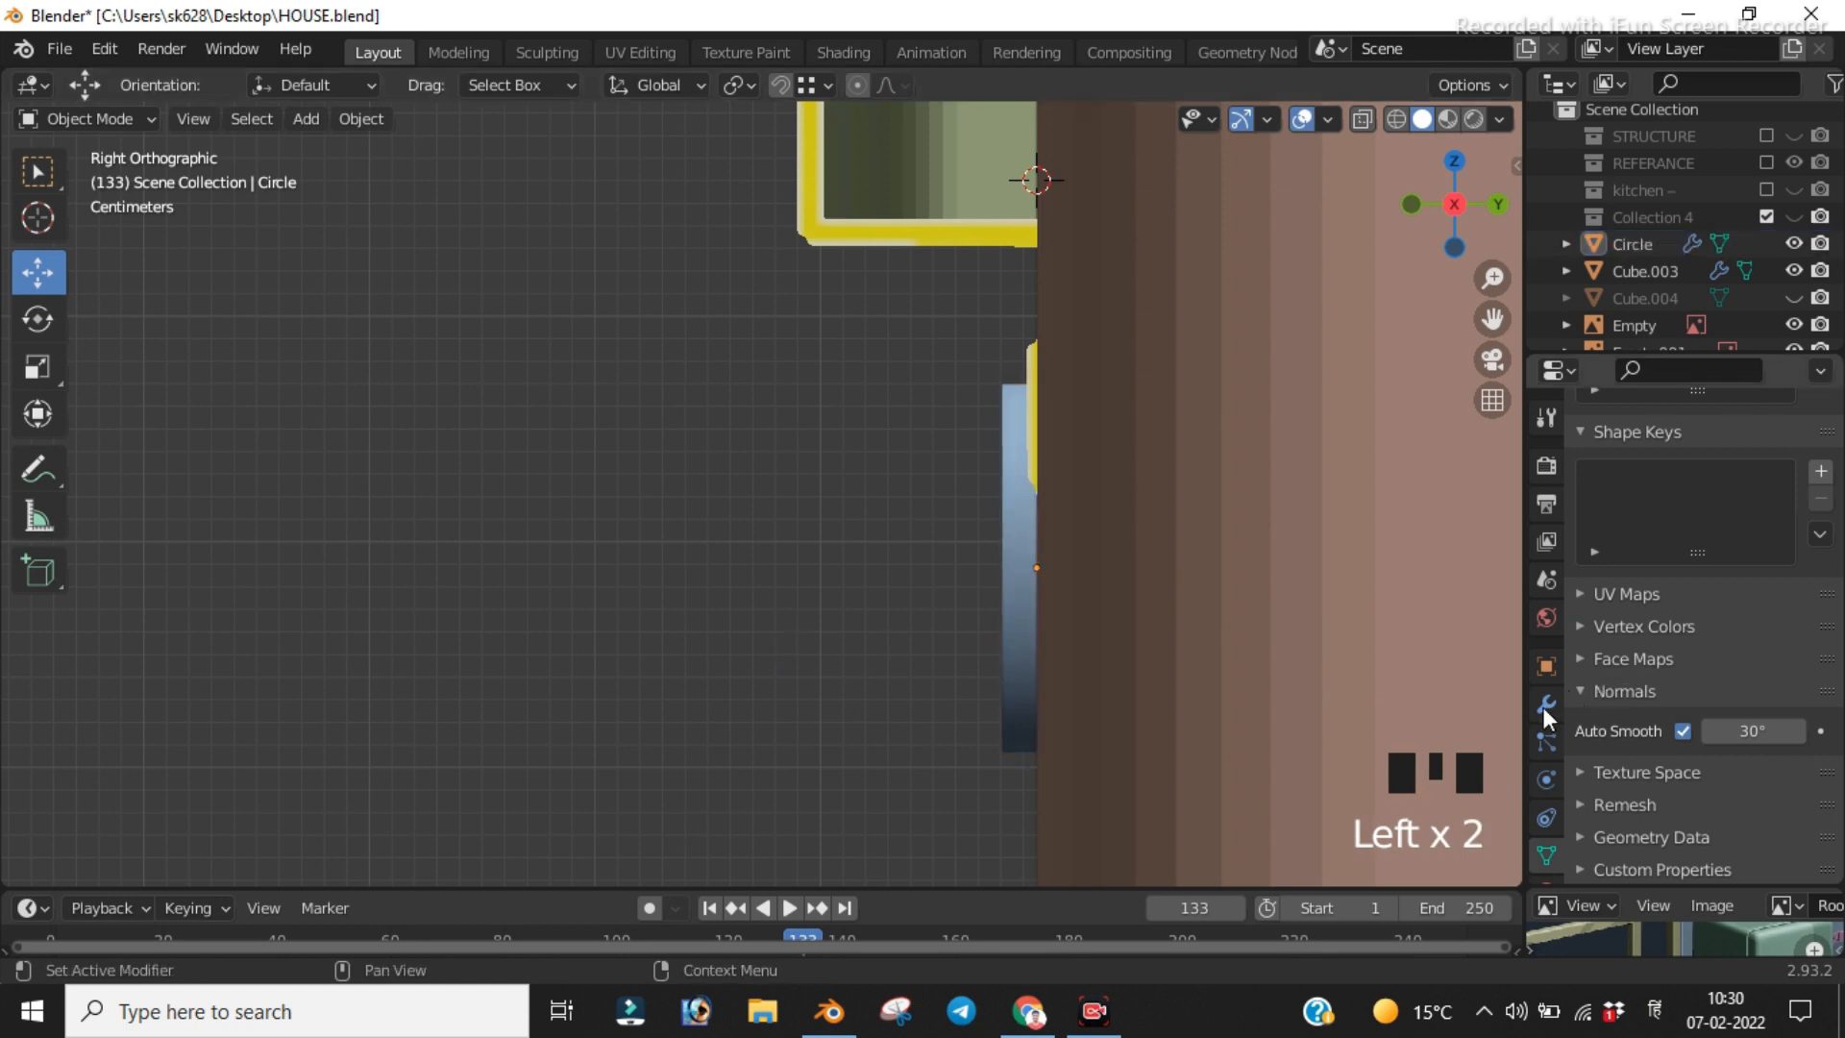
# Step: Examine the Normals options of the lock ring's Solidify modifier
pyautogui.click(1013, 592)
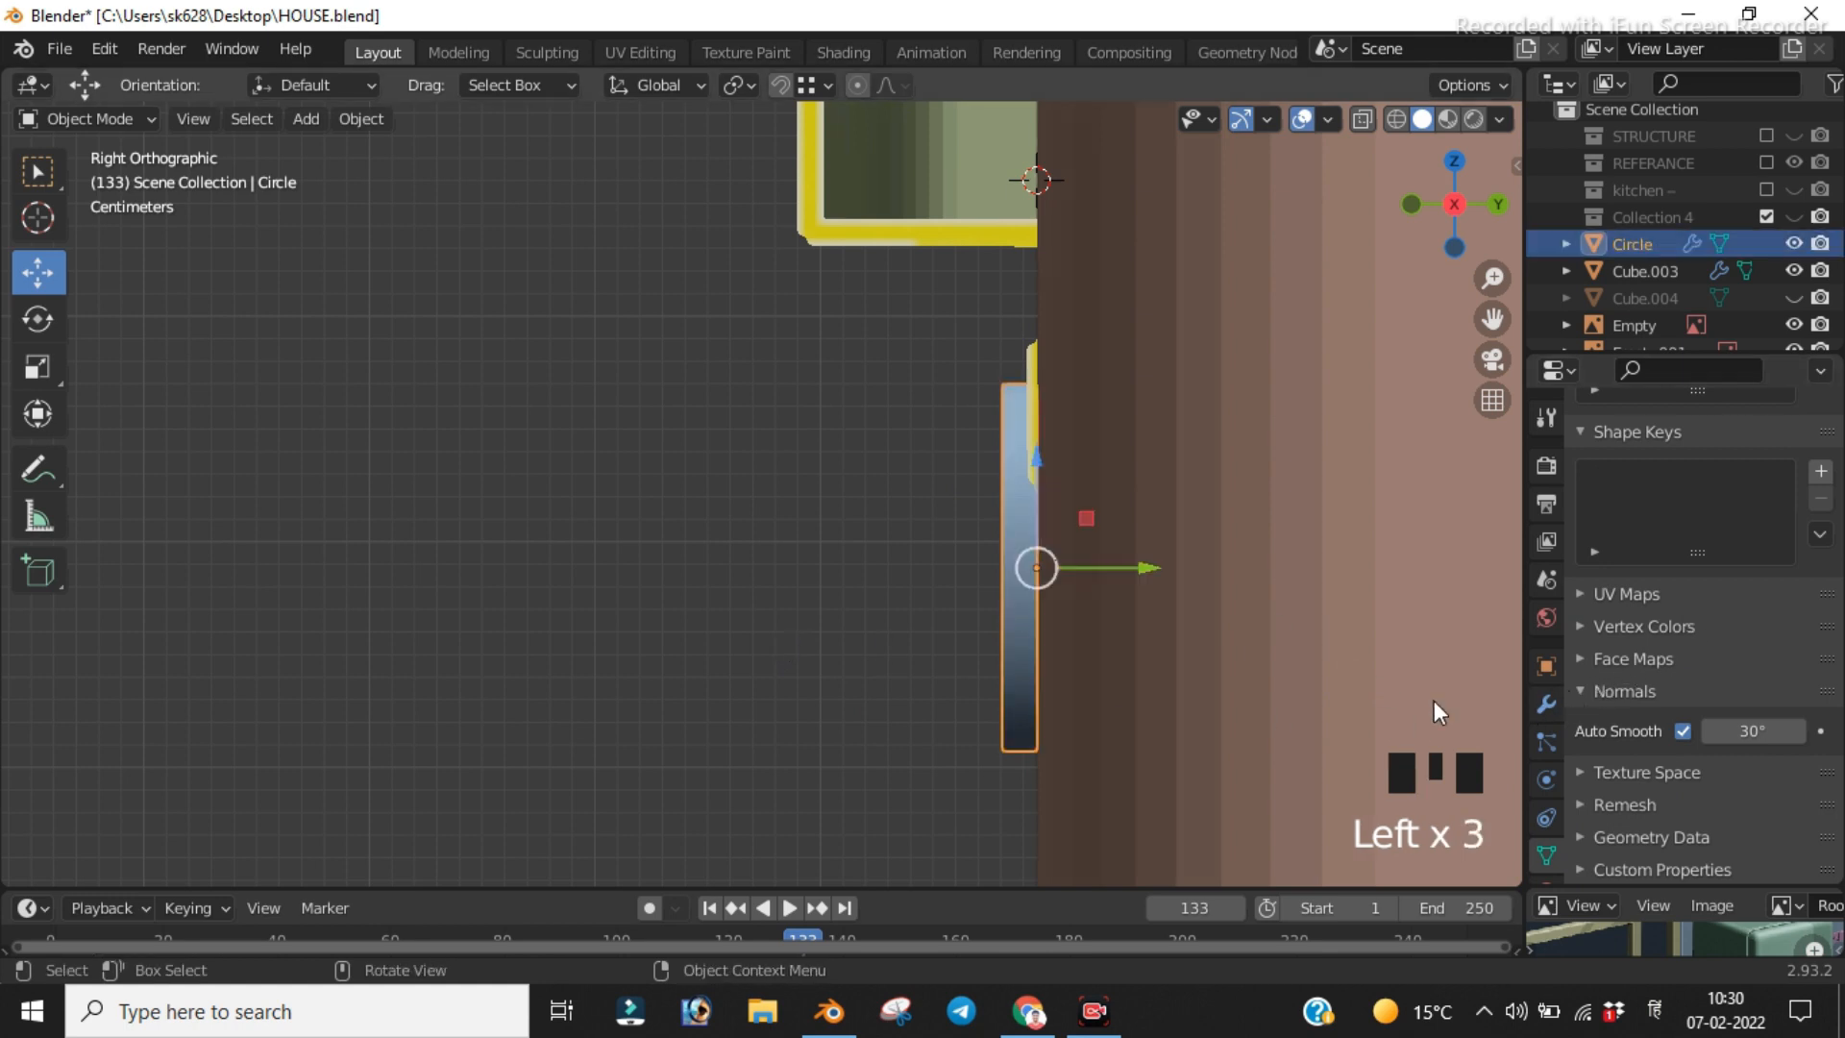
pyautogui.click(1555, 702)
pyautogui.scroll(-6, 1716, 663)
pyautogui.scroll(2, 1701, 576)
pyautogui.scroll(-6, 1772, 804)
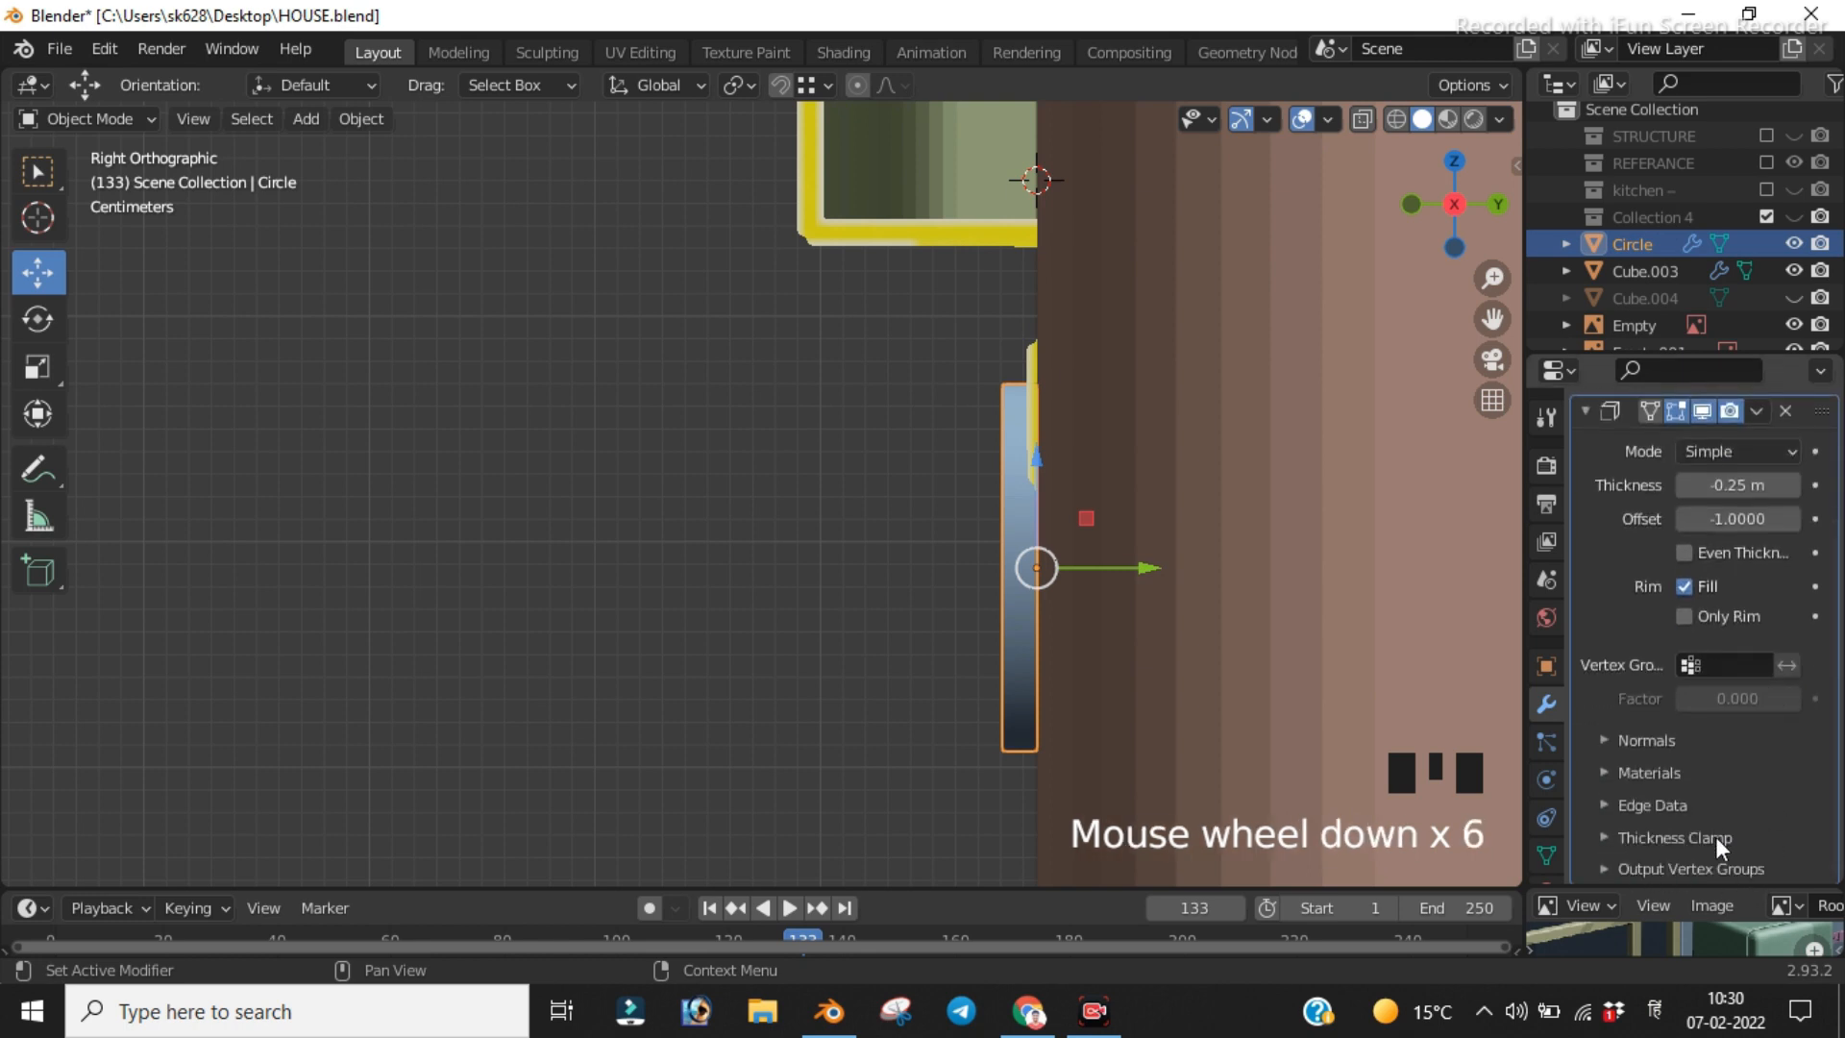
pyautogui.click(1631, 740)
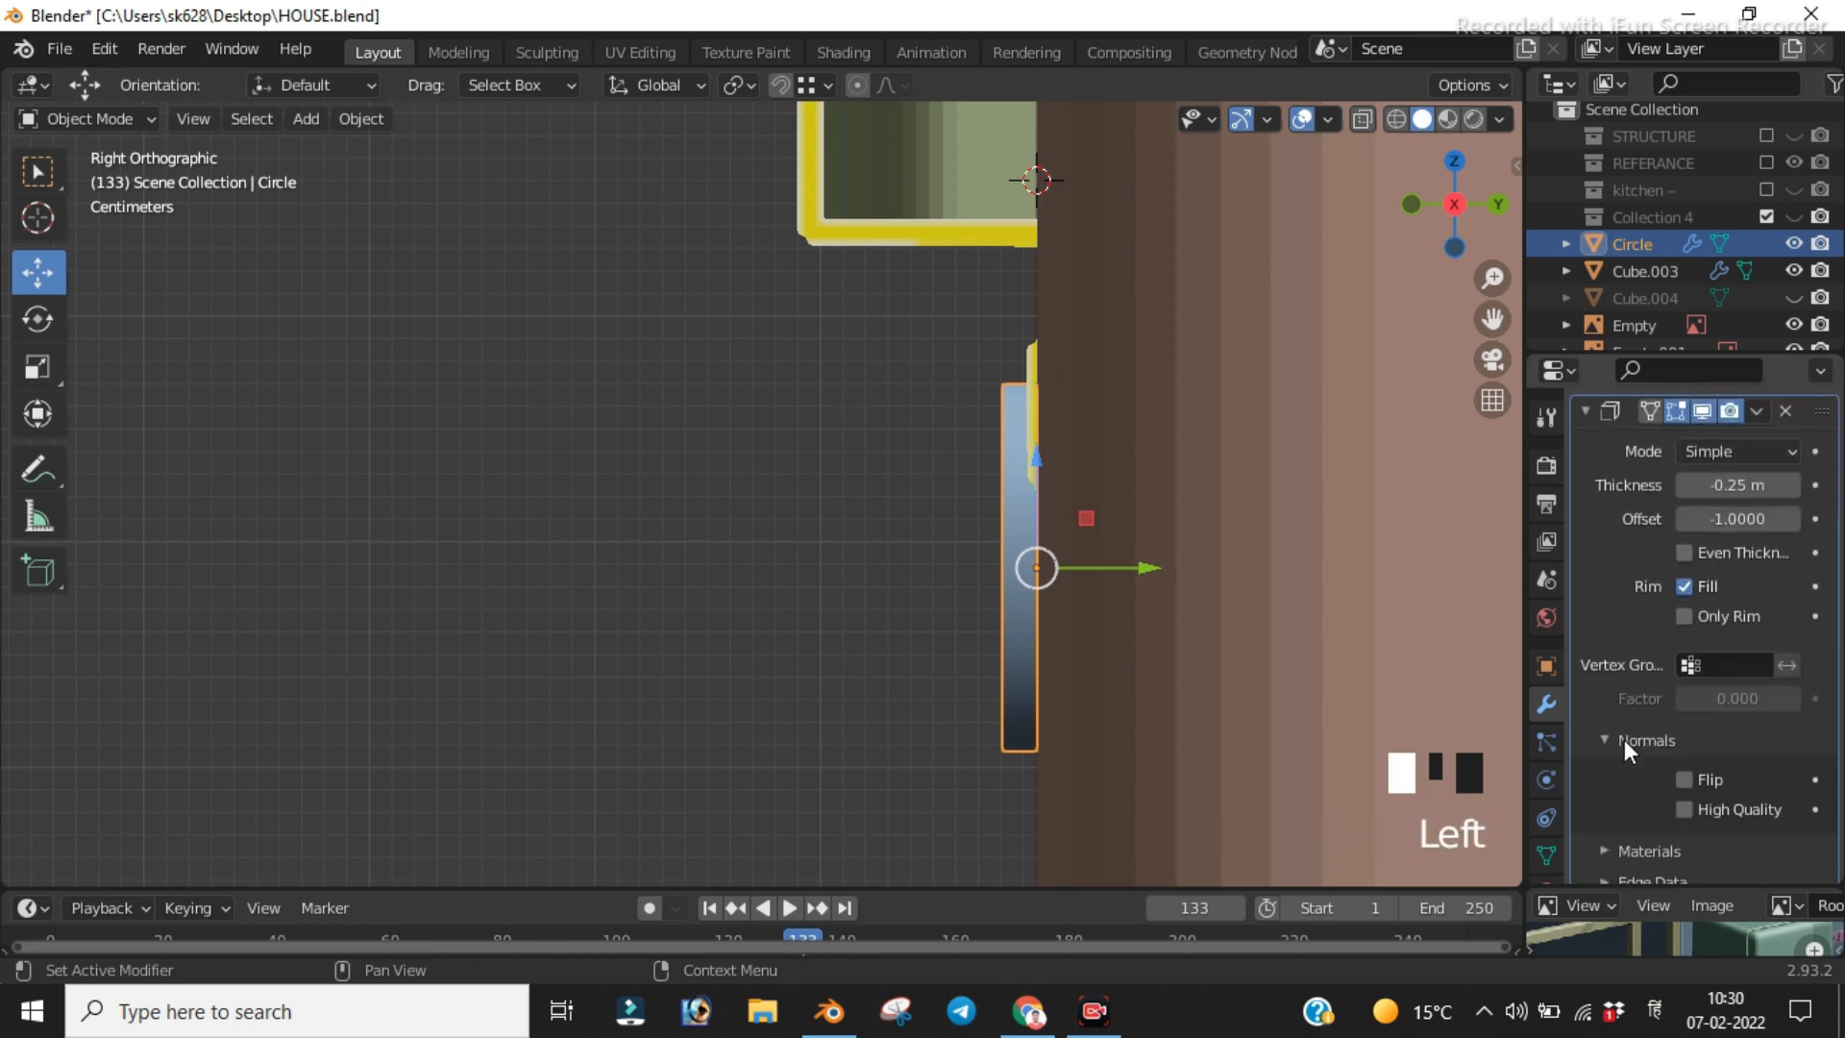
pyautogui.scroll(-6, 1753, 781)
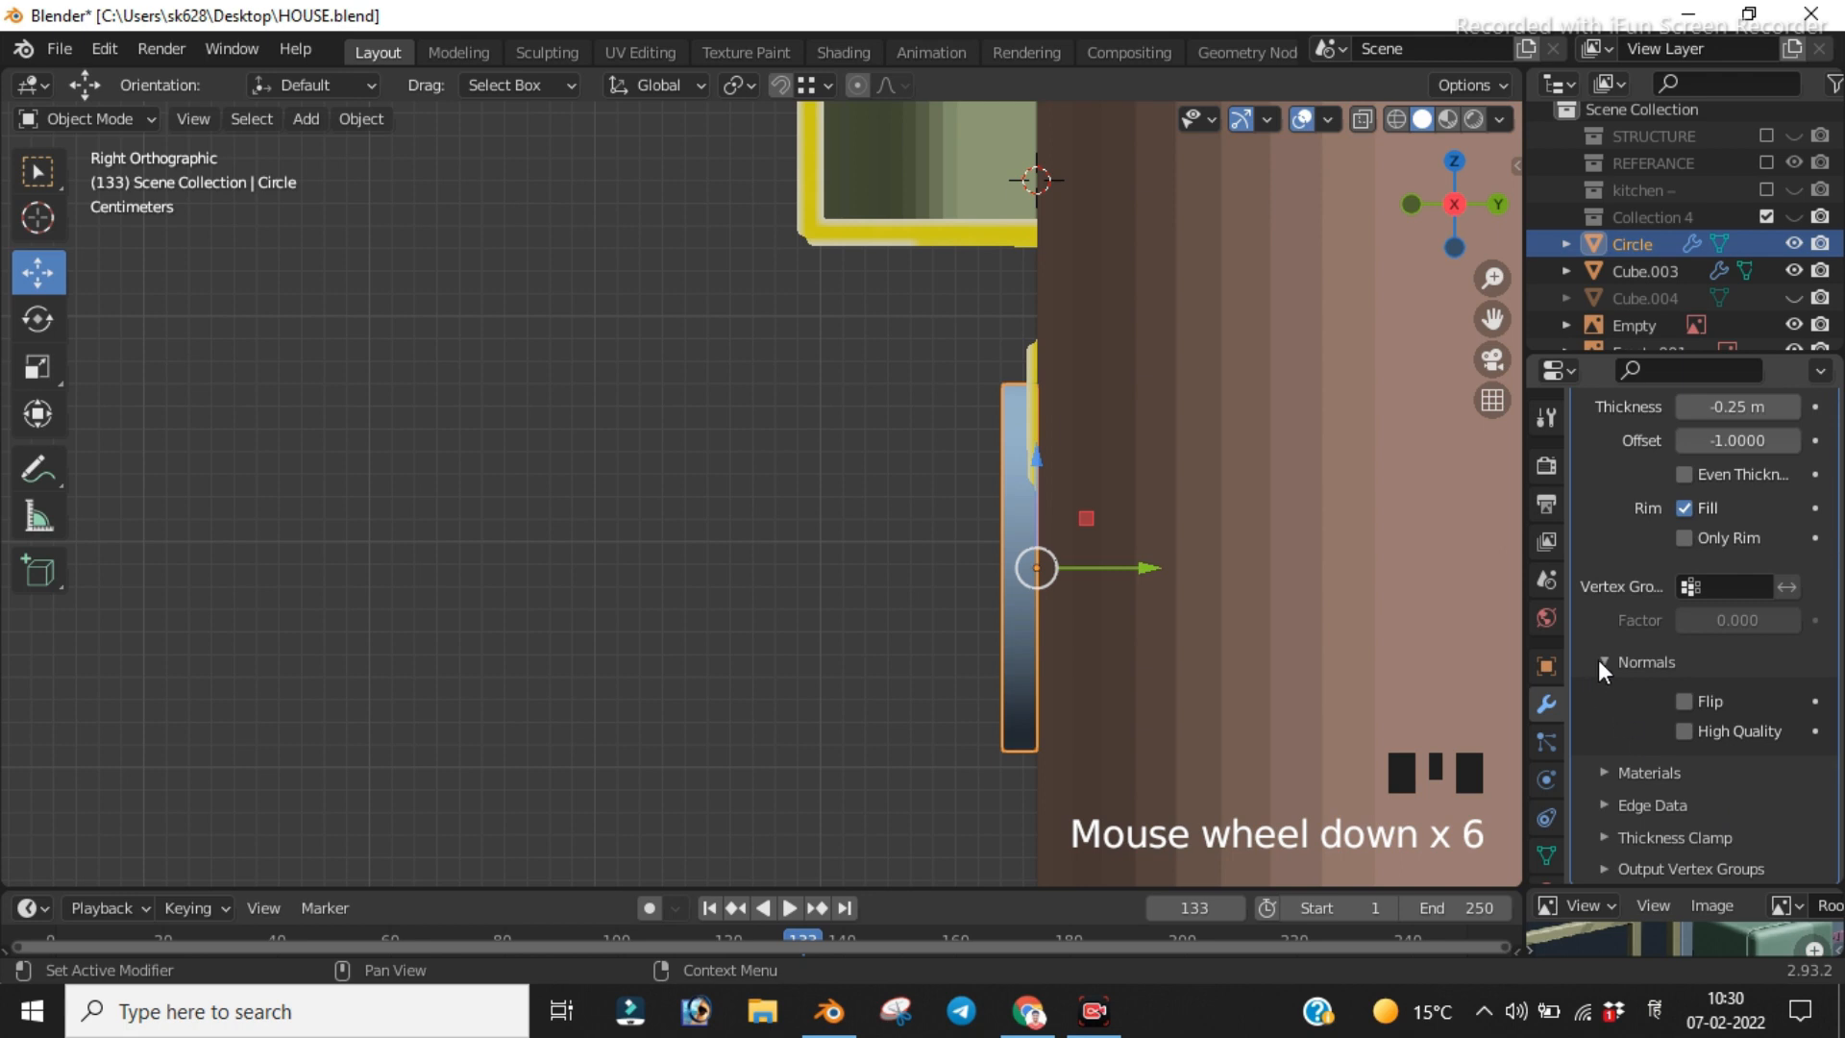
pyautogui.click(1599, 659)
pyautogui.click(964, 554)
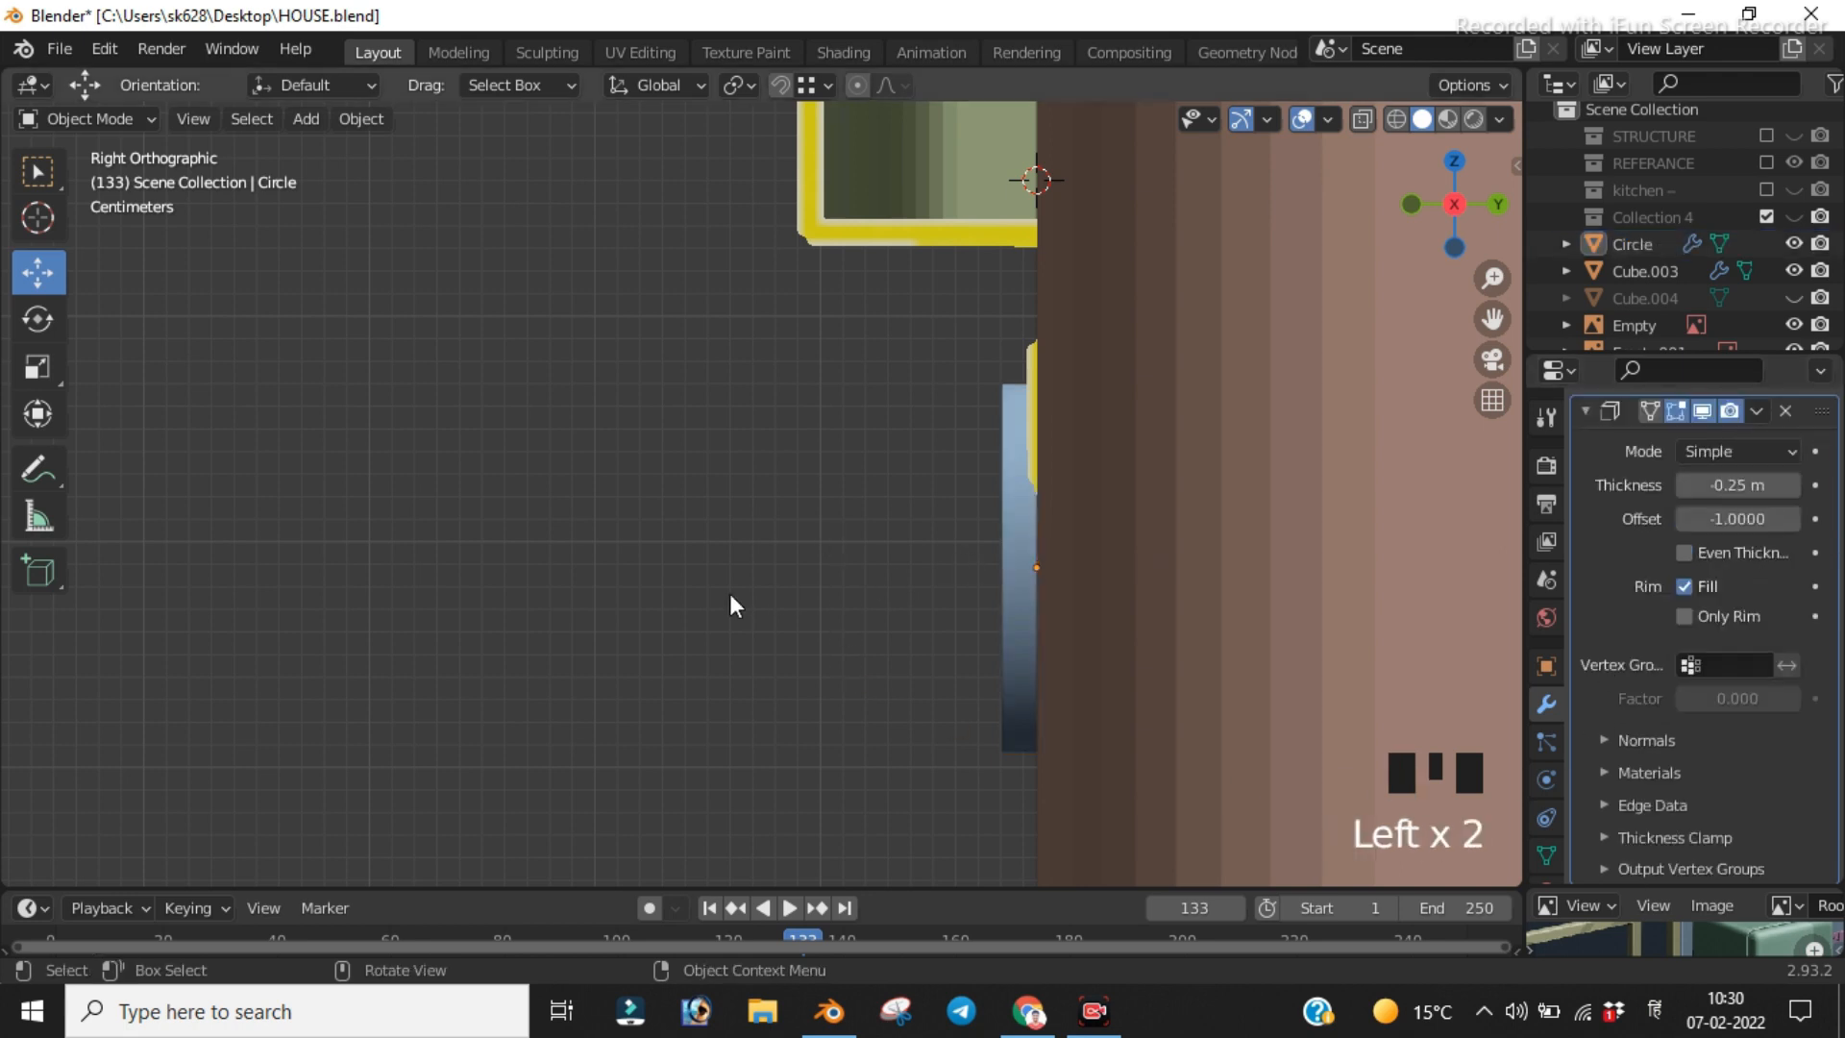
# Step: Shade the lower door handle smooth and enable Auto Smooth at 30° on it
pyautogui.scroll(-2, 731, 606)
pyautogui.moveTo(730, 609); pyautogui.dragTo(1108, 651, button='middle')
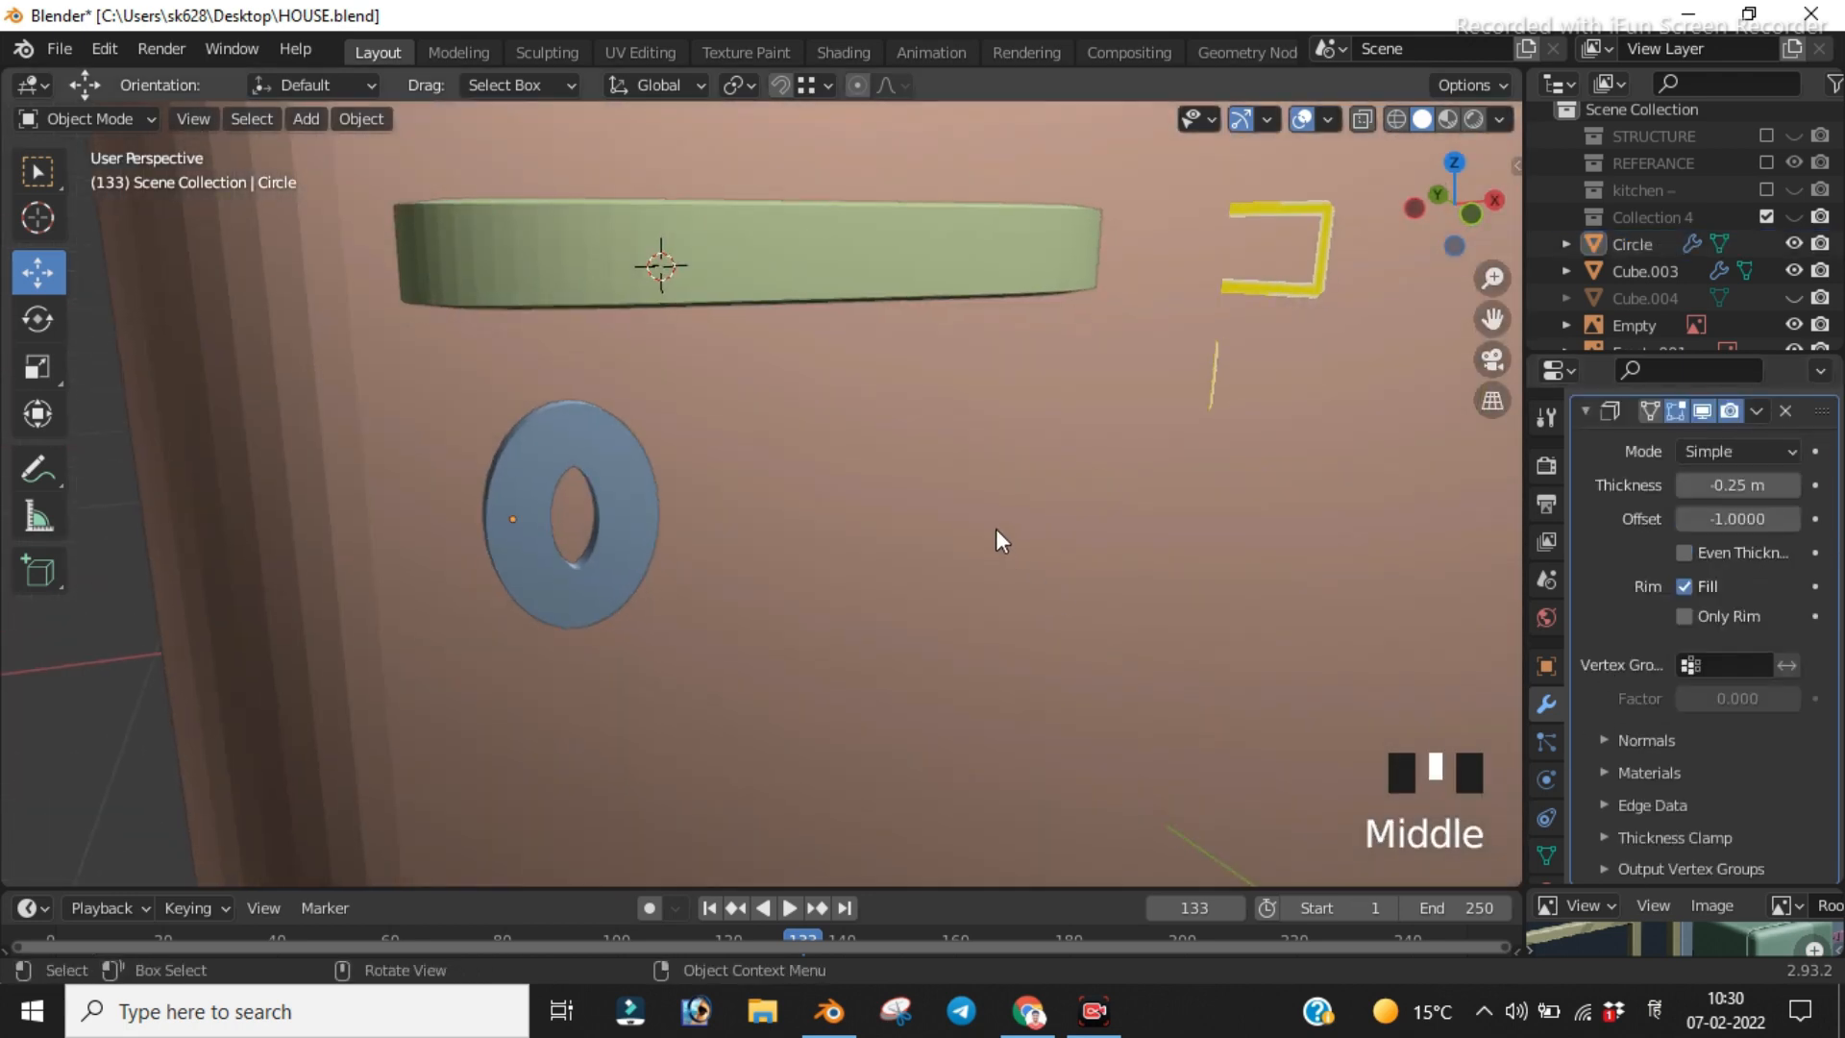
pyautogui.scroll(-2, 891, 342)
pyautogui.click(888, 339)
pyautogui.rightClick(888, 339)
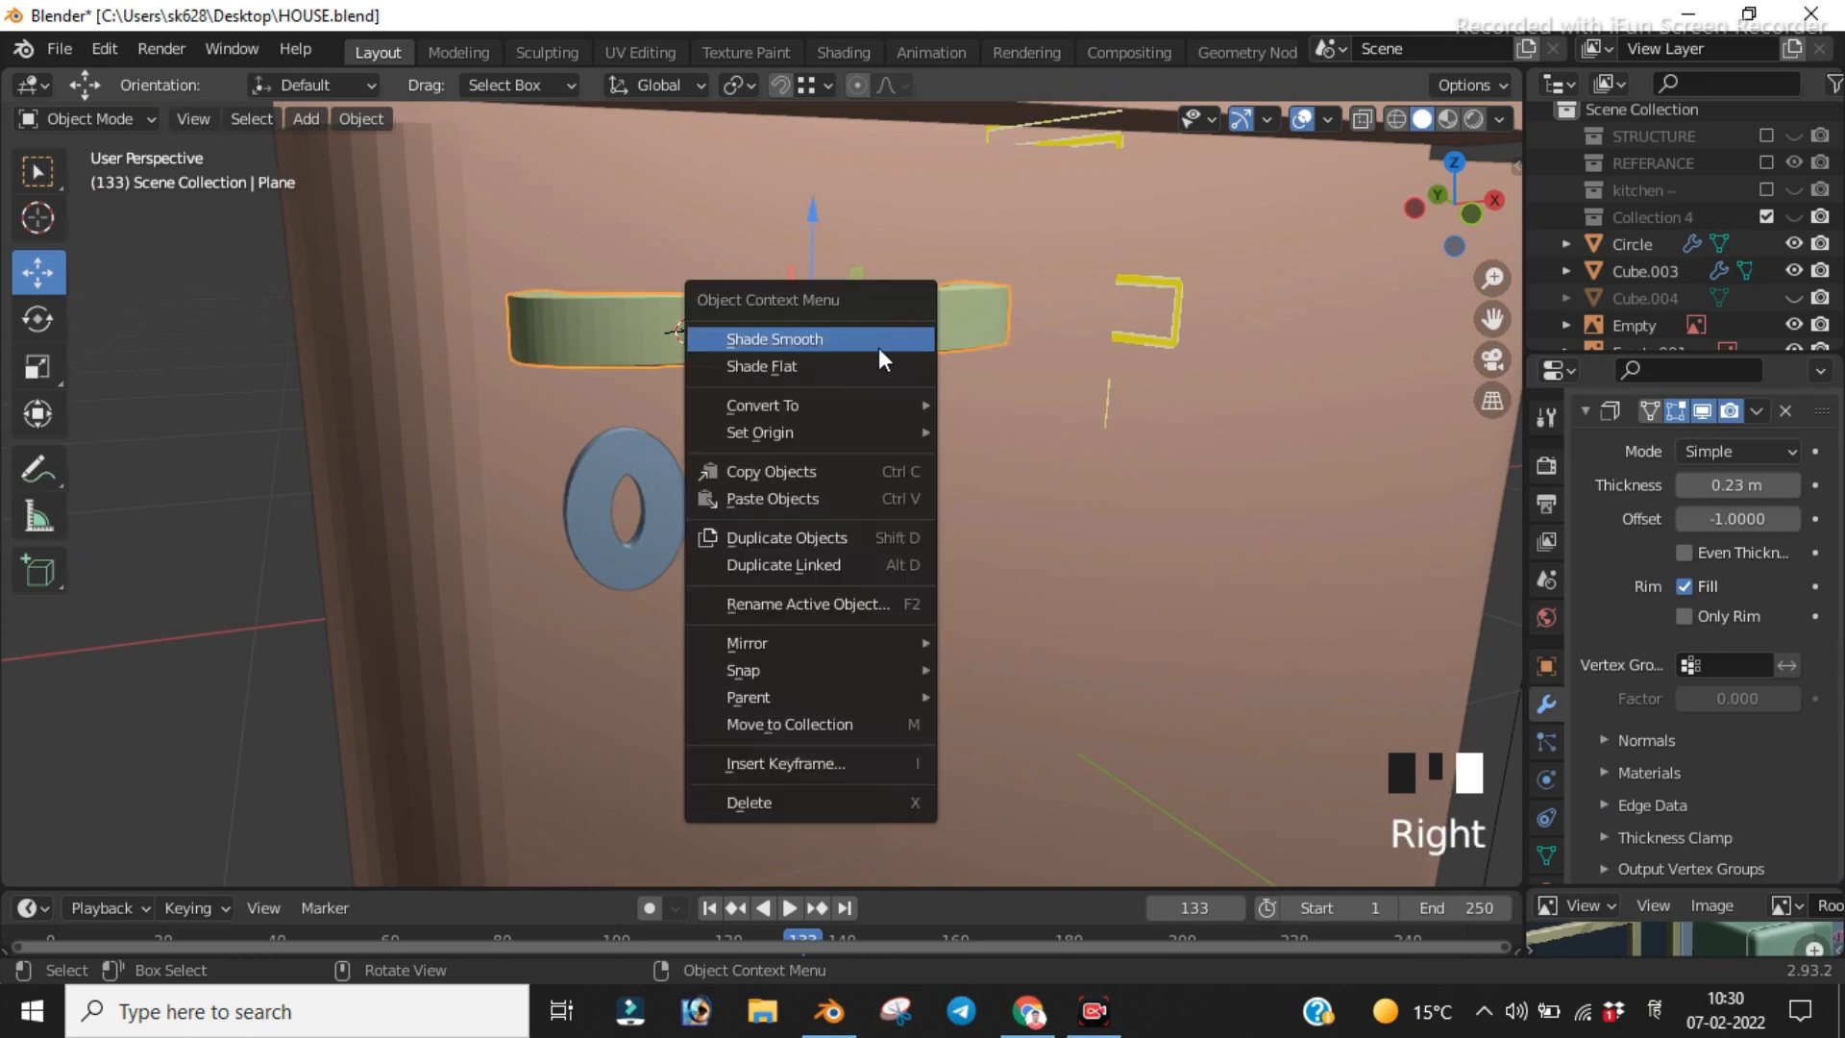
pyautogui.click(878, 348)
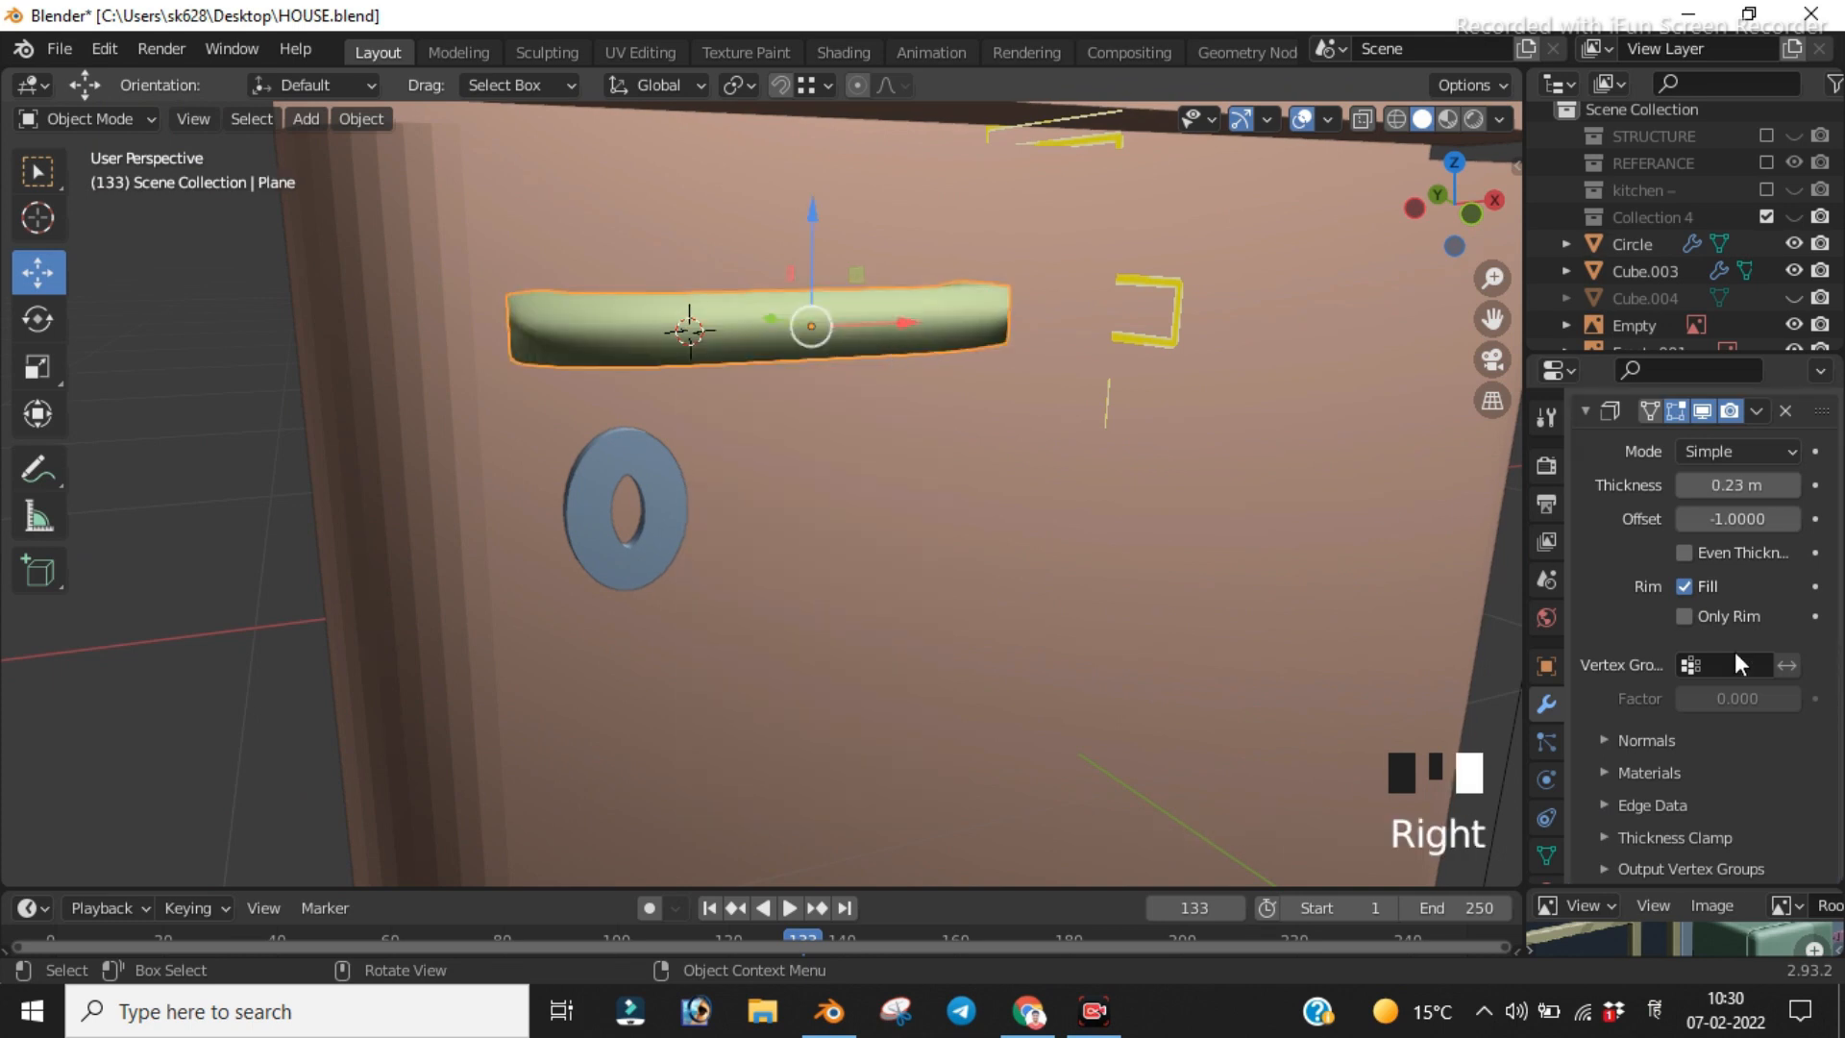
pyautogui.click(1549, 854)
pyautogui.click(1679, 808)
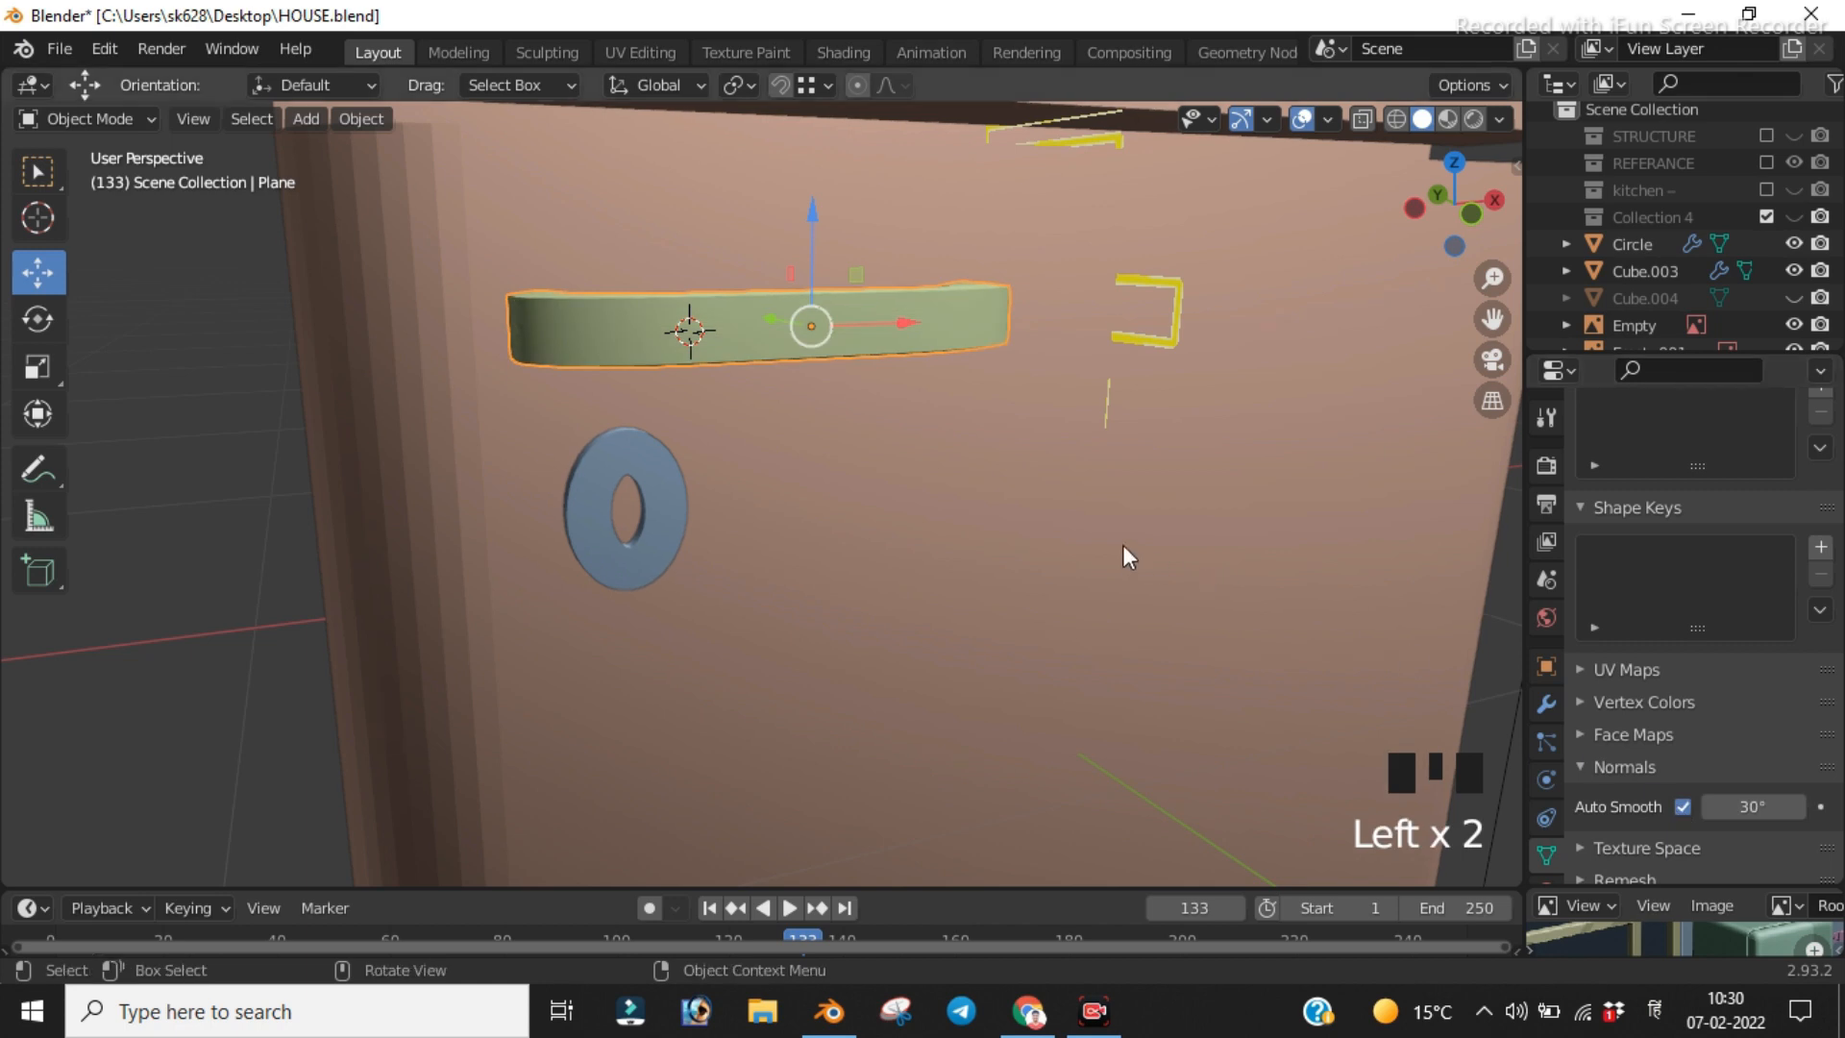
# Step: Enable Harden Normals in the shading options of the lower handle's Bevel modifier
pyautogui.click(1548, 700)
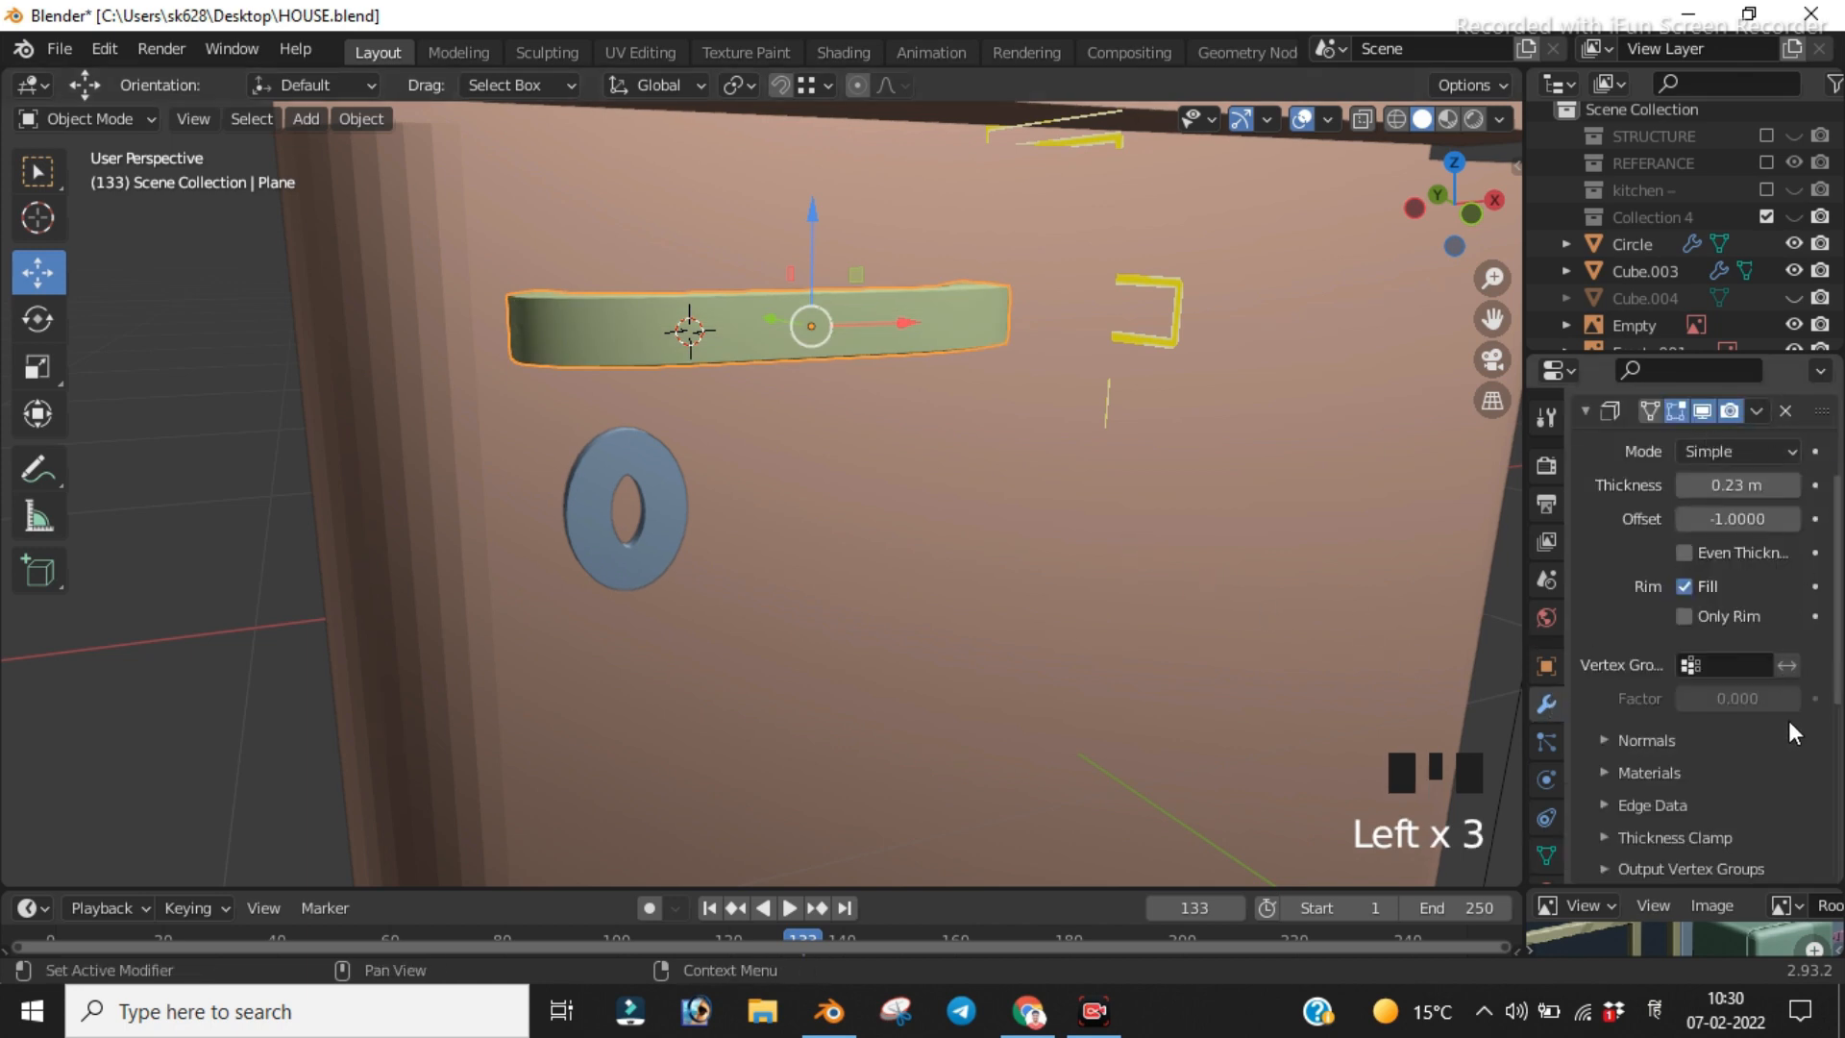
pyautogui.scroll(-9, 1768, 759)
pyautogui.scroll(-3, 1730, 827)
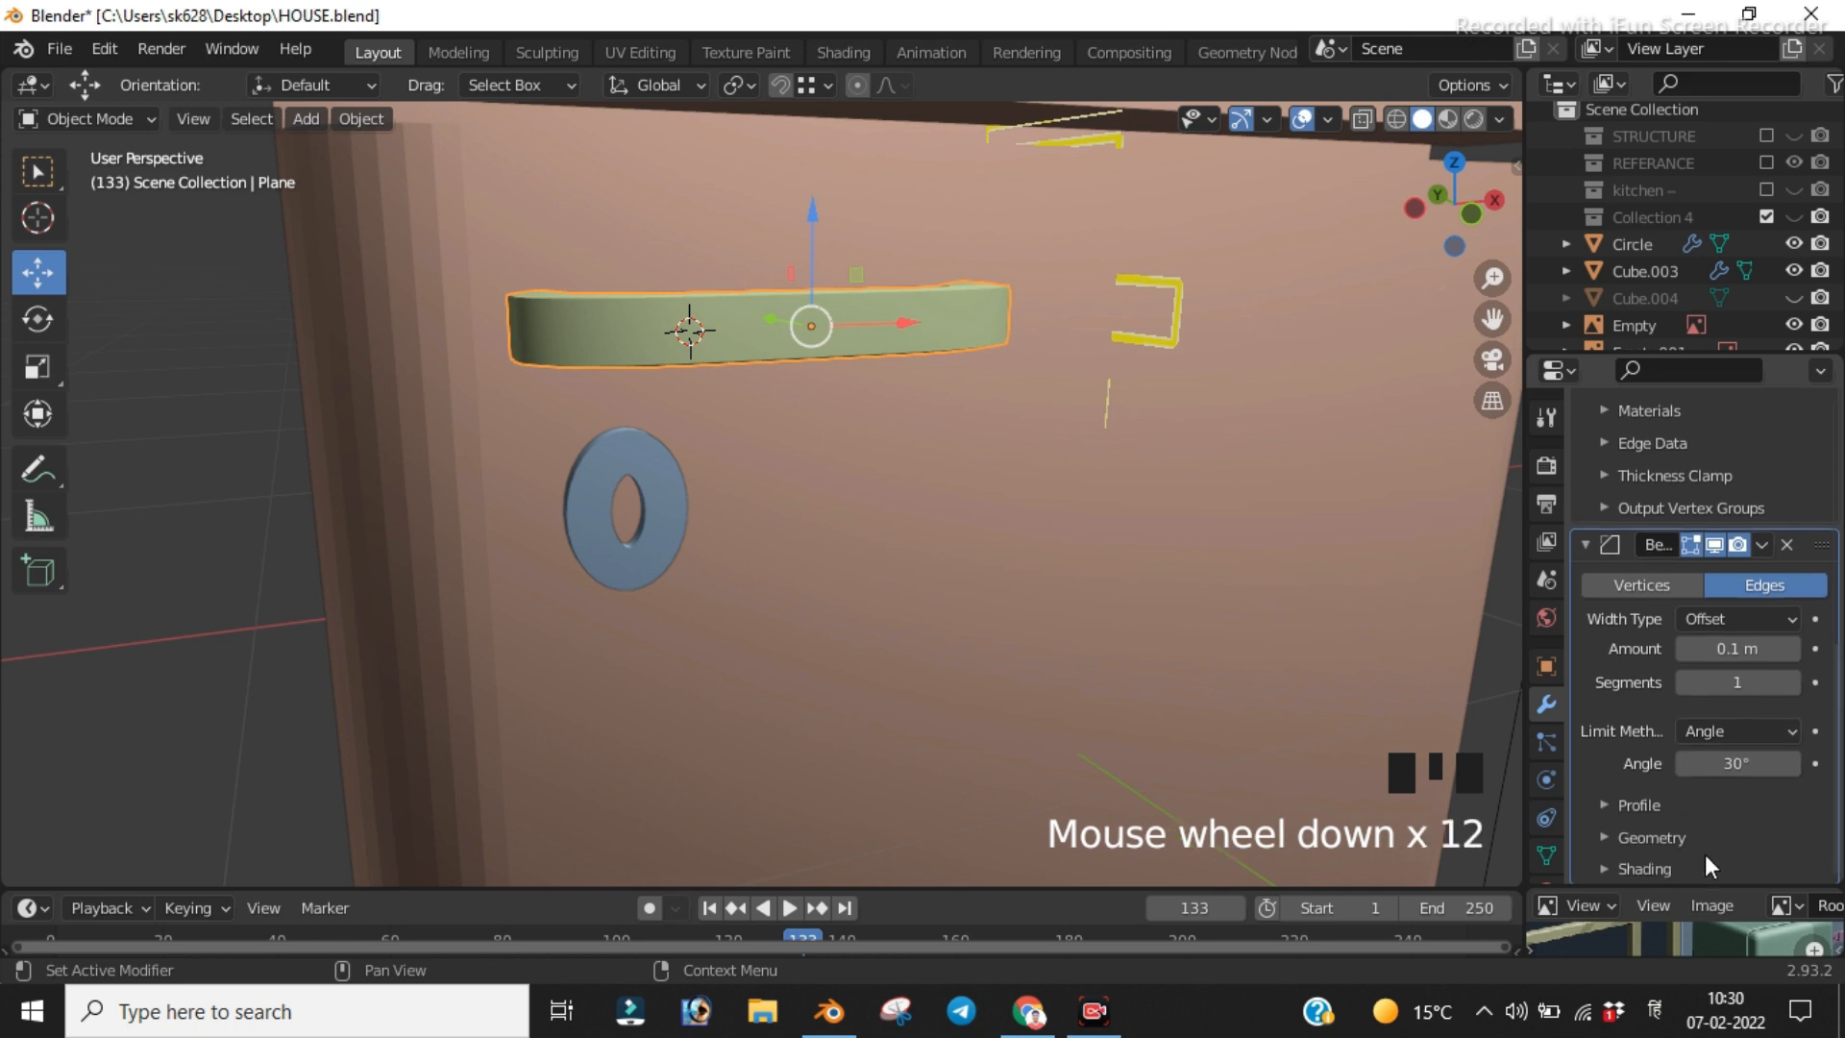
pyautogui.click(1688, 867)
pyautogui.click(1620, 863)
pyautogui.scroll(-4, 1717, 745)
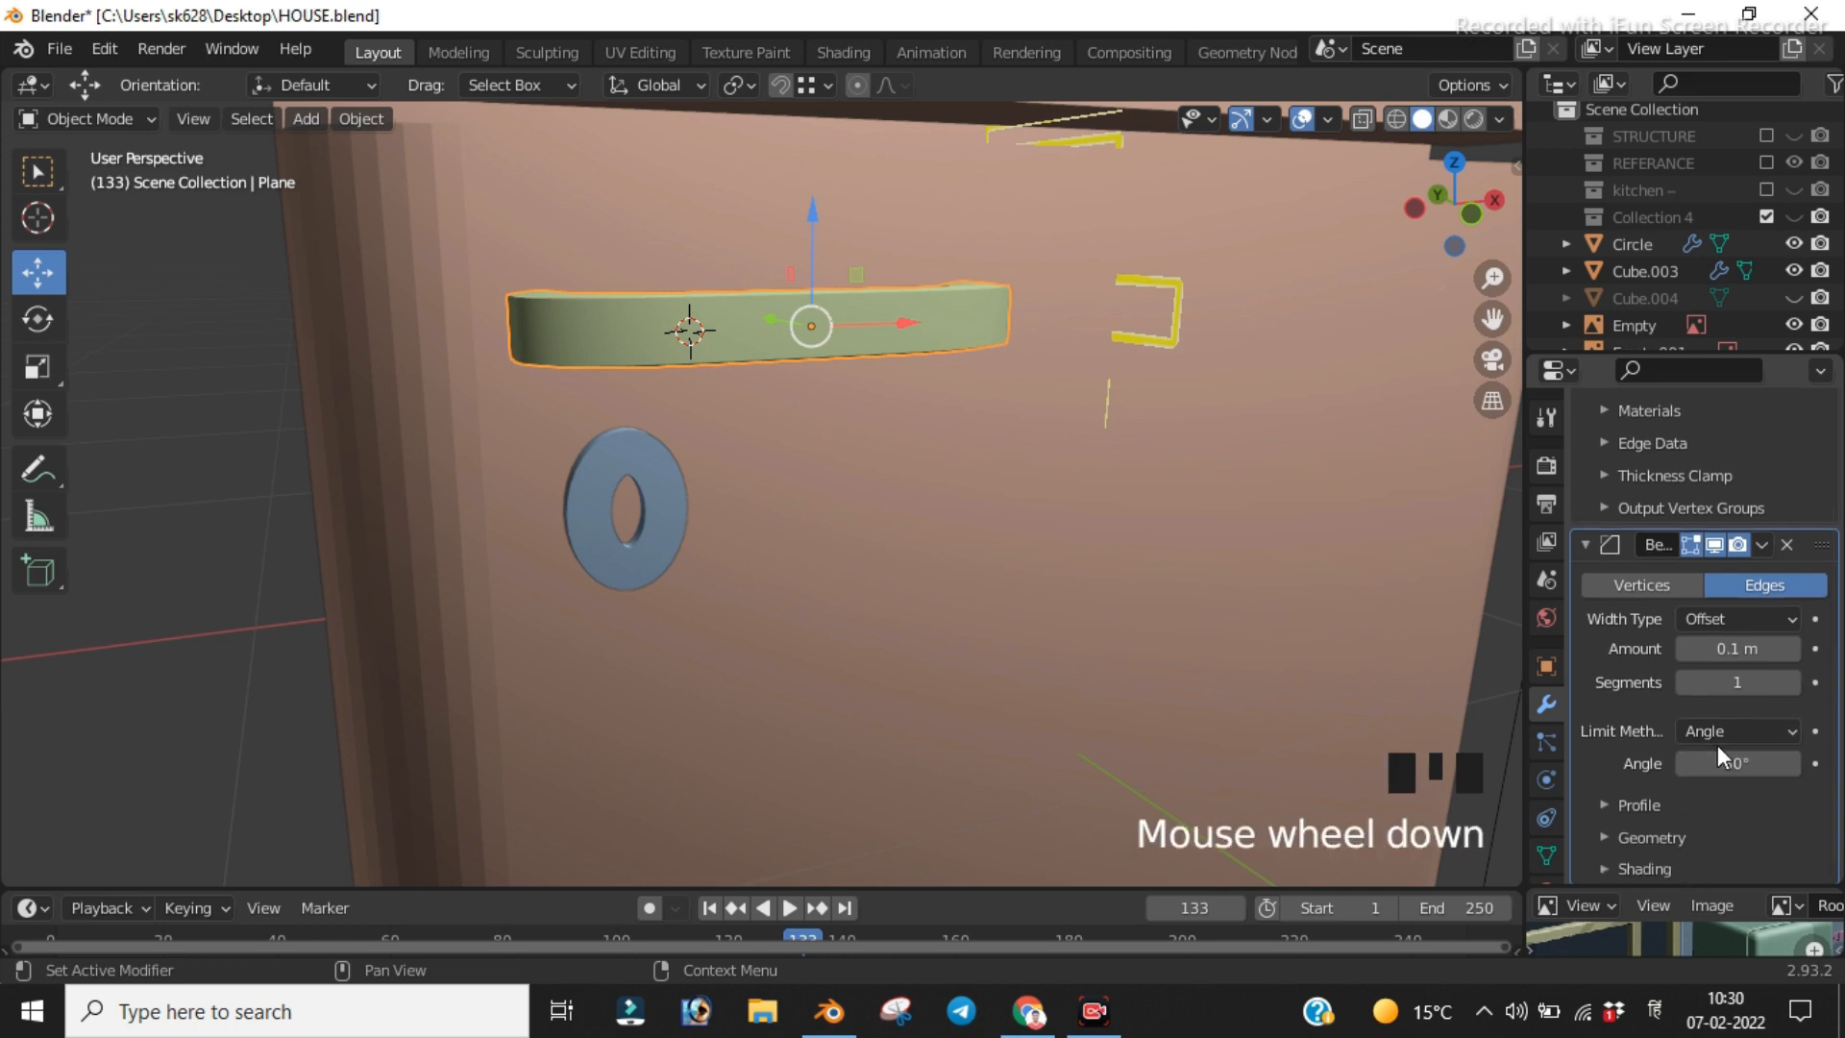
pyautogui.click(1622, 863)
pyautogui.scroll(-5, 1715, 846)
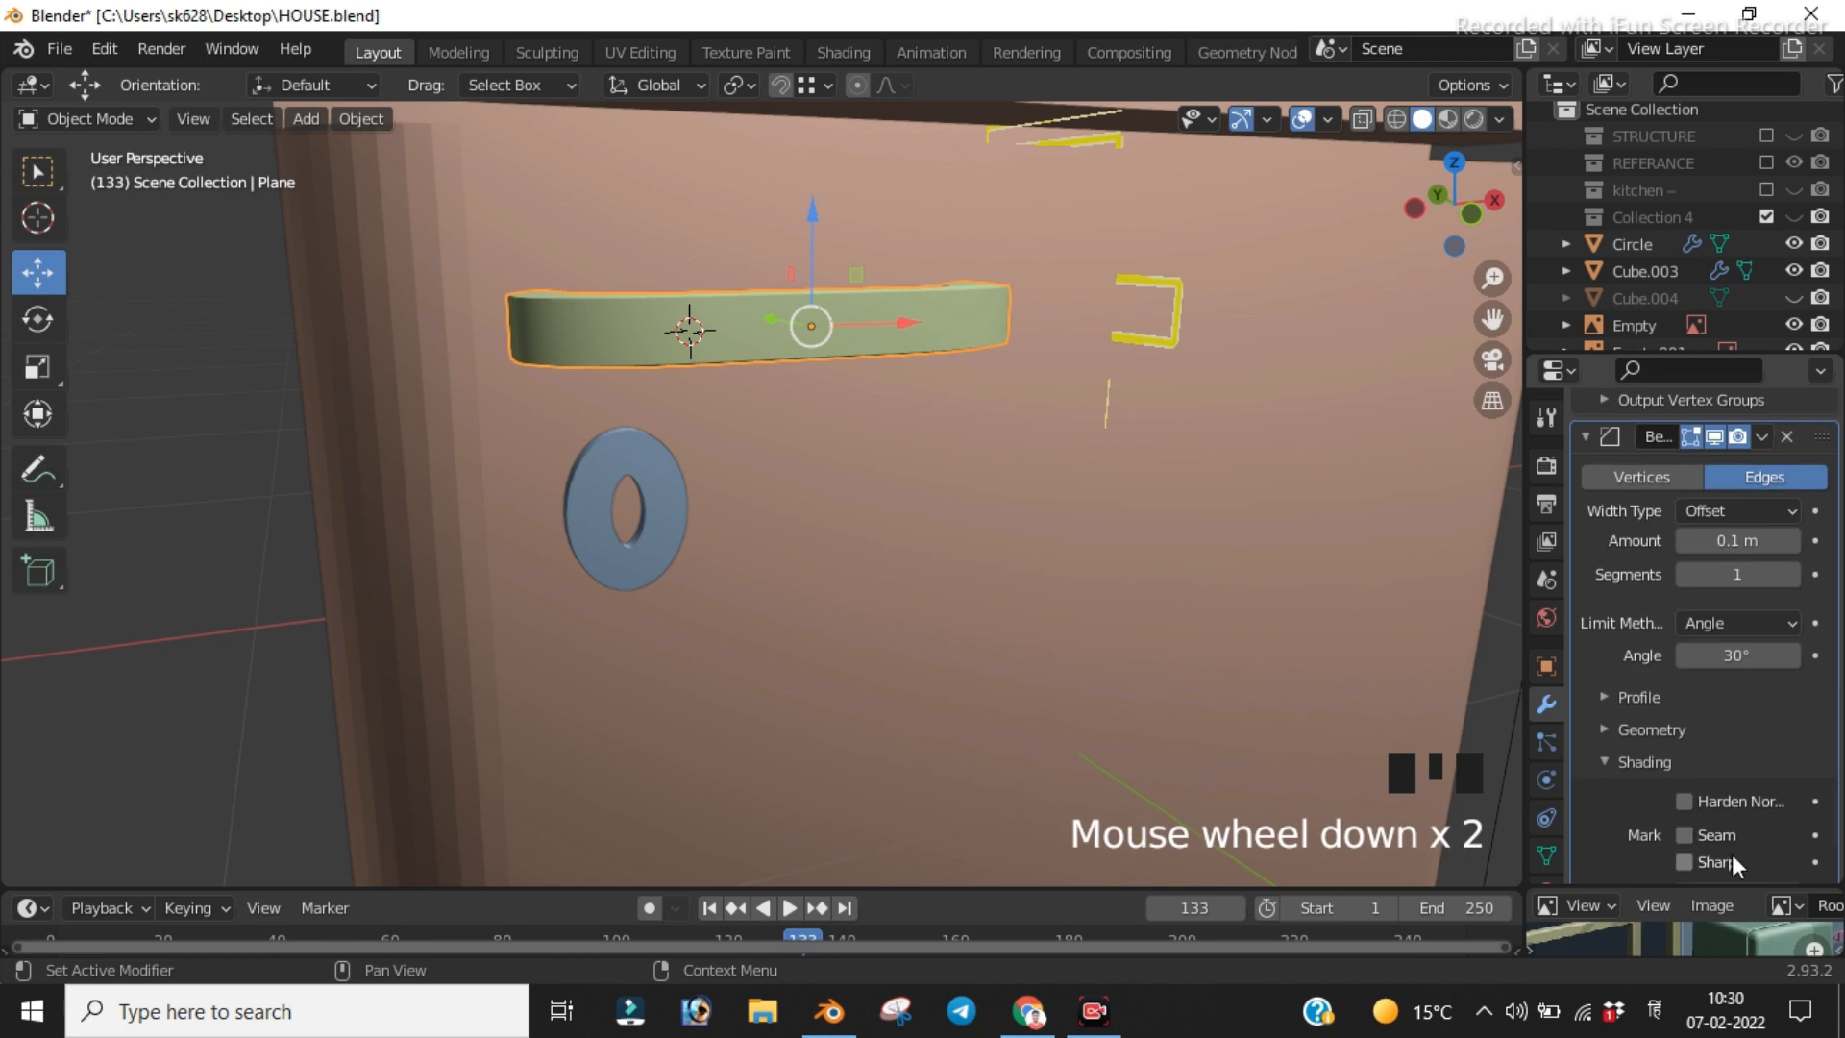
pyautogui.click(1685, 732)
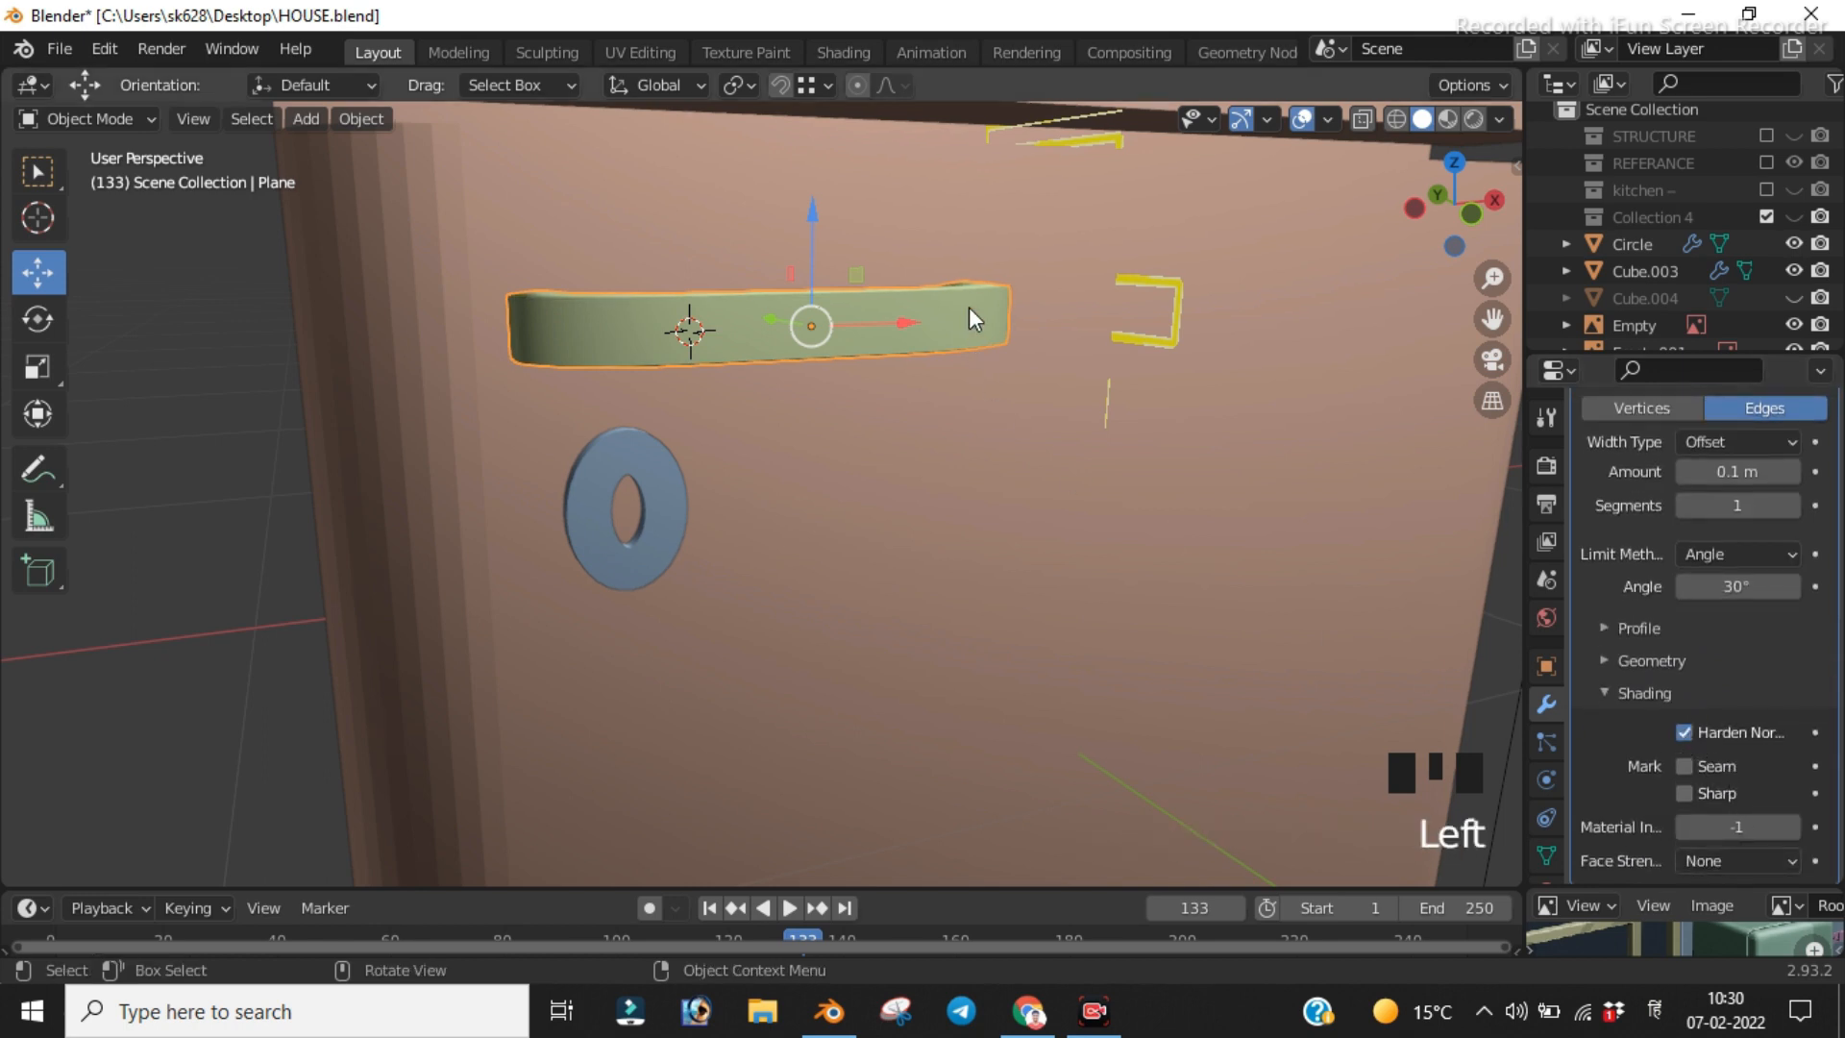
# Step: Select the upper door handle and enable Harden Normals in its Bevel modifier's shading options
pyautogui.scroll(-2, 961, 306)
pyautogui.keyDown('shift'); pyautogui.moveTo(981, 347); pyautogui.dragTo(1009, 596, button='middle'); pyautogui.keyUp('shift')
pyautogui.click(806, 237)
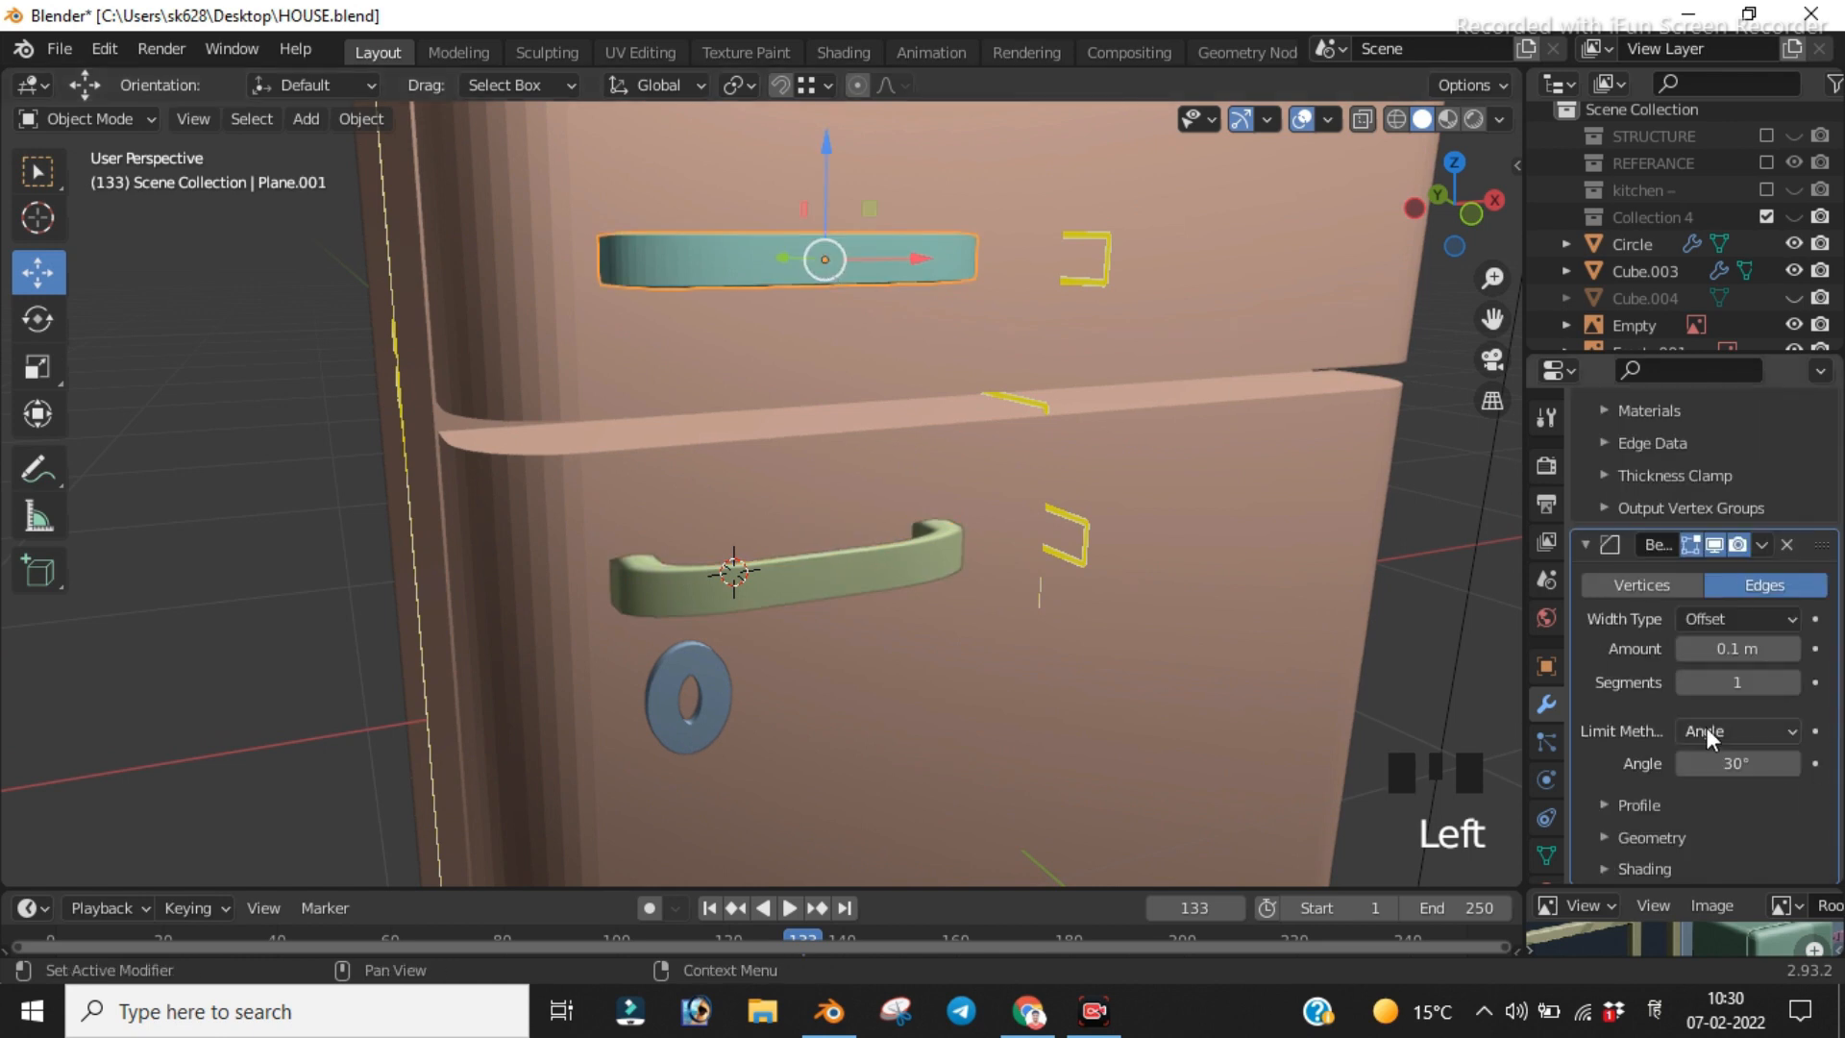
pyautogui.scroll(-3, 1745, 846)
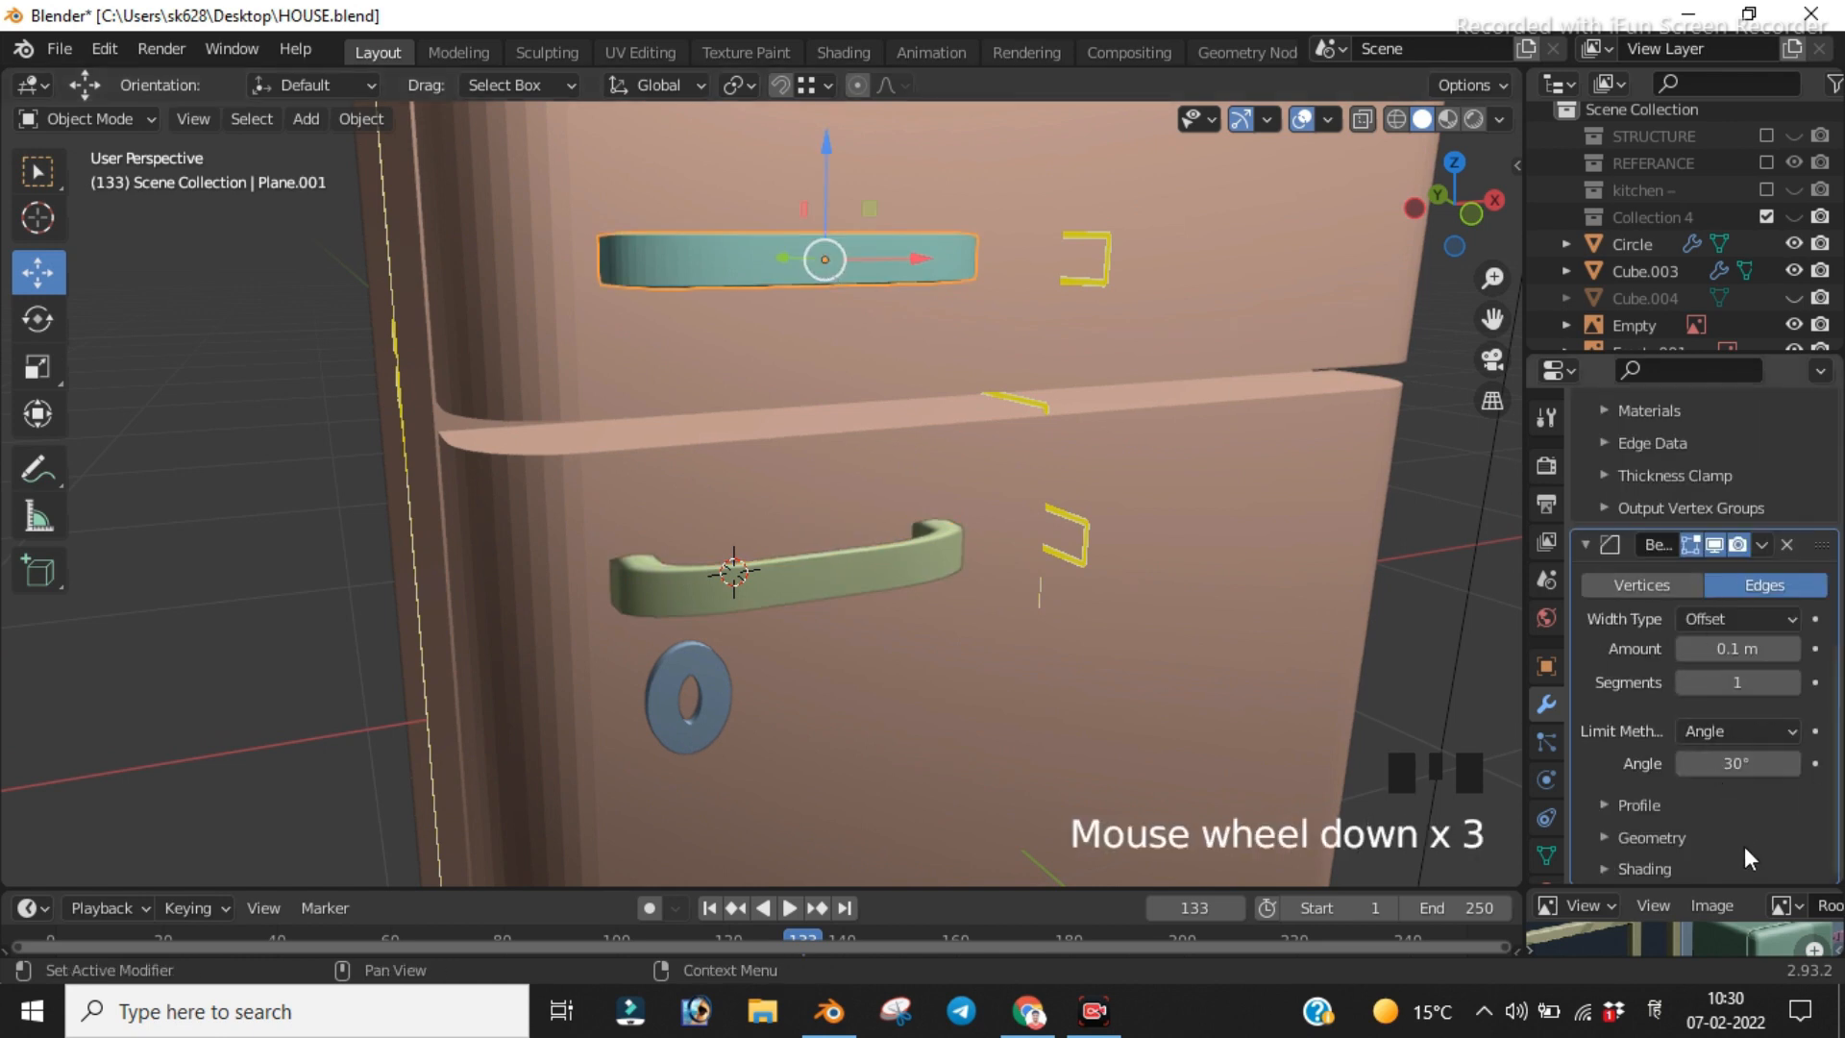
pyautogui.click(1619, 870)
pyautogui.scroll(-7, 1735, 816)
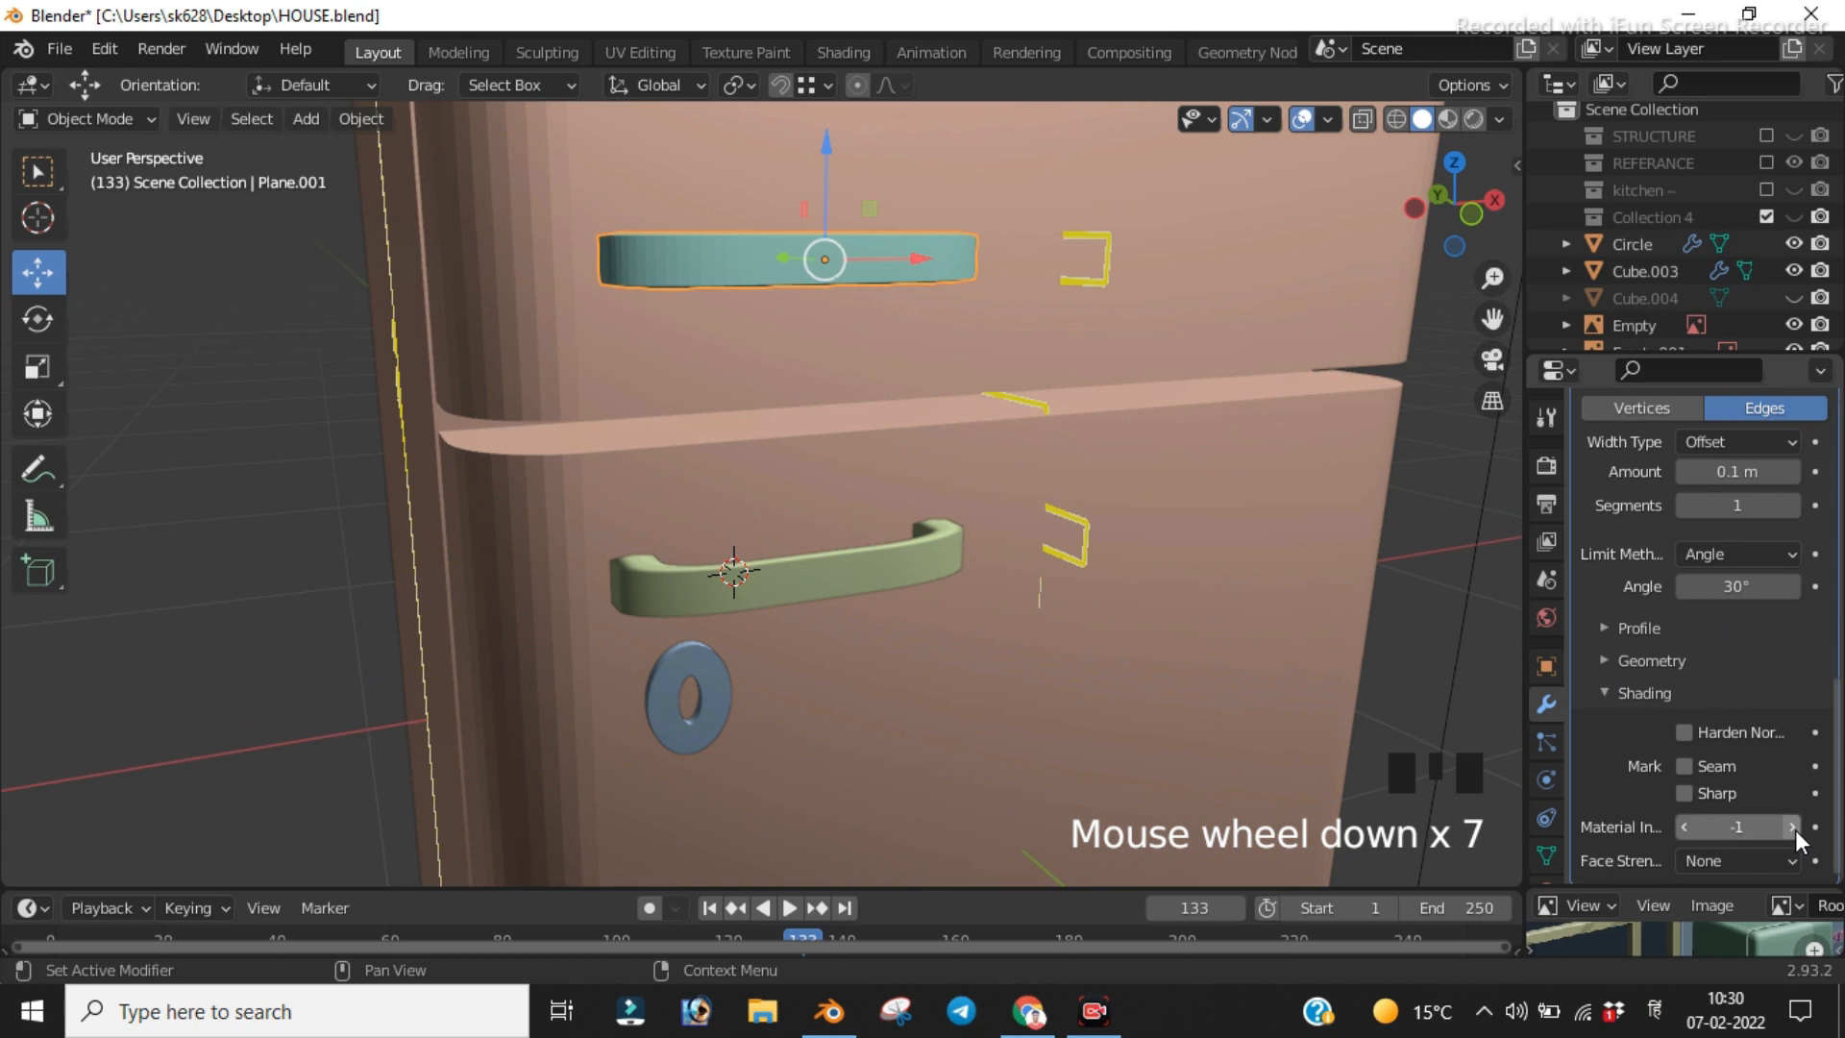
pyautogui.scroll(-4, 1742, 816)
pyautogui.click(1689, 734)
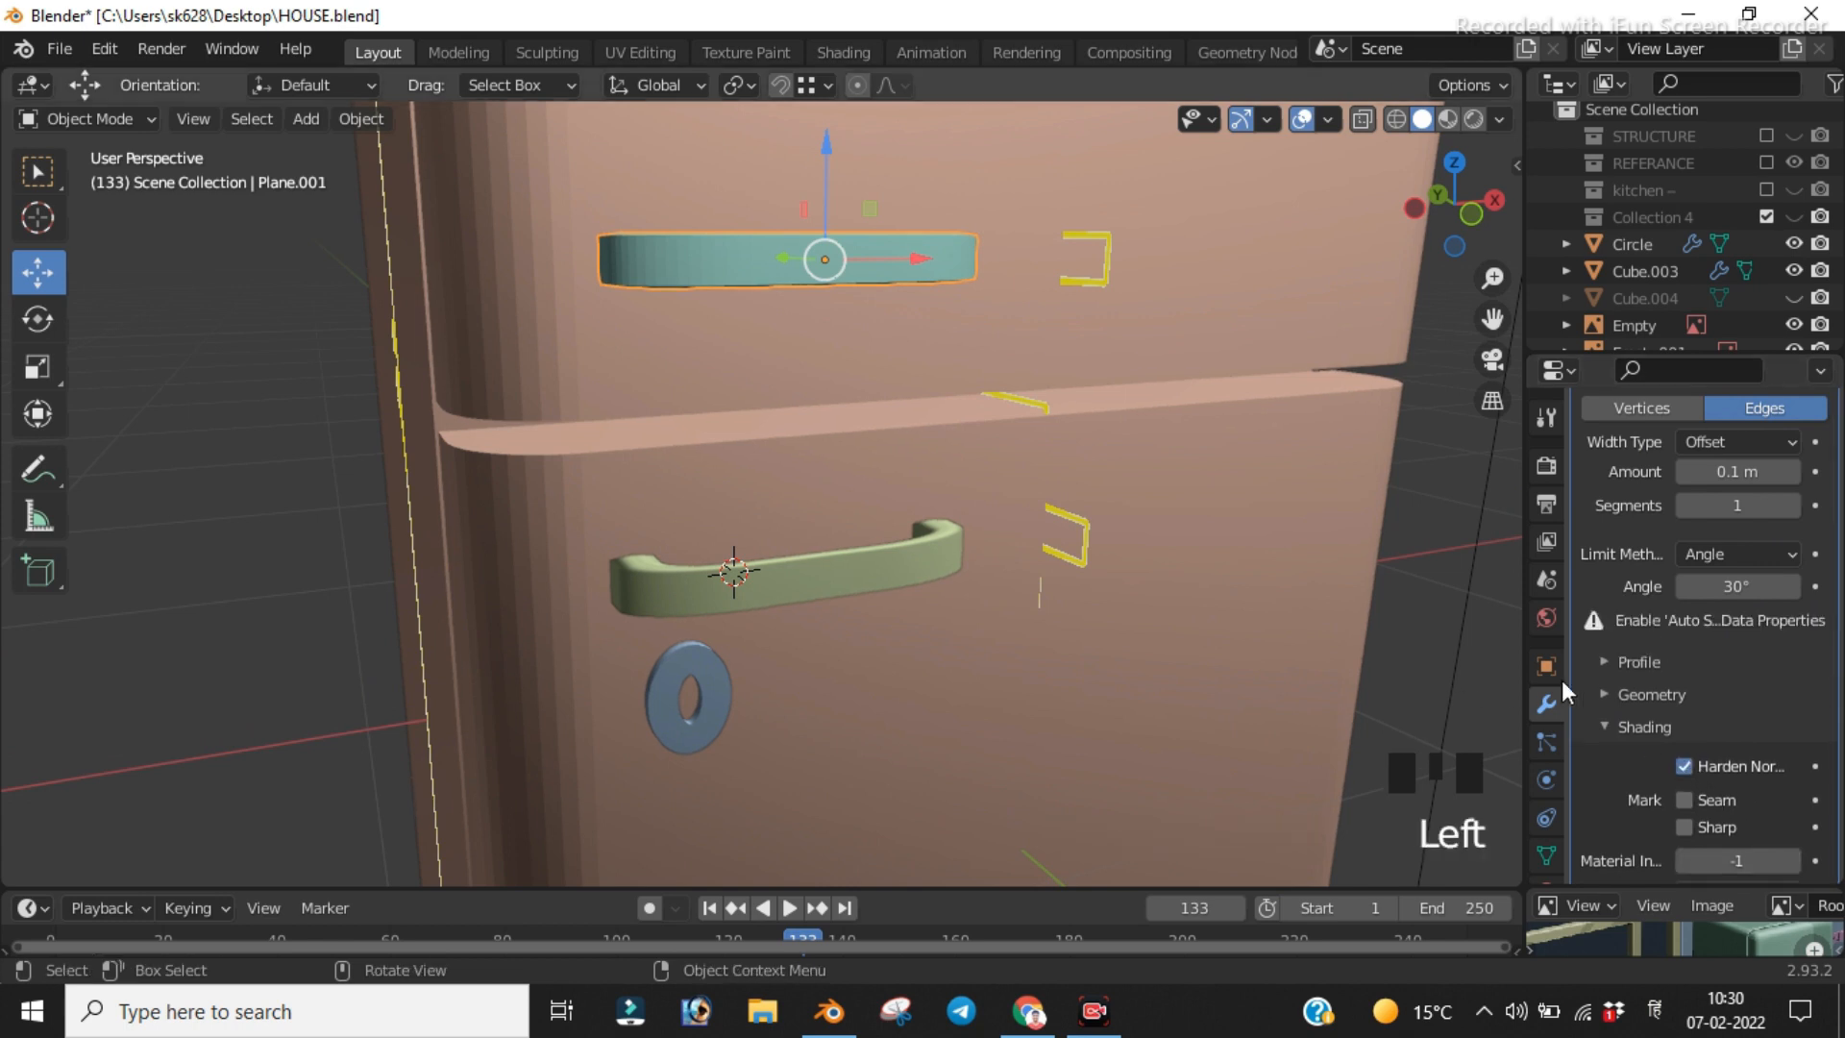
# Step: Enable Auto Smooth at 30° on the upper door handle and shade it smooth
pyautogui.click(1551, 851)
pyautogui.click(1680, 731)
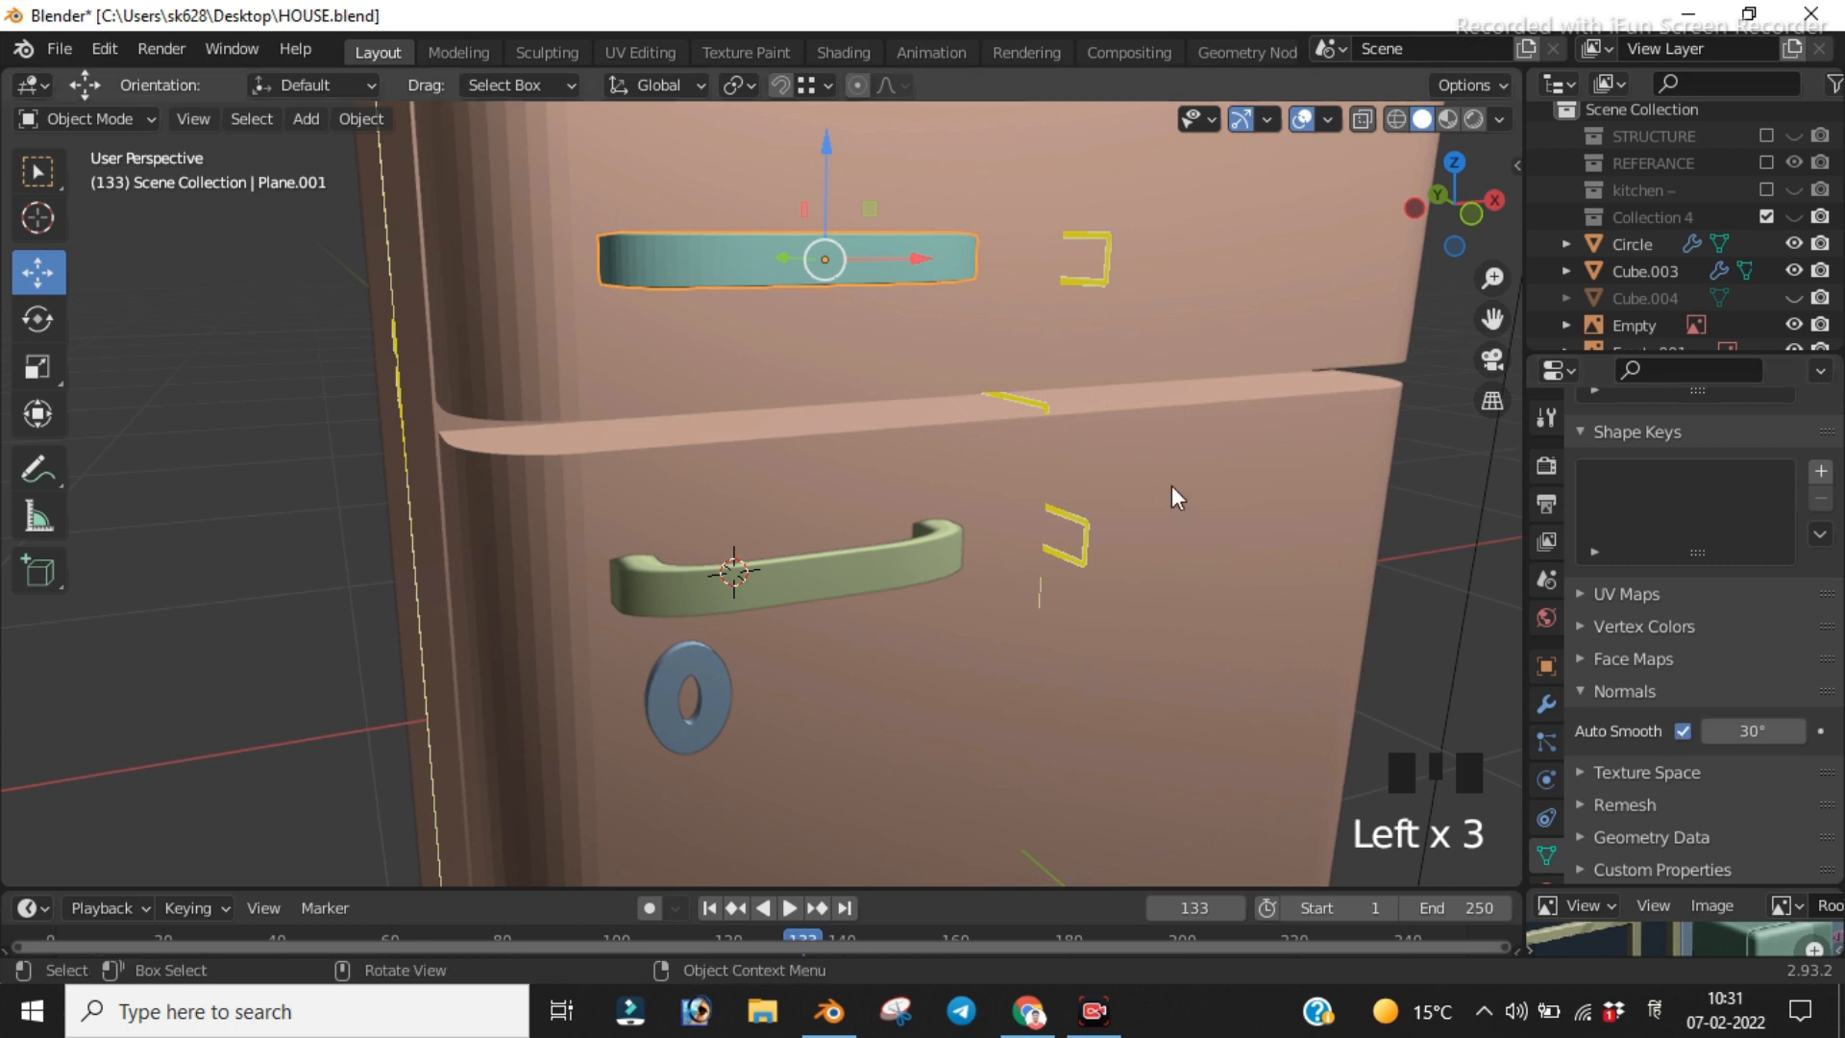
pyautogui.scroll(-2, 1117, 446)
pyautogui.rightClick(730, 332)
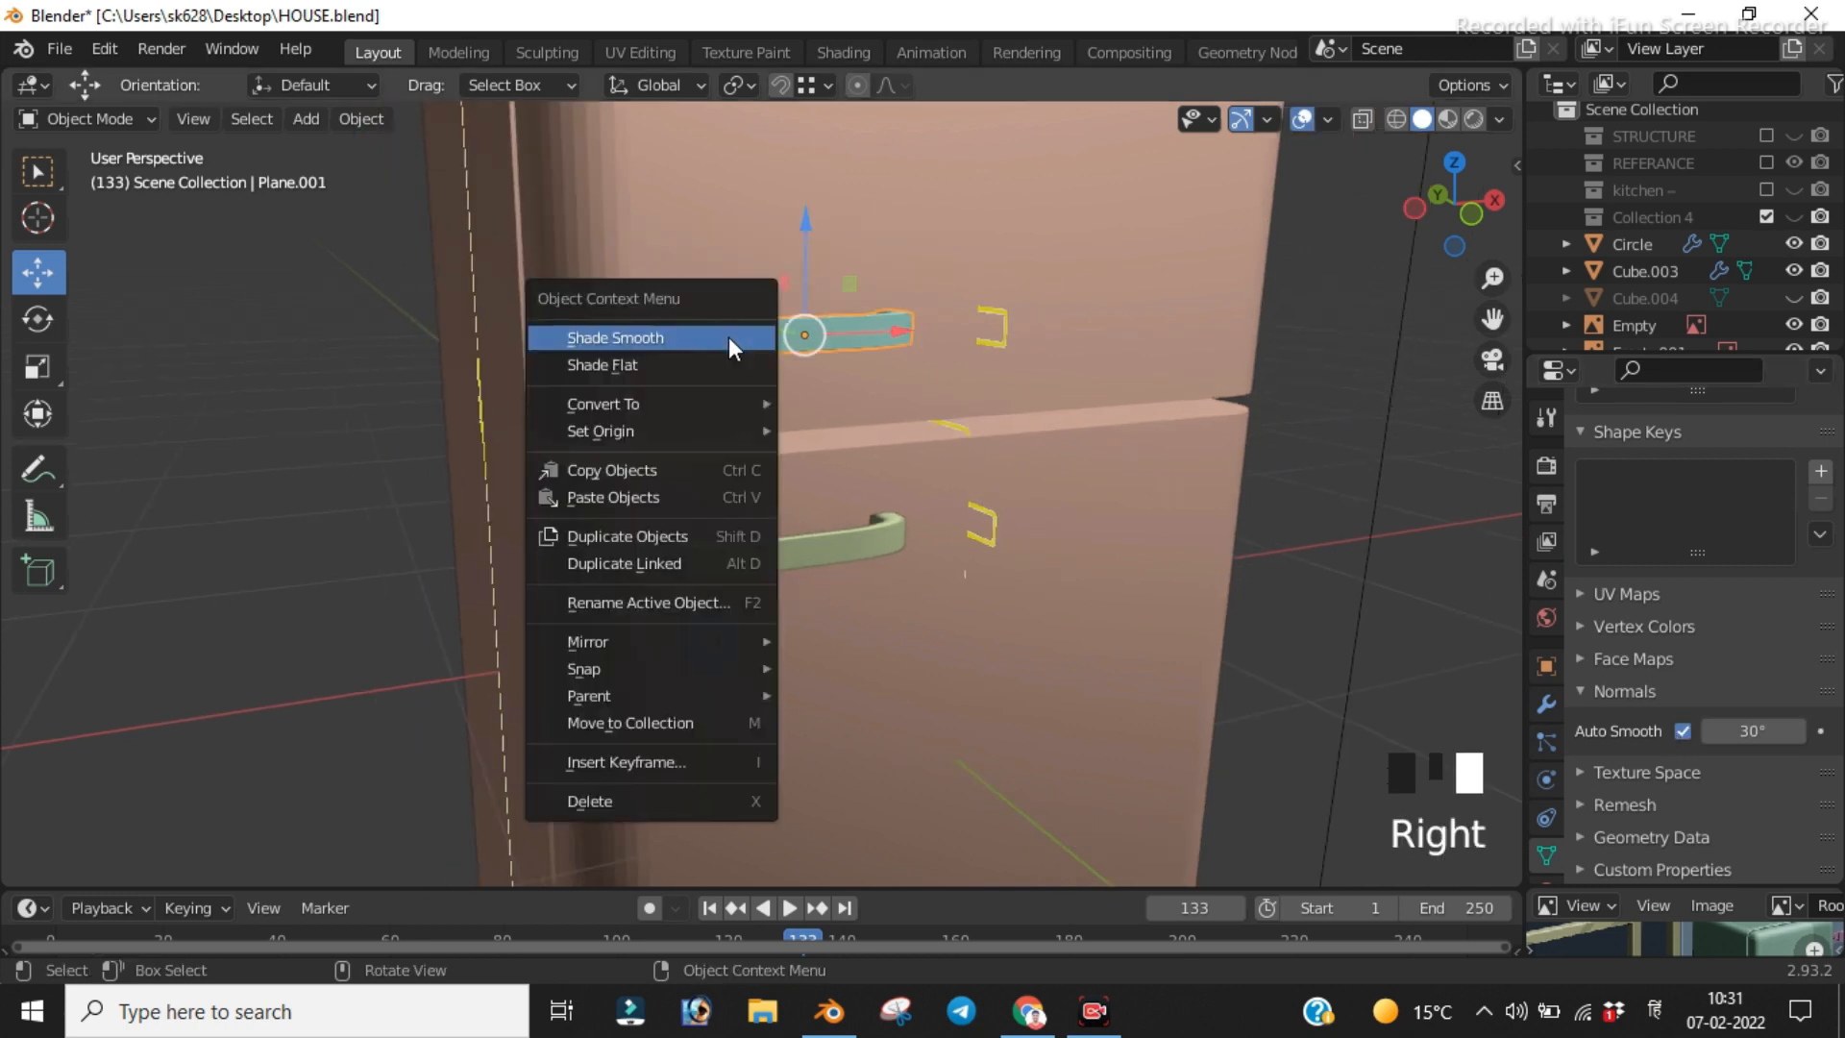
# Step: Join both door handles and the oval lock ring into a single object, keeping the ring as the active object
pyautogui.scroll(-2, 952, 305)
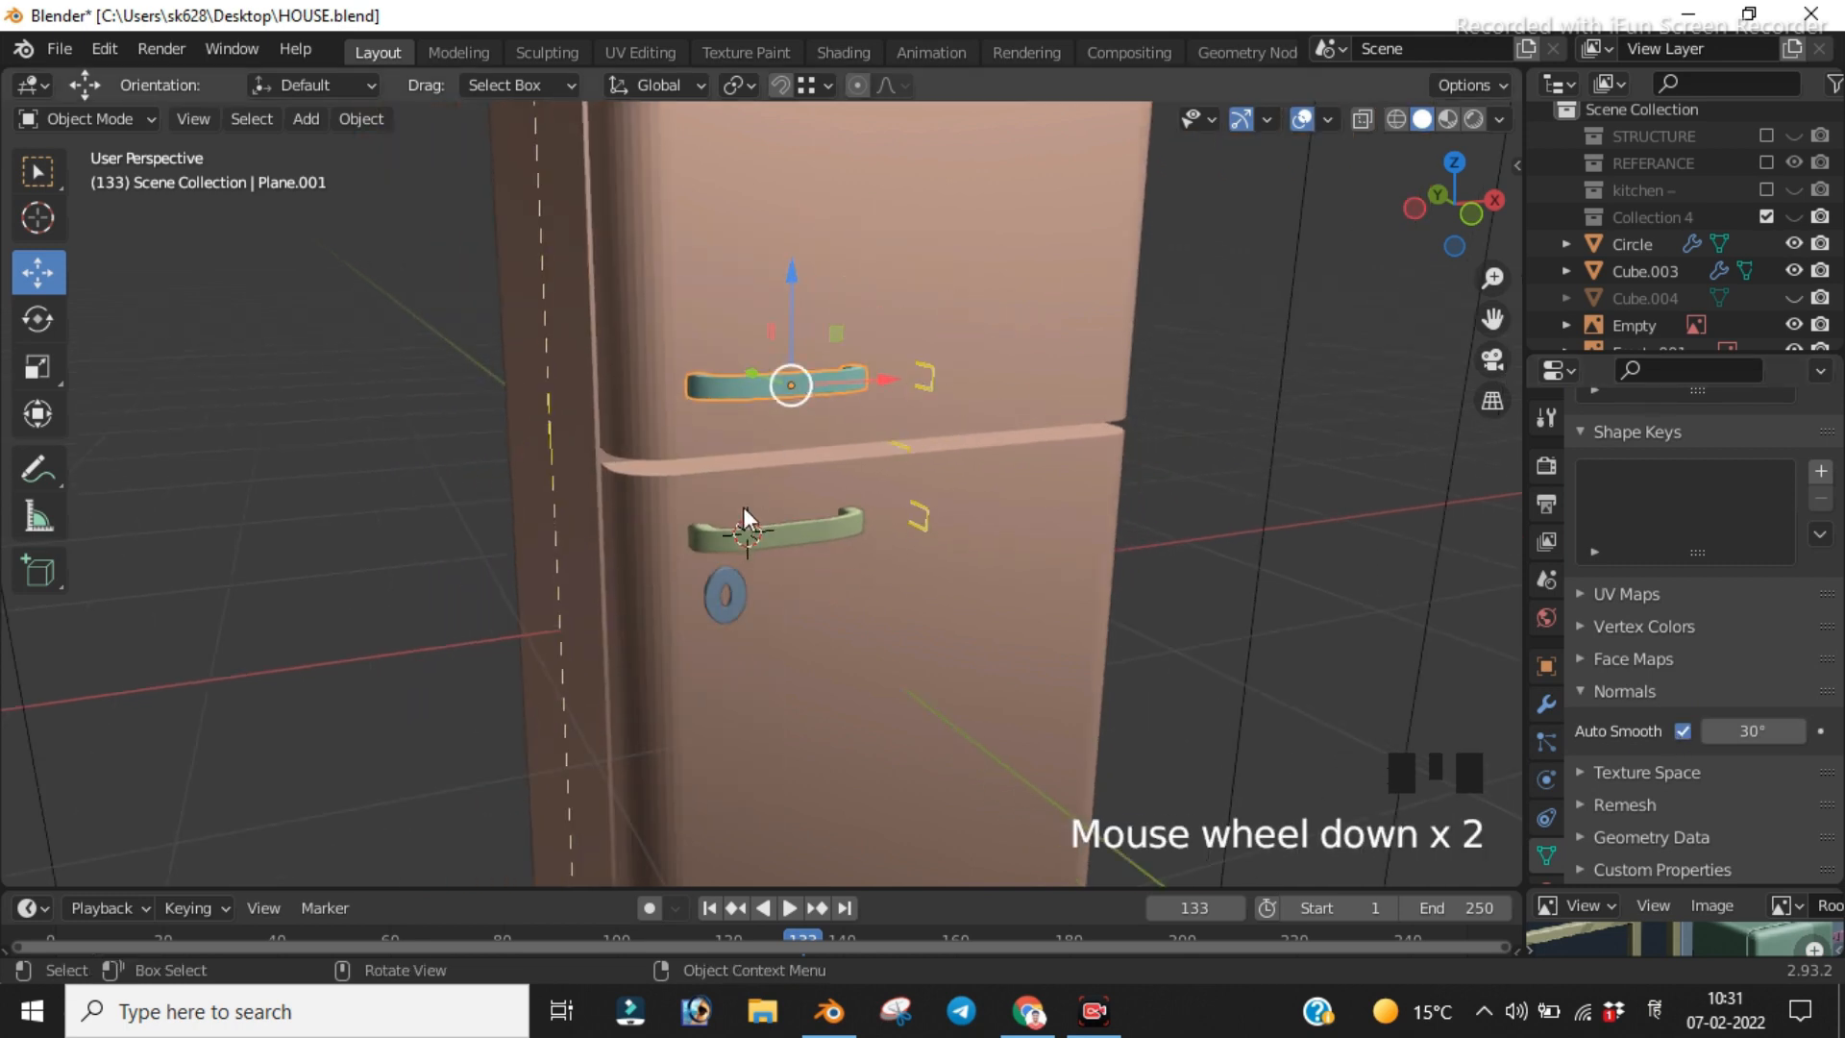
pyautogui.keyDown('shift'); pyautogui.click(779, 535); pyautogui.keyUp('shift')
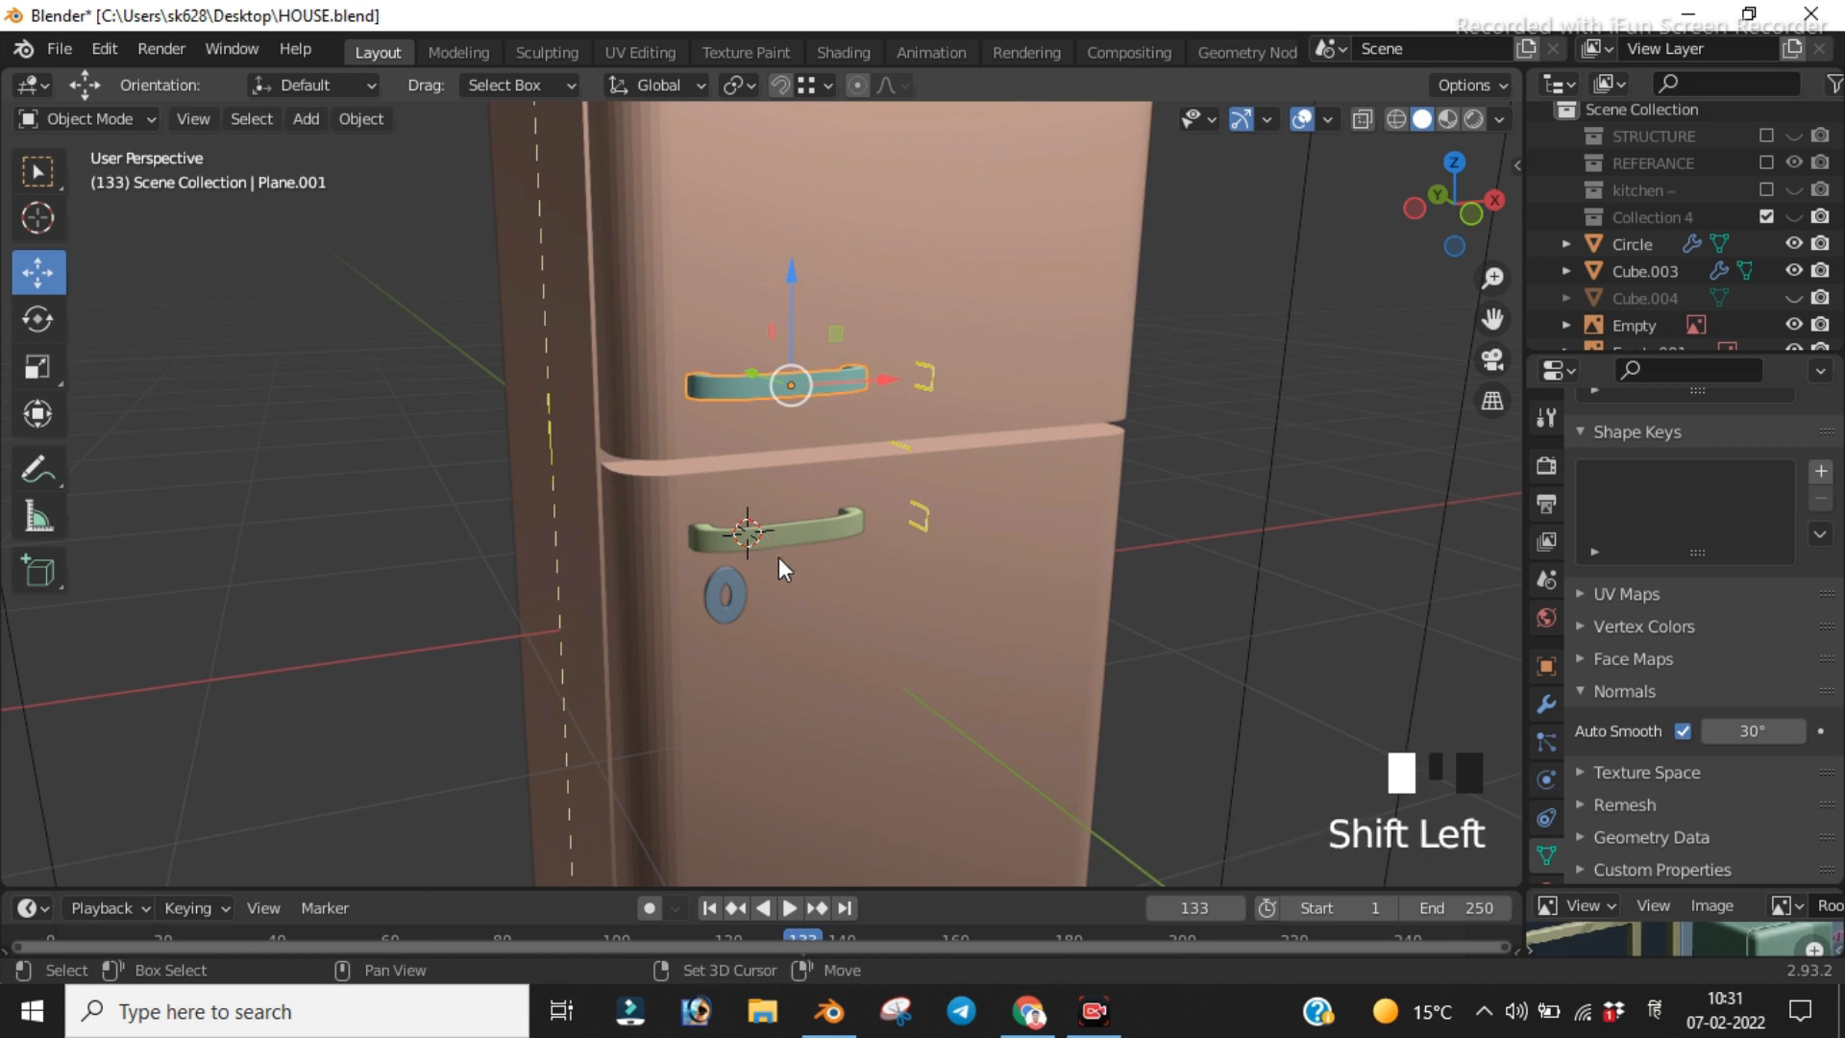
pyautogui.keyDown('shift'); pyautogui.click(742, 592); pyautogui.keyUp('shift')
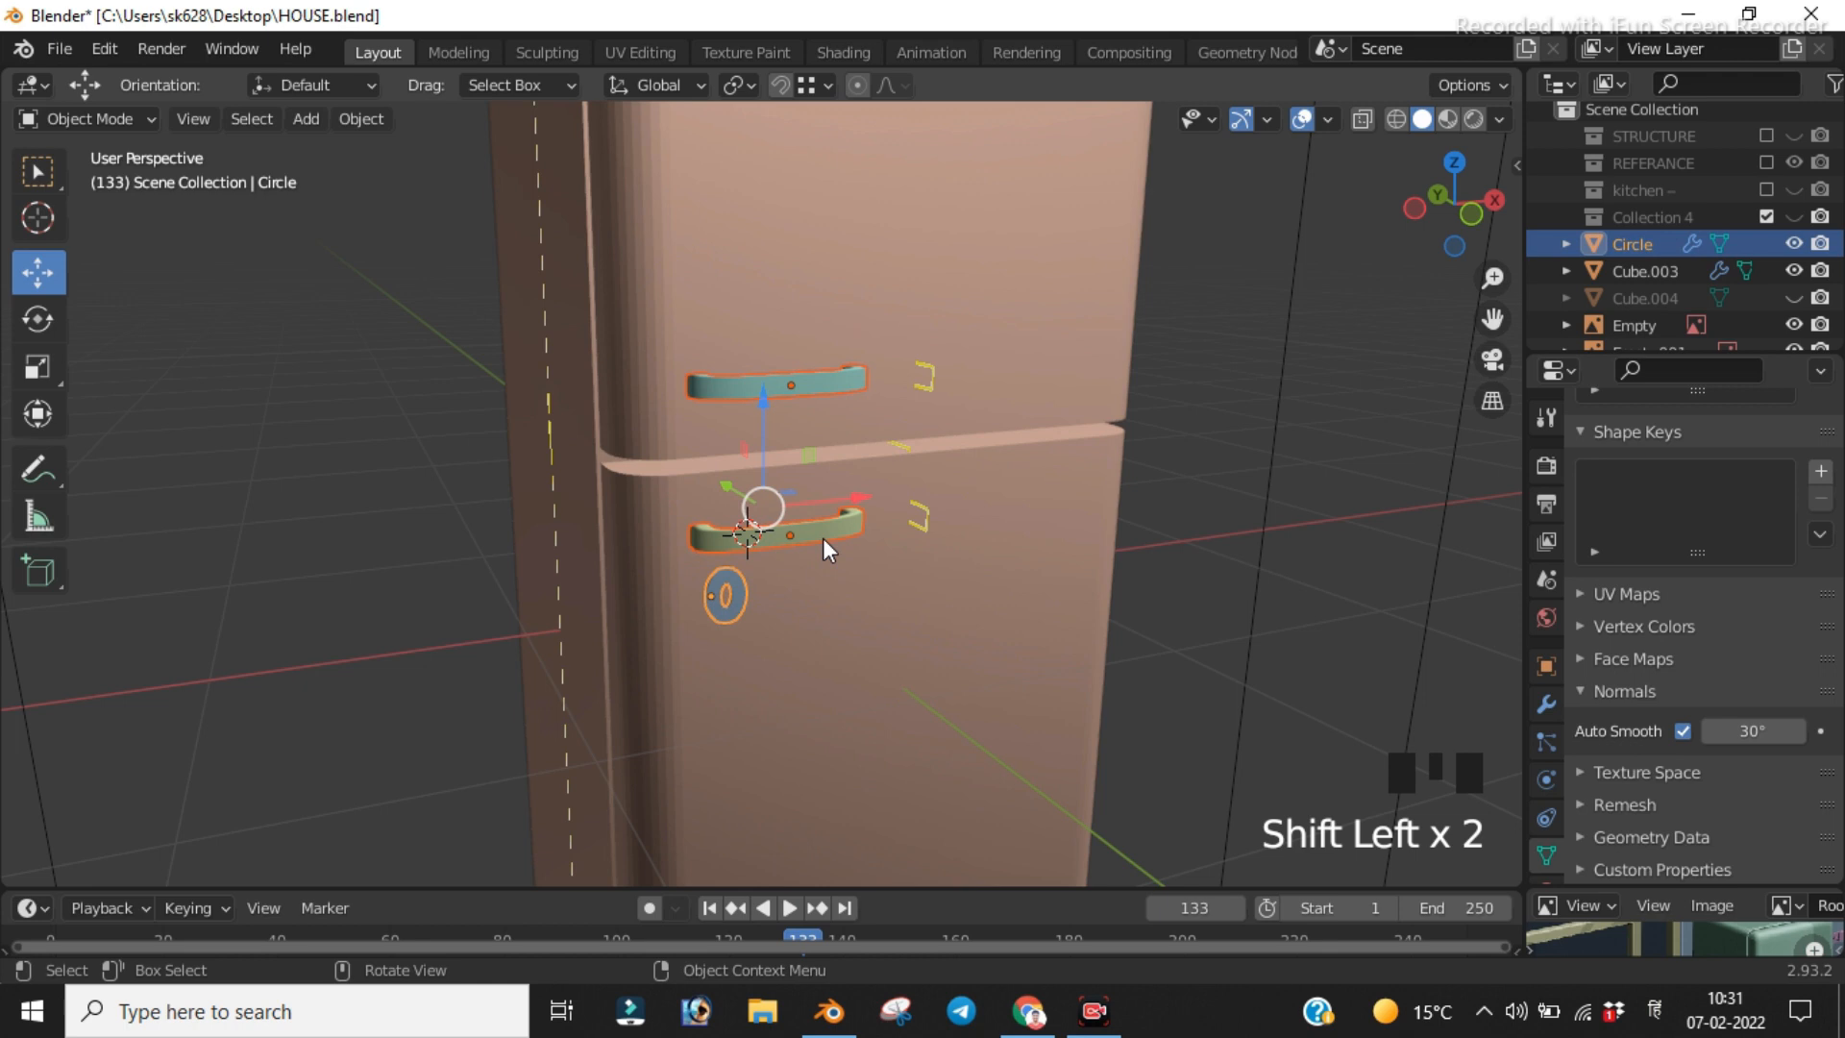
pyautogui.press('p')
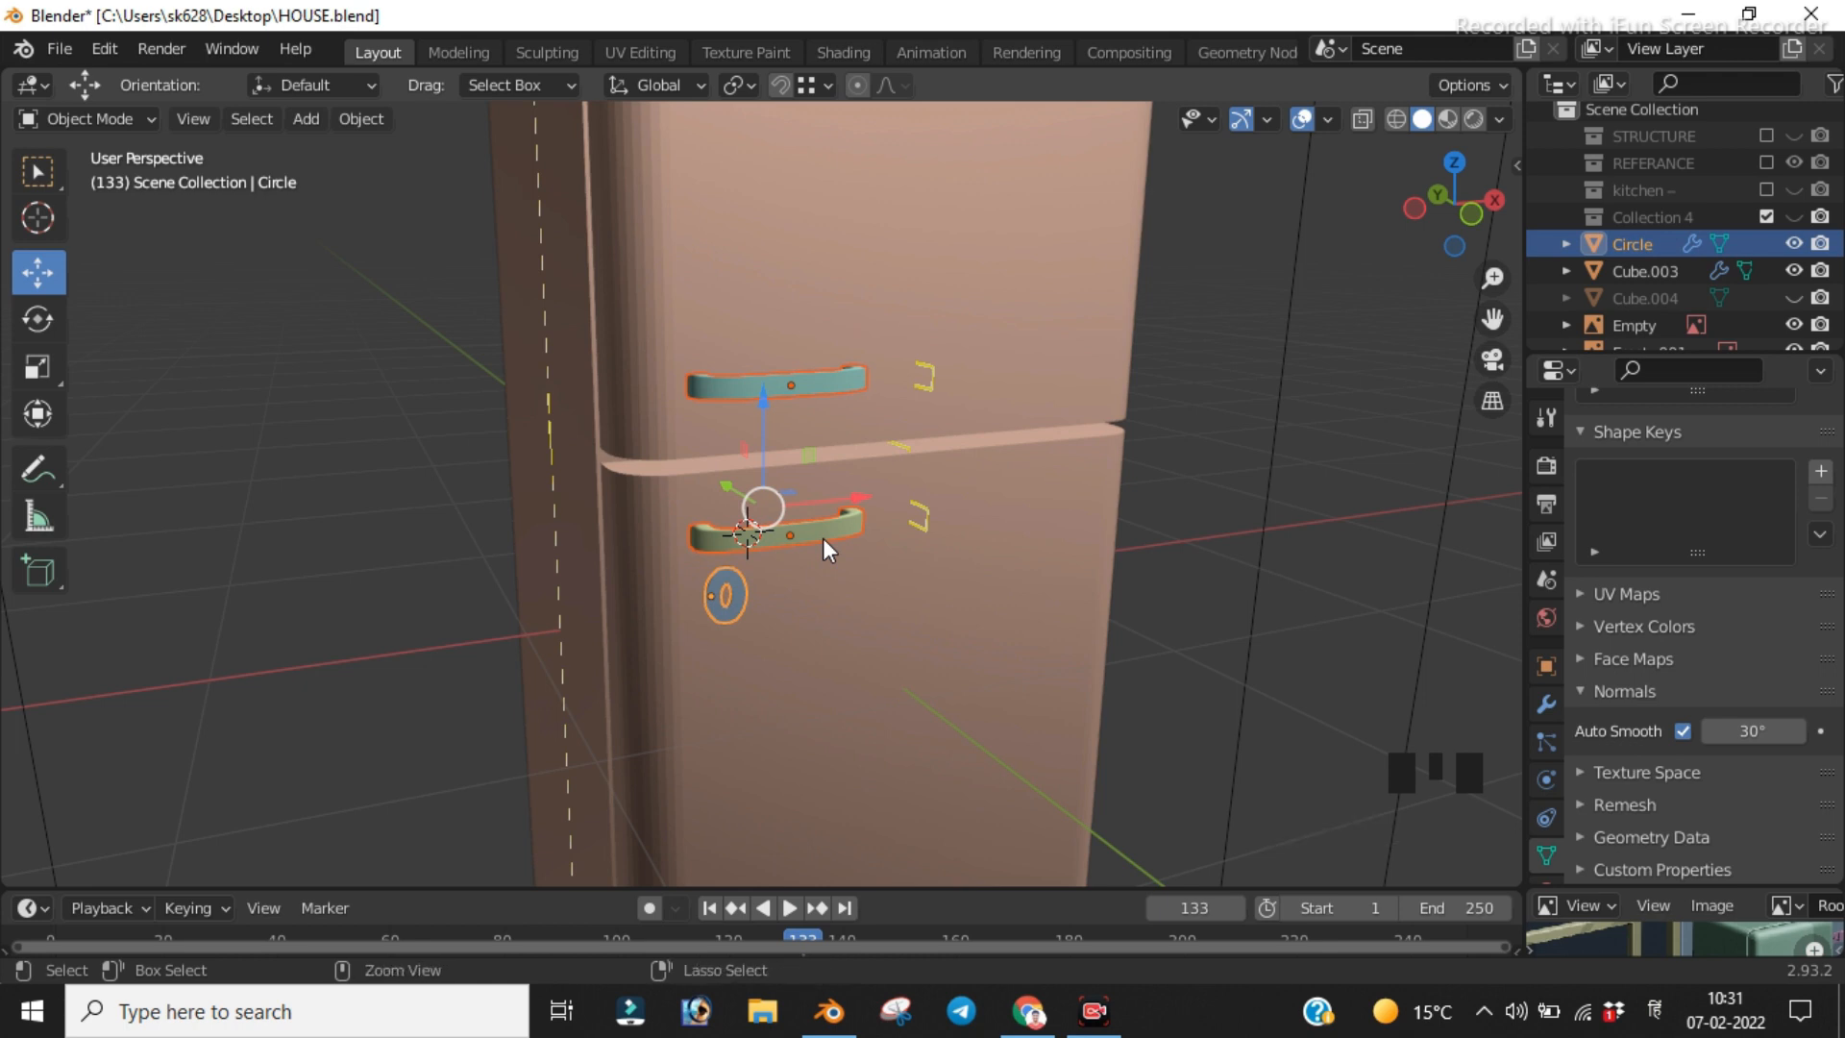
pyautogui.hotkey('ctrl', 'j')
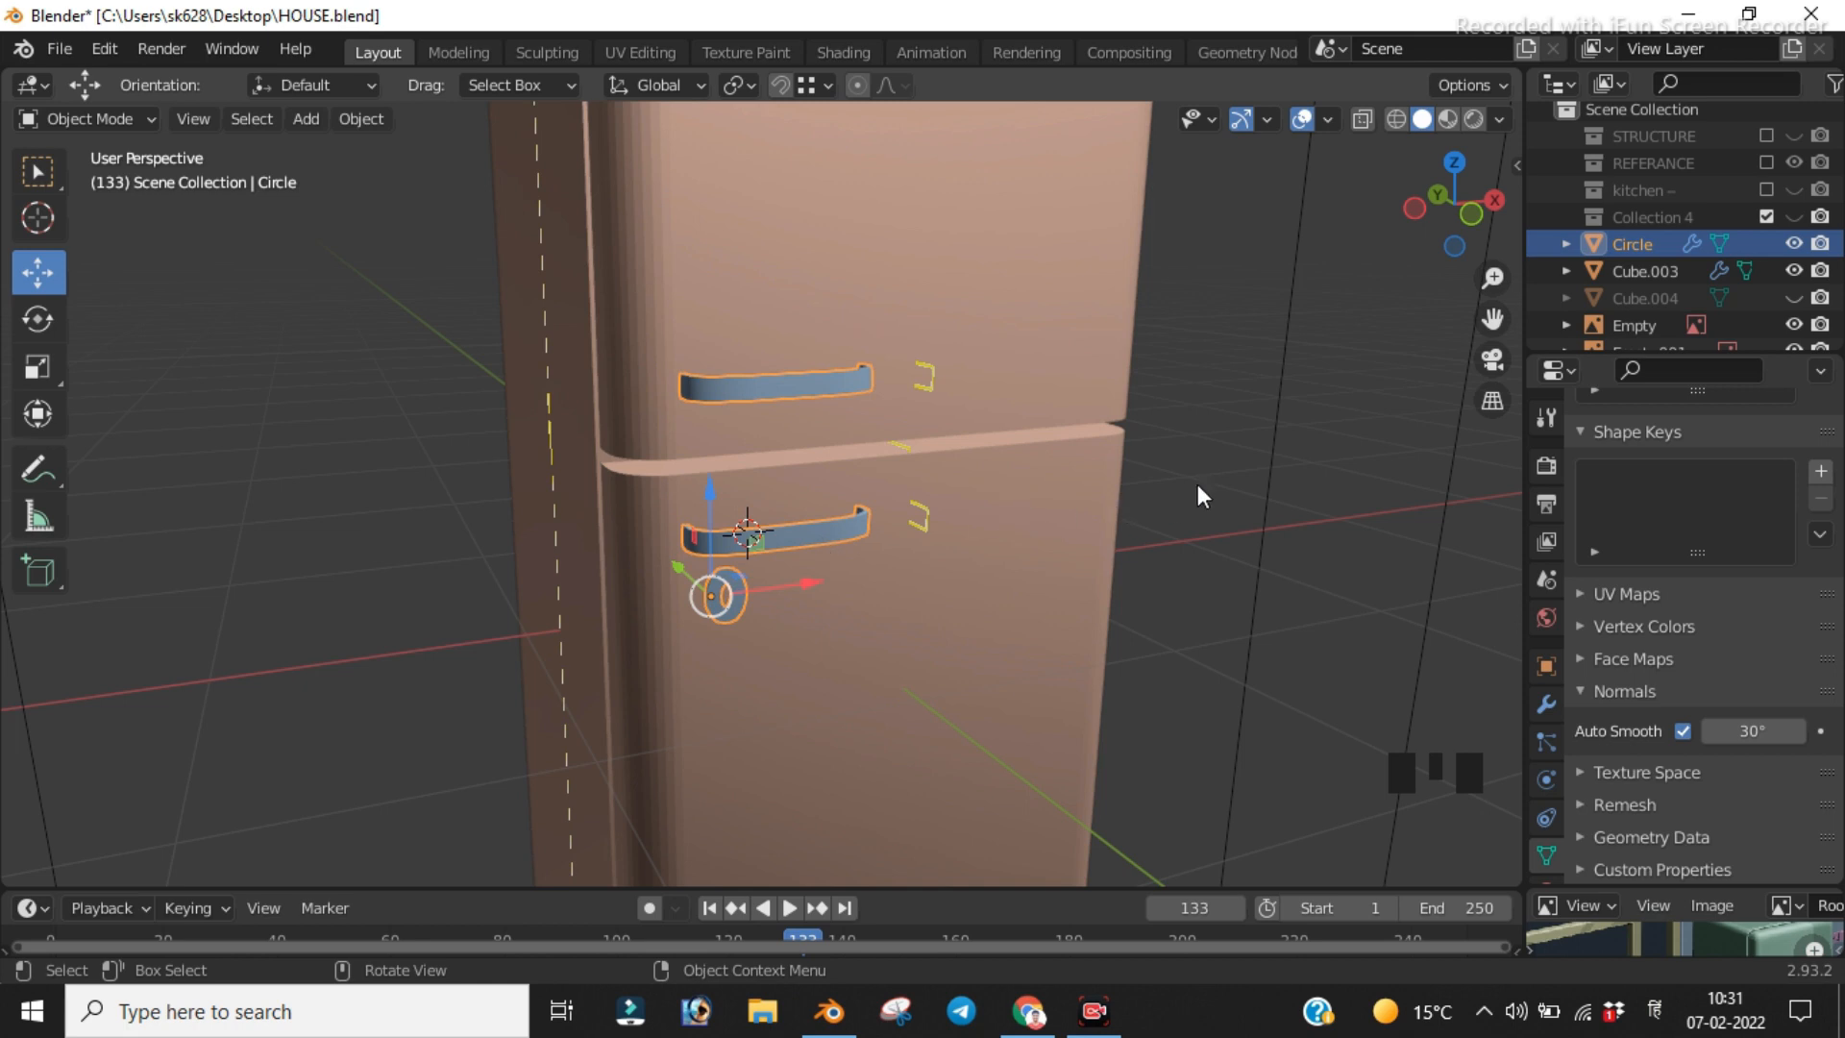
# Step: Rename the joined object to FRIDZE AND KEY LOCK, switching the keyboard input language to English (India) for it
pyautogui.press('F2')
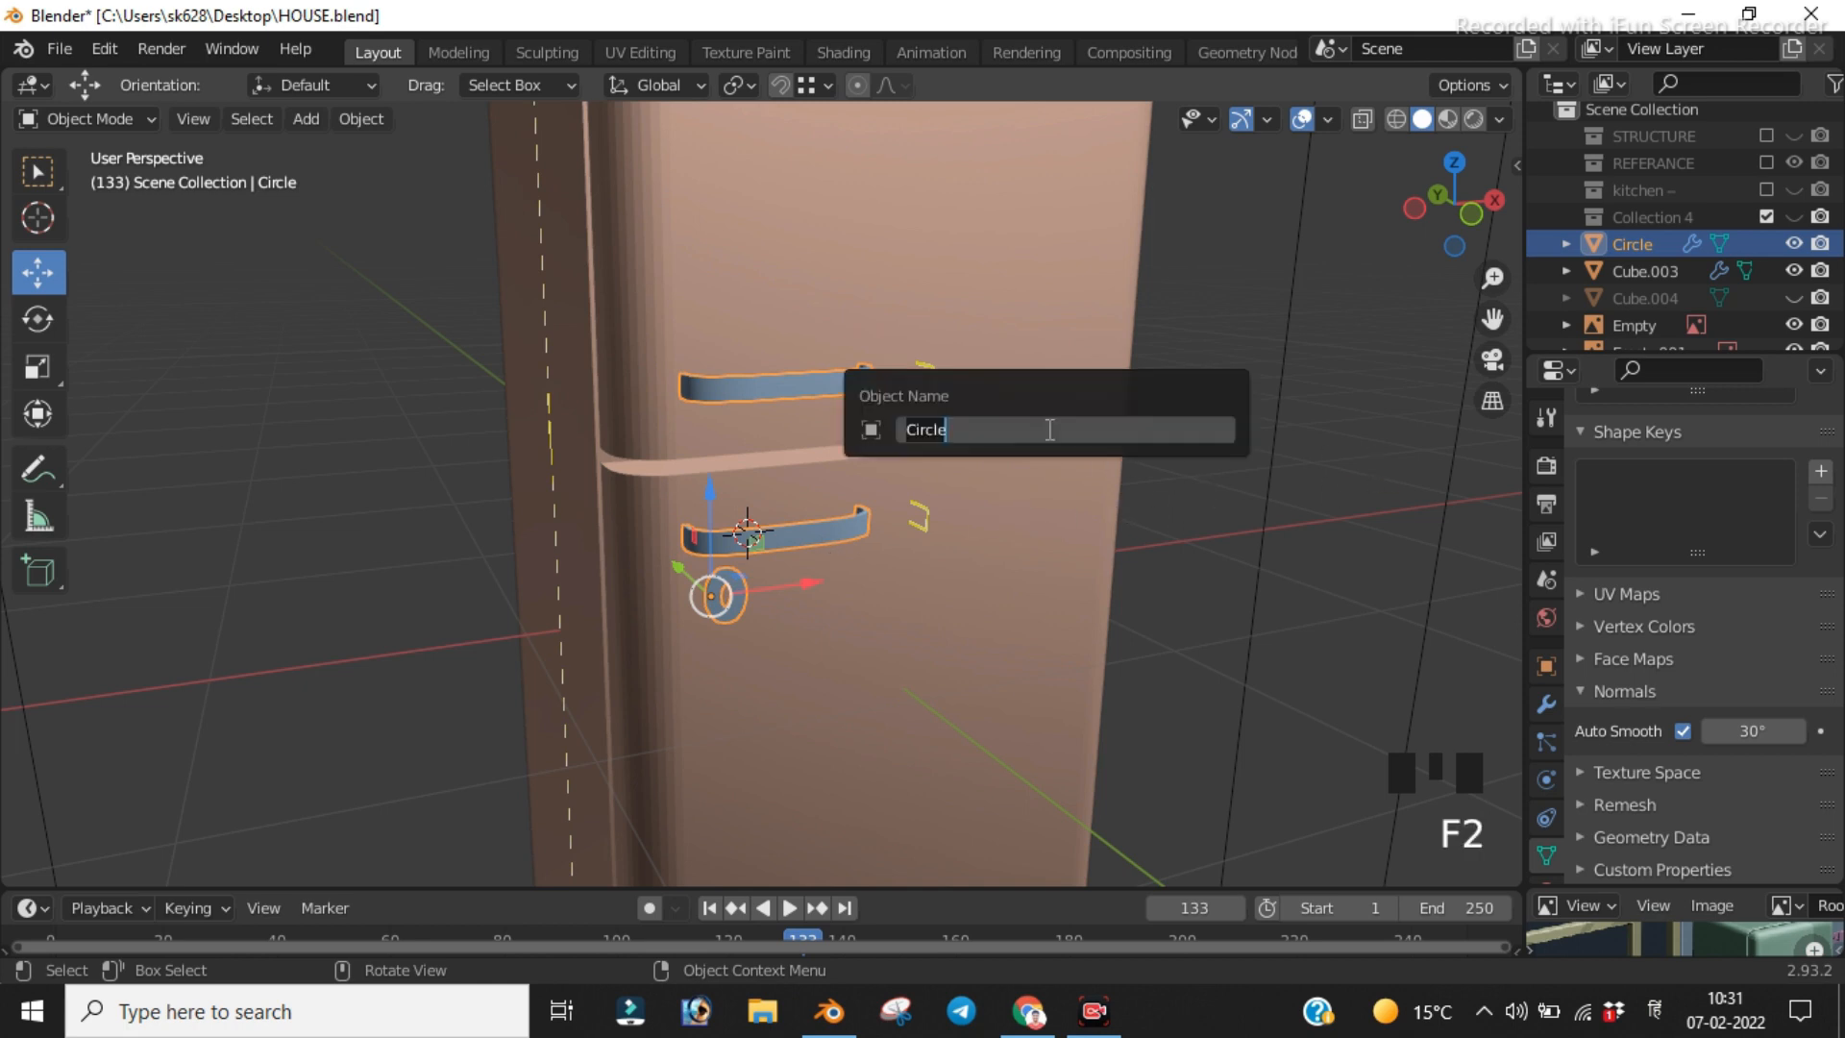
pyautogui.press('BackSpace')
pyautogui.press('BackSpace')
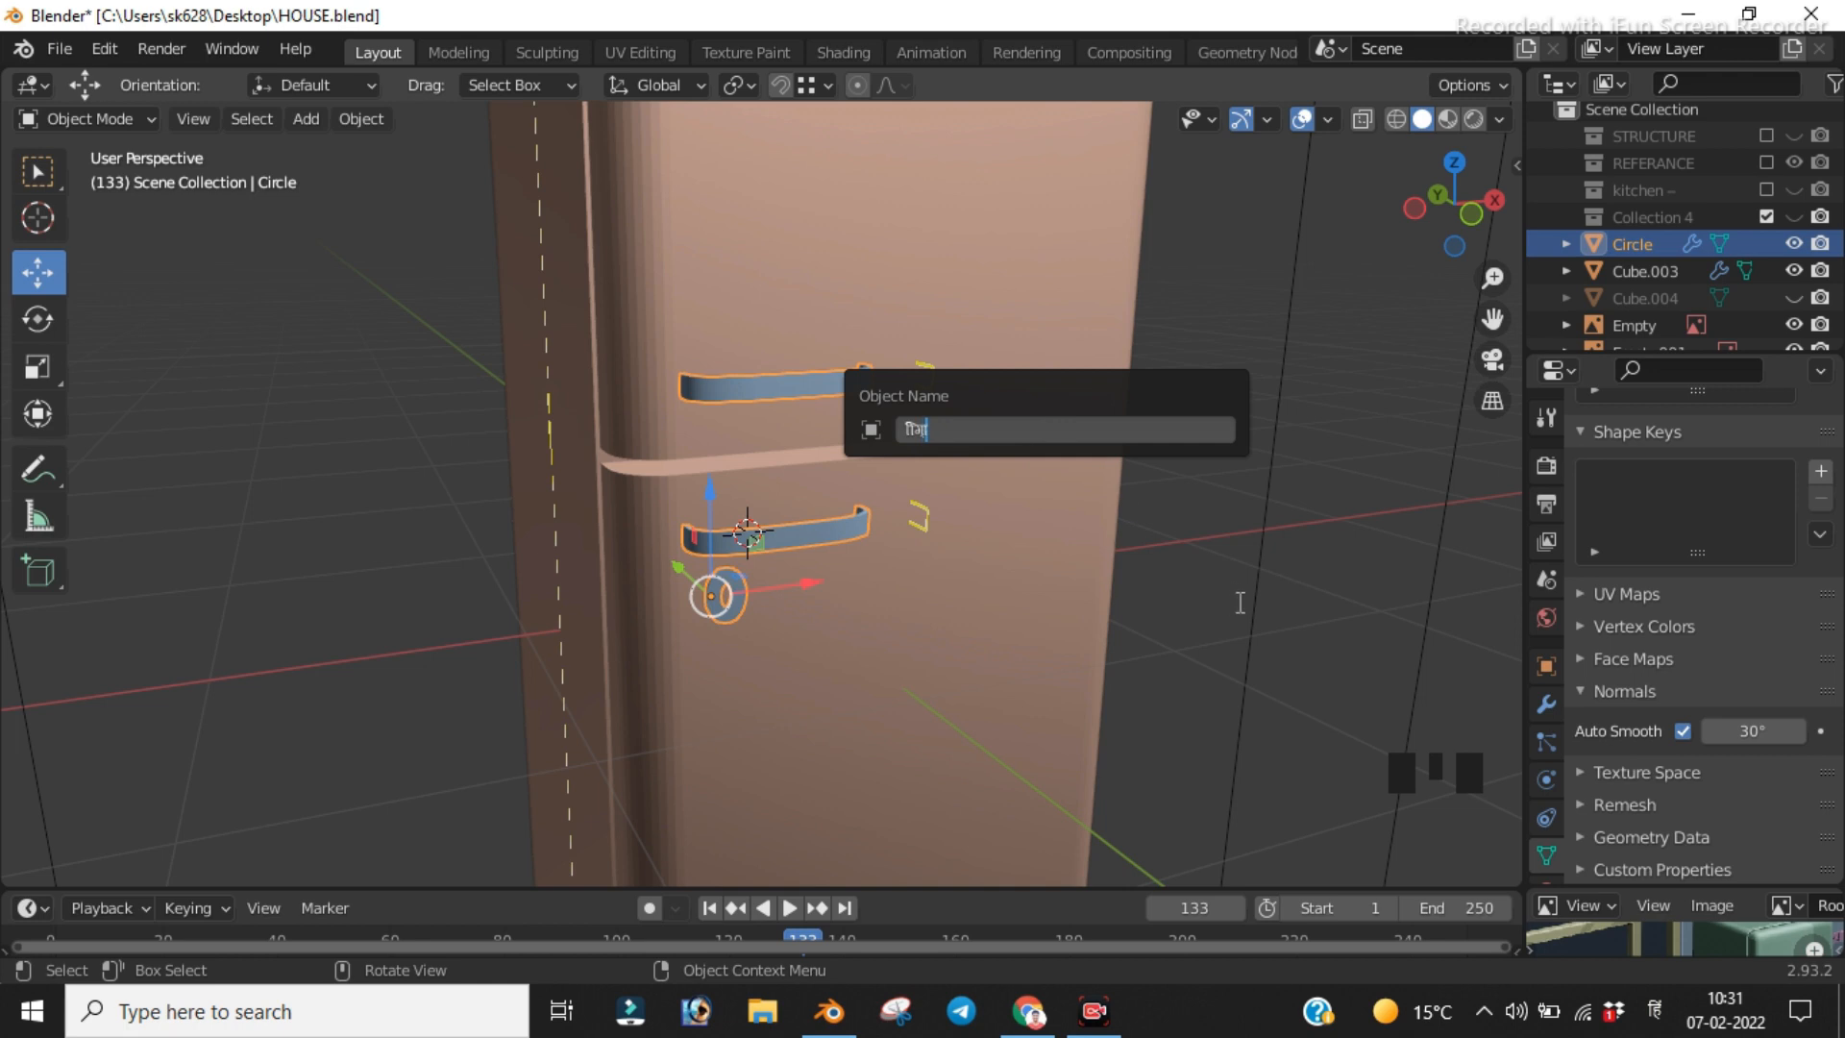
pyautogui.press('BackSpace')
pyautogui.press('BackSpace')
pyautogui.press('BackSpace')
pyautogui.click(1654, 1009)
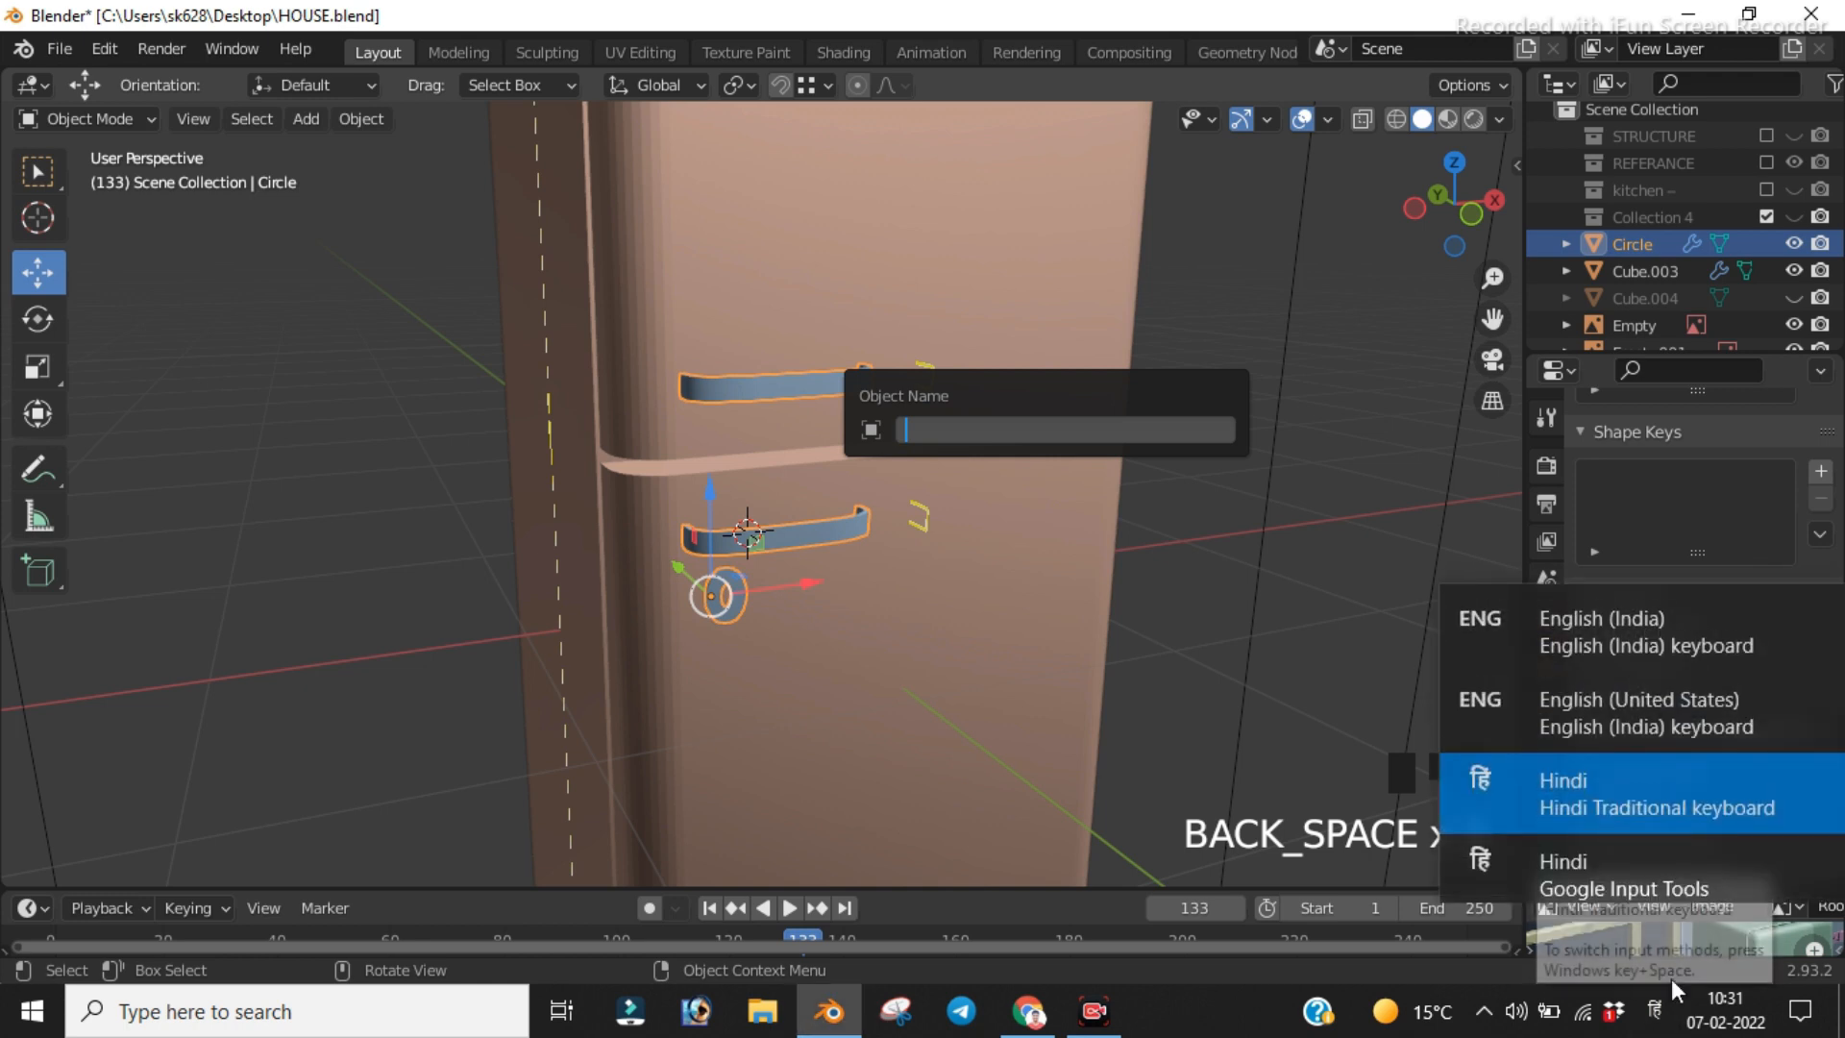
pyautogui.click(1656, 629)
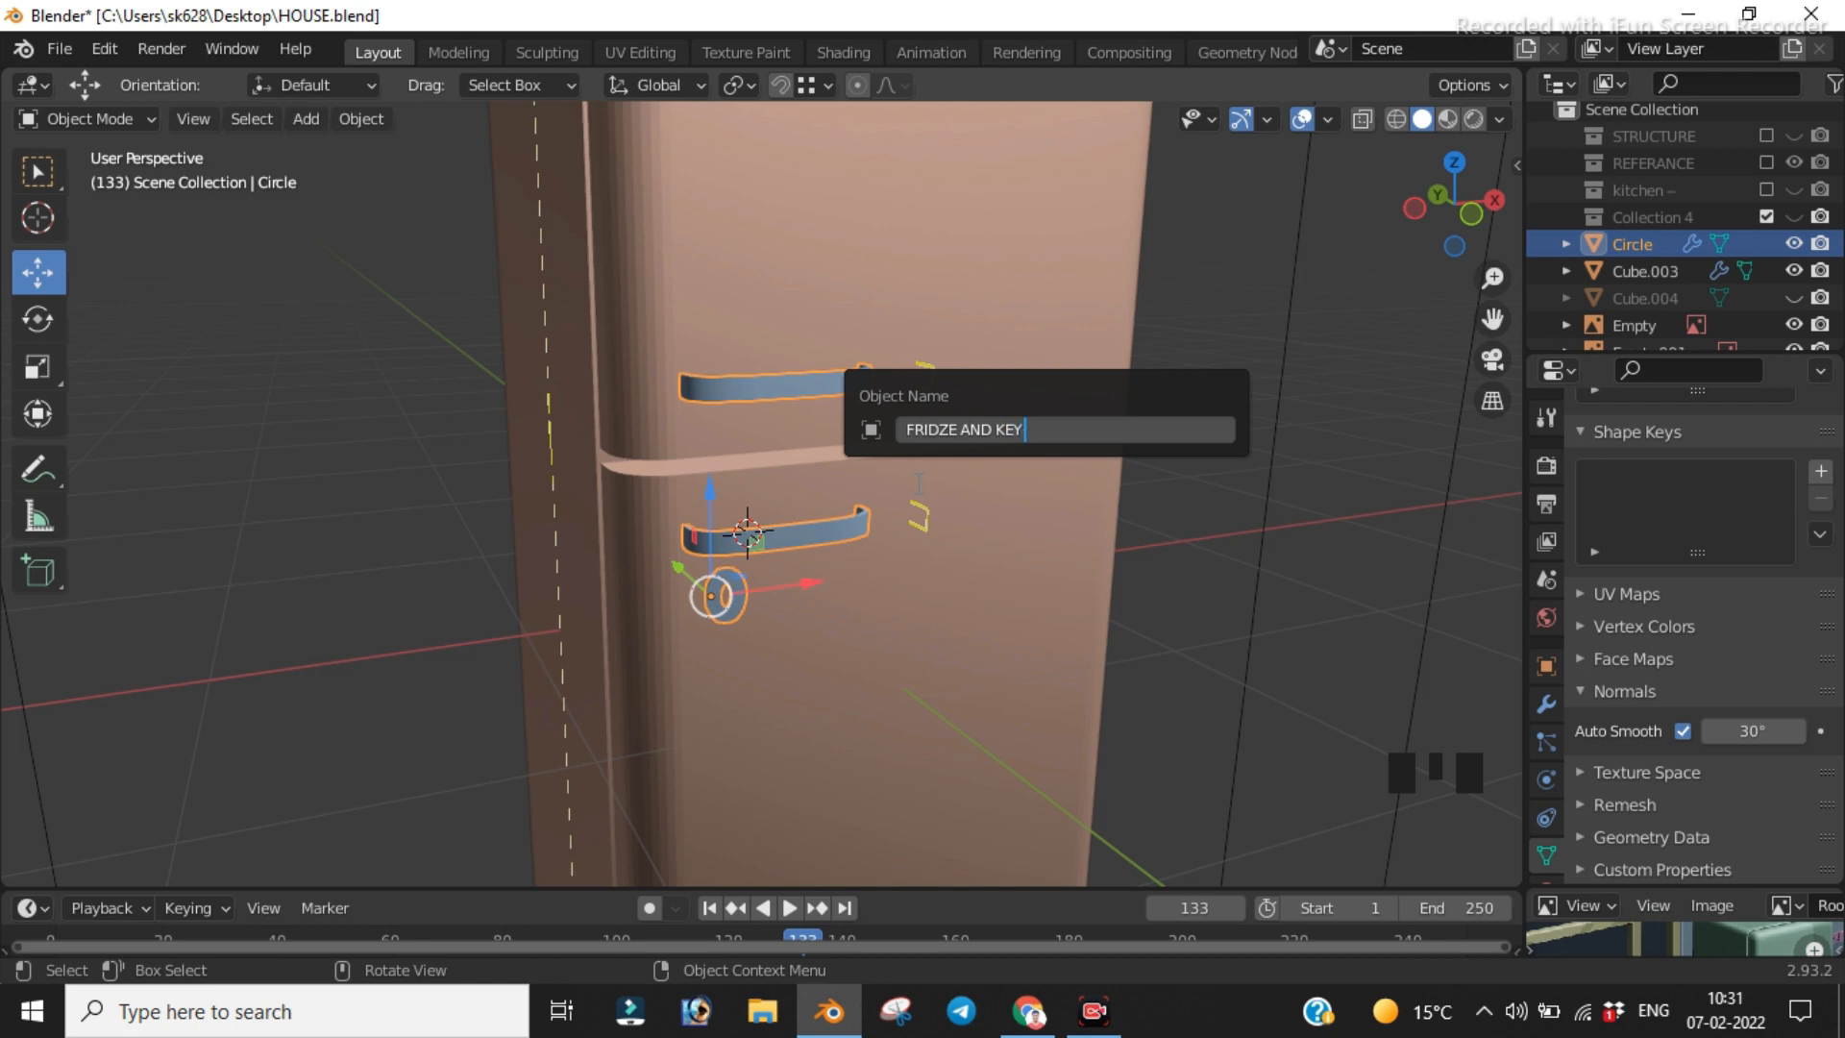
pyautogui.press('Return')
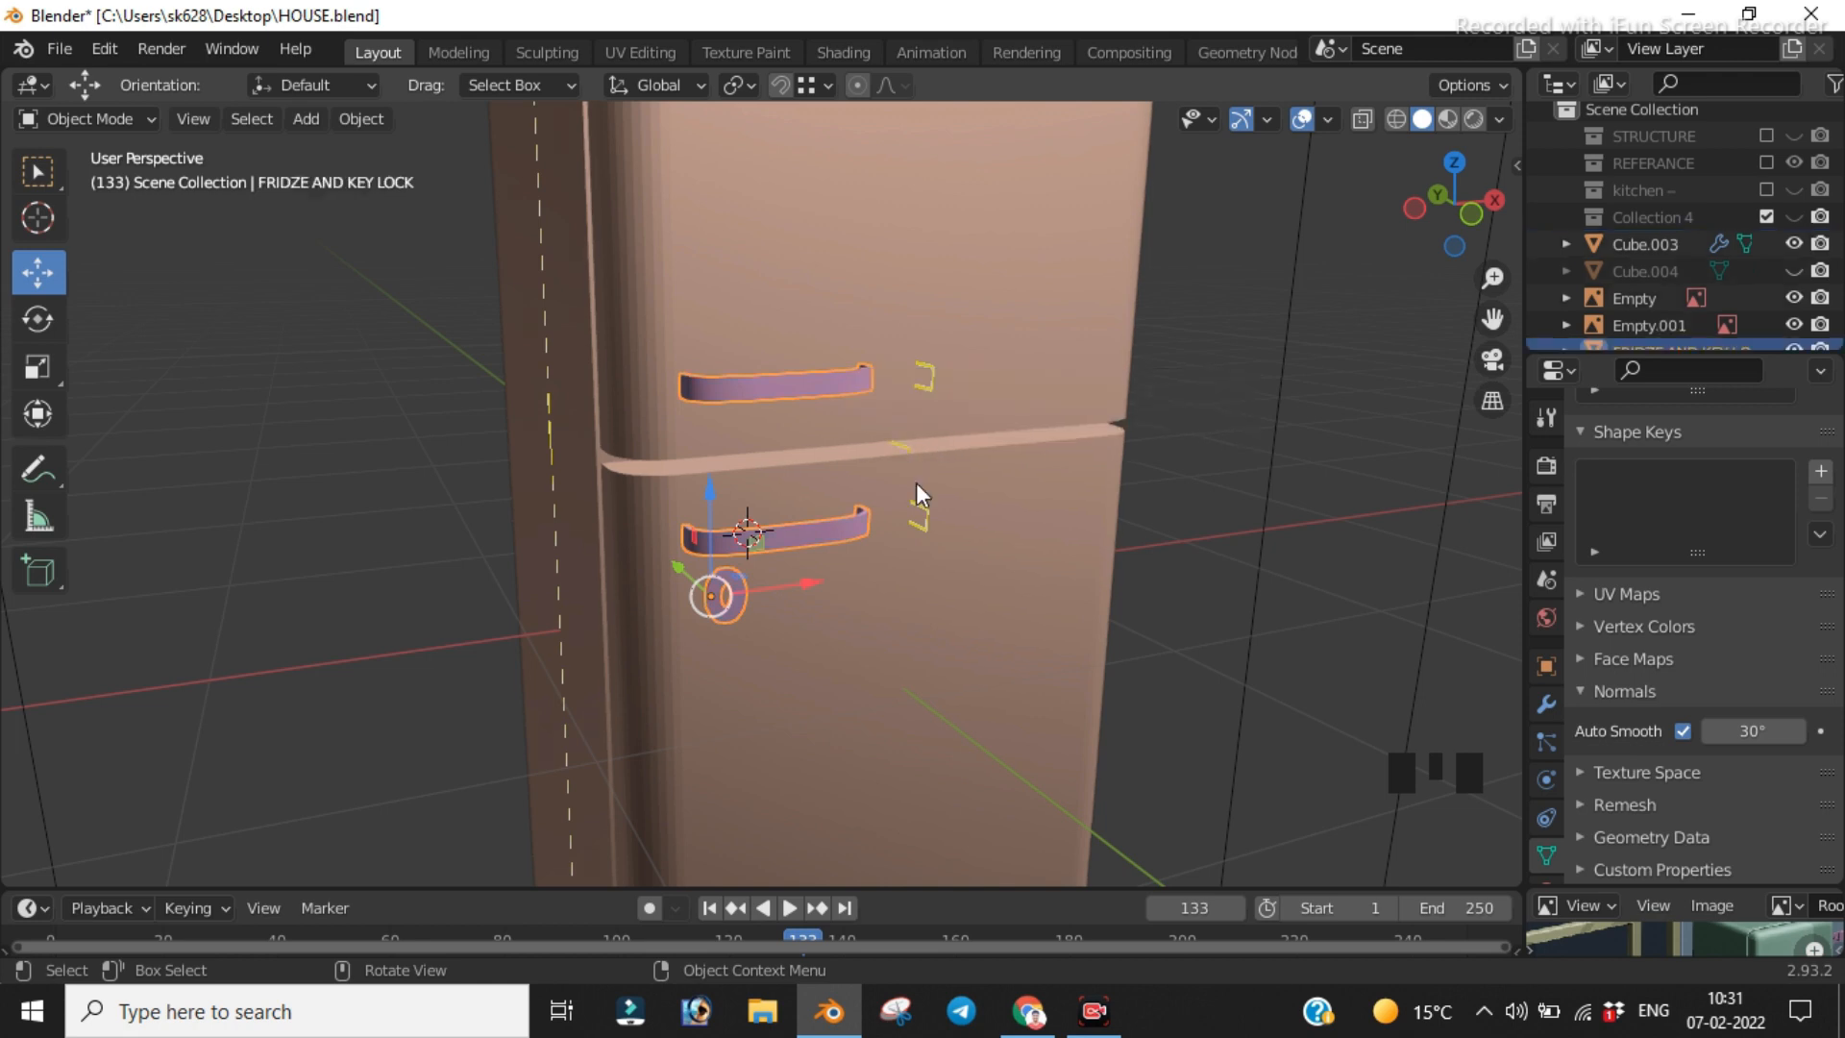
pyautogui.click(1201, 389)
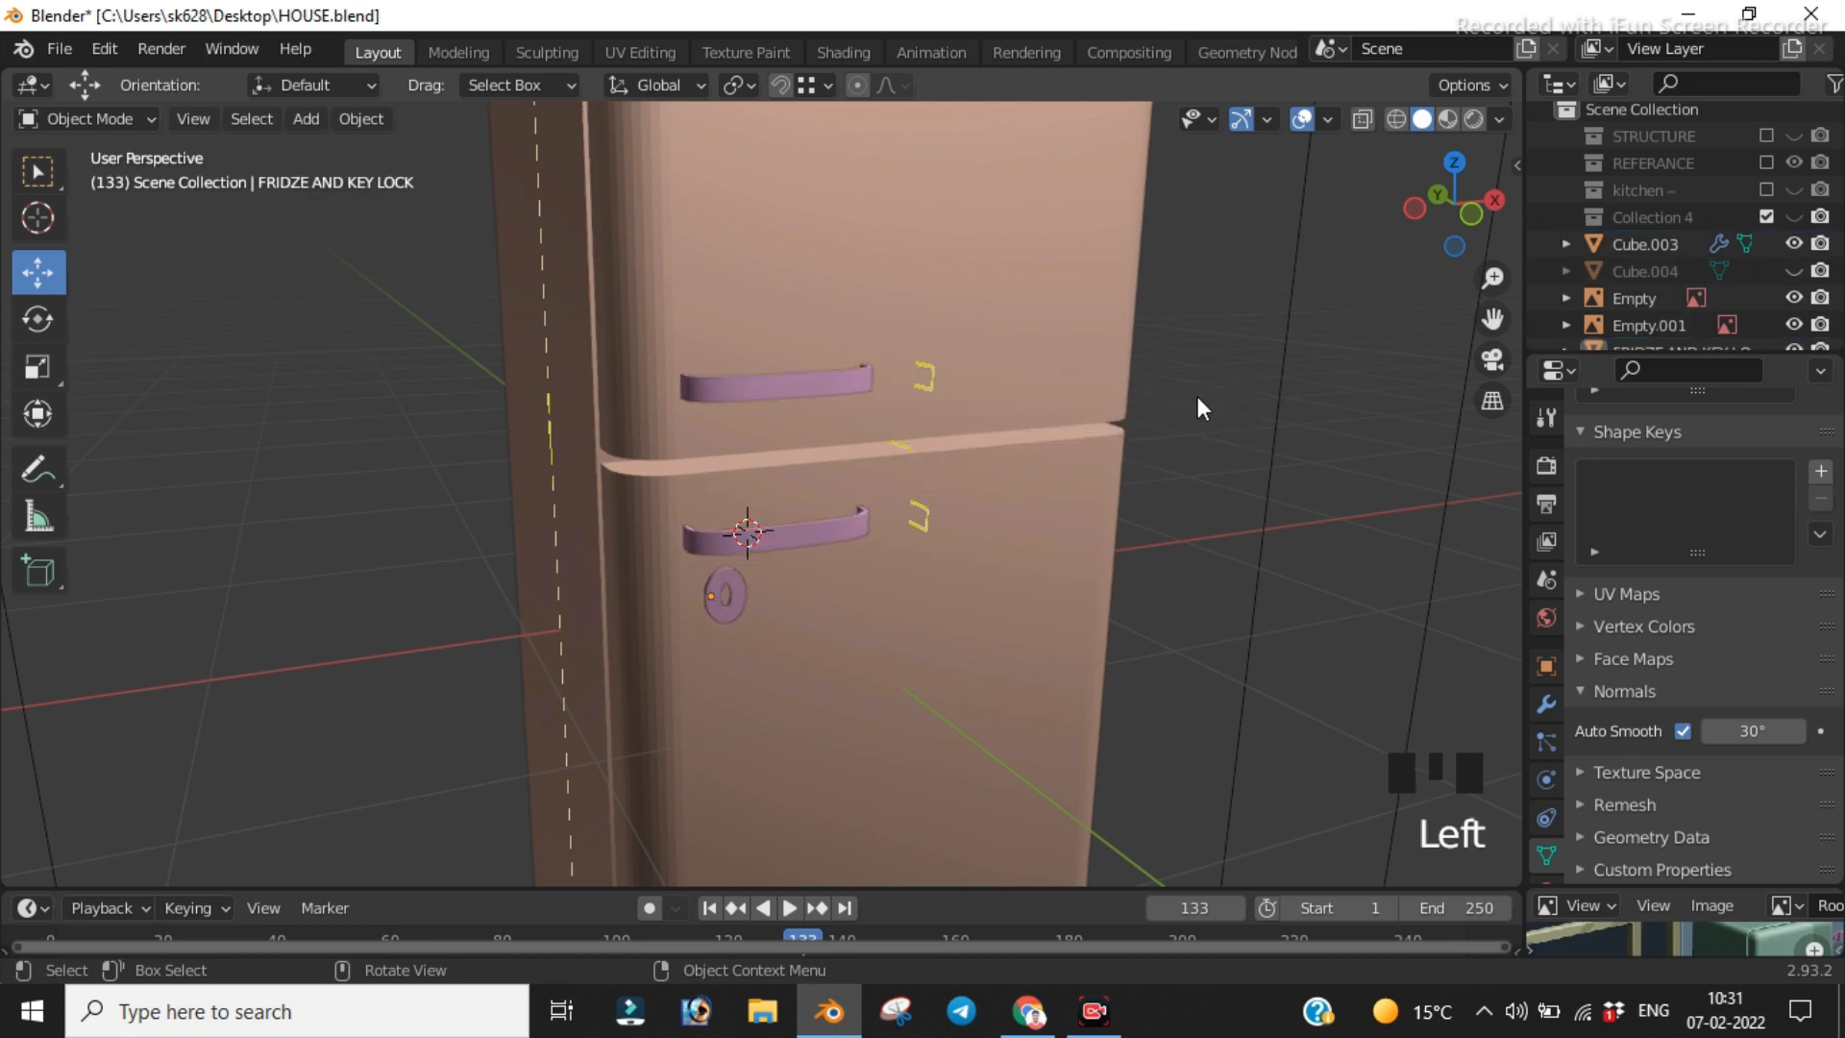
# Step: Hide the Empty and Empty.001 reference objects in the scene
pyautogui.scroll(-2, 1803, 300)
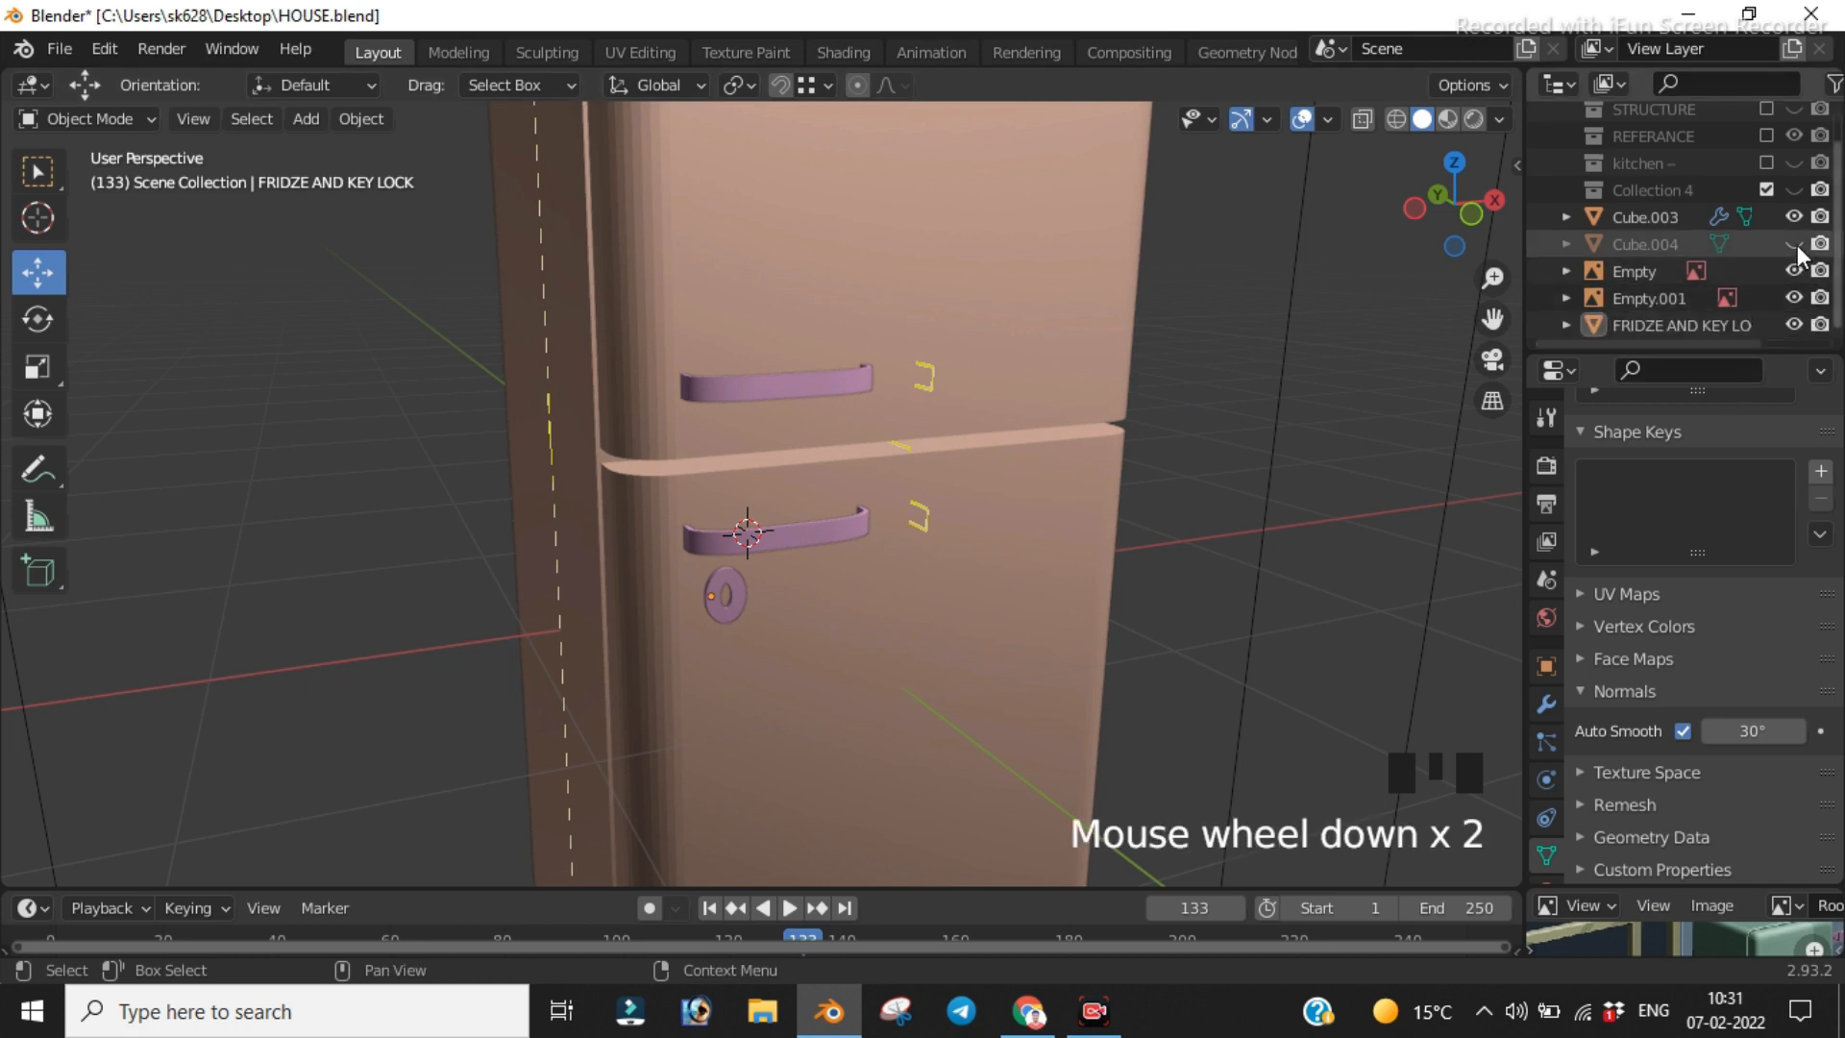
pyautogui.click(1793, 270)
pyautogui.click(1795, 297)
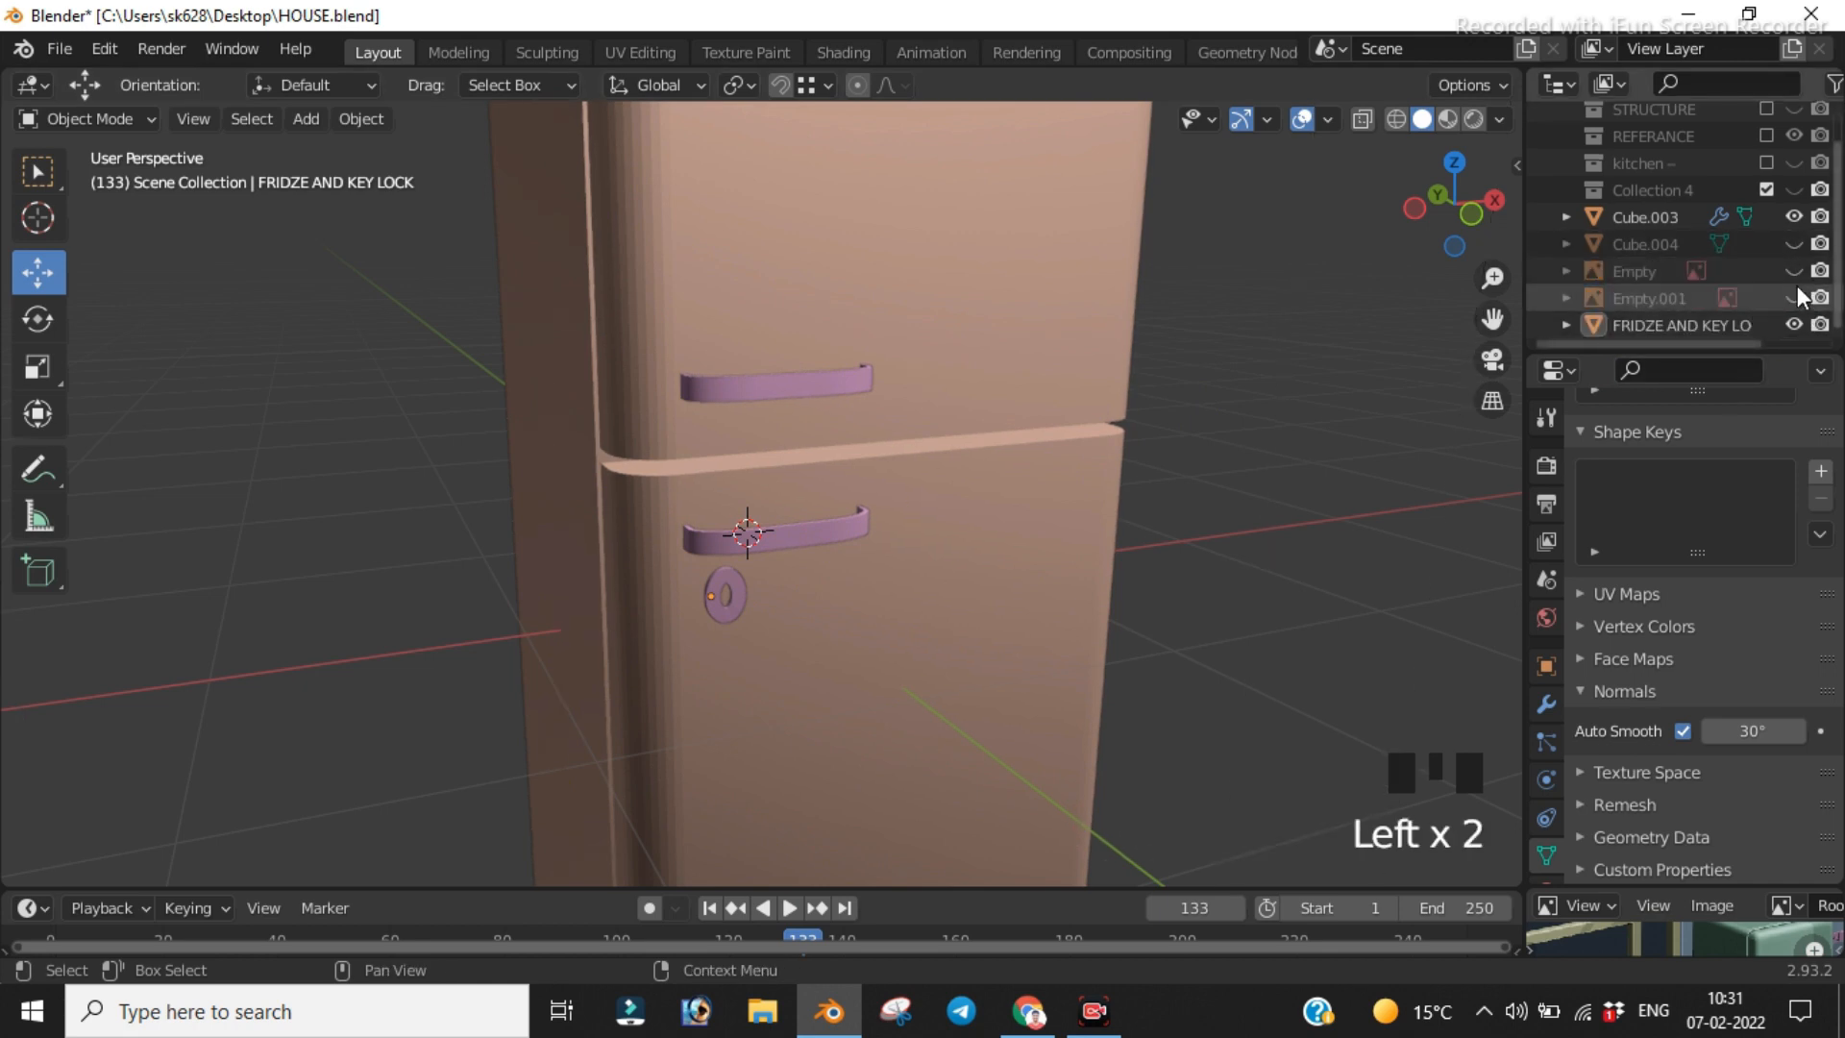
pyautogui.scroll(-1, 1225, 379)
pyautogui.scroll(-1, 1221, 387)
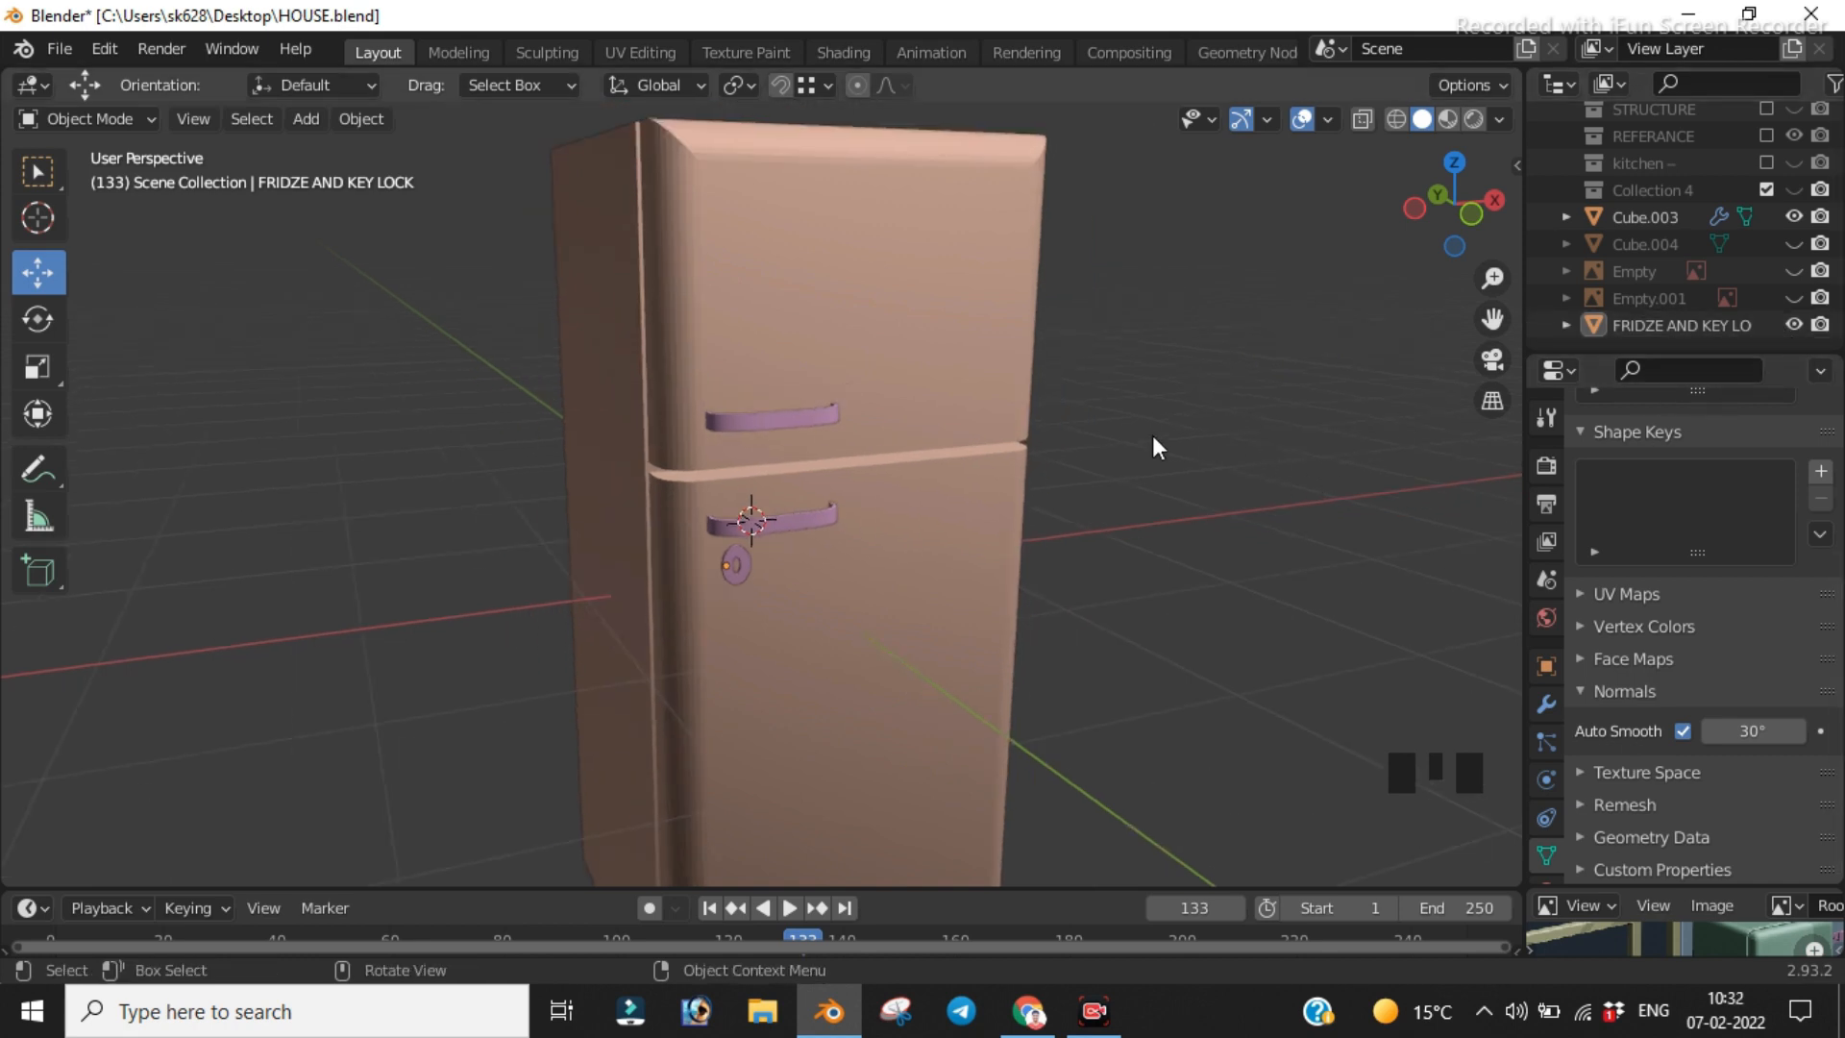
# Step: Select the refrigerator body, shade it smooth and enable Auto Smooth at 30° on it
pyautogui.scroll(-1, 1151, 447)
pyautogui.moveTo(1148, 438); pyautogui.dragTo(776, 438, button='middle')
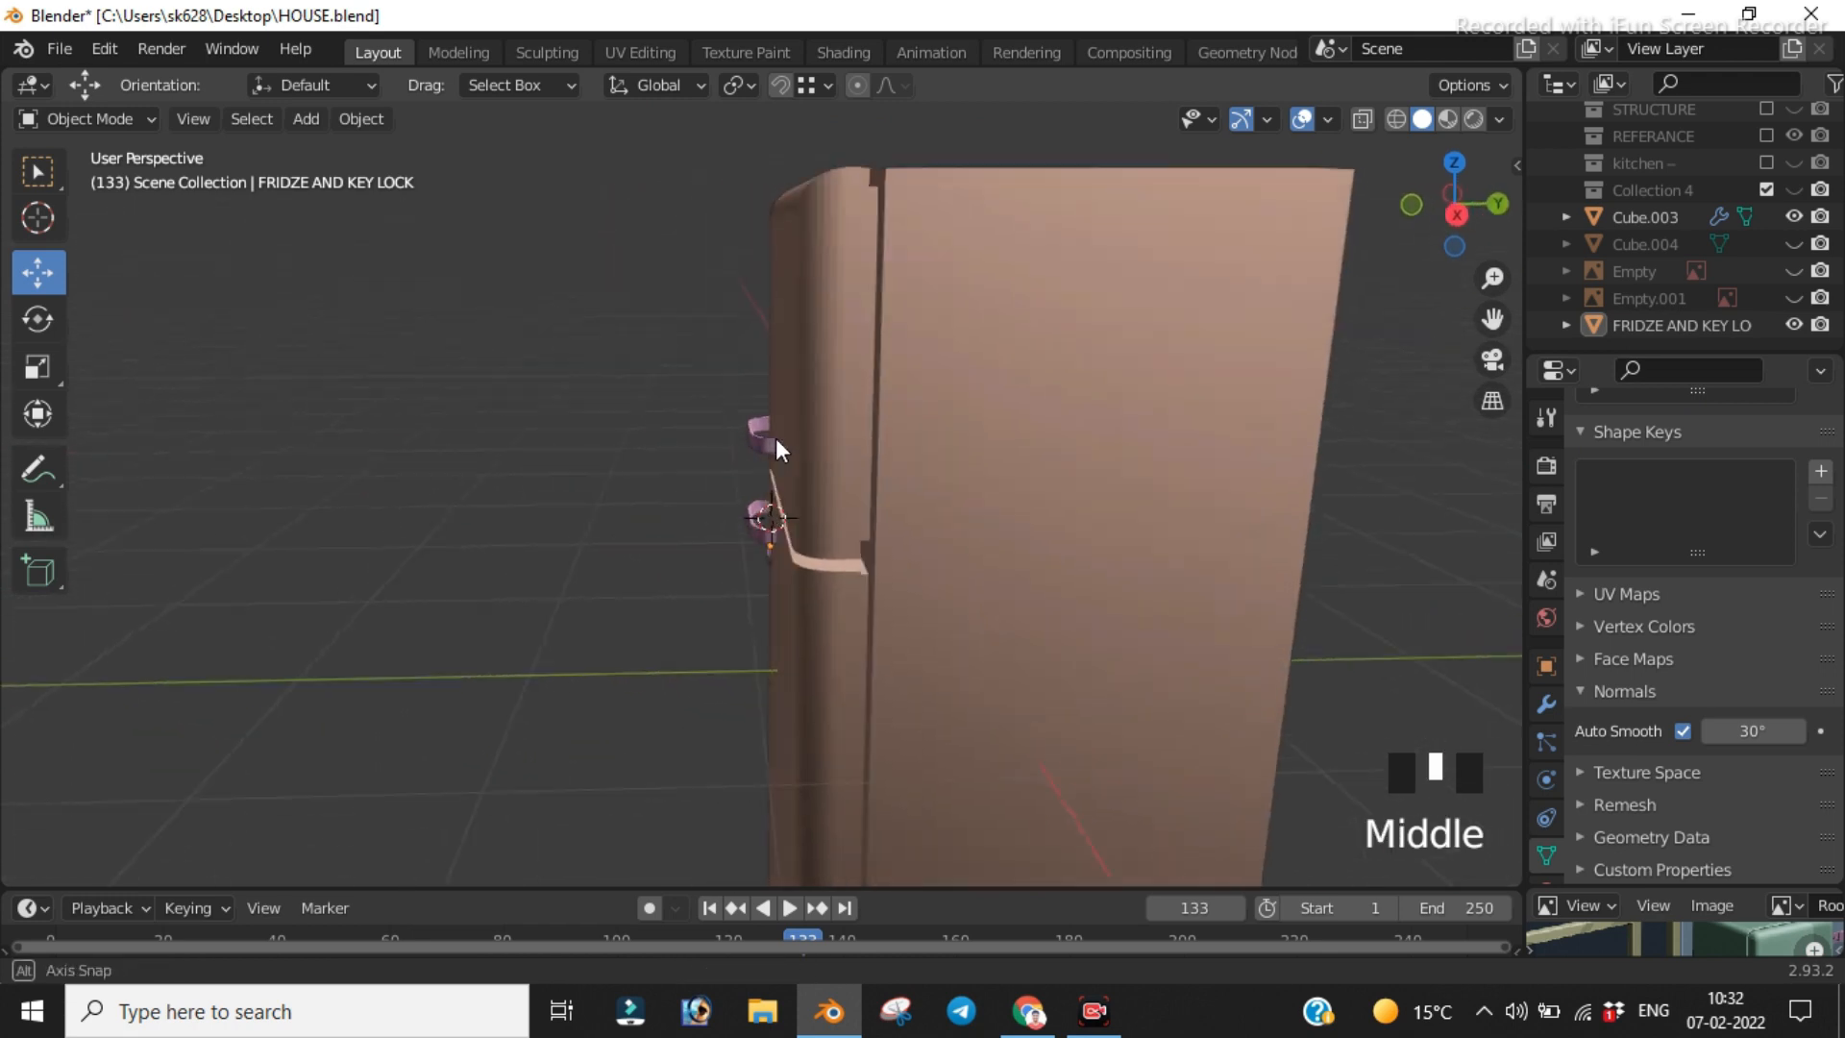
pyautogui.click(818, 404)
pyautogui.scroll(-4, 899, 427)
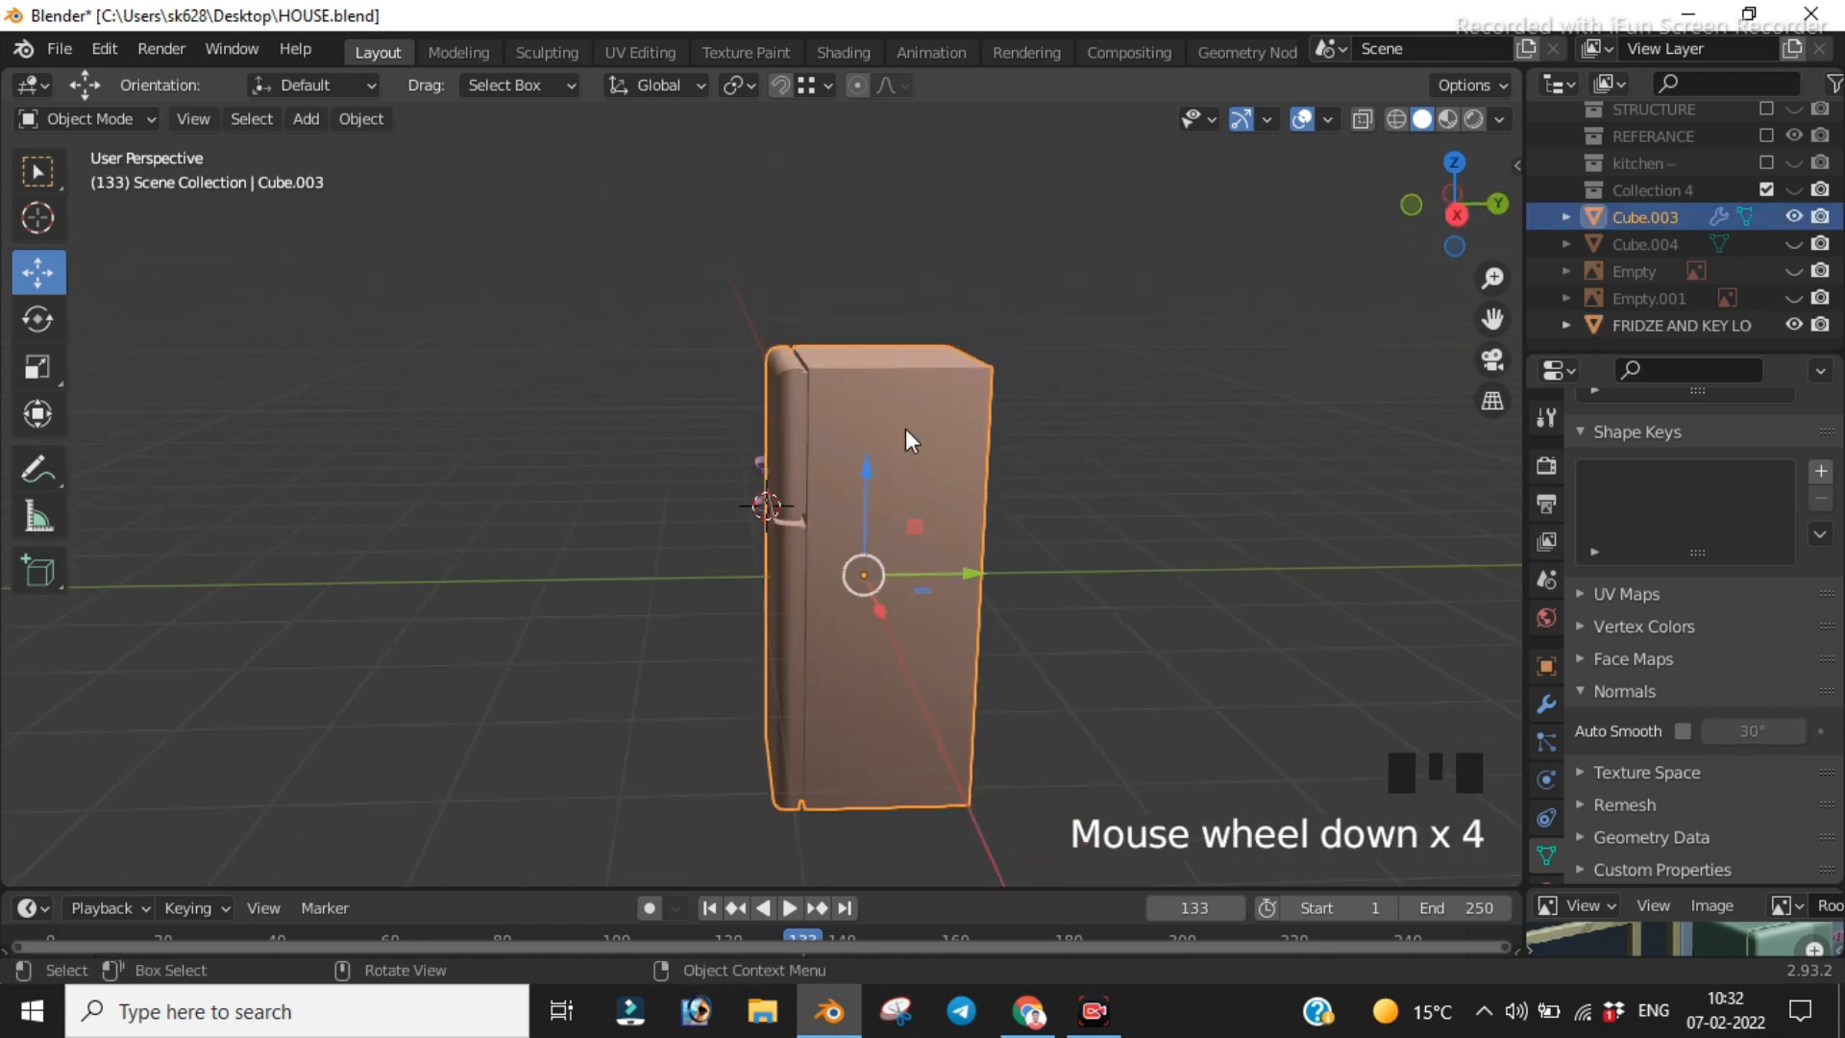
pyautogui.rightClick(905, 428)
pyautogui.press('Escape')
pyautogui.scroll(6, 899, 443)
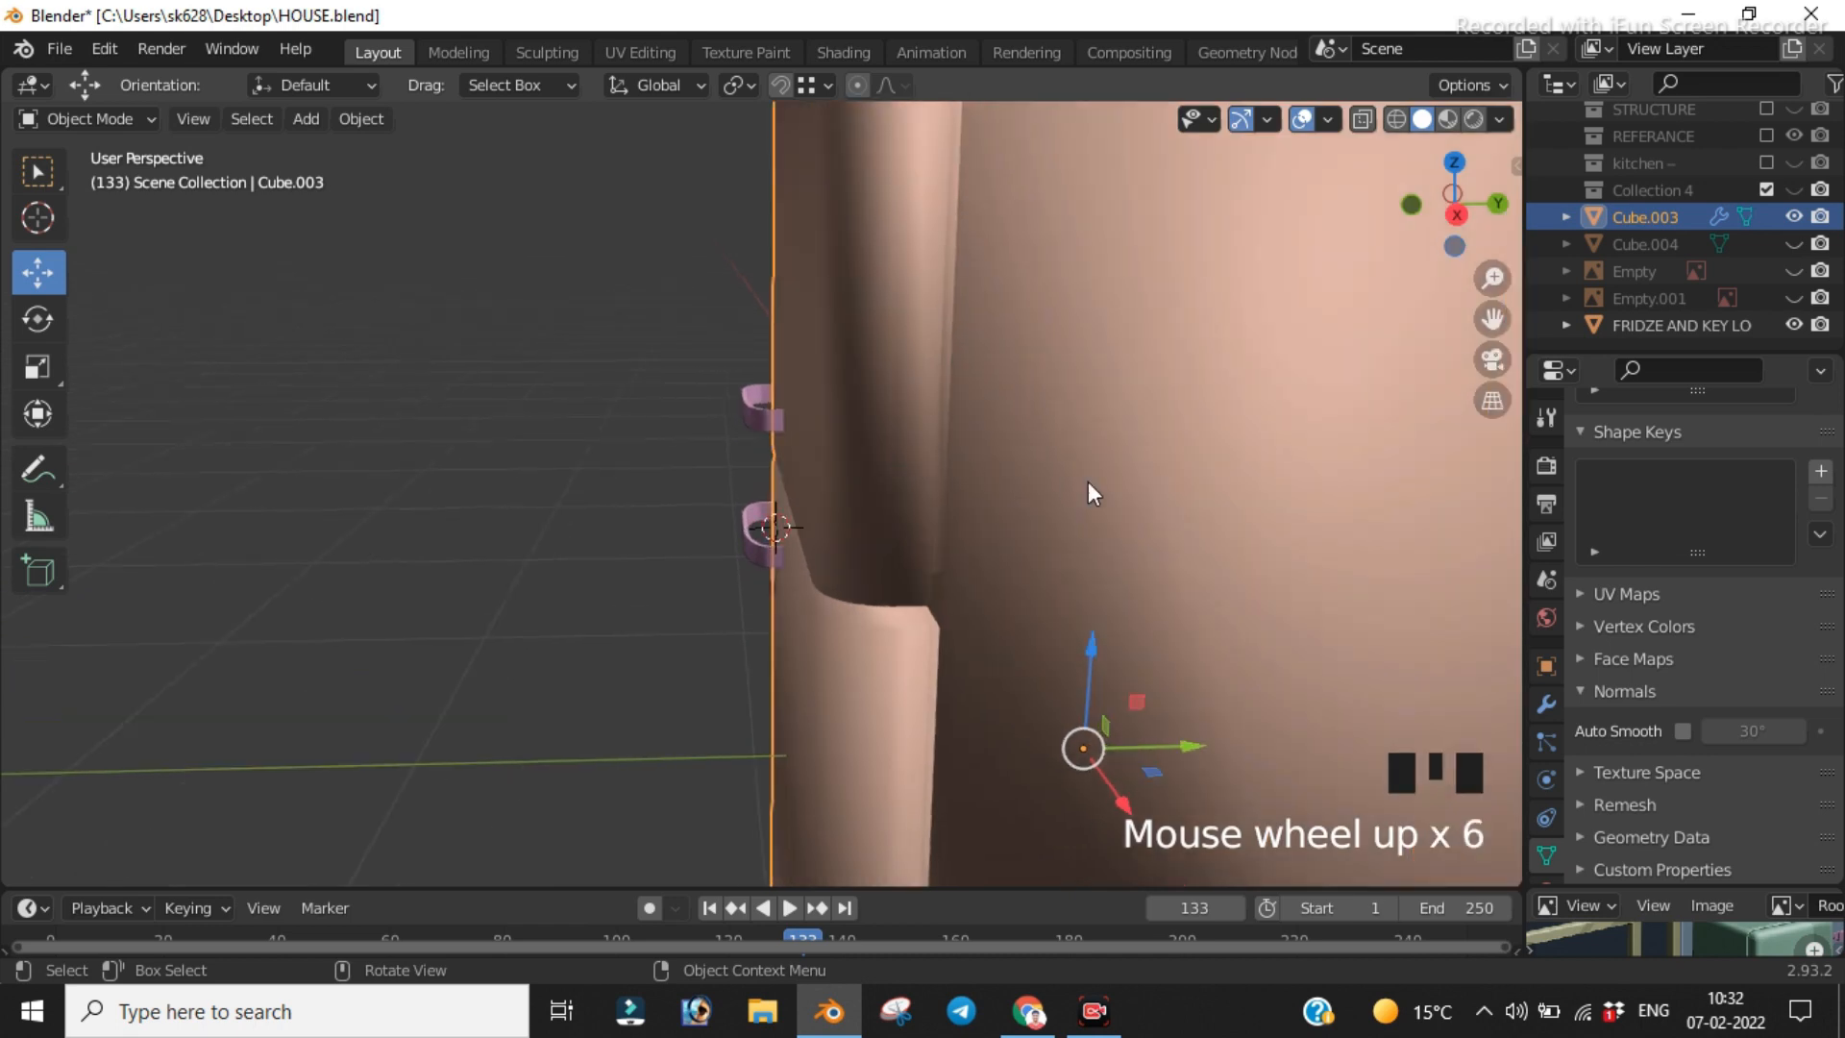
pyautogui.scroll(-4, 1545, 846)
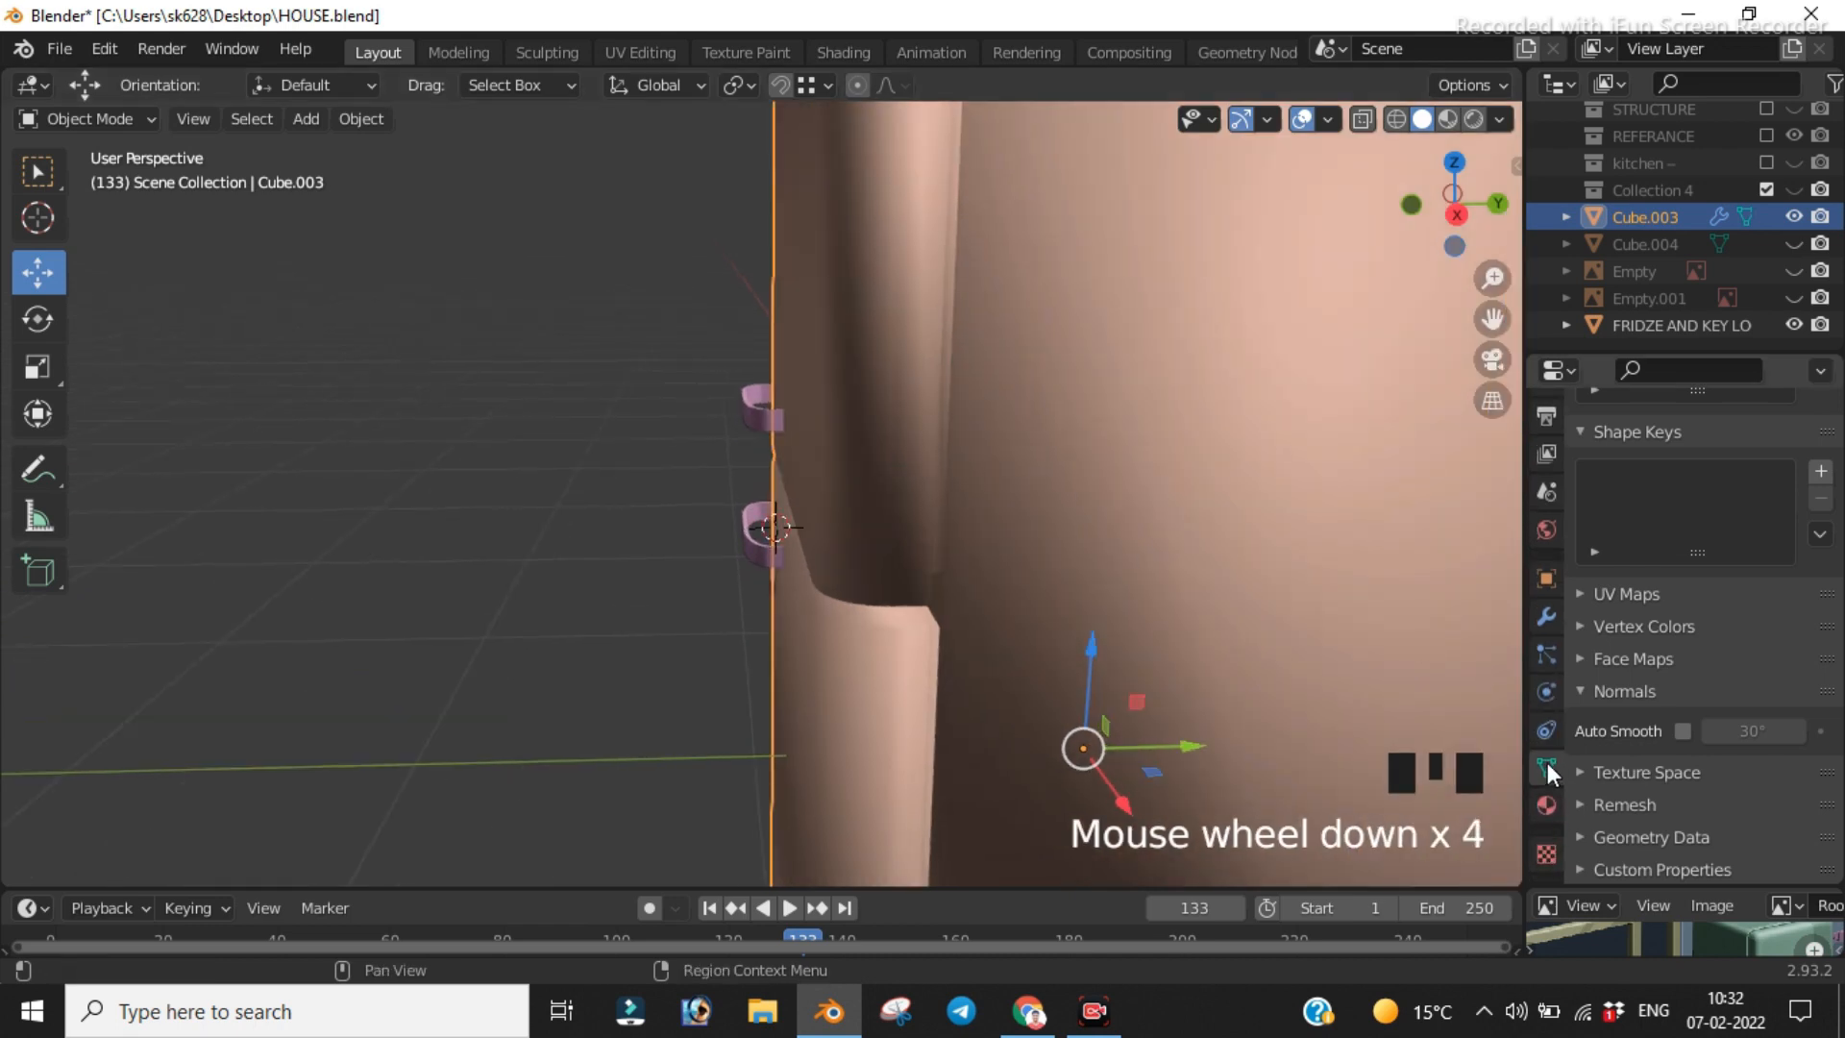
pyautogui.click(1547, 765)
pyautogui.click(1682, 731)
pyautogui.scroll(-4, 1090, 632)
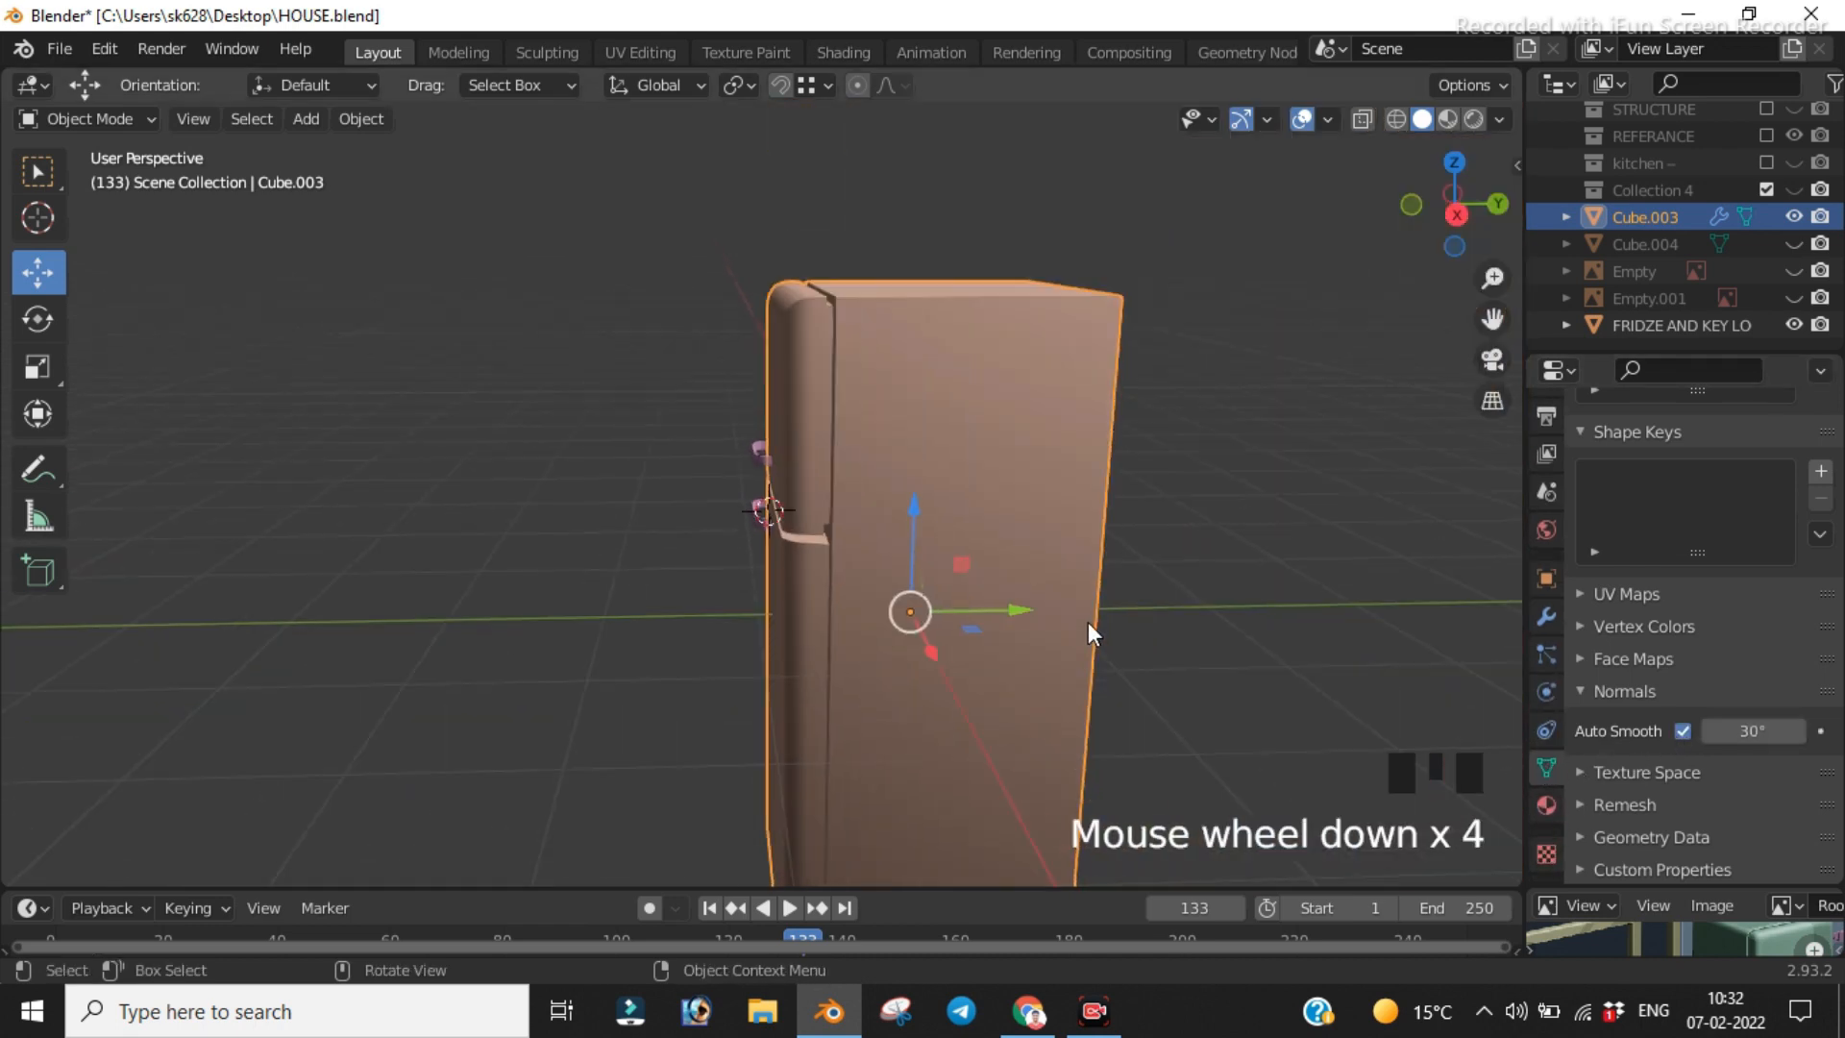
pyautogui.scroll(1, 987, 457)
pyautogui.moveTo(983, 452); pyautogui.dragTo(1011, 424, button='middle')
pyautogui.click(832, 377)
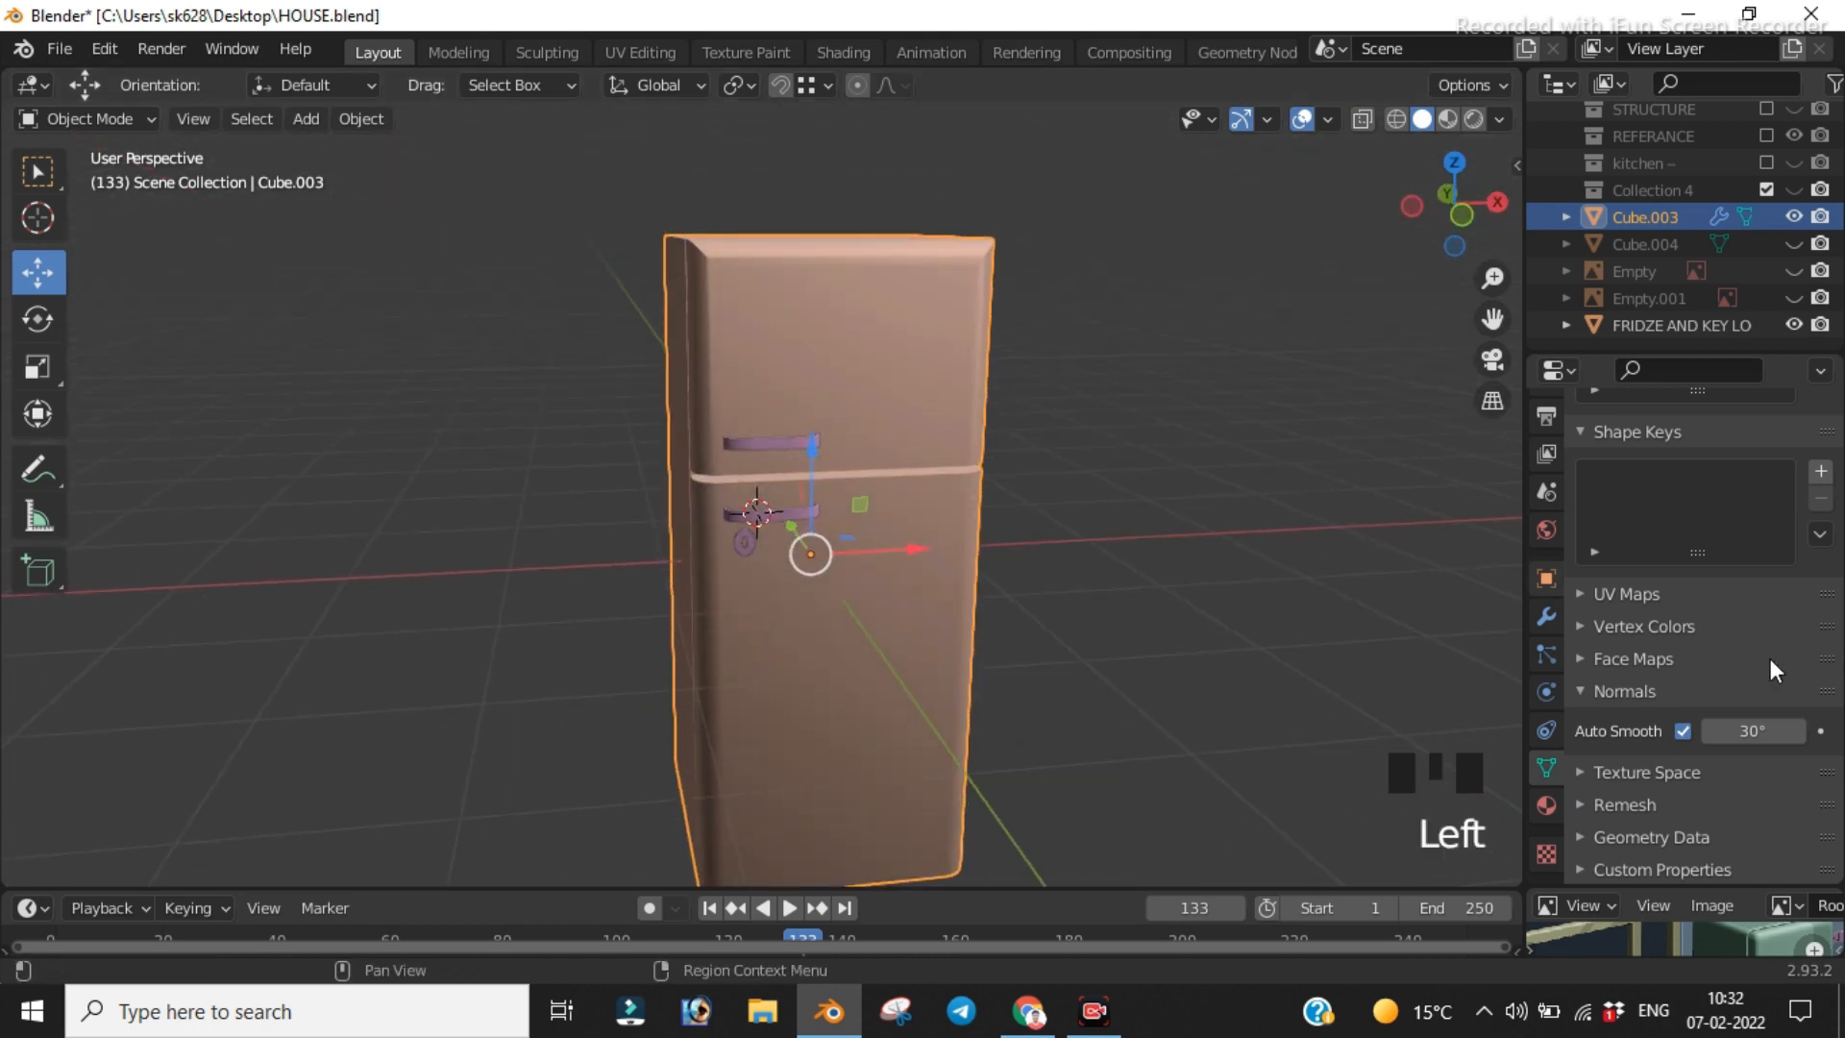
# Step: Collapse the refrigerator body's Solidify modifier and add a Bevel modifier to the body
pyautogui.click(1544, 618)
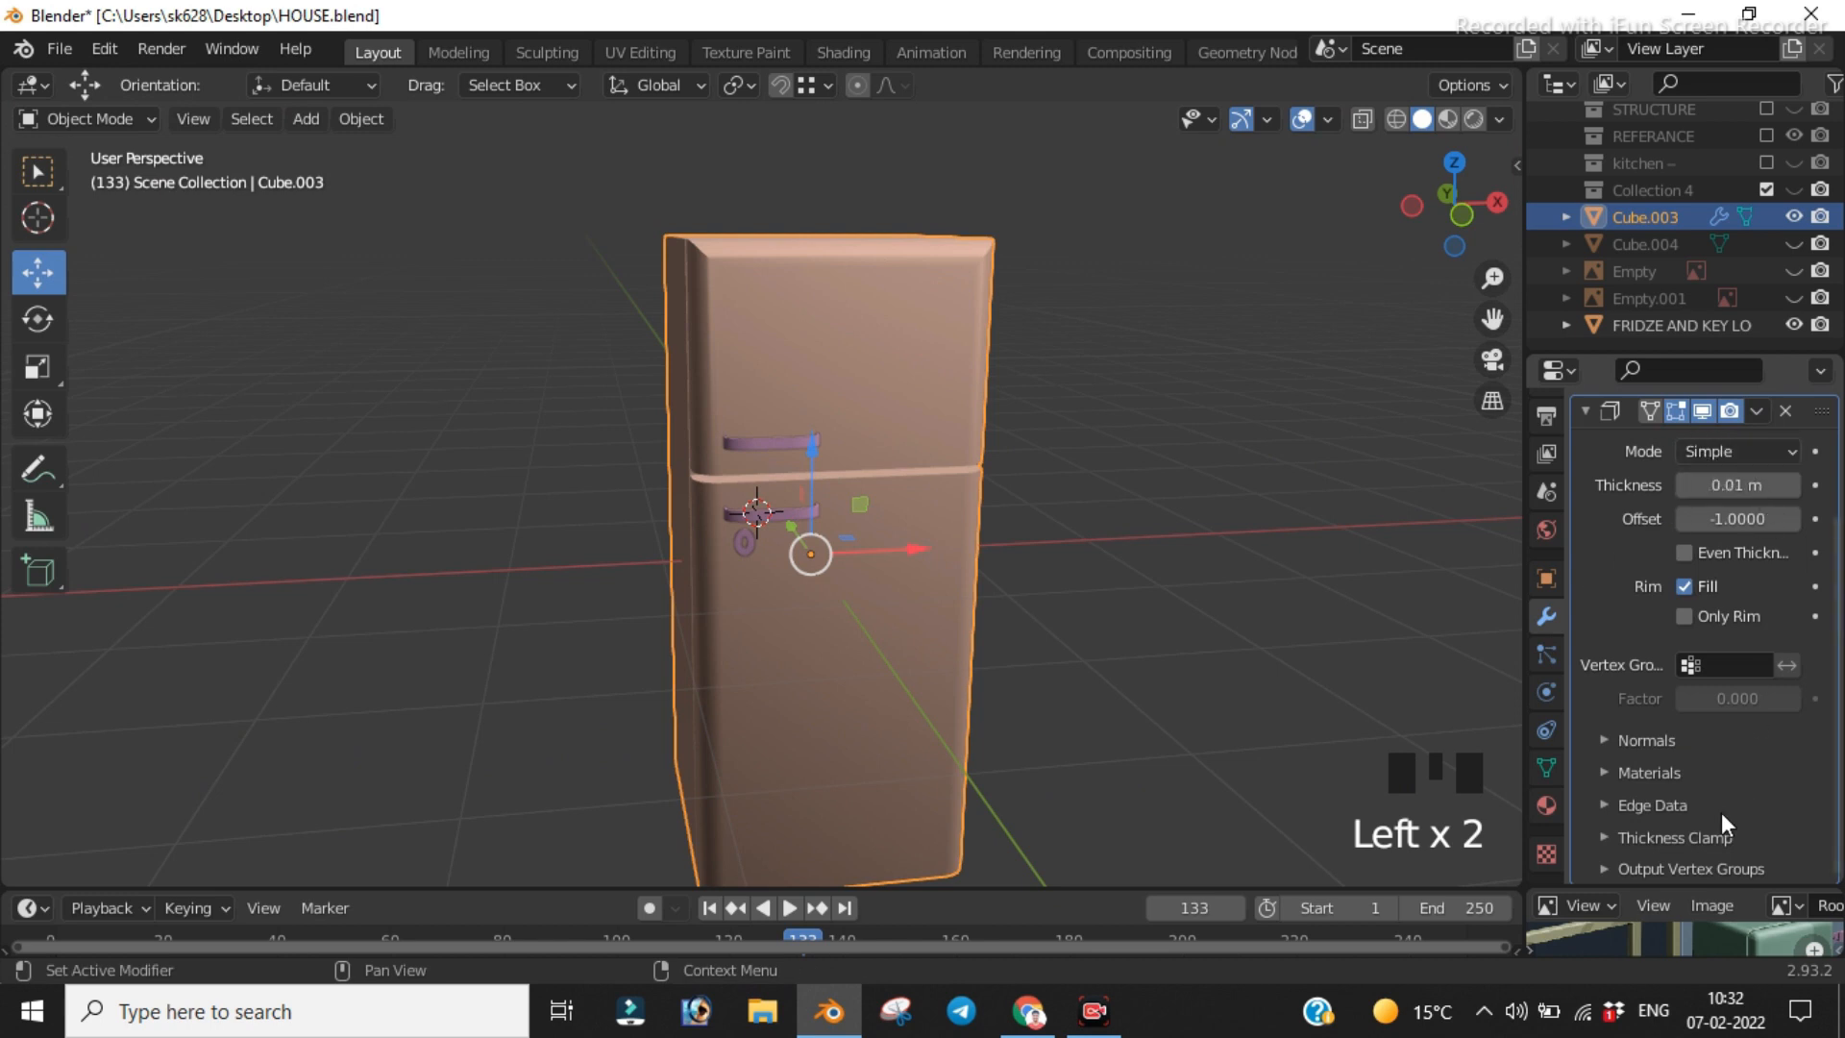
pyautogui.scroll(-5, 1624, 851)
pyautogui.scroll(-1, 1617, 872)
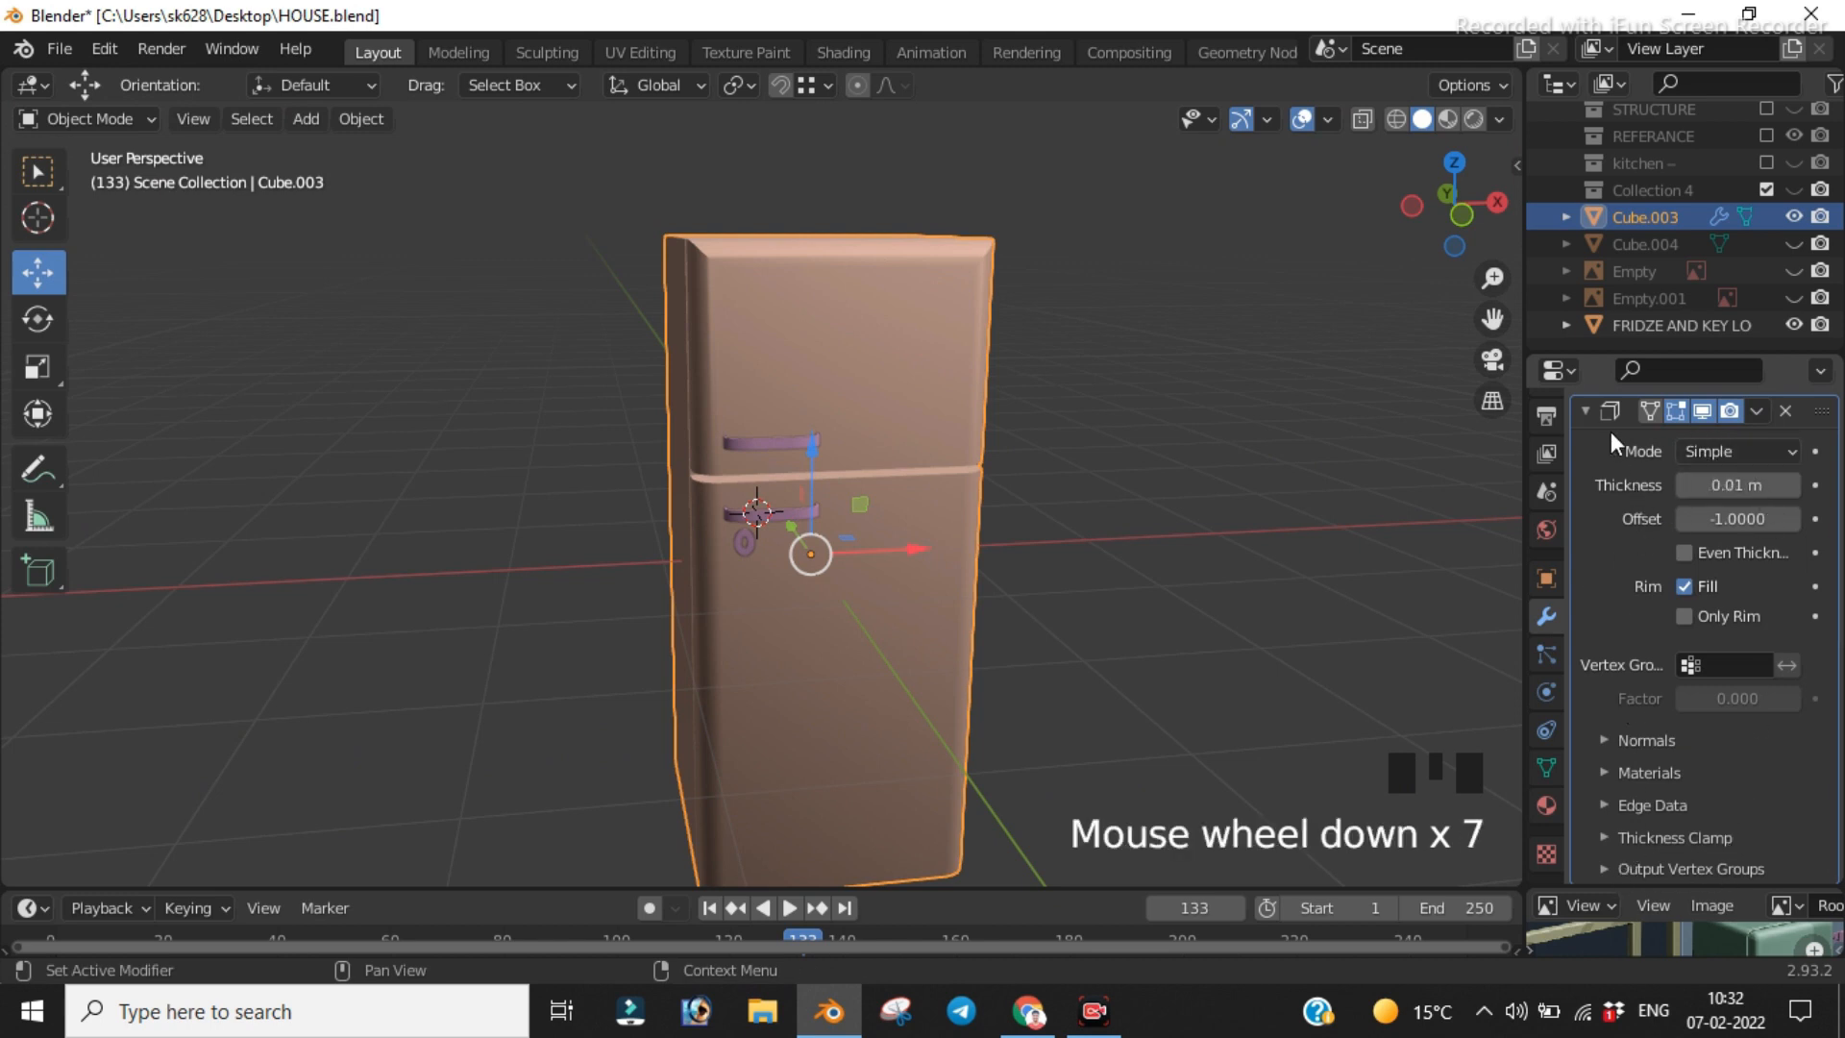
pyautogui.click(1587, 407)
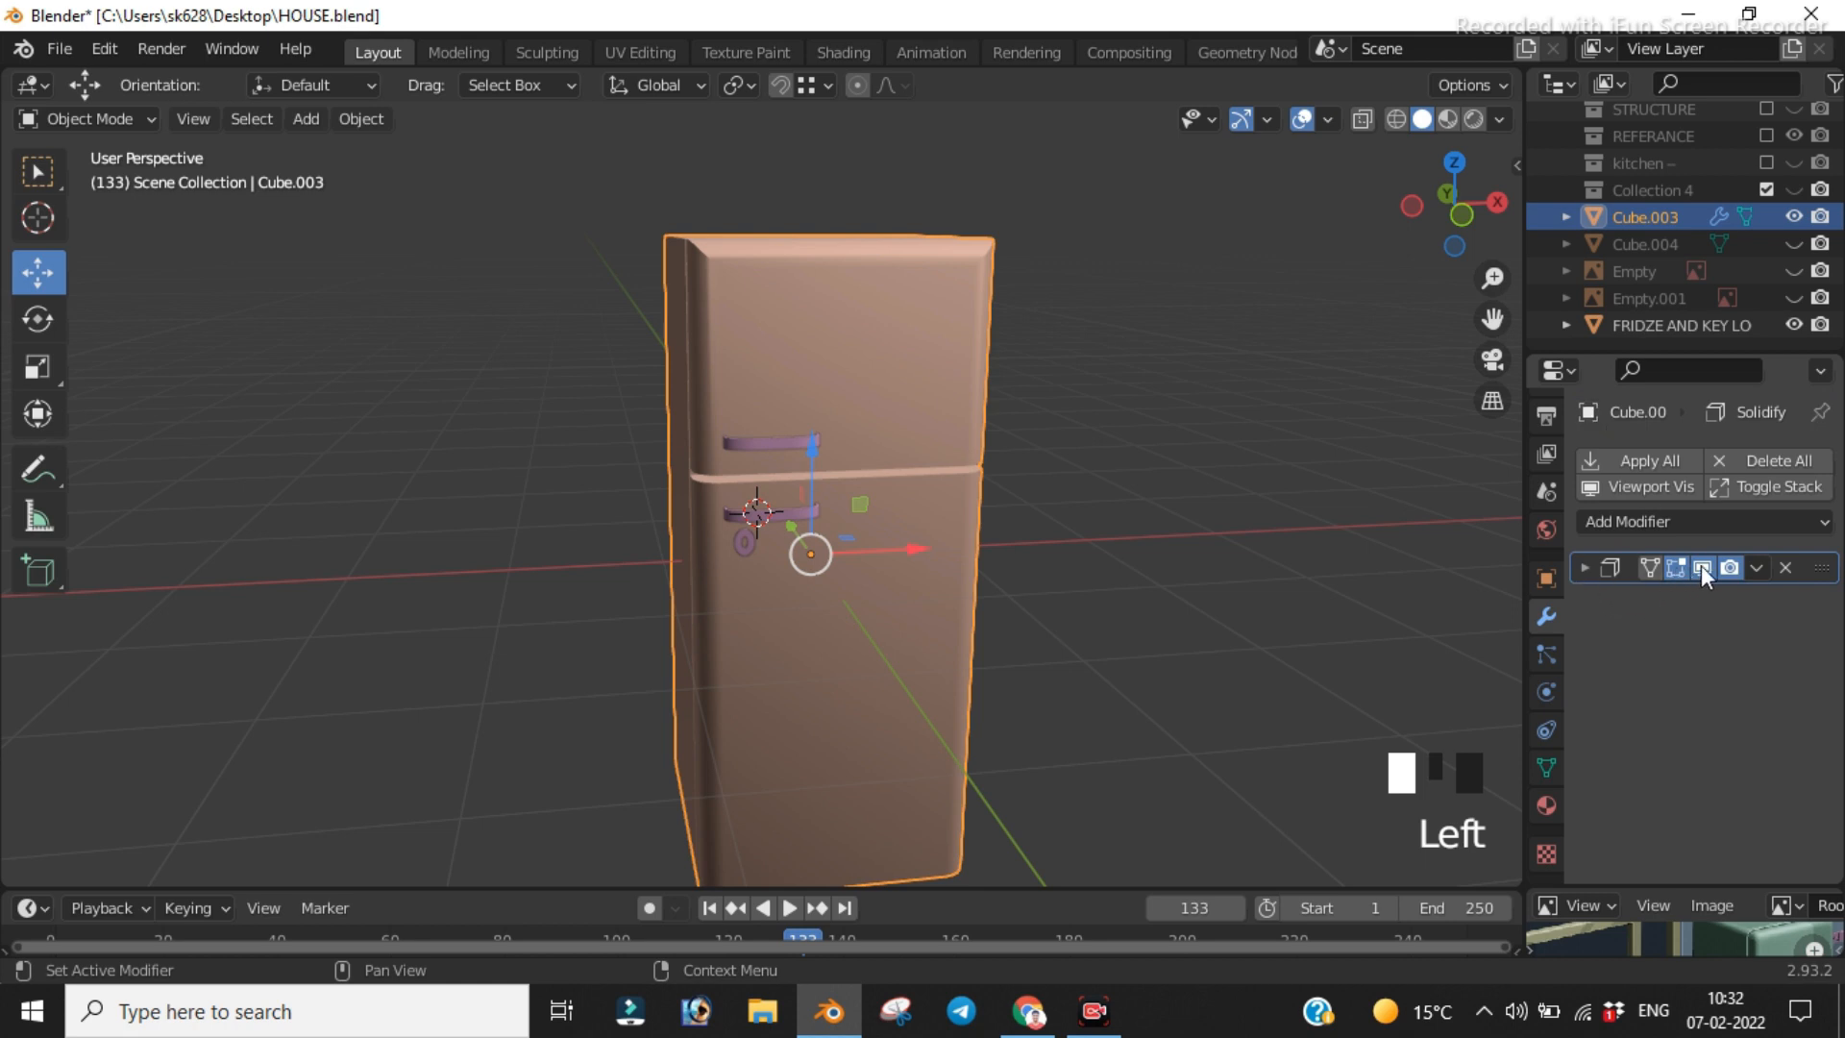
pyautogui.click(1803, 521)
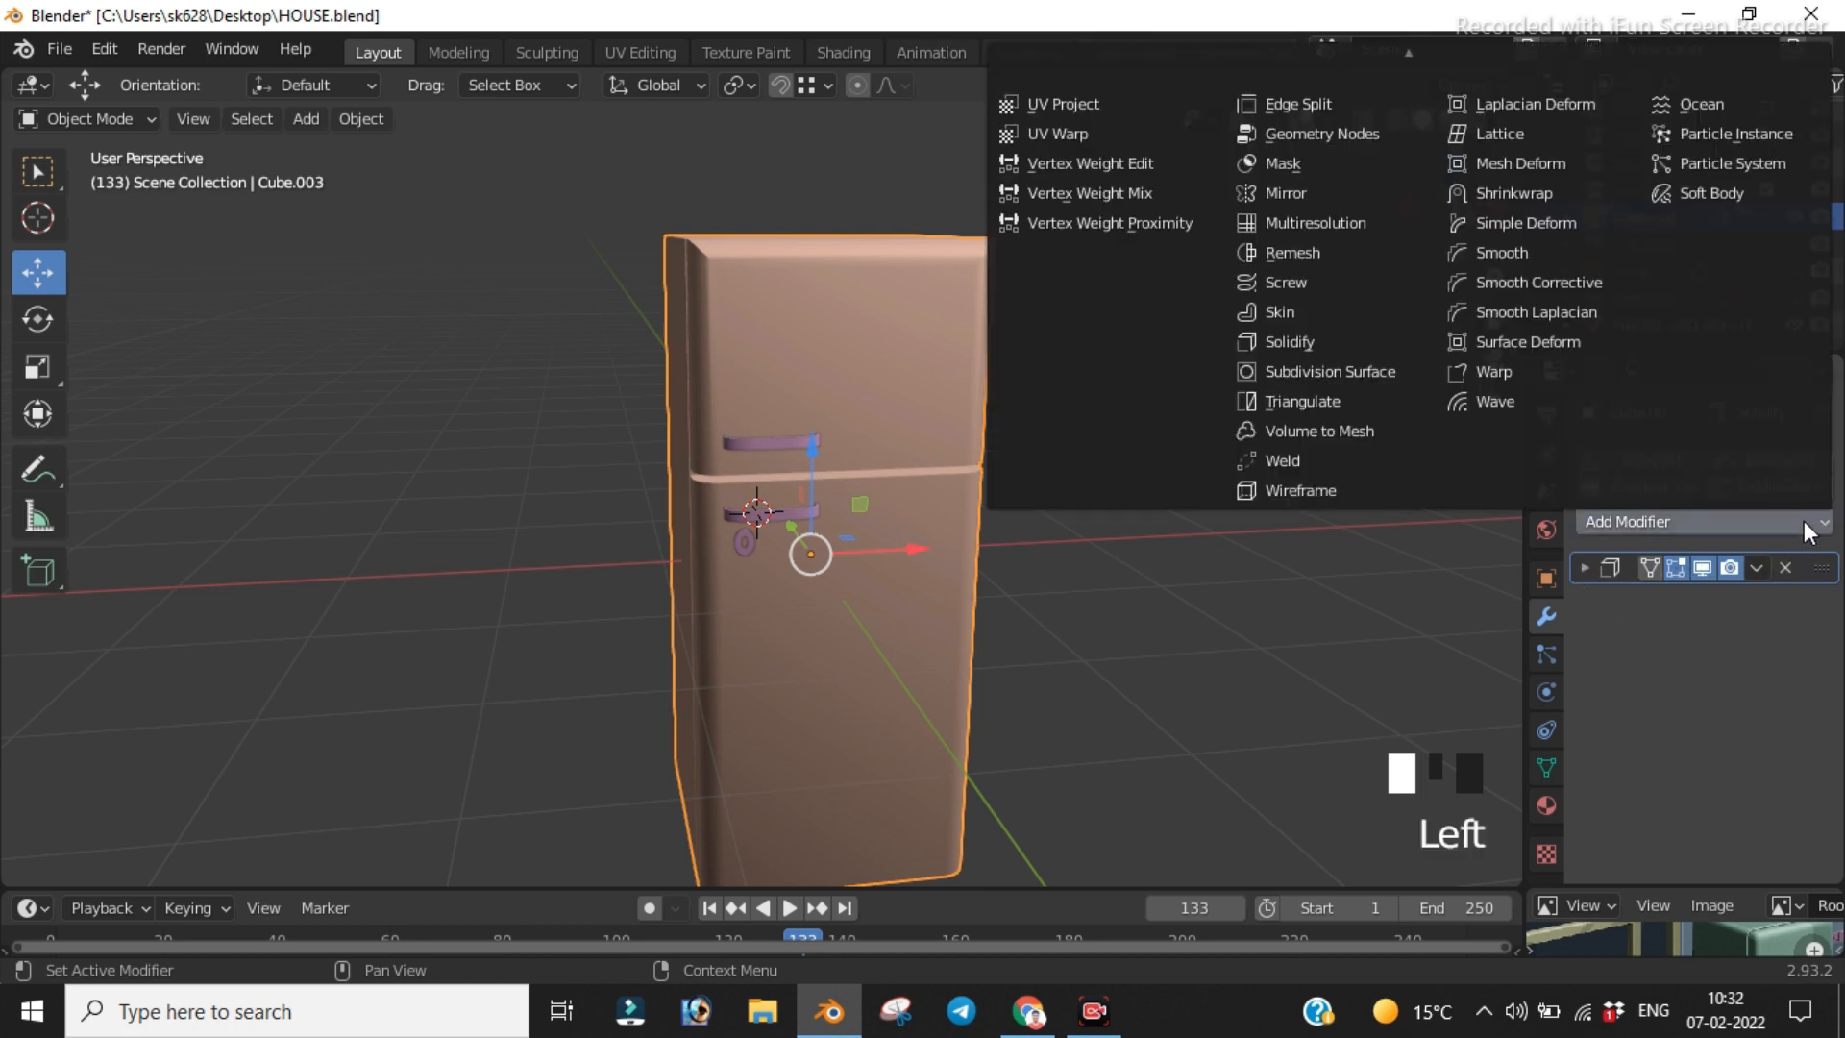
pyautogui.scroll(2, 1278, 147)
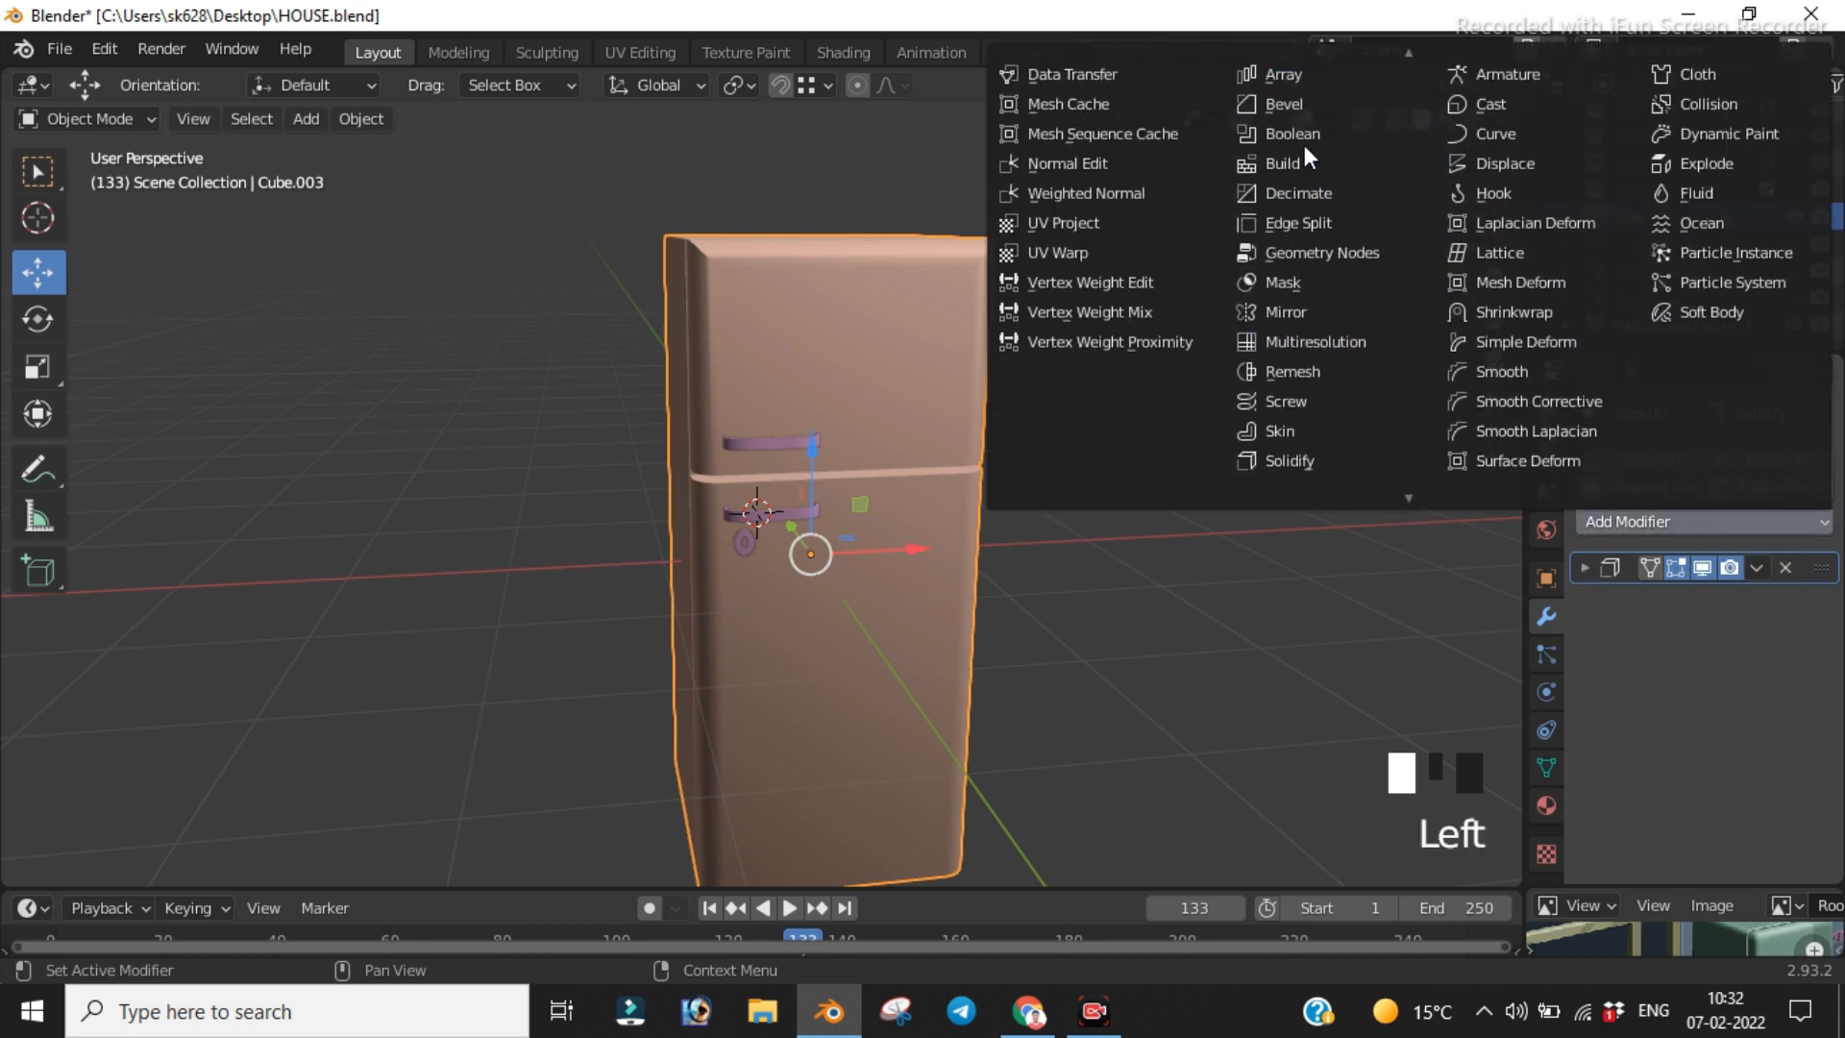
pyautogui.click(1334, 103)
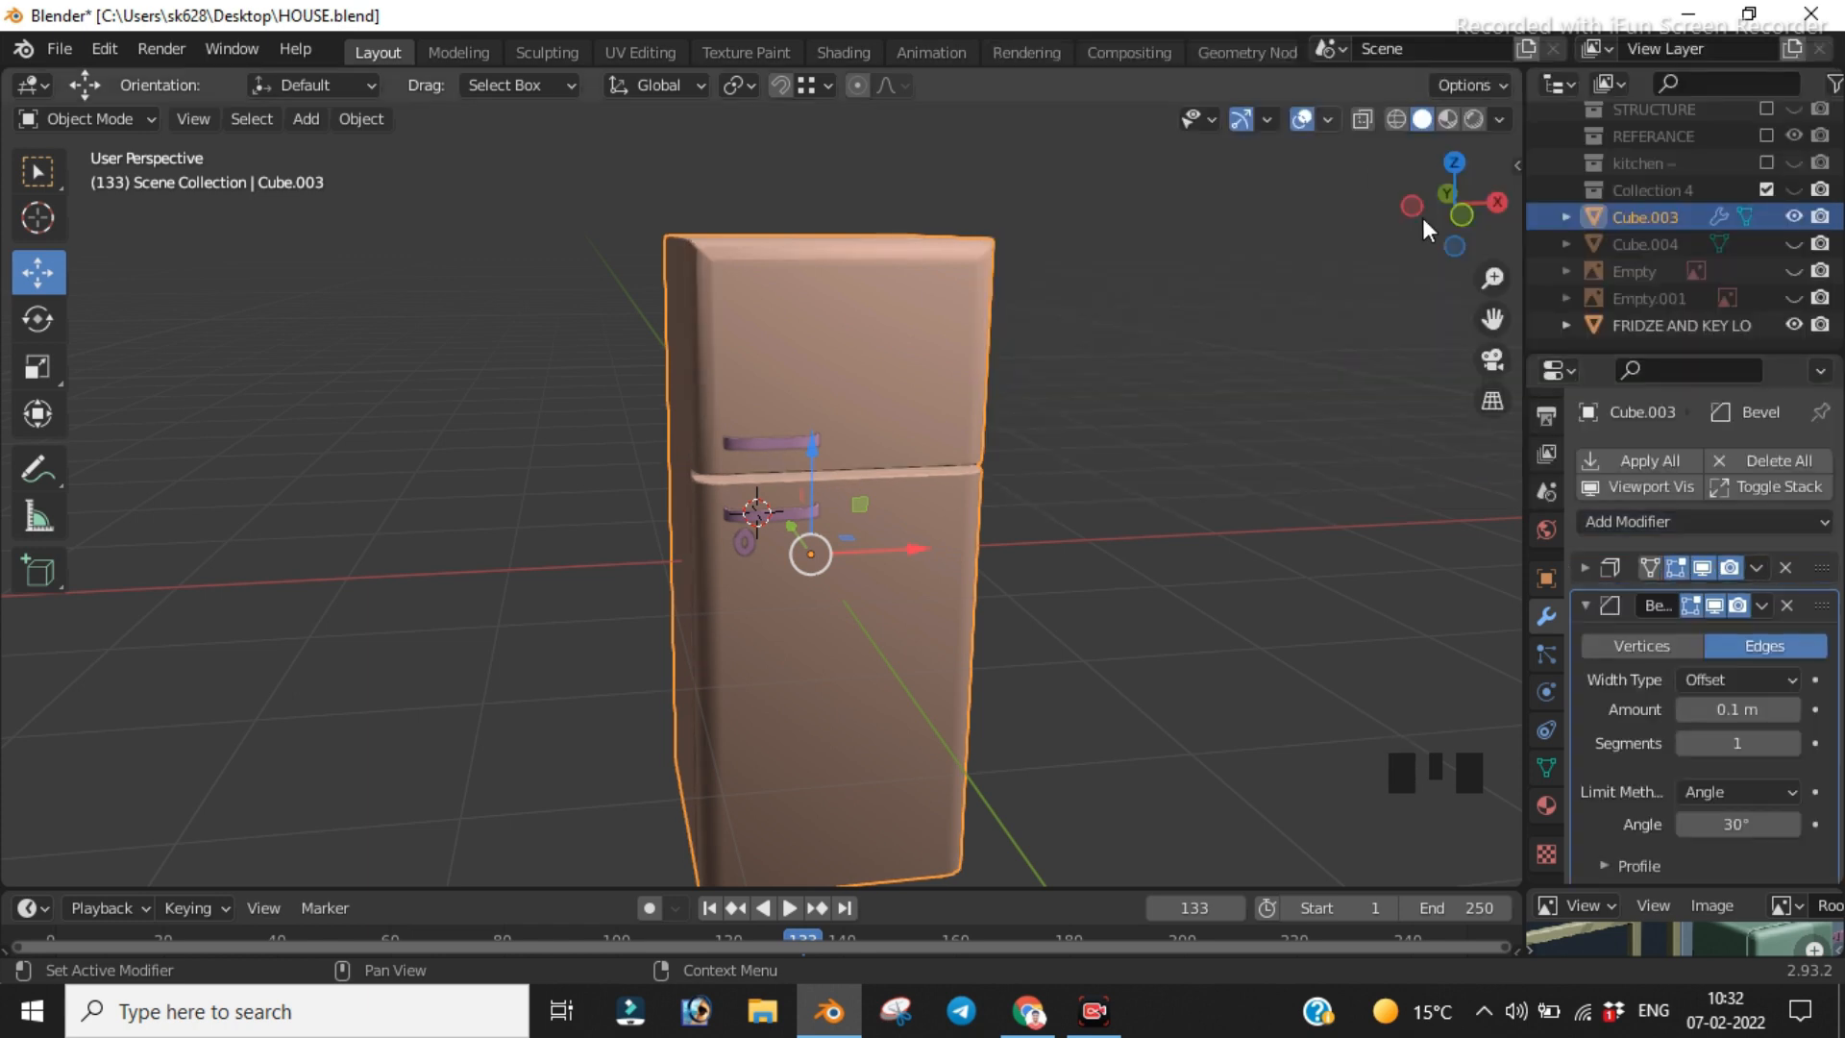
# Step: Set the refrigerator body's Bevel modifier to 3 segments and an amount of 0.16 m
pyautogui.scroll(-5, 1734, 679)
pyautogui.click(1738, 680)
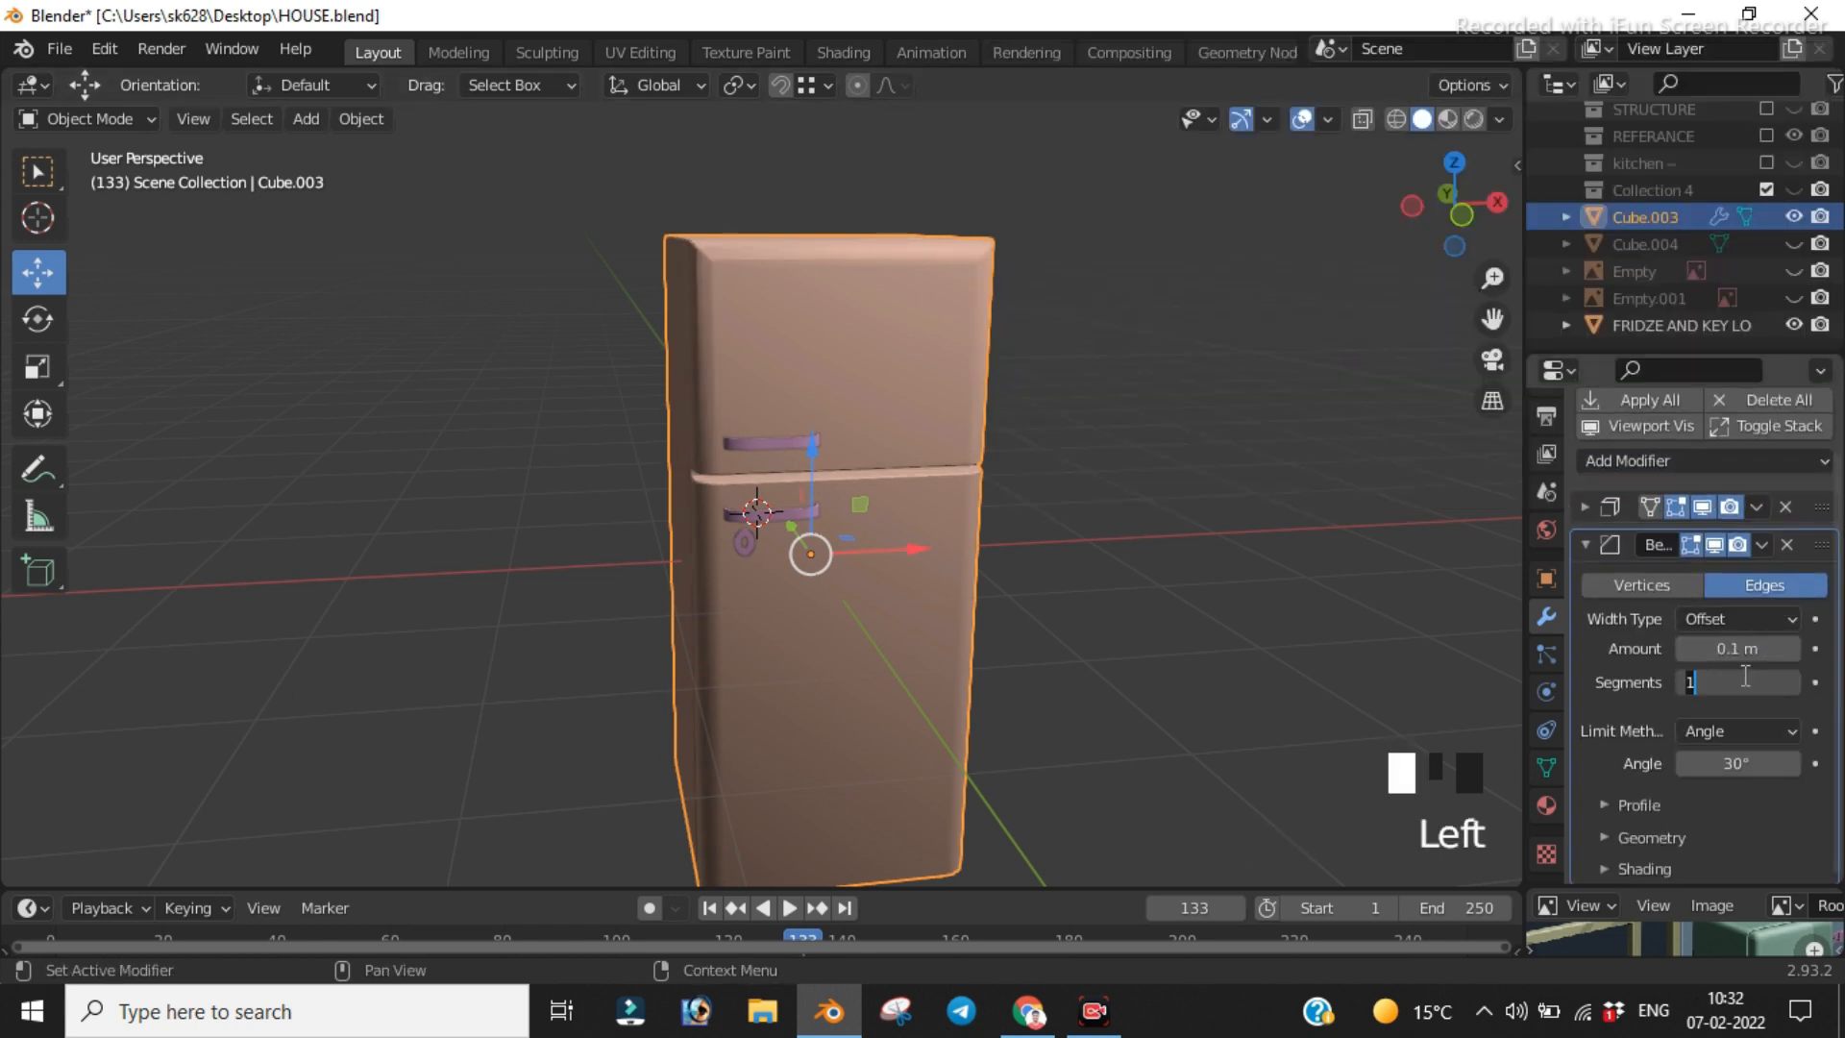
pyautogui.press('BackSpace')
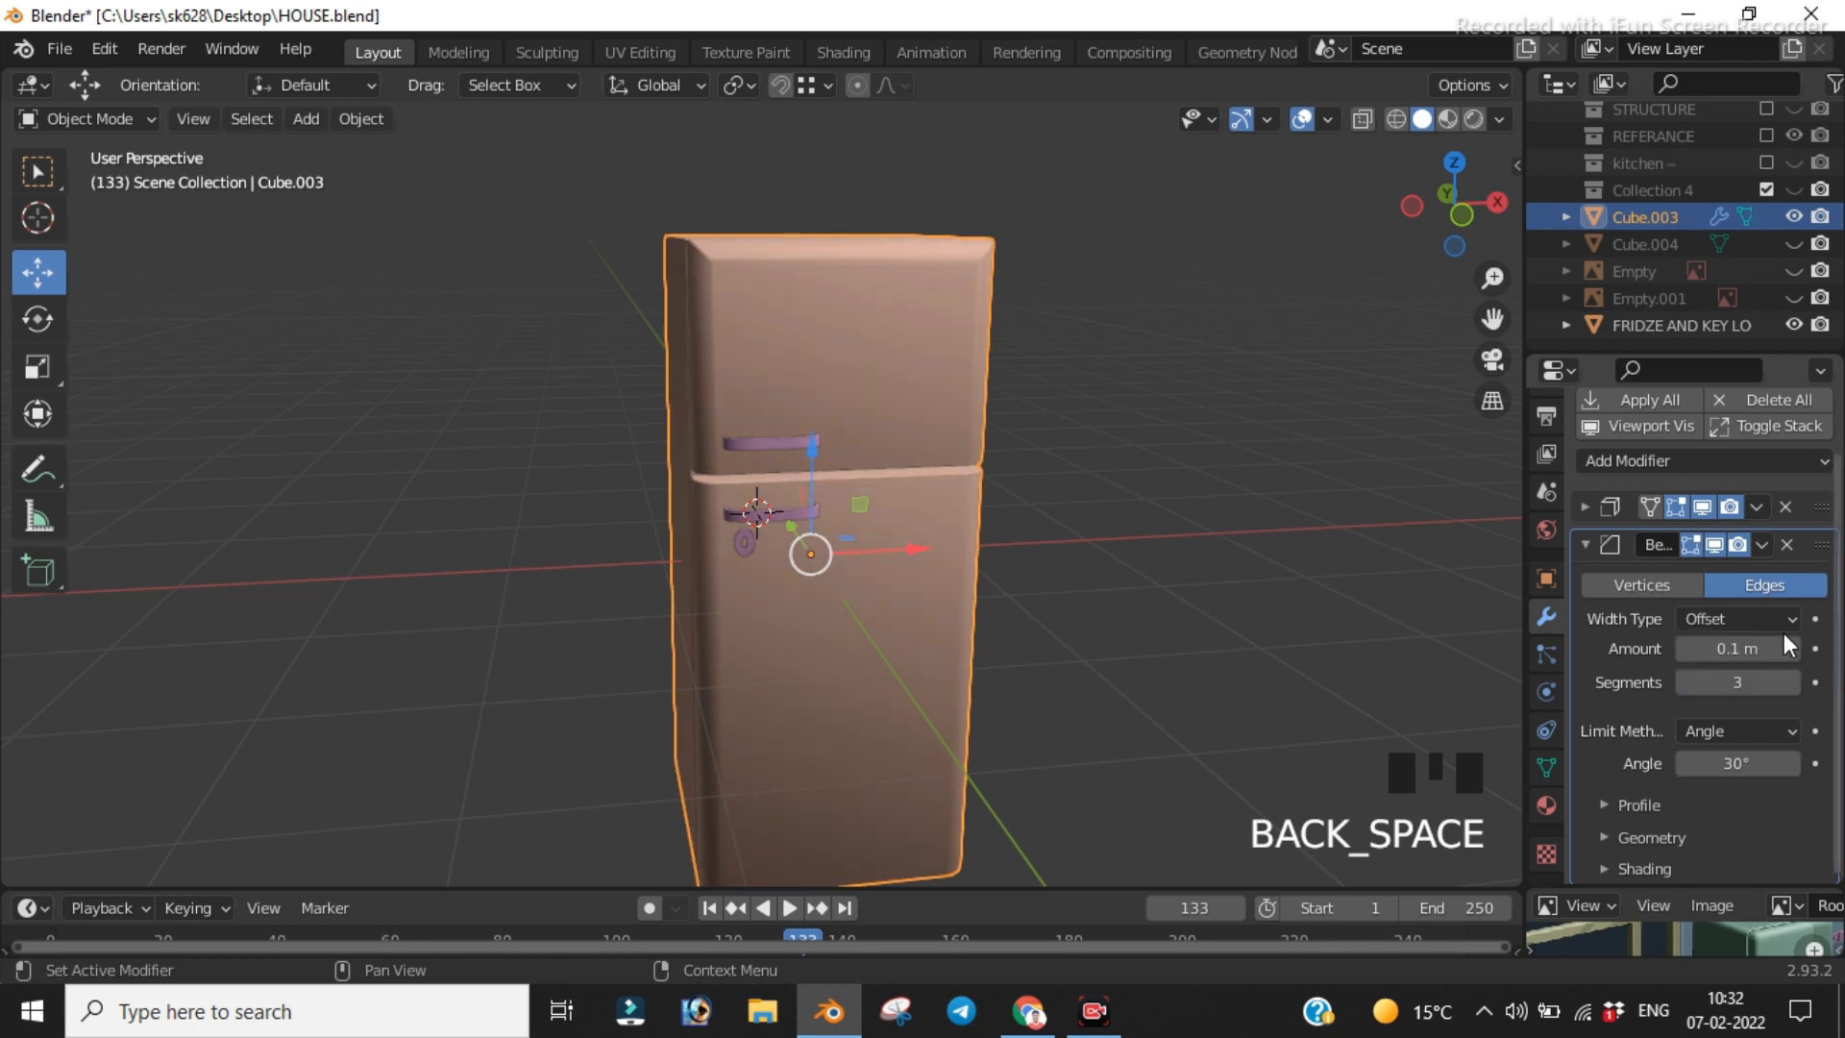
pyautogui.click(1755, 654)
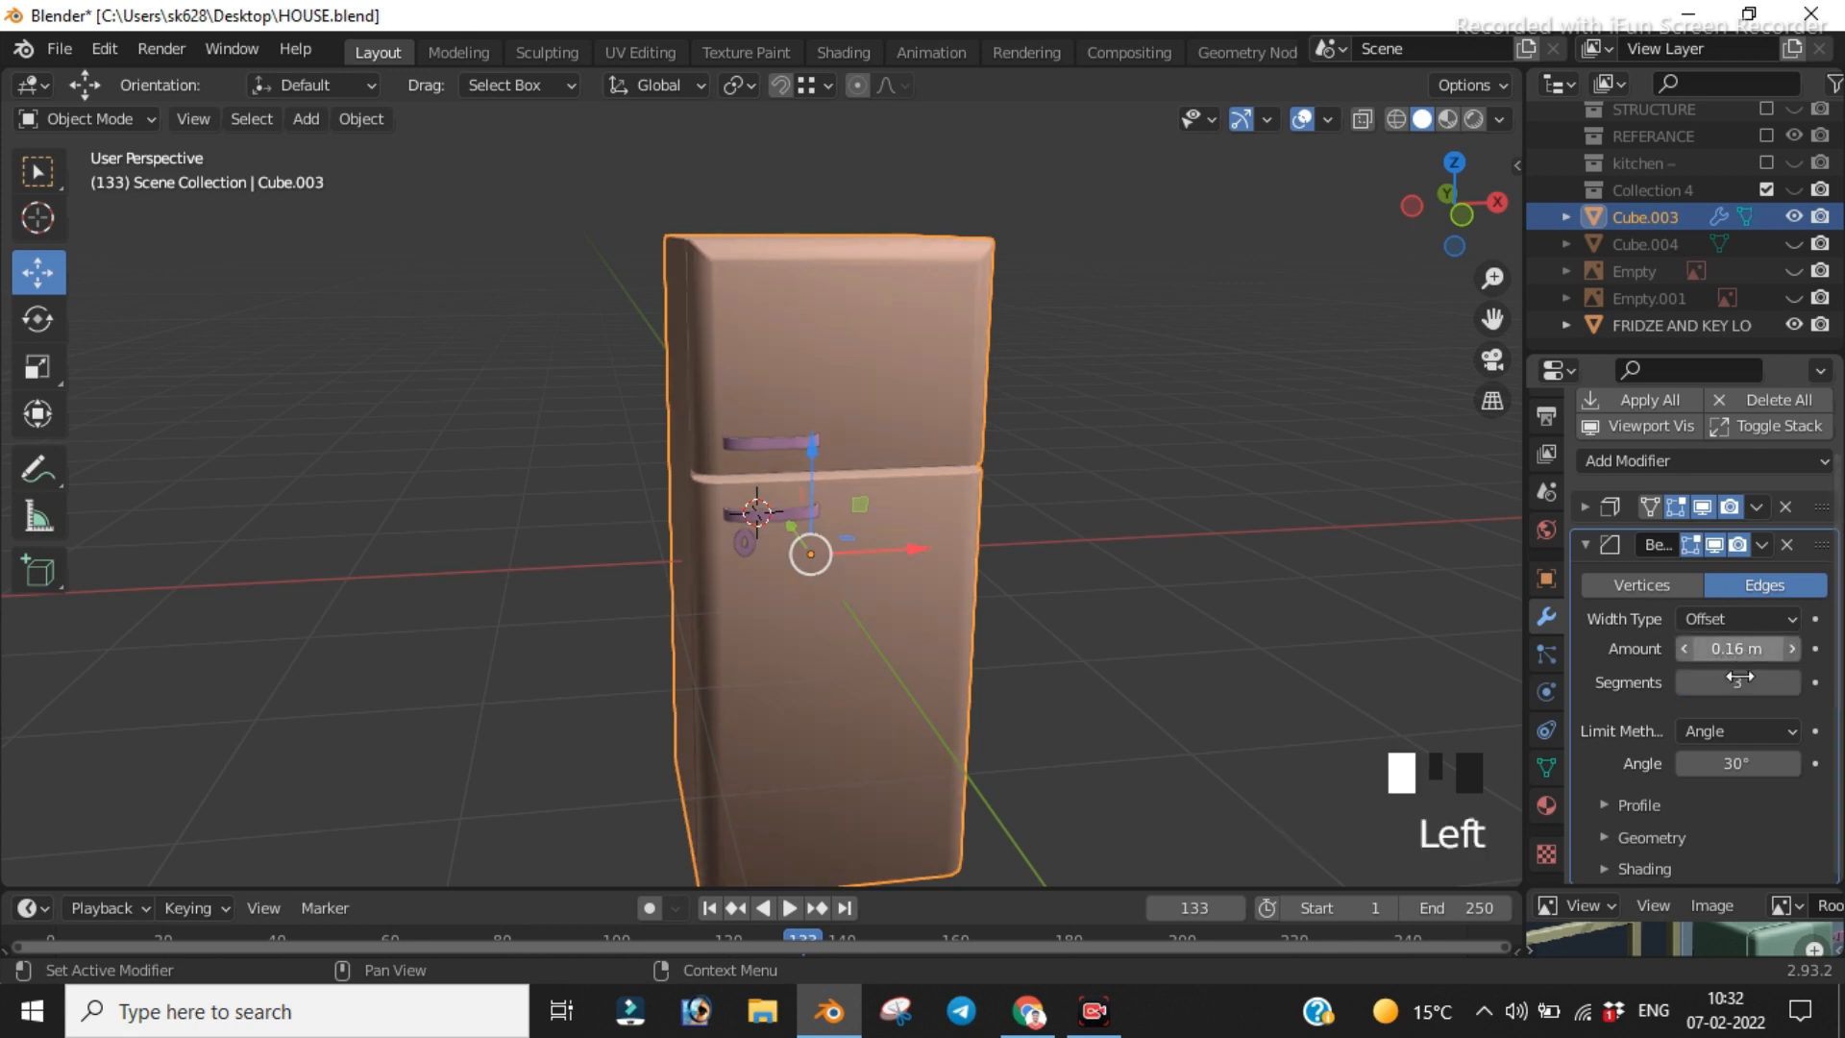
# Step: Enable Harden Normals in the shading options of the refrigerator body's Bevel modifier
pyautogui.scroll(-12, 1743, 741)
pyautogui.click(1645, 863)
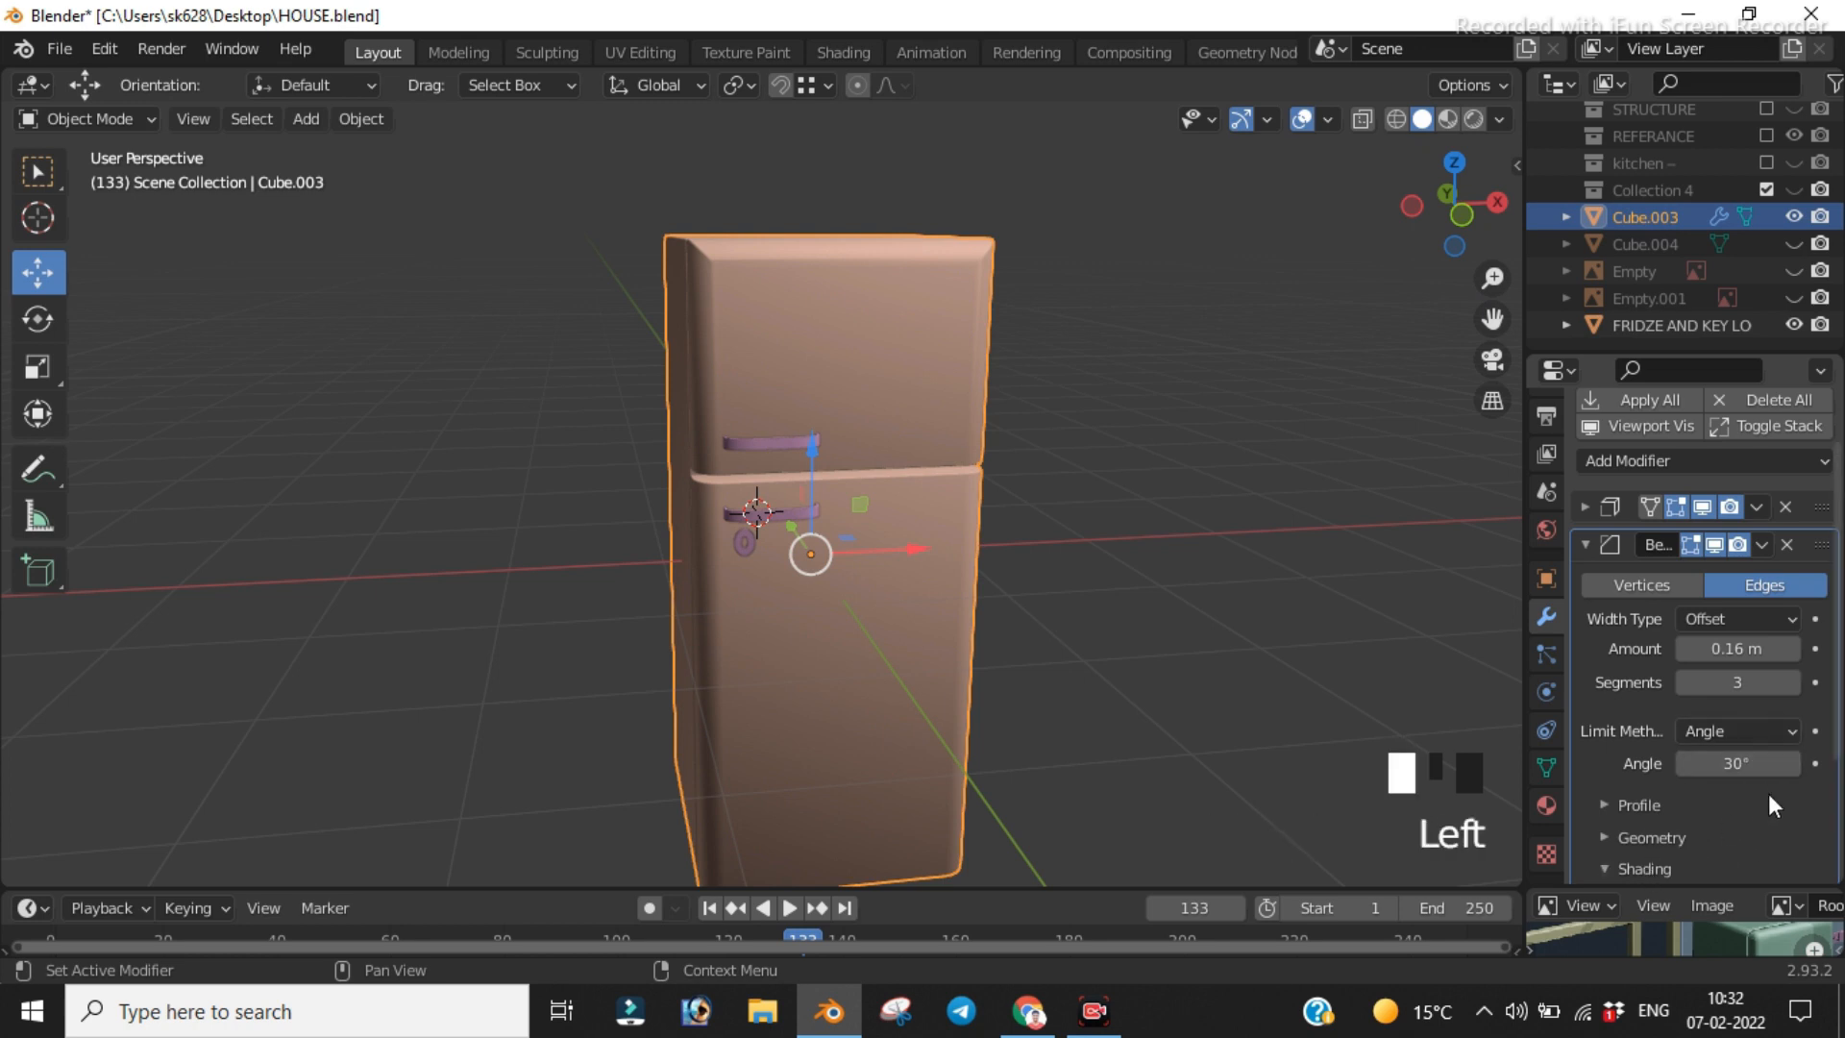
pyautogui.scroll(-8, 1768, 793)
pyautogui.click(1684, 733)
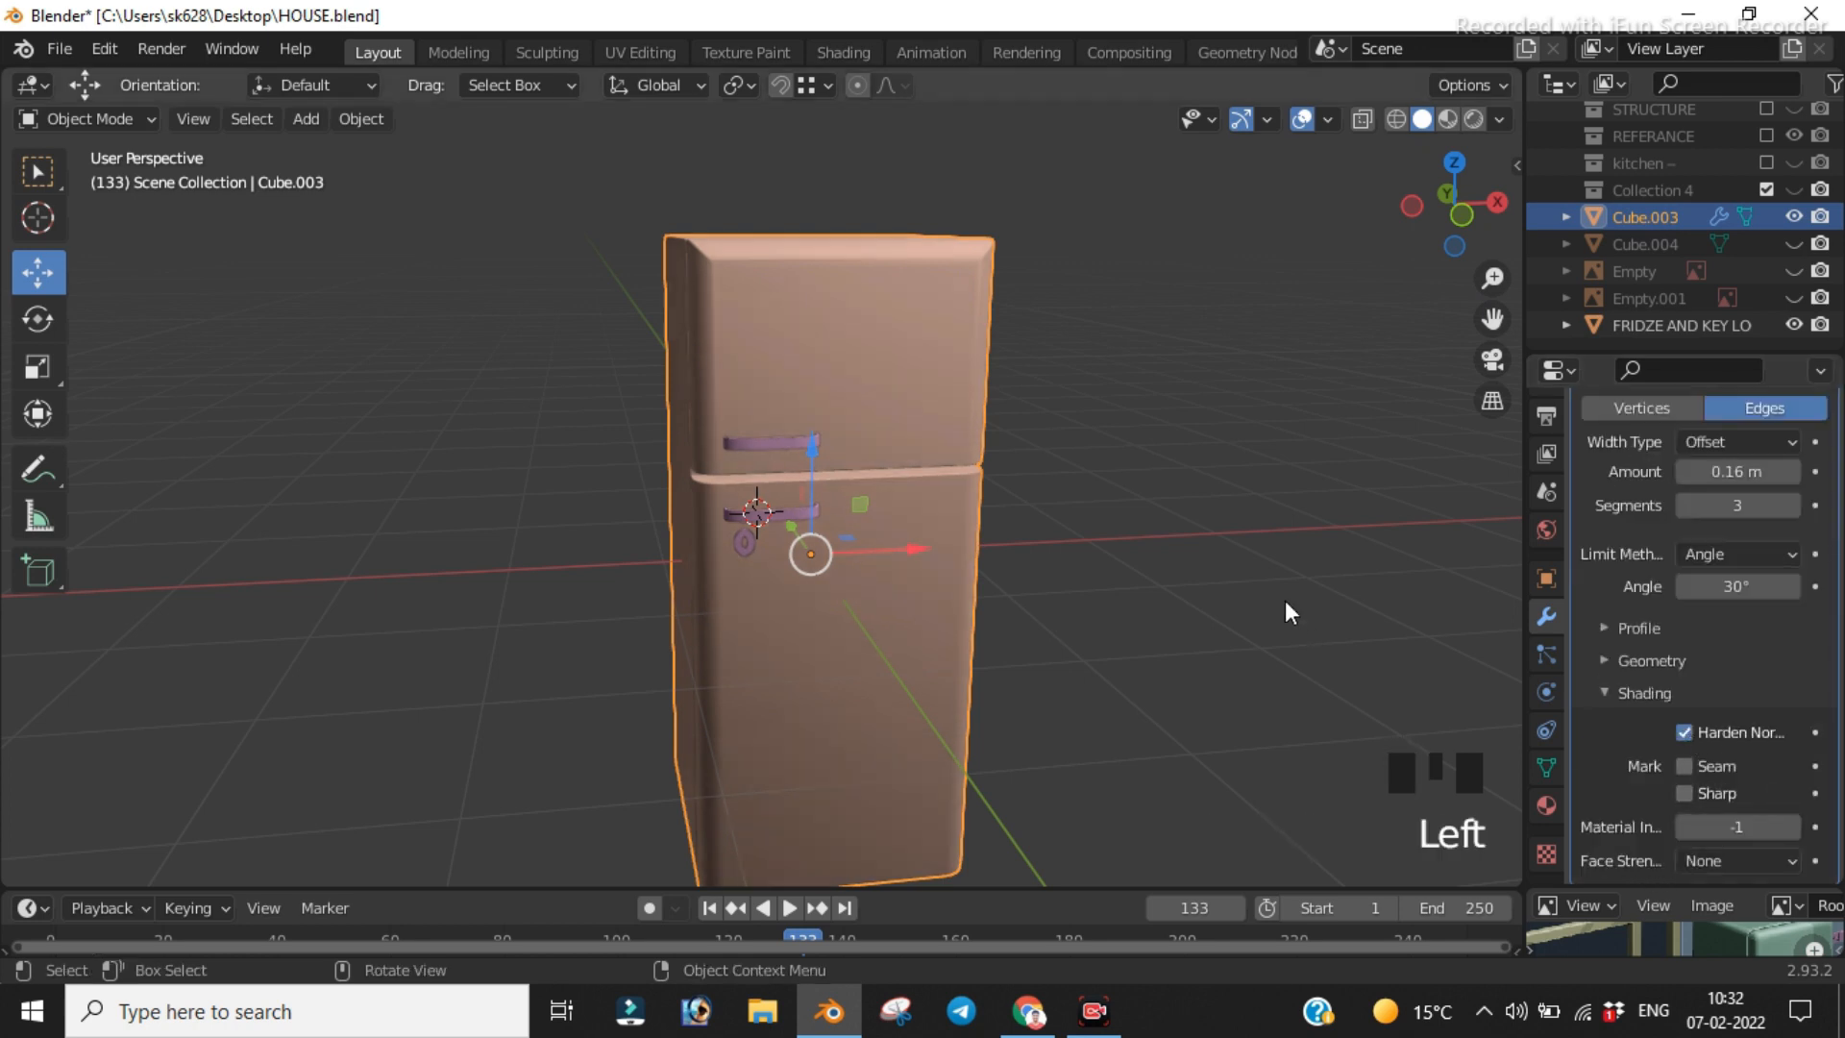
# Step: Deselect the refrigerator body and examine its bevelled edges and the gap between the two doors
pyautogui.click(1038, 504)
pyautogui.scroll(6, 1038, 475)
pyautogui.moveTo(1119, 448); pyautogui.dragTo(752, 400, button='middle')
pyautogui.scroll(-4, 751, 399)
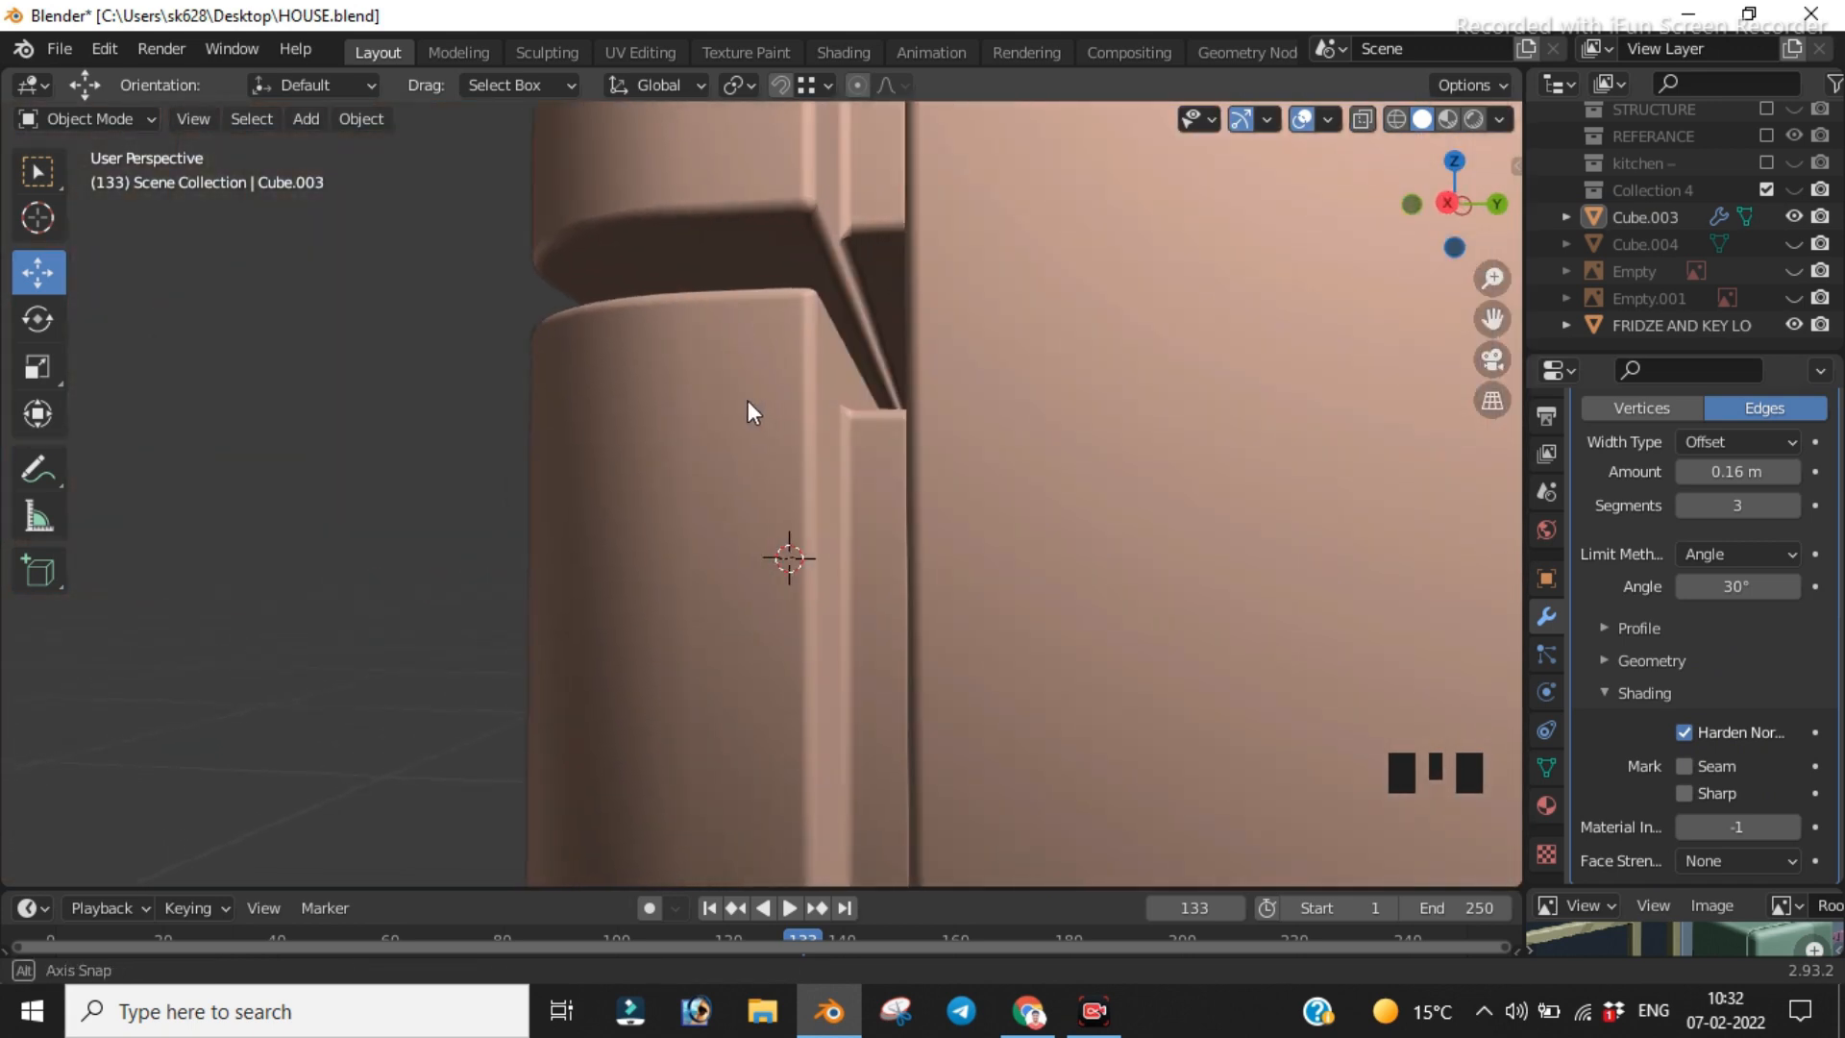
pyautogui.moveTo(1008, 412); pyautogui.dragTo(998, 356, button='middle')
pyautogui.scroll(6, 979, 471)
pyautogui.scroll(-4, 977, 471)
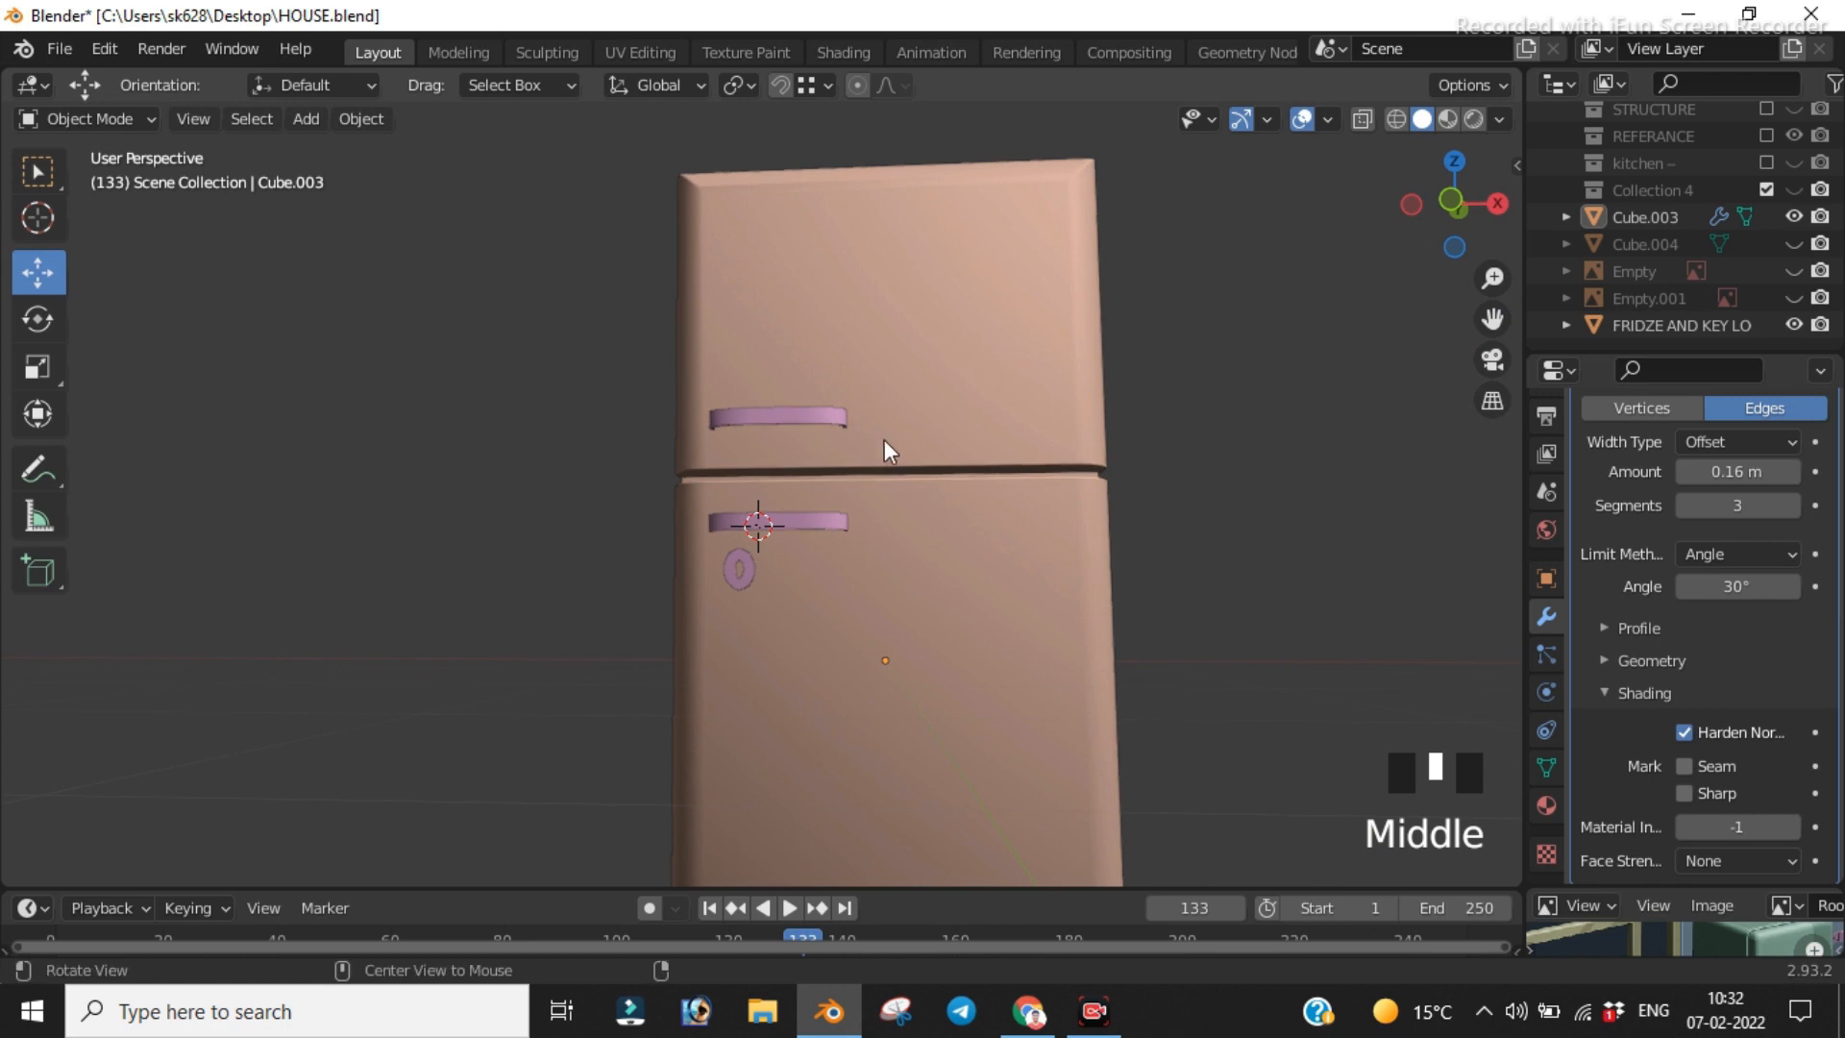
# Step: Scale the upper door's handle down uniformly to about 0.8 within the joined handle-and-lock object
pyautogui.click(797, 417)
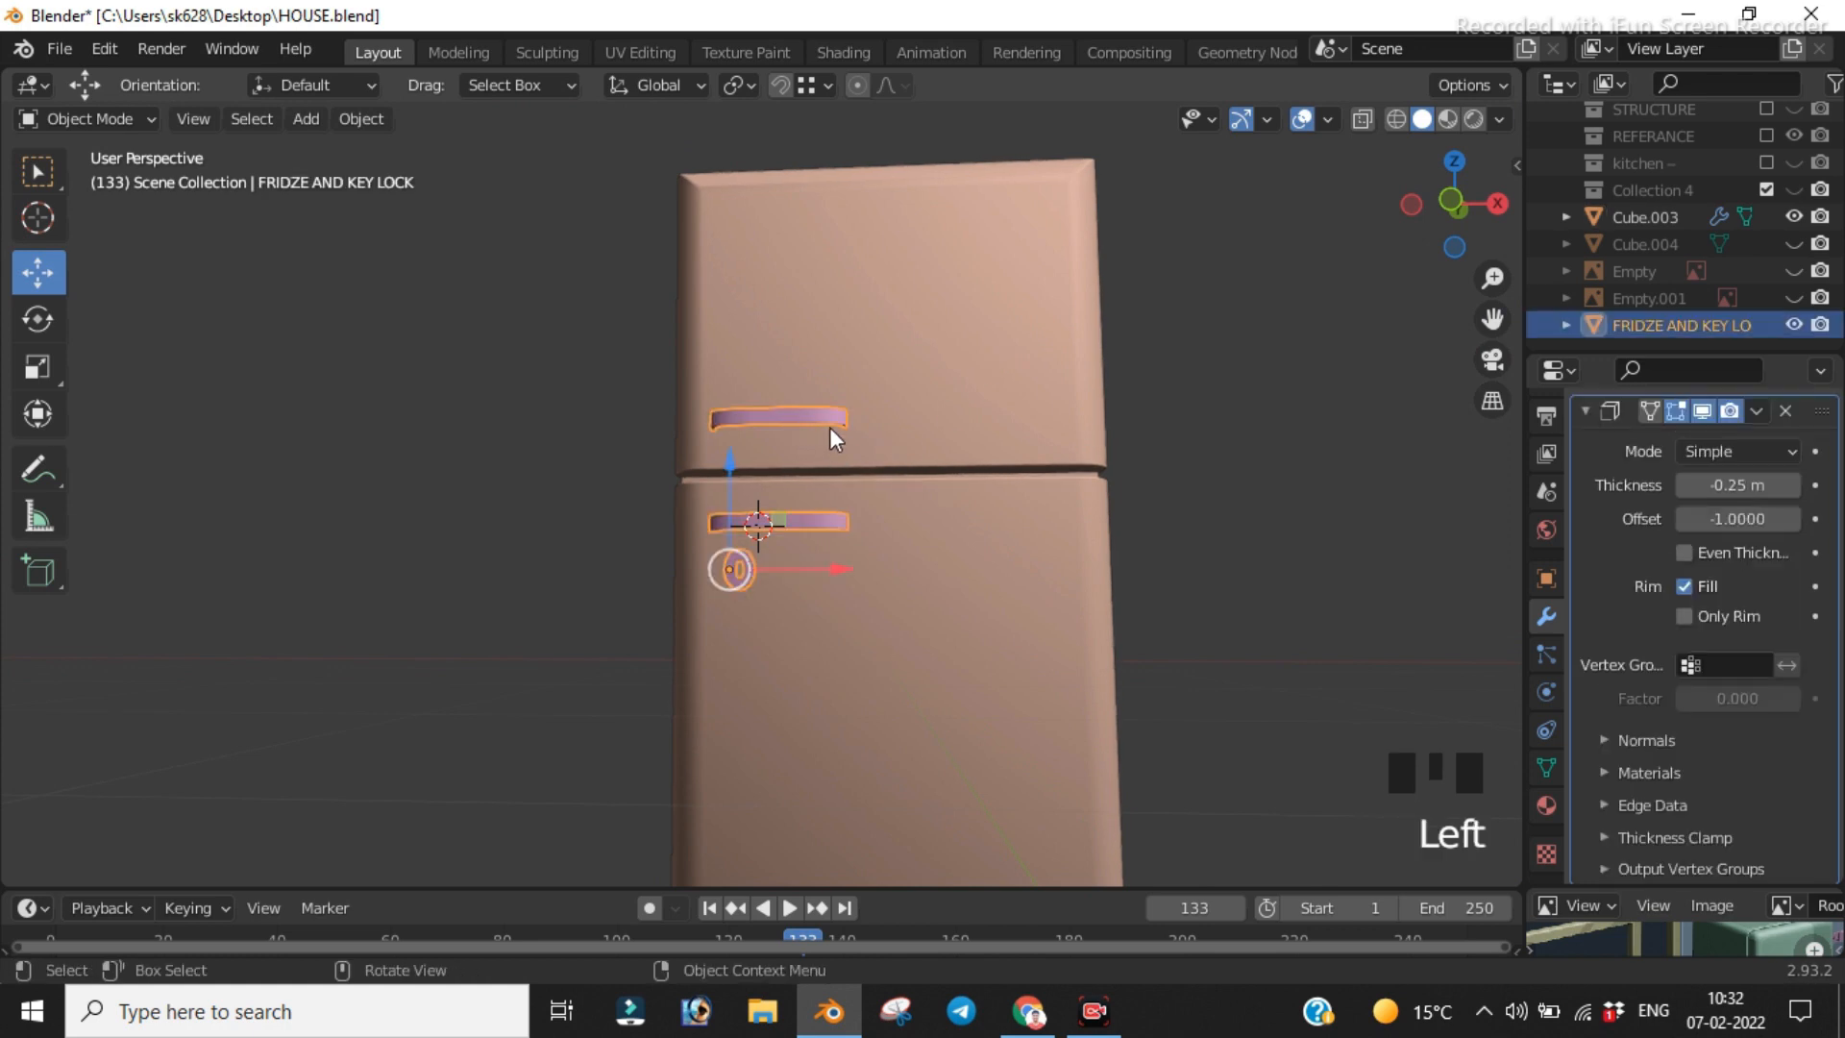
pyautogui.press('Tab')
pyautogui.scroll(5, 826, 425)
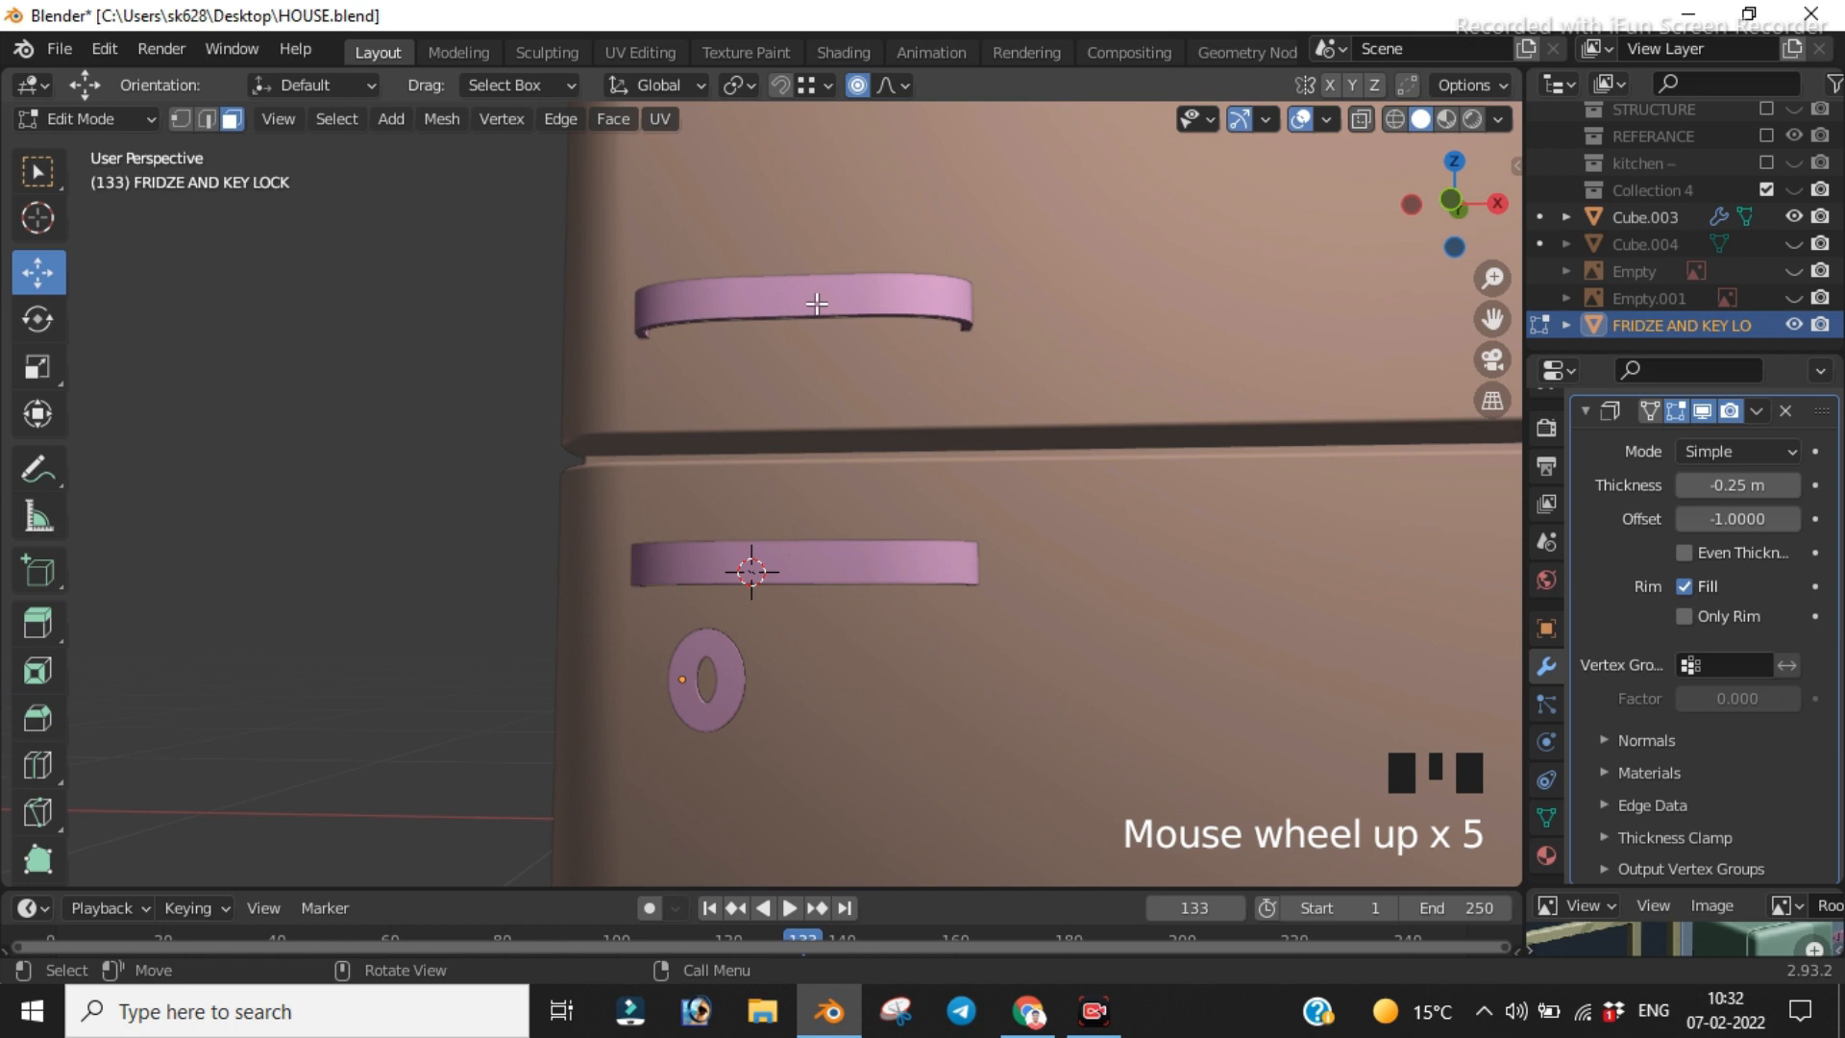
pyautogui.hotkey('alt', 'z')
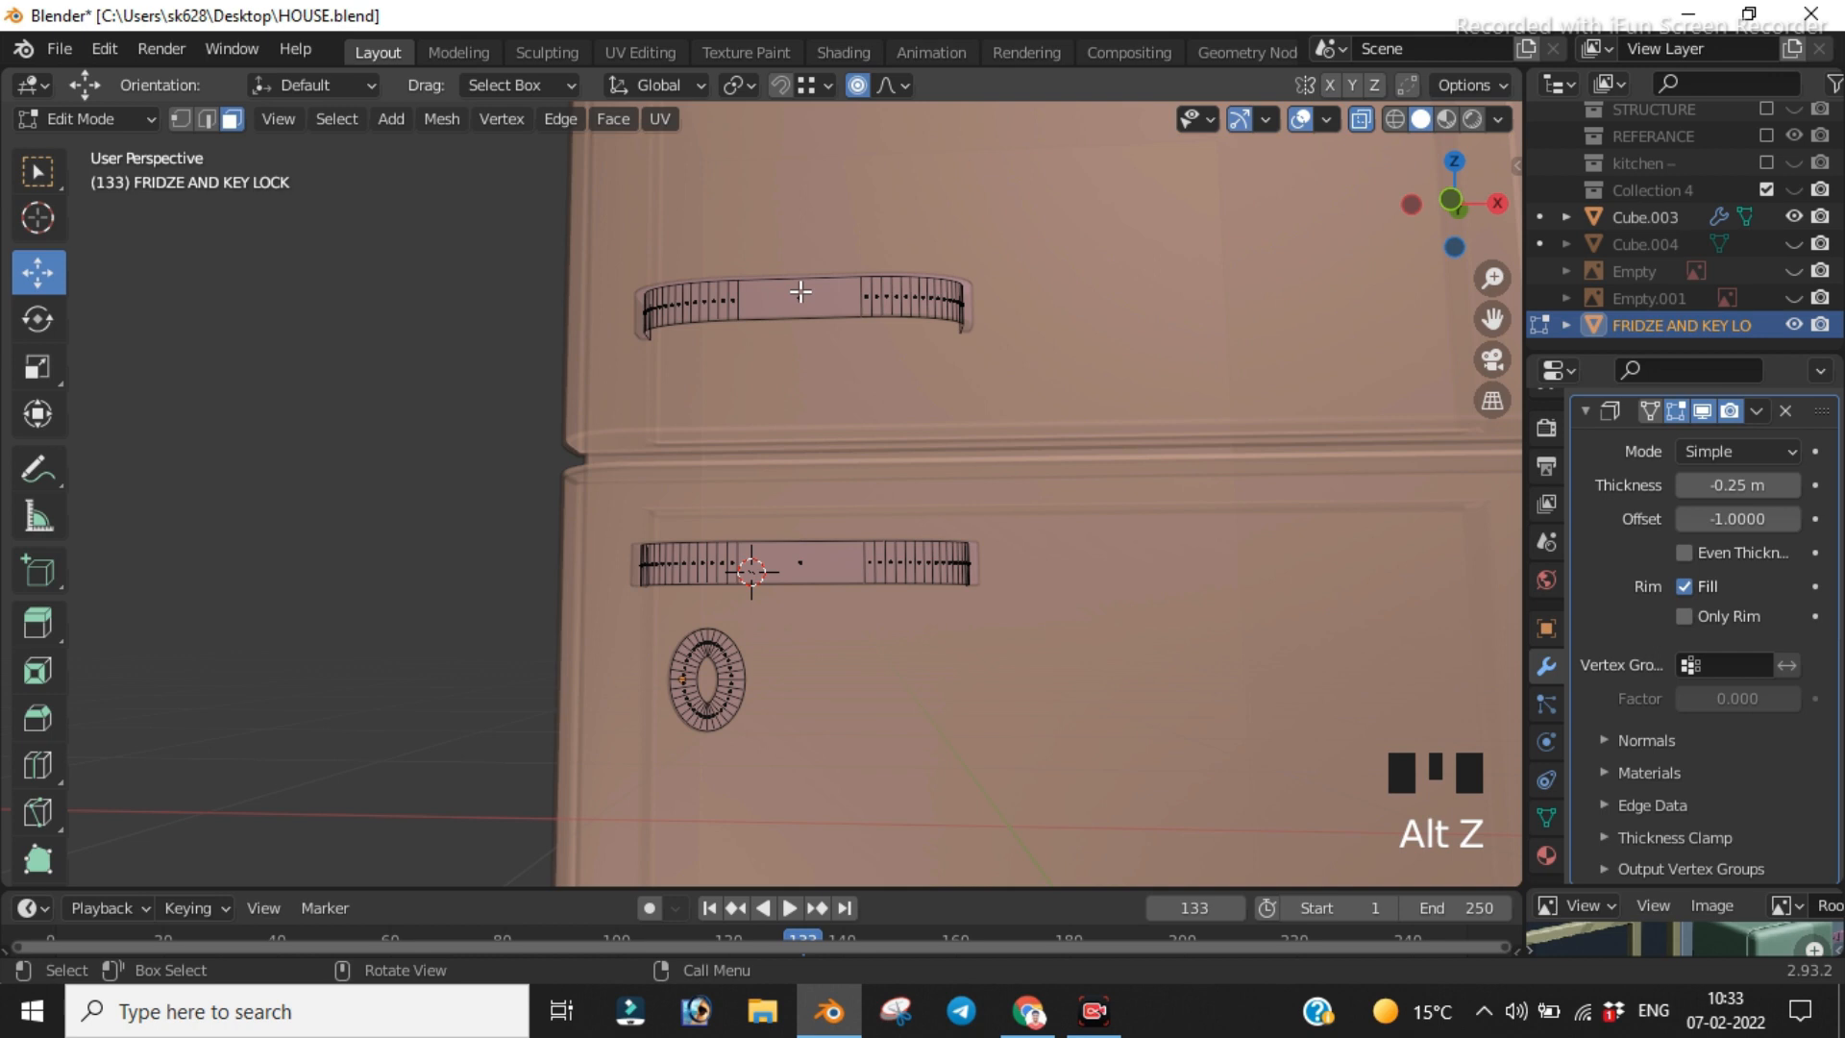
pyautogui.press('l')
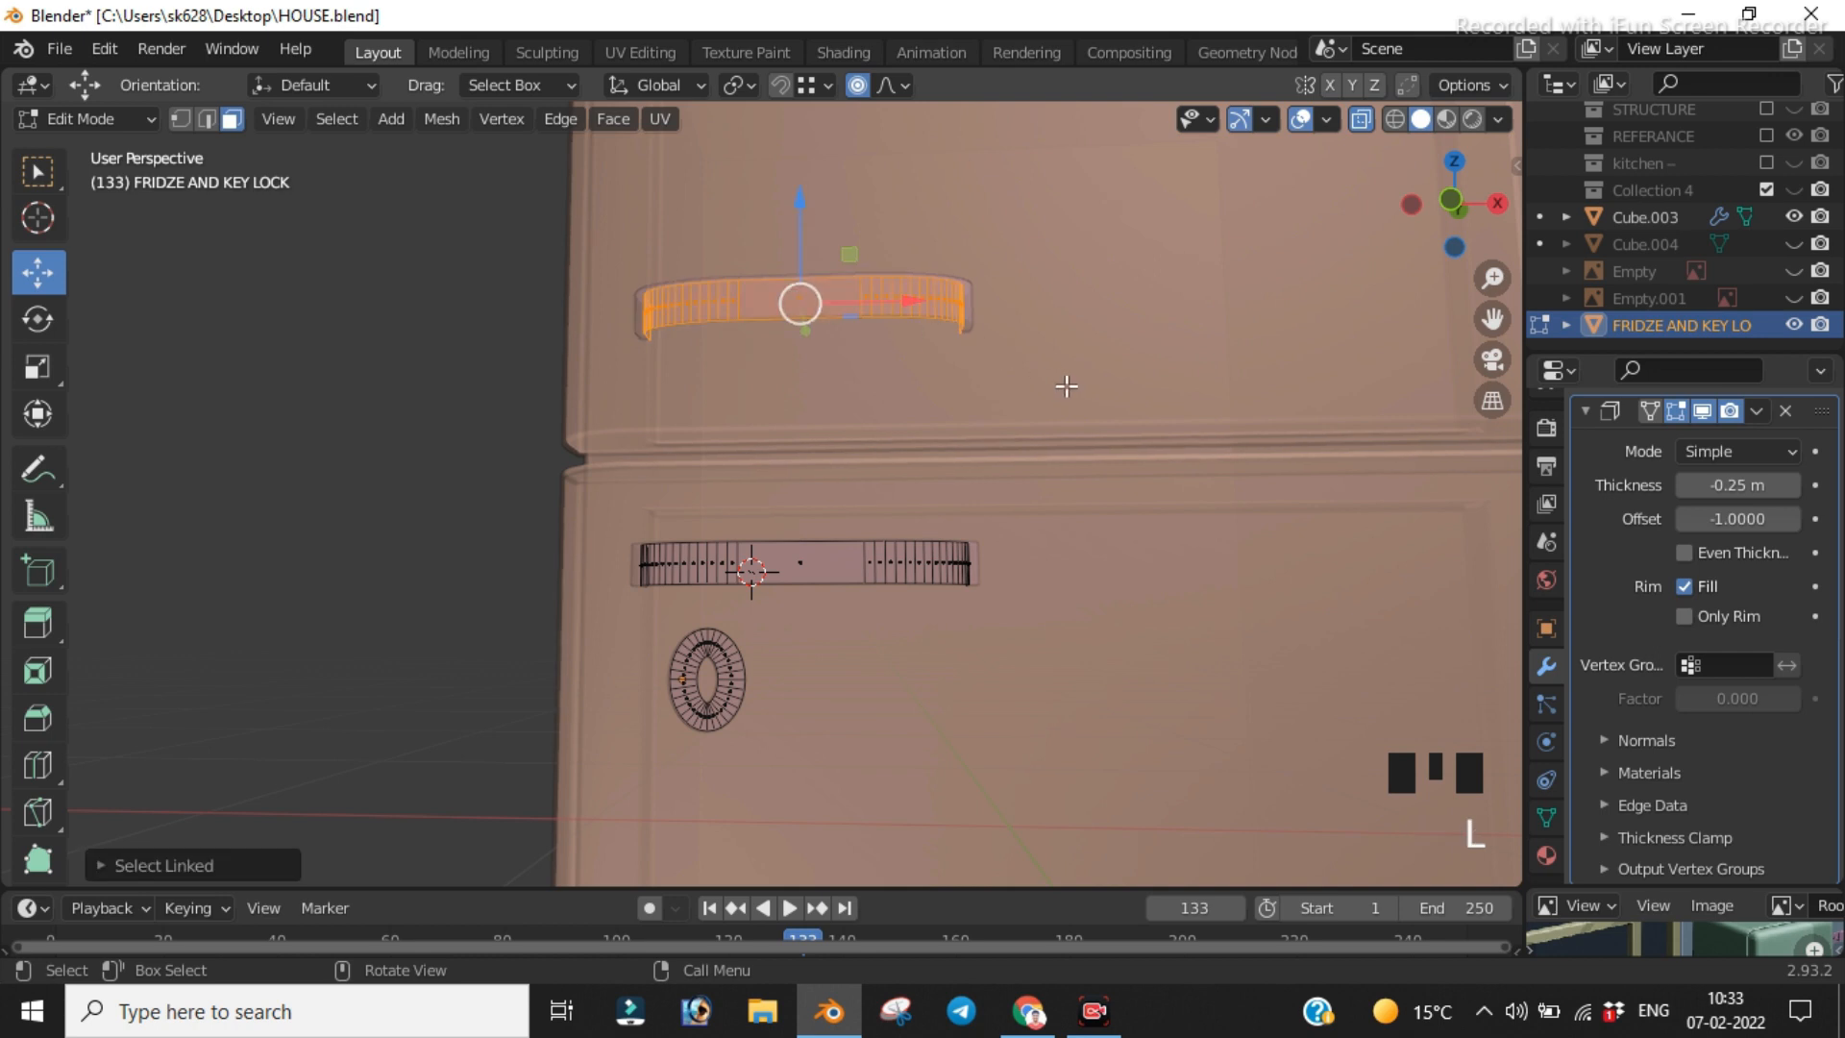
pyautogui.press('s')
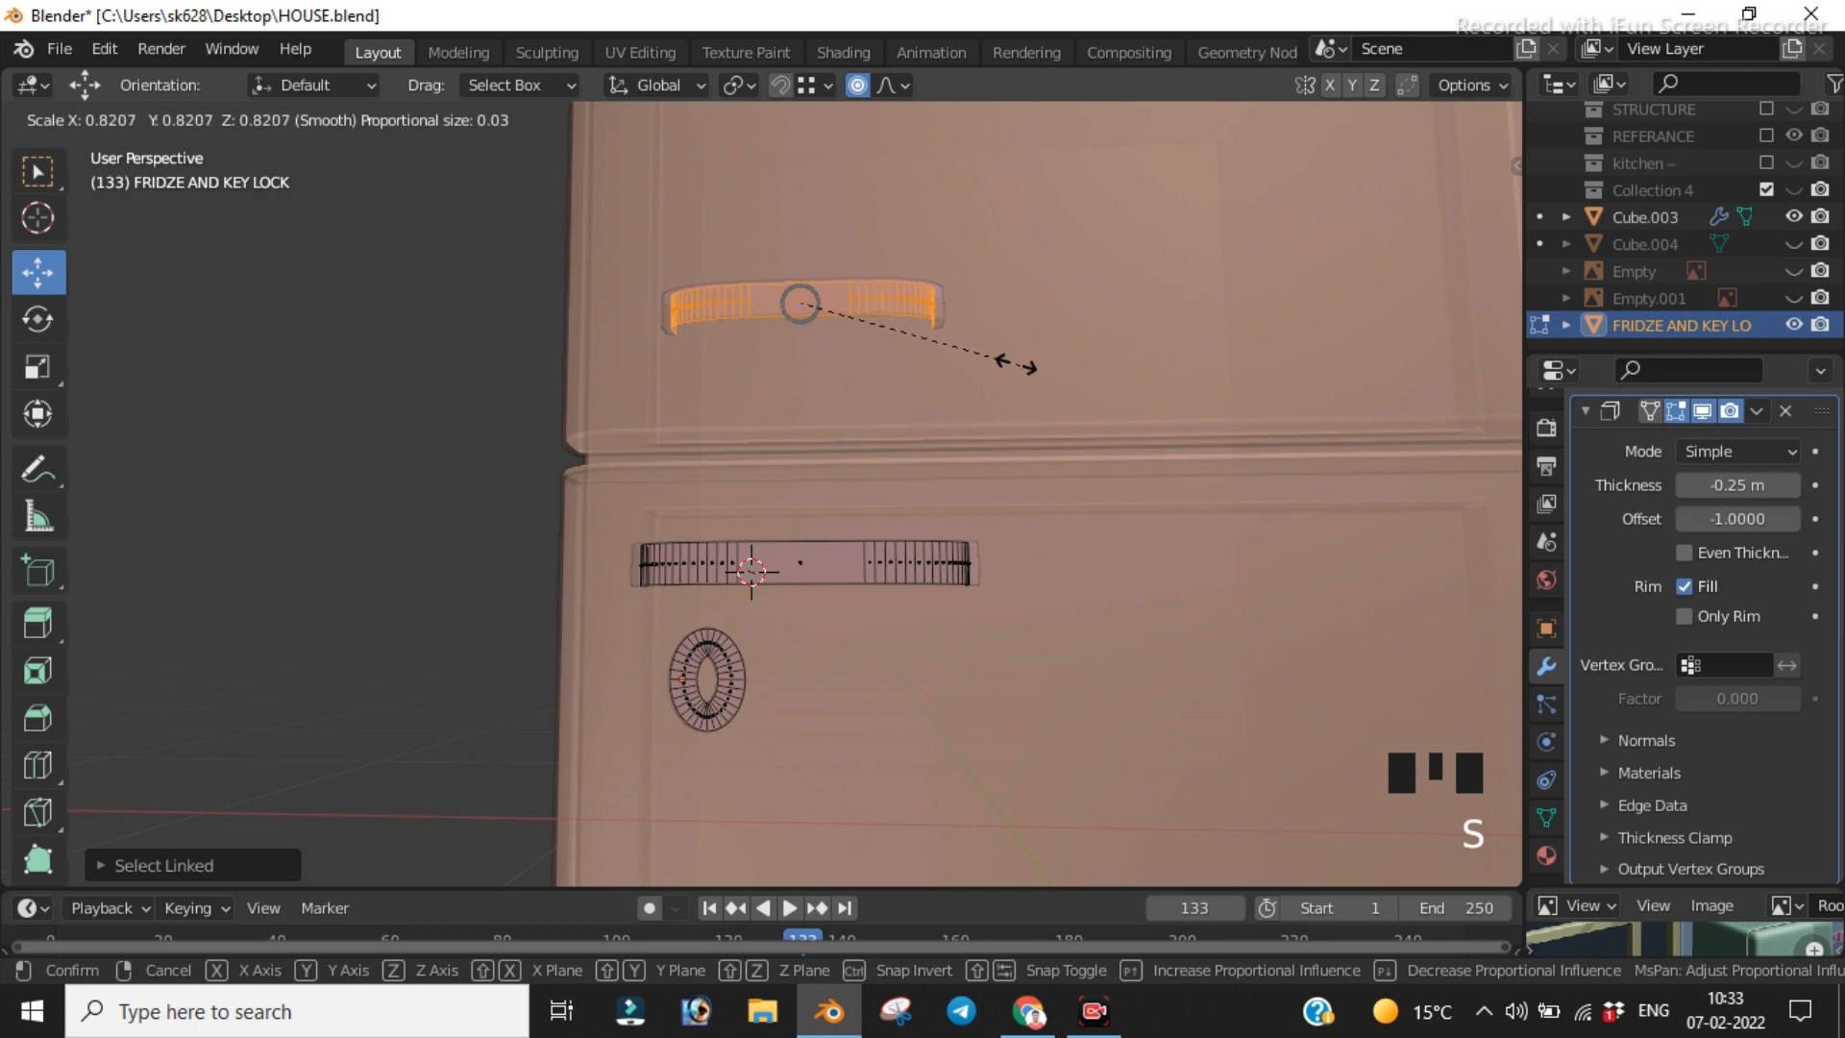
pyautogui.click(1012, 367)
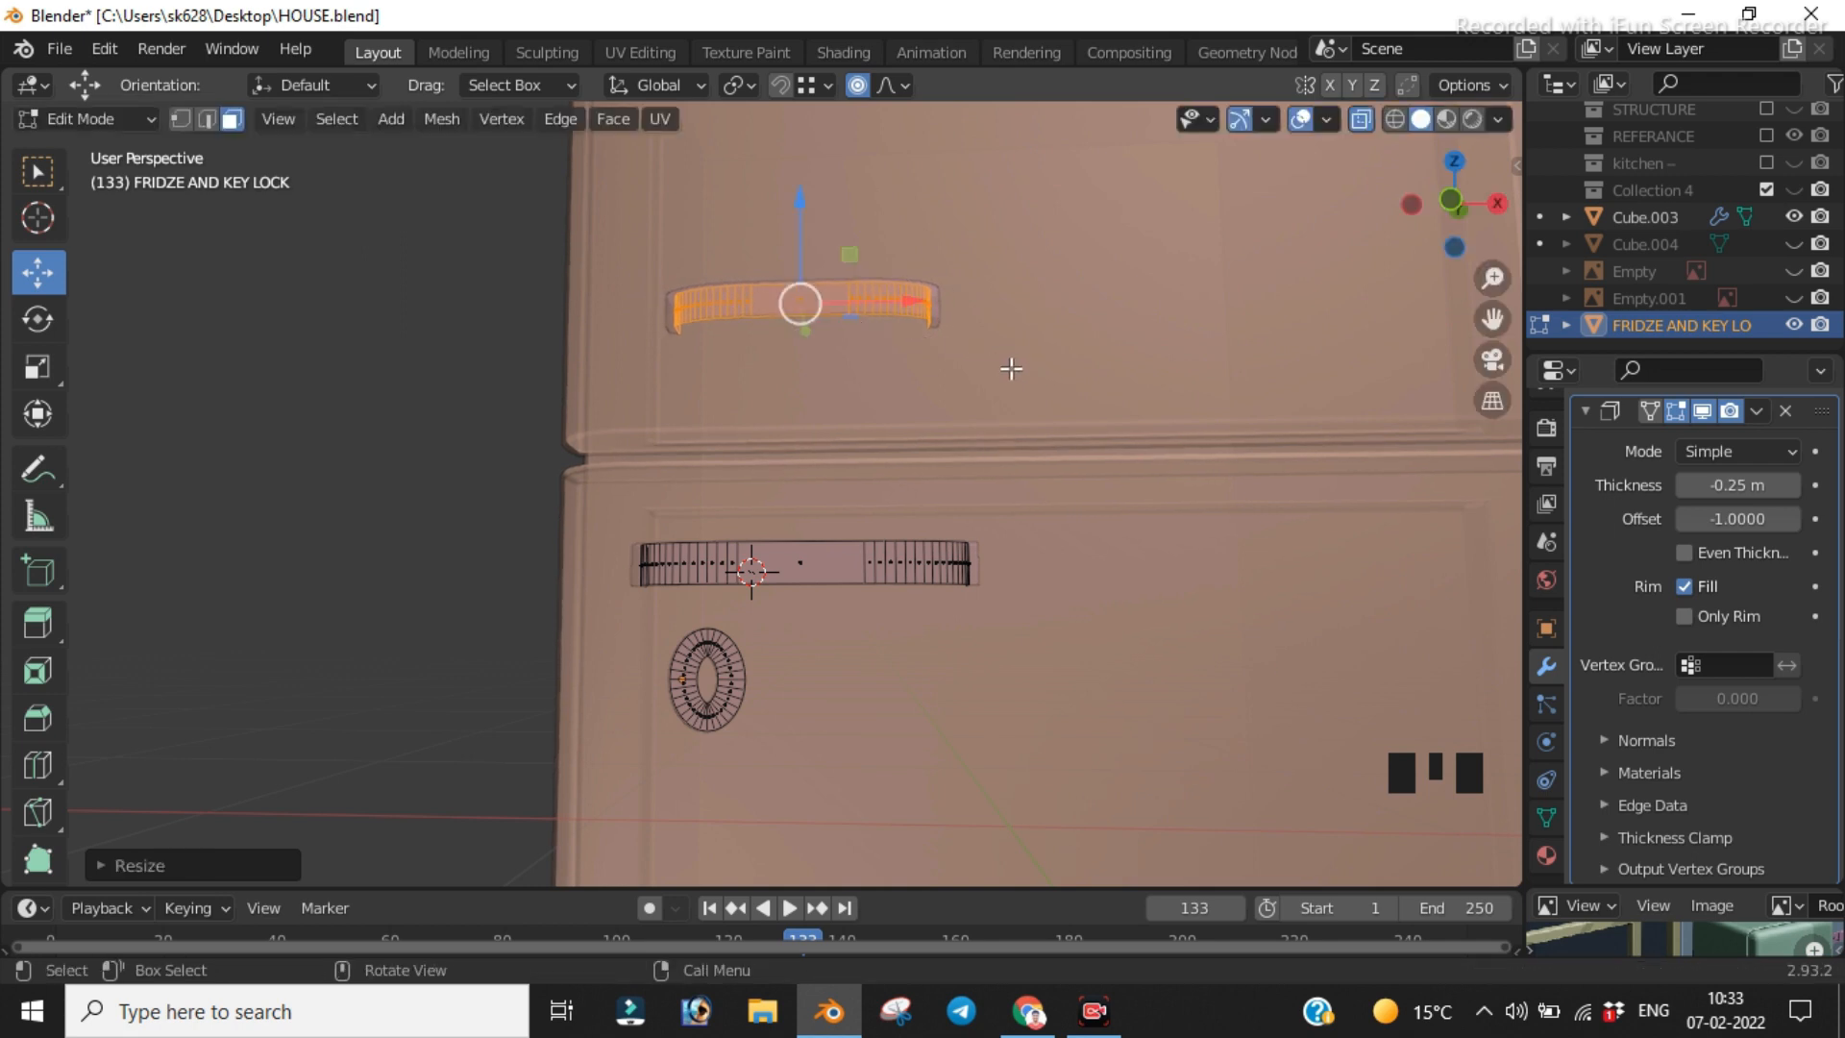
pyautogui.press('Tab')
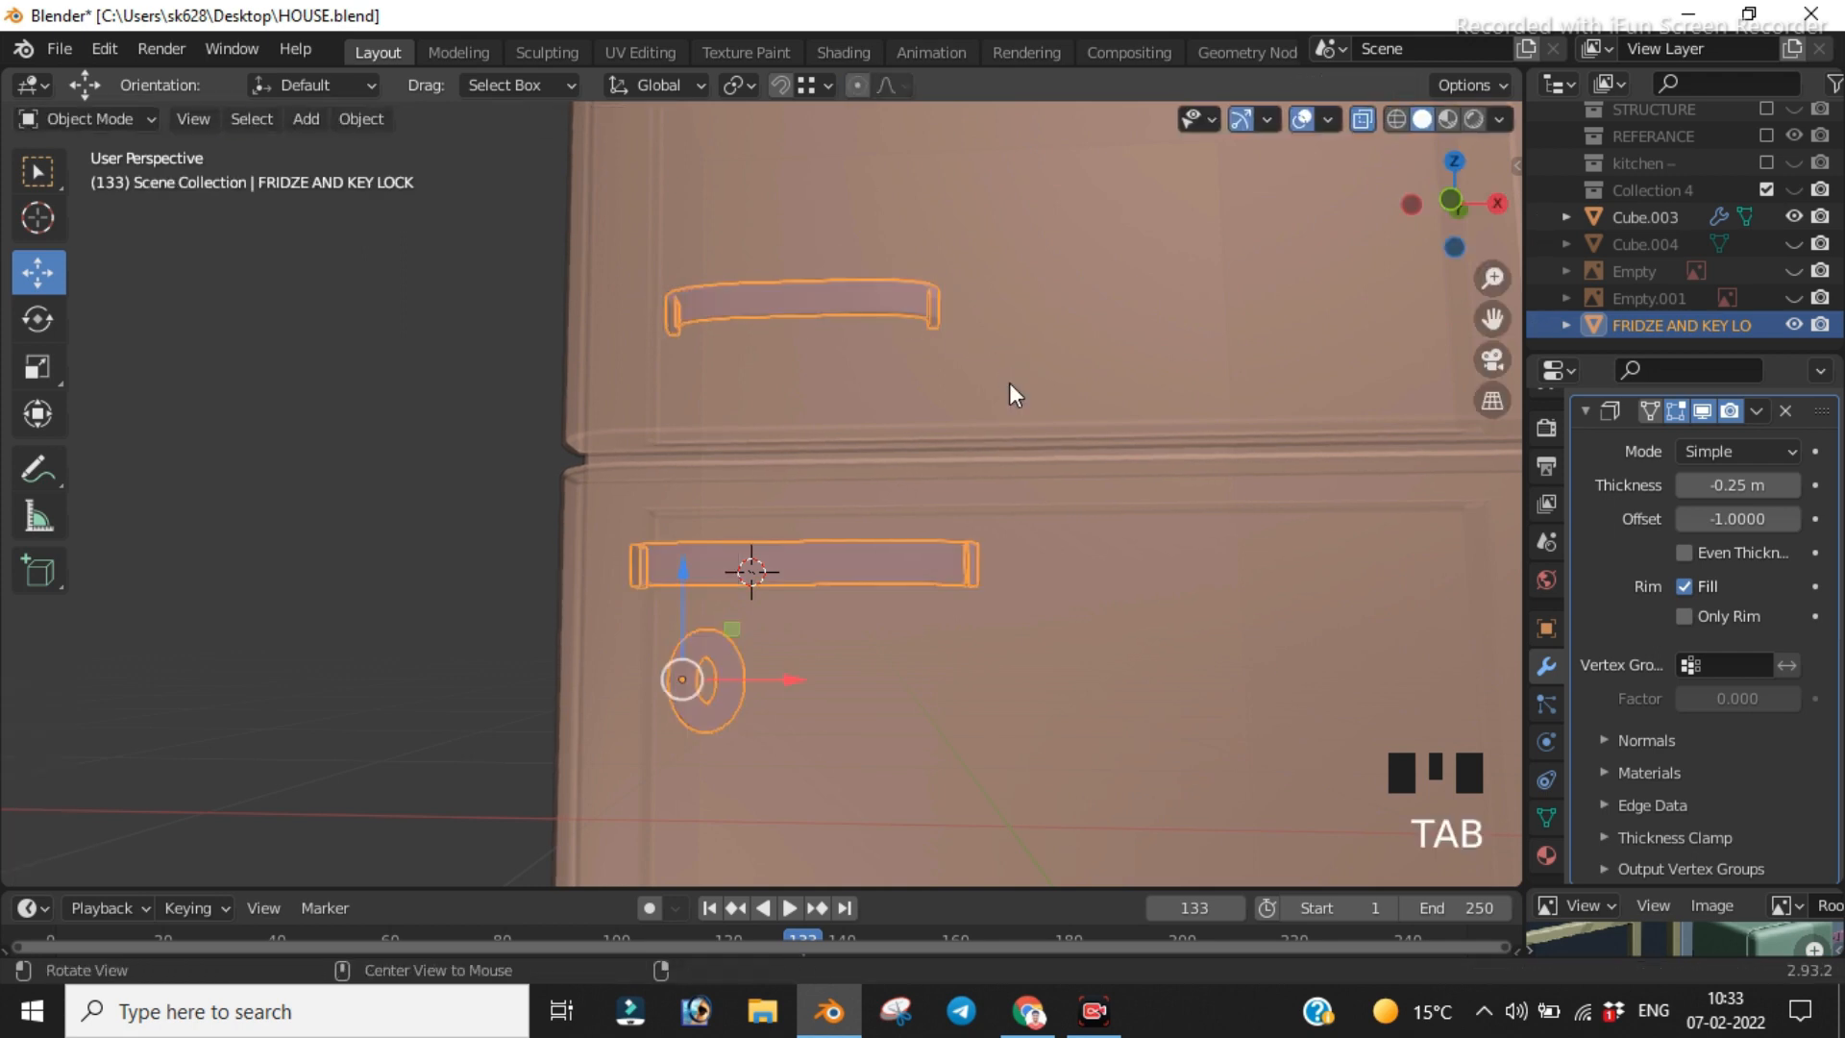
pyautogui.hotkey('alt', 'z')
# Step: Deselect the handle-and-lock object and examine the refrigerator's front, sides and top for handle proportions and body shape
pyautogui.scroll(-2, 1000, 384)
pyautogui.scroll(-3, 990, 401)
pyautogui.moveTo(978, 455); pyautogui.dragTo(892, 492, button='middle')
pyautogui.scroll(-3, 978, 509)
pyautogui.scroll(6, 908, 487)
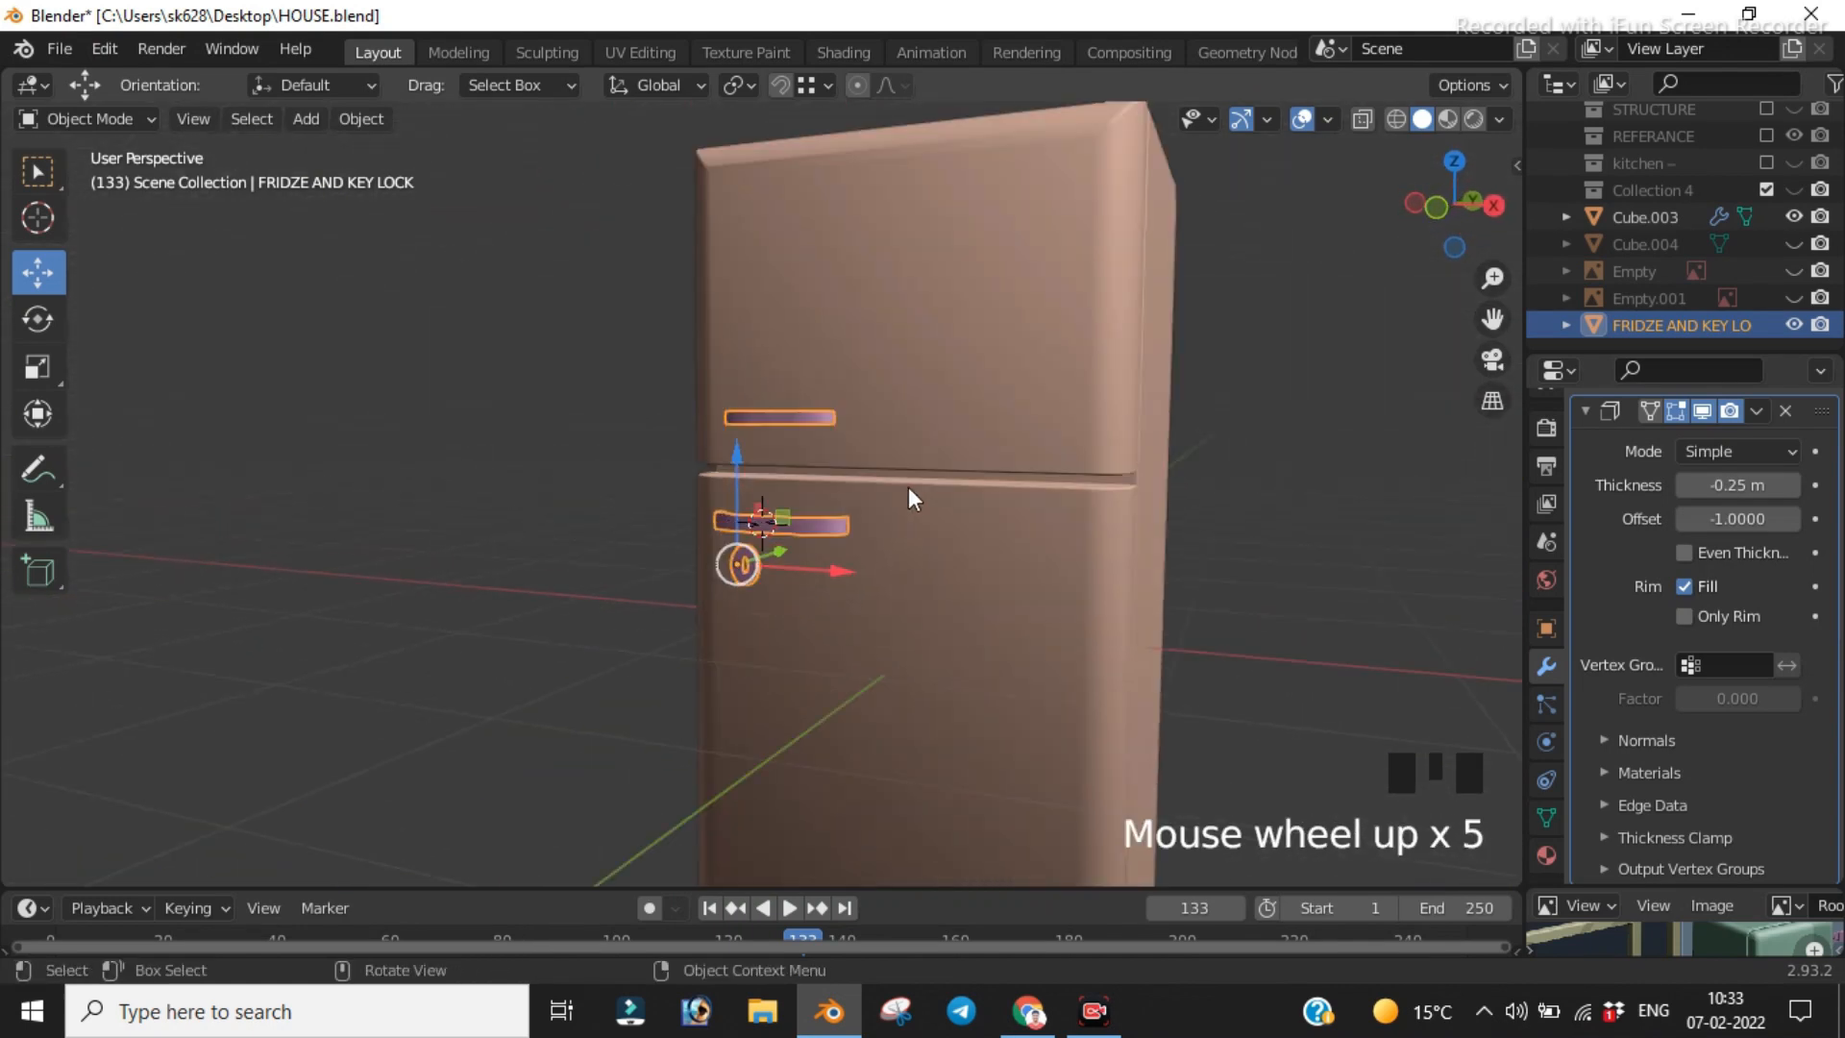
pyautogui.click(528, 557)
pyautogui.scroll(-1, 965, 565)
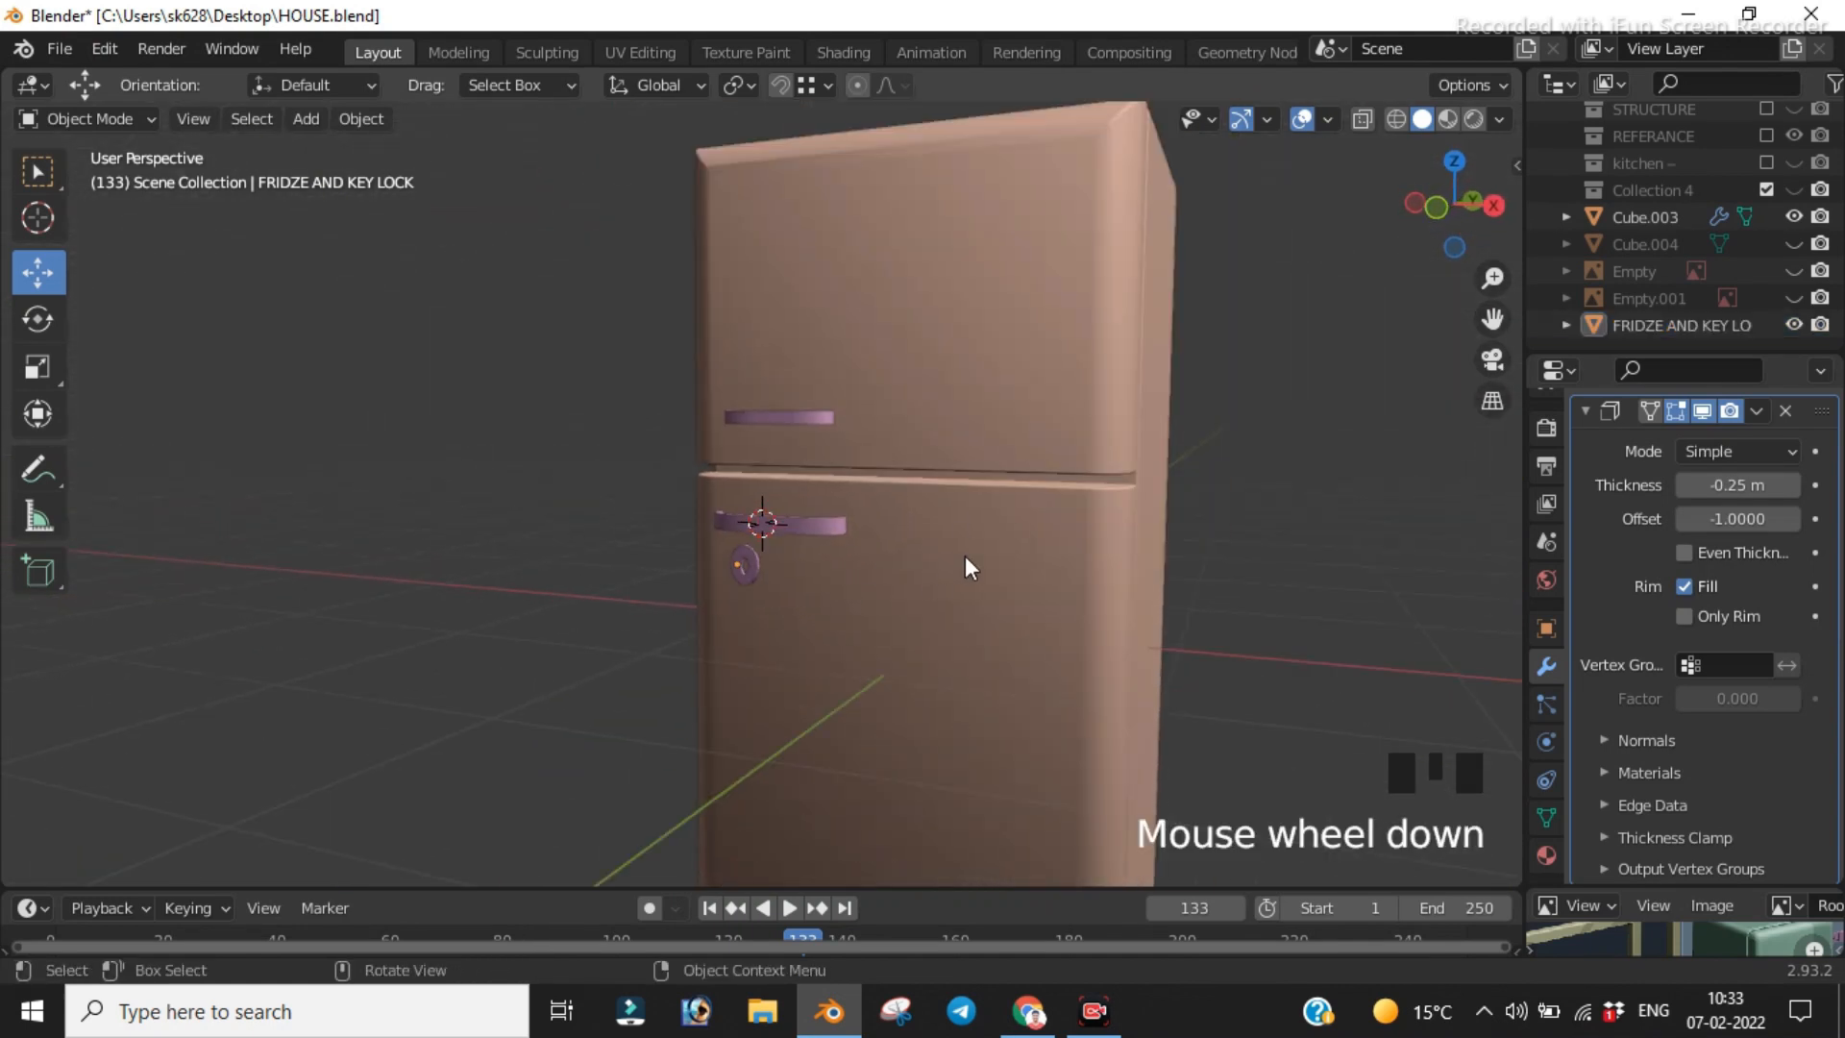
pyautogui.moveTo(896, 555); pyautogui.dragTo(993, 528, button='middle')
pyautogui.scroll(-1, 885, 435)
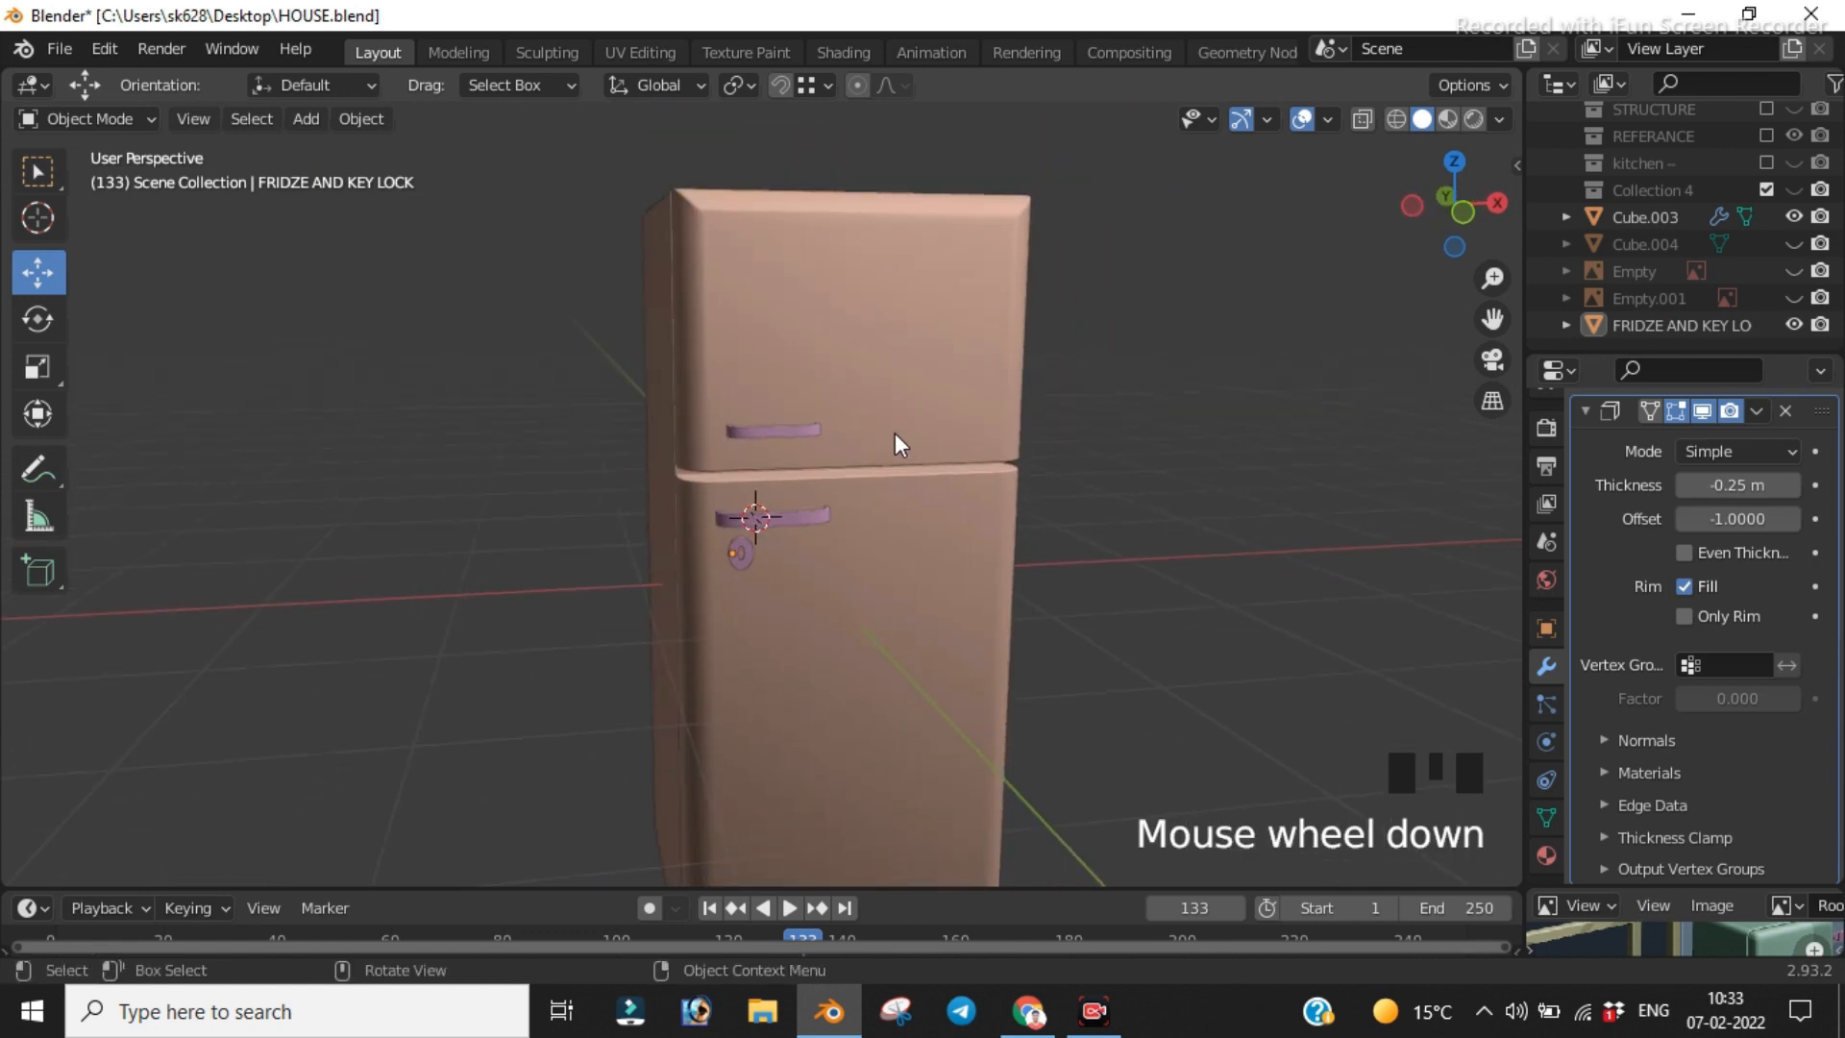
pyautogui.moveTo(942, 368); pyautogui.dragTo(1317, 276, button='middle')
pyautogui.scroll(-1, 1029, 401)
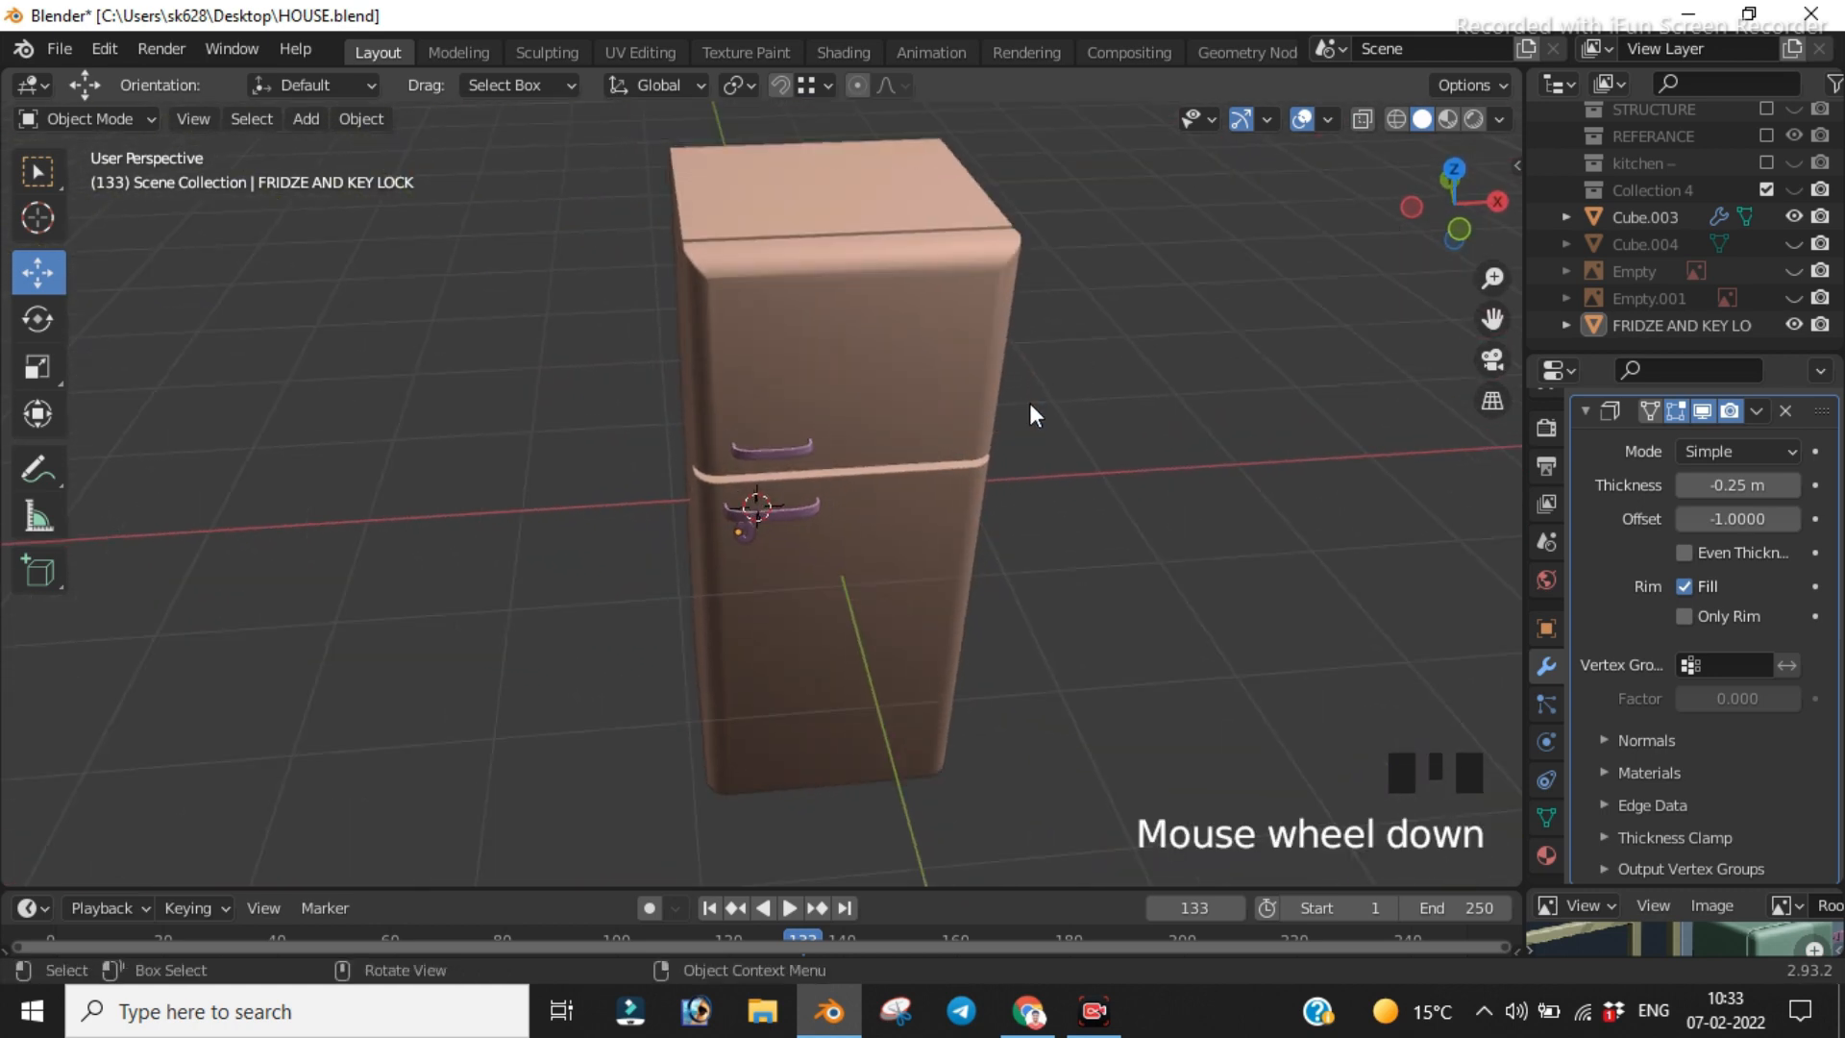
# Step: Identify the refrigerator body by toggling its visibility and rename it FRIZE BODY
pyautogui.click(1658, 217)
pyautogui.click(1792, 218)
pyautogui.click(1793, 217)
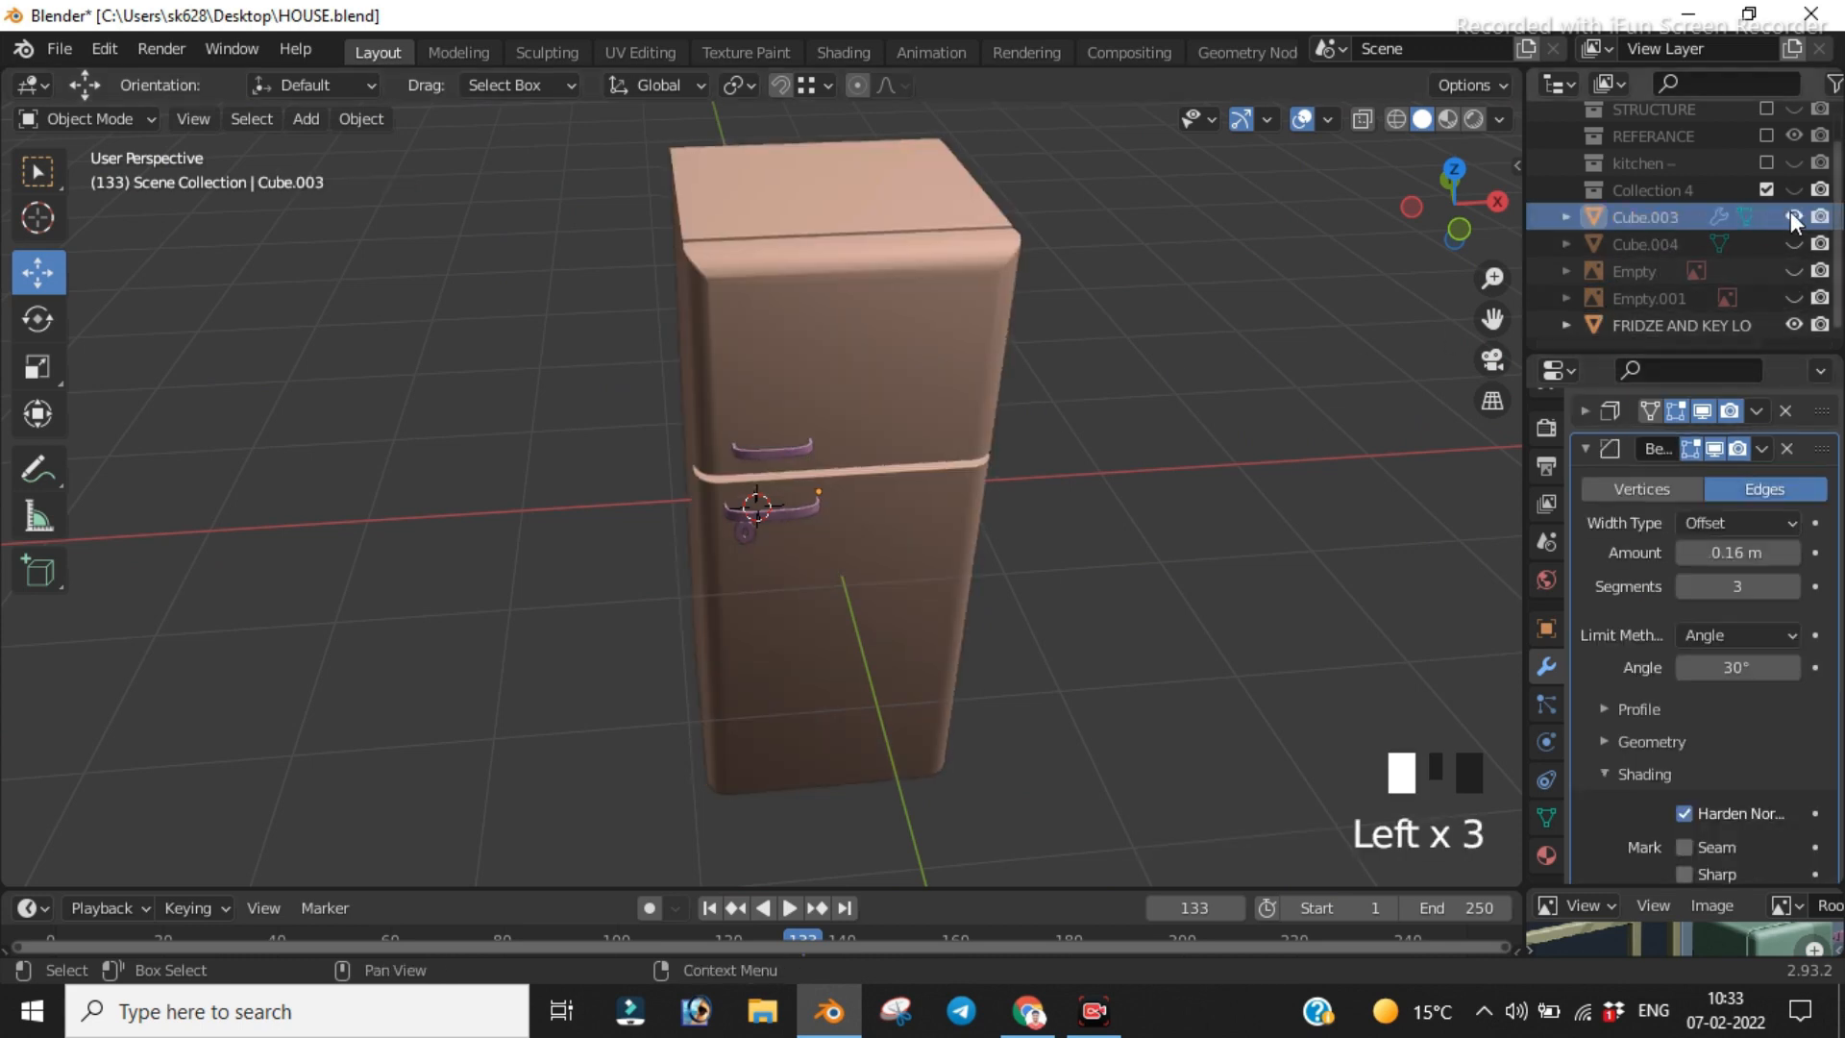
pyautogui.click(1651, 217)
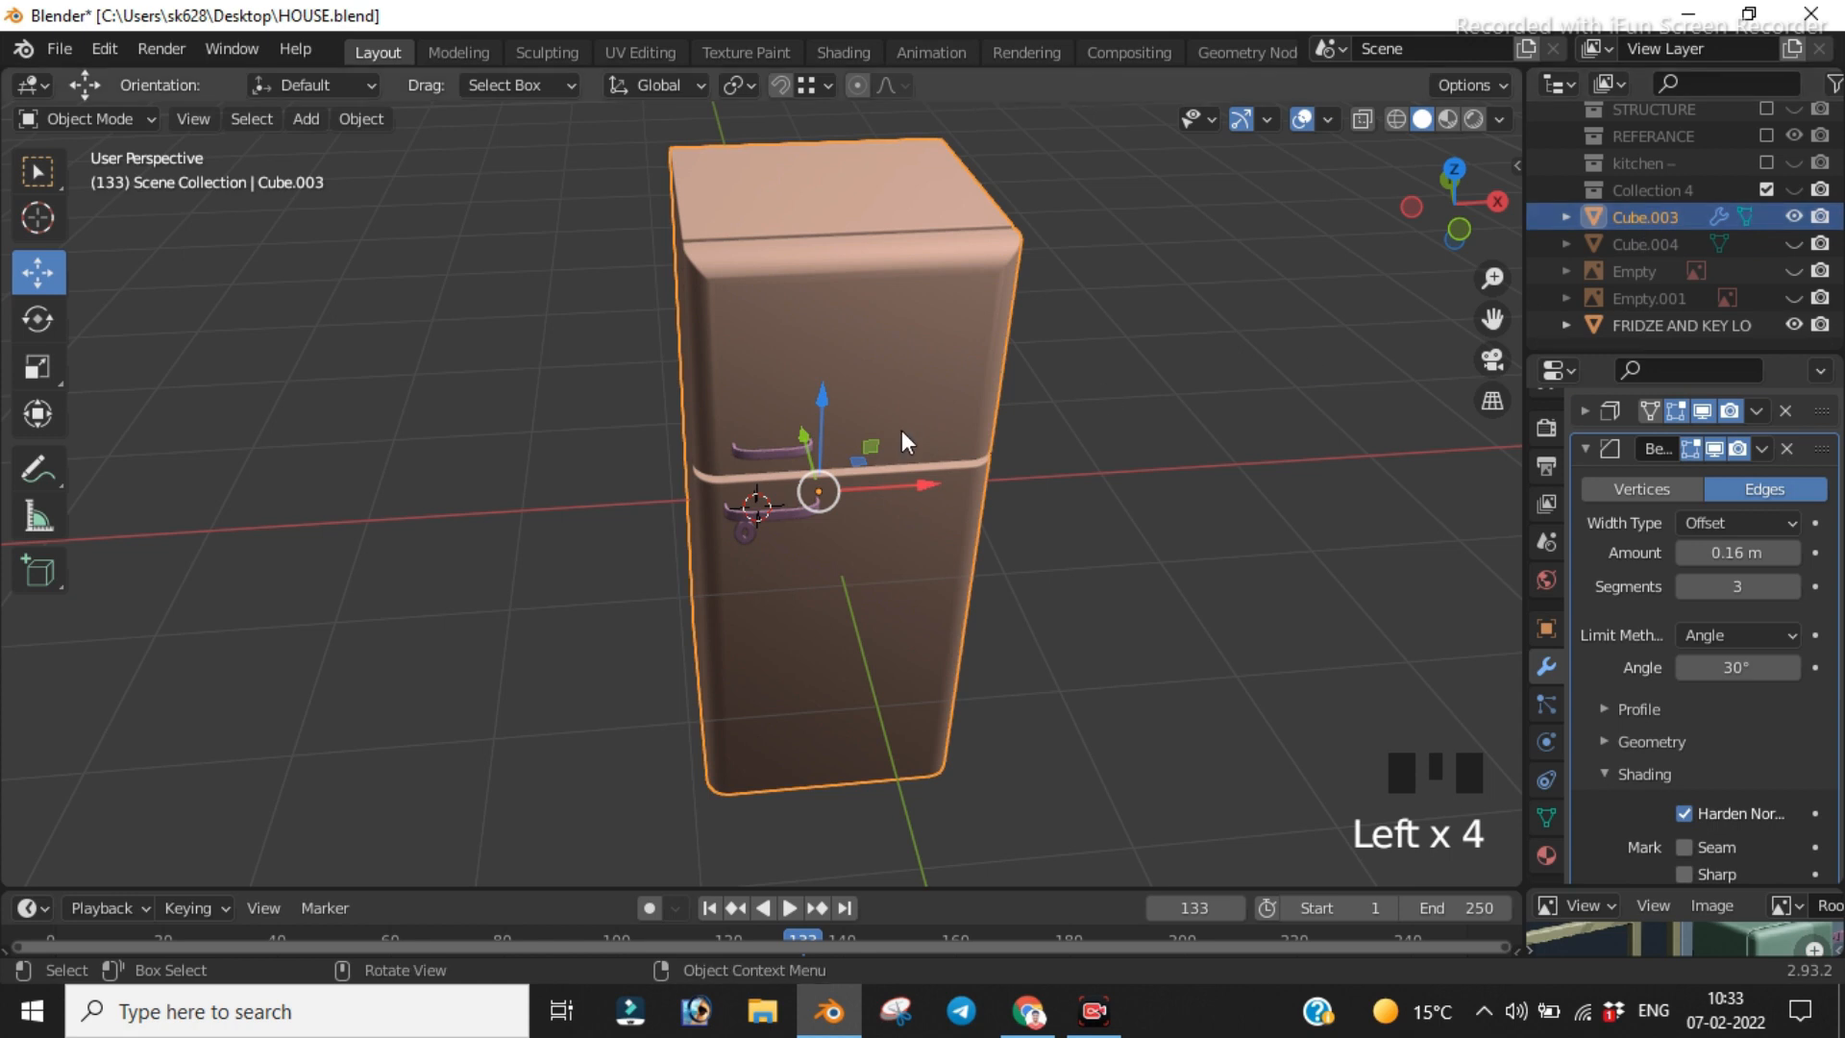
pyautogui.press('F2')
pyautogui.press('BackSpace')
pyautogui.press('BackSpace')
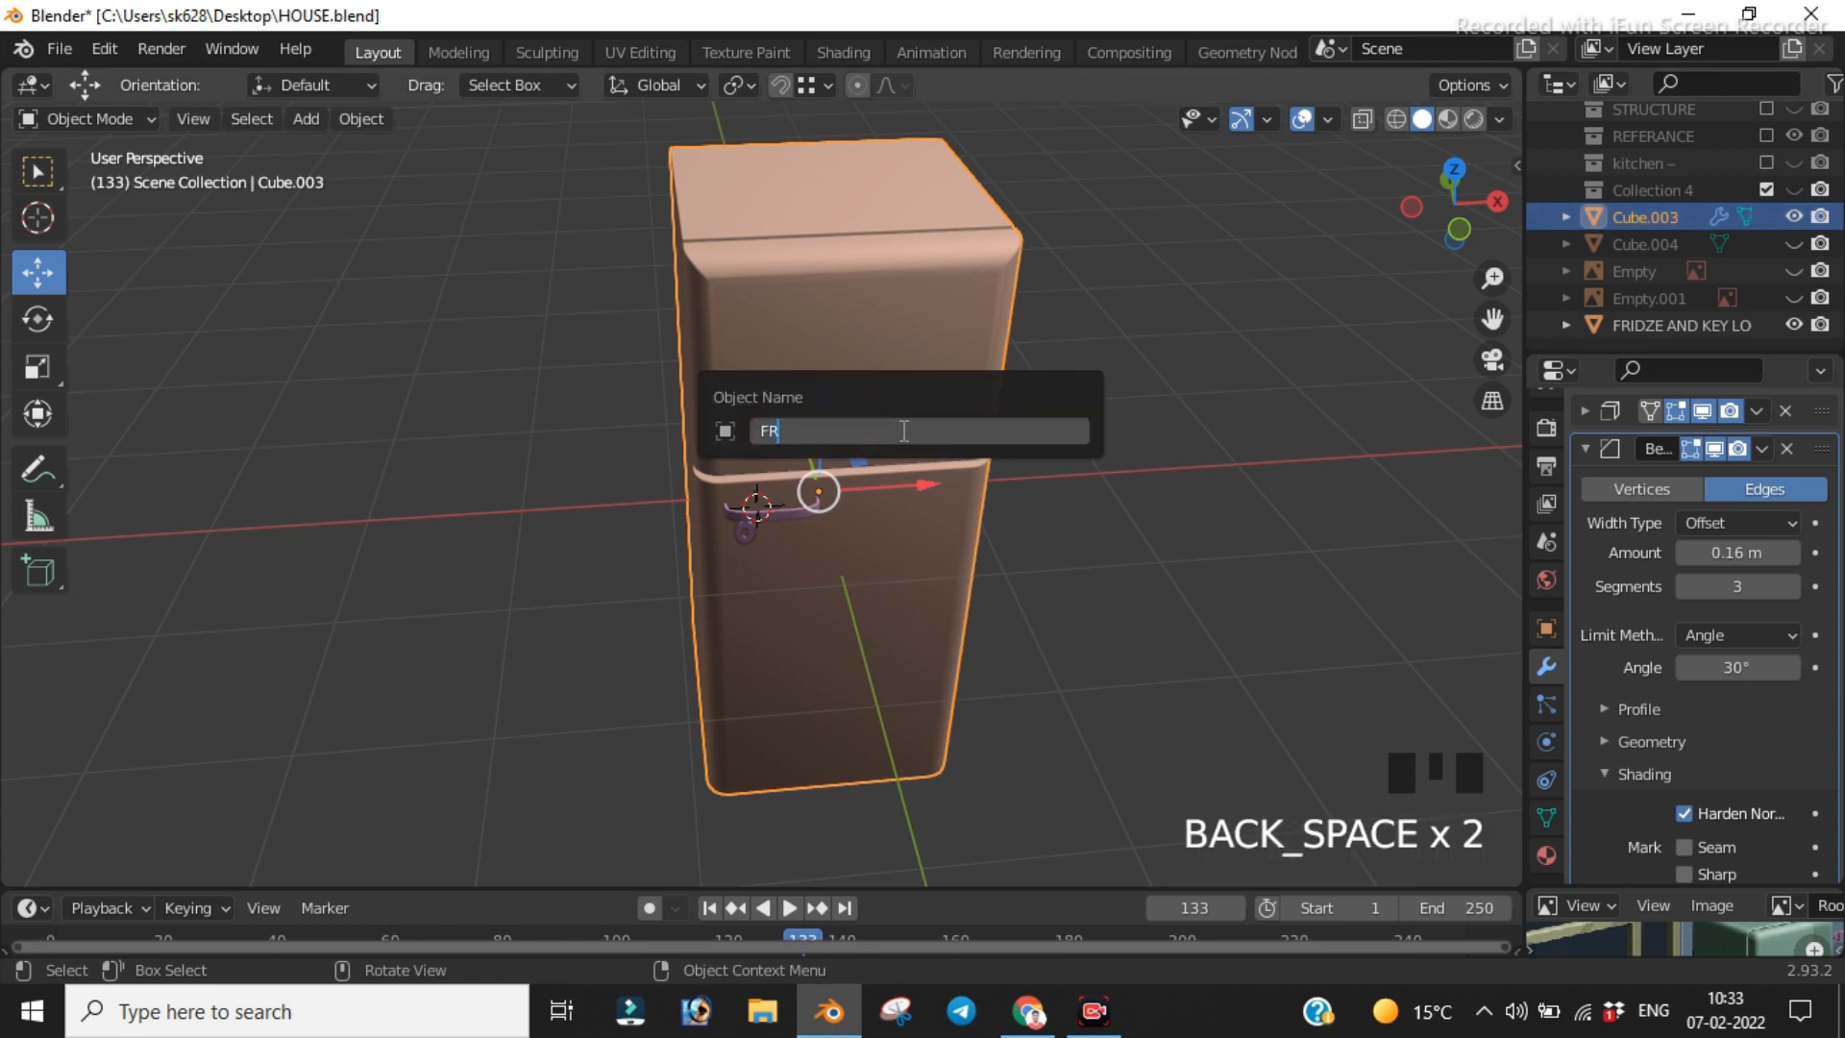
pyautogui.write('FRIZE BOD')
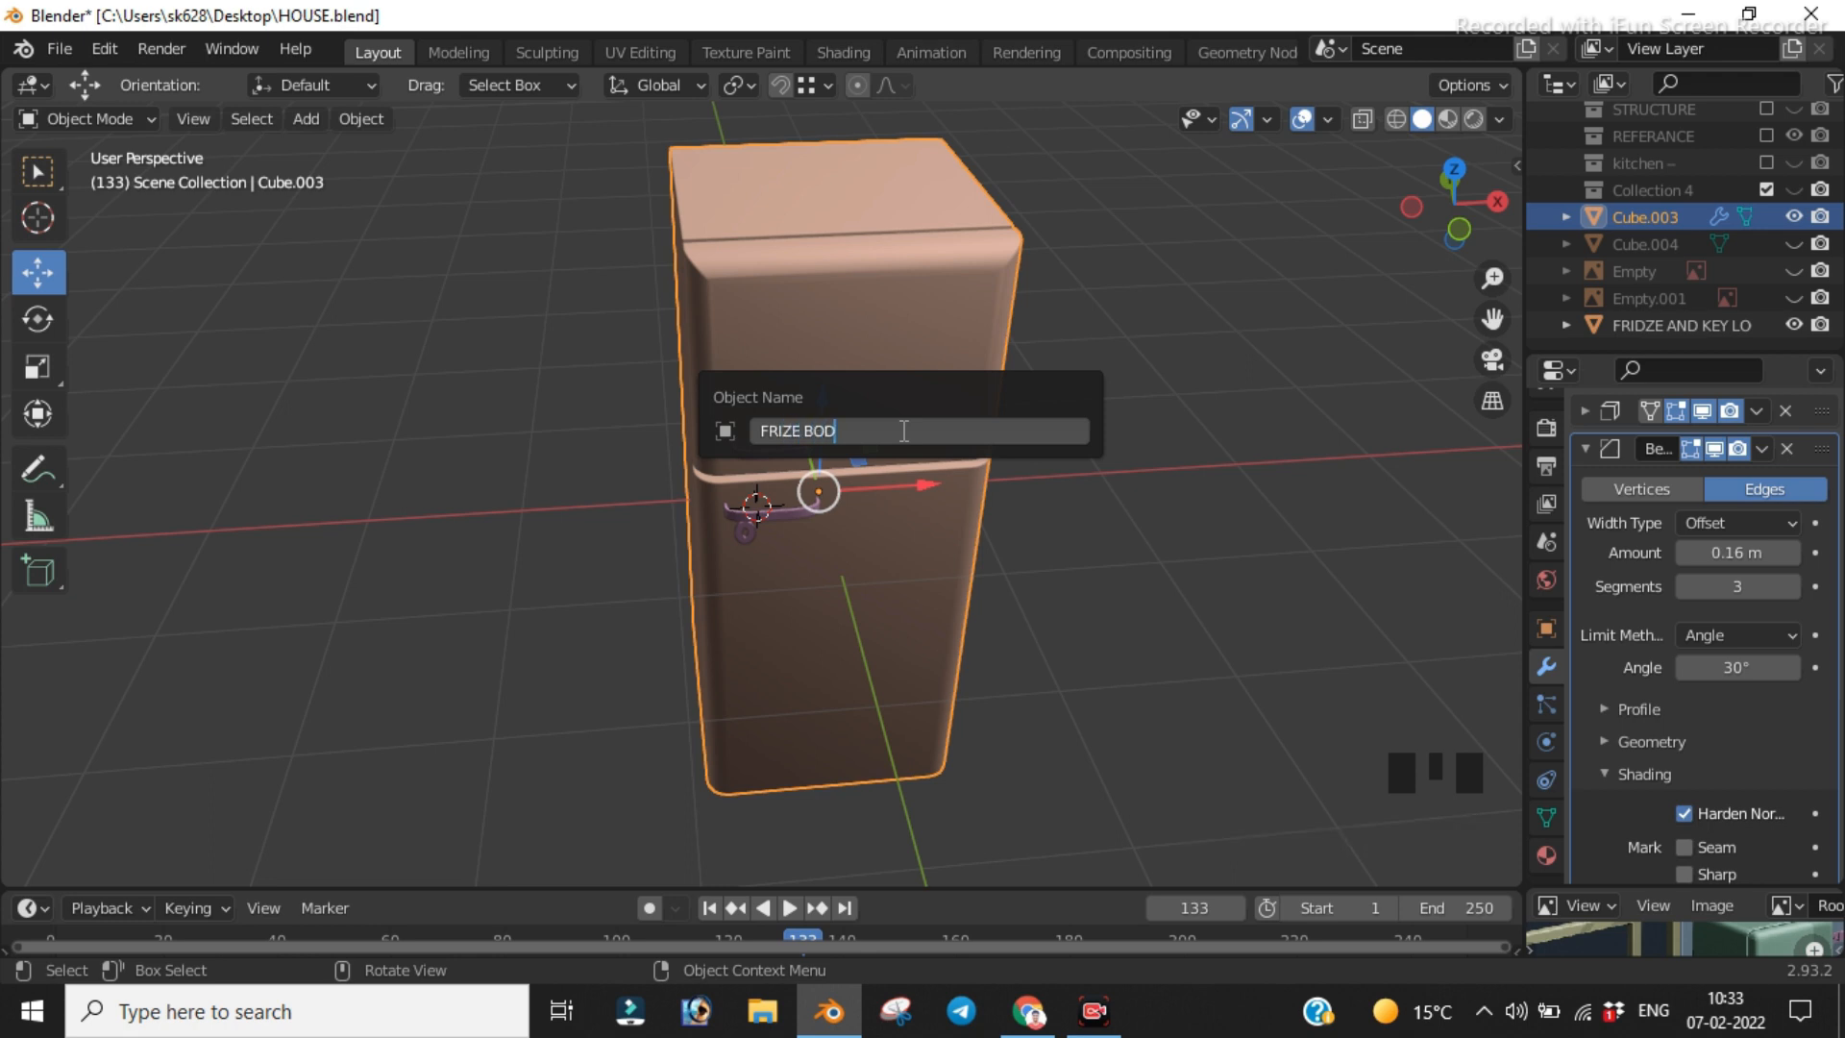
pyautogui.write('Y')
pyautogui.press('Return')
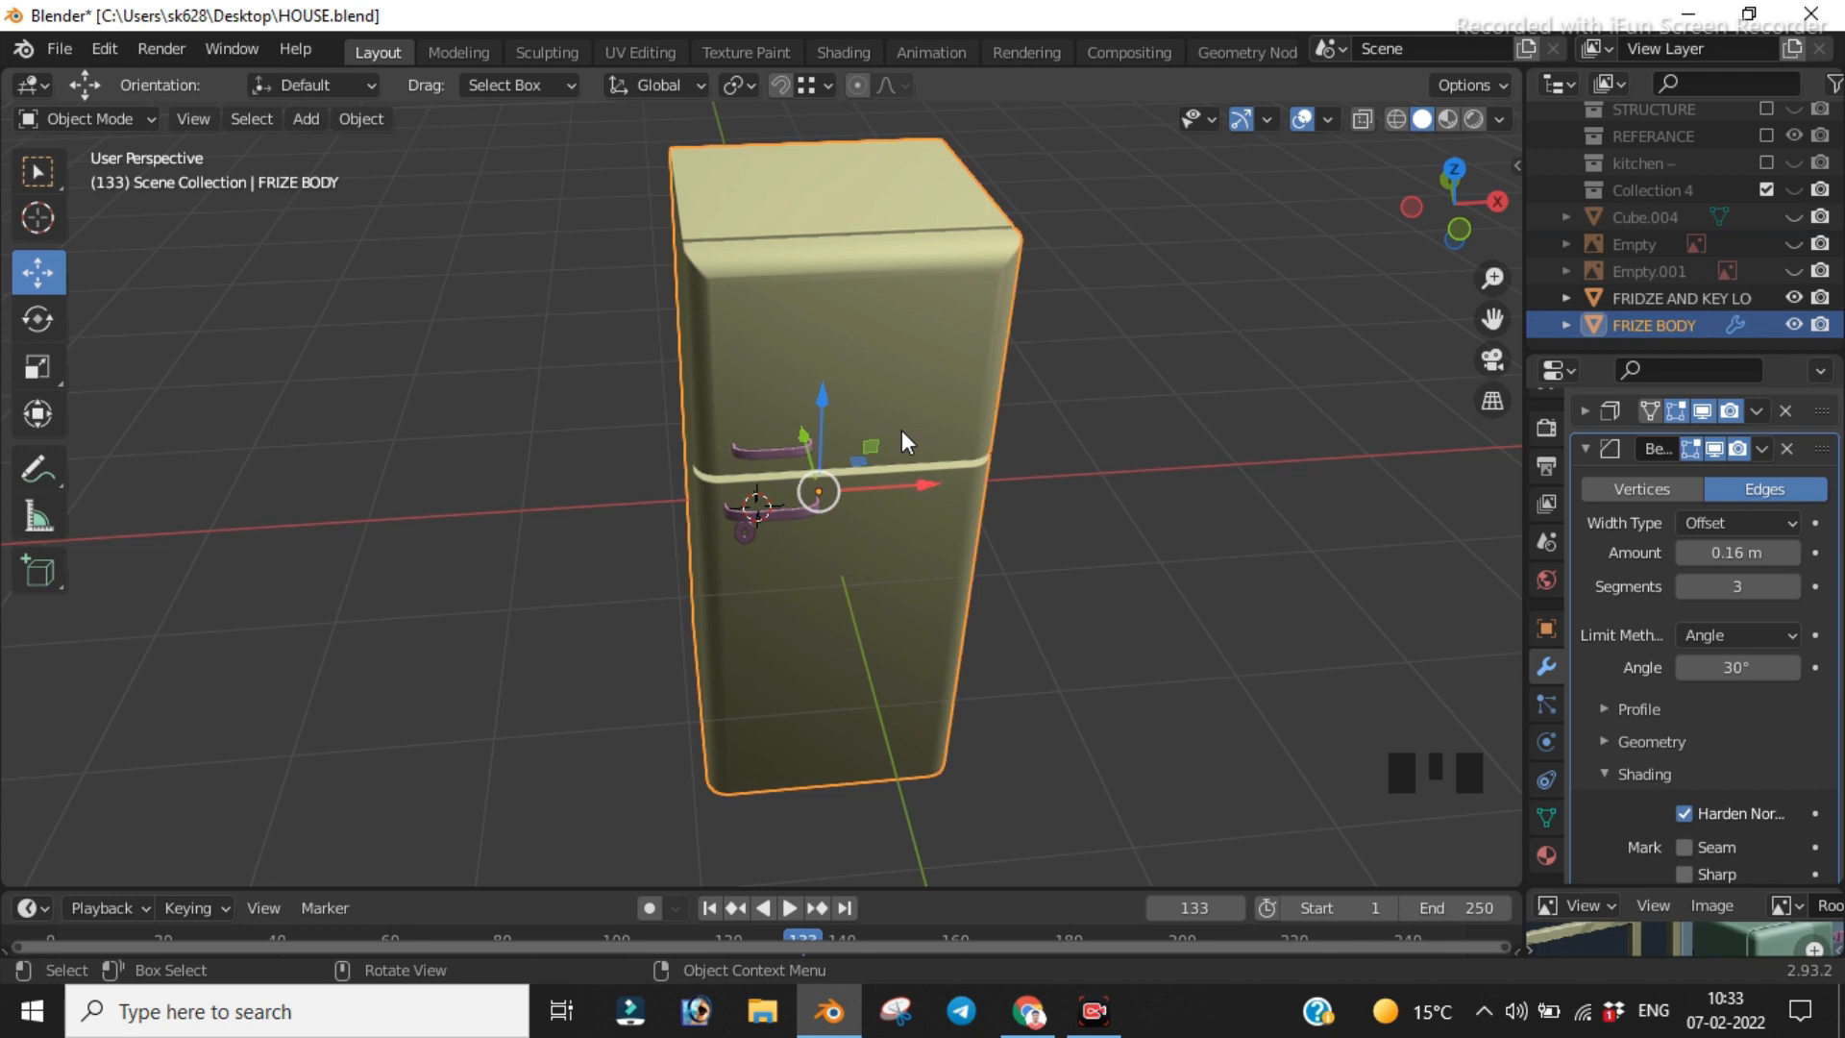
# Step: Join the handle-and-lock object into FRIZE BODY
pyautogui.click(1095, 479)
pyautogui.moveTo(596, 298); pyautogui.dragTo(1067, 654)
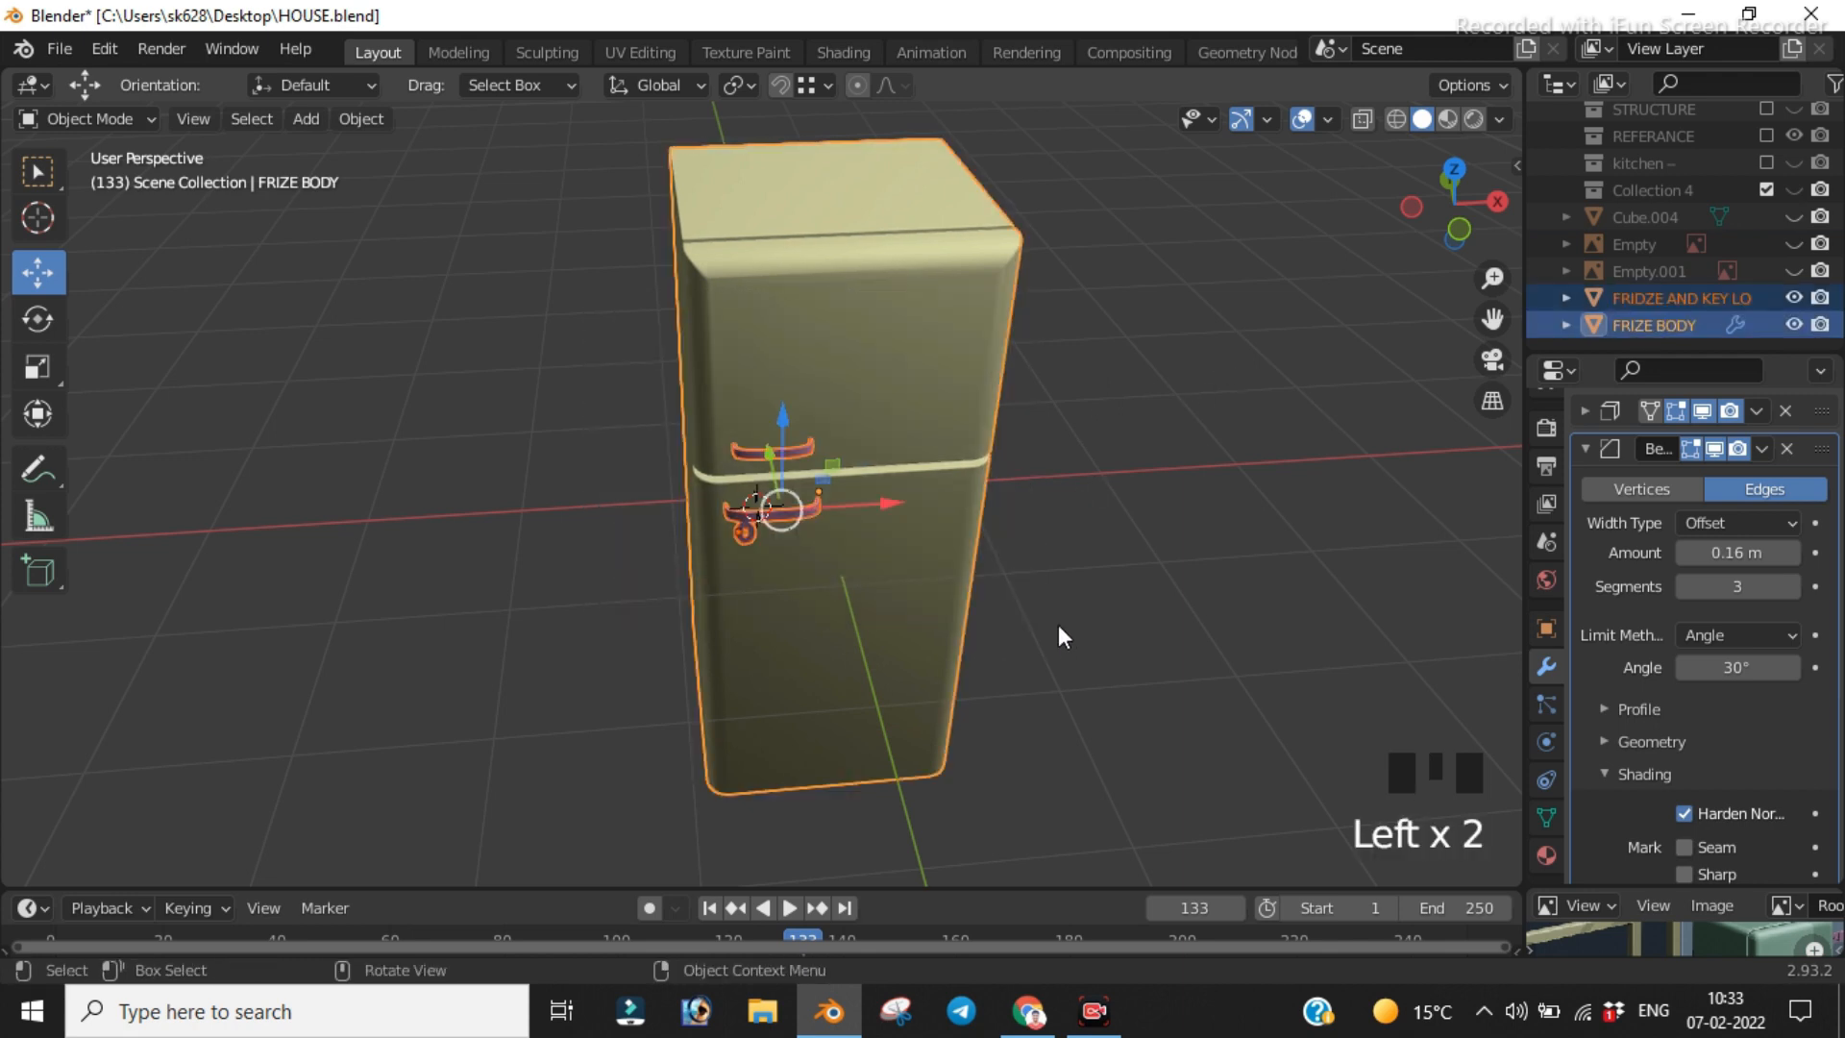
pyautogui.press('ctrl')
pyautogui.hotkey('ctrl', 'j')
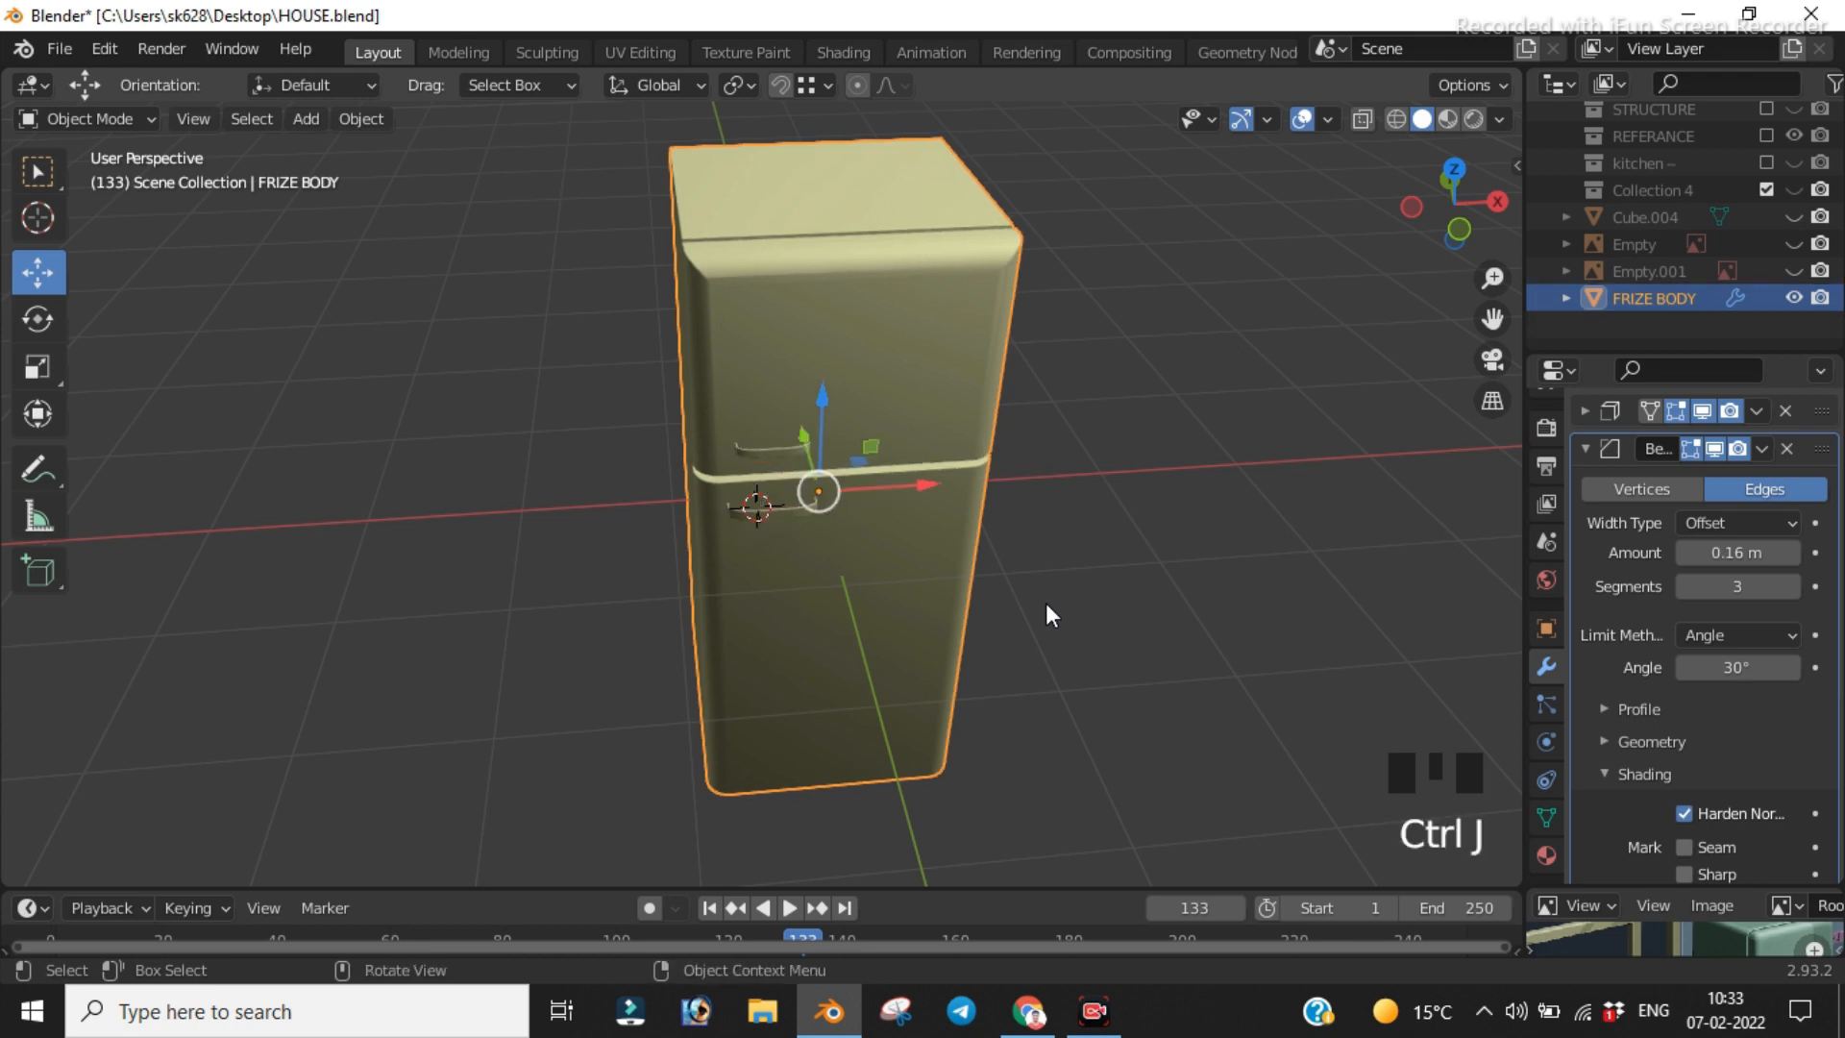
# Step: Delete the two hidden reference image objects, Empty and Empty.001, from the scene
pyautogui.click(1620, 268)
pyautogui.rightClick(1620, 268)
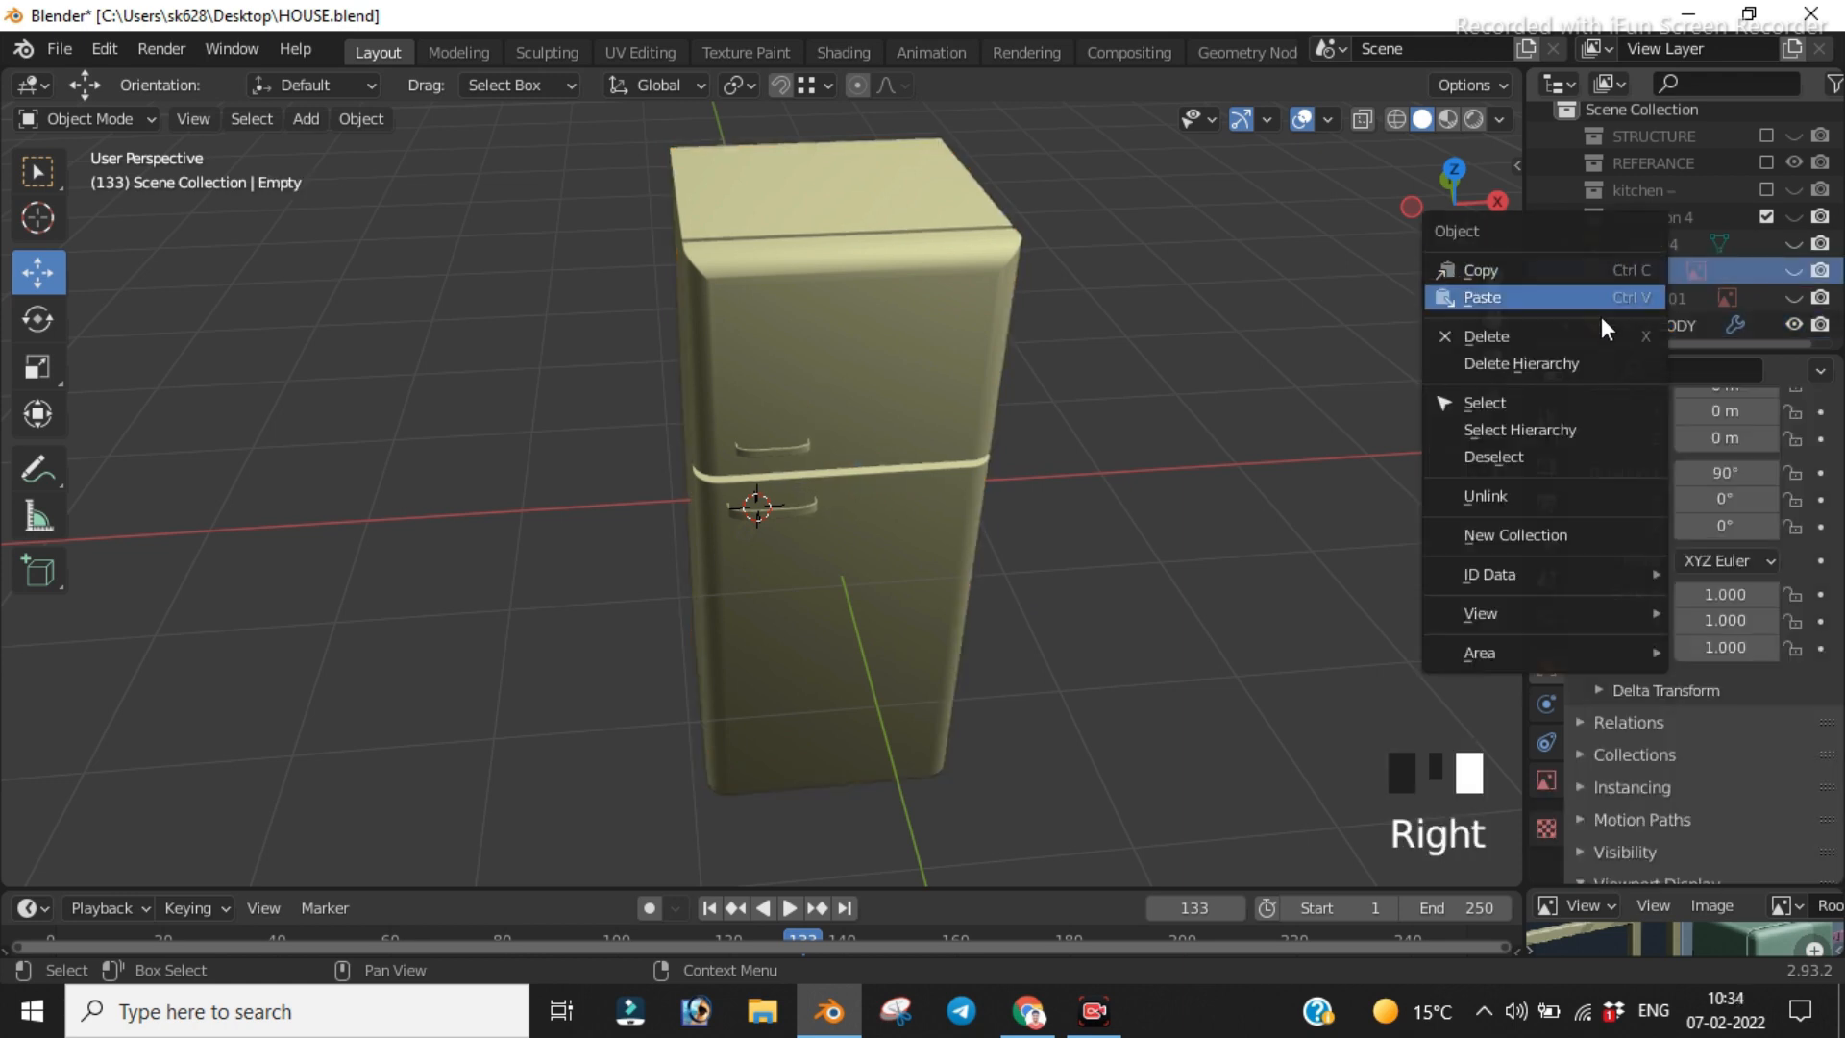
pyautogui.click(1574, 338)
pyautogui.click(1684, 274)
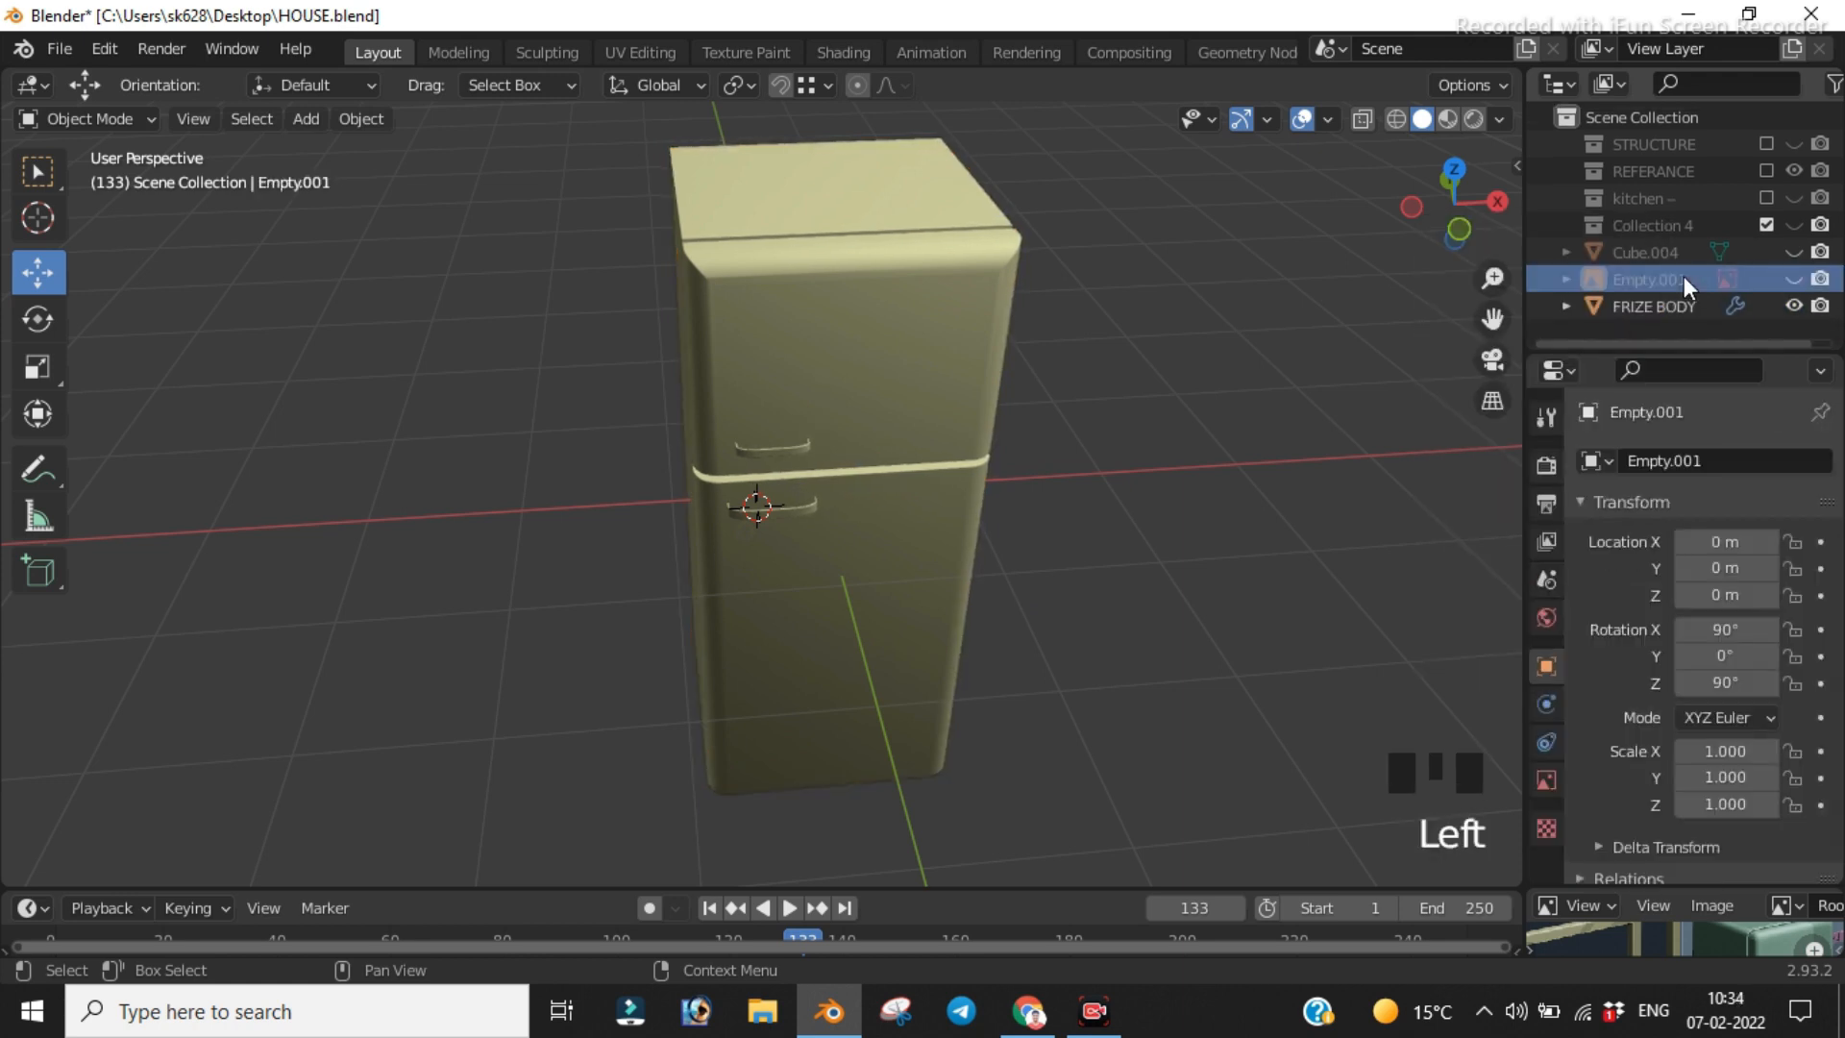
pyautogui.rightClick(1683, 275)
pyautogui.click(1584, 278)
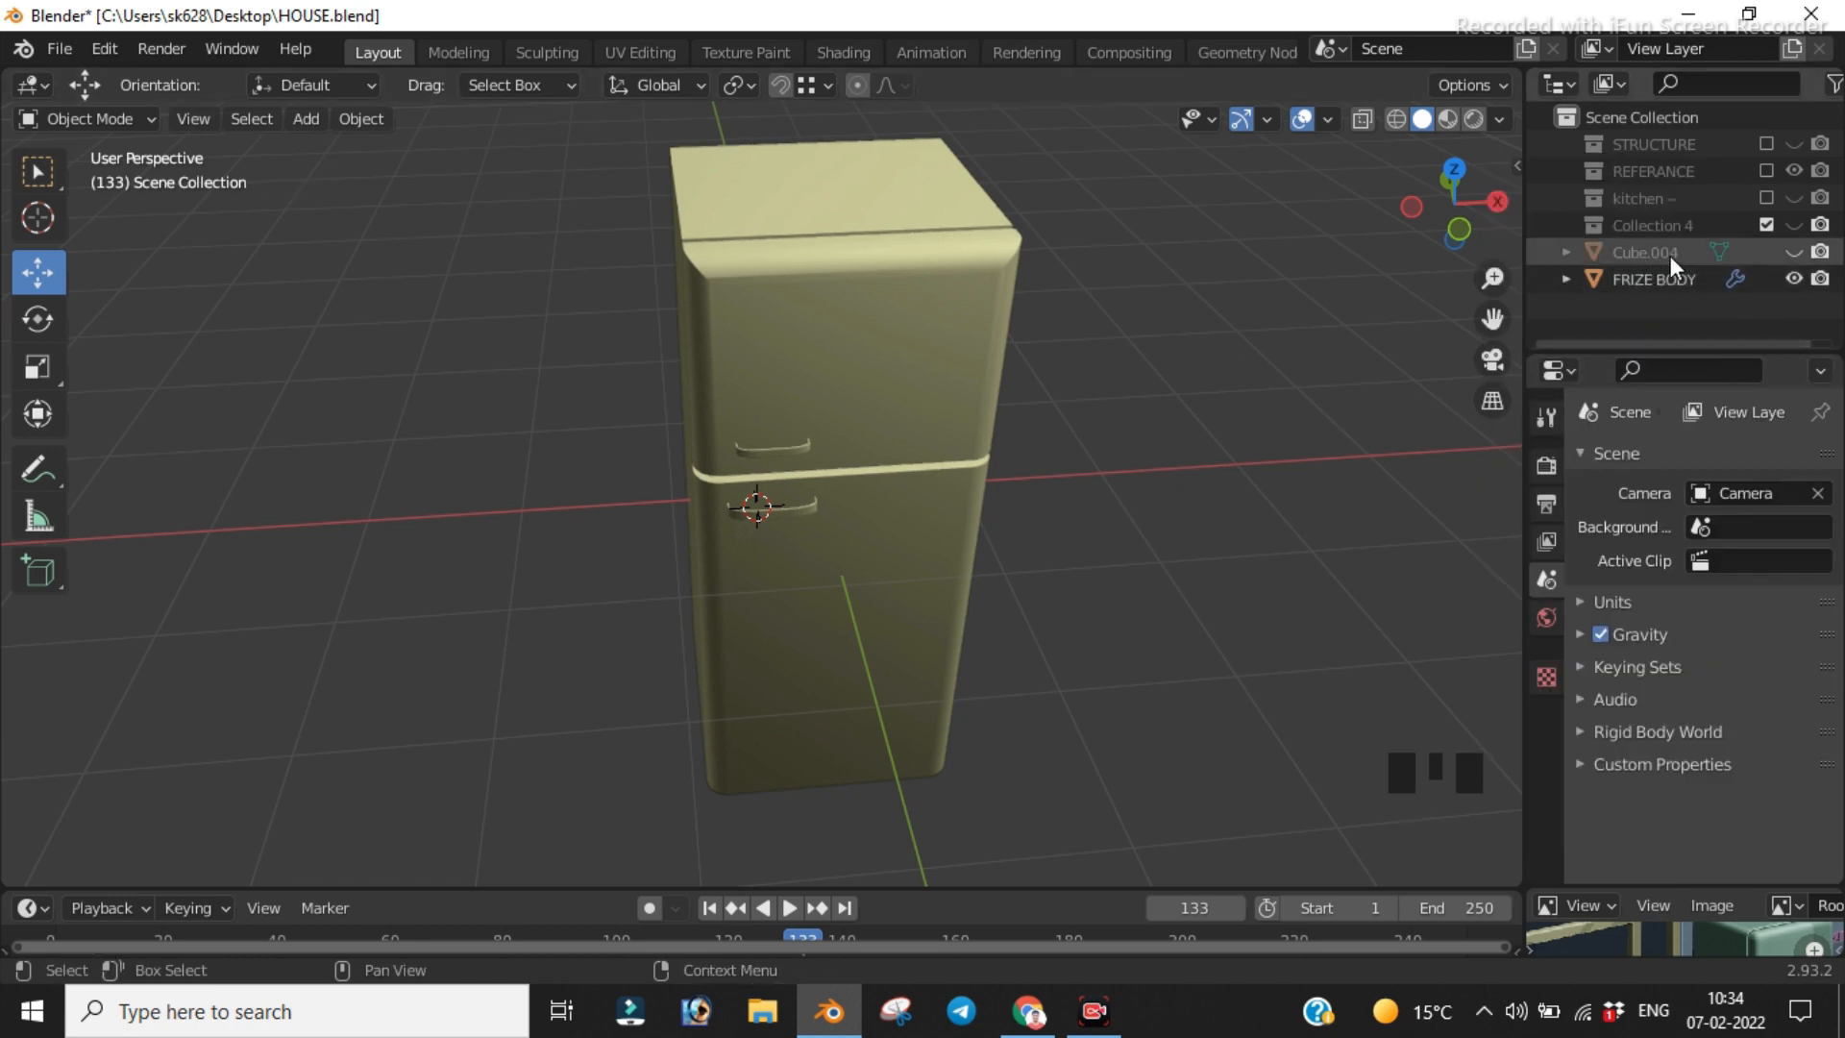
# Step: Check the hidden Cube.004 by toggling its visibility and delete it from the scene
pyautogui.click(1799, 248)
pyautogui.click(1800, 248)
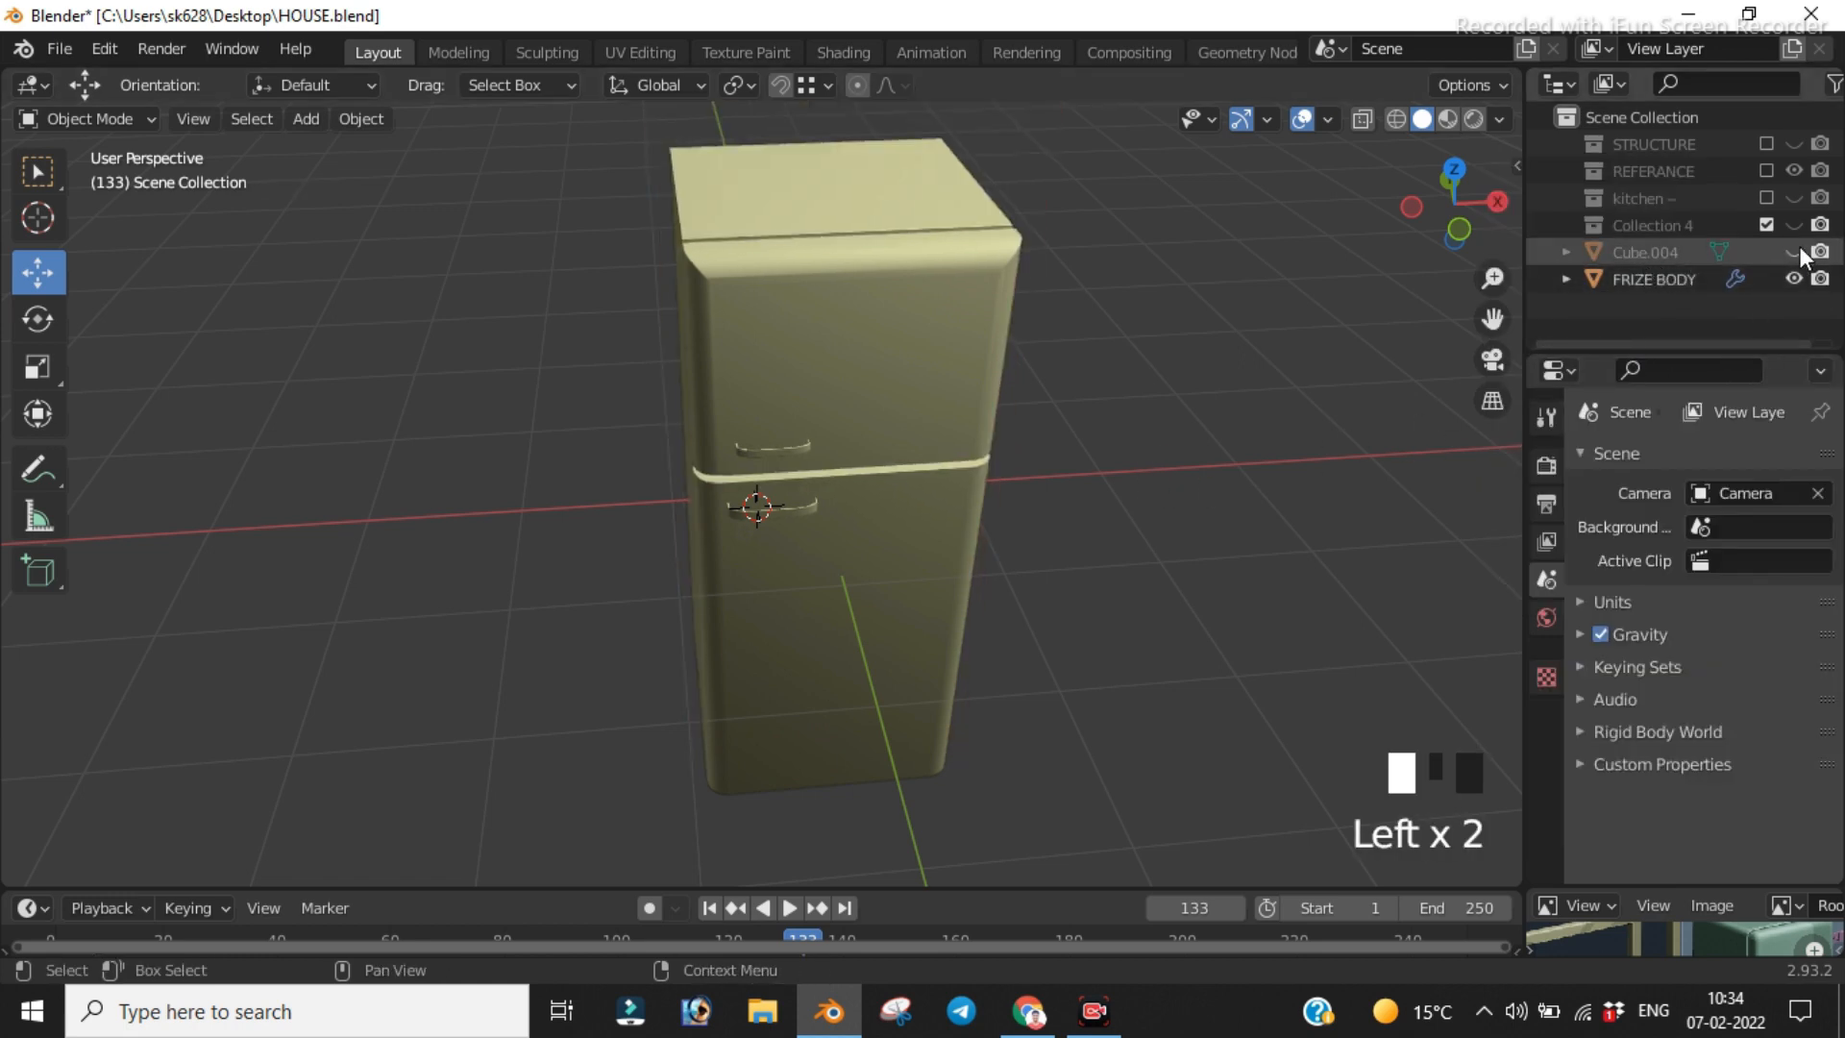
pyautogui.click(1647, 259)
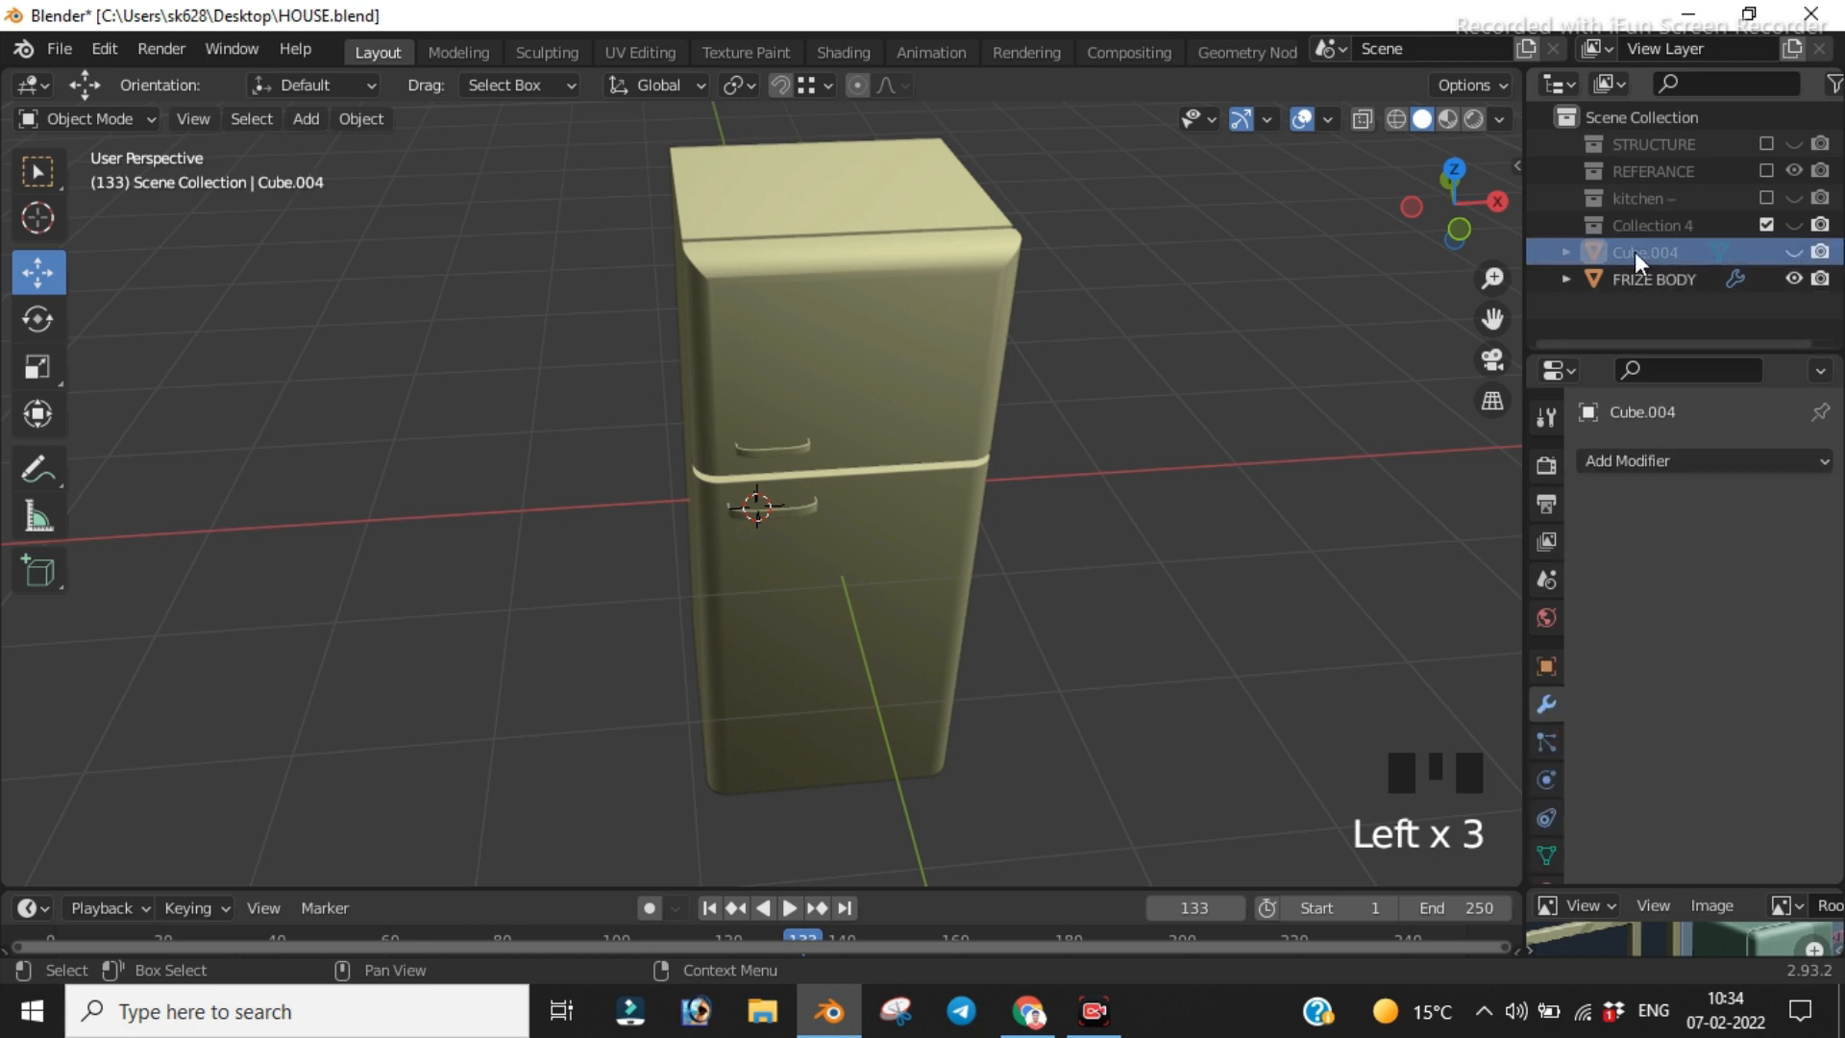
pyautogui.press('Delete')
pyautogui.click(919, 402)
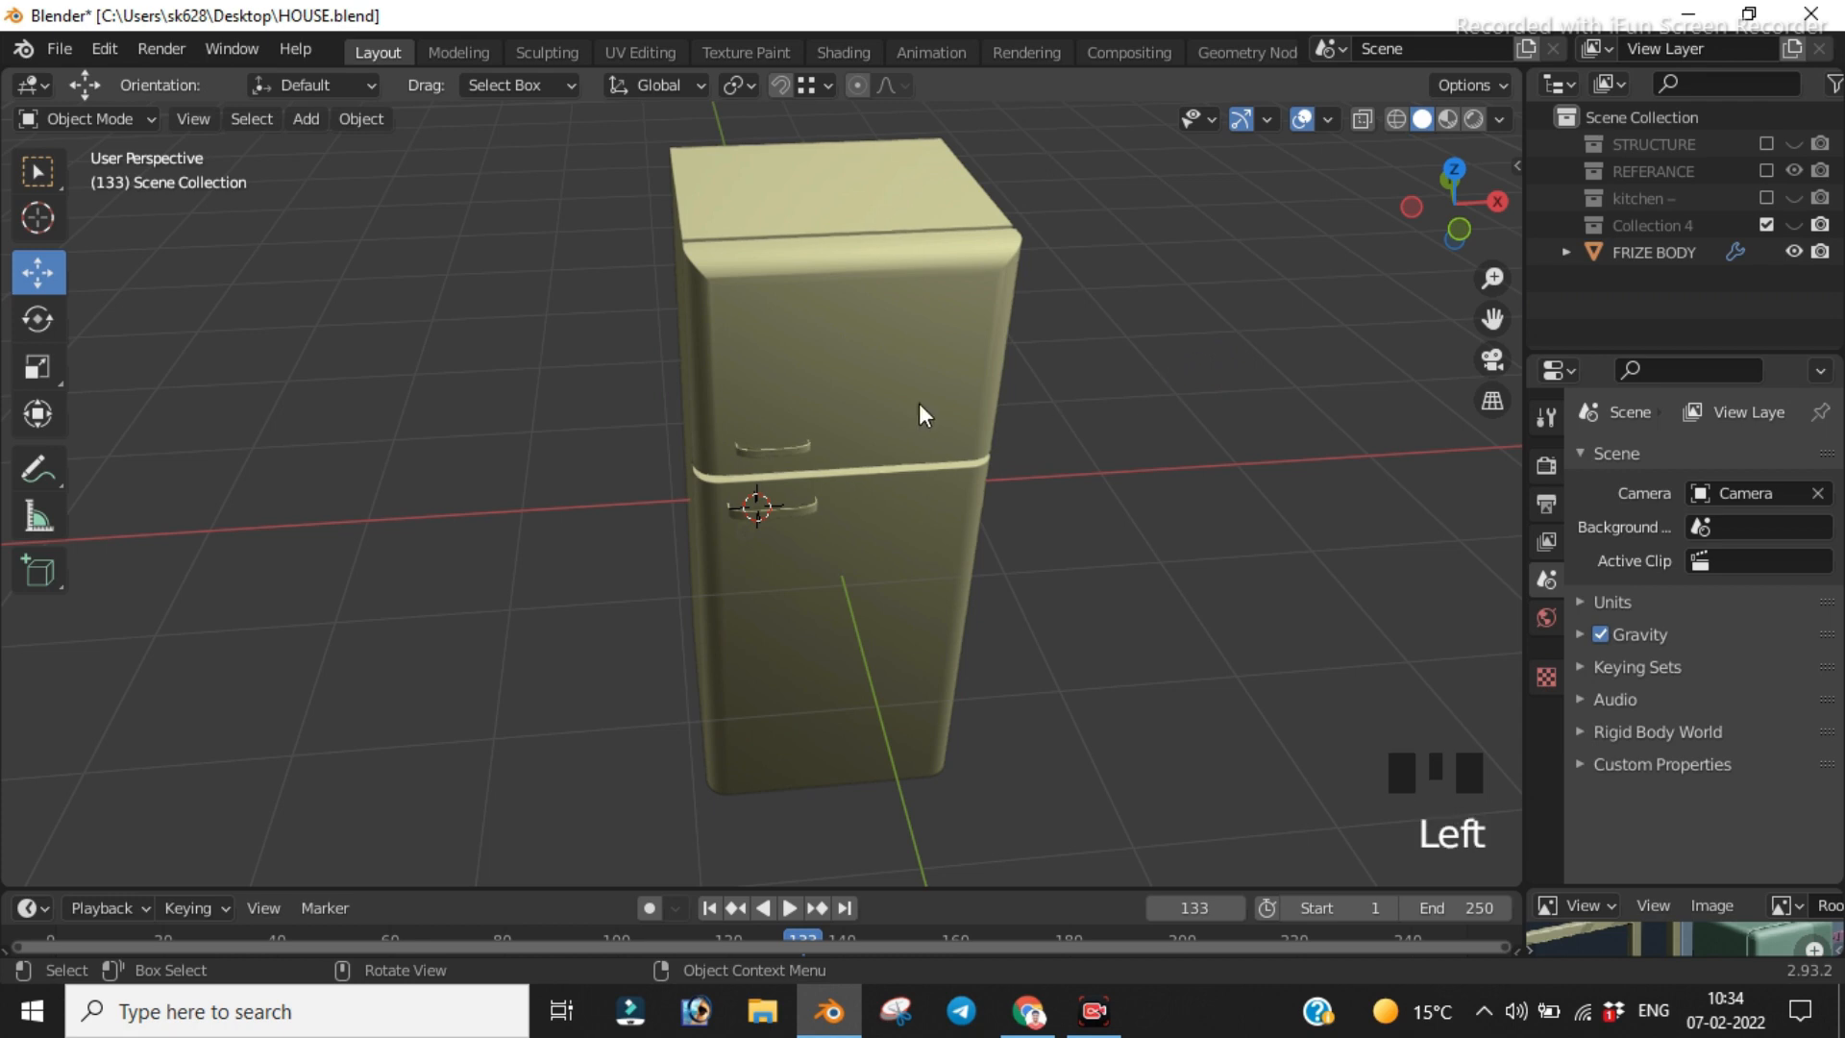
# Step: Move the refrigerator straight up along Z in the front view until its base rests on the X axis line
pyautogui.scroll(-2, 919, 402)
pyautogui.scroll(1, 918, 382)
pyautogui.moveTo(924, 377); pyautogui.dragTo(1005, 371, button='middle')
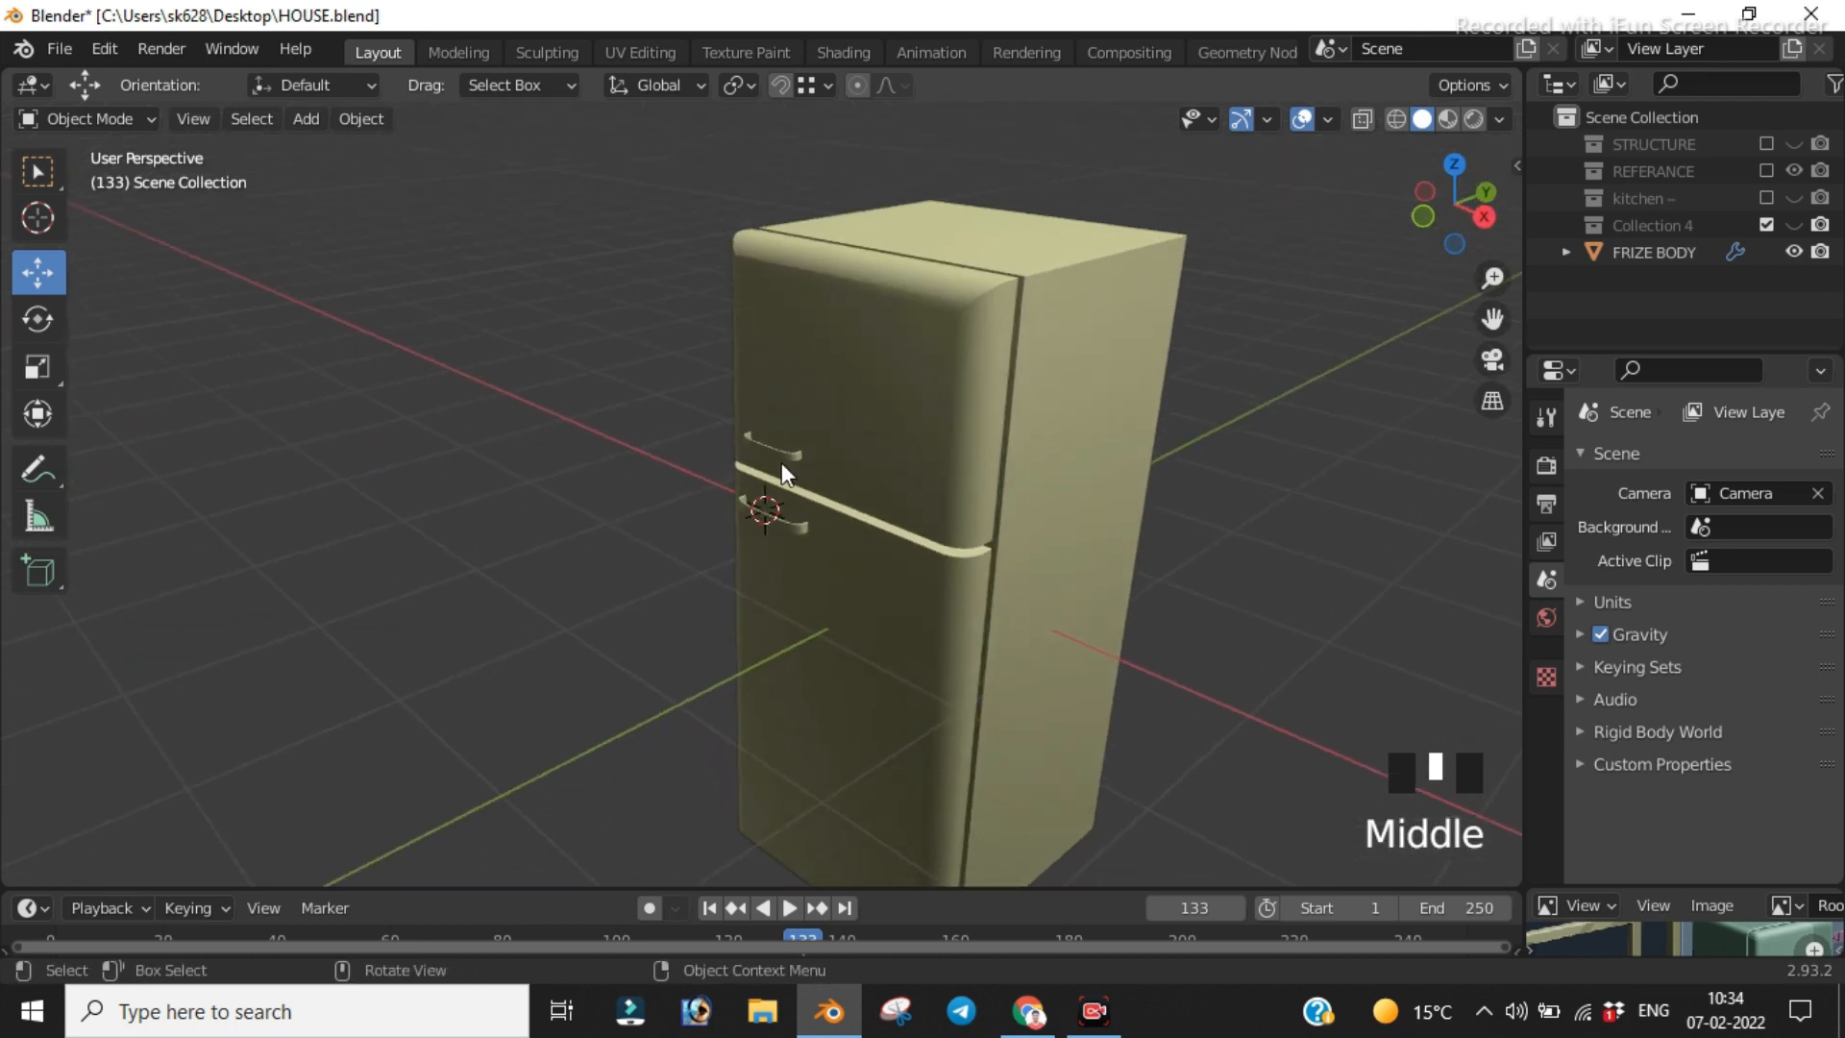
pyautogui.scroll(-3, 740, 452)
pyautogui.press('KP_1')
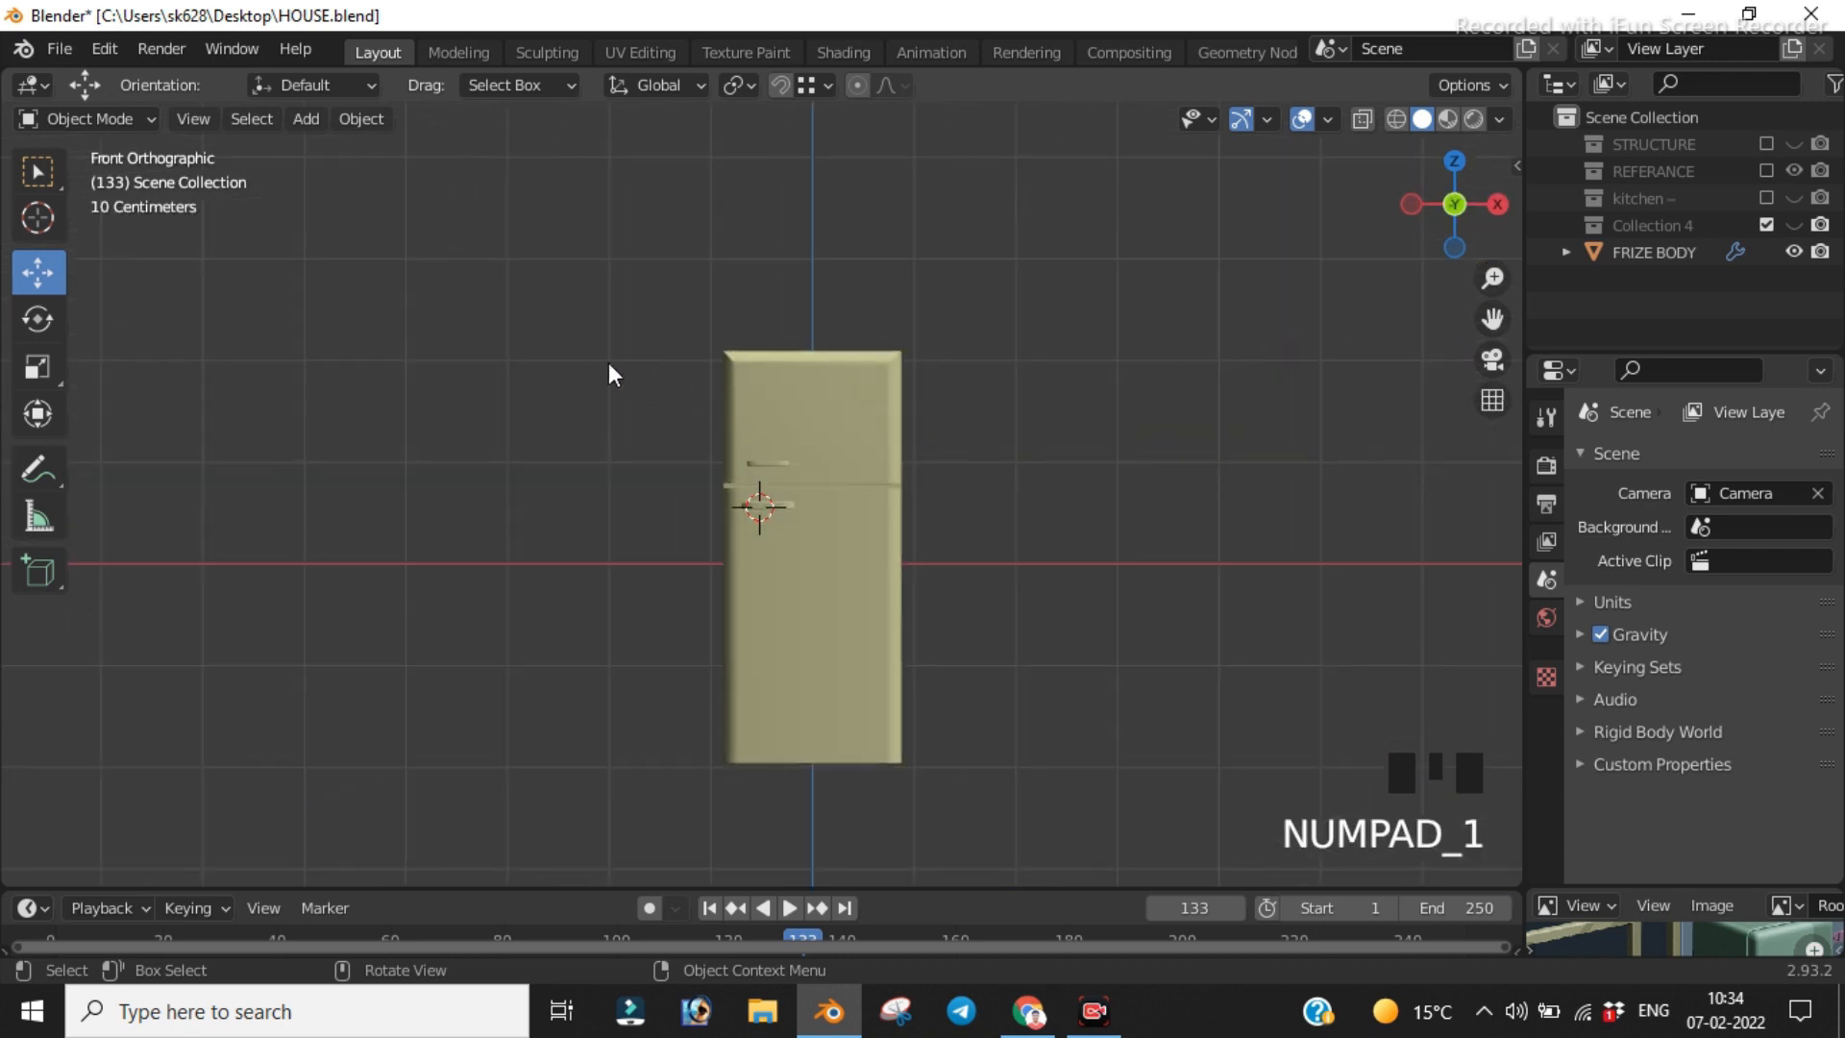
pyautogui.click(817, 519)
pyautogui.moveTo(811, 453); pyautogui.dragTo(805, 247)
pyautogui.scroll(2, 954, 308)
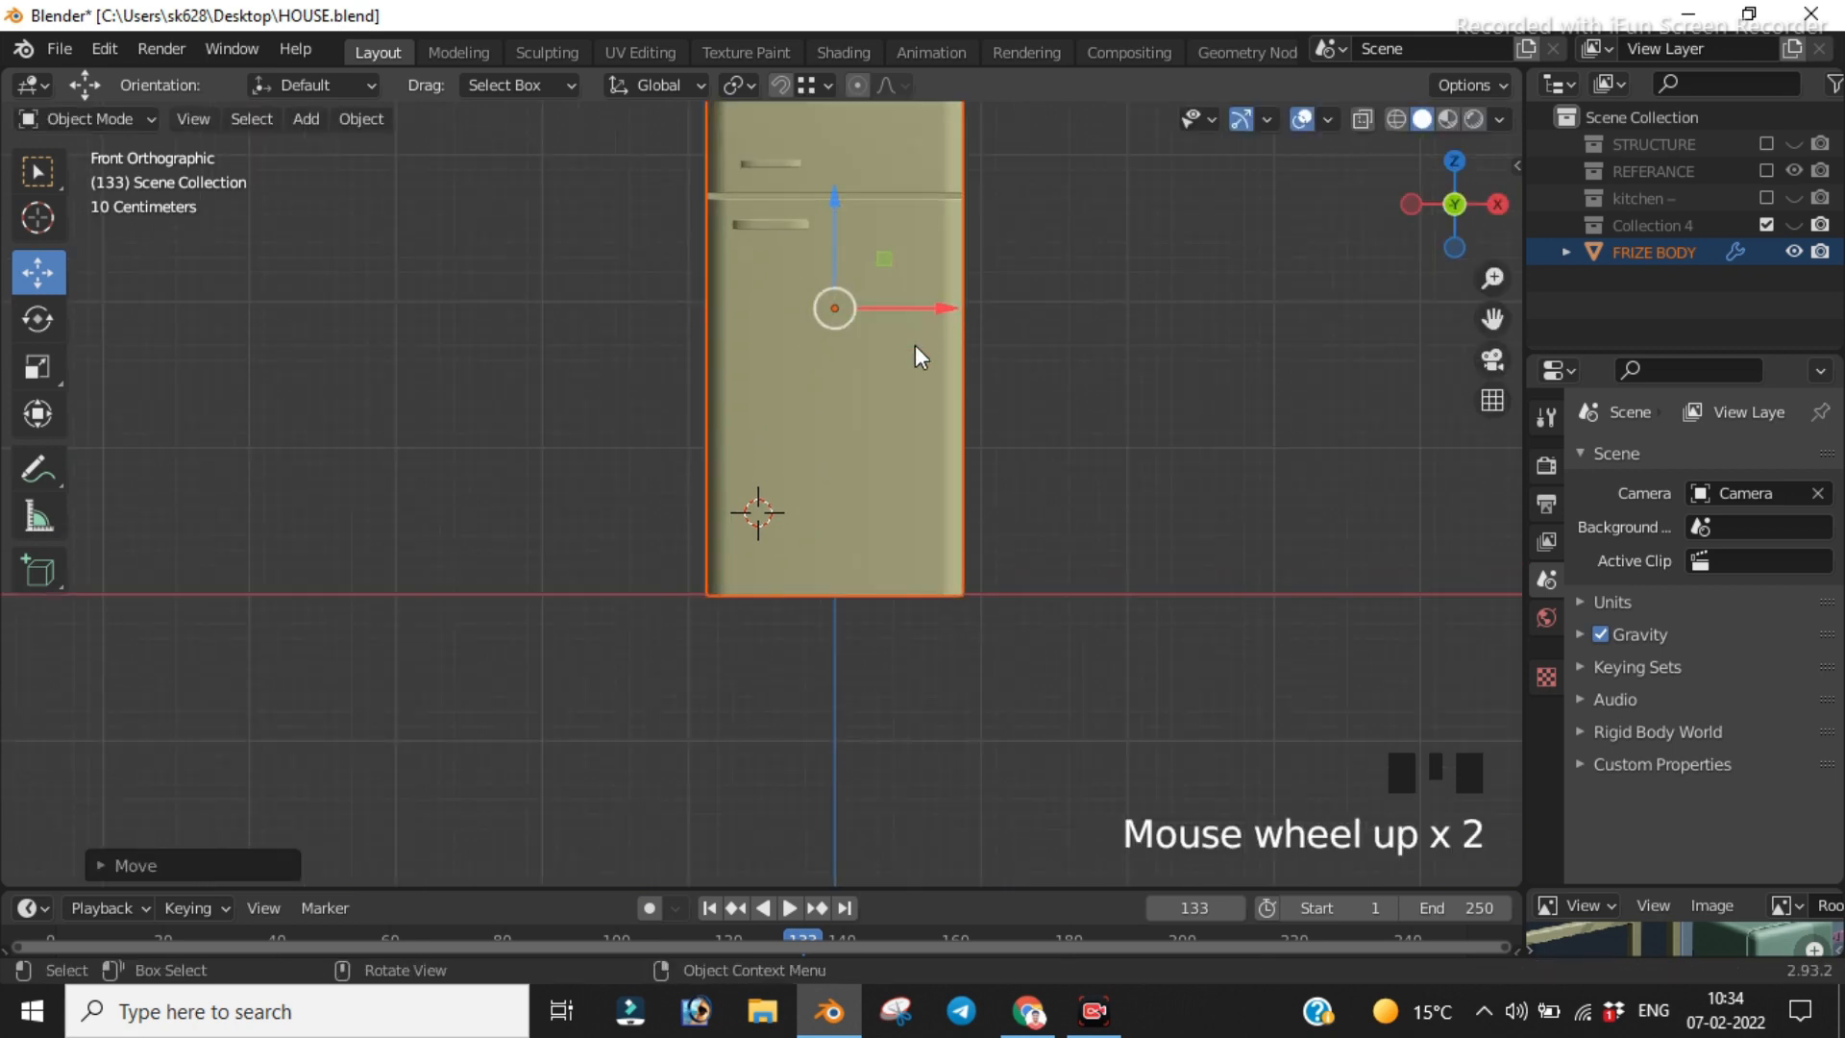
pyautogui.press('Tab')
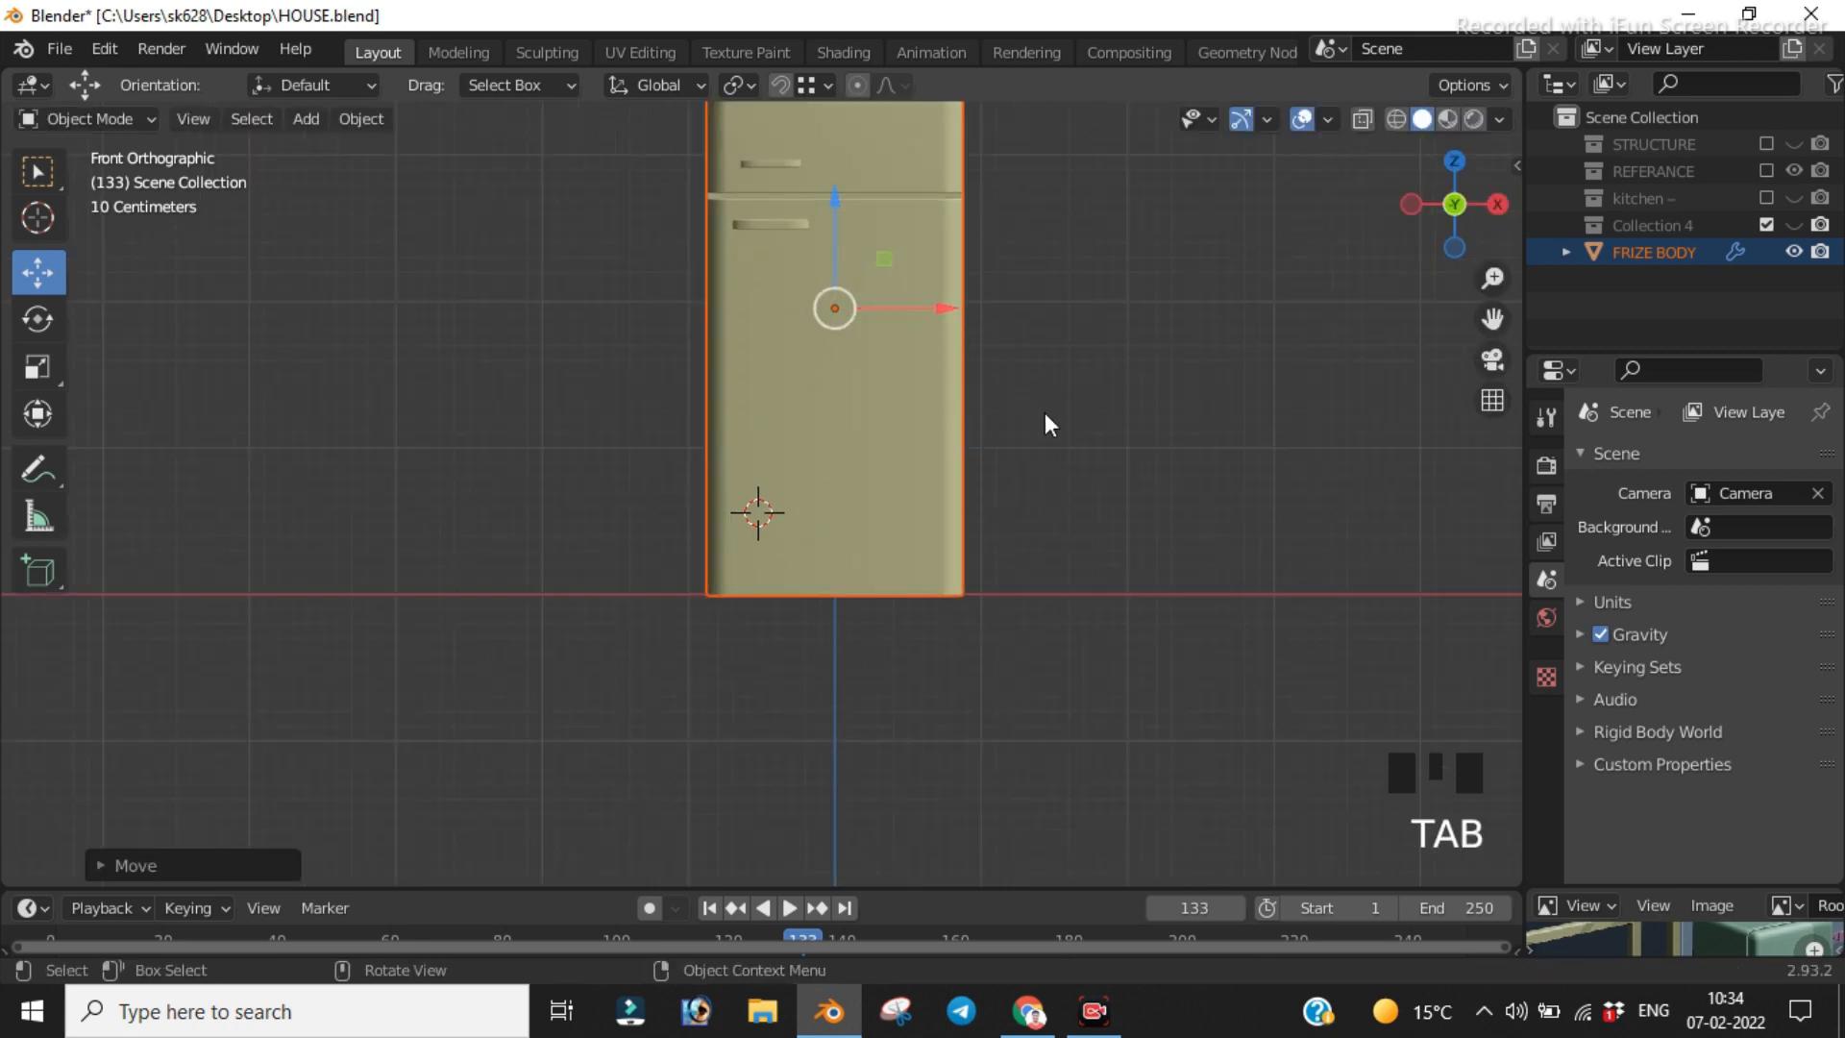
pyautogui.scroll(-2, 1098, 385)
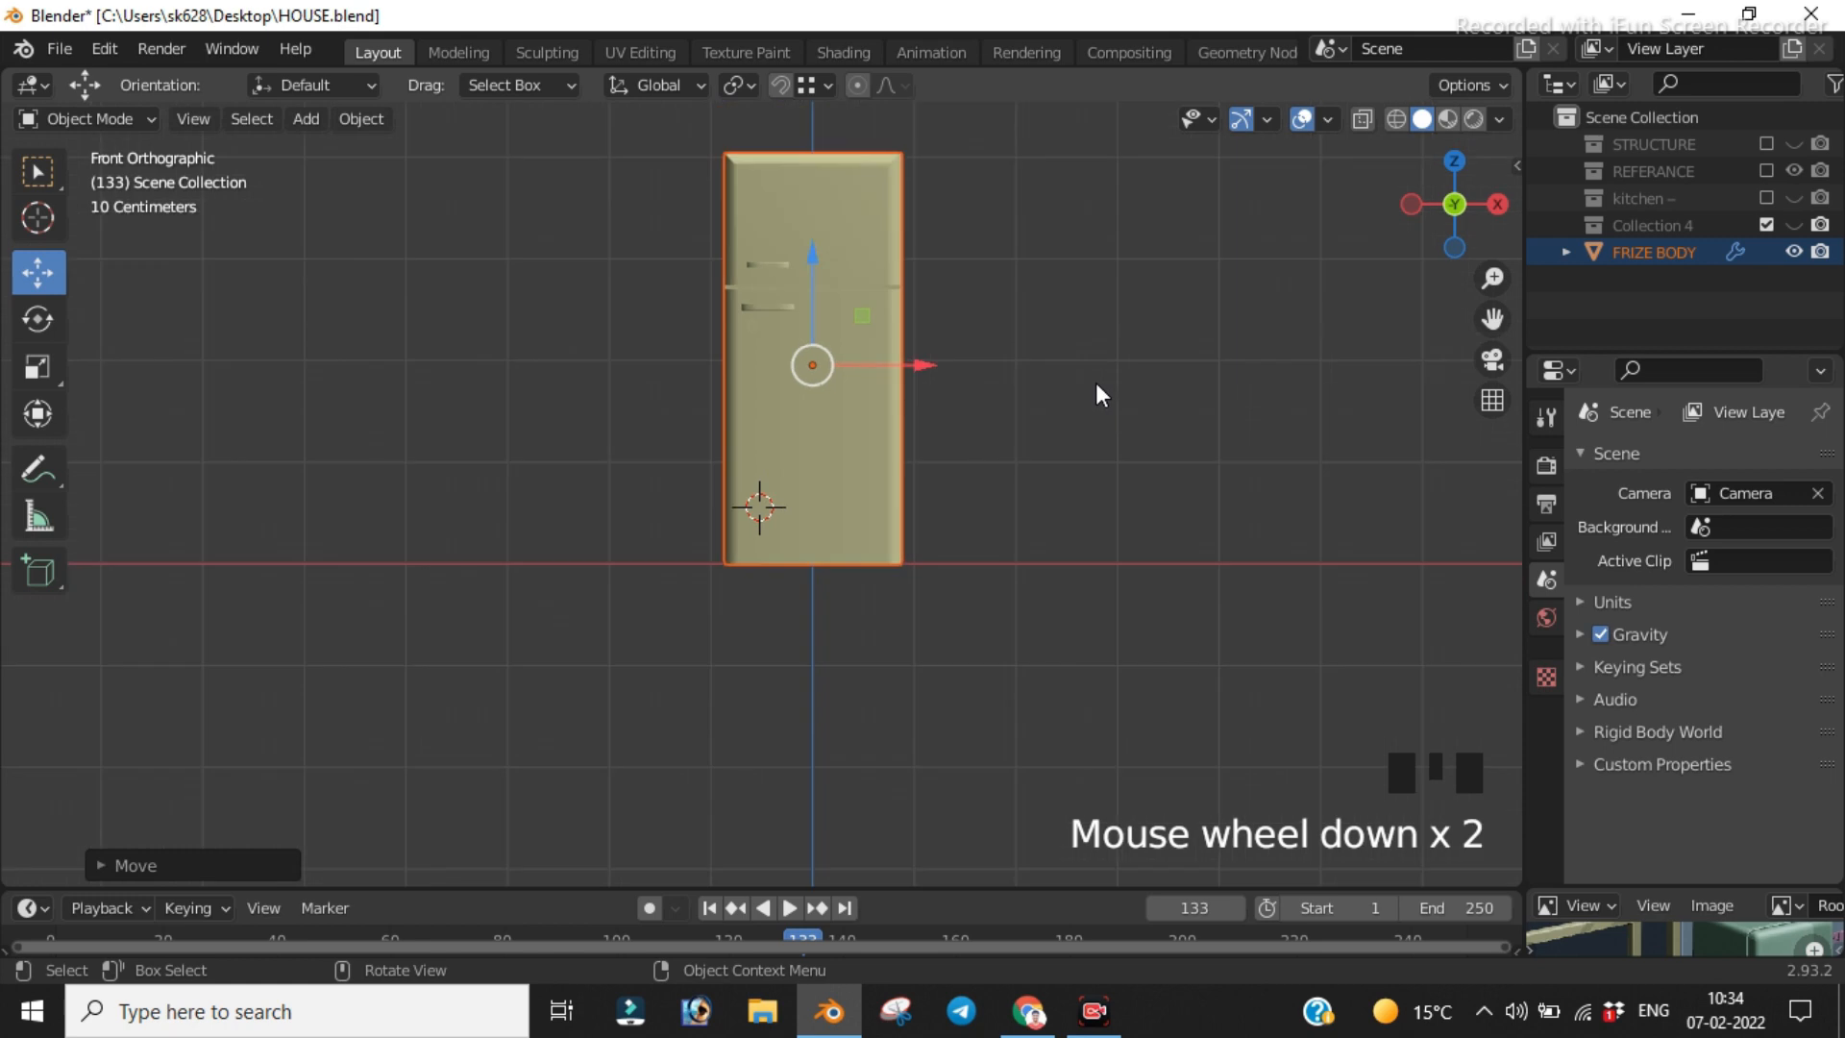
# Step: Change the solid viewport's MatCap to the glossy dark red one and hide the viewport overlays
pyautogui.click(1499, 117)
pyautogui.click(1468, 319)
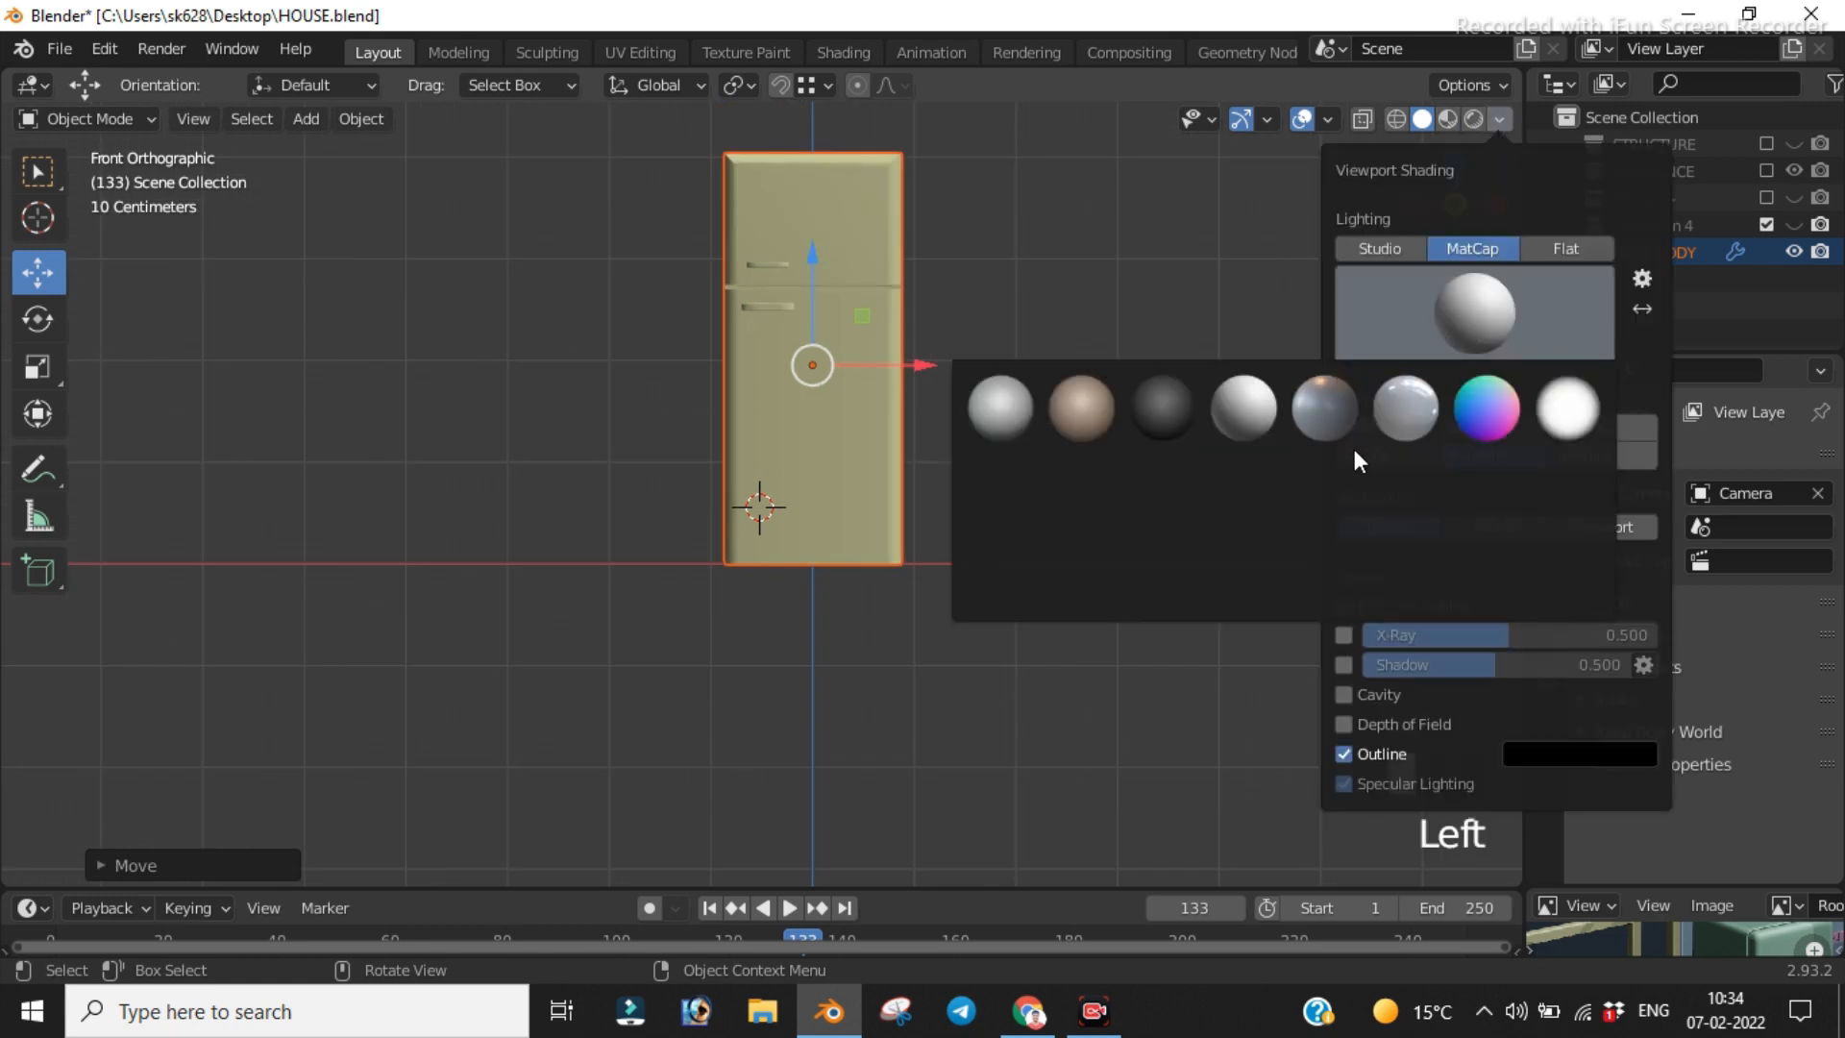
pyautogui.click(1499, 415)
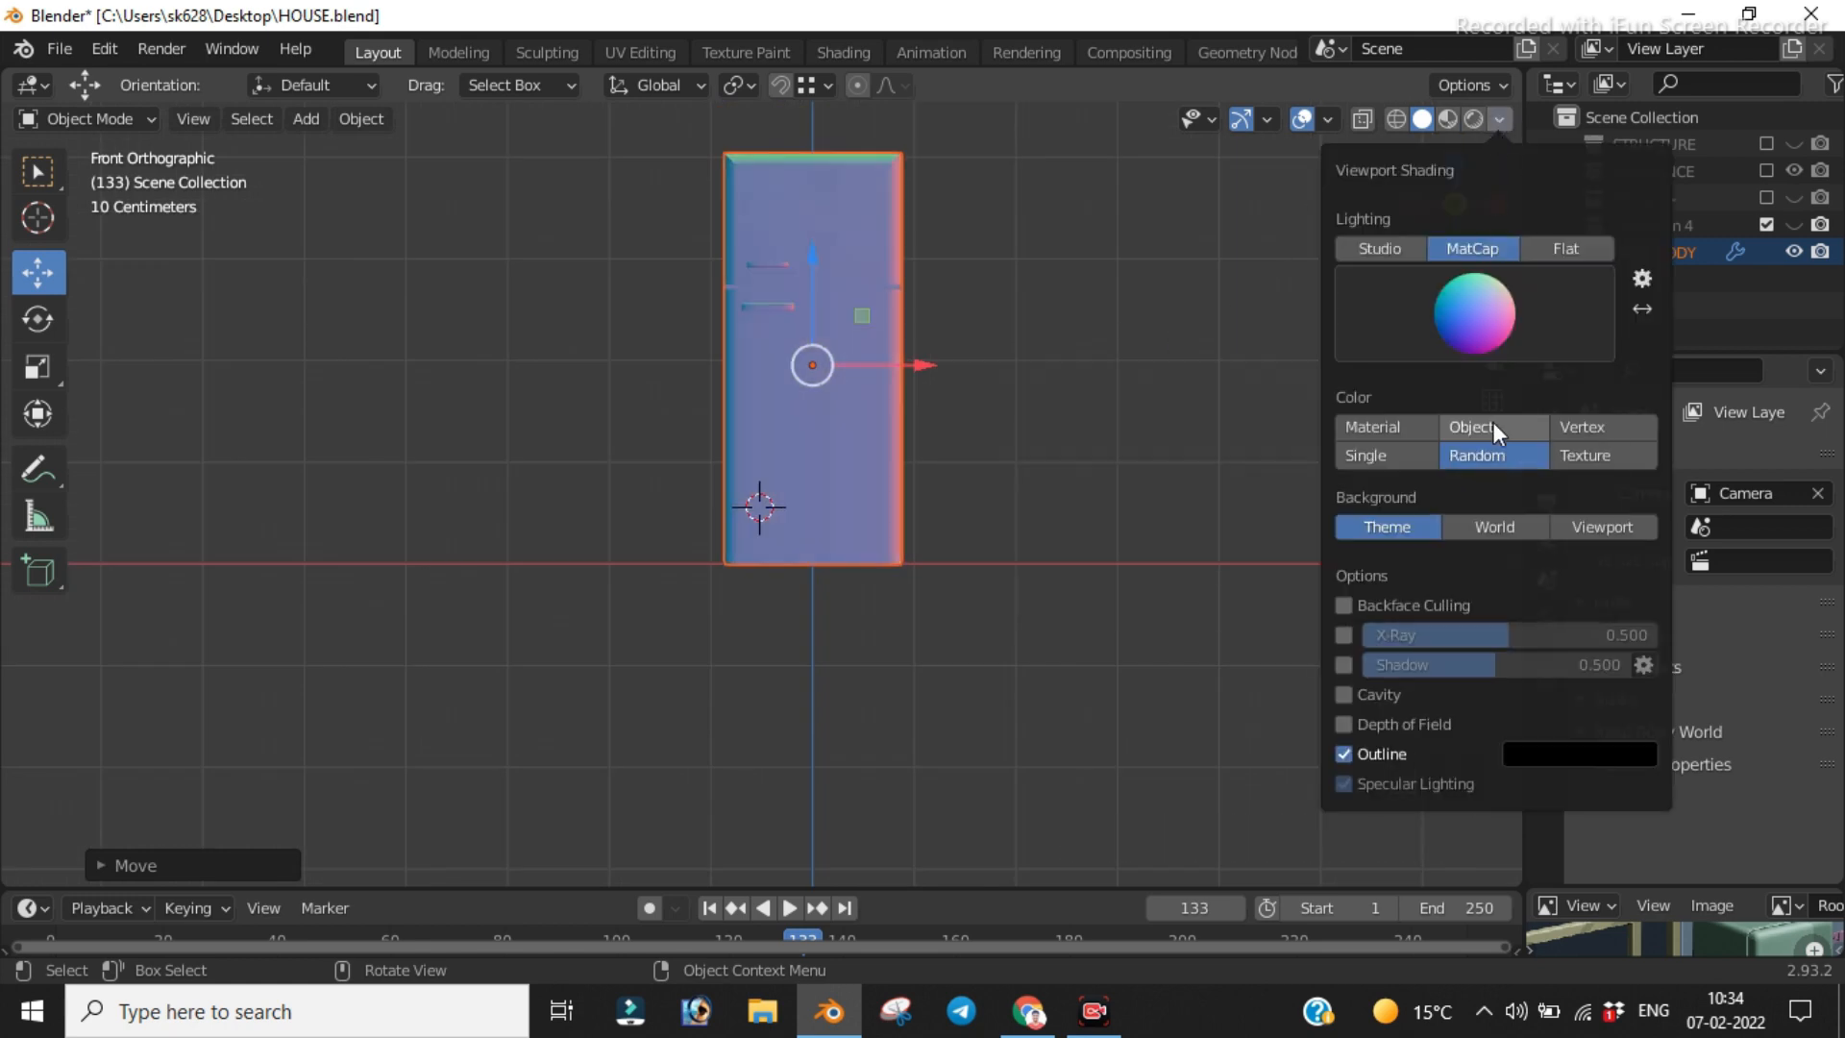
pyautogui.click(1474, 352)
pyautogui.click(1490, 499)
pyautogui.scroll(2, 1004, 411)
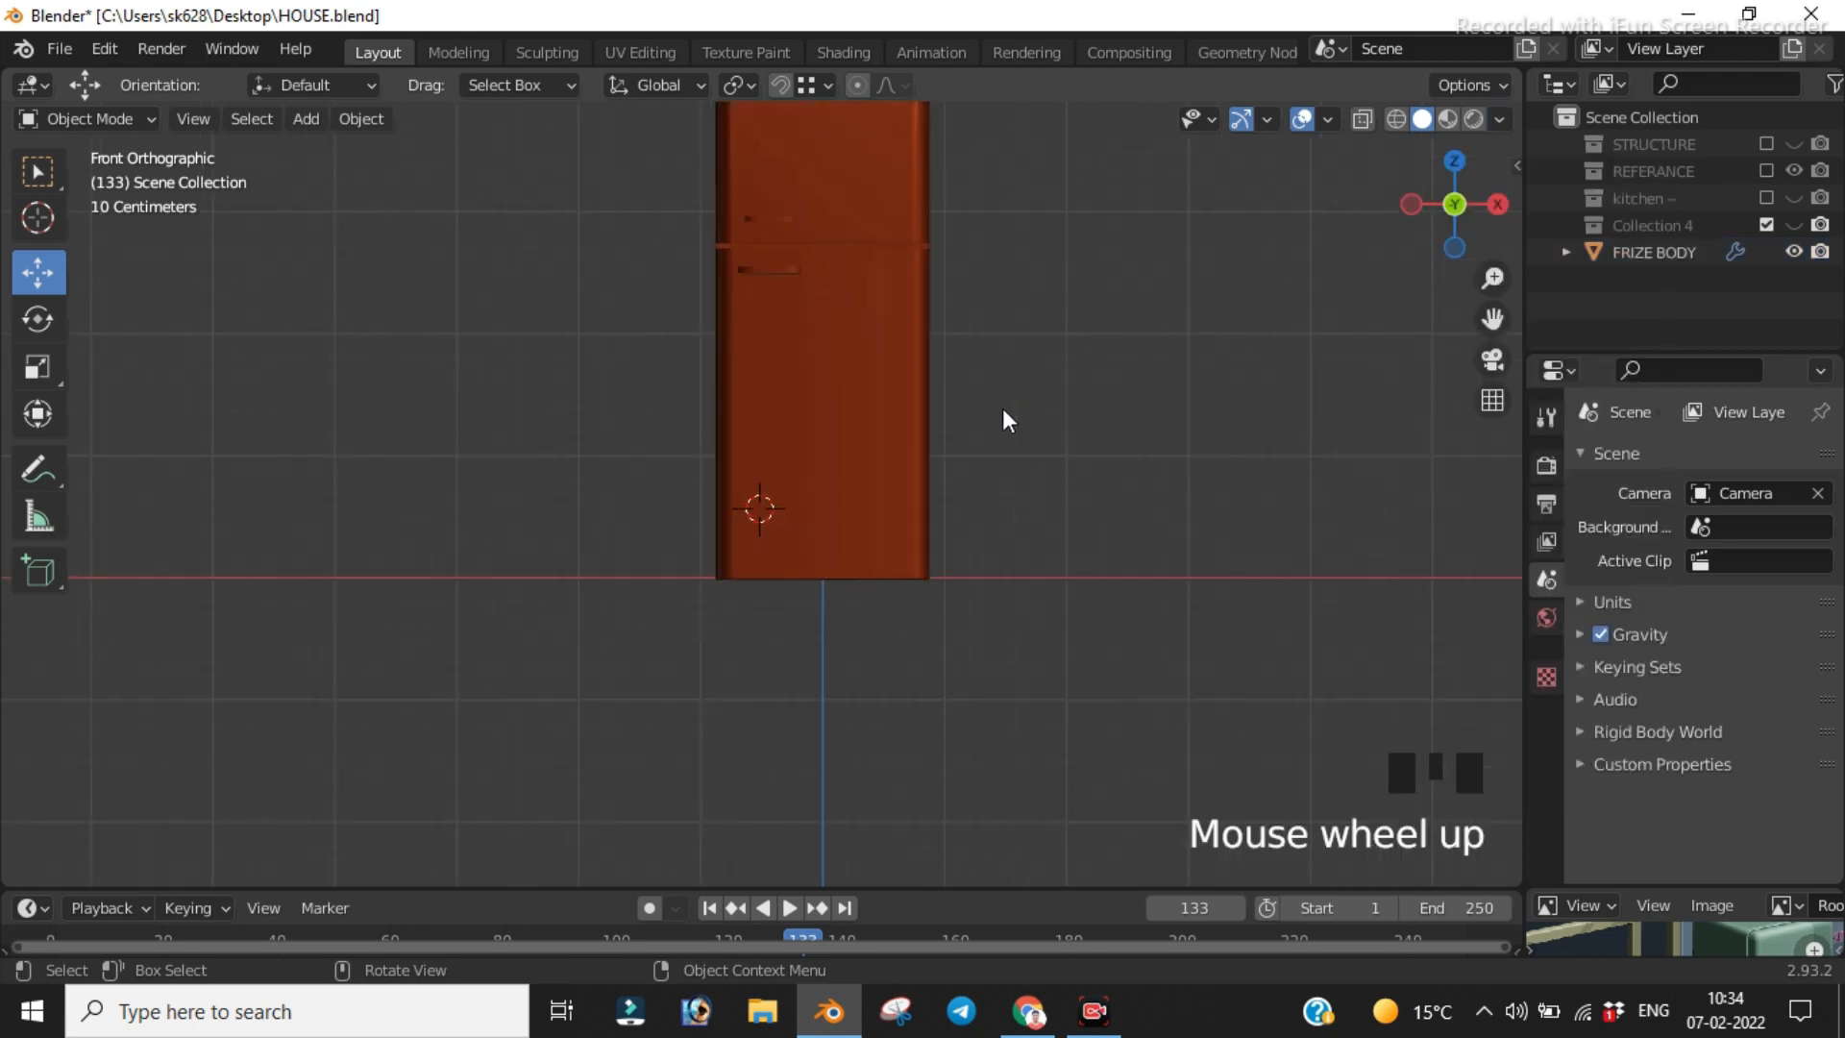
pyautogui.click(1297, 117)
pyautogui.scroll(2, 1081, 378)
pyautogui.scroll(-2, 1082, 382)
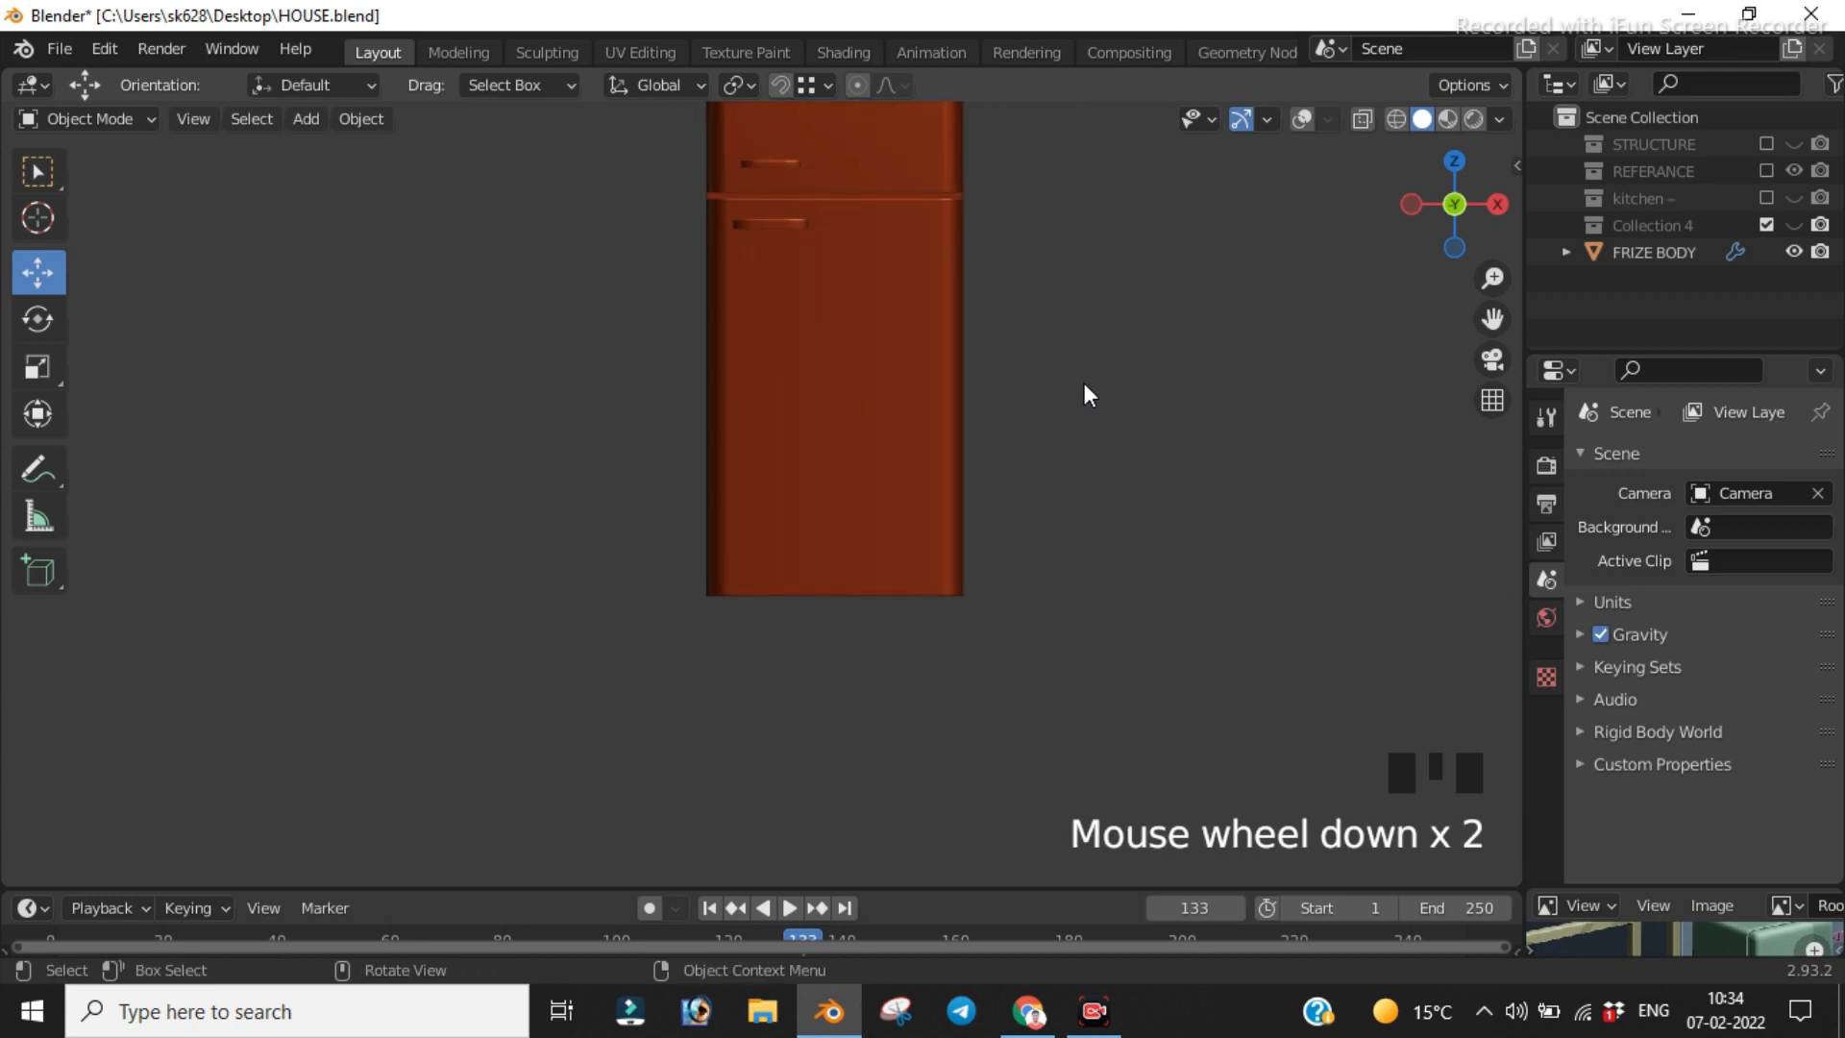
# Step: Examine the joined refrigerator's doors, bevelled edges, handles and door gap from several angles and up close
pyautogui.keyDown('shift'); pyautogui.moveTo(1091, 402); pyautogui.dragTo(943, 663, button='middle'); pyautogui.keyUp('shift')
pyautogui.scroll(2, 1007, 519)
pyautogui.scroll(2, 1007, 519)
pyautogui.scroll(-2, 1007, 519)
pyautogui.moveTo(1007, 519); pyautogui.dragTo(457, 403, button='middle')
pyautogui.scroll(-2, 981, 442)
pyautogui.scroll(2, 937, 444)
pyautogui.moveTo(926, 441); pyautogui.dragTo(865, 429, button='middle')
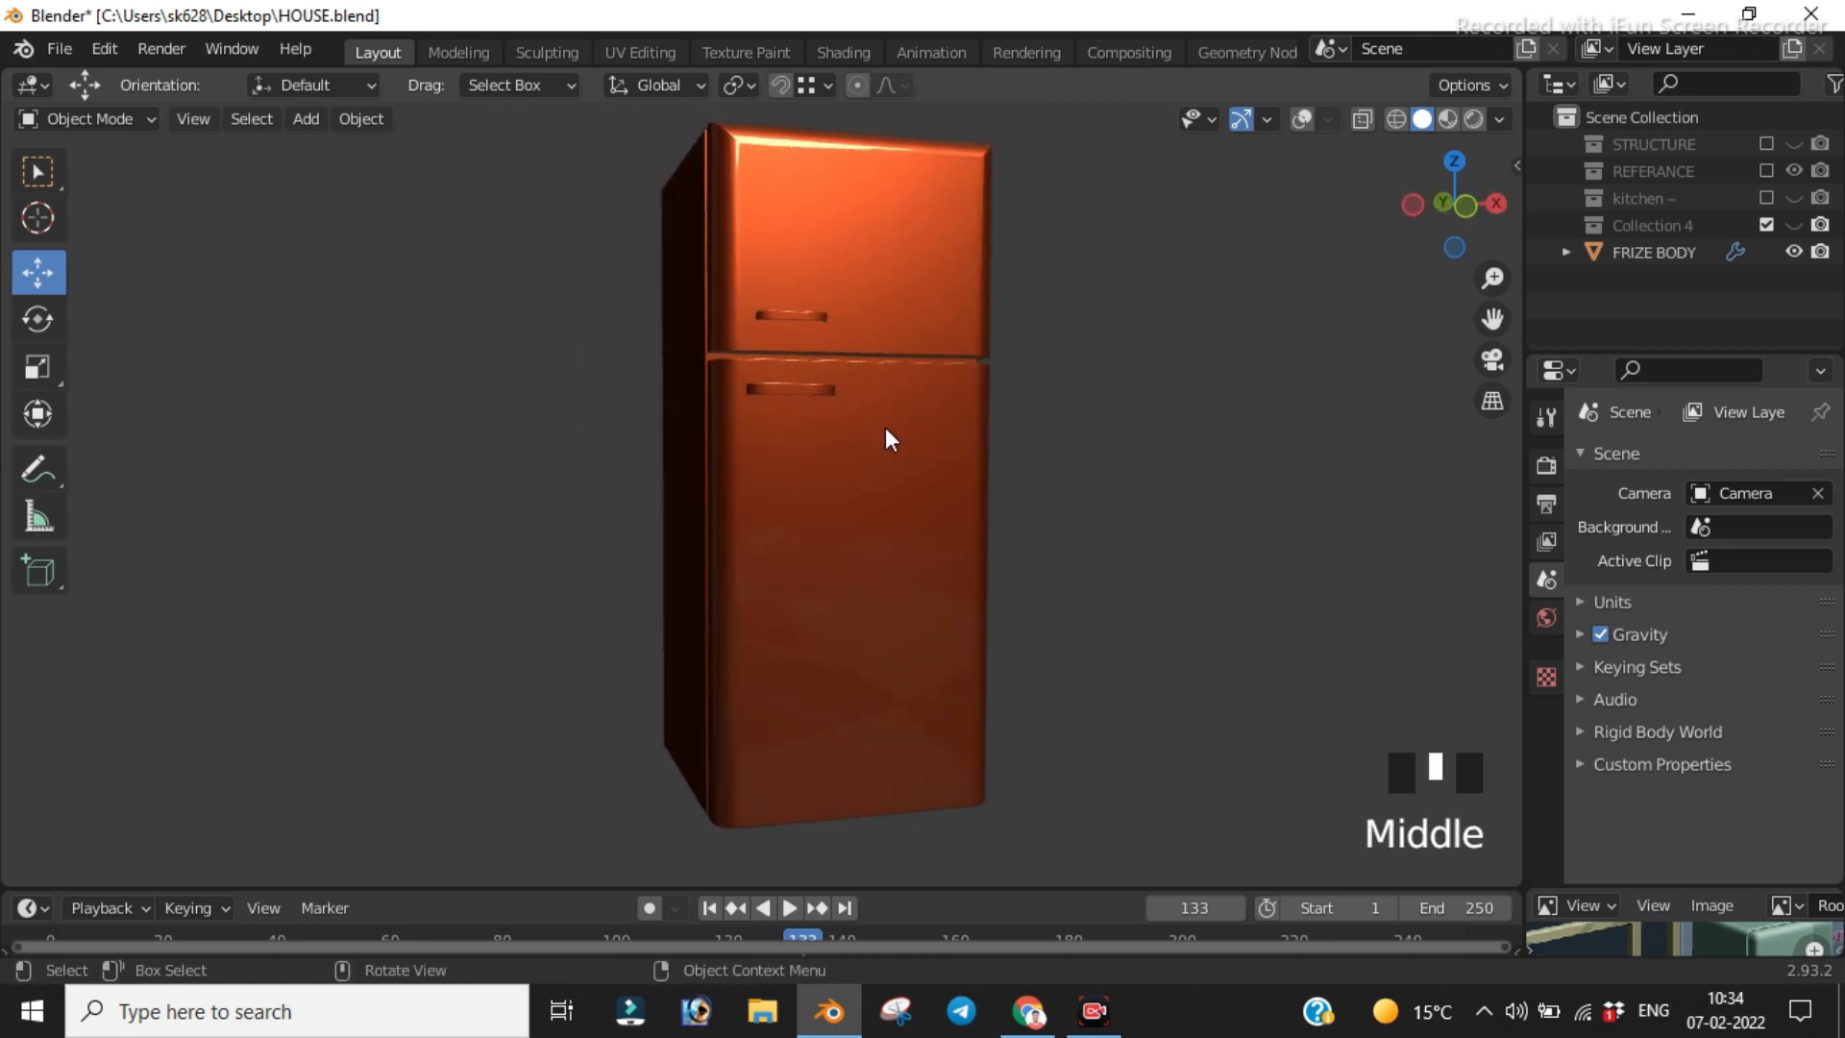
pyautogui.scroll(4, 886, 429)
pyautogui.moveTo(907, 344); pyautogui.dragTo(987, 275, button='middle')
pyautogui.moveTo(974, 257); pyautogui.dragTo(745, 403, button='middle')
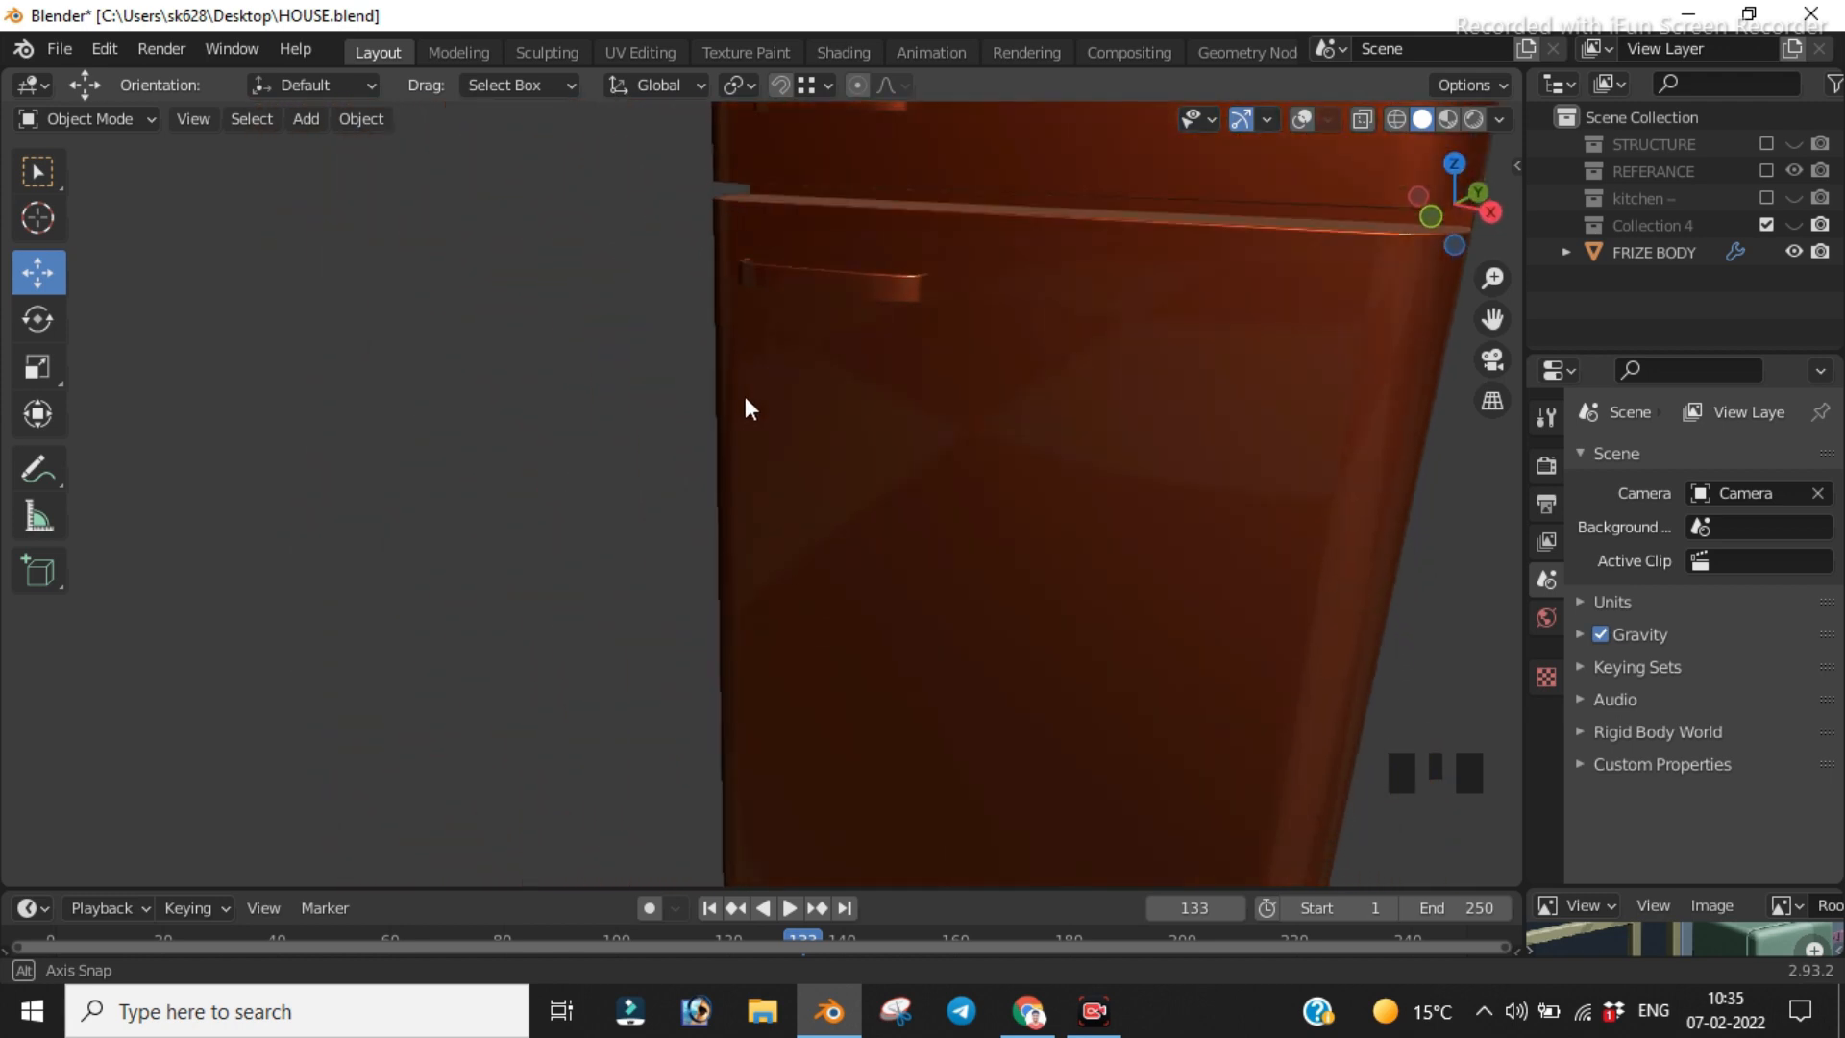
# Step: Inspect the finished refrigerator from both front corners, checking the lower door's top edge, the handles, the side seams and the overall shape
pyautogui.scroll(-3, 1041, 412)
pyautogui.scroll(-1, 1063, 359)
pyautogui.moveTo(1063, 358); pyautogui.dragTo(927, 355, button='middle')
pyautogui.scroll(2, 850, 332)
pyautogui.scroll(3, 846, 331)
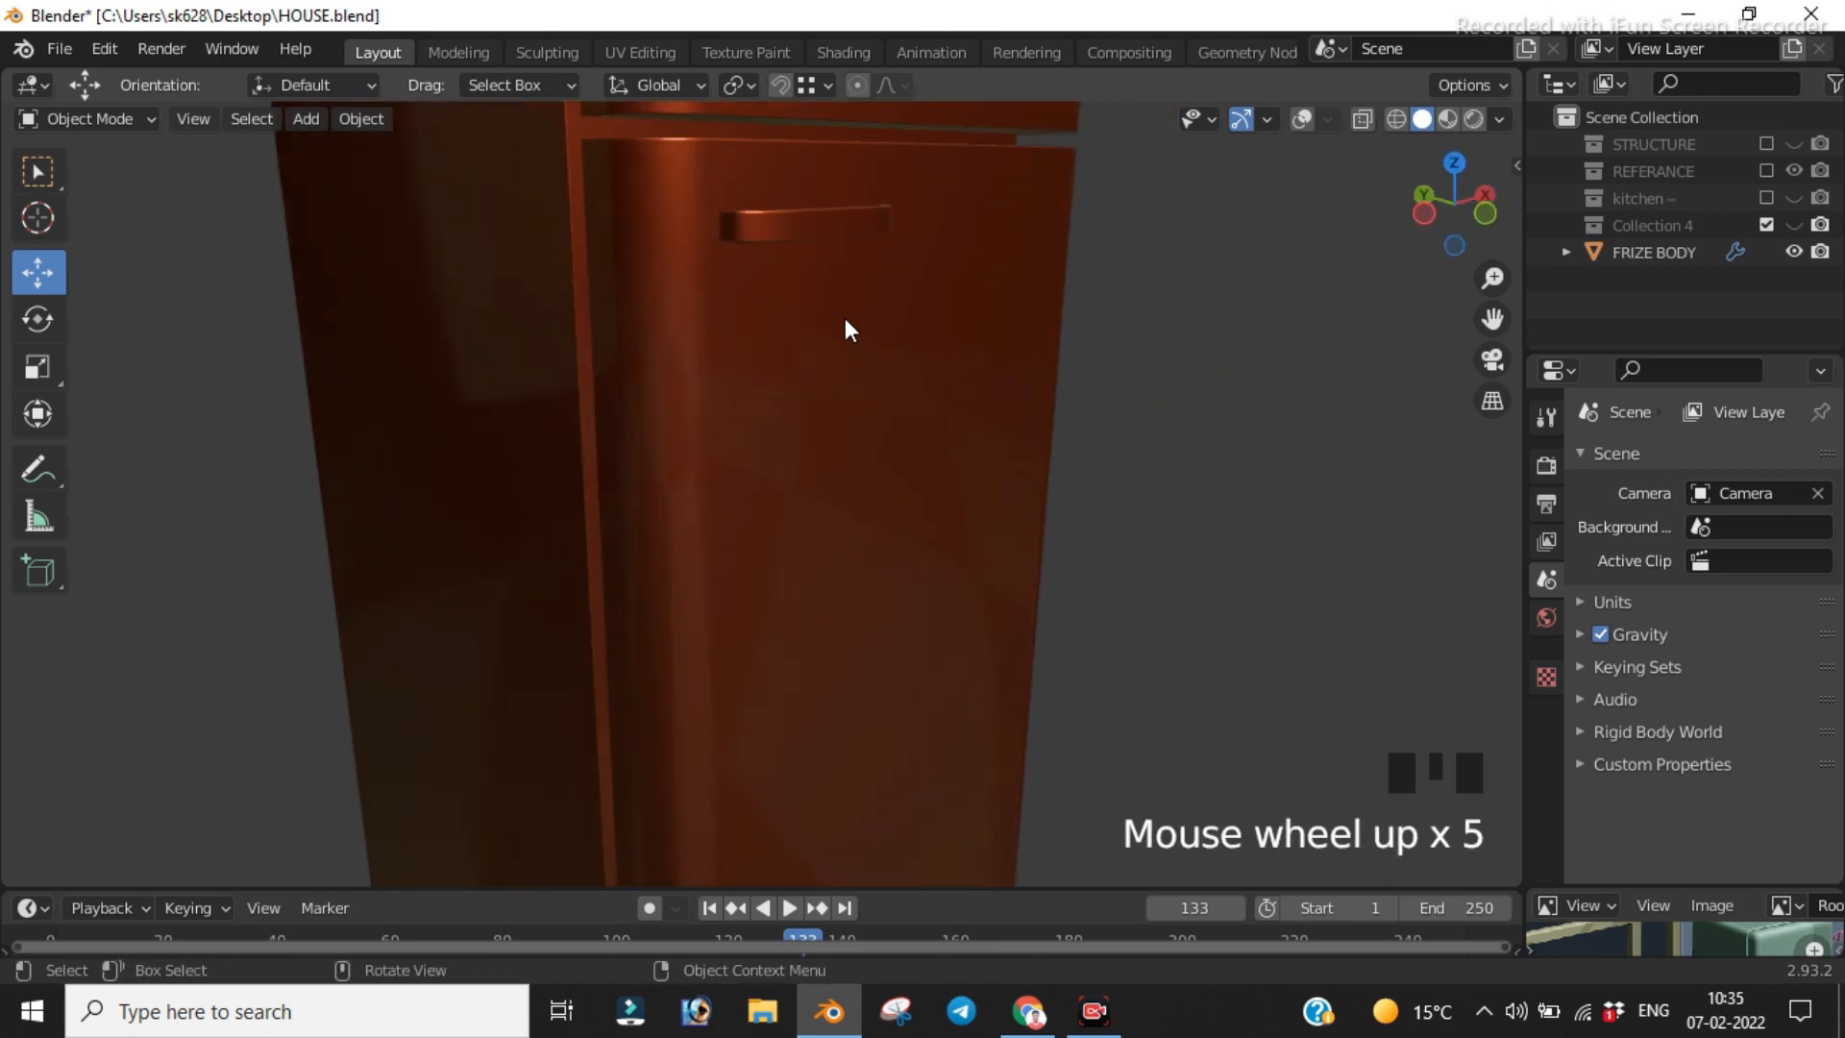
pyautogui.scroll(-3, 947, 269)
pyautogui.moveTo(948, 268); pyautogui.dragTo(1224, 323, button='middle')
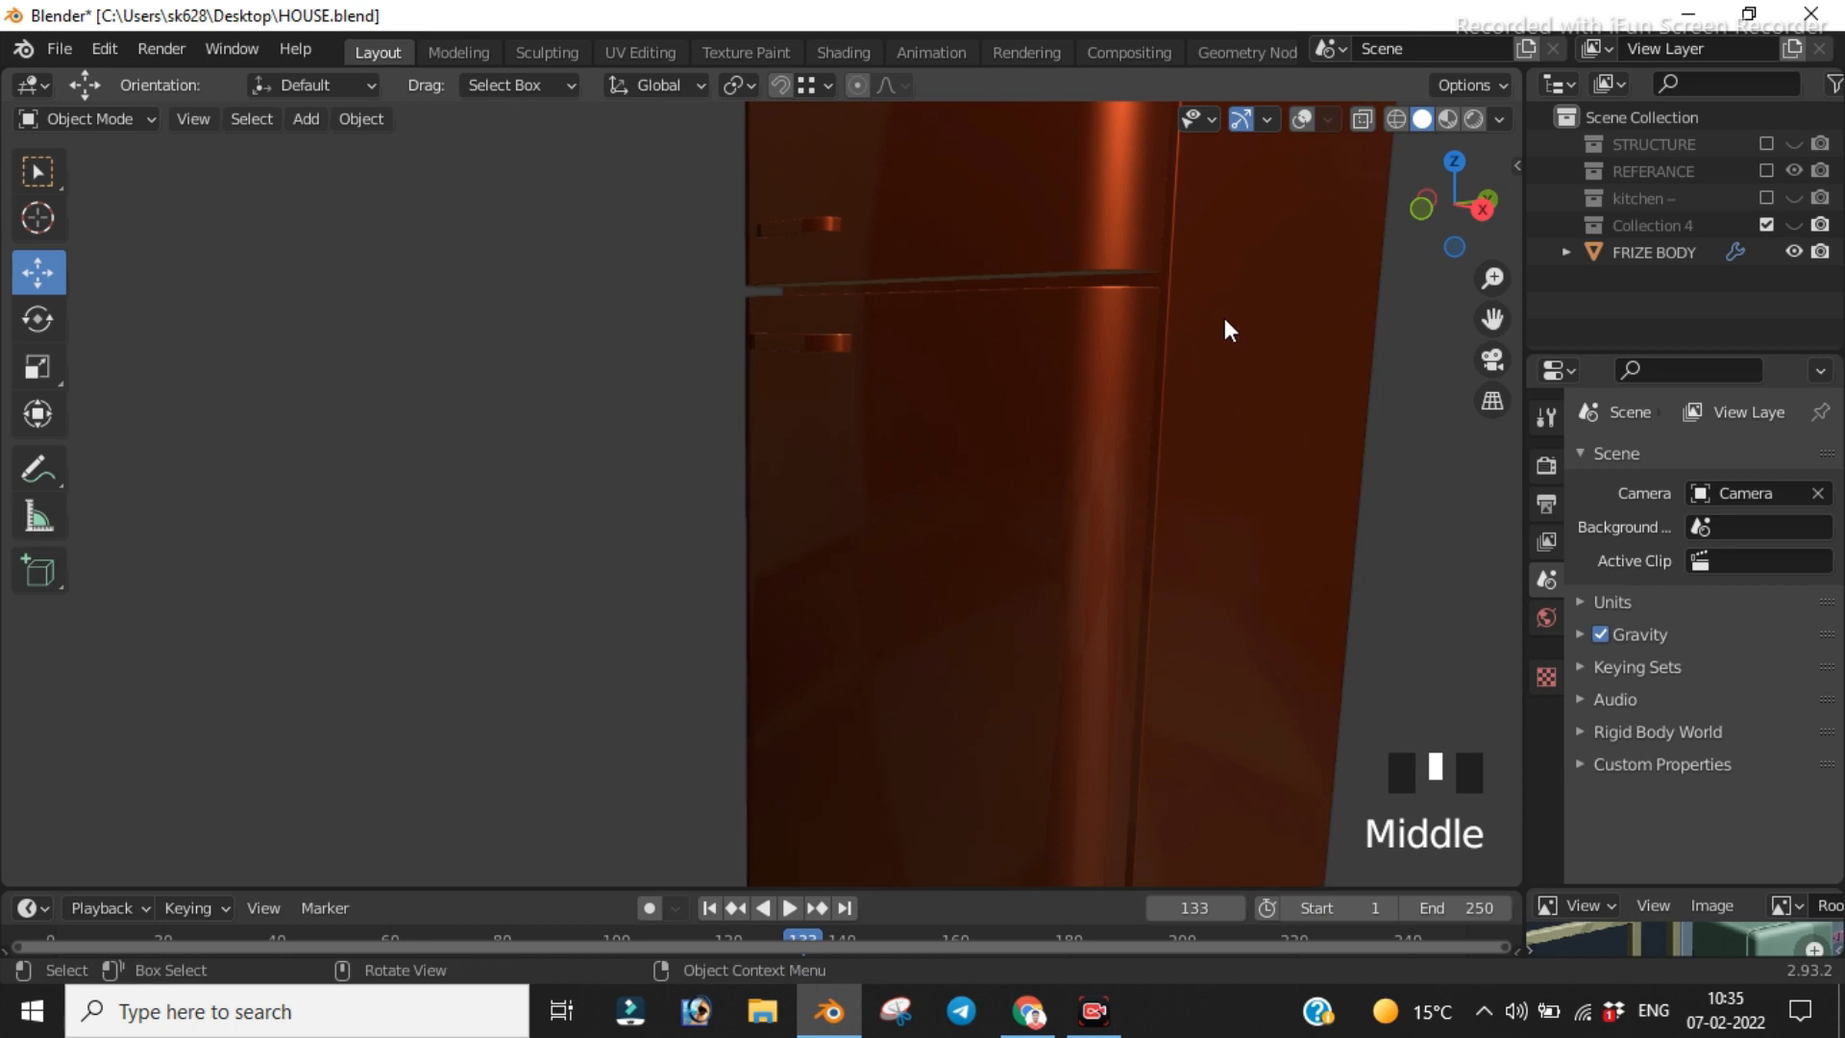
pyautogui.scroll(-3, 1136, 306)
pyautogui.moveTo(1105, 336); pyautogui.dragTo(241, 267, button='middle')
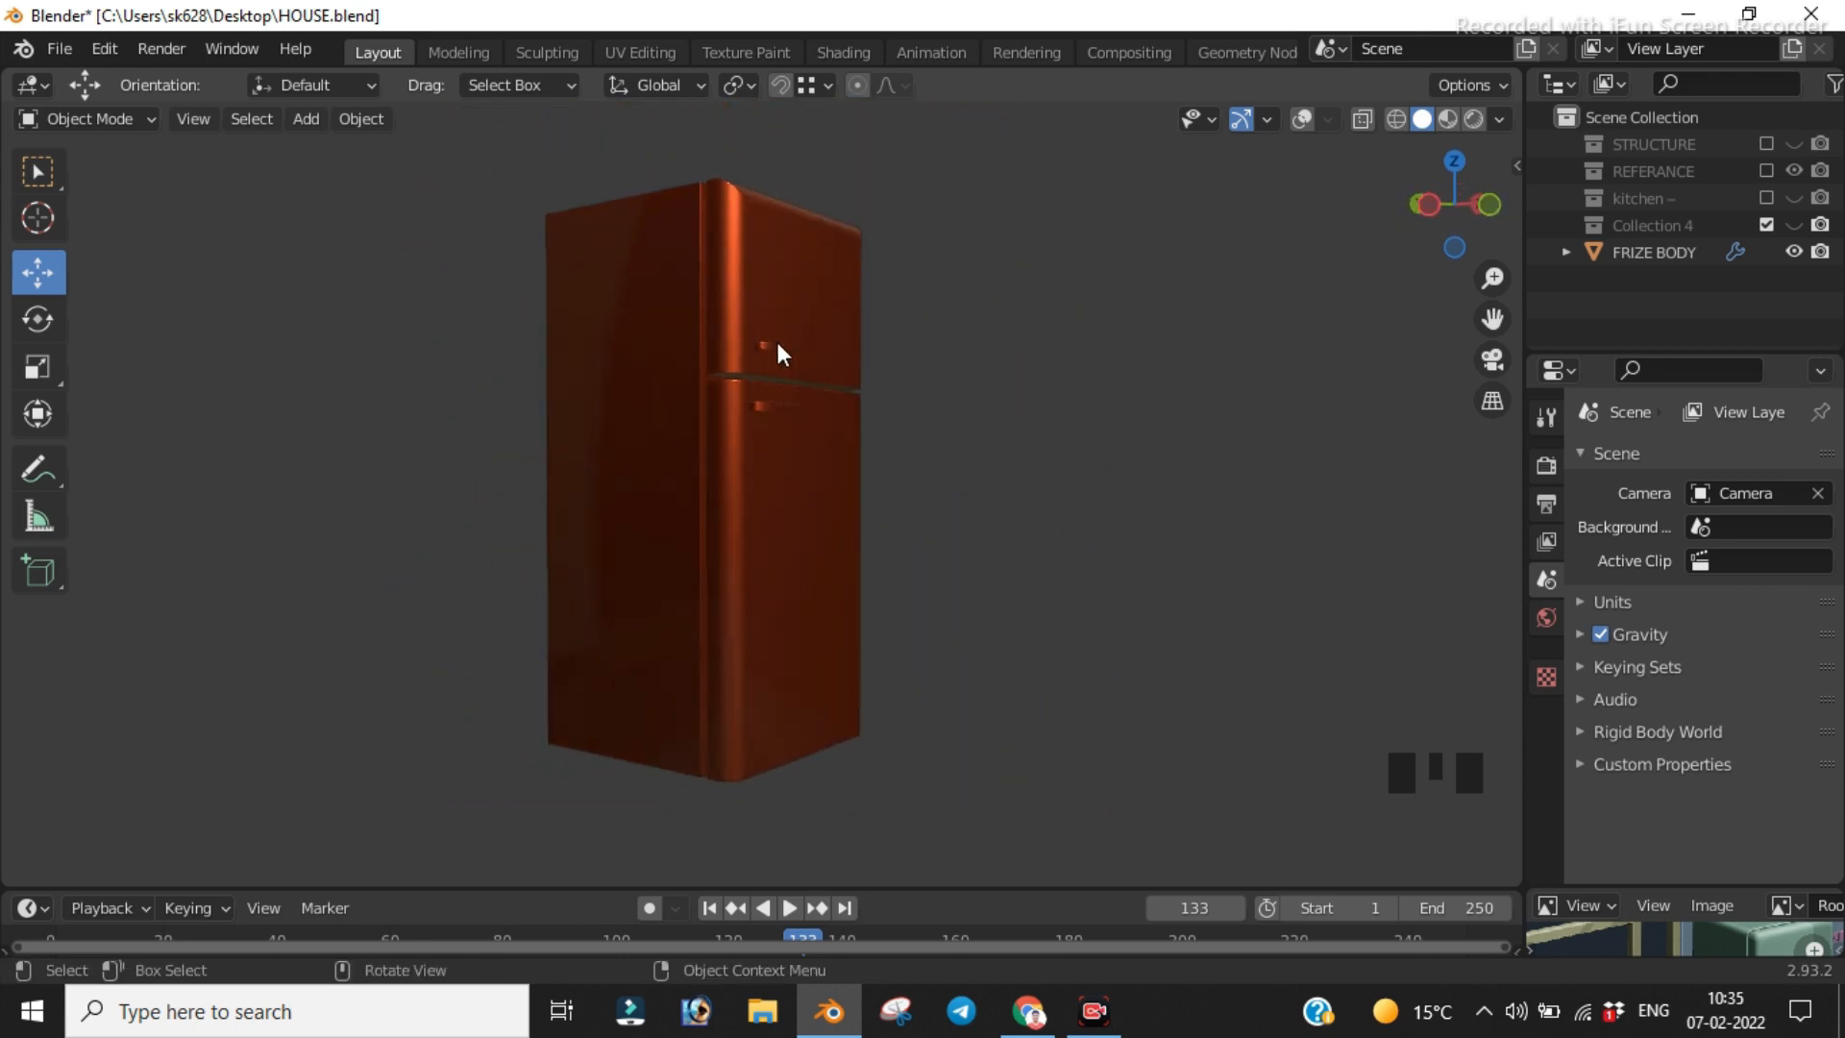
pyautogui.scroll(6, 815, 348)
pyautogui.moveTo(816, 352); pyautogui.dragTo(1285, 399, button='middle')
pyautogui.scroll(-2, 1286, 398)
pyautogui.scroll(-5, 1096, 499)
pyautogui.moveTo(1095, 498); pyautogui.dragTo(1322, 725, button='middle')
pyautogui.scroll(4, 1106, 577)
pyautogui.scroll(2, 1105, 577)
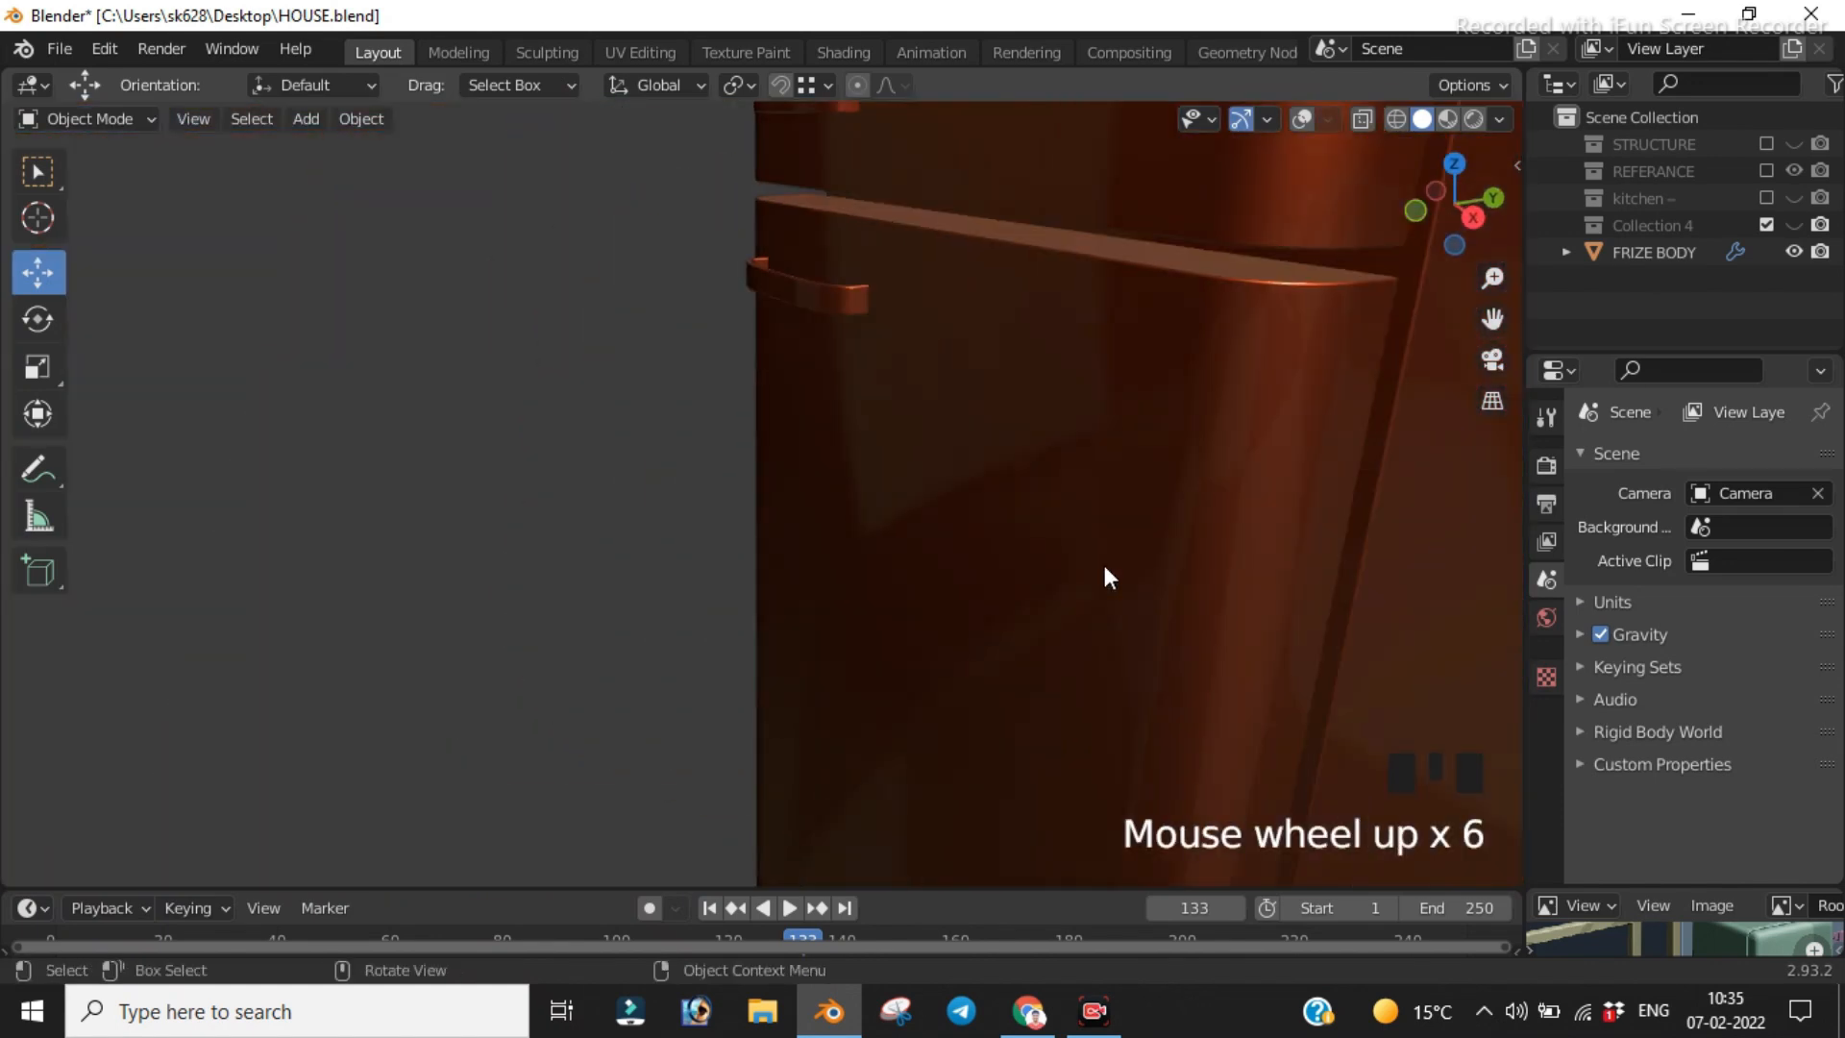
pyautogui.scroll(-2, 1007, 595)
pyautogui.scroll(-2, 961, 625)
pyautogui.keyDown('shift'); pyautogui.moveTo(858, 581); pyautogui.dragTo(937, 516, button='middle'); pyautogui.keyUp('shift')
pyautogui.scroll(2, 932, 515)
pyautogui.scroll(1, 932, 516)
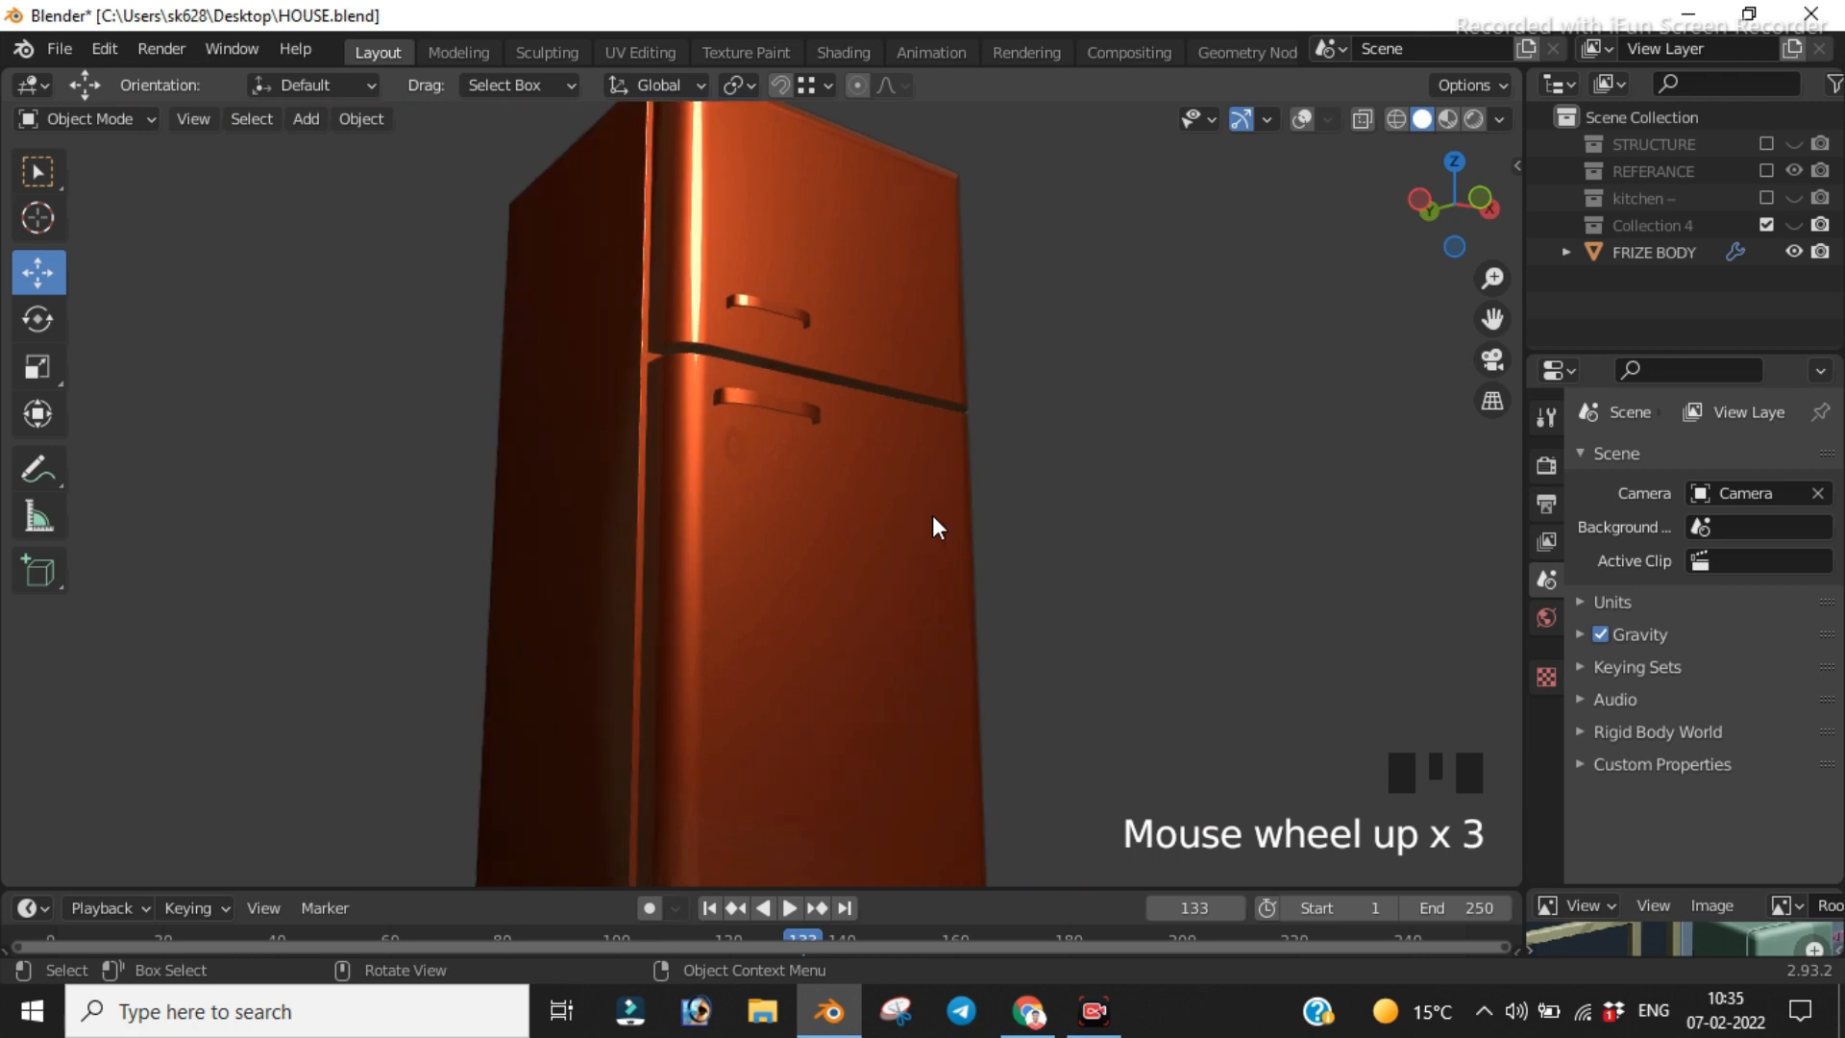
pyautogui.scroll(-3, 936, 514)
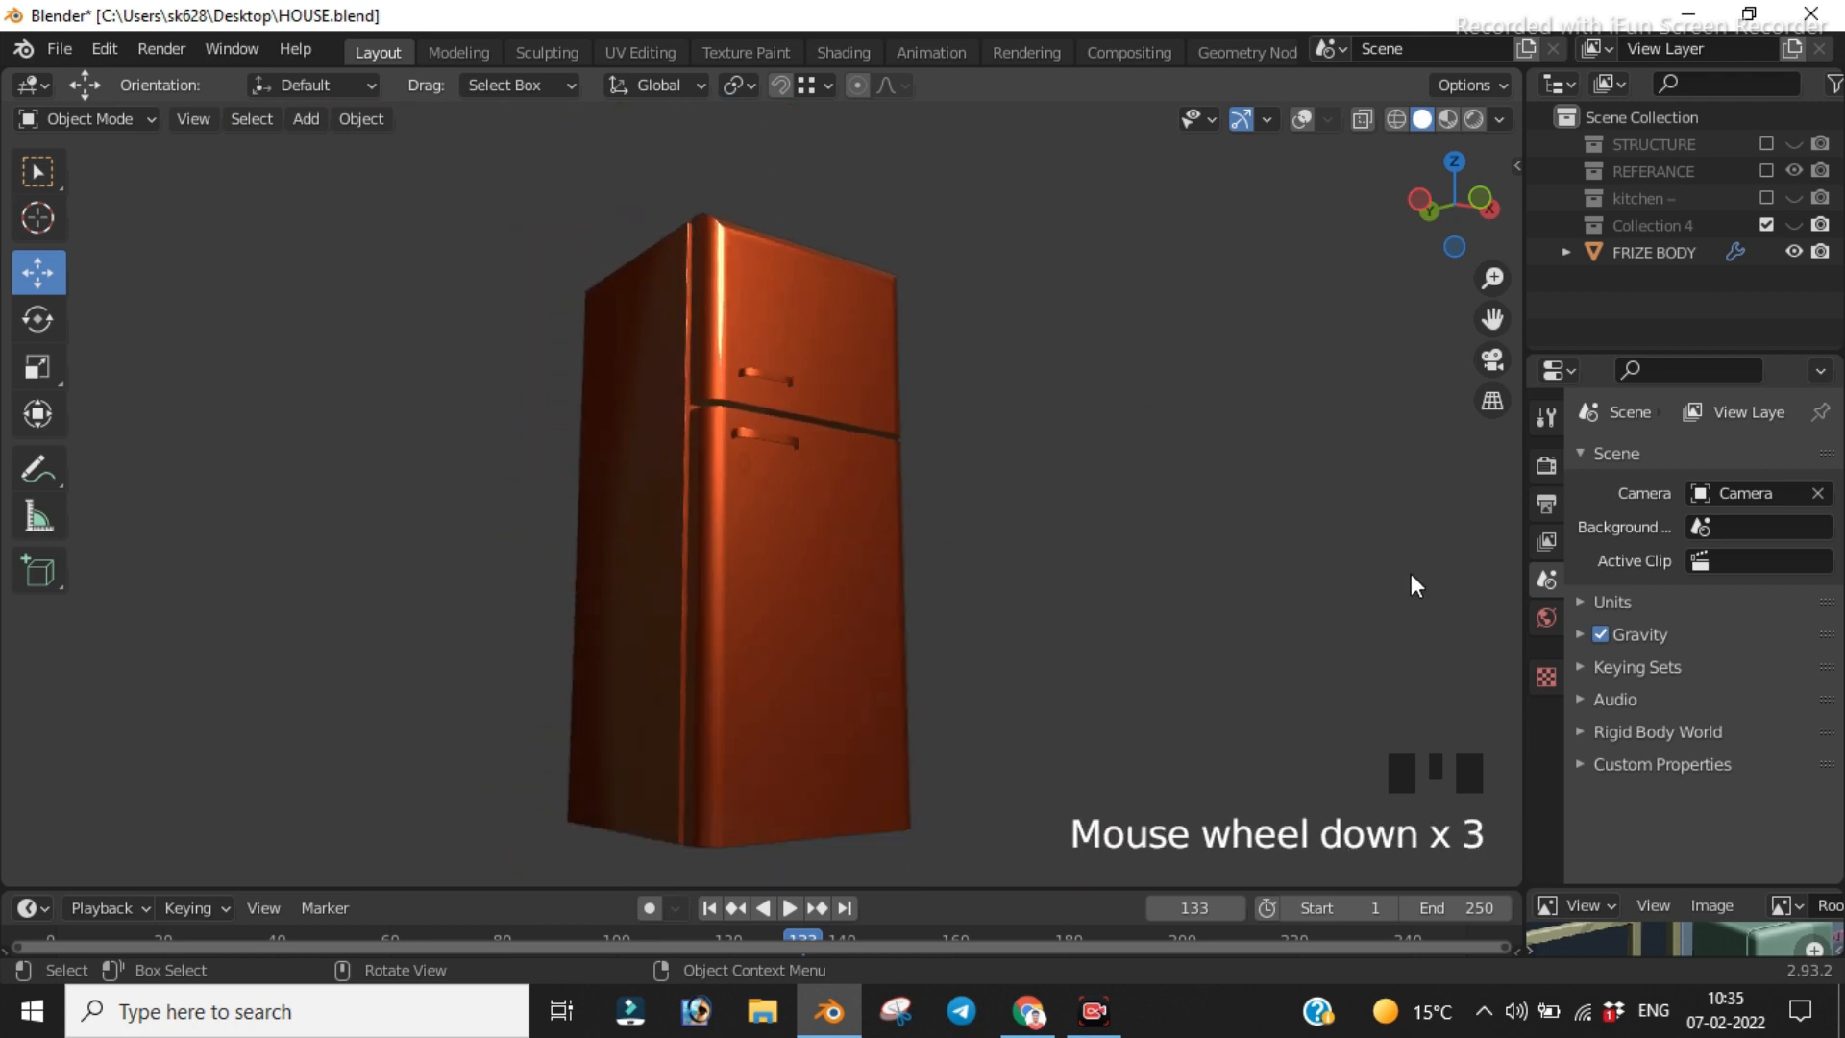